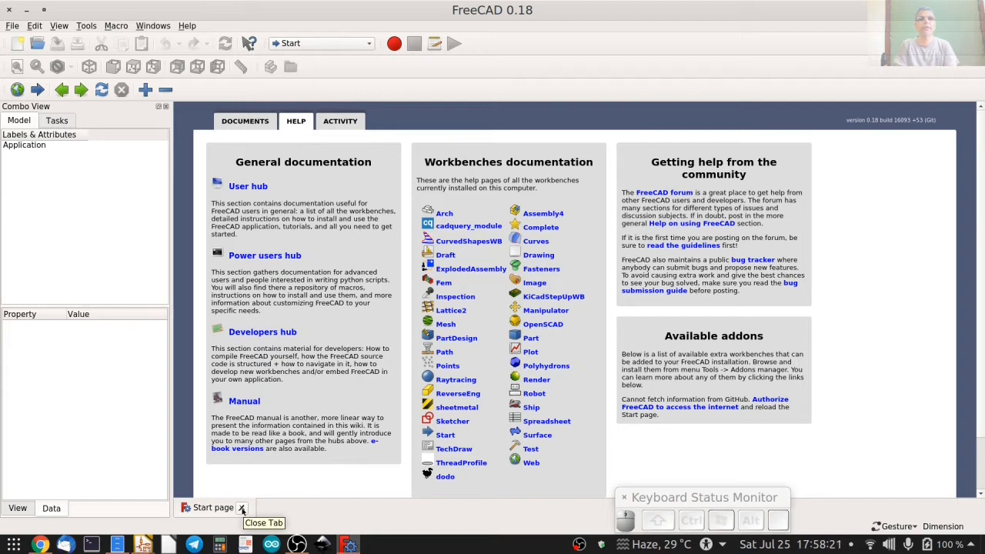
Close the start page and create a new empty document.
left_click(242, 509)
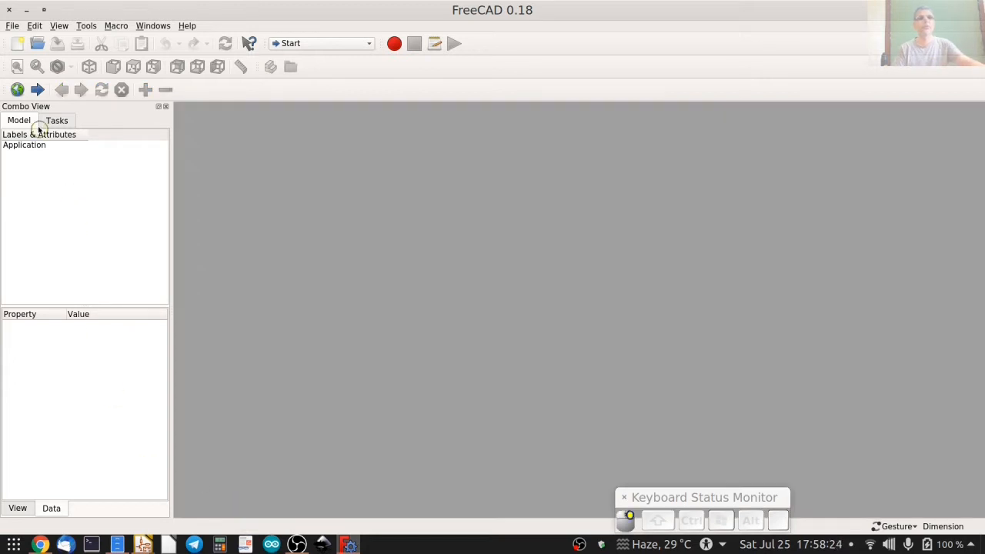
left_click(16, 44)
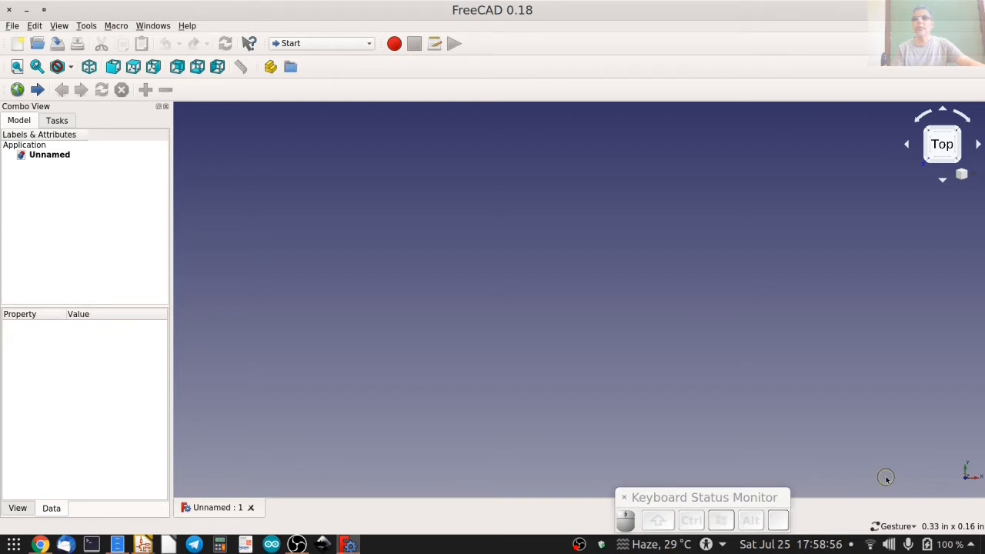
left_click(914, 526)
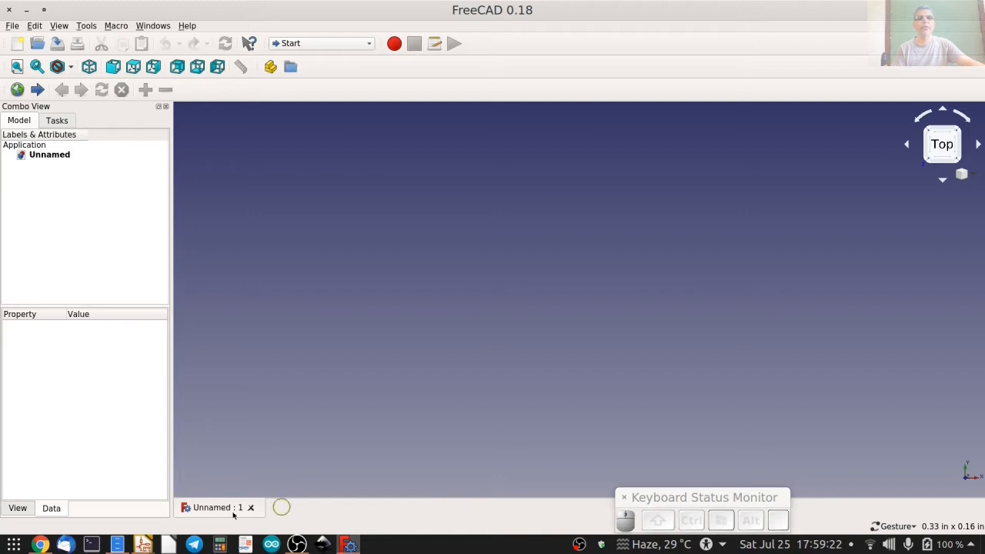
Set the user unit system to Imperial decimal (in/lb) in the general preferences and accept the settings.
left_click(36, 26)
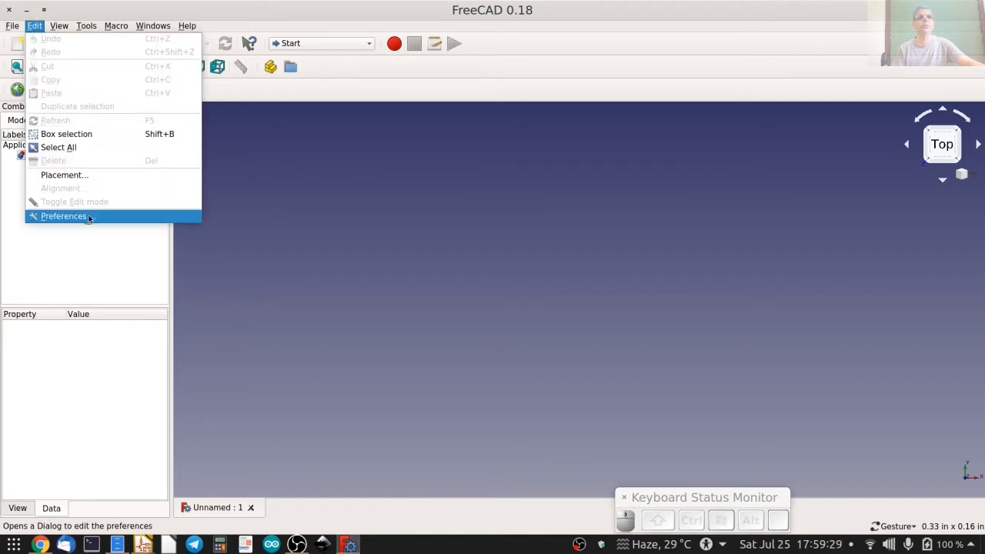
left_click(88, 218)
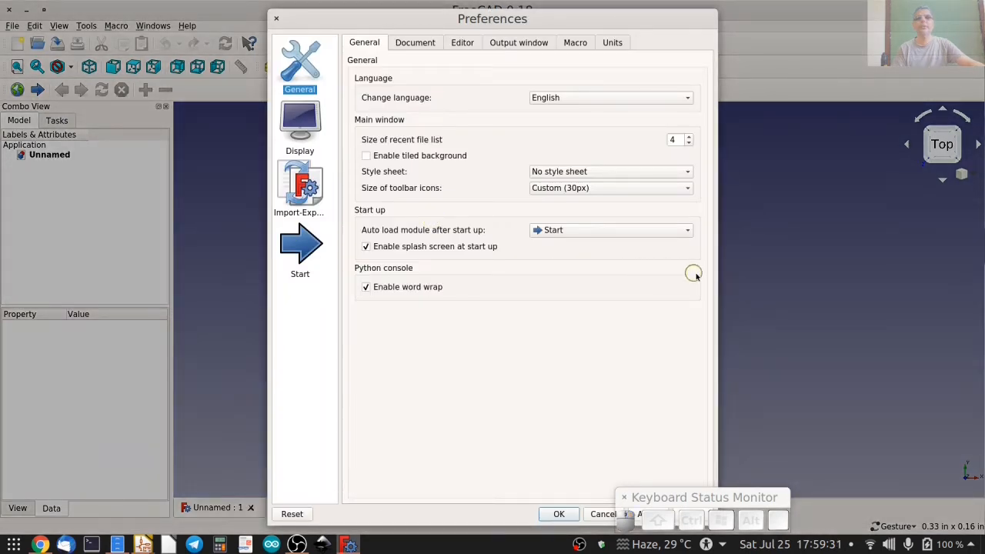
left_click_drag(717, 278, 793, 274)
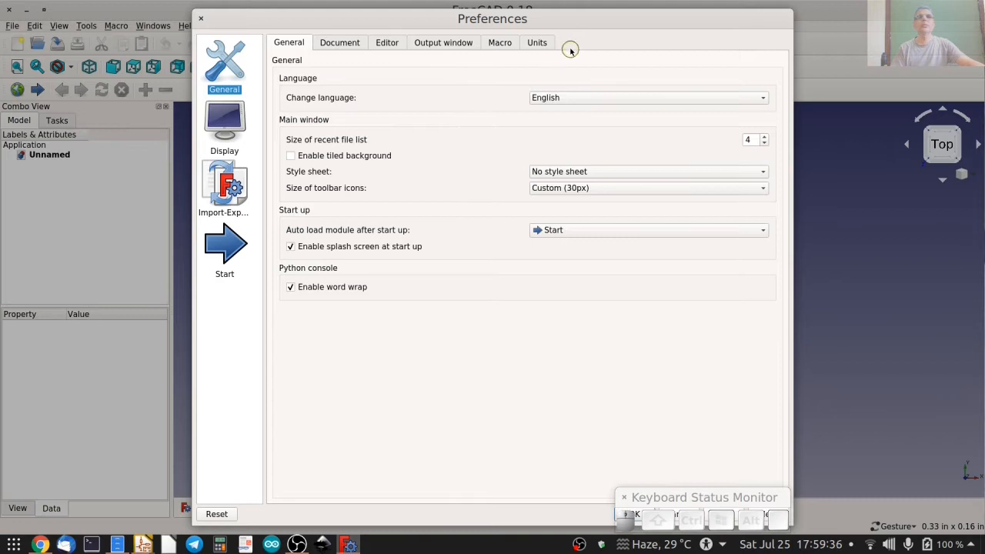
left_click(536, 40)
left_click(594, 82)
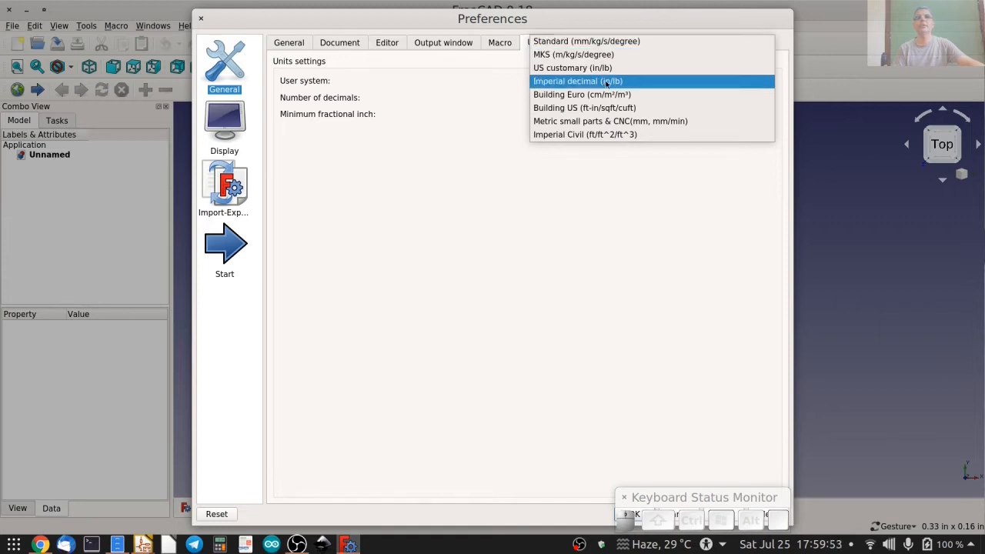
left_click(608, 81)
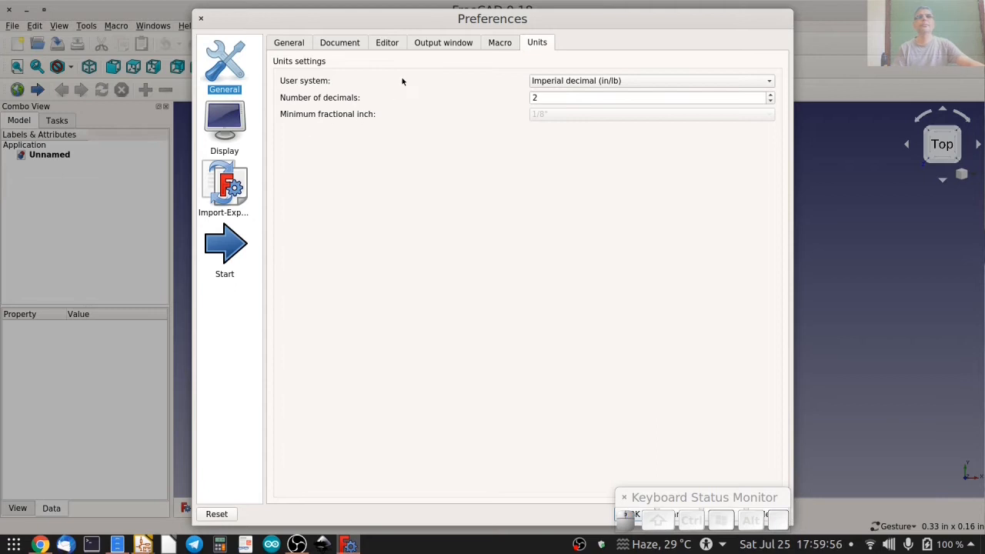
left_click(339, 43)
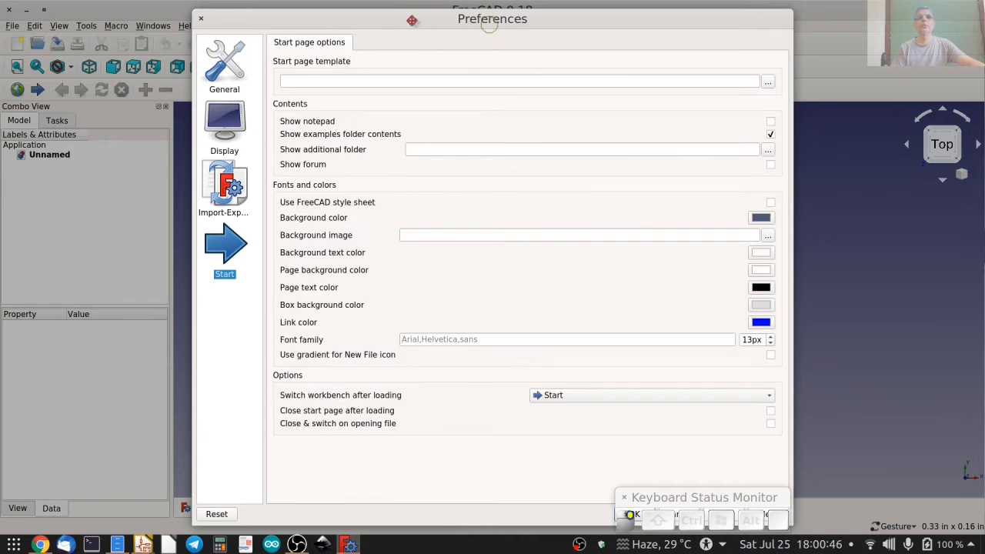
left_click(633, 512)
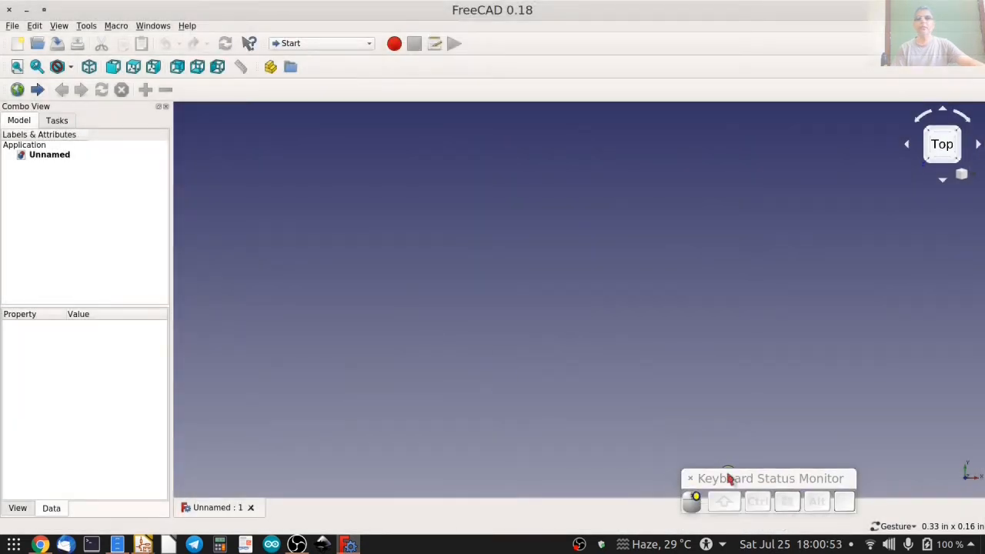
left_click_drag(729, 479, 672, 497)
left_click(311, 185)
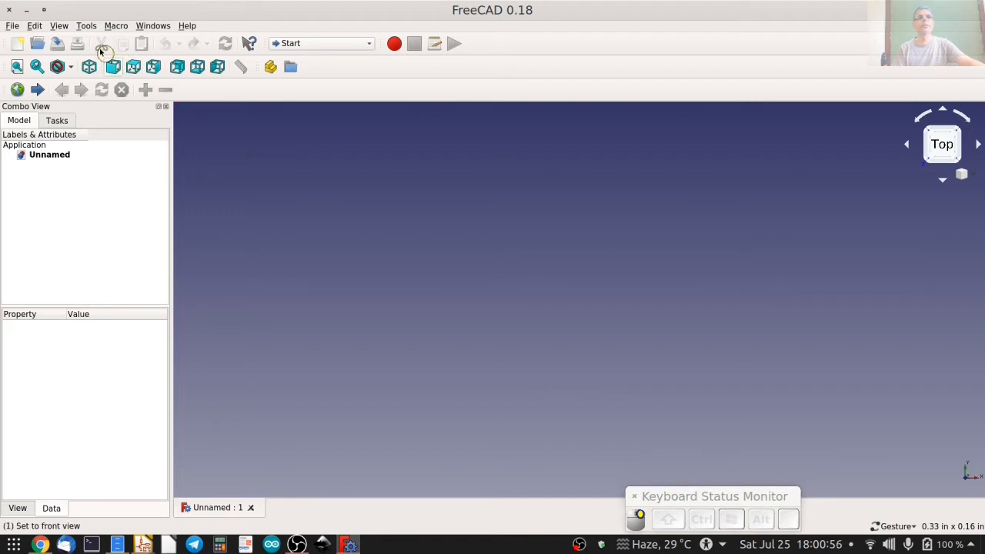
Browse the available and installed workbenches in the Addon manager, and close it.
left_click(85, 25)
left_click(124, 164)
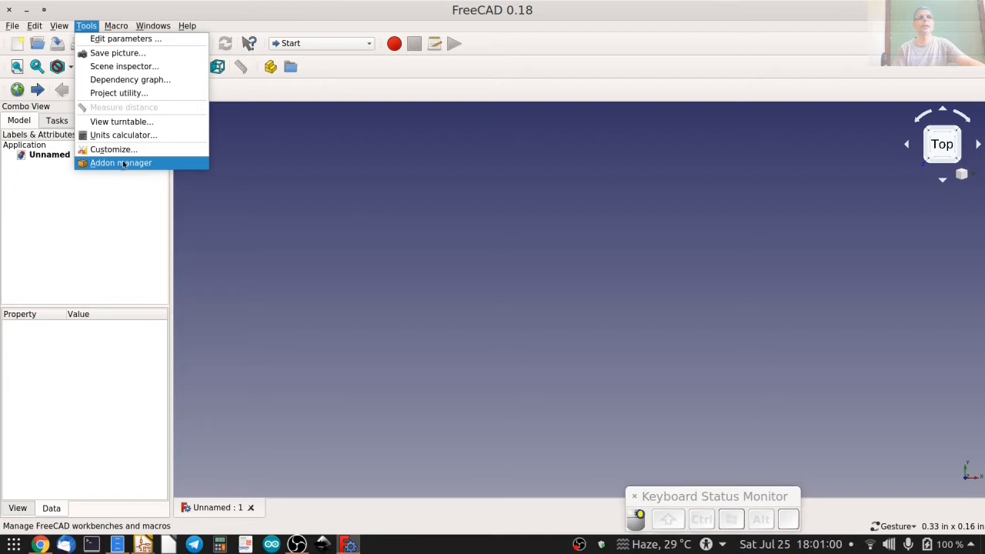
left_click_drag(647, 382, 770, 445)
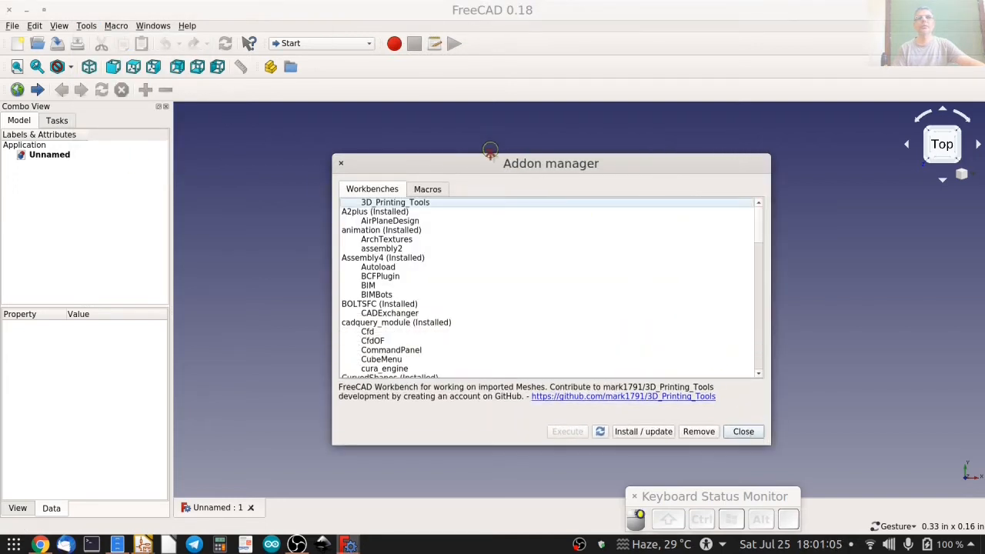
left_click_drag(490, 150, 470, 70)
left_click_drag(760, 144, 759, 247)
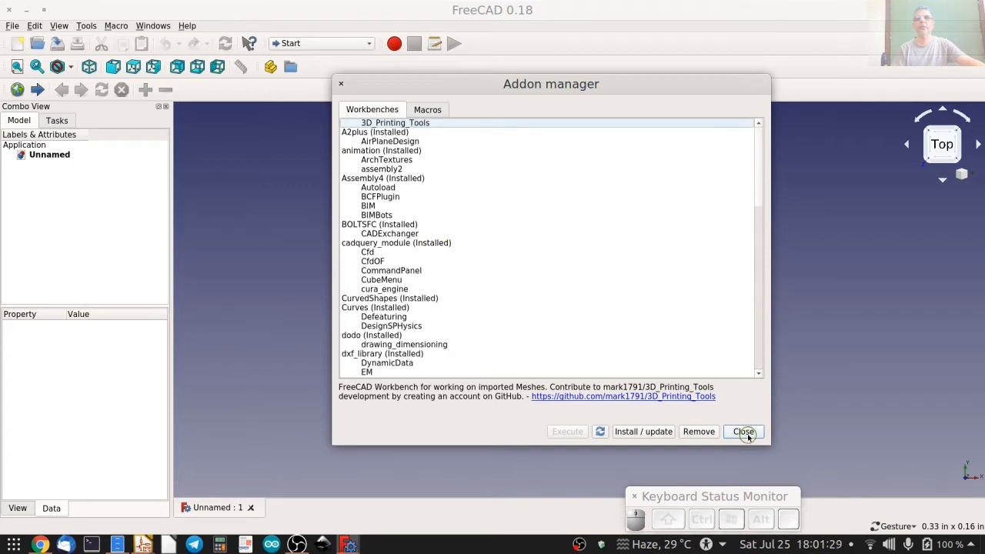
left_click(744, 431)
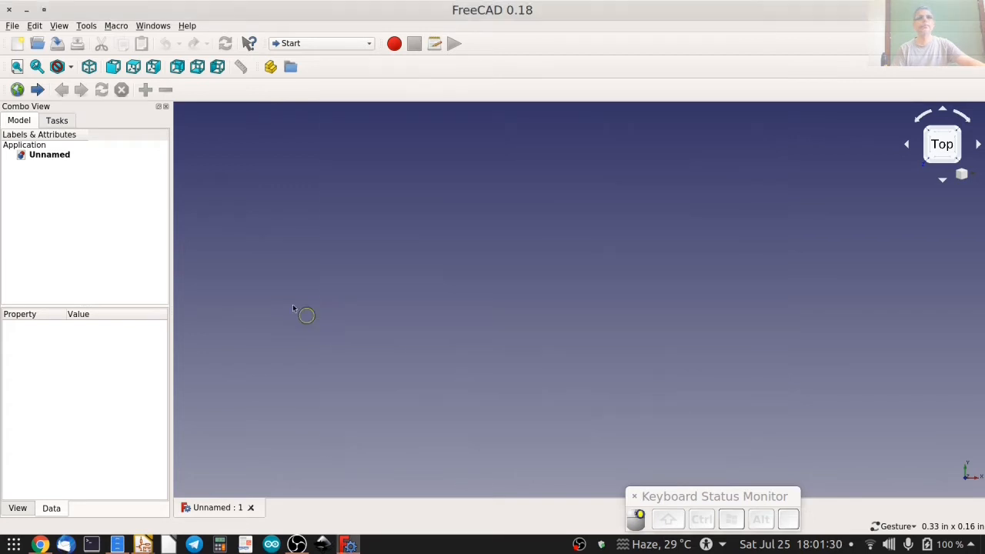
Review the disabled and enabled workbenches in the customization settings.
left_click(86, 25)
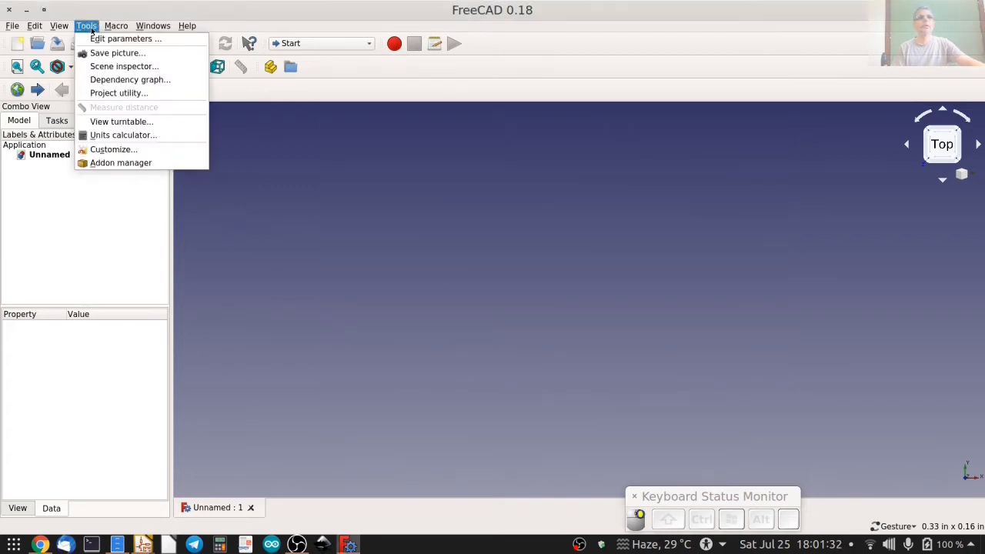
left_click(114, 149)
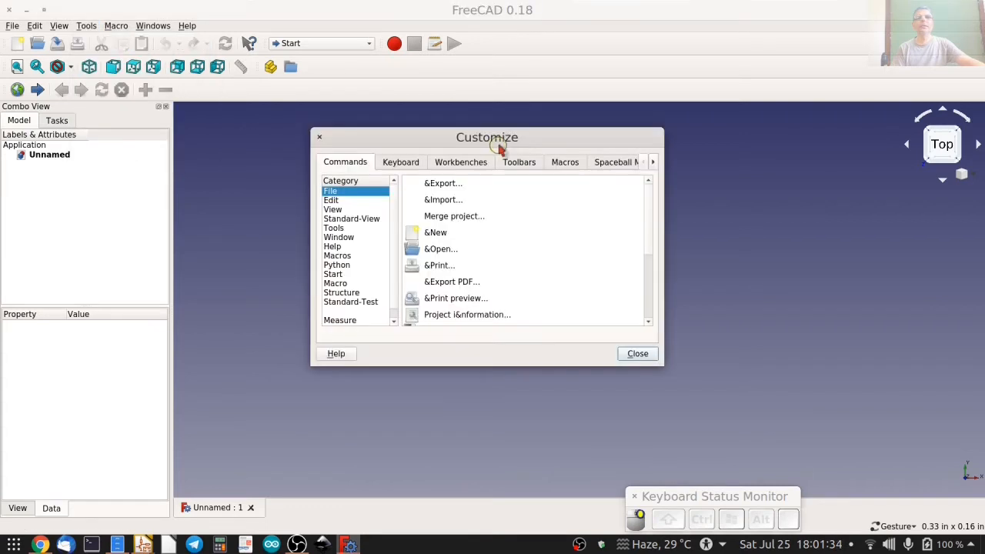
left_click(466, 163)
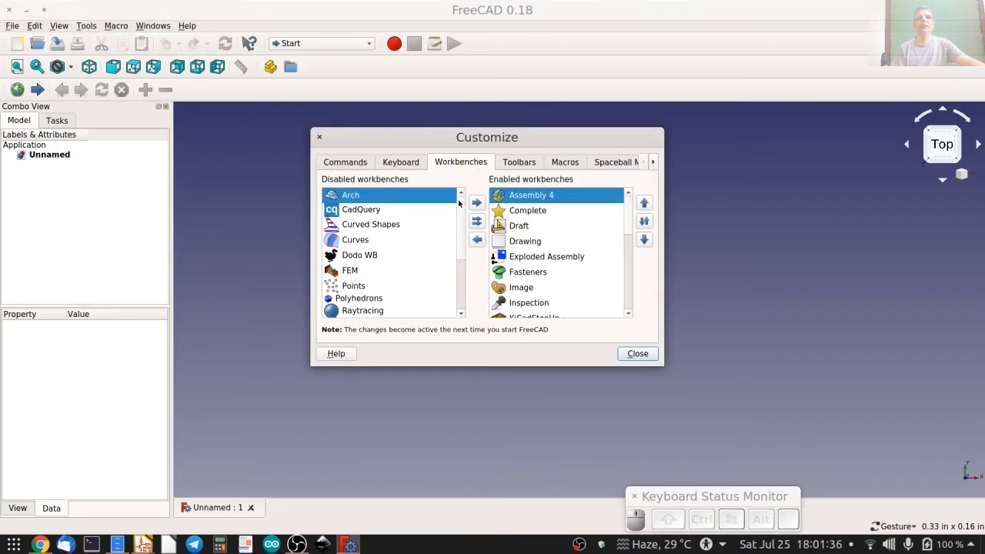
left_click_drag(461, 206, 464, 242)
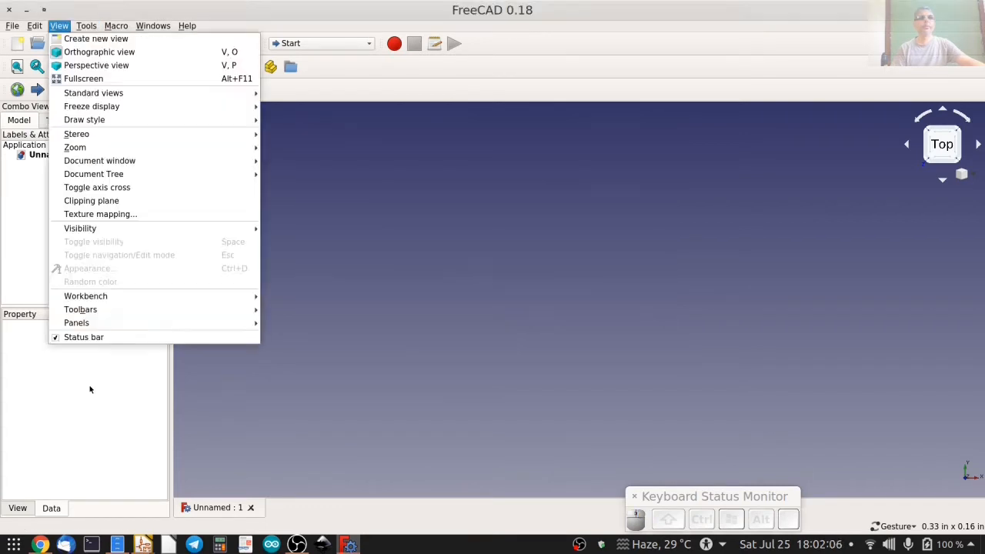
Check which interface panels are enabled without changing any of them.
mouse_move(76, 322)
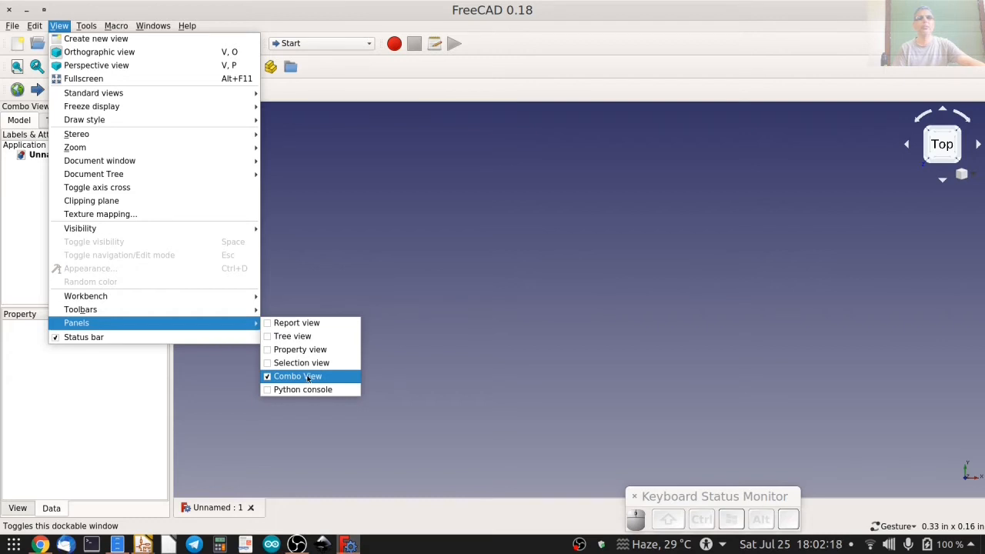
left_click(276, 251)
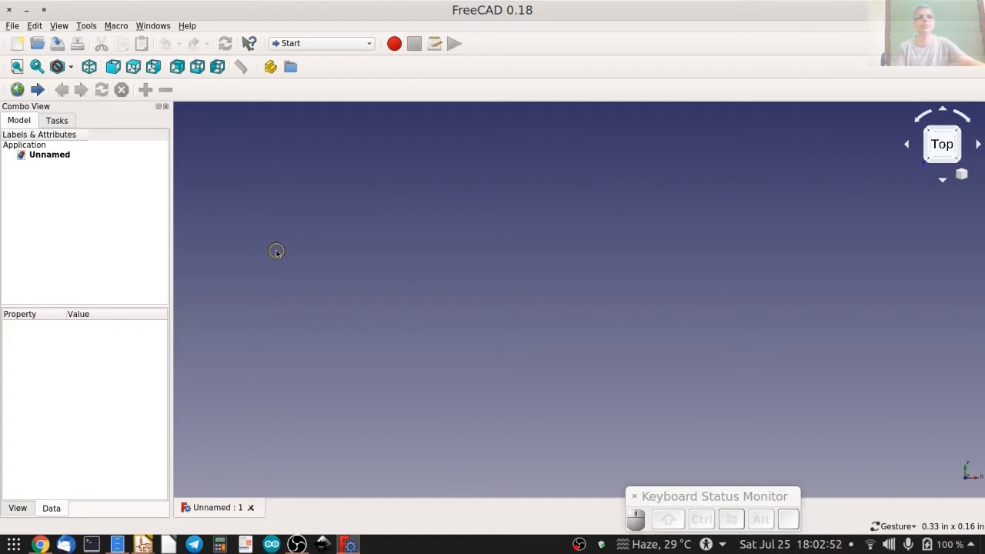
Switch to the Part workbench and add a cube primitive to the document.
left_click(325, 43)
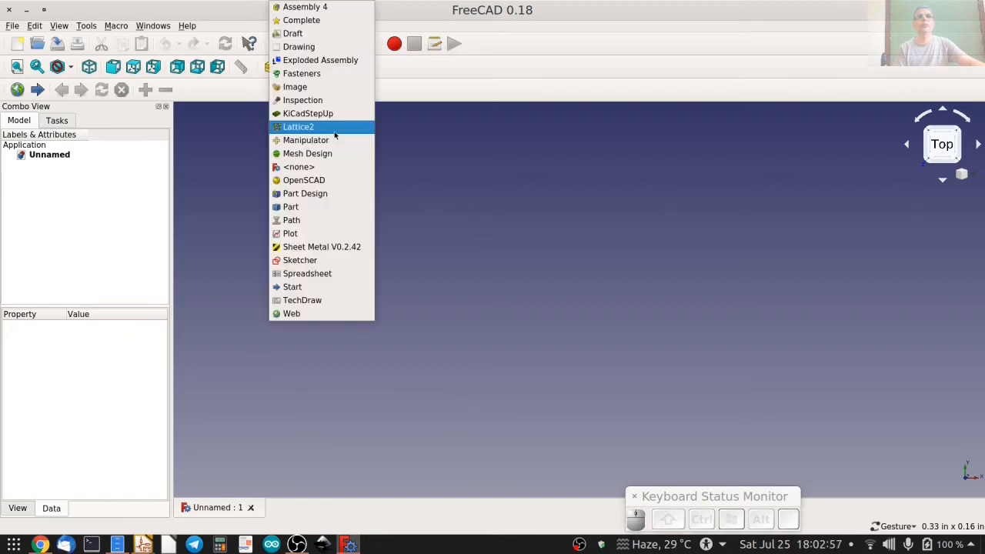
left_click(332, 209)
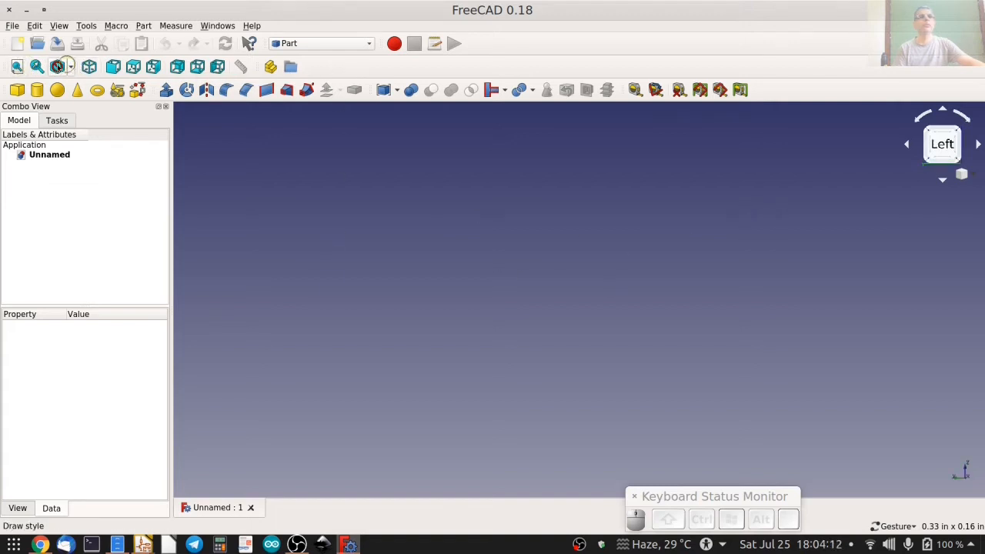
left_click(69, 67)
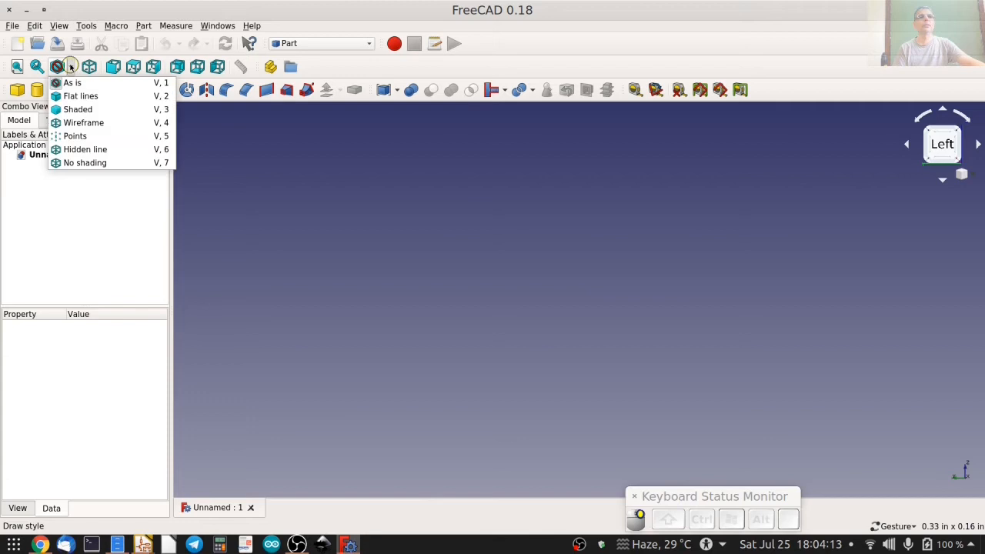
left_click(362, 183)
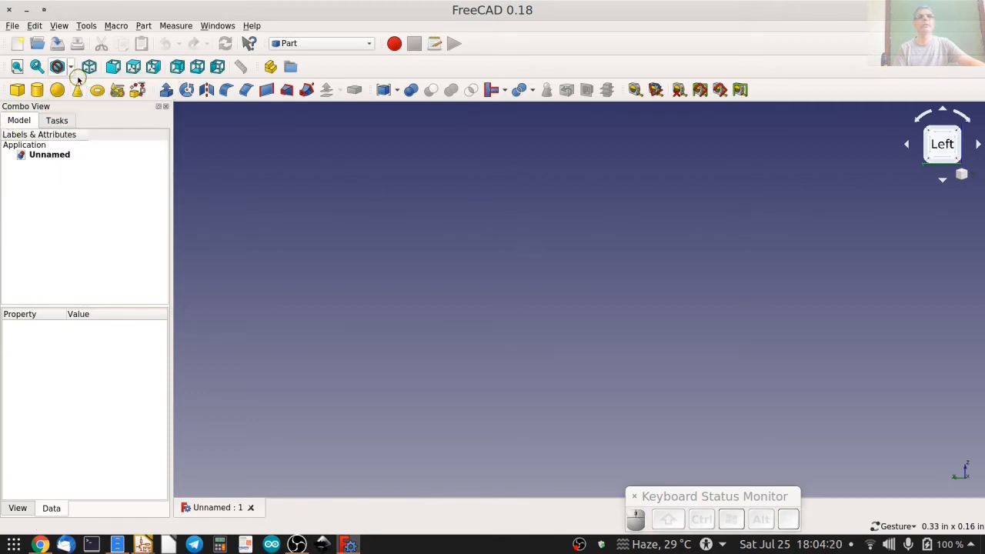
left_click(15, 91)
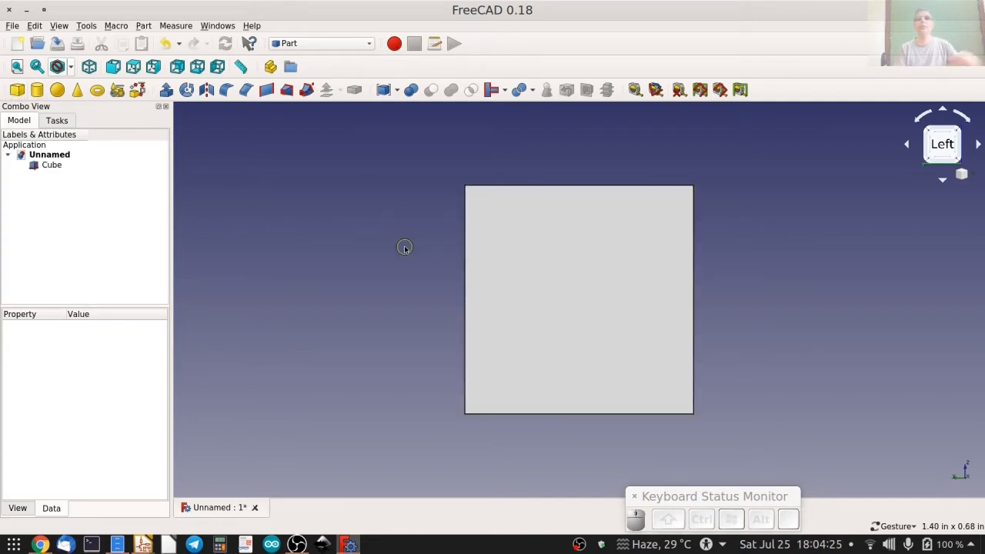
Examine the cube from the front and from rotated angles, ending in an isometric view fitted to the screen.
left_click(114, 68)
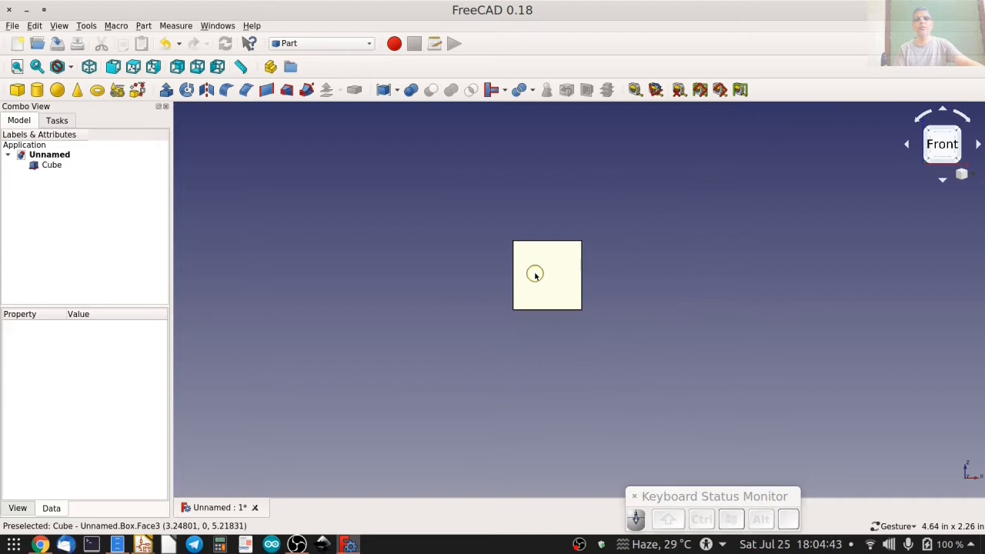
scroll(535, 275, "up", 6)
scroll(537, 274, "down", 5)
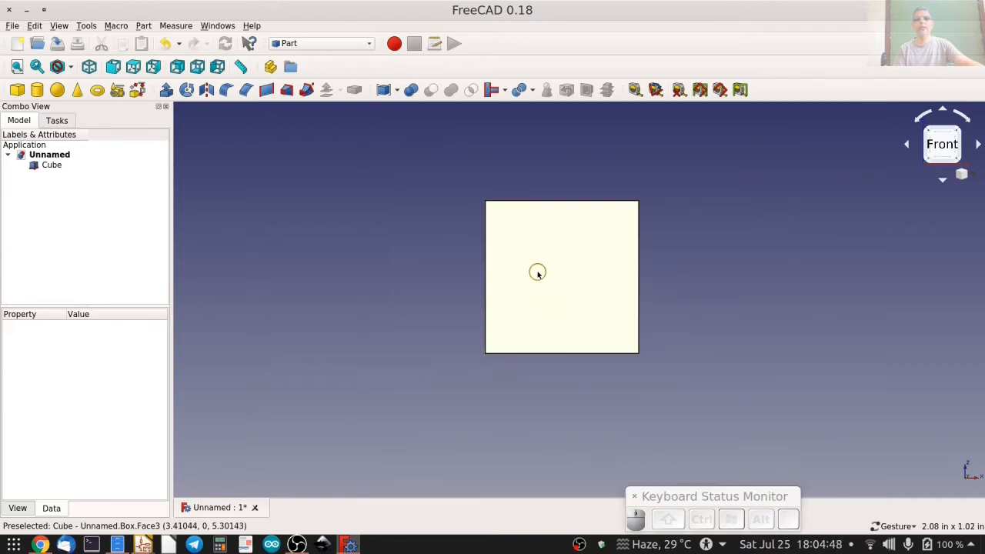
left_click_drag(540, 275, 411, 269)
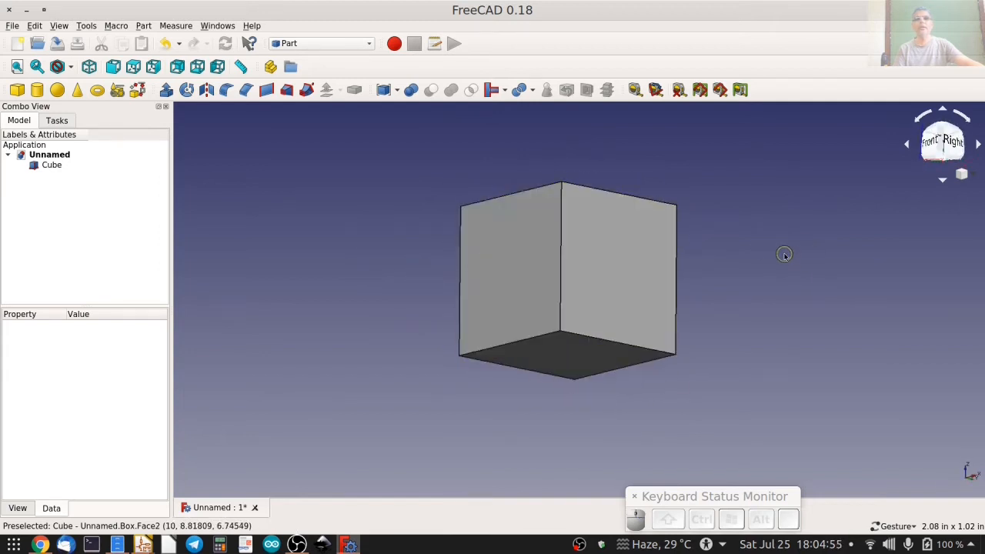
right_click_drag(782, 253, 812, 194)
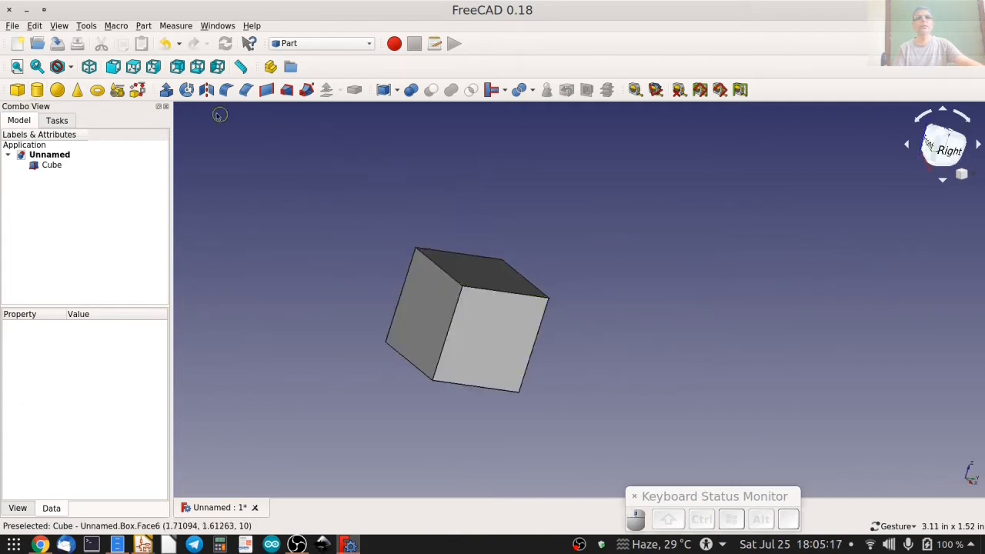
left_click(88, 66)
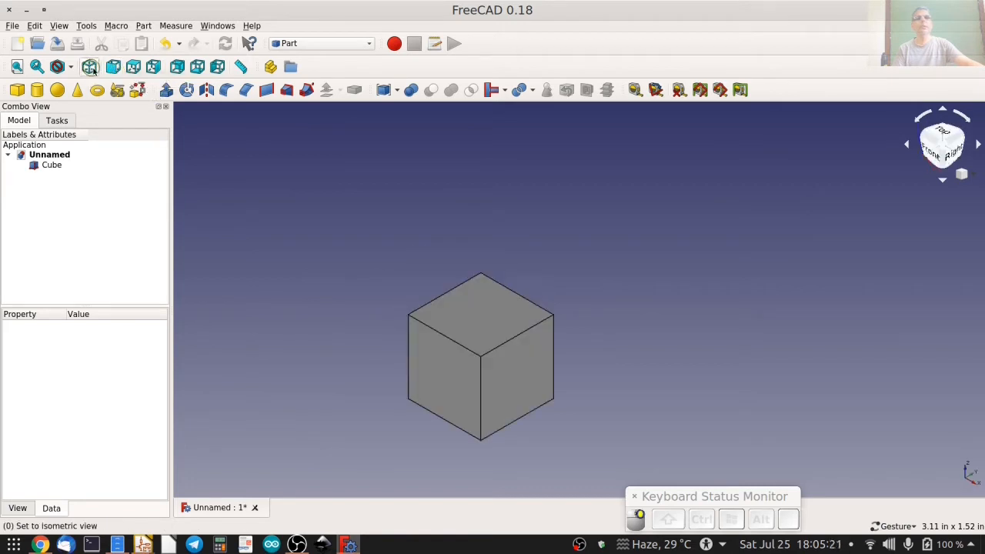
left_click(16, 67)
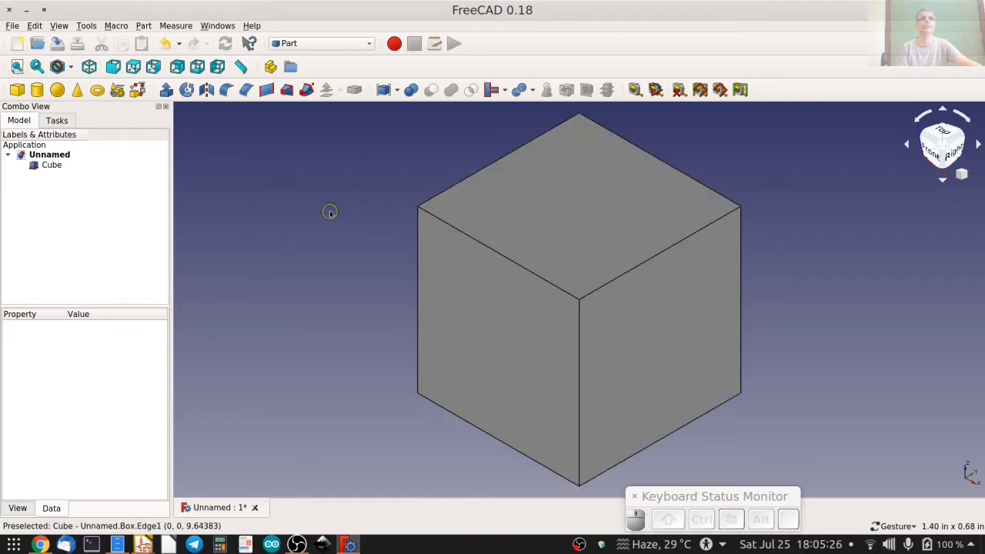
Display the cube in the Shaded draw style and inspect it from another angle.
left_click(70, 67)
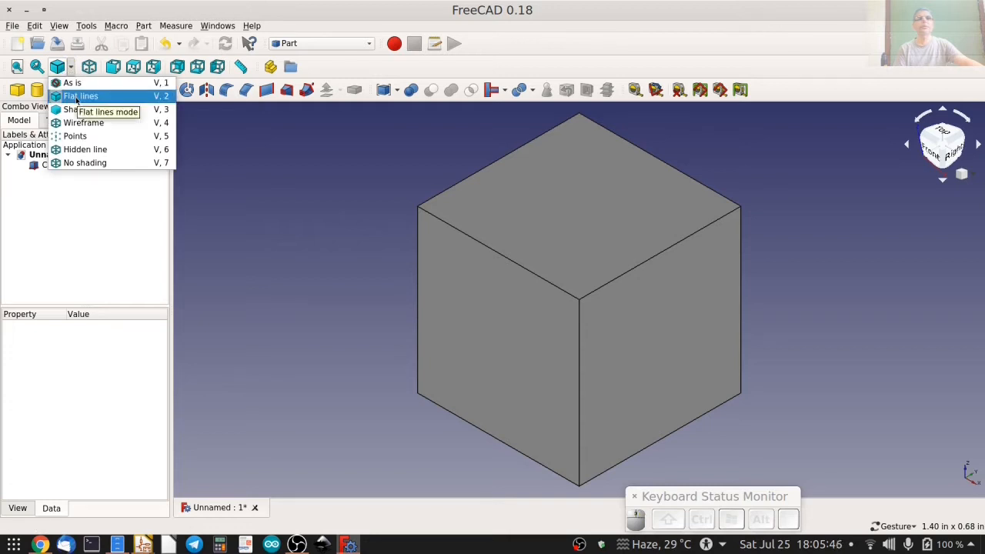
left_click(81, 109)
mouse_move(467, 216)
left_mouse_down()
mouse_move(375, 132)
mouse_move(516, 286)
mouse_move(431, 193)
left_mouse_up()
Display the cube in the Wireframe draw style and inspect its rear edges.
left_click(75, 69)
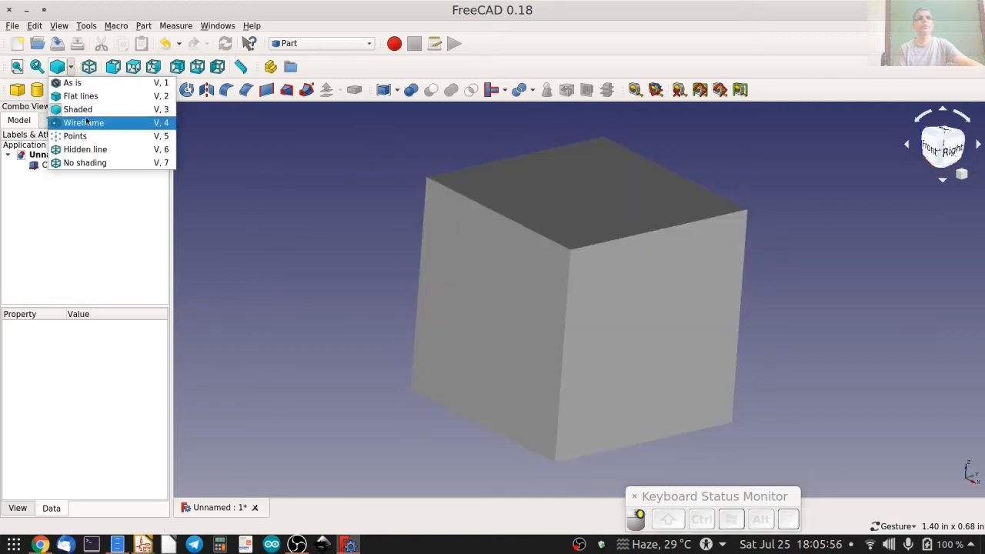
left_click(143, 126)
left_click_drag(389, 207, 349, 186)
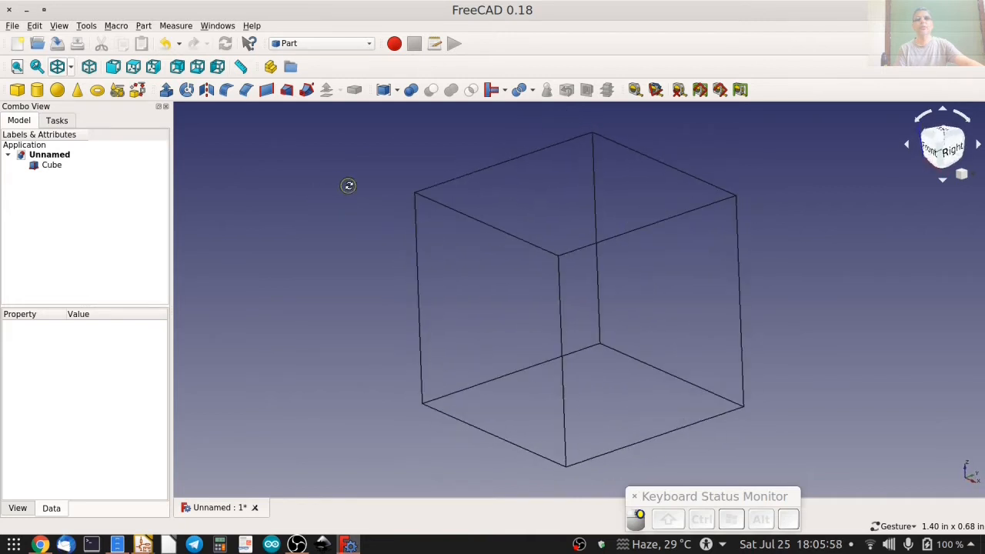
left_click(591, 174)
left_click(293, 184)
Compare the cube in the Flat lines and Wireframe draw styles, ending in Flat lines.
left_click(57, 66)
left_click(70, 67)
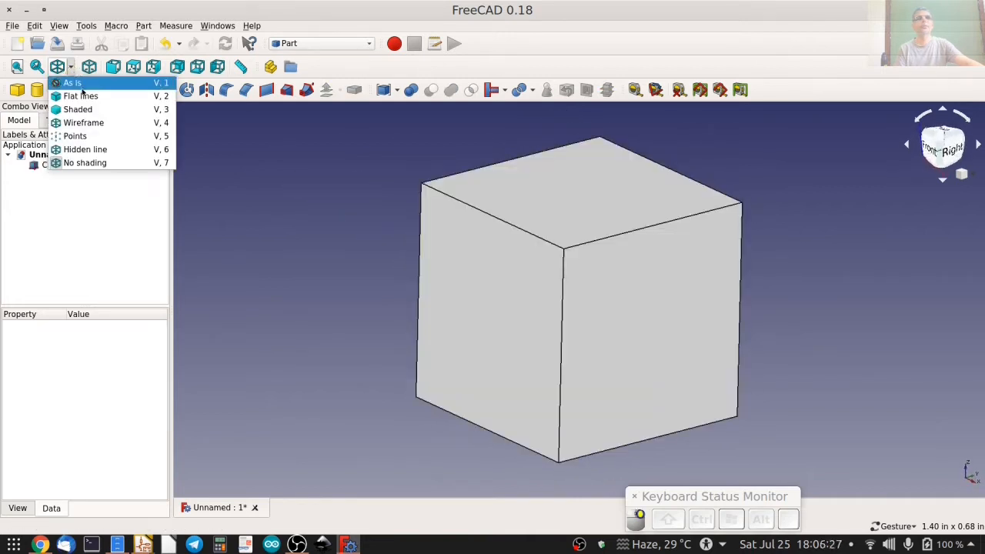
left_click(97, 92)
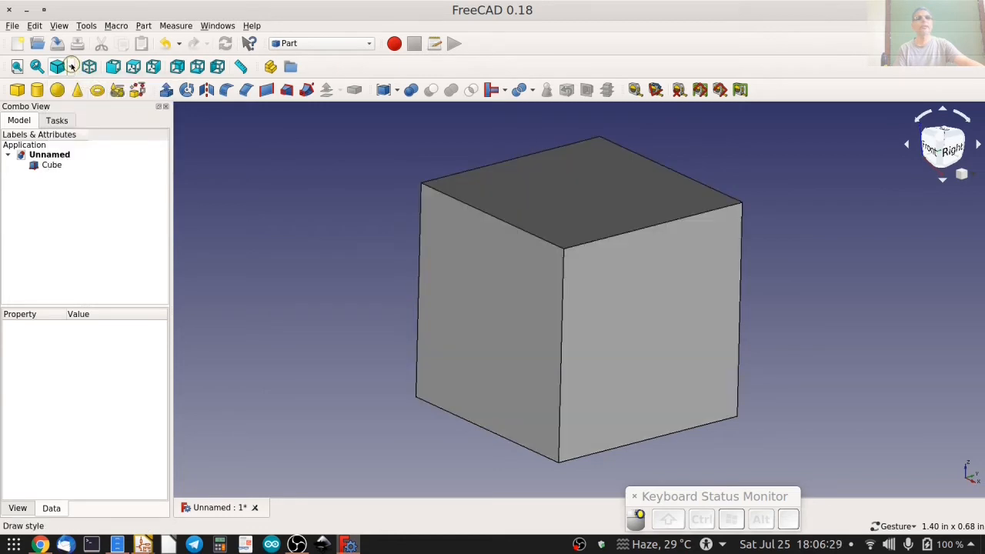
left_click(70, 67)
left_click(82, 123)
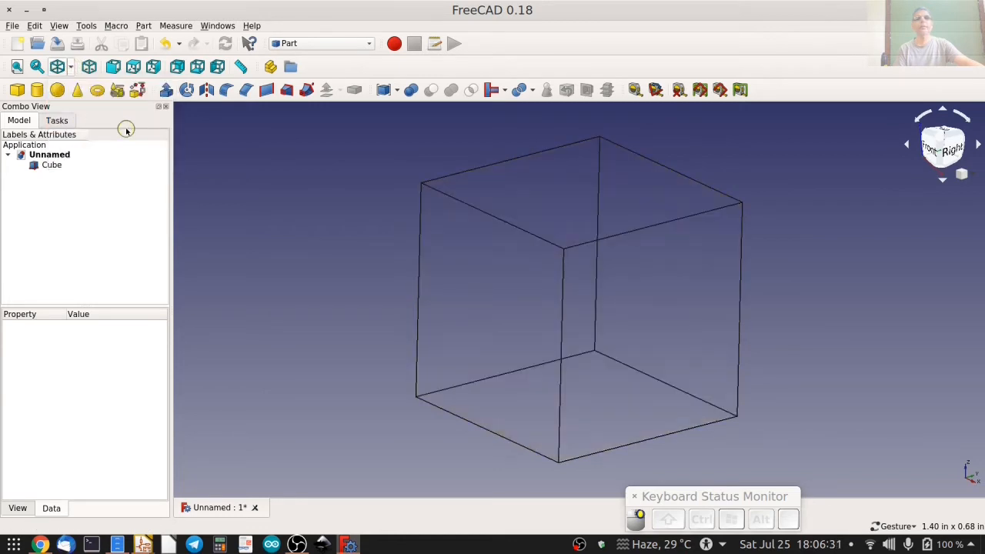
left_click(70, 66)
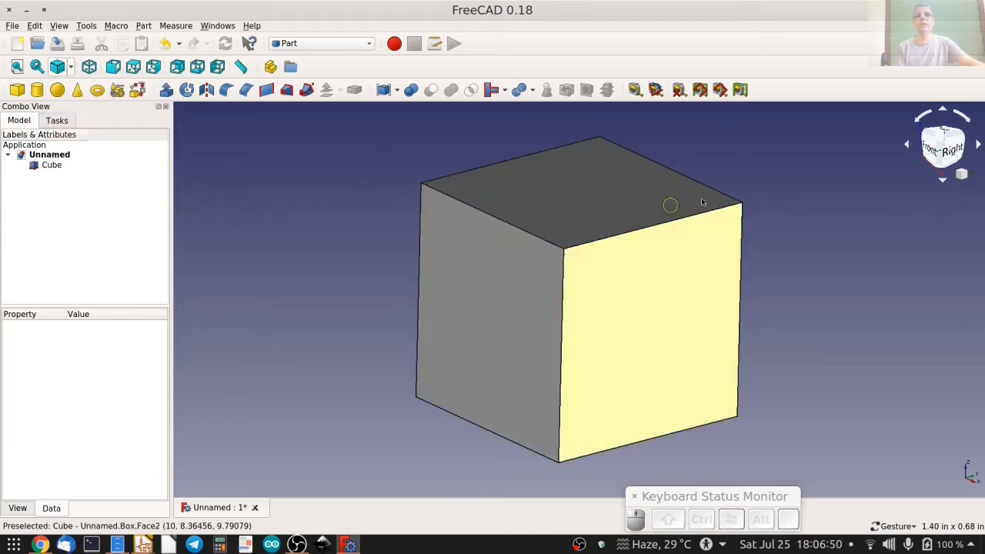
Enlarge the property area for the cube and expand its Placement, Axis and Position properties.
left_click(51, 166)
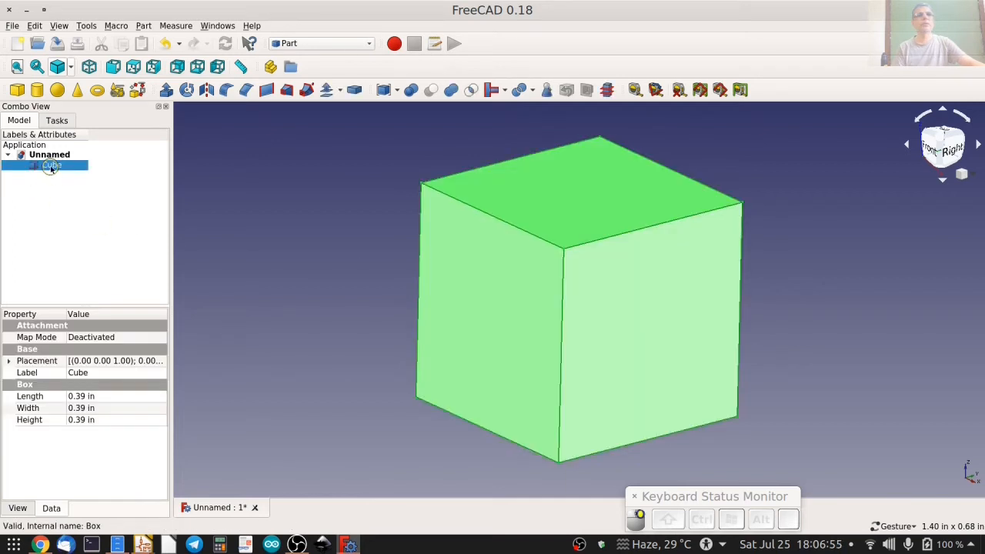
left_click_drag(170, 214, 187, 214)
left_click_drag(120, 306, 77, 223)
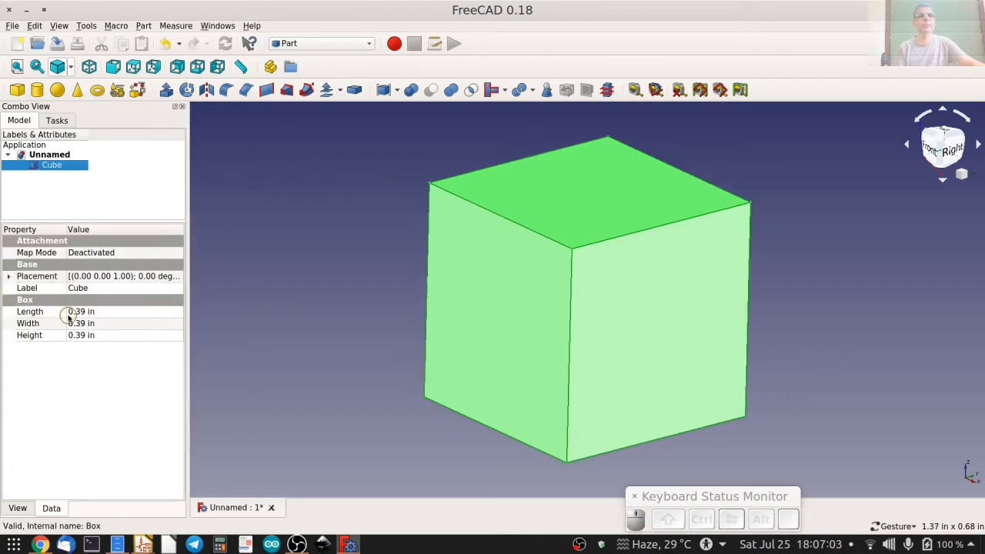
left_click(9, 277)
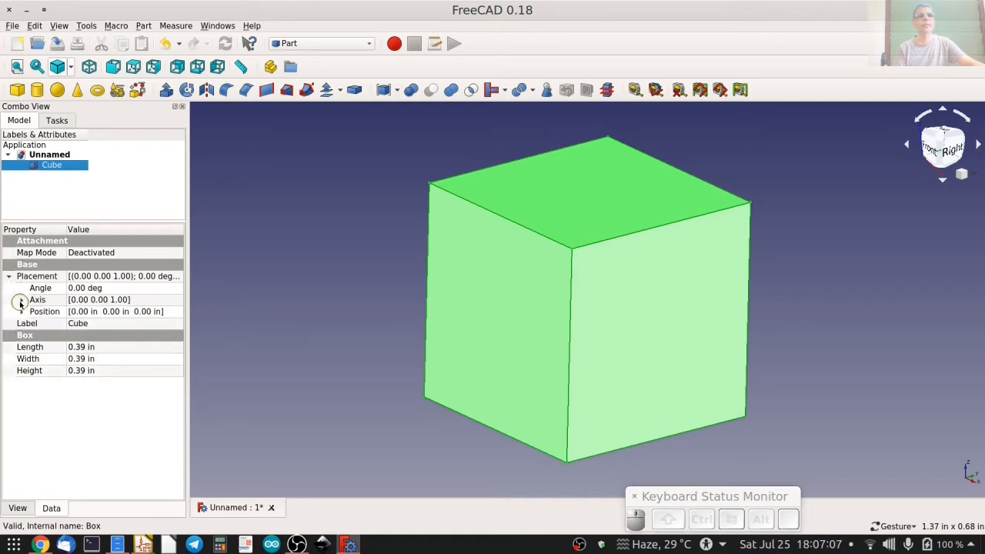
left_click(22, 312)
left_click(22, 300)
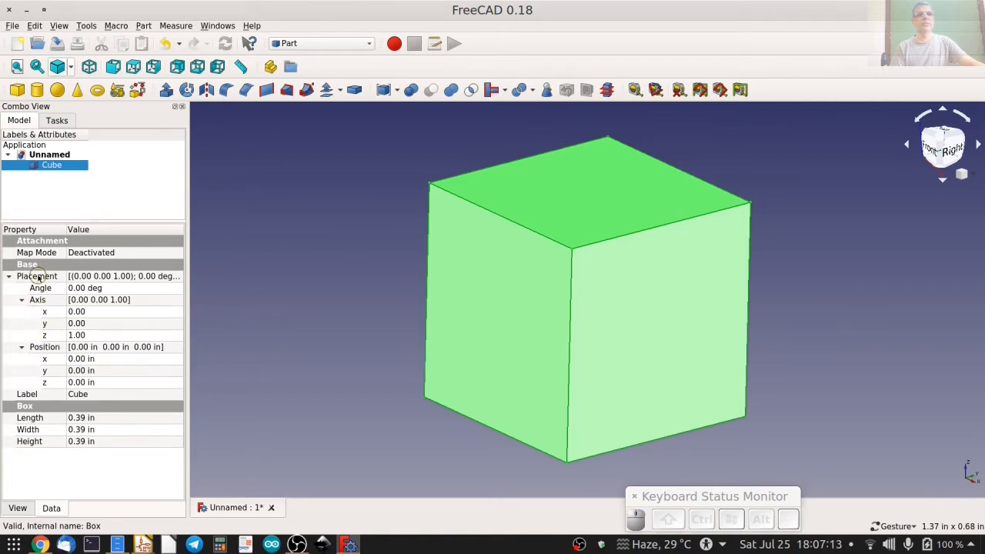
Try a placement angle of 45 degrees on the cube and restore the angle to 0.
left_click(119, 291)
left_click(115, 289)
key("ctrl+a")
type("45")
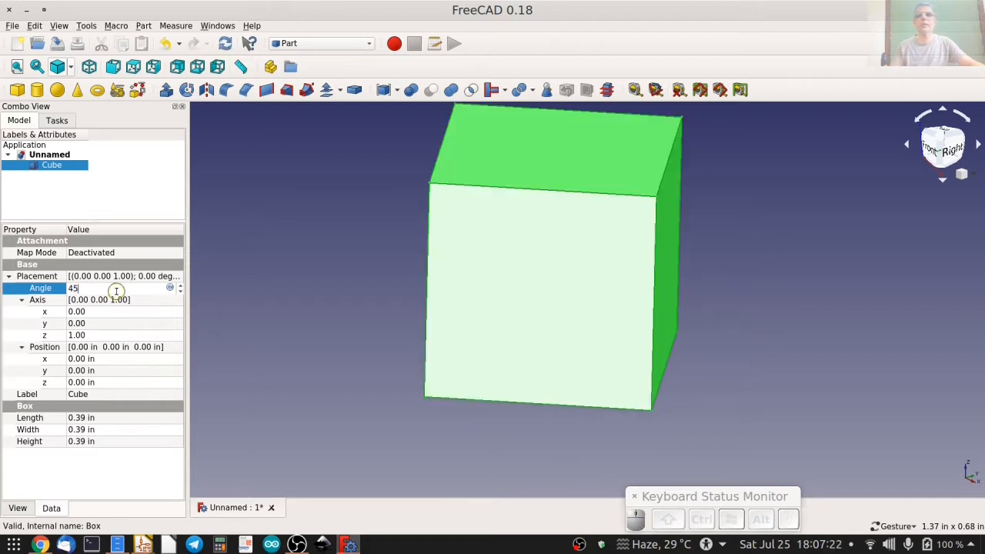
key("BackSpace")
key("BackSpace")
type("0")
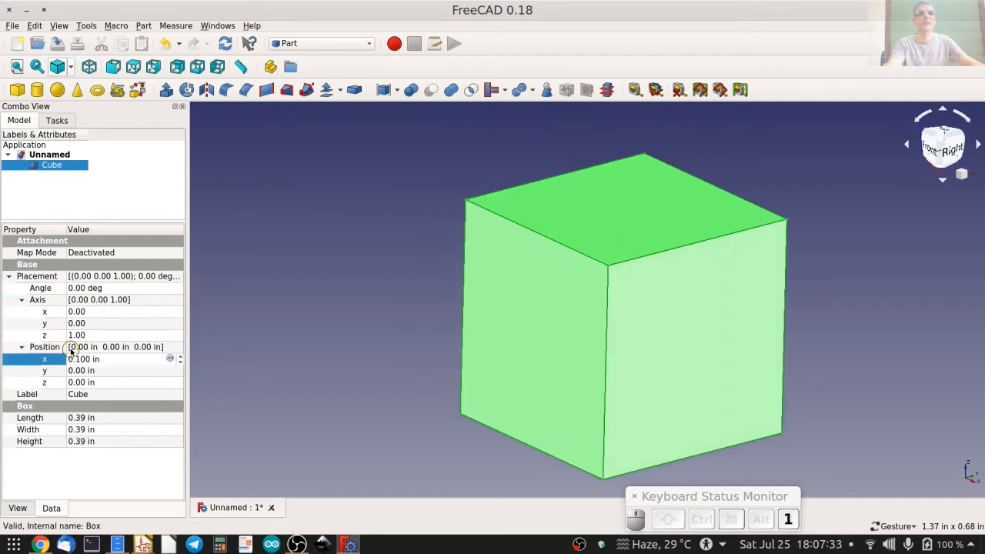
key("BackSpace")
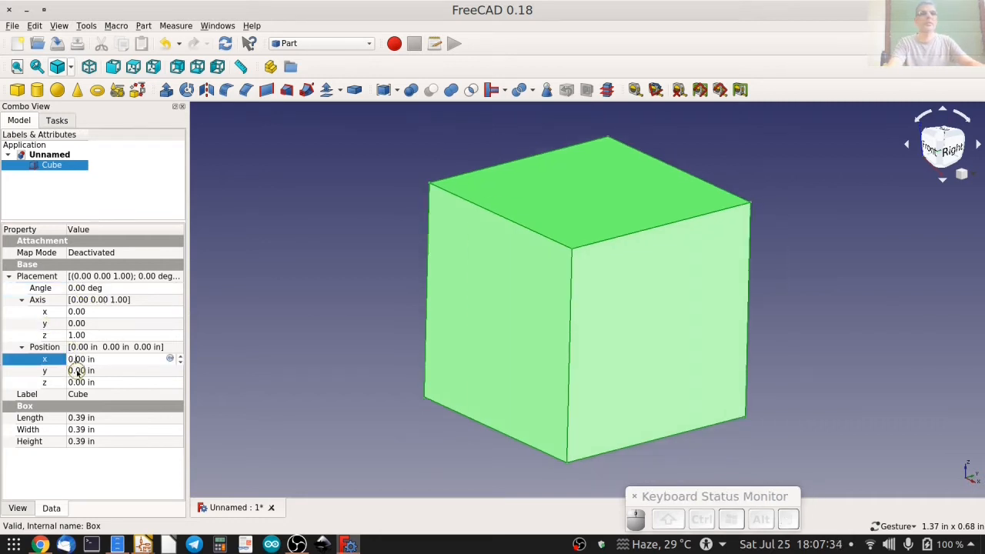
Try offsetting the cube to 0.5 in along Y and 0.40 in along Z, restoring each position to 0.
left_click(78, 373)
type("0.5")
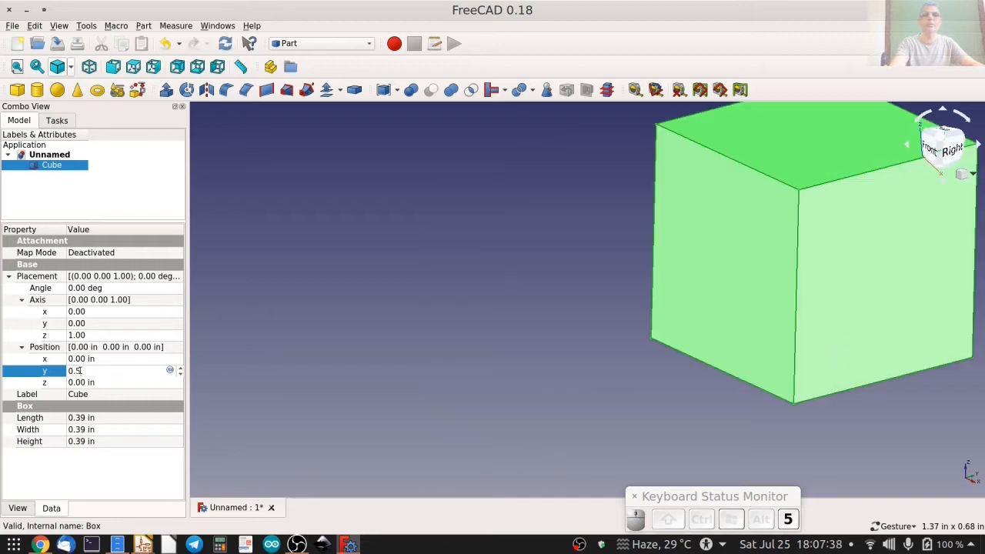
key("BackSpace")
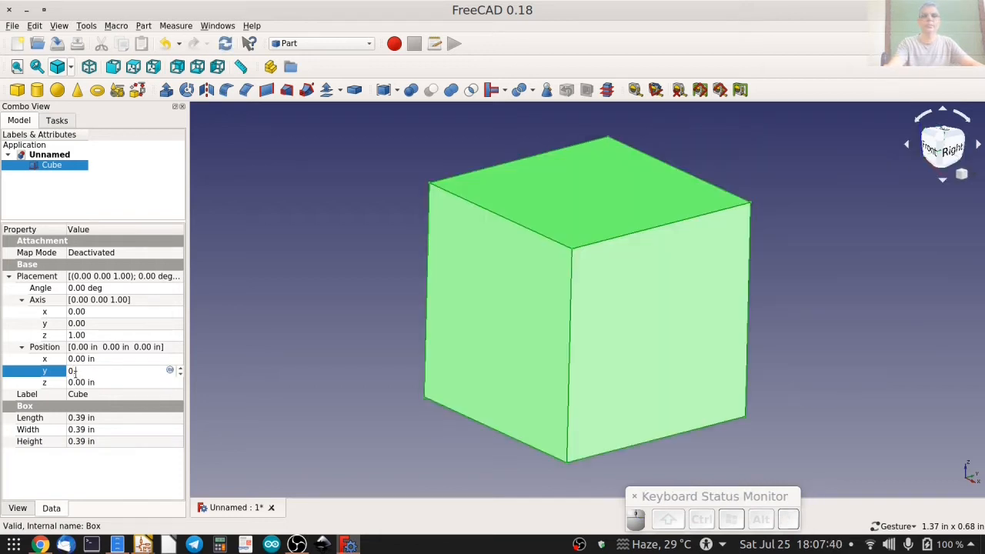
left_click(77, 383)
type("4")
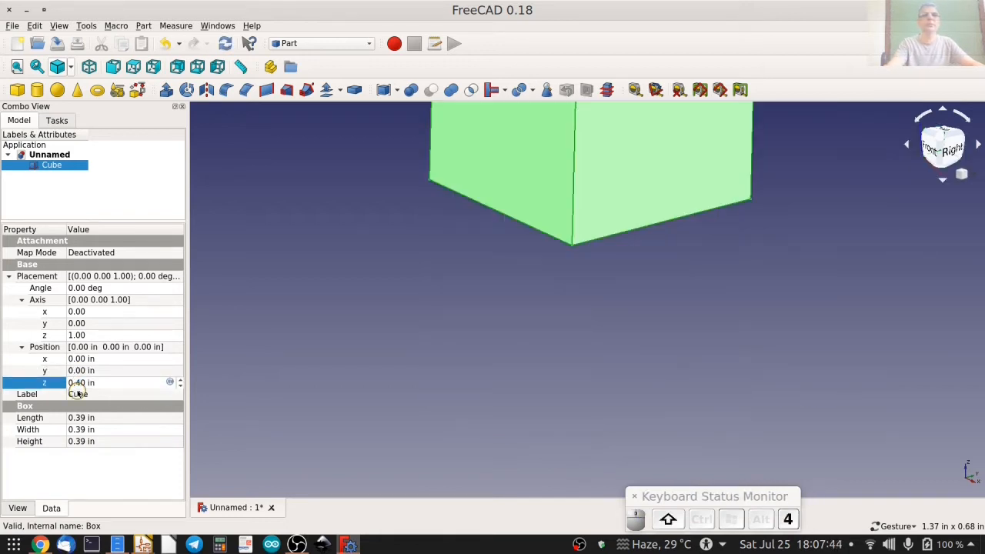
key("BackSpace")
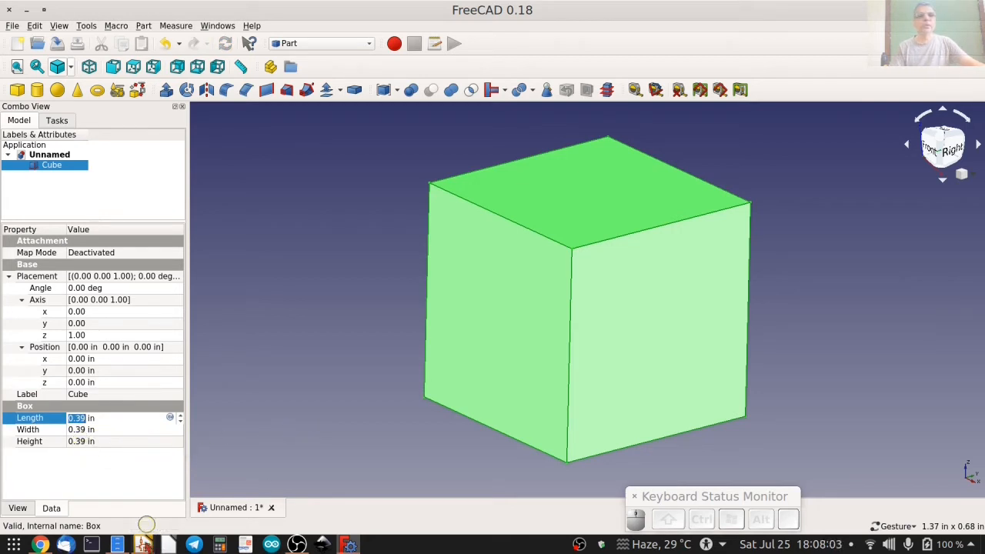
Switch to Pcbnew to check the tiny_blinky board's dimensions and return to FreeCAD.
mouse_move(143, 544)
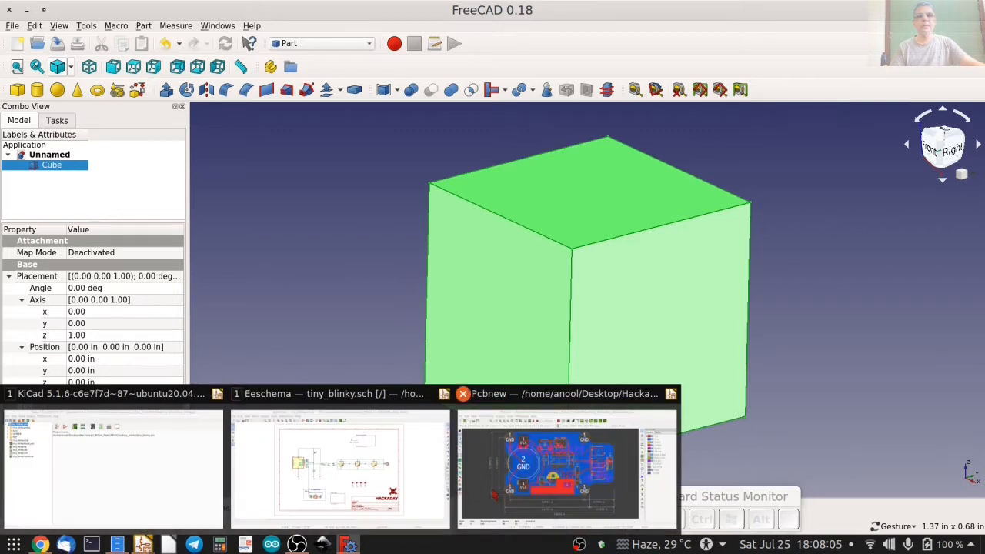
left_click(548, 466)
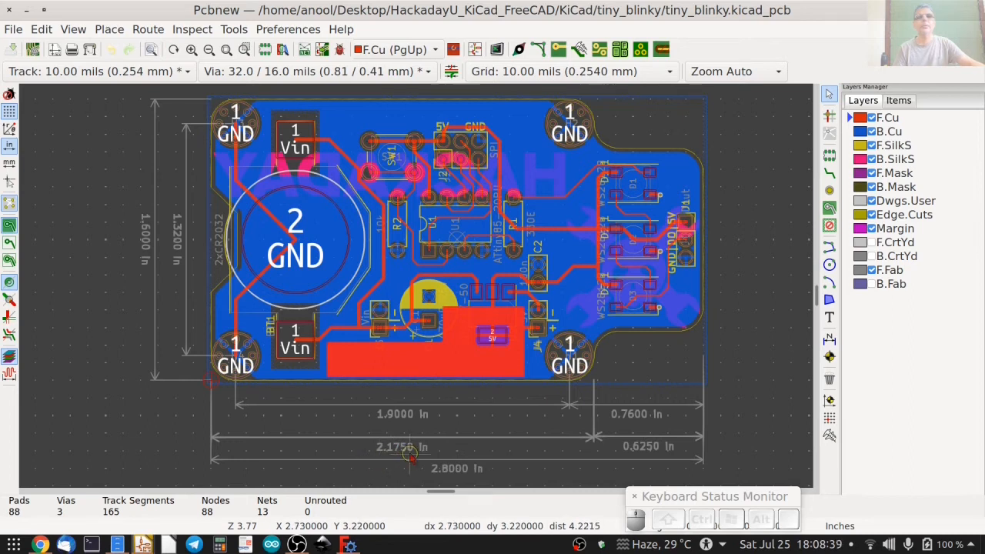
left_click(27, 10)
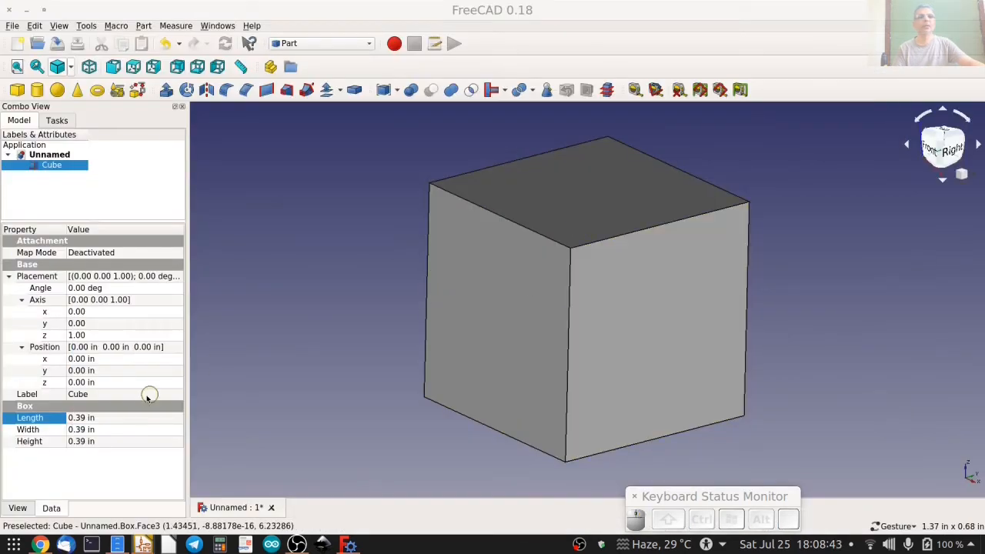
Set the cube's length to 2.375 in, width to 1.8 in and height to 0.25 in to form a flat plate.
left_click(112, 418)
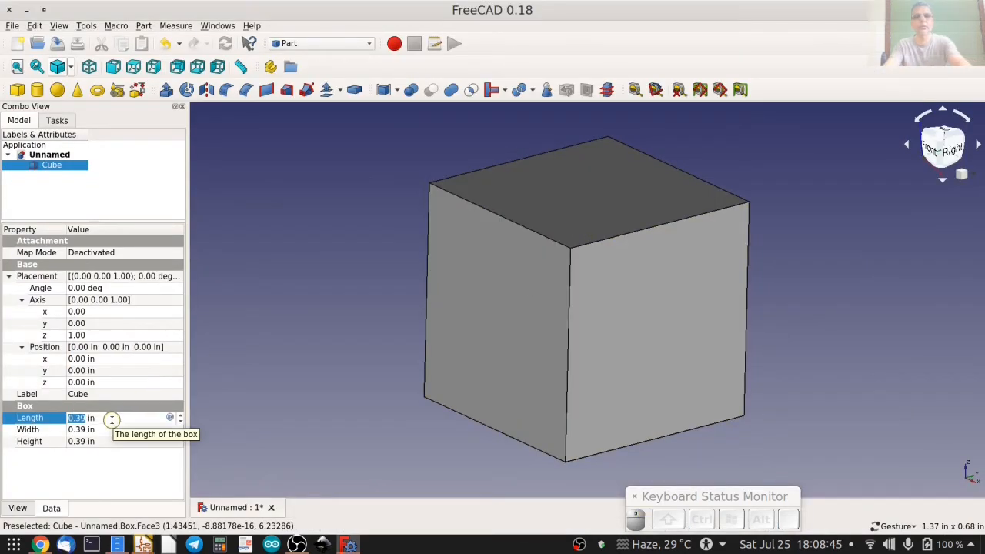
type("2.375")
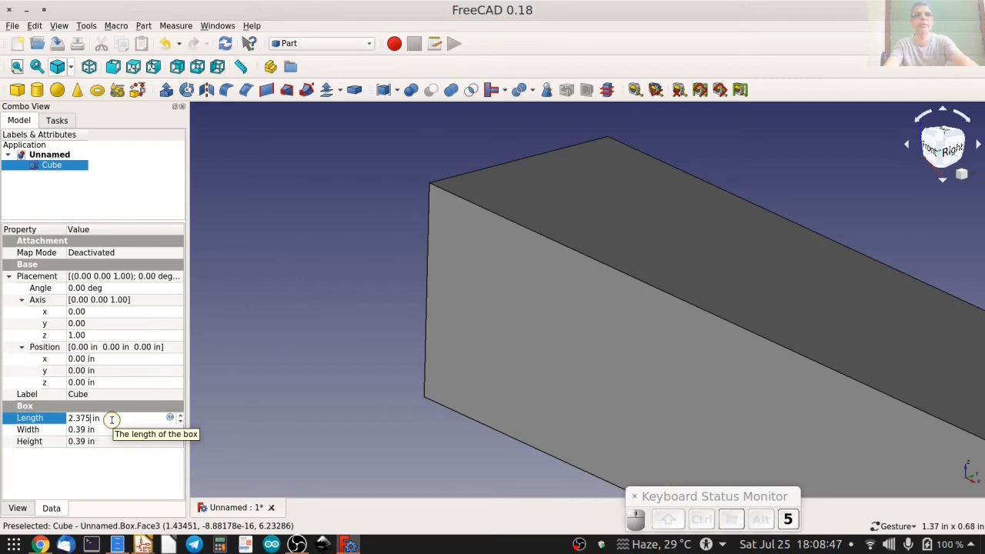
left_click(95, 429)
type("1.8")
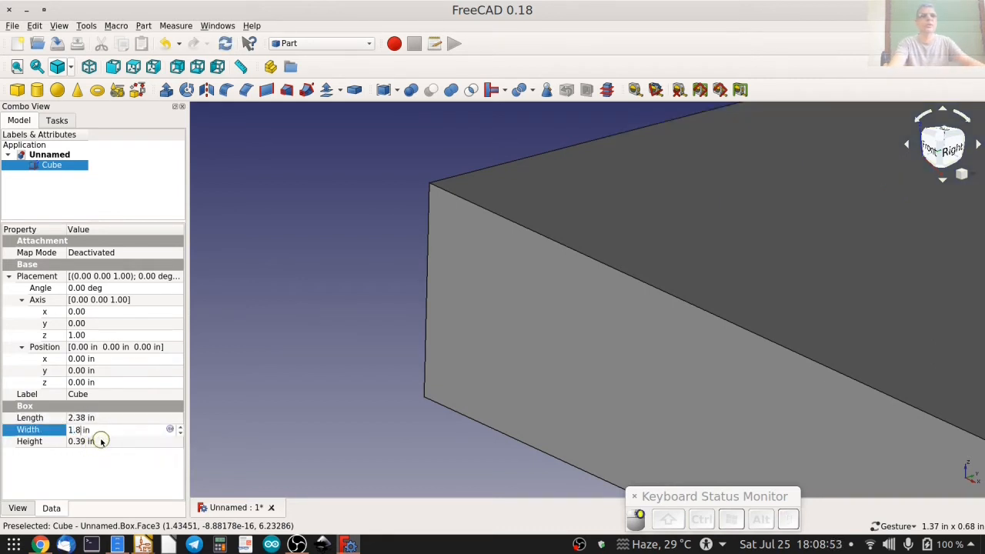
left_click(100, 441)
type("0.25")
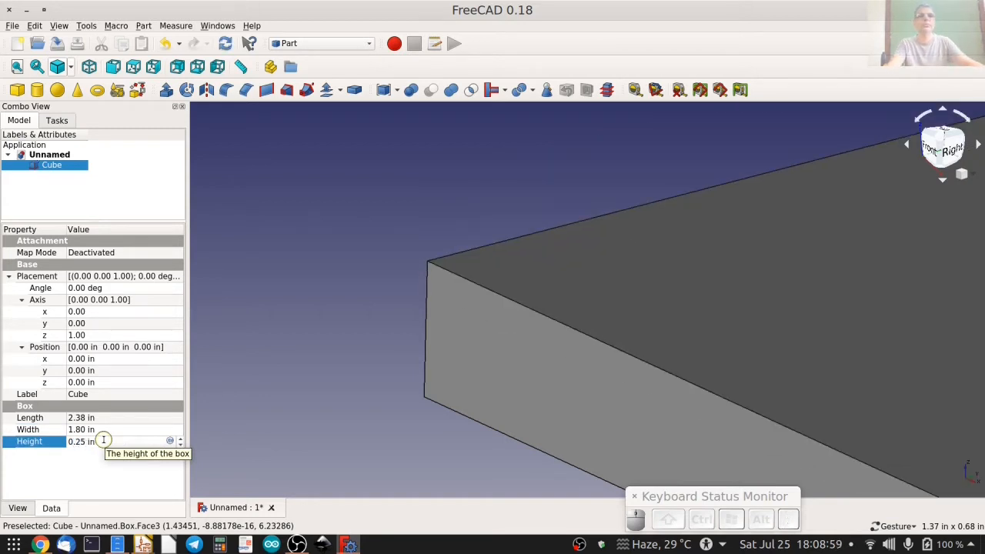
left_click(16, 66)
left_click_drag(353, 214, 385, 231)
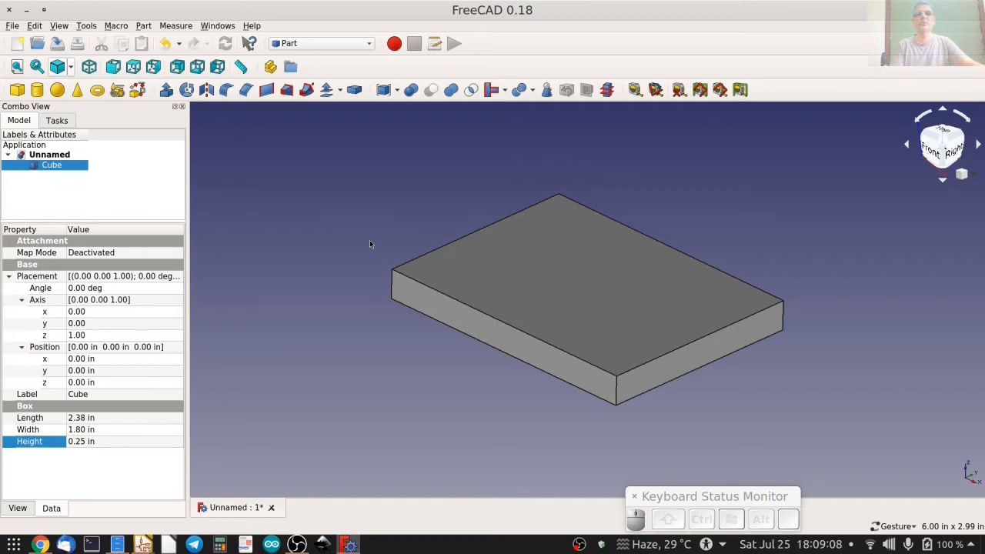
left_click_drag(381, 229, 380, 236)
left_click(99, 205)
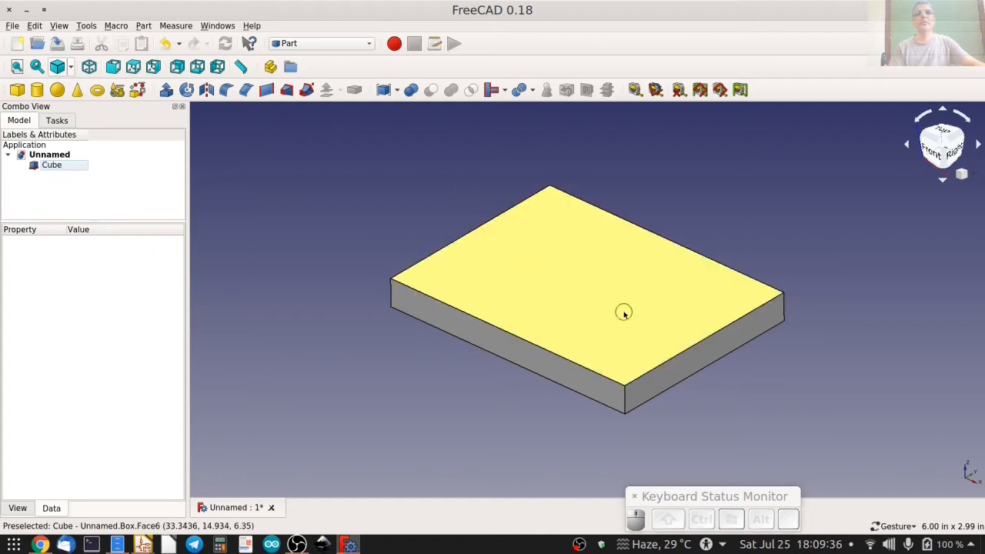
Add a second cube and position it at X 1 in and Y 1 in within the plate.
left_click(17, 89)
left_click(59, 175)
left_click(130, 339)
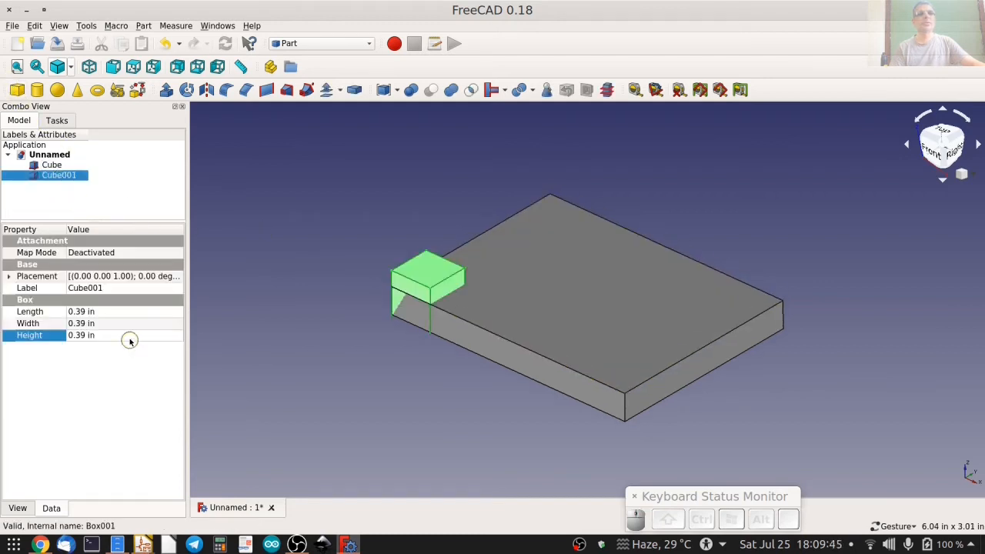
left_click(9, 276)
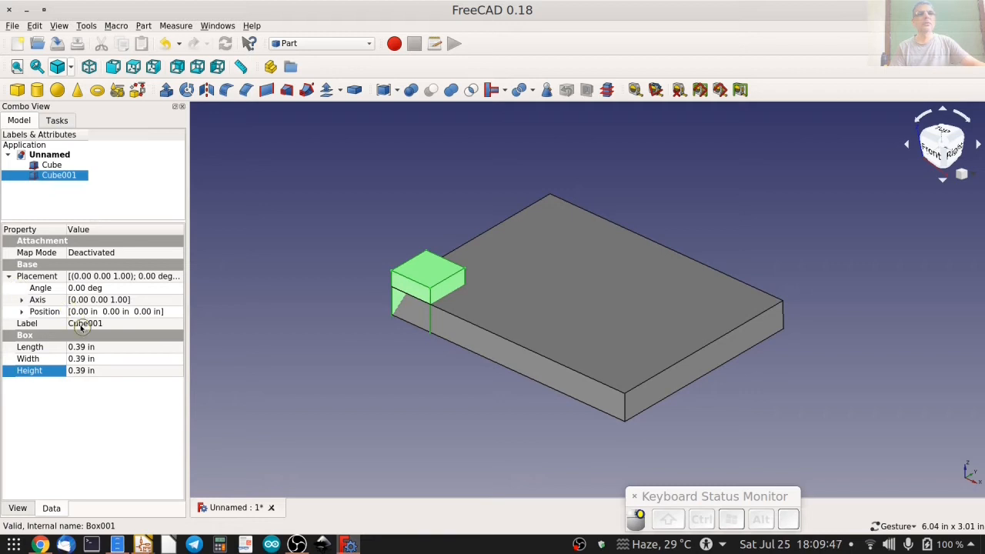
left_click(23, 311)
left_click(96, 323)
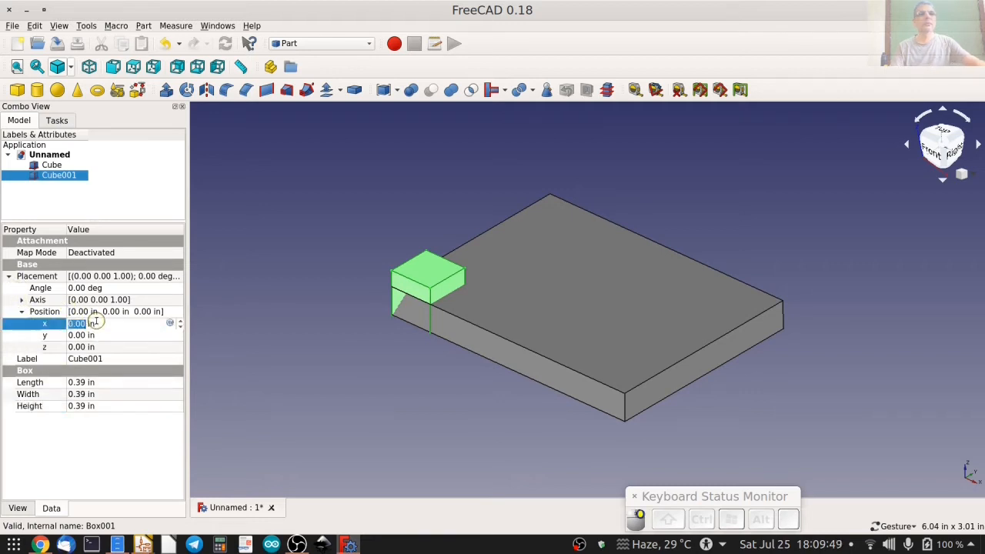
type("1")
key("Tab")
type("1")
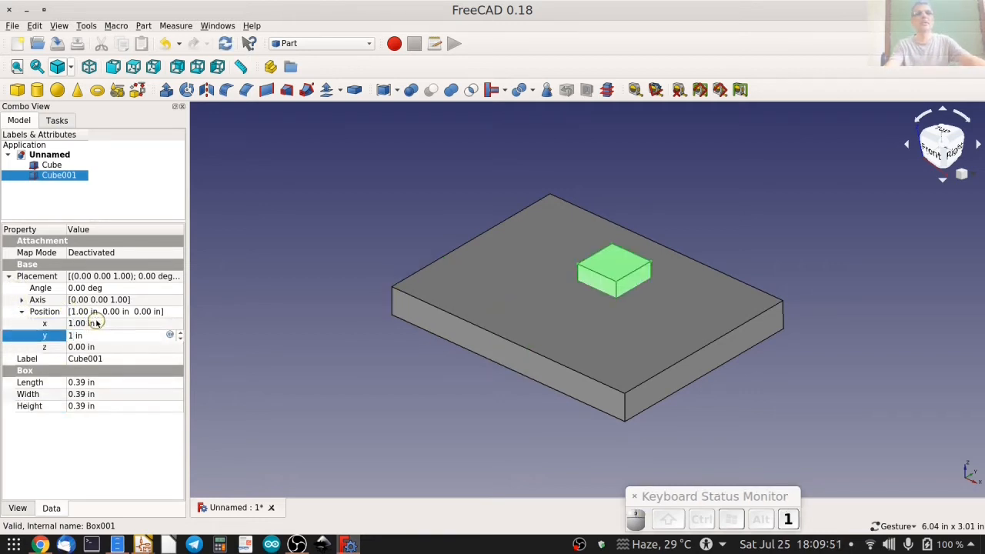
left_click(84, 197)
left_click_drag(466, 179, 576, 424)
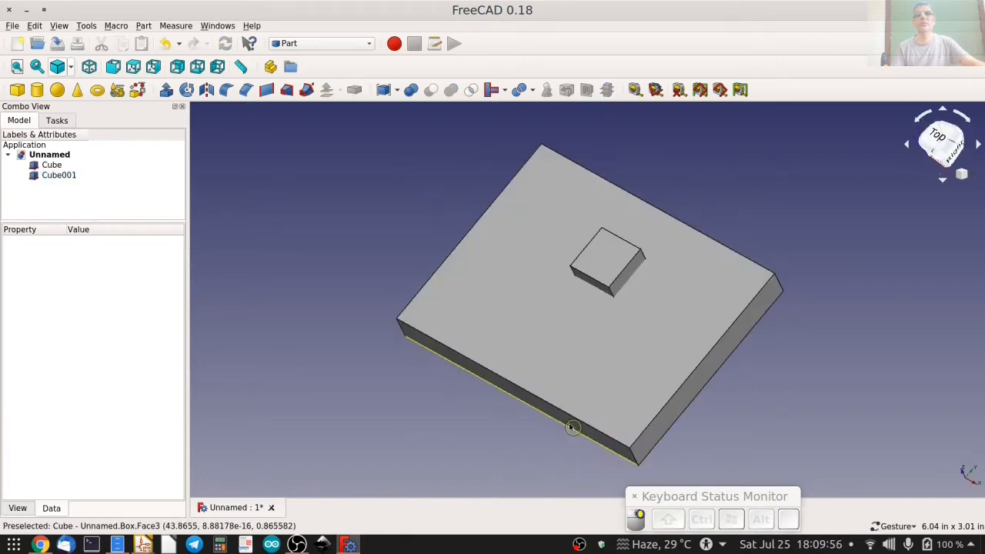
Try a union of the plate and the small cube, inspect the fused shape, and undo the operation.
left_click(52, 166)
left_click(65, 176, "ctrl")
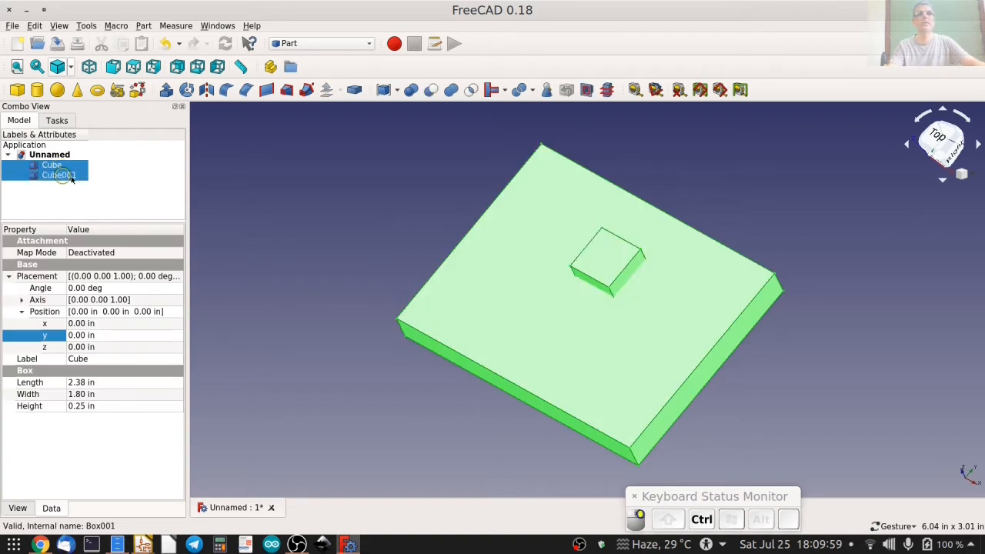
left_click(451, 89)
left_click_drag(537, 202, 569, 301)
key("ctrl+z")
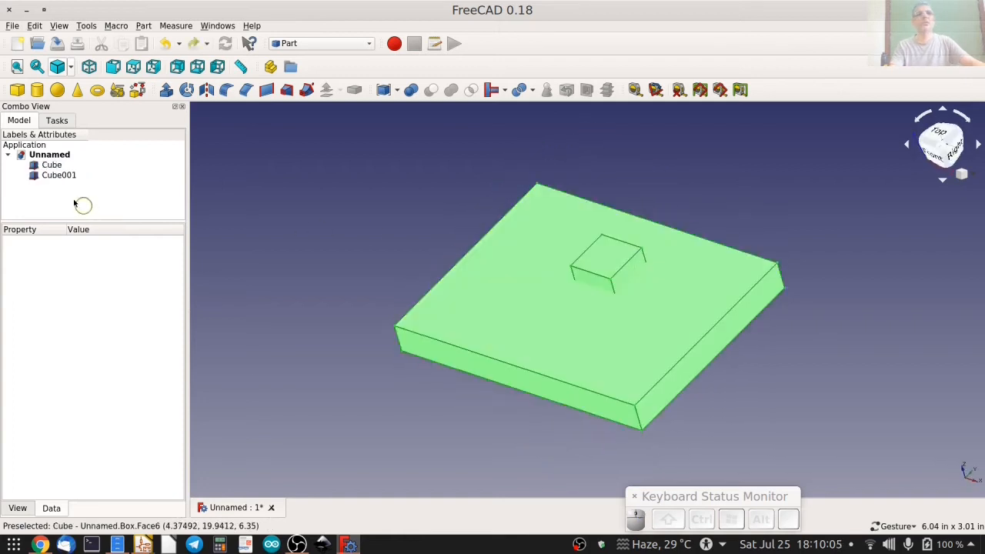
Try cutting the small cube out of the plate, inspect the opening from above, and undo the cut.
left_click(51, 165)
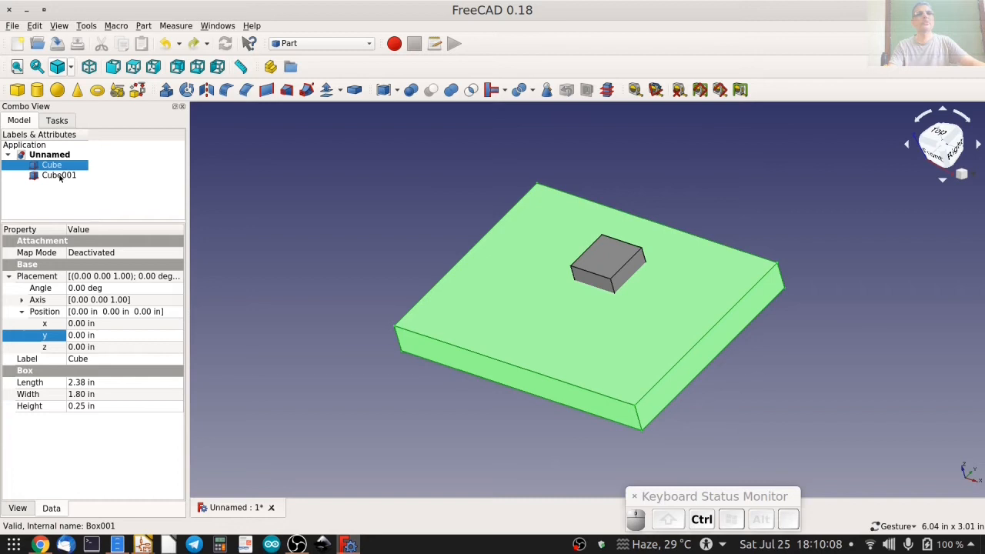
left_click(59, 175, "ctrl")
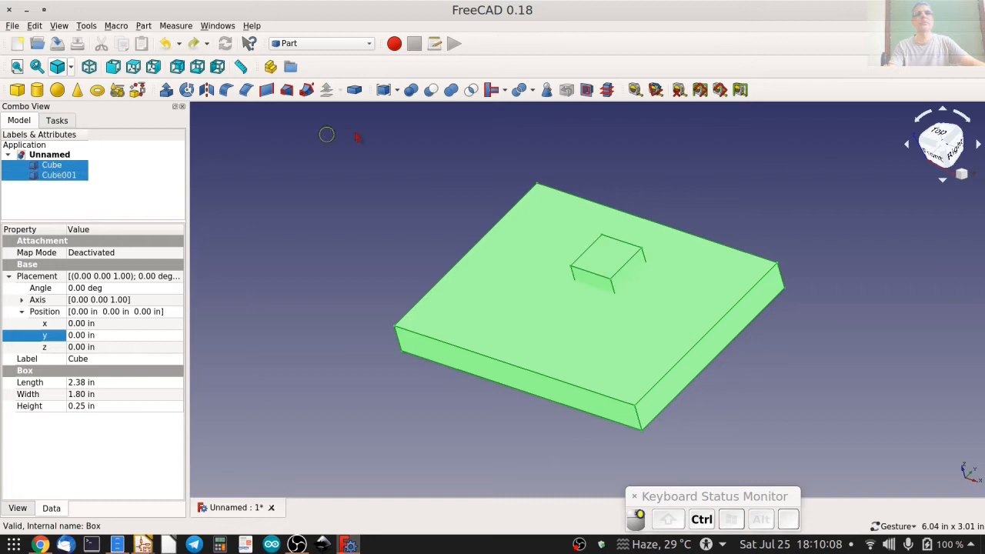
left_click(432, 92)
left_click_drag(511, 306, 599, 372)
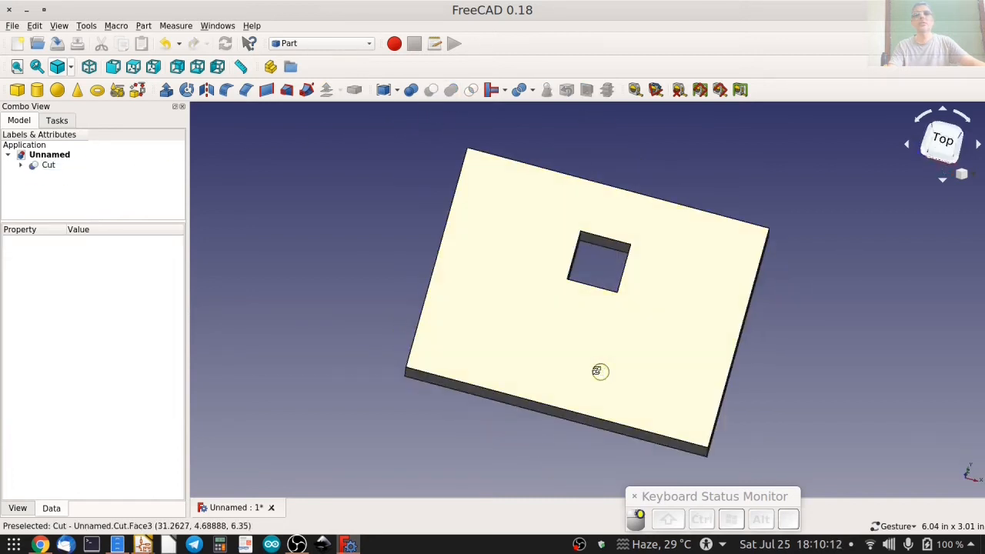
key("0")
key("ctrl+z")
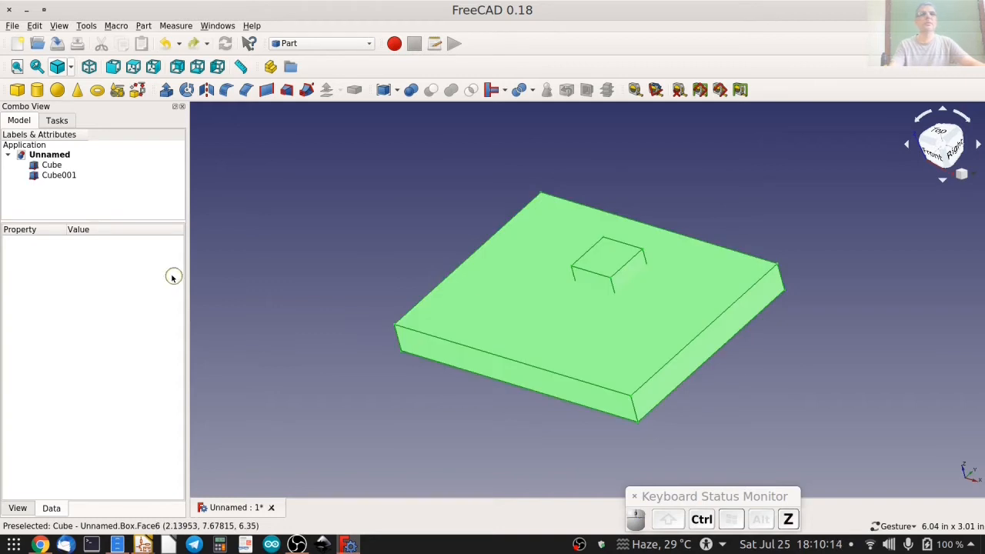
Try cutting the plate out of the small cube by ordering and selecting the small cube first, inspect the remainder, and undo the cut.
left_click_drag(54, 175, 49, 155)
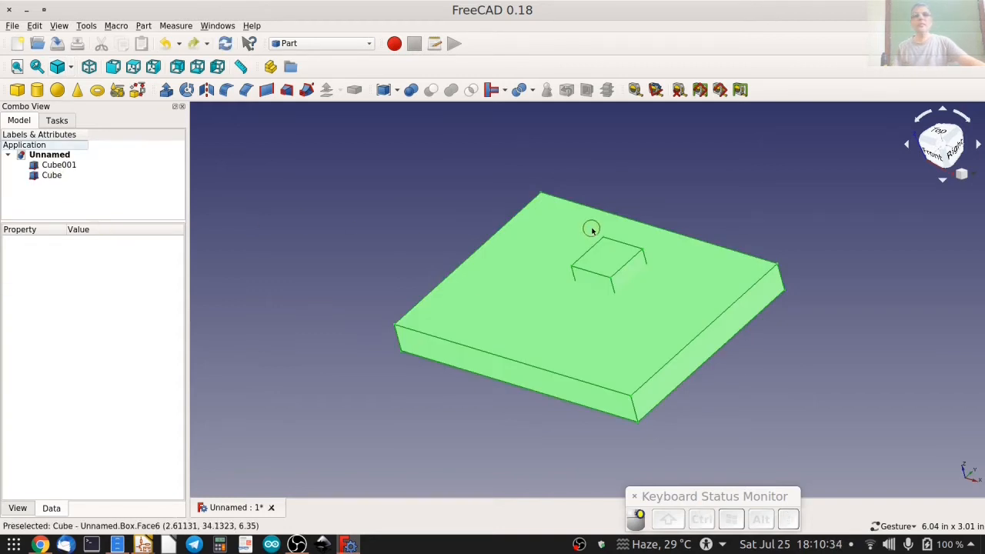
left_click(383, 190)
left_click_drag(466, 194, 539, 192)
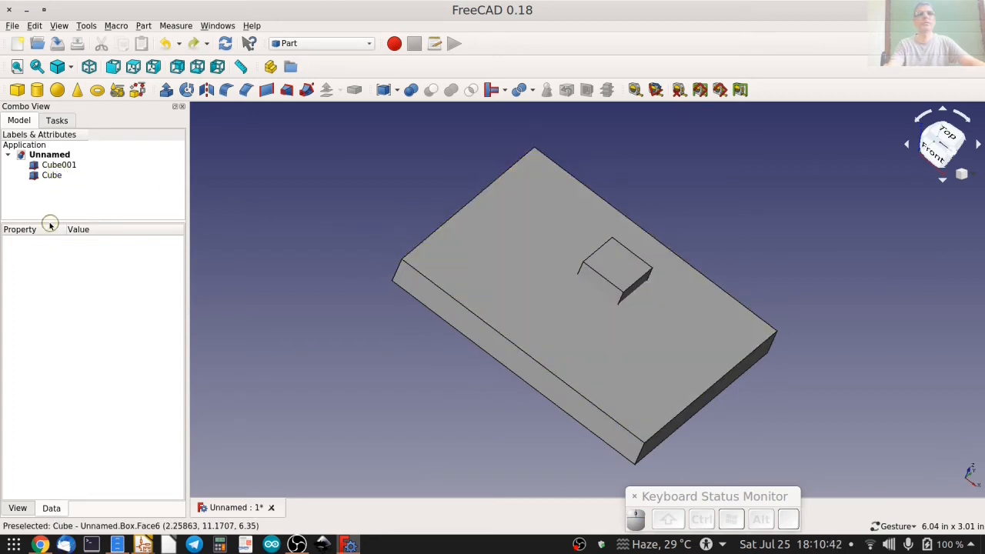
left_click(60, 166)
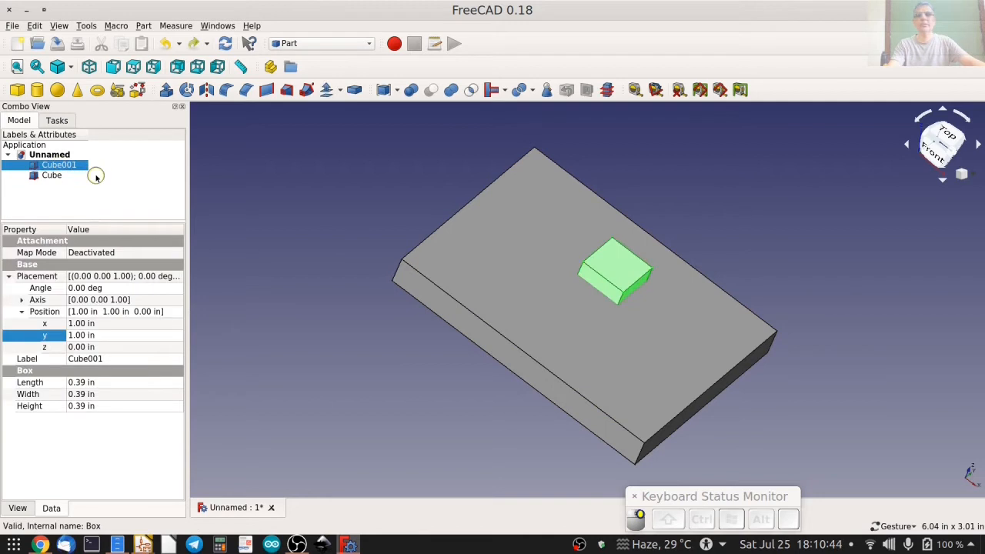
left_click(52, 176, "ctrl")
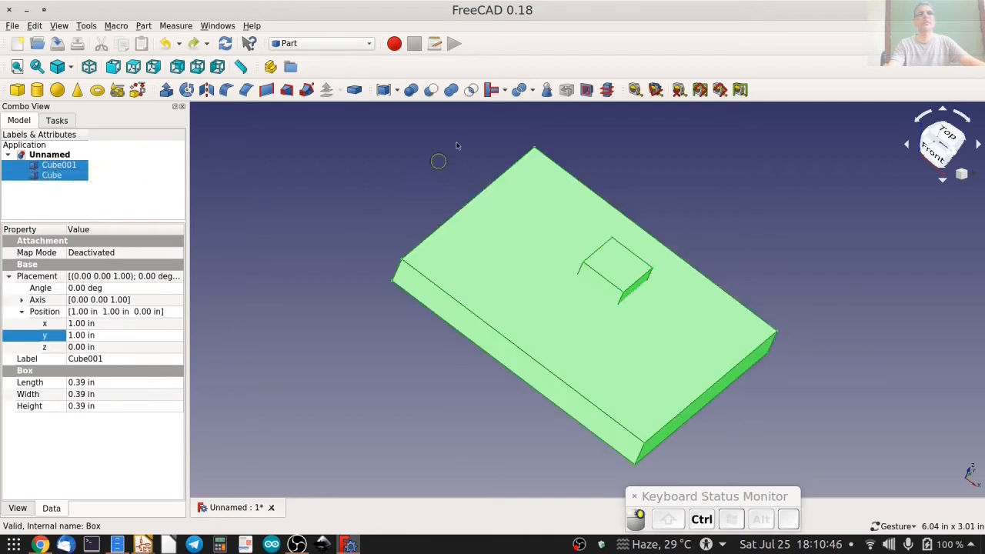
left_click(432, 90)
left_click_drag(512, 290, 471, 289)
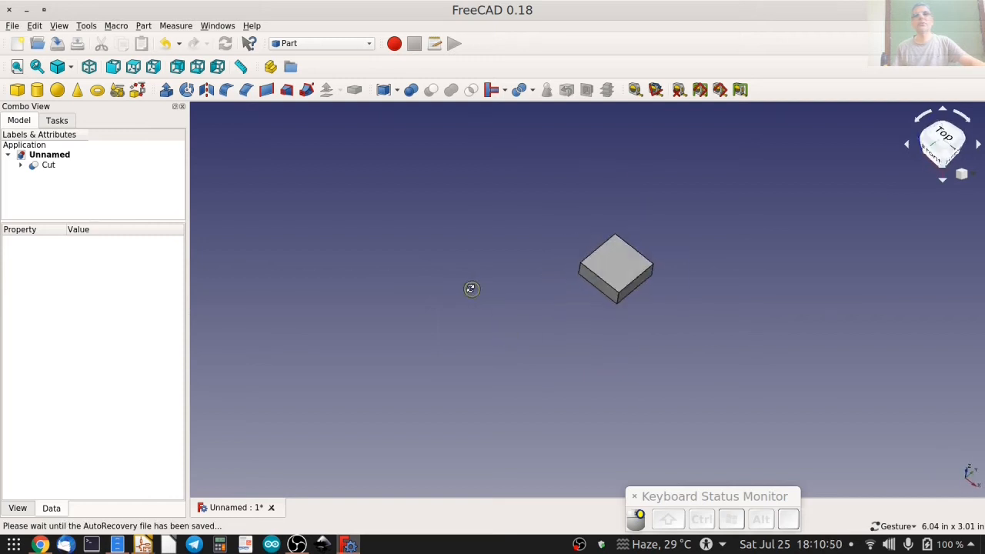
key("ctrl+z")
Delete the small cube and add a cylinder at the origin.
left_click(55, 164)
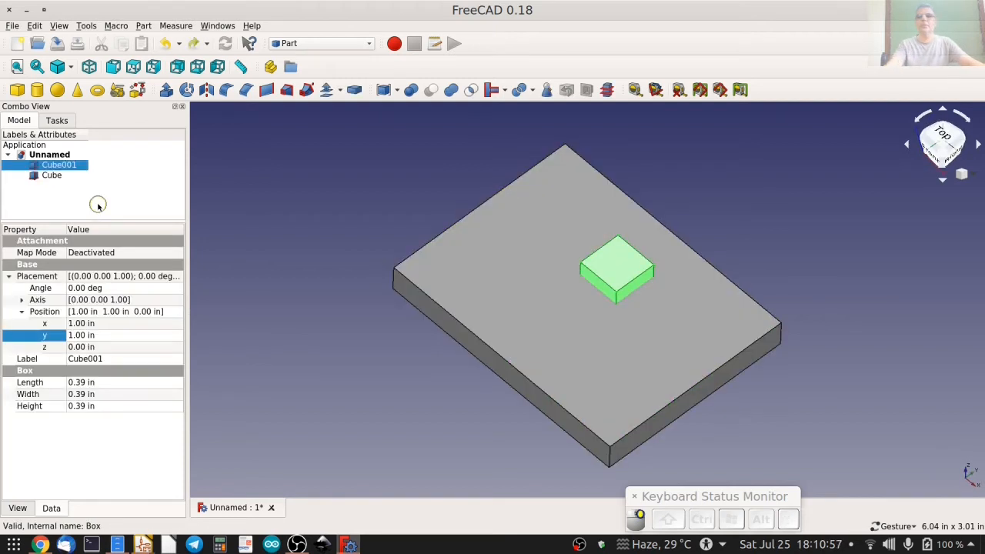
key("Delete")
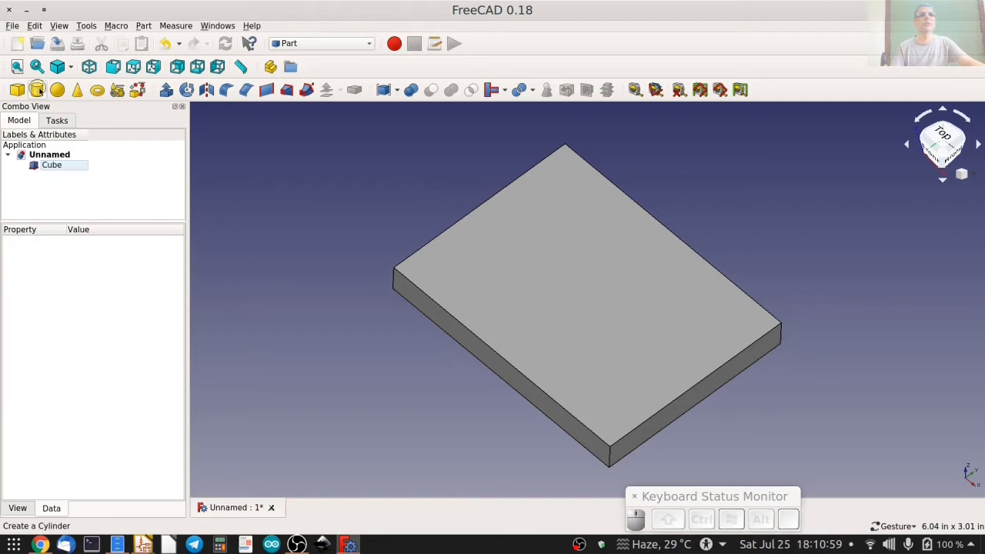
left_click(37, 90)
Transform the cylinder with a 0.1 in translation increment to X 1.30 in, Y 1.00 in, Z -0.10 in, keeping 0° rotation.
left_click(64, 174)
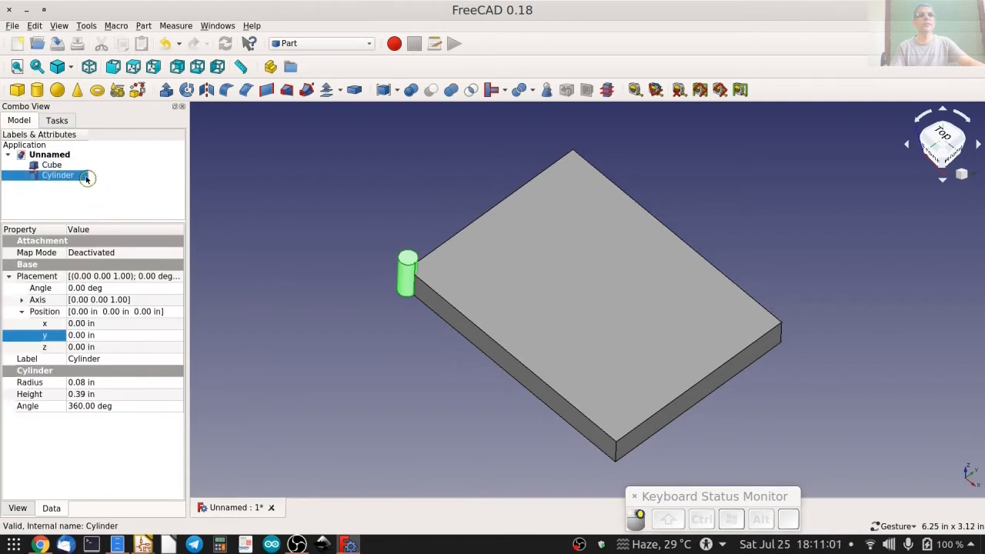
right_click(80, 179)
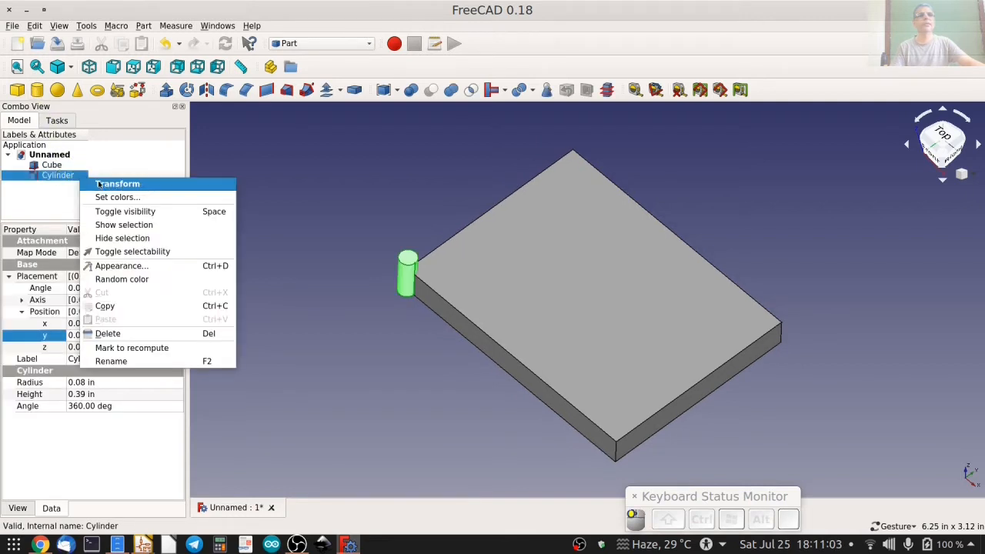
left_click(99, 185)
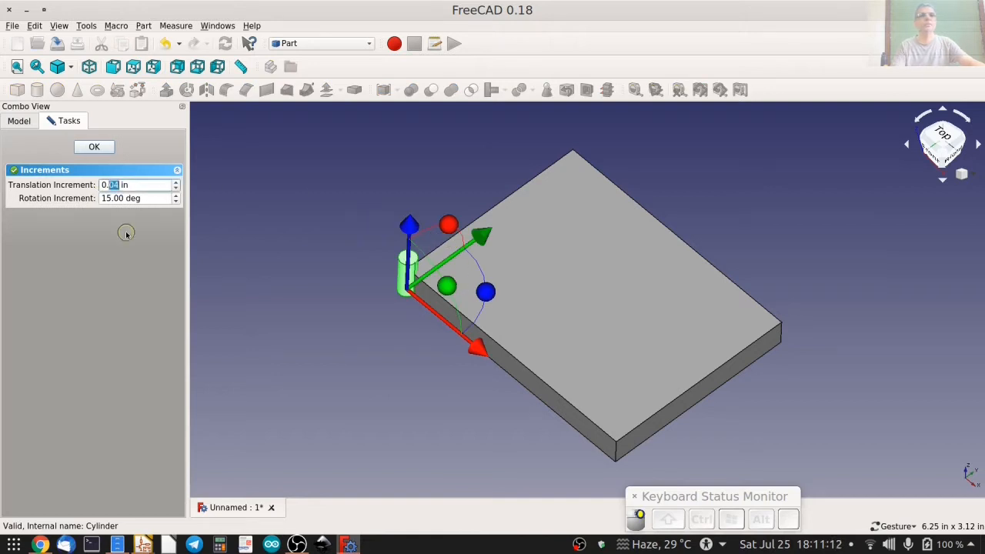
type("1")
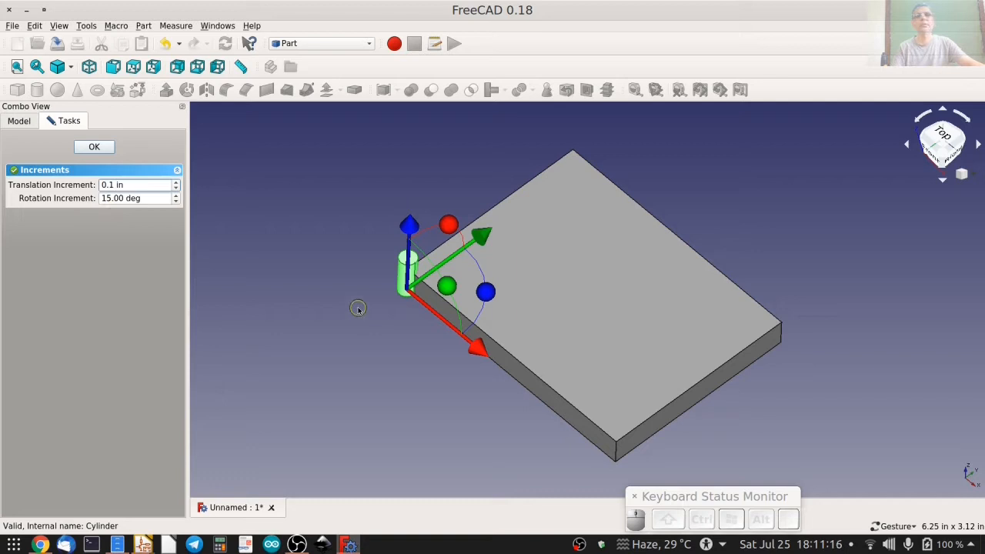
left_click_drag(475, 350, 598, 425)
left_click_drag(595, 330, 681, 256)
mouse_move(614, 254)
left_mouse_down()
mouse_move(616, 279)
mouse_move(615, 262)
left_mouse_up()
mouse_move(653, 322)
left_mouse_down()
mouse_move(616, 285)
mouse_move(579, 274)
mouse_move(625, 290)
mouse_move(654, 323)
mouse_move(598, 264)
mouse_move(564, 263)
mouse_move(627, 288)
mouse_move(651, 321)
left_mouse_up()
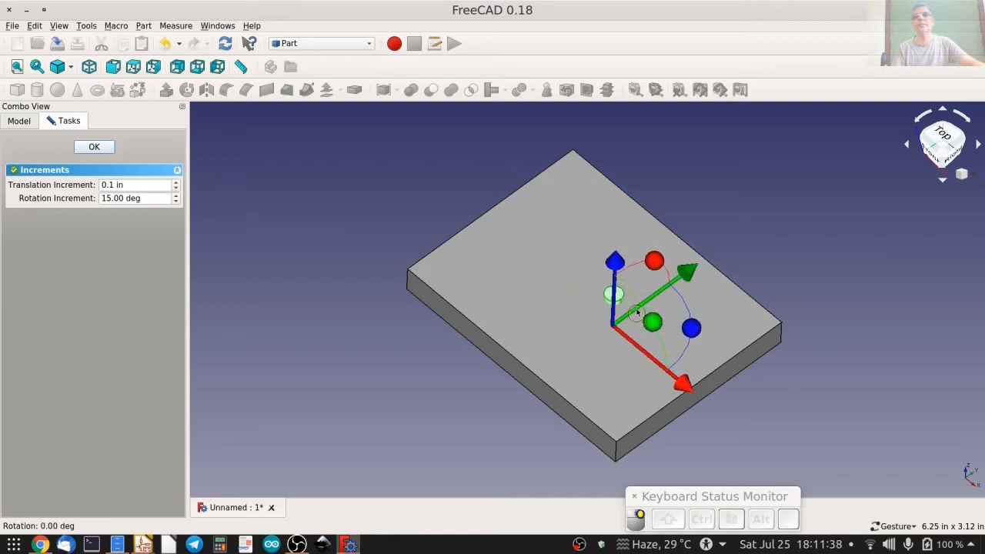
mouse_move(656, 258)
left_mouse_down()
mouse_move(577, 320)
mouse_move(655, 271)
left_mouse_up()
left_click_drag(691, 328, 668, 340)
left_click(91, 146)
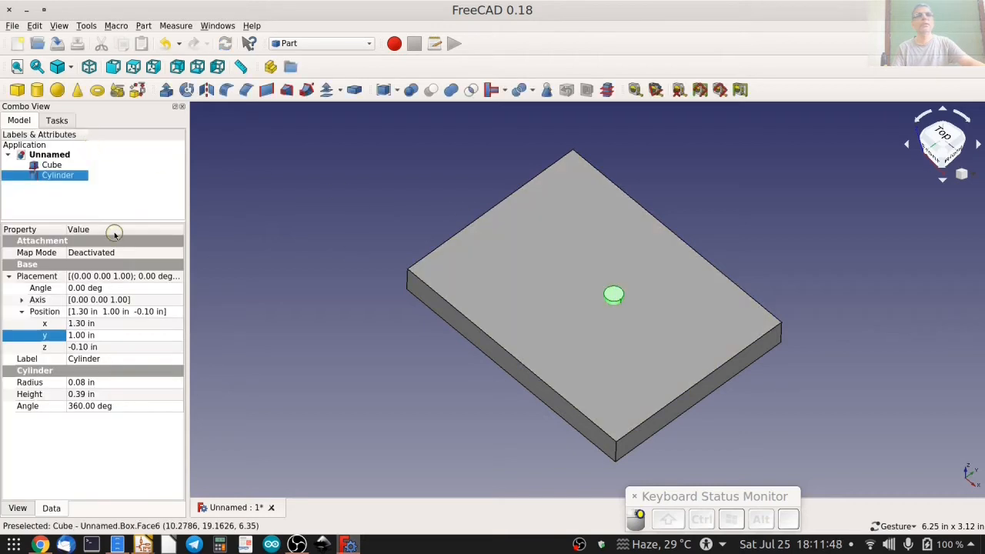
Try cutting the cylinder out of the plate, inspect the round hole, and undo the cut.
left_click(52, 165)
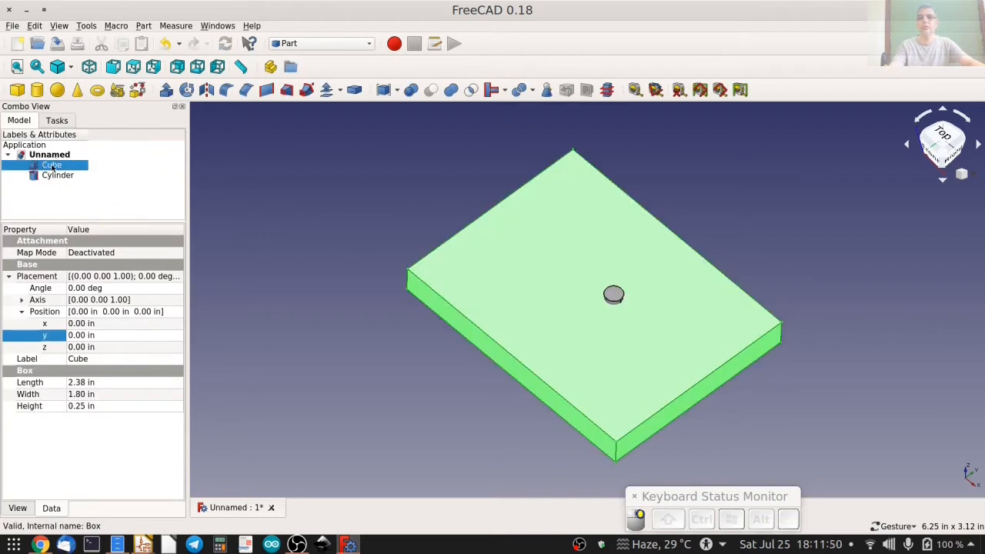
left_click(62, 175, "ctrl")
left_click(431, 91)
left_click_drag(505, 231, 524, 330)
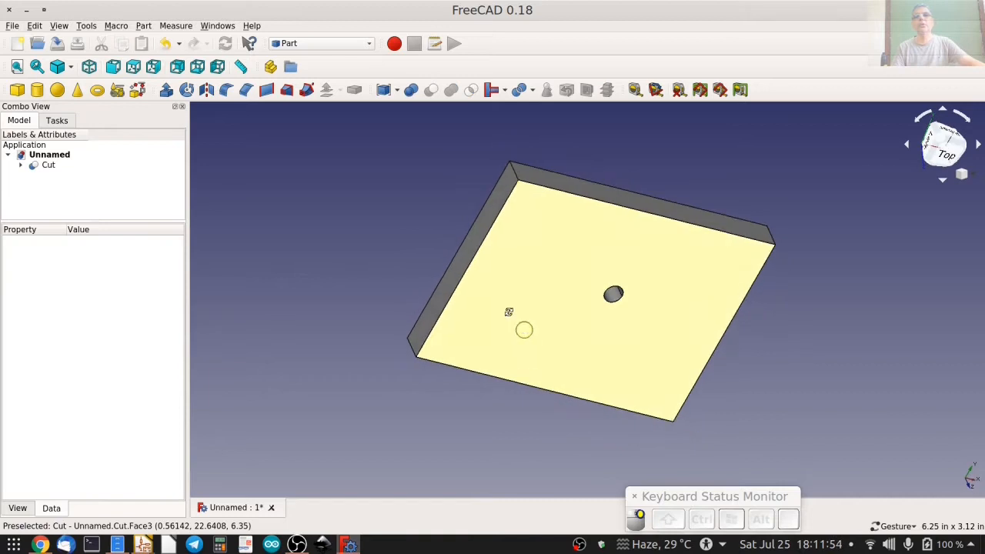
key("ctrl+z")
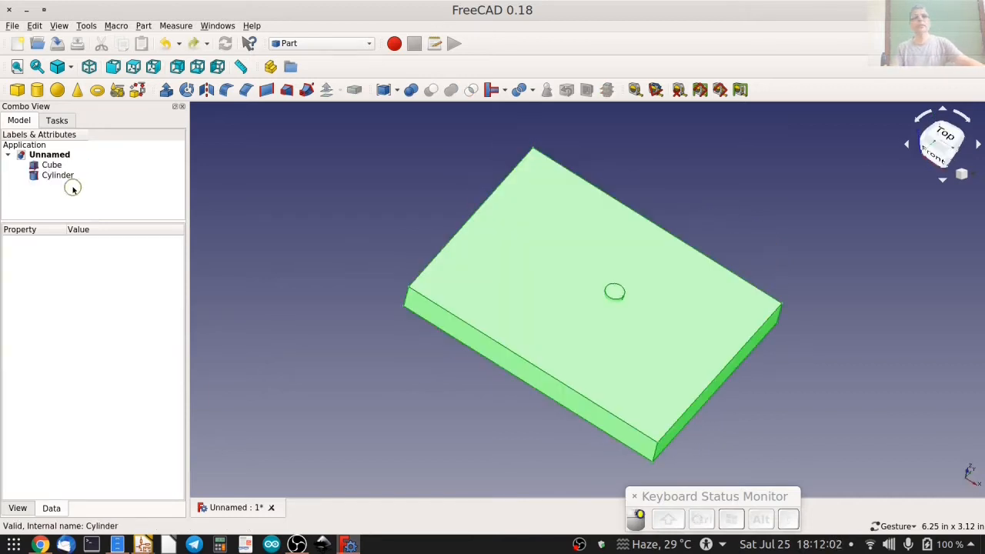
left_click(354, 207)
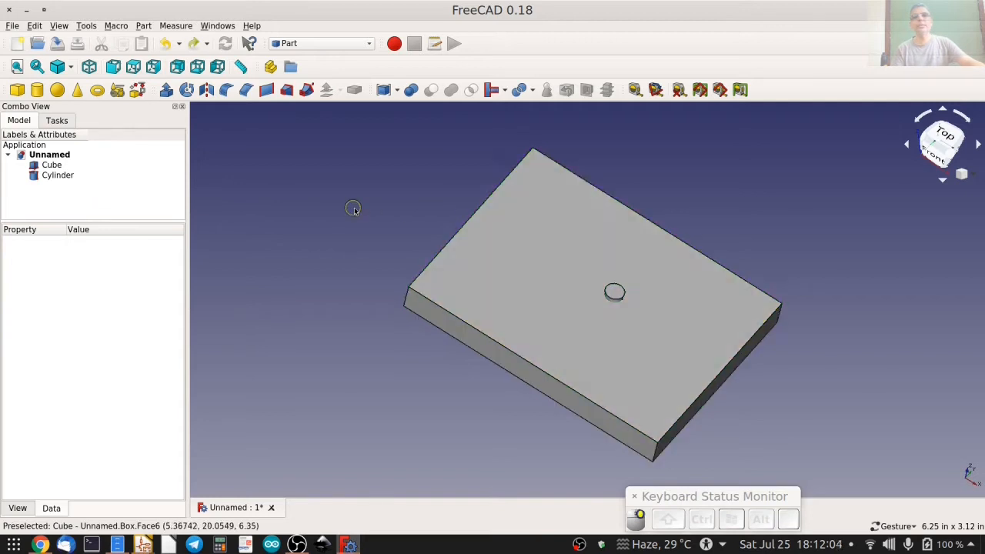
left_click_drag(419, 215, 397, 216)
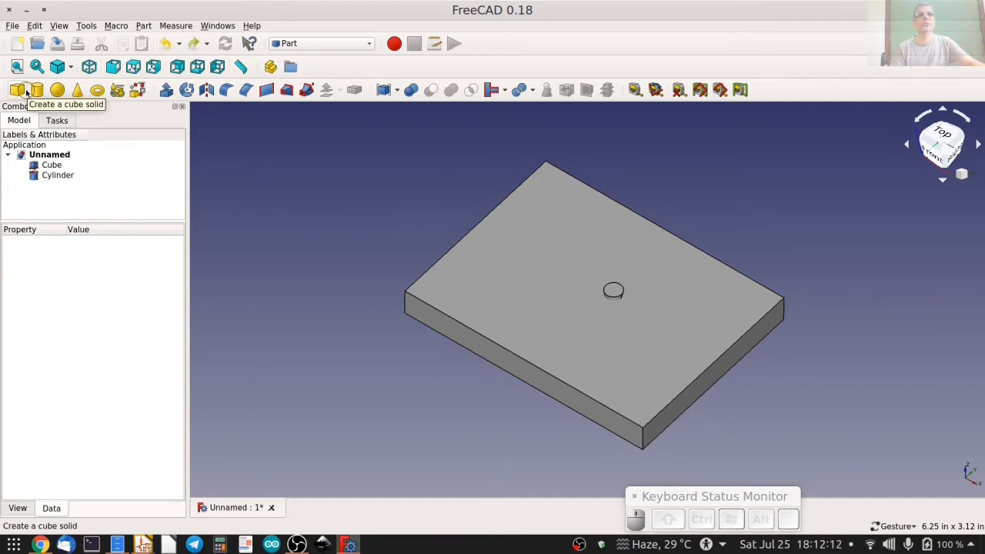
Delete the cylinder and the plate to empty the document.
left_click(58, 177)
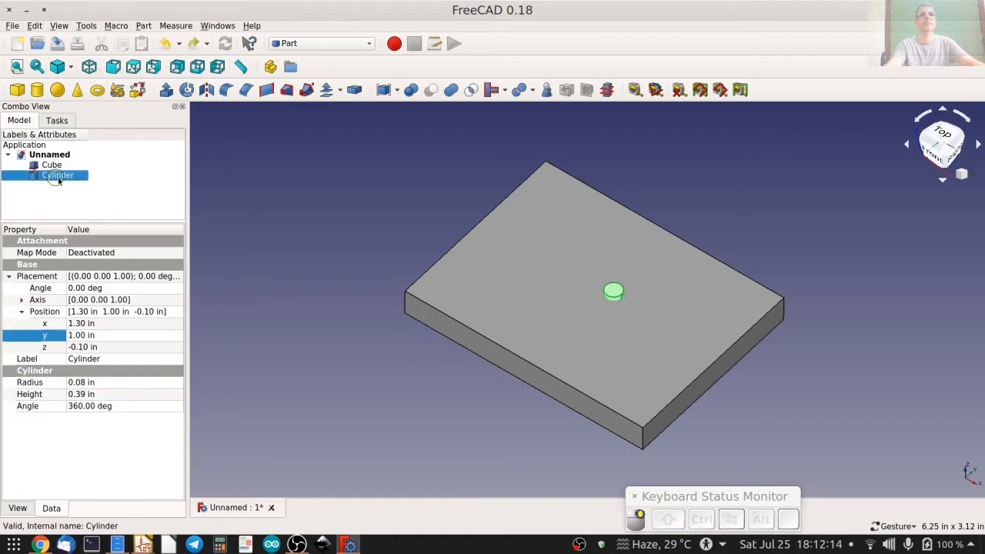
key("Delete")
left_click(62, 165)
key("Delete")
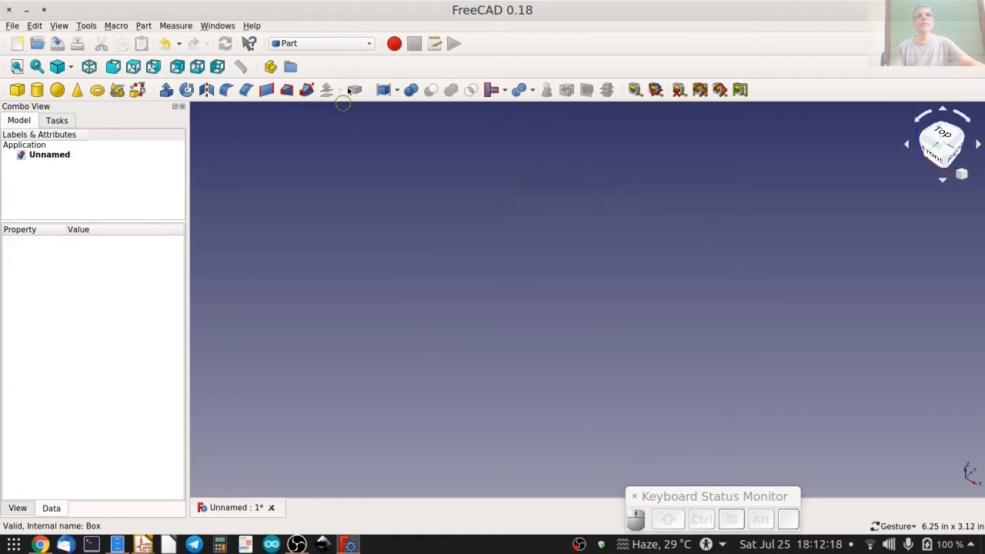
Switch to the Sketcher workbench and create a new sketch on the XY-Plane, viewed perpendicular to the sketch.
left_click(334, 48)
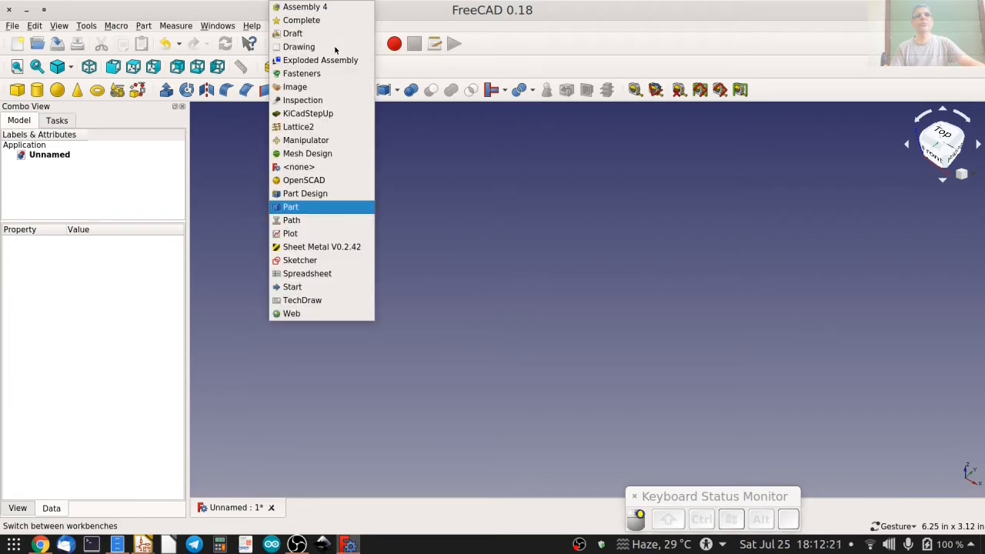
left_click(325, 260)
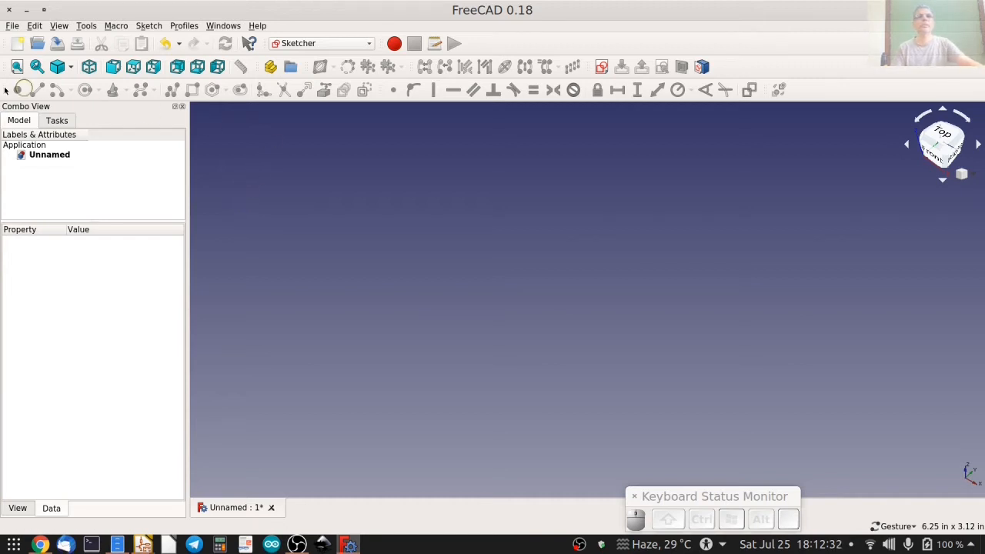
left_click(603, 68)
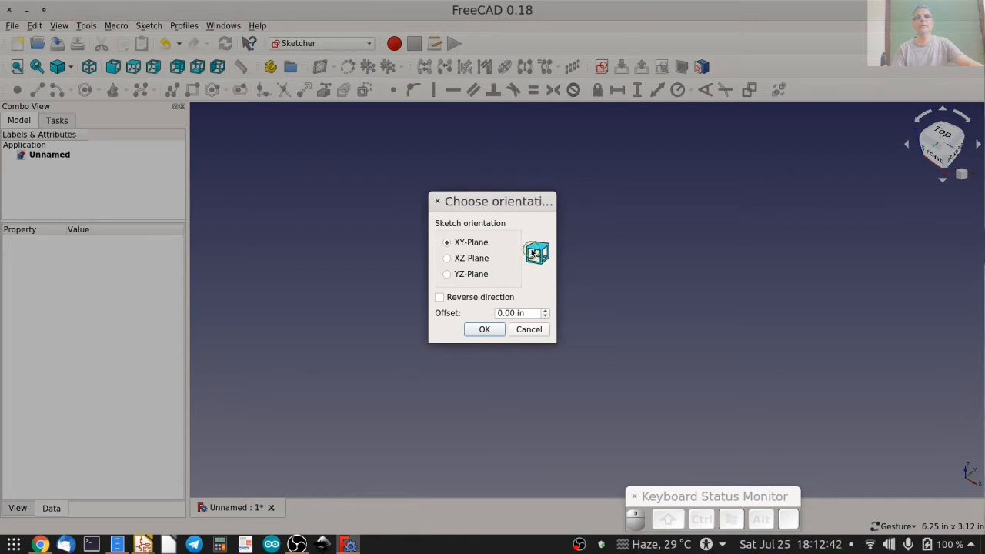
left_click(475, 298)
left_click(481, 331)
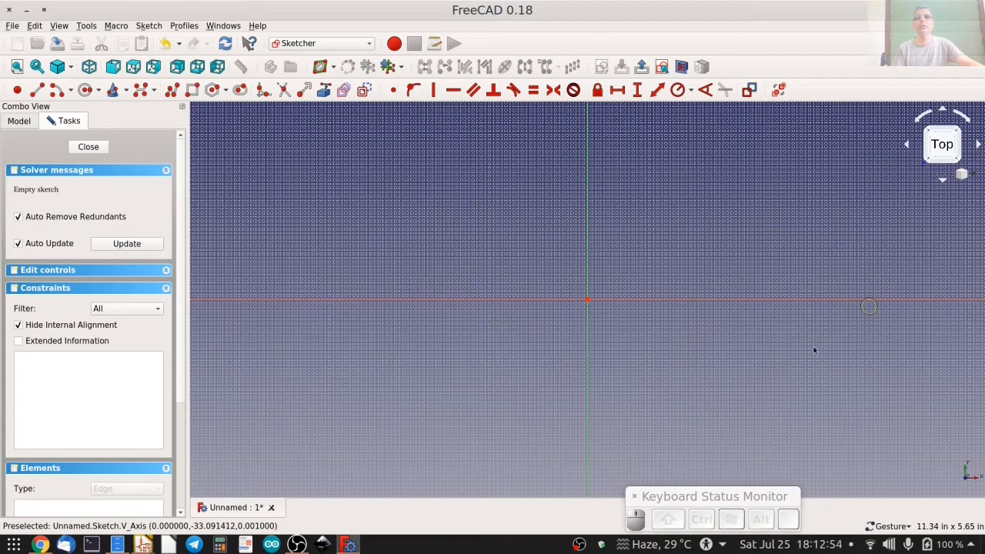
mouse_move(816, 367)
left_mouse_down("alt")
mouse_move(644, 316)
mouse_move(590, 275)
mouse_move(726, 370)
mouse_move(677, 339)
mouse_move(689, 345)
left_mouse_up("alt")
left_click(662, 67)
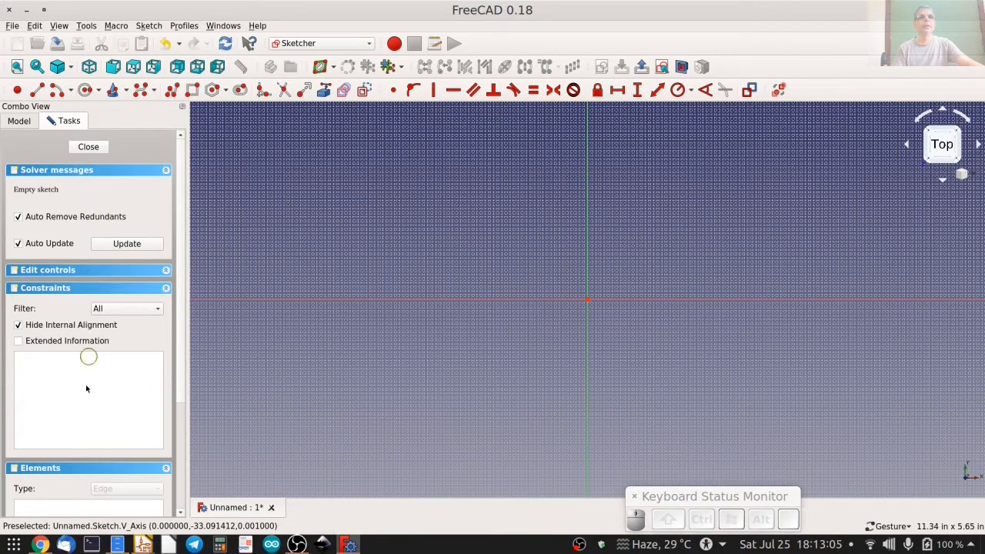
Review the sketch's grid, constraint and element settings along with the available drawing and constraint tools.
left_click_drag(183, 305, 184, 333)
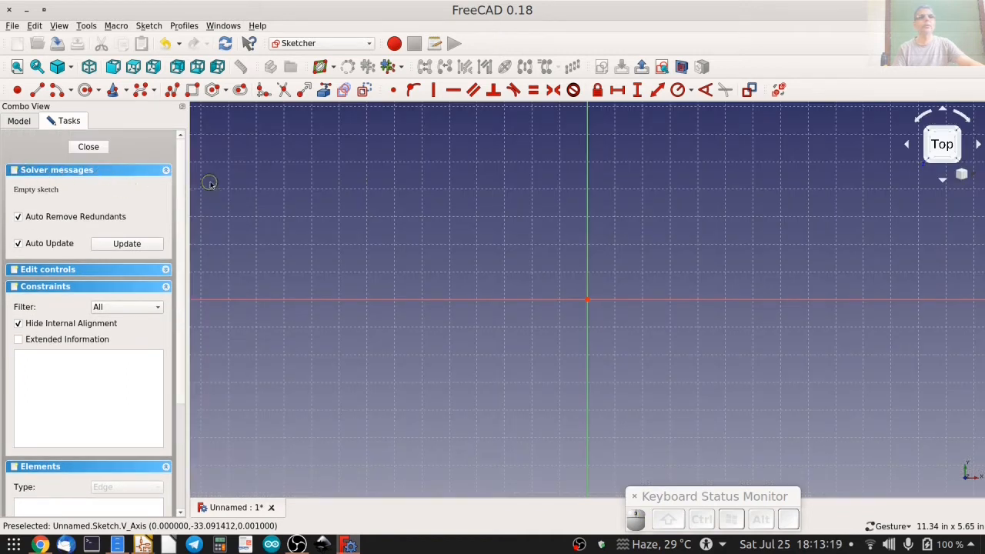
left_click_drag(182, 191, 185, 242)
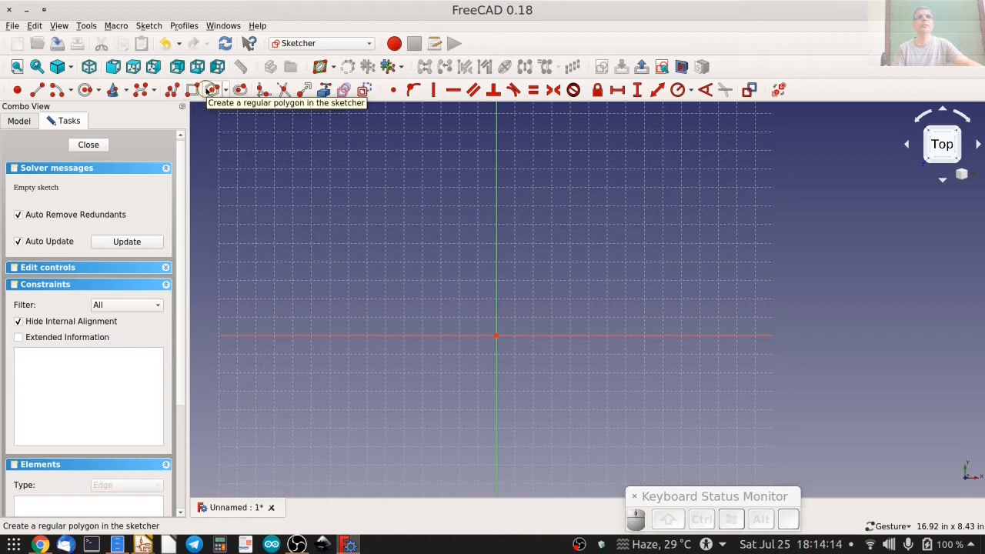
left_click(239, 90)
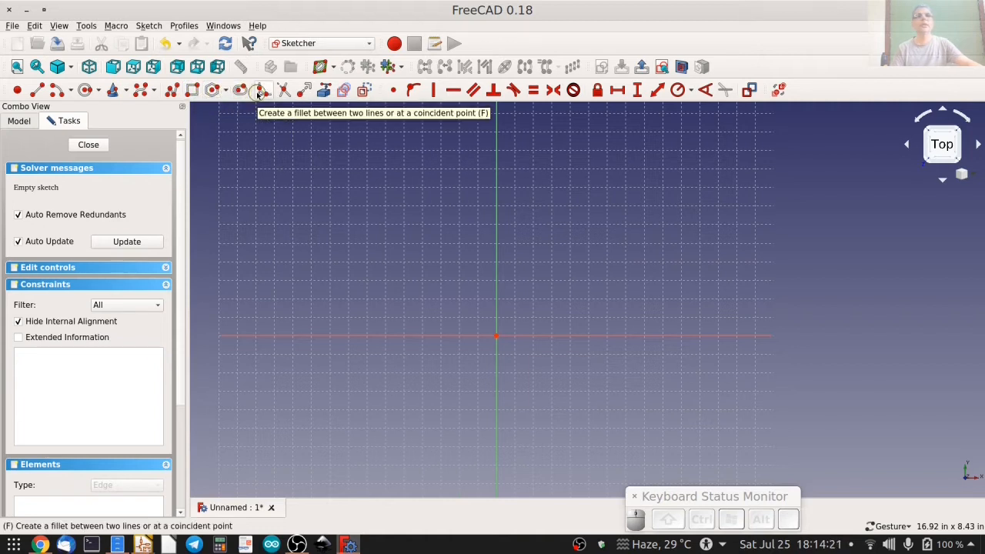
left_click(259, 92)
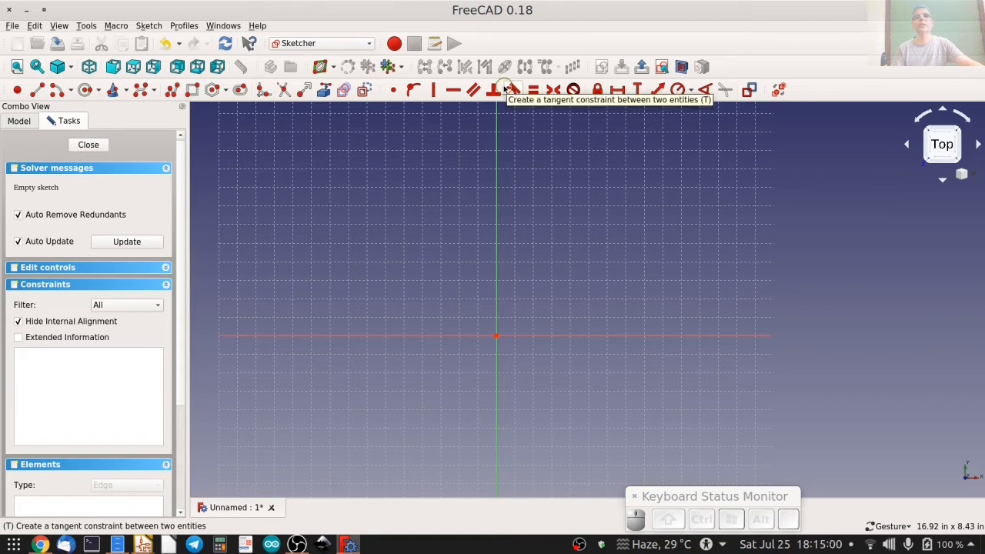
left_click(556, 92)
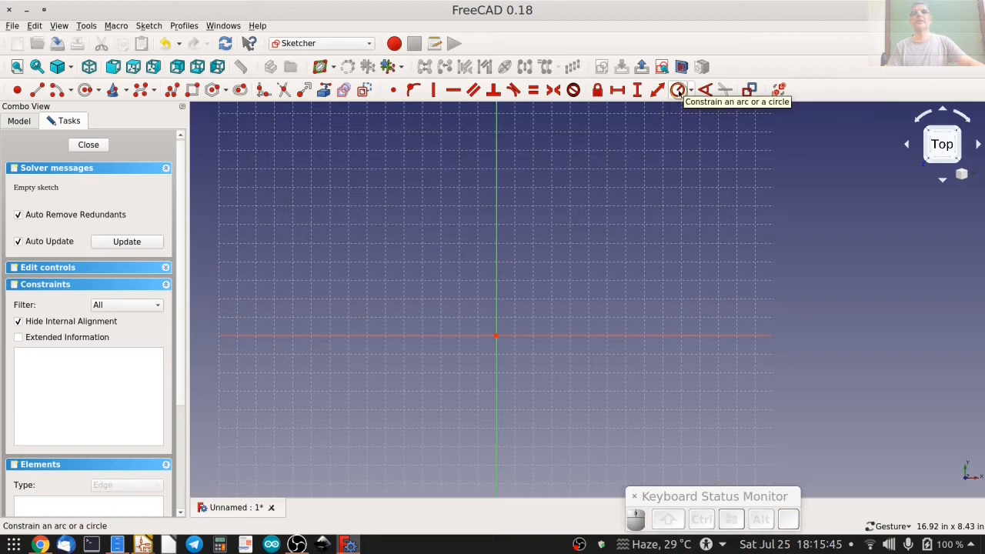
left_click(691, 91)
left_click(690, 90)
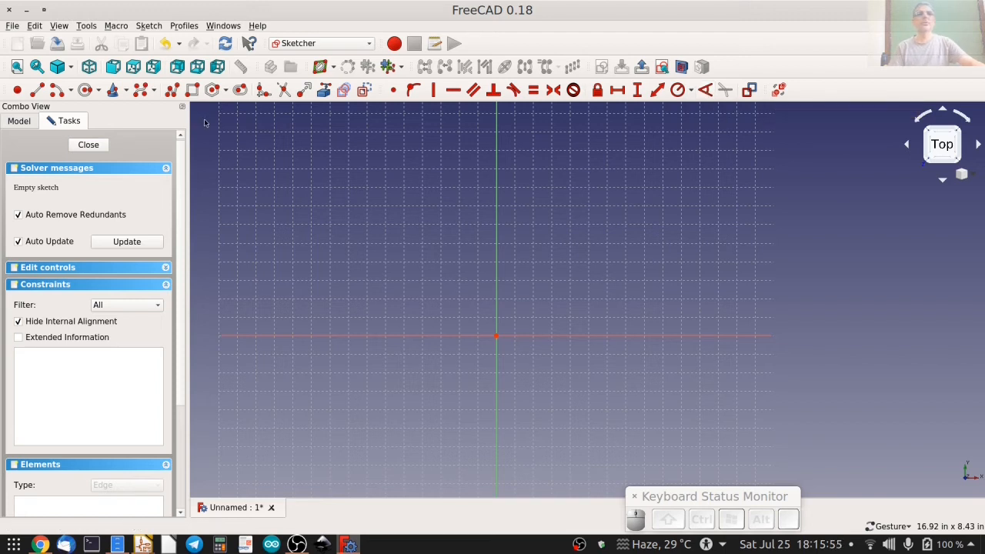
Draw a wide rectangle enclosing the origin in the sketch and leave the Rectangle tool.
left_click(193, 90)
left_click(349, 243)
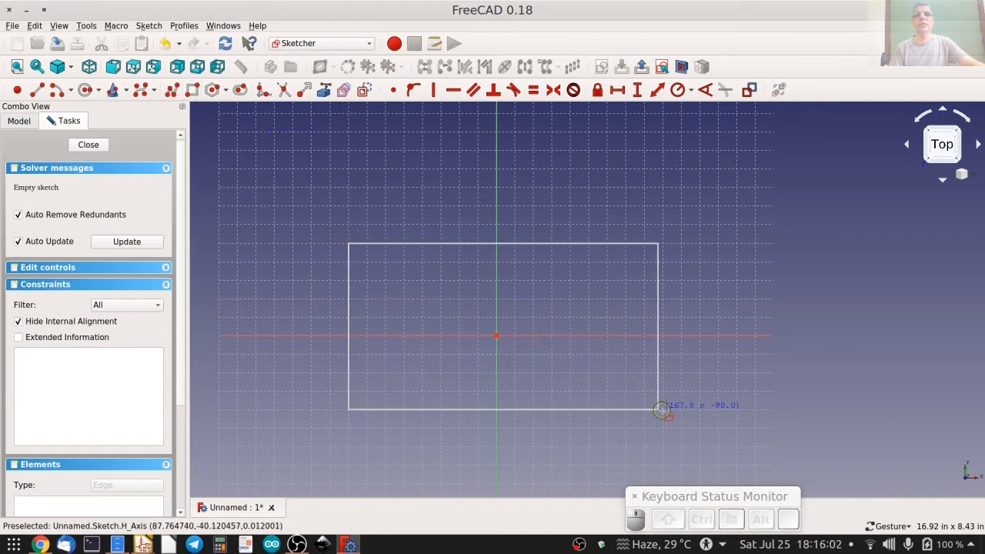
left_click(681, 426)
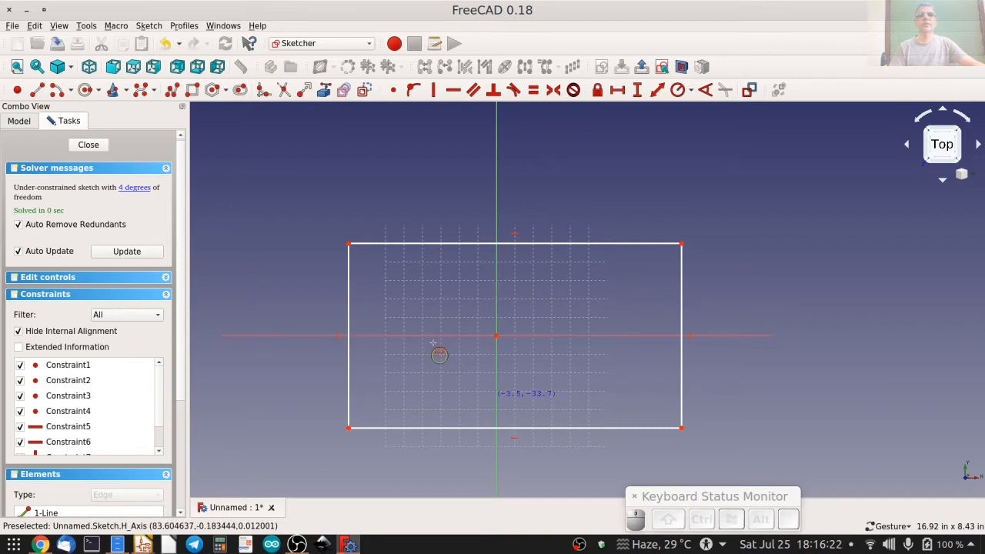
key("Escape")
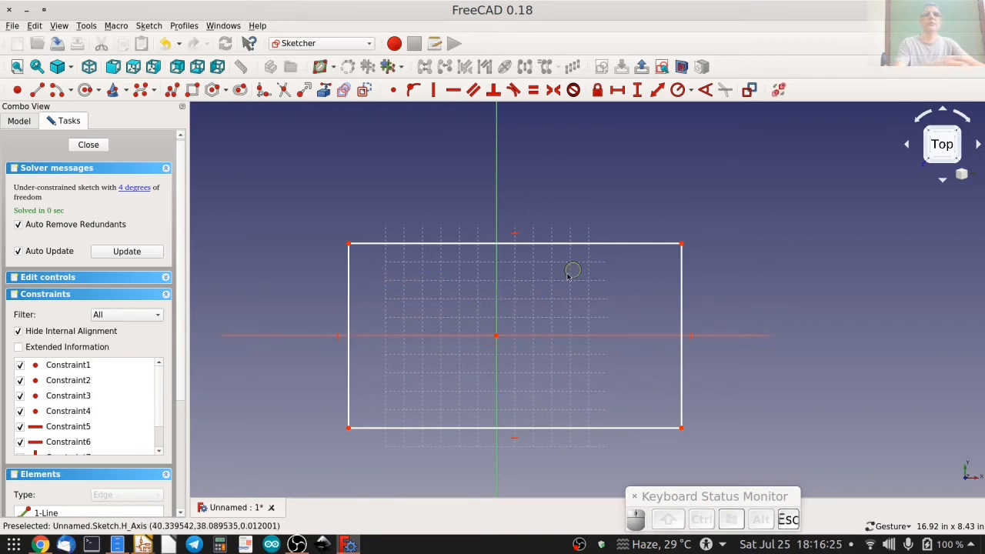
Constrain the rectangle's top edge to a horizontal length of 2.375 in.
left_click(424, 243)
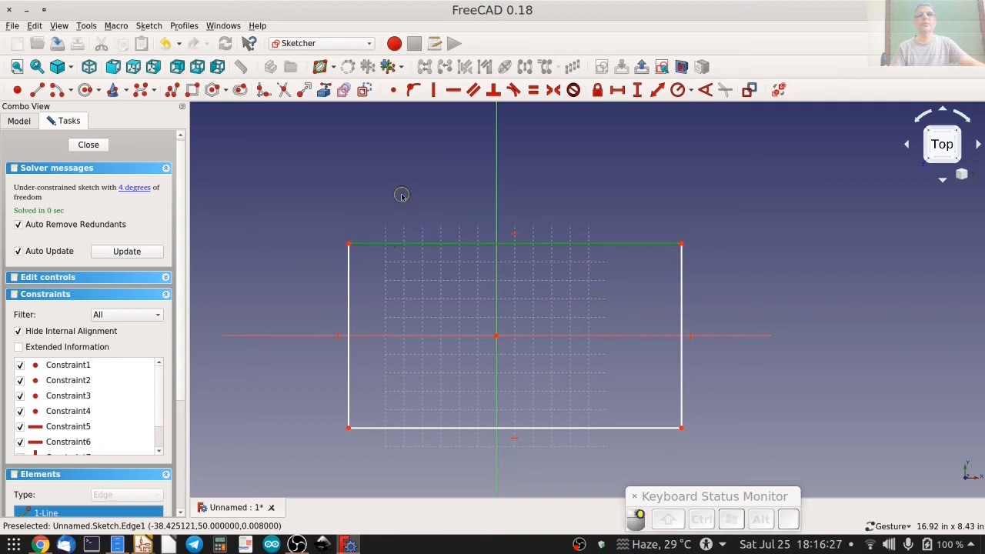
left_click(618, 90)
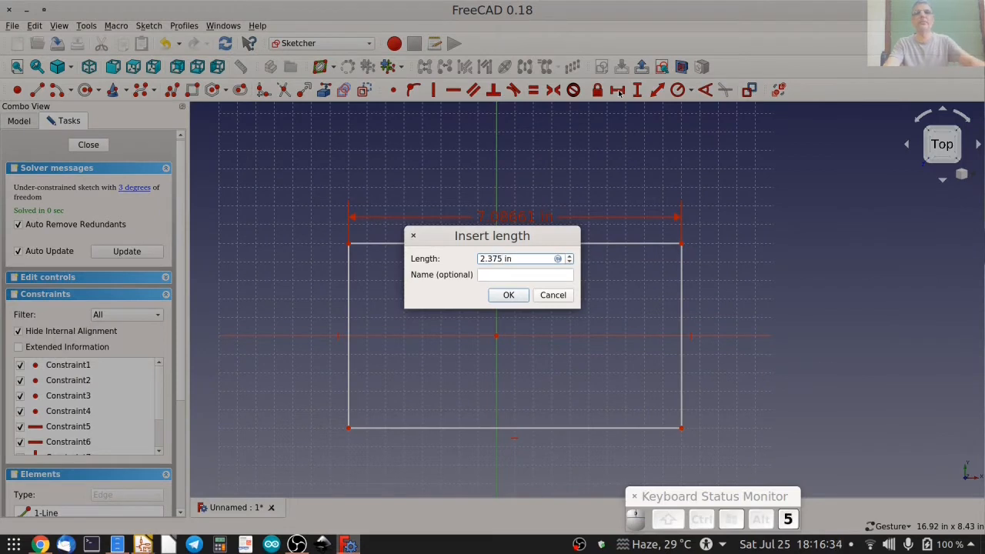
key("Return")
Constrain the rectangle's left edge to a vertical length of 1.8 in.
left_click(423, 285)
left_click(639, 91)
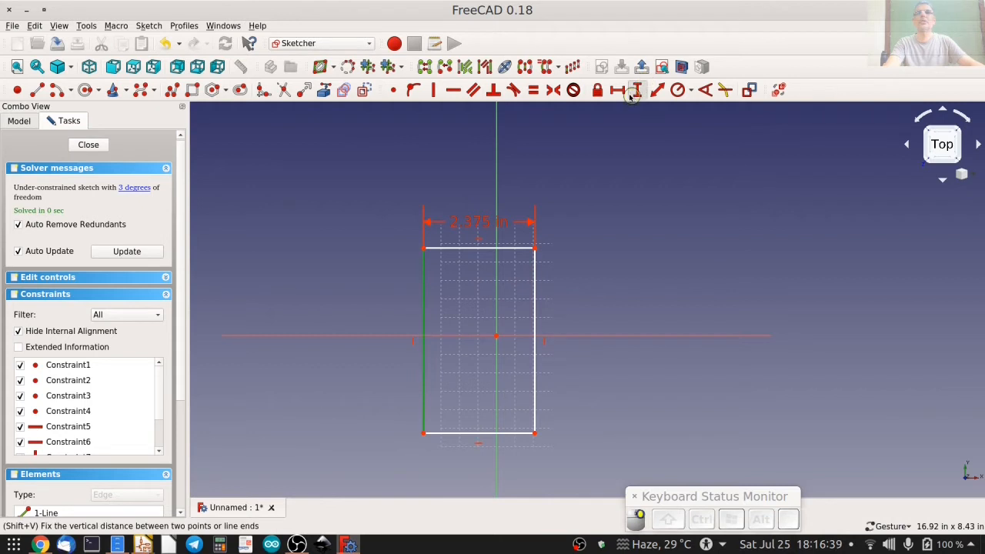
type("1.8")
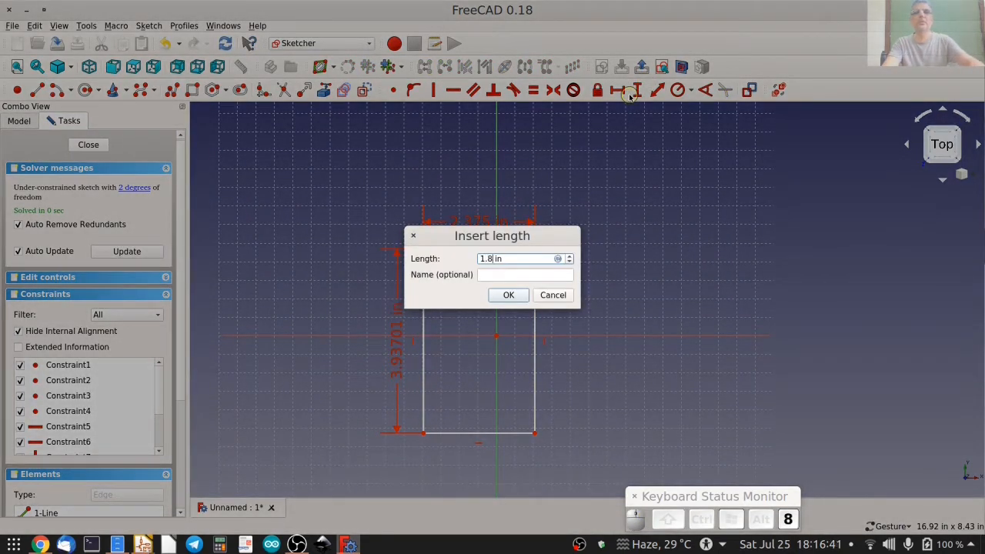
key("Return")
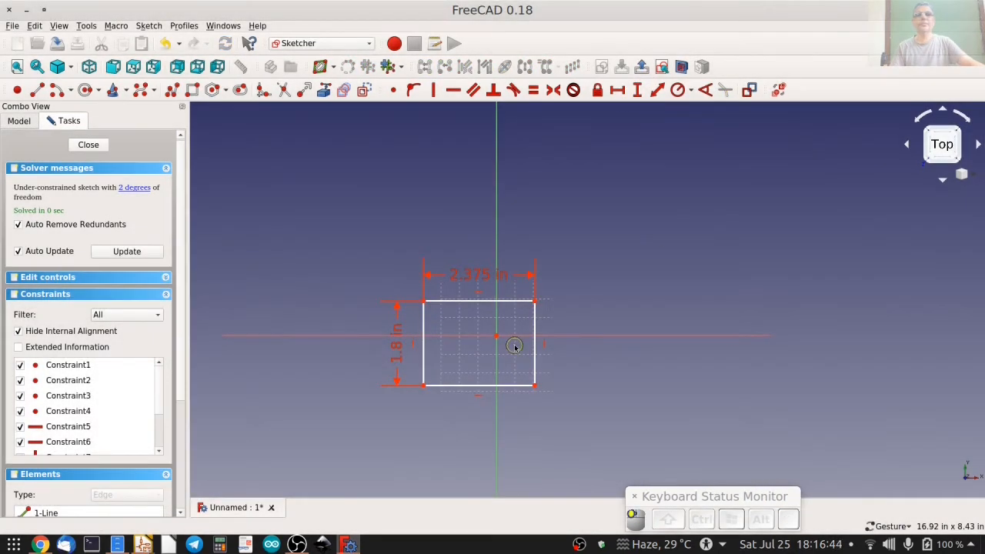
Try centring the rectangle by making its left corners symmetric about the horizontal axis and its upper corners symmetric about the vertical axis.
scroll(551, 320, "up", 4)
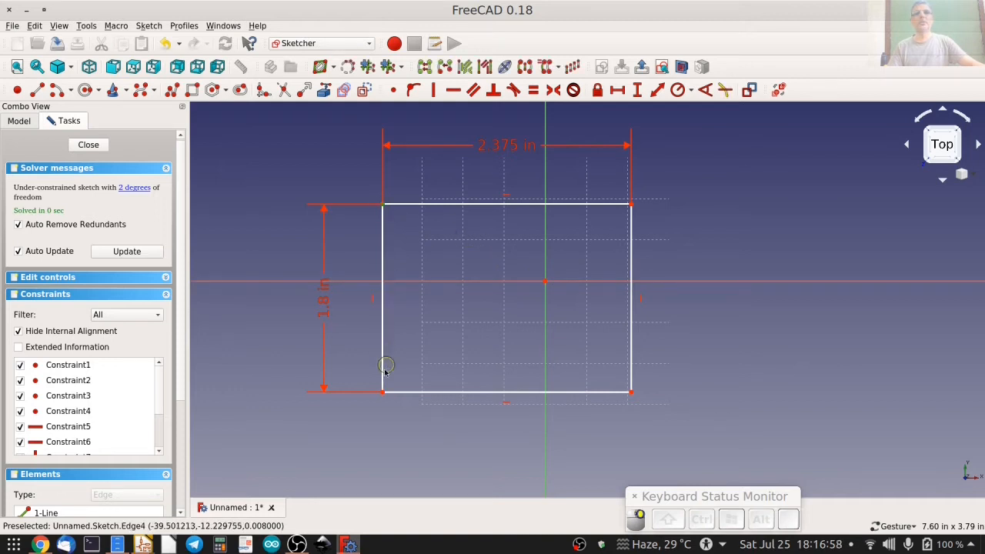
left_click(423, 282)
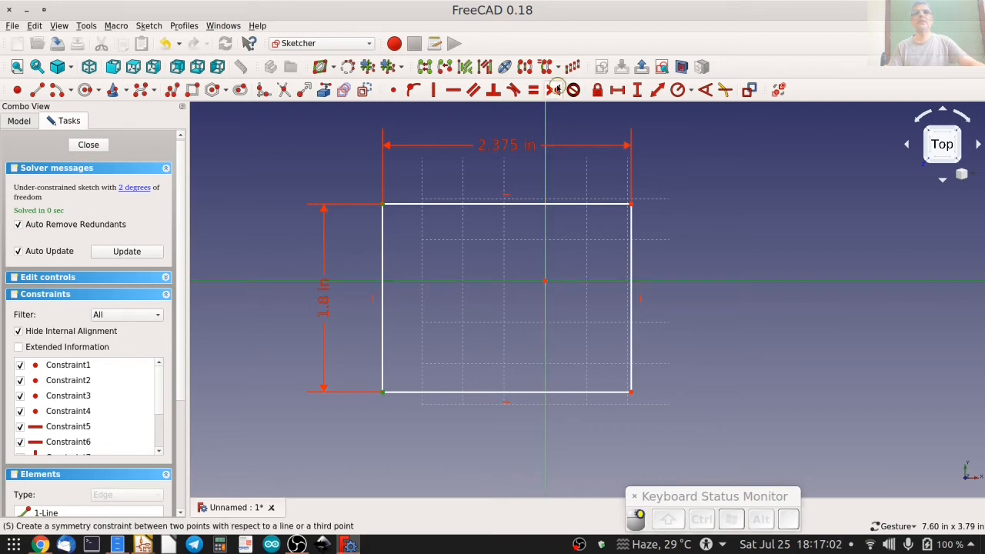
left_click(553, 89)
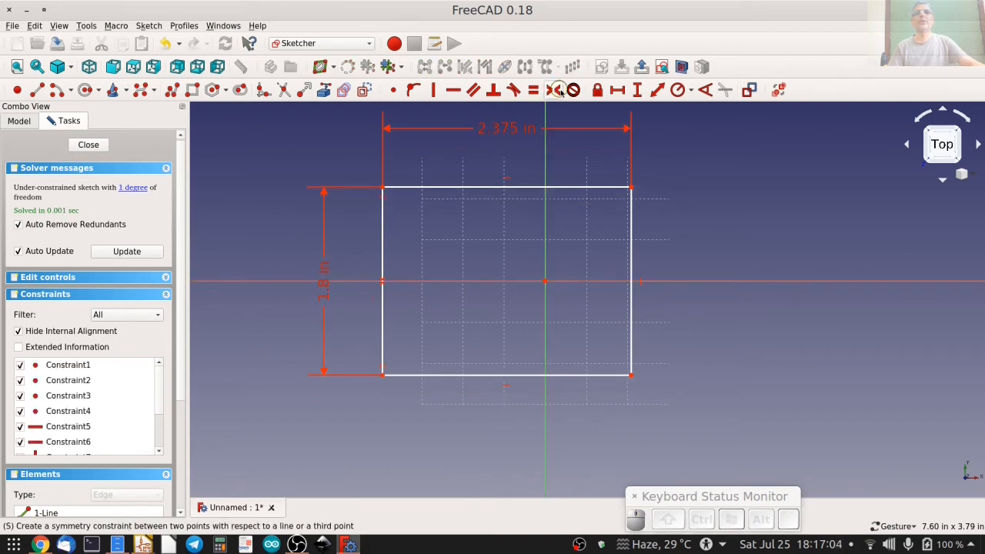
left_click(383, 187)
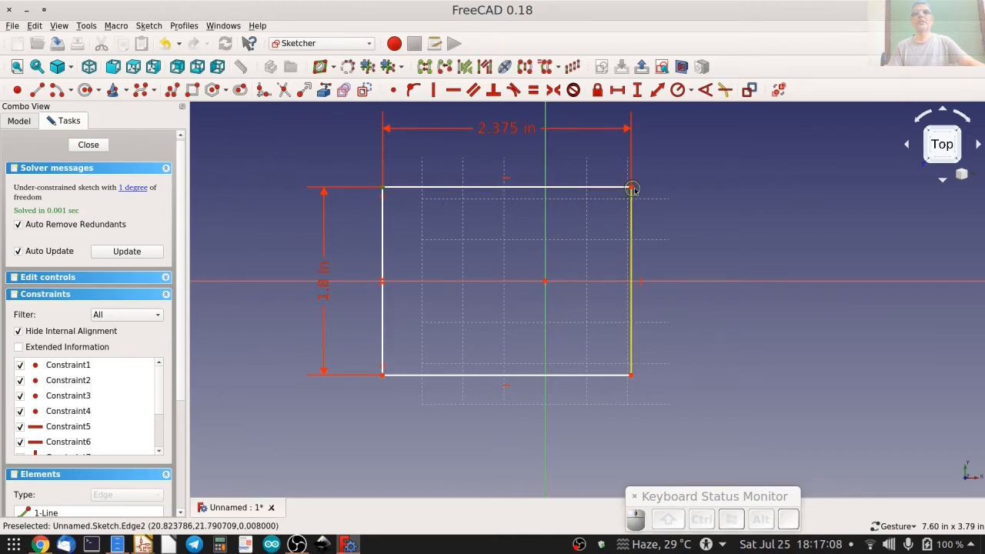
left_click(632, 188)
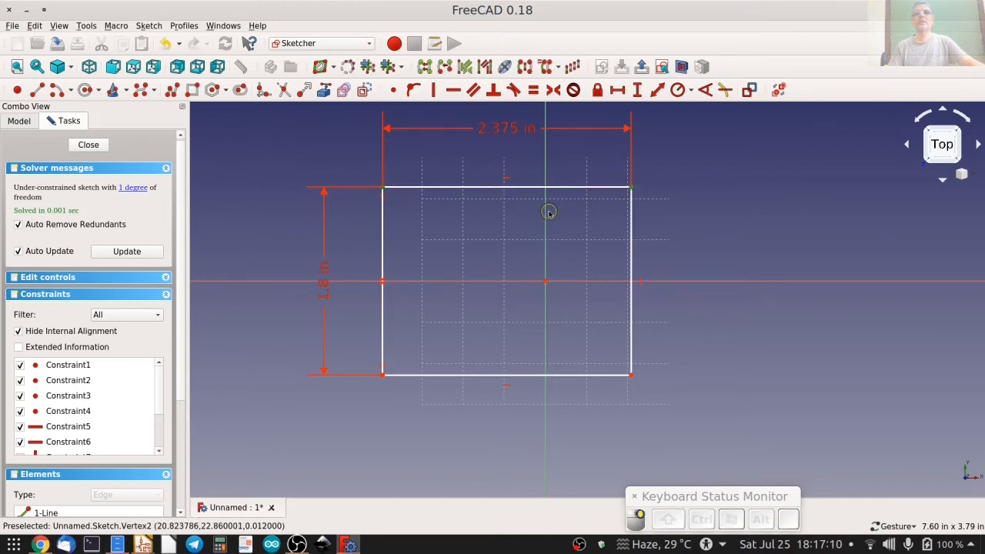
left_click(555, 90)
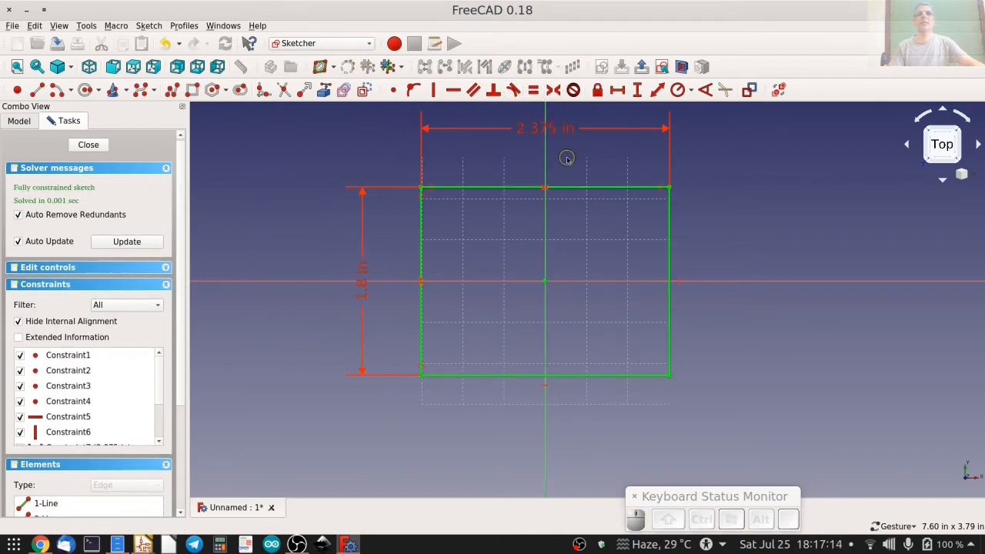
Undo both symmetry constraints and instead make the rectangle's upper-left and lower-right corners symmetric about the origin.
key("ctrl+z")
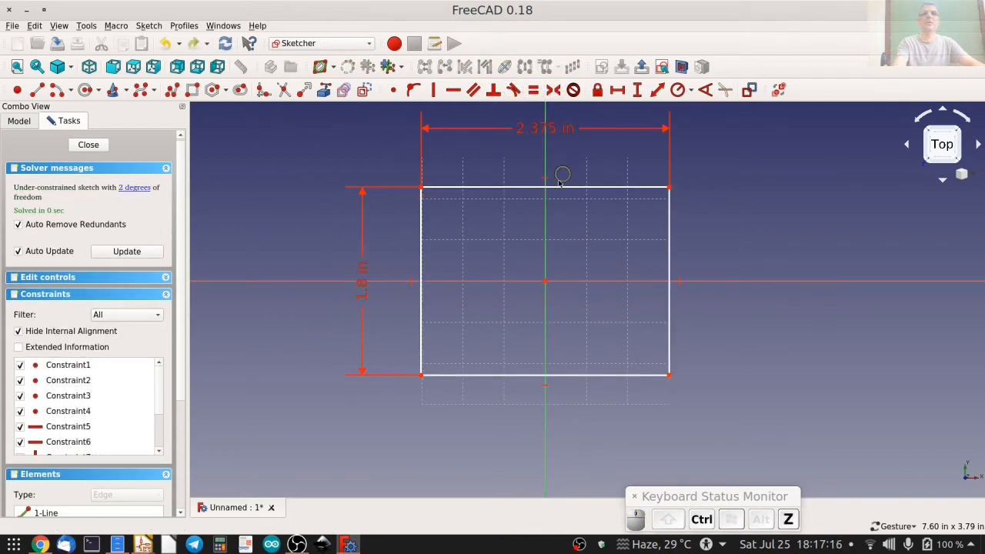
left_click(422, 187)
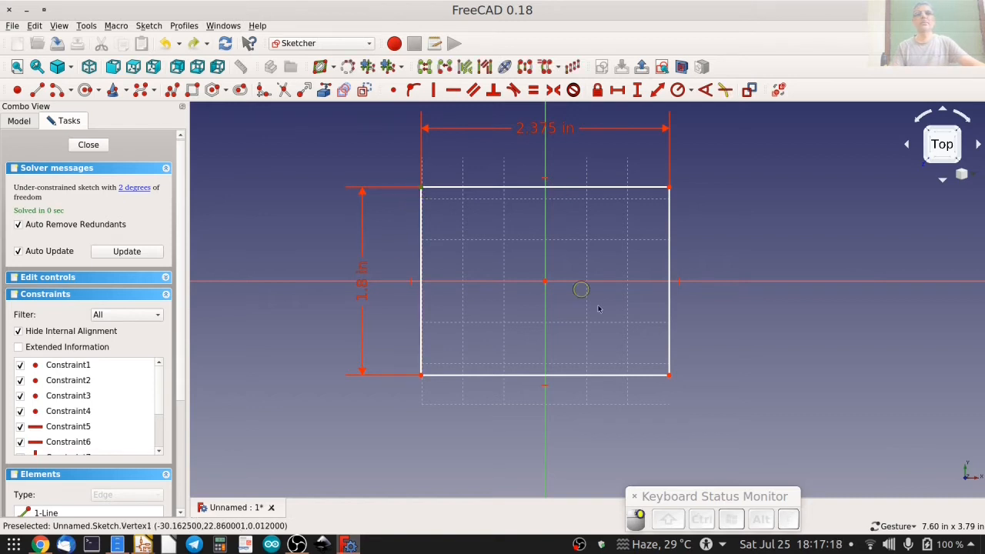
left_click(671, 375)
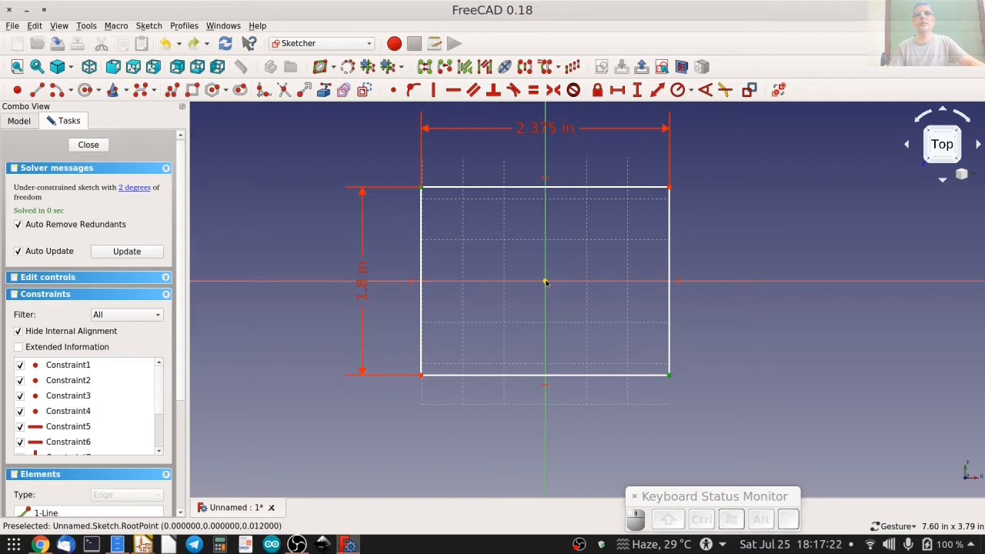
left_click(578, 288)
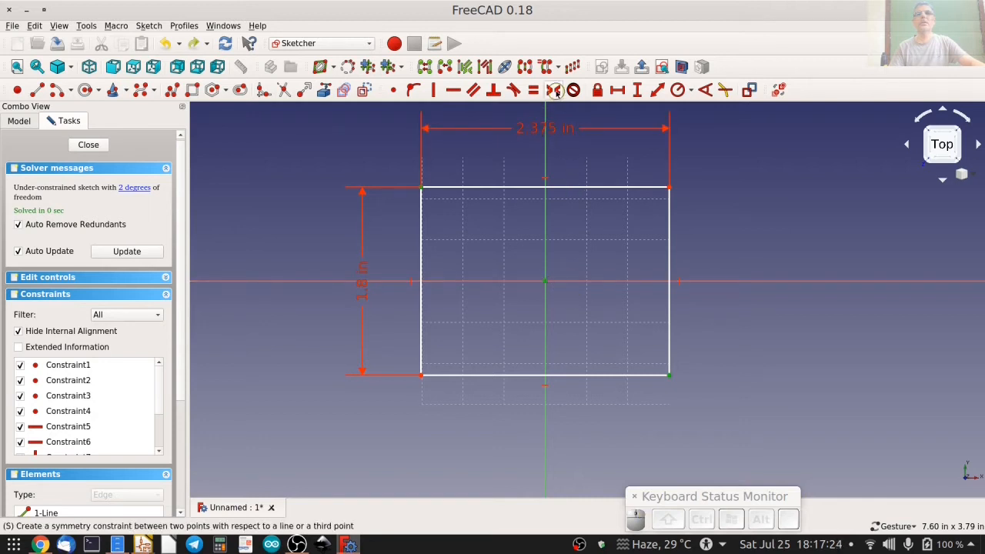
left_click(554, 90)
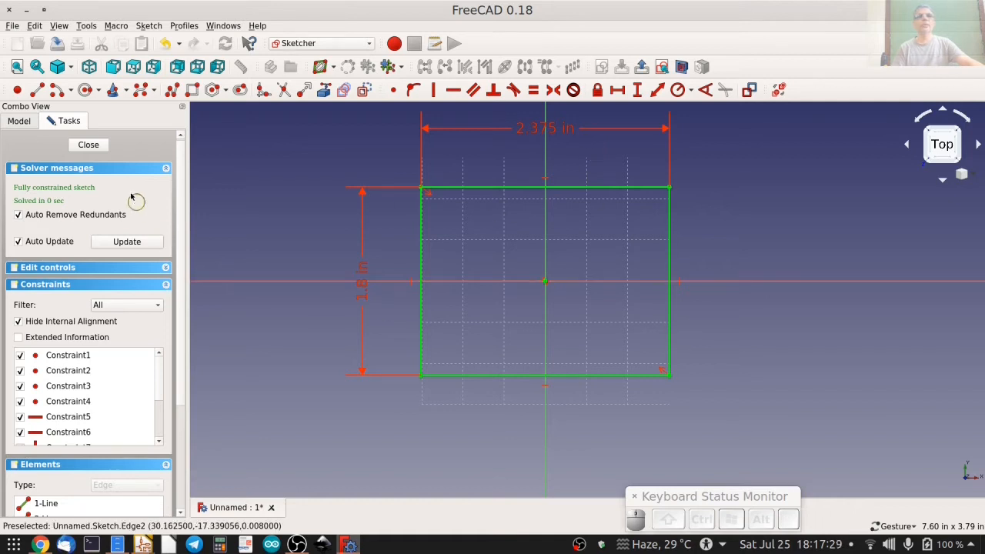
Close the finished rectangle sketch and switch to the Part workbench.
left_click(86, 145)
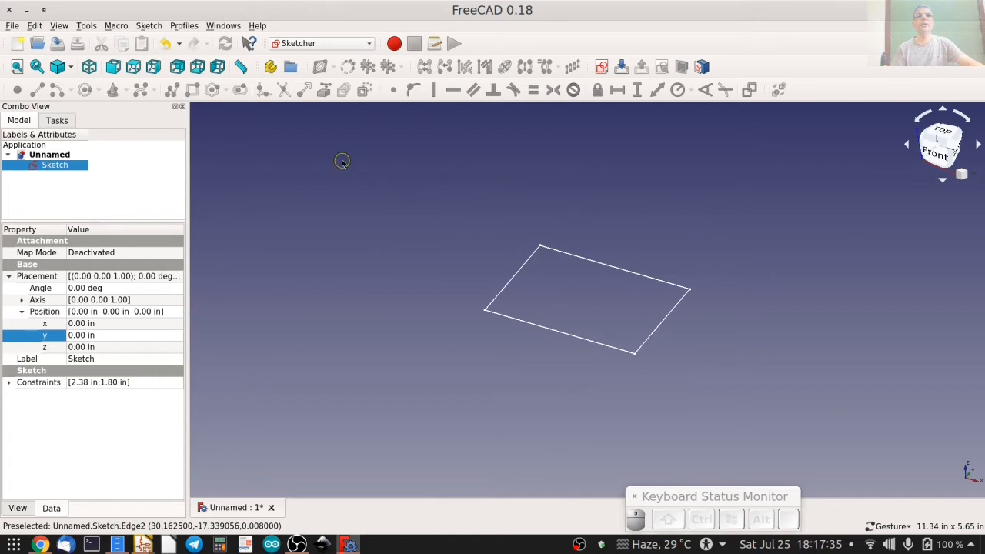
left_click(333, 43)
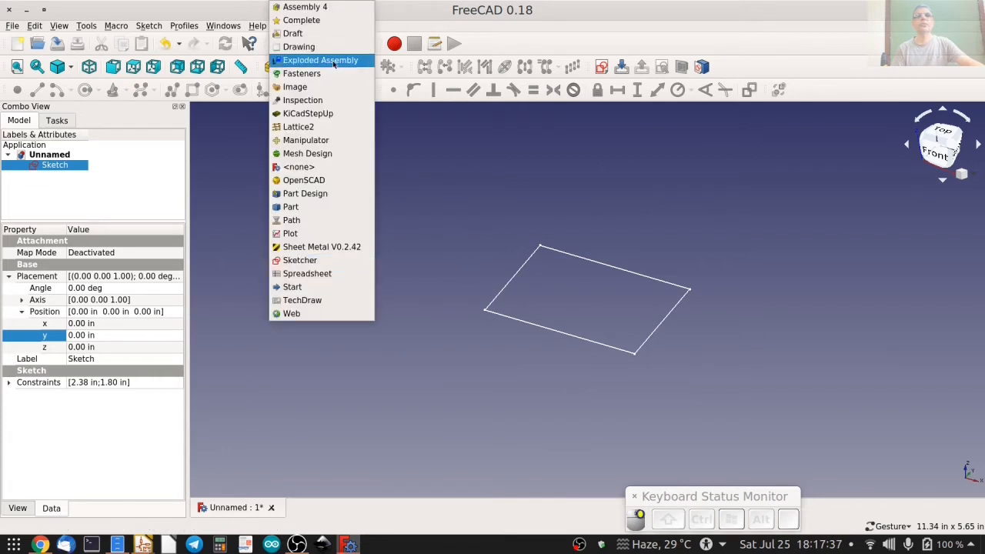
left_click(313, 208)
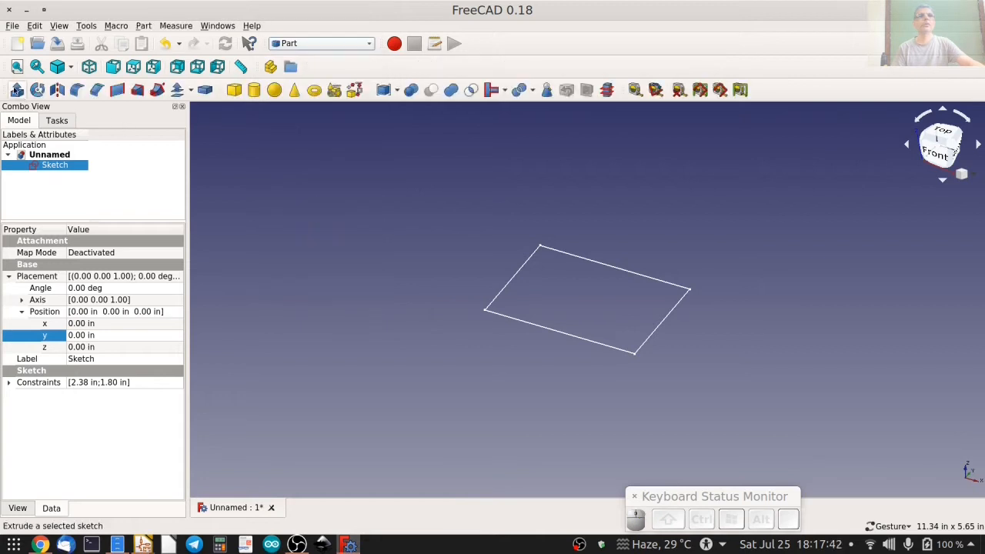
Extrude the rectangle sketch 0.25 in along its normal as a solid plate.
left_click(15, 90)
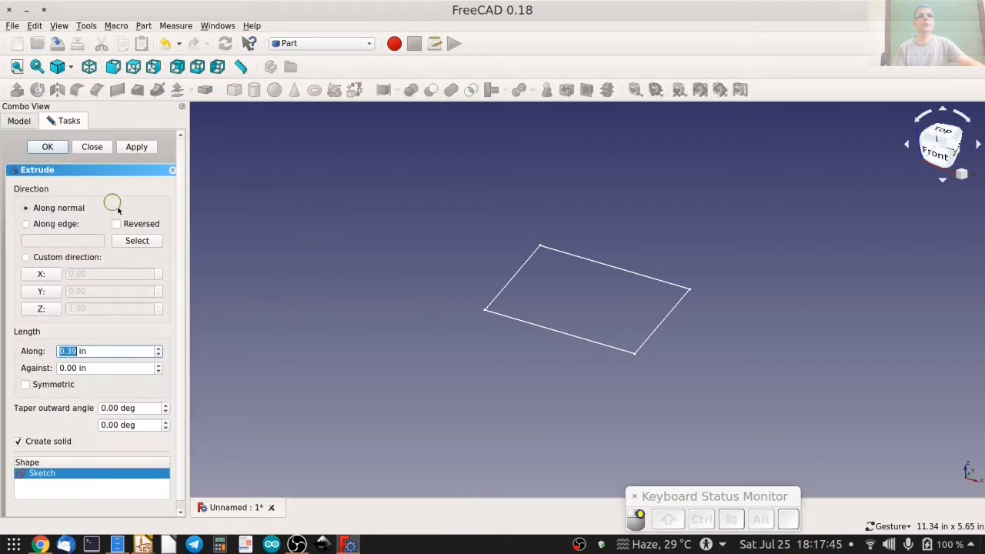
left_click(191, 233)
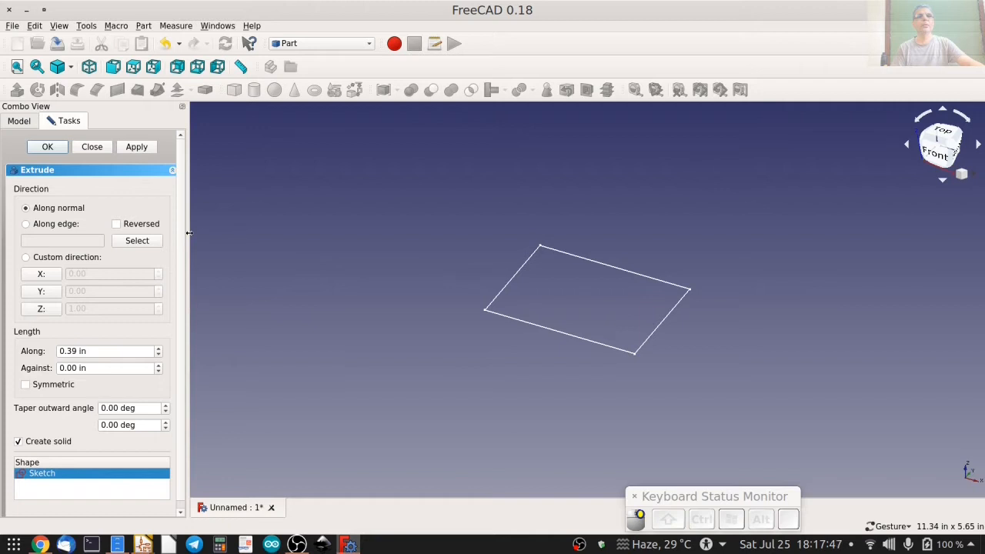
left_click_drag(189, 233, 219, 231)
left_click(54, 354)
left_click_drag(68, 350, 79, 350)
key("BackSpace")
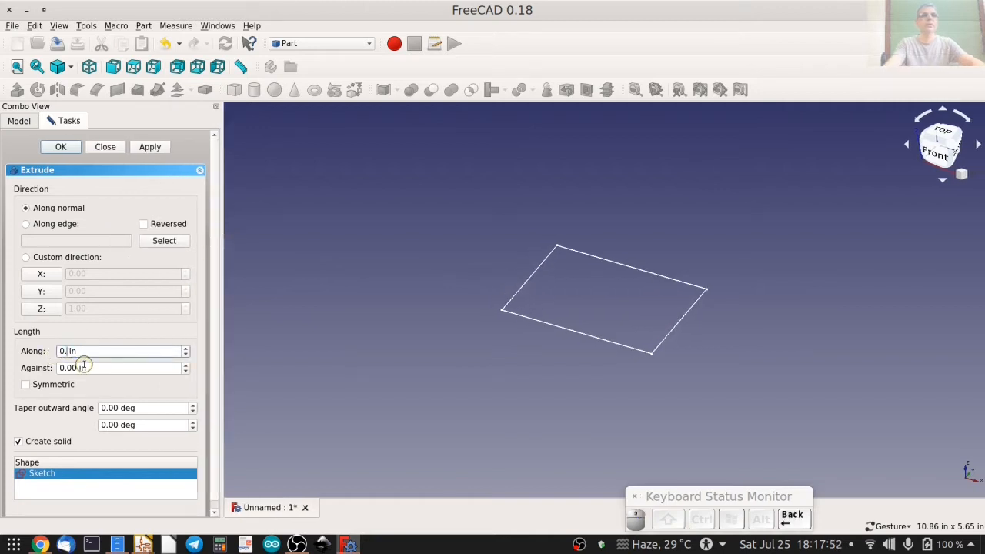
type("25")
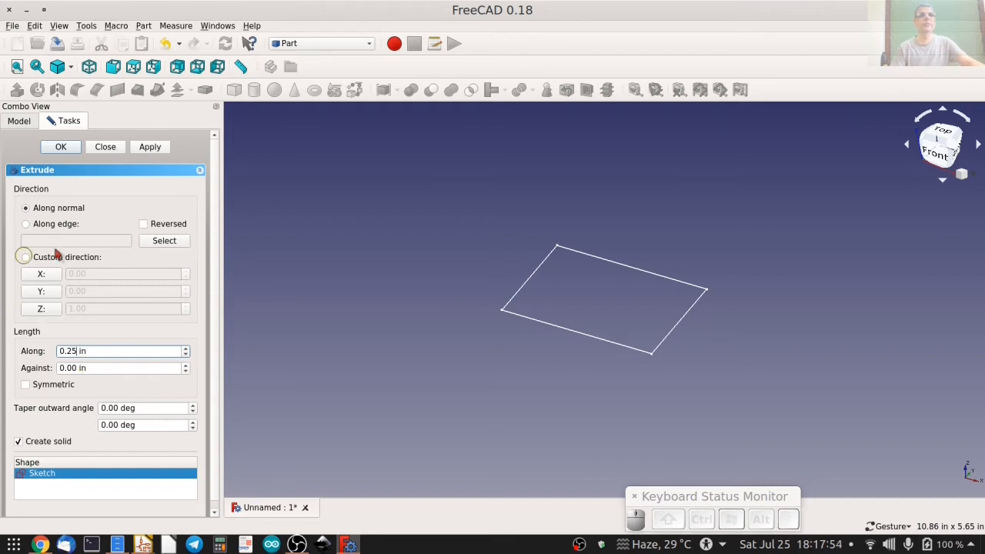
left_click(61, 147)
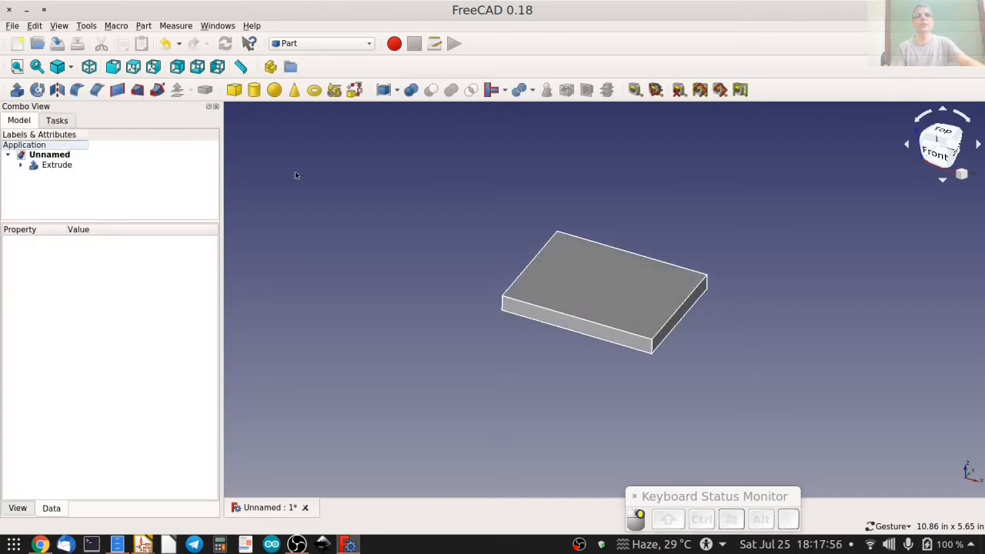
Create a new sketch on the plate's top face in the Sketcher workbench, using the FlatFace attachment method.
mouse_move(512, 285)
left_mouse_down()
mouse_move(485, 176)
mouse_move(528, 288)
left_mouse_up()
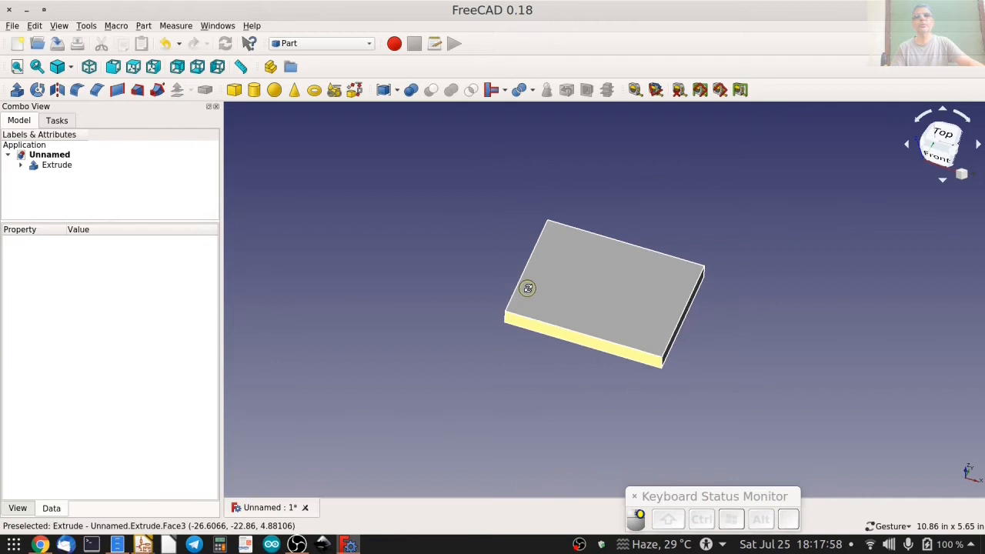
left_click(101, 200)
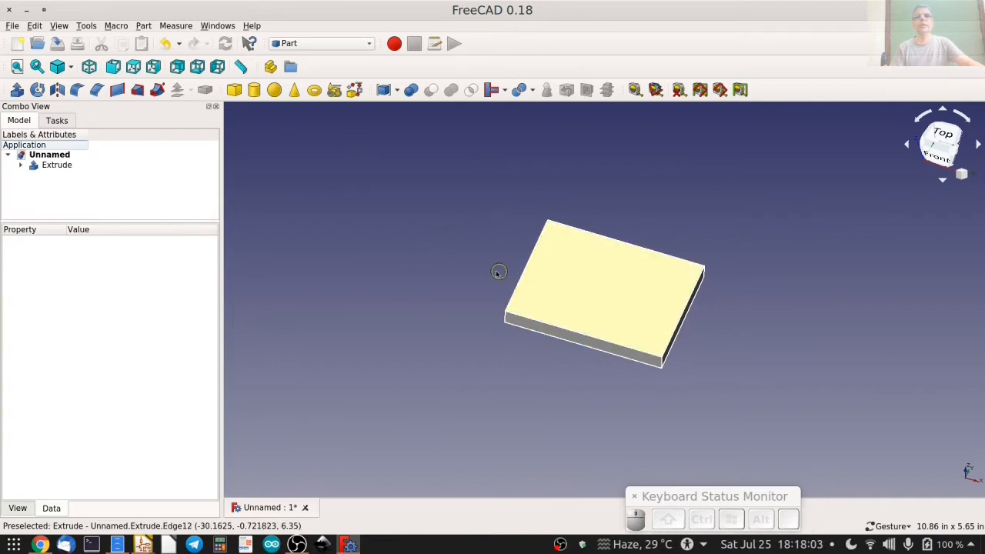
left_click(572, 260)
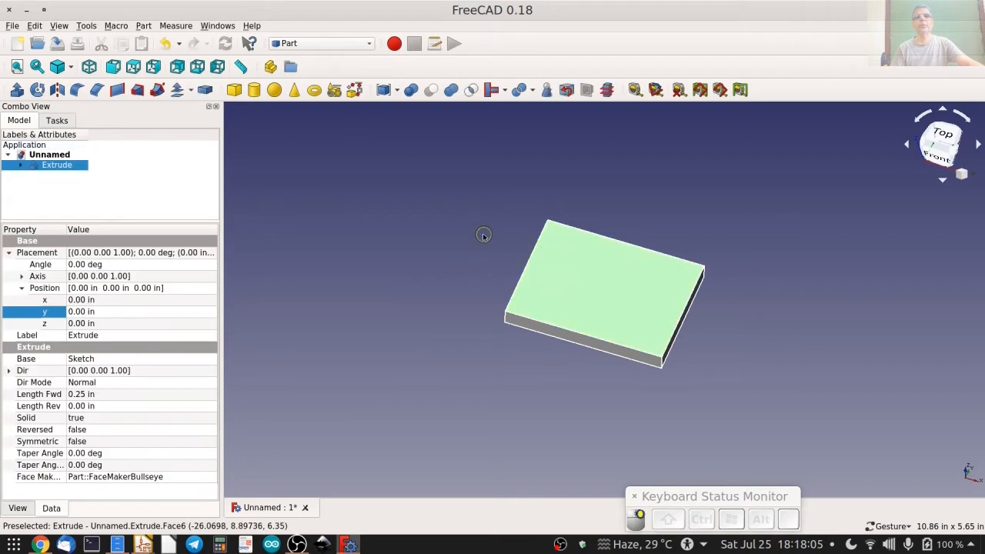
left_click(308, 43)
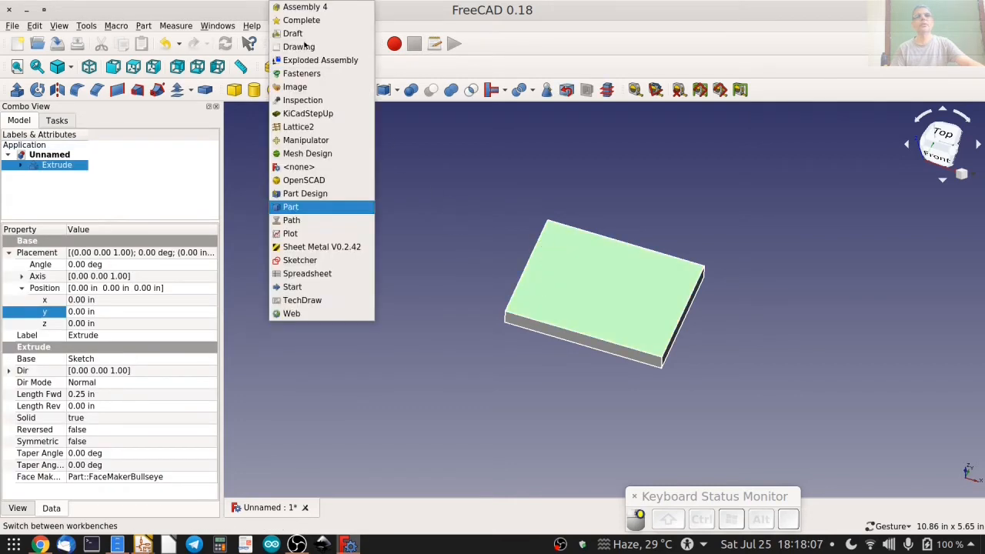
left_click(307, 259)
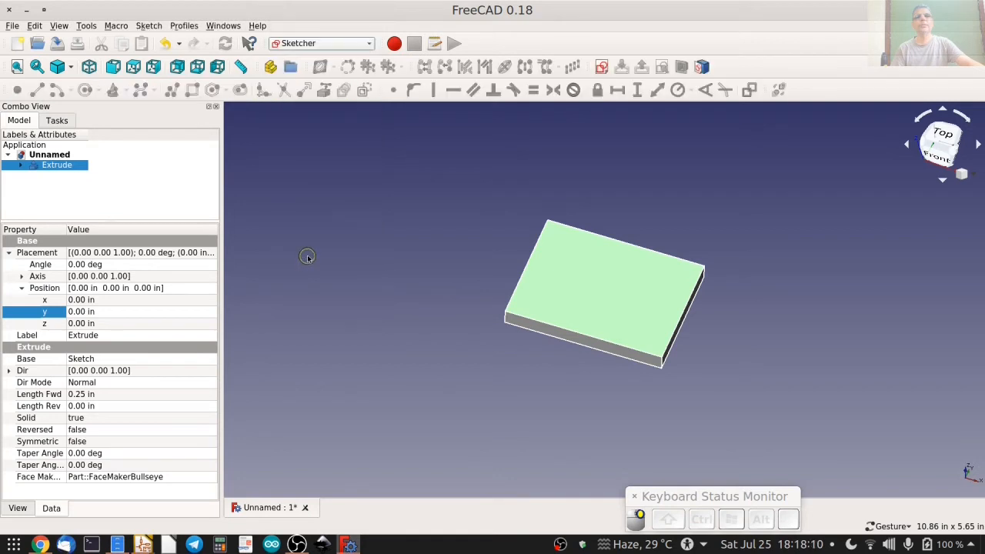
left_click(602, 67)
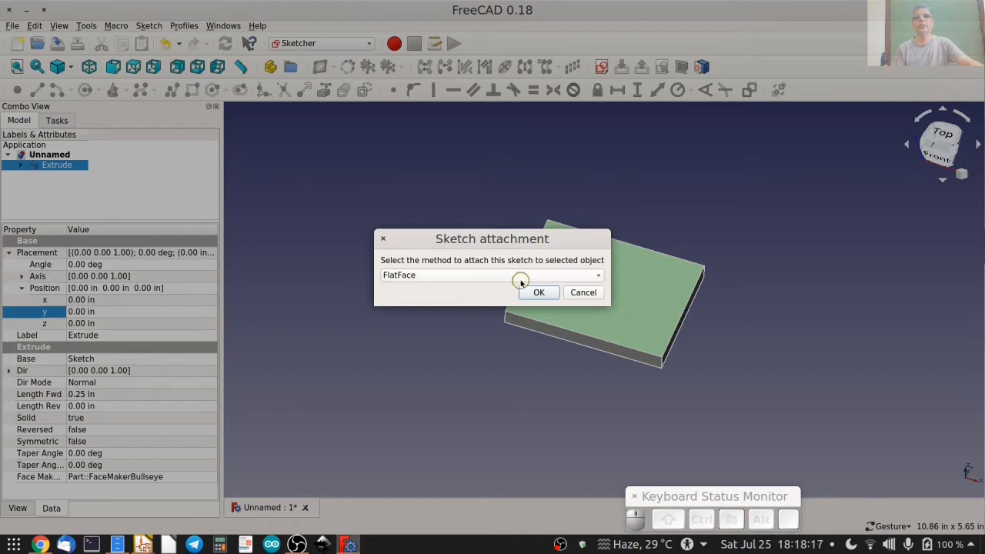
left_click(475, 277)
left_click(475, 279)
left_click(540, 293)
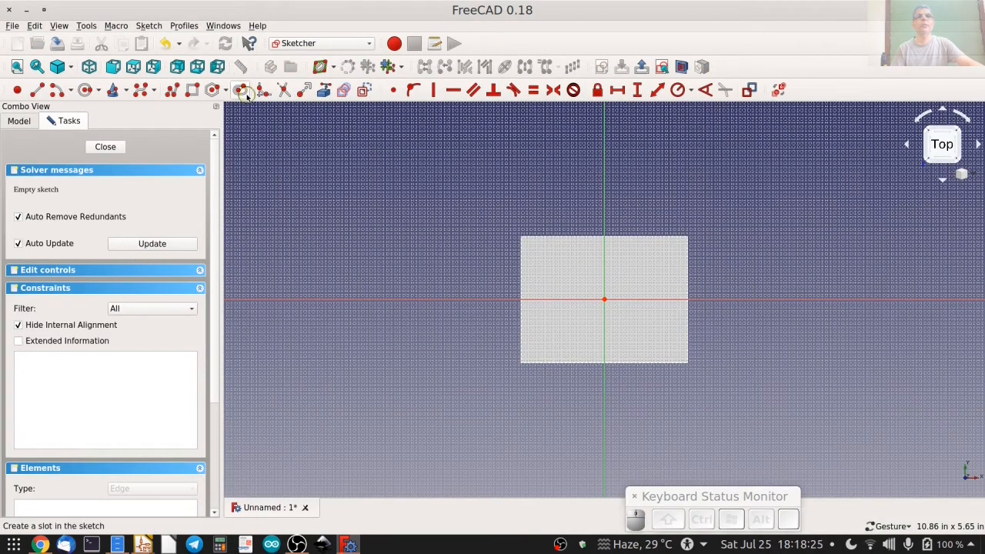
Draw a rectangle enclosing the origin, slightly inside the outline of the plate's top face.
left_click(195, 91)
left_click(535, 251)
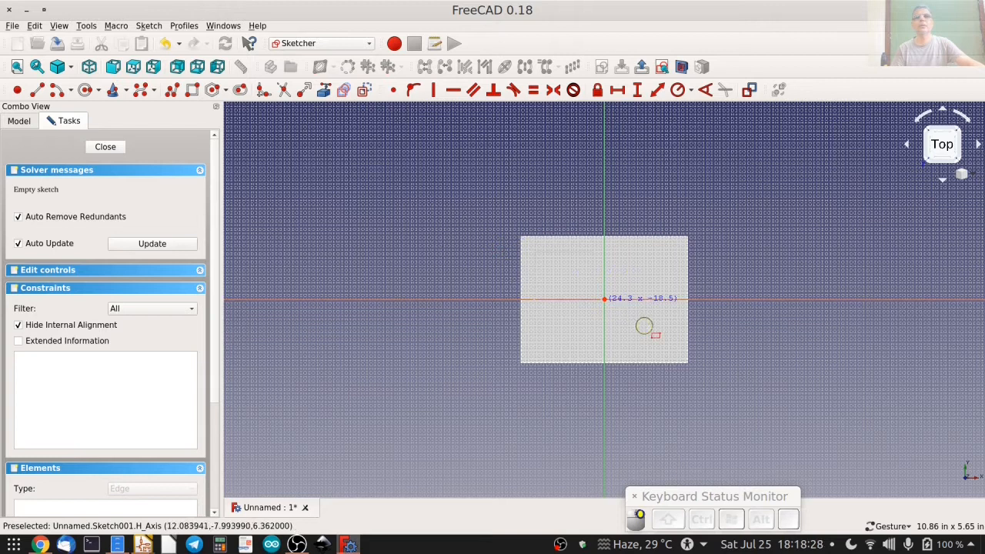
left_click(675, 348)
scroll(639, 326, "up", 4)
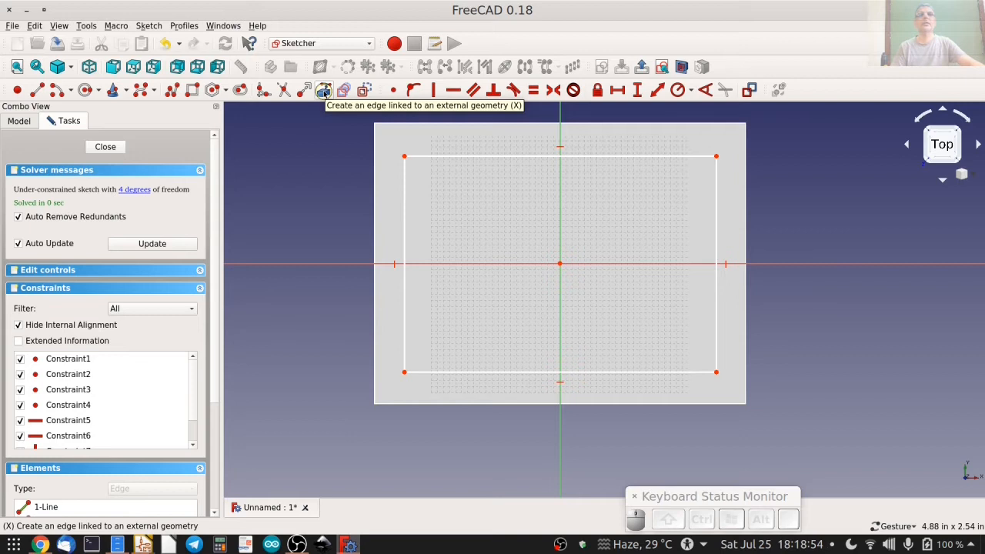
Link the plate's left and right edges into the sketch as external geometry.
left_click(324, 91)
left_click(375, 162)
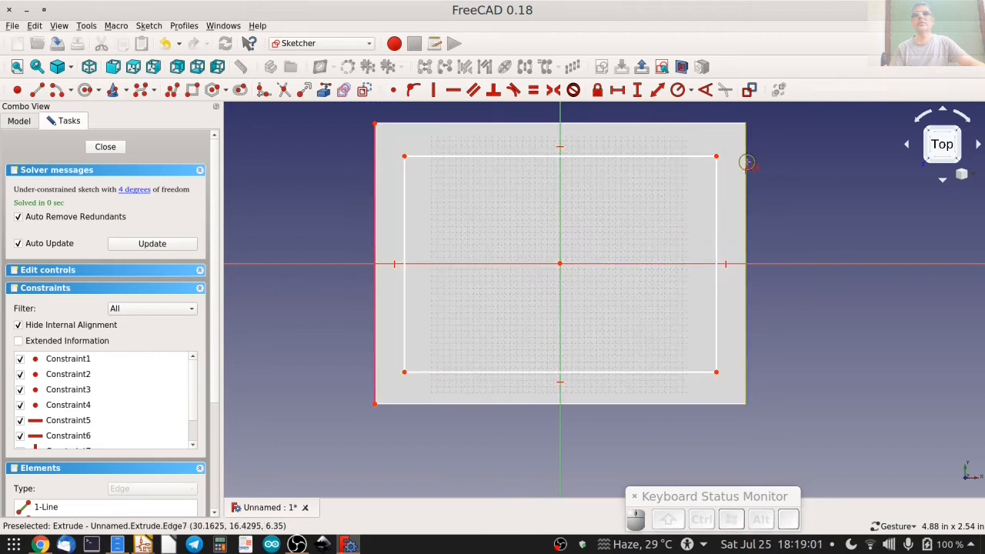
left_click(745, 163)
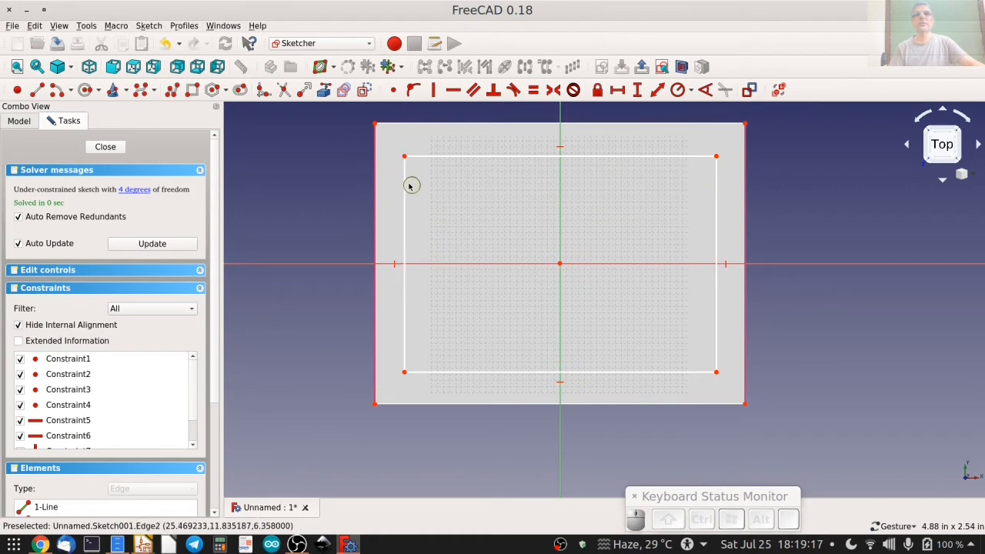
Constrain the horizontal distance between the inner rectangle's upper-left corner and the plate's upper-left corner to 0.1 in.
left_click(405, 156)
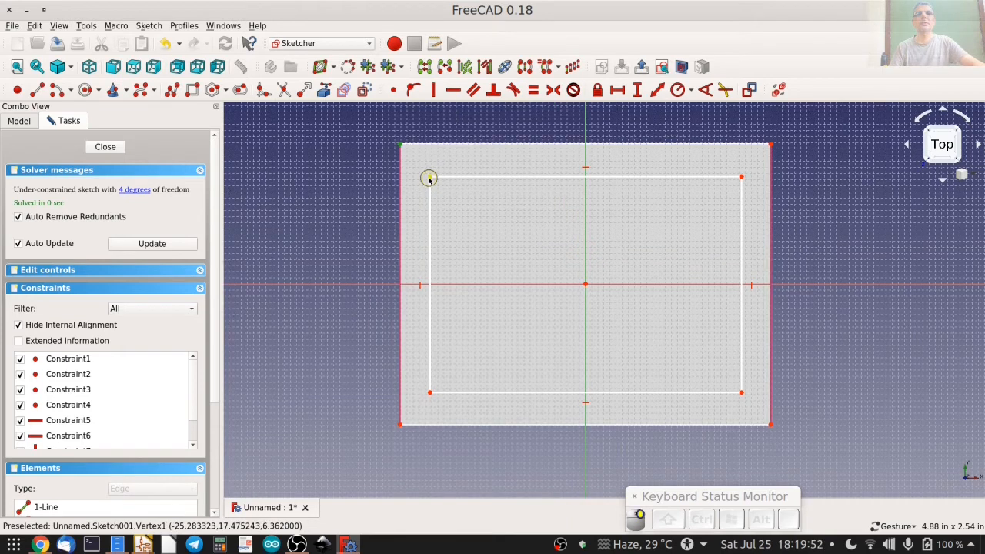
left_click(429, 177)
left_click(637, 90)
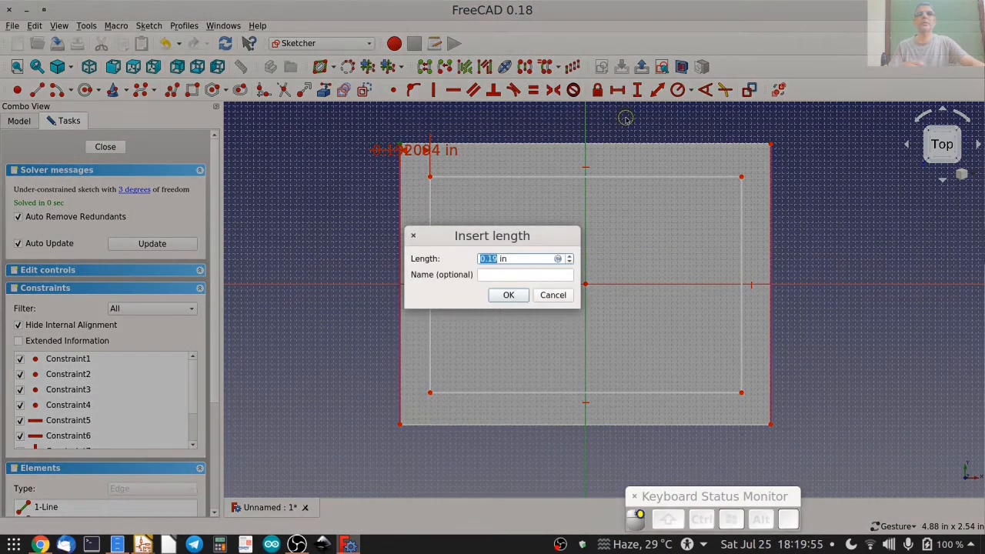
type("0.1")
key("Return")
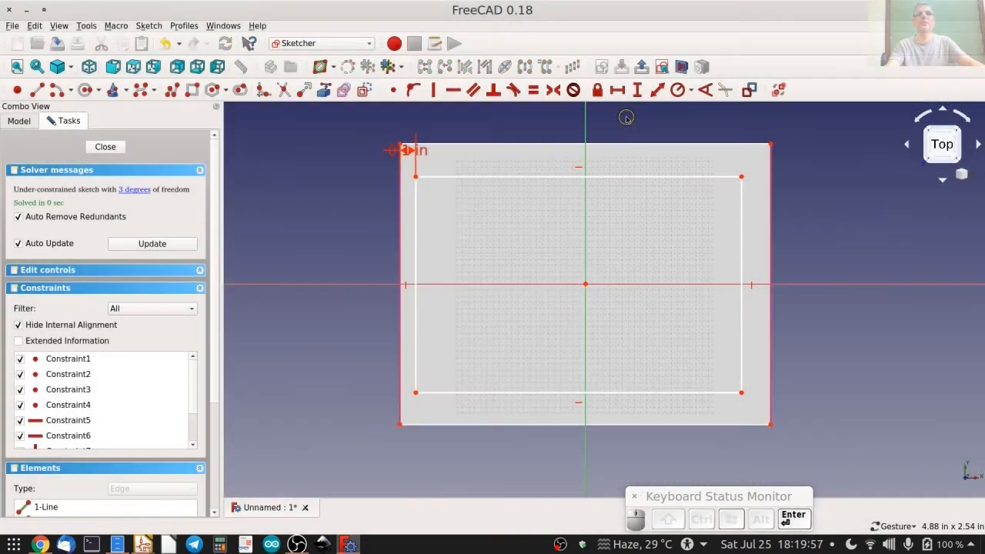
Constrain the vertical distance between the inner rectangle's upper-left corner and the plate's upper-left corner to 0.1 in.
left_click(414, 176)
left_click(402, 145)
left_click(637, 90)
type("0.1")
key("Return")
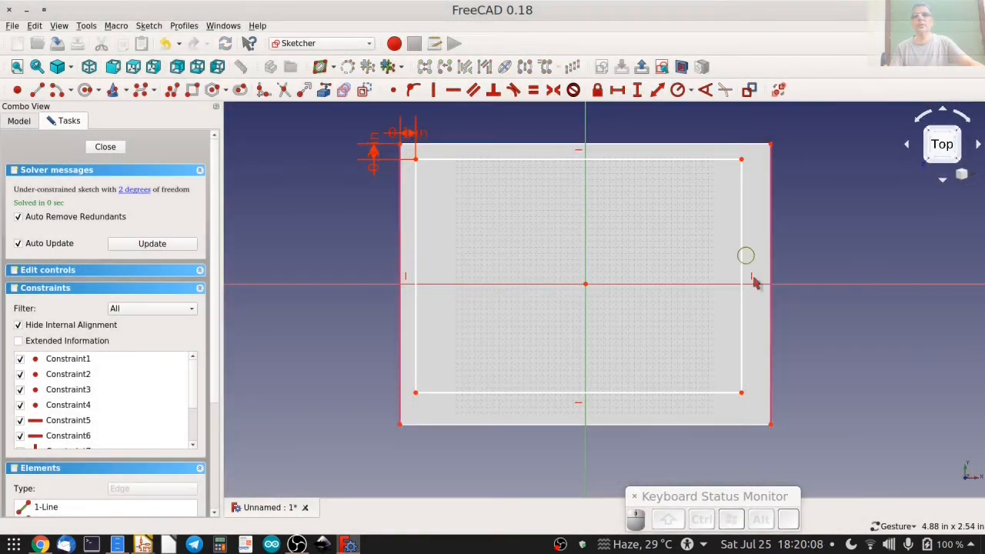
Constrain the horizontal distance between the inner rectangle's lower-right corner and the plate's lower-right corner to 0.1 in.
left_click(741, 394)
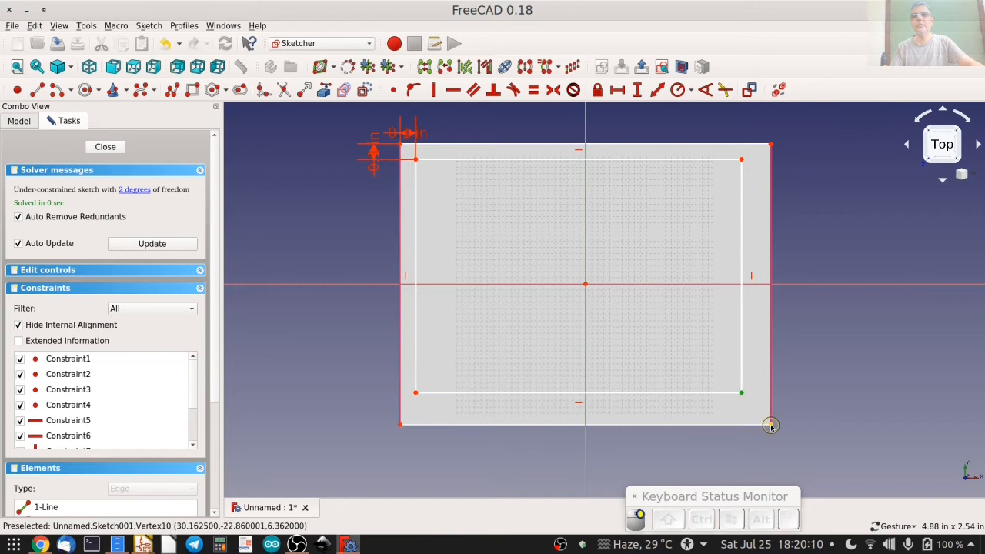
left_click(618, 90)
type("0.1")
key("Return")
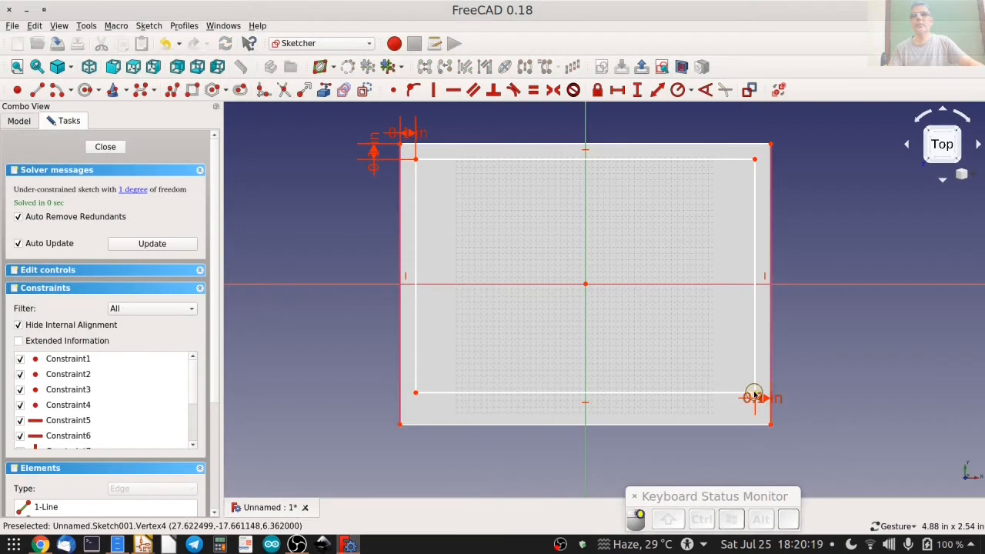
Constrain the vertical distance between the two lower-right corners to 0.1 in and close the sketch.
left_click(755, 394)
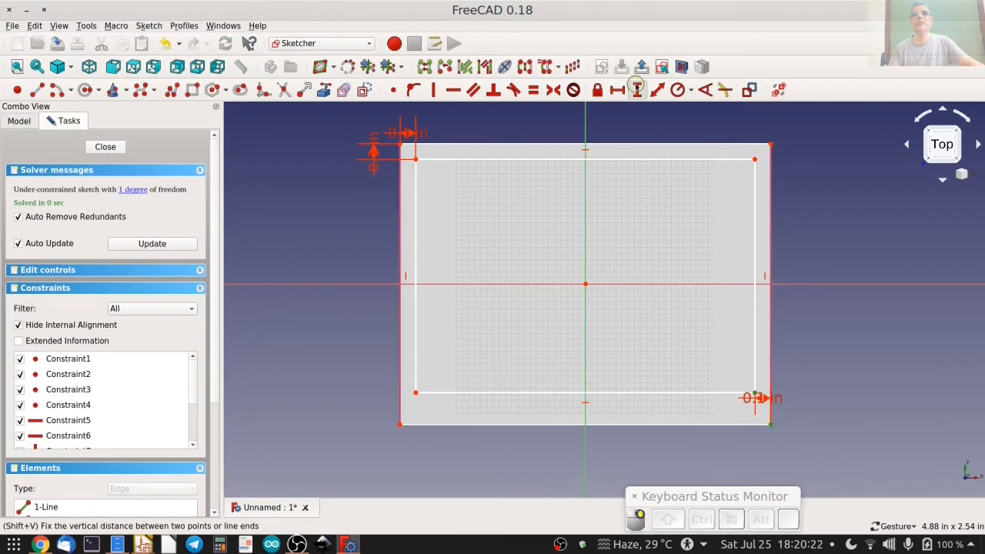
left_click(638, 90)
type("0.1")
key("Return")
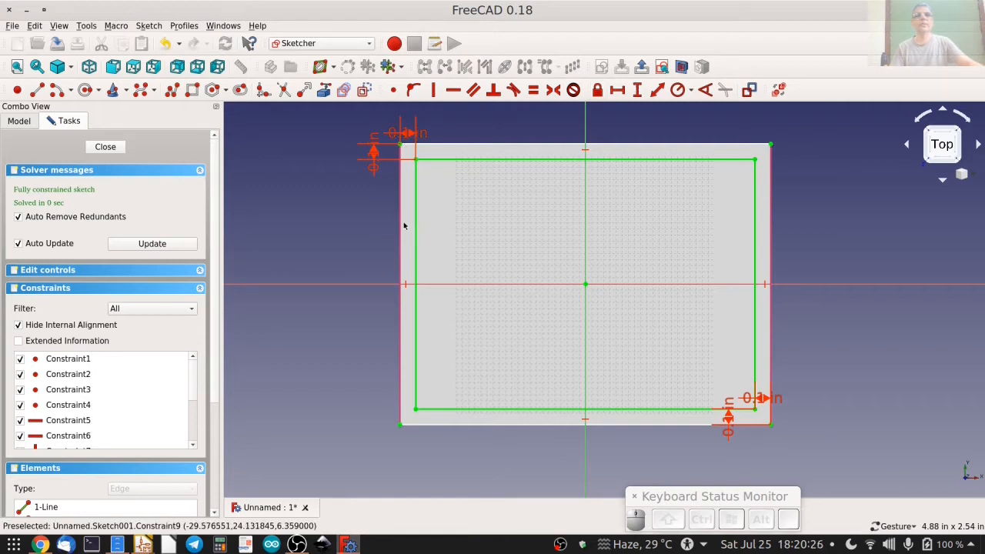
left_click(105, 146)
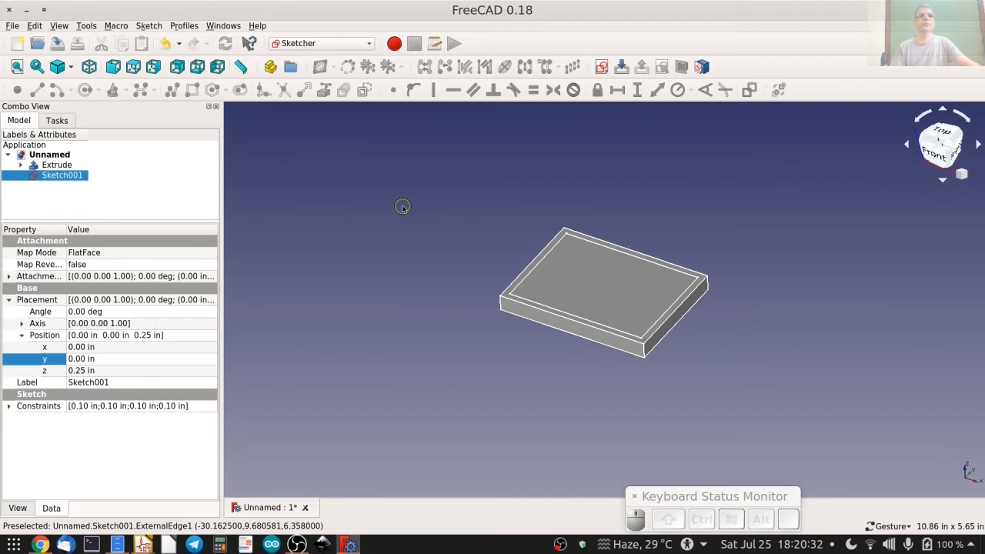
In the Part workbench, extrude the inset rectangle sketch as a solid, 0 in along and 0.15 in against its normal.
left_click(322, 43)
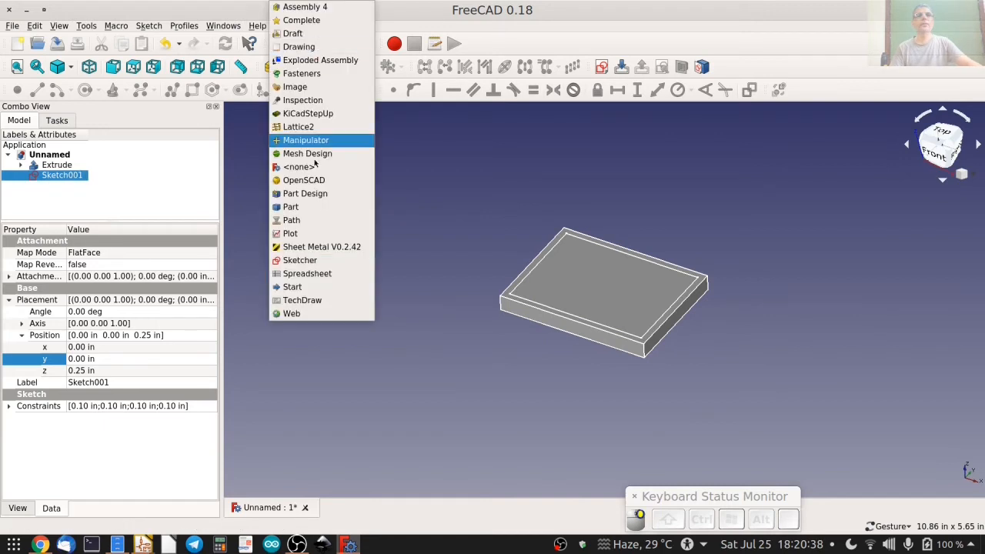
left_click(308, 208)
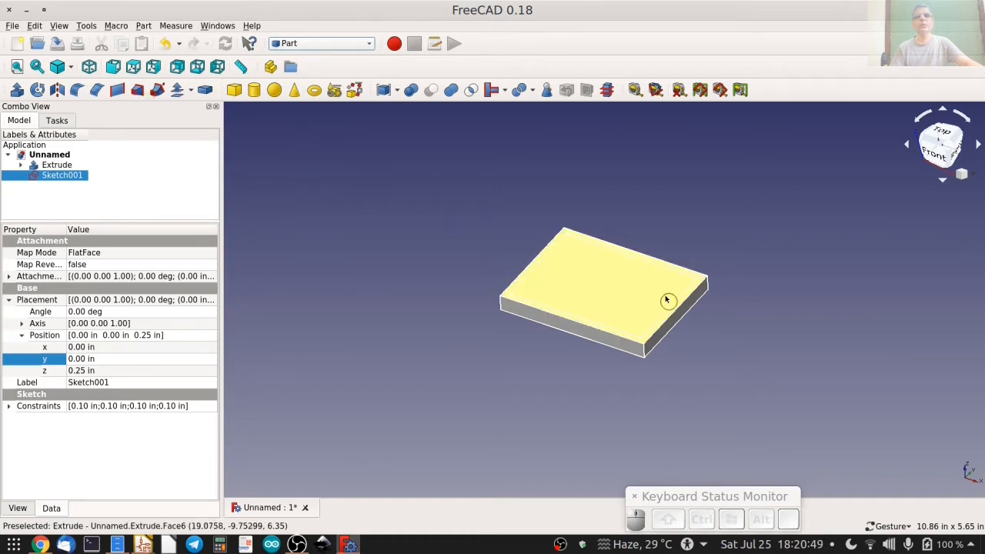
left_click(15, 90)
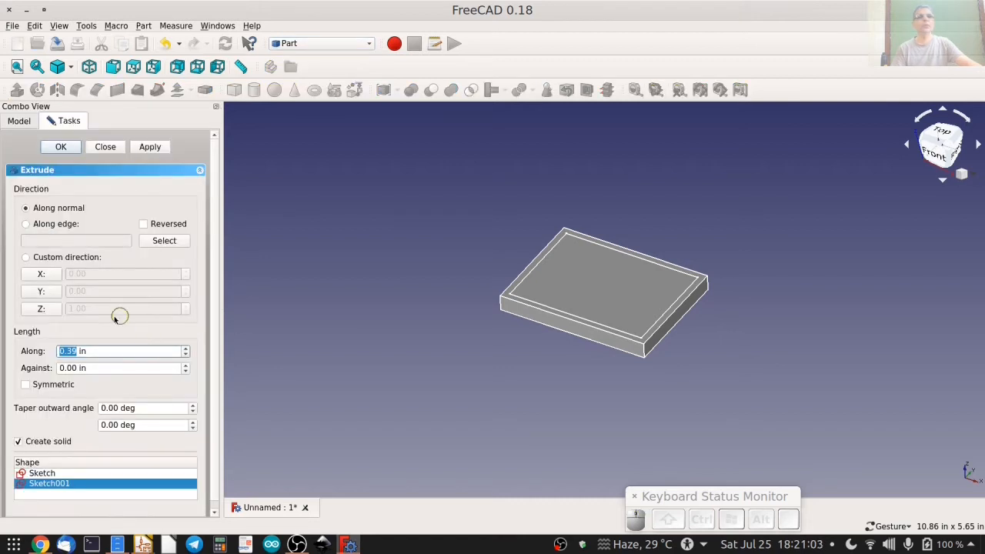
left_click_drag(92, 351, 48, 350)
type("0")
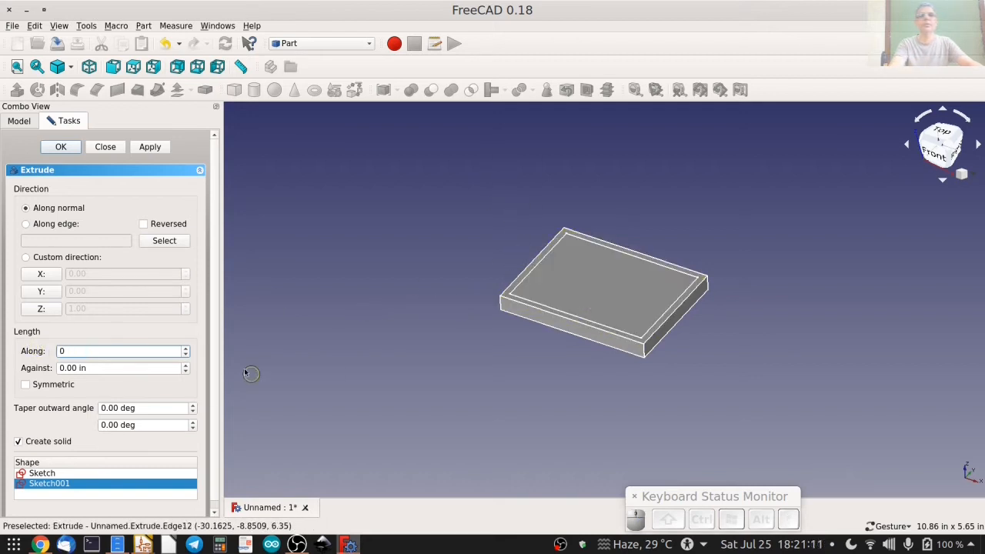
left_click(70, 368)
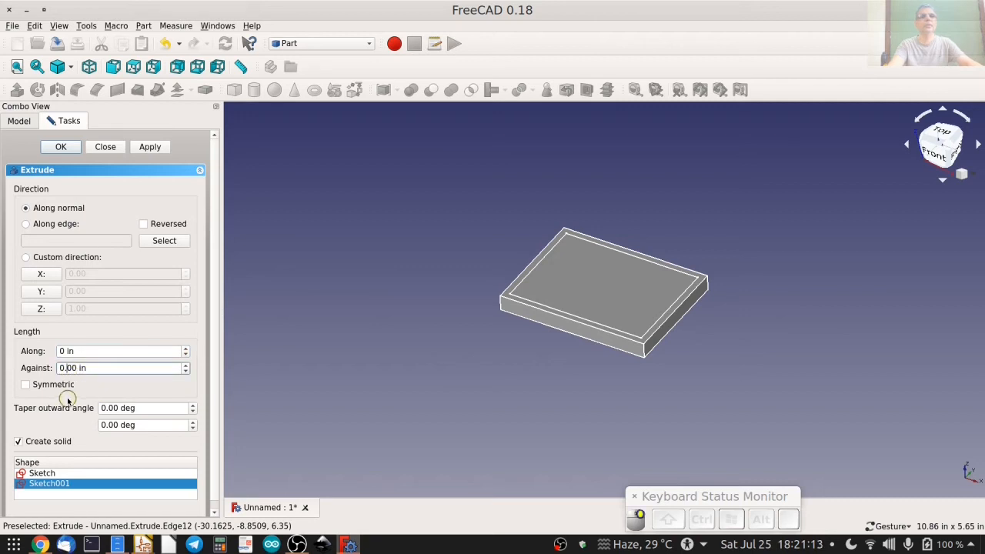
key("shift+Right")
type("15")
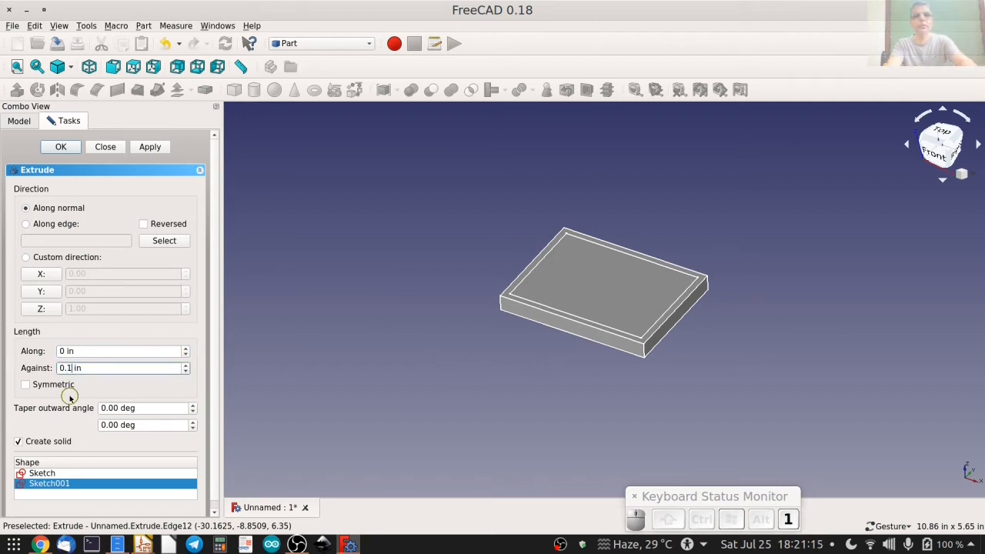
left_click(61, 147)
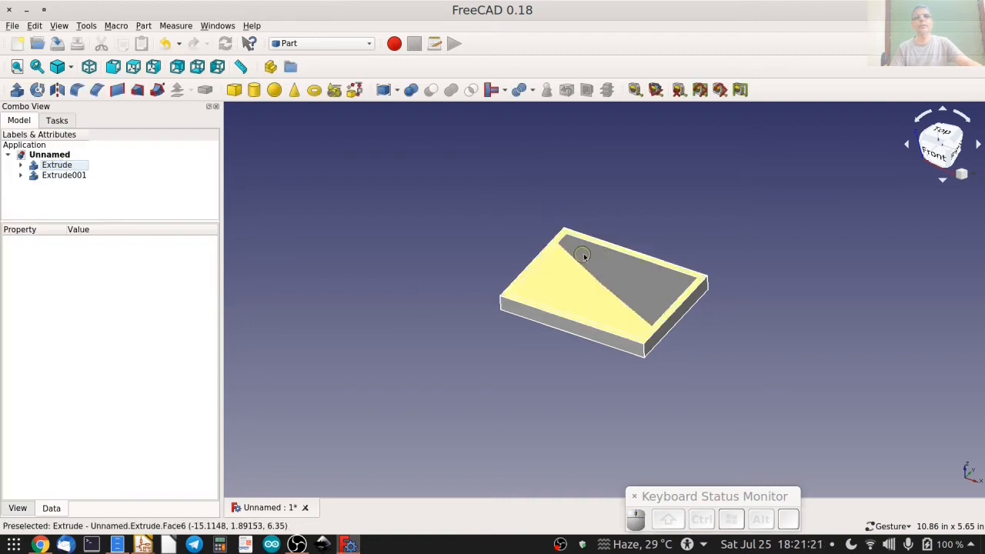
Hide and show the plate and the inset extrusion in turn to examine the two overlapping solids.
left_click(68, 165)
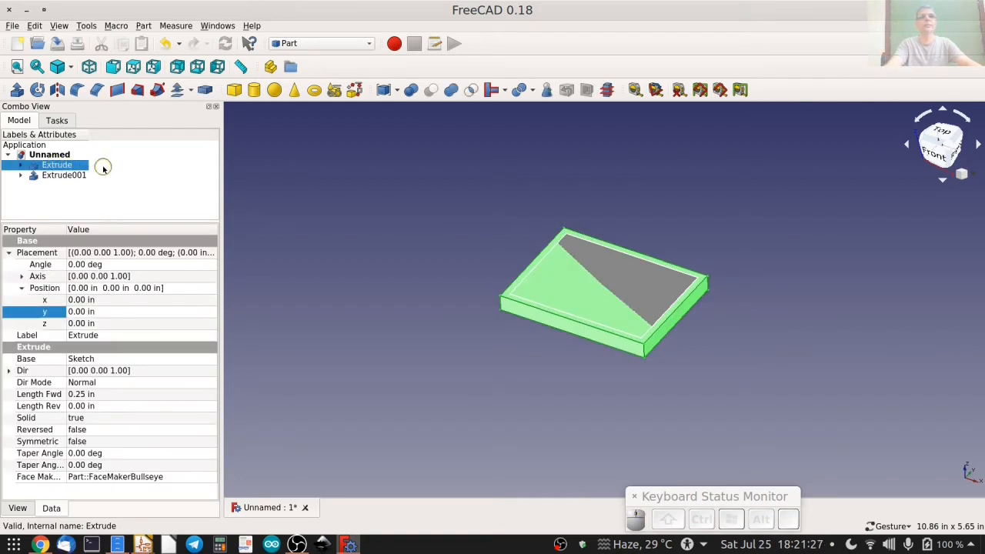
key("space")
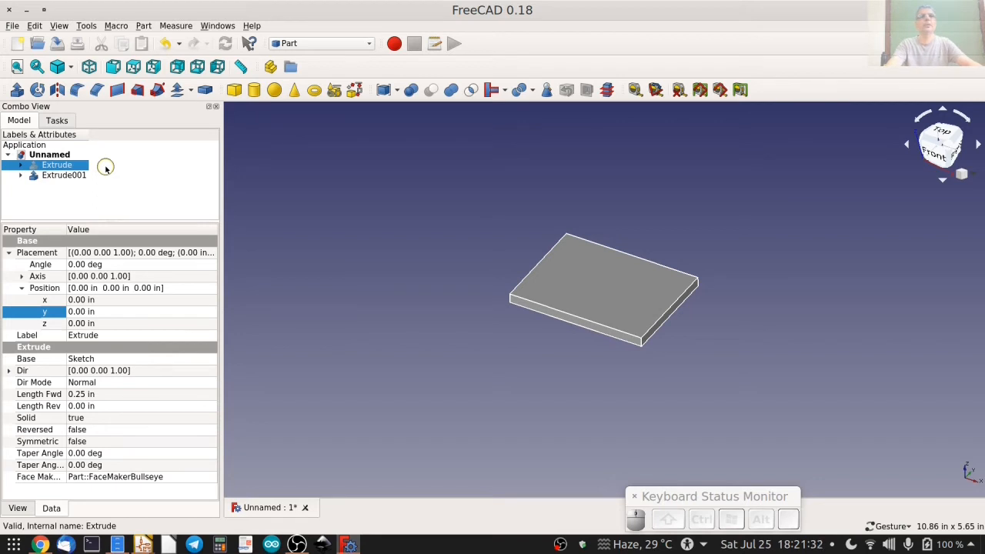
key("space")
left_click(48, 175)
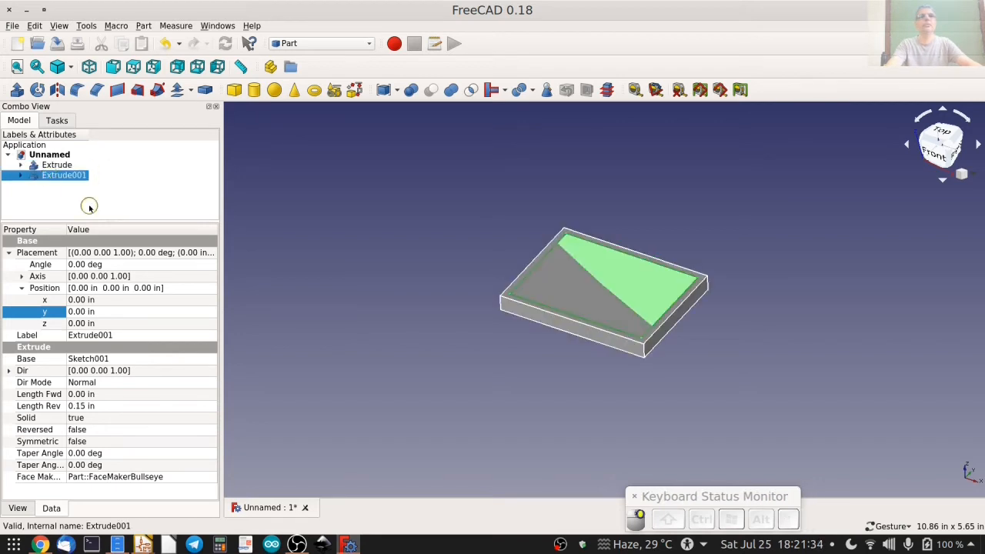
key("space")
key("space")
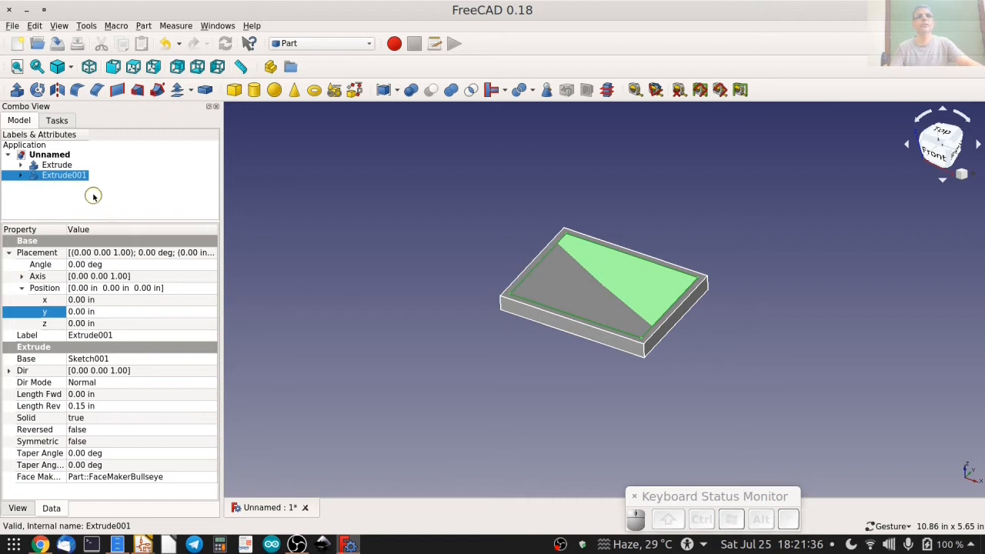
left_click(93, 196)
Cut the inset extrusion out of the plate to form a recessed pocket.
left_click(61, 165)
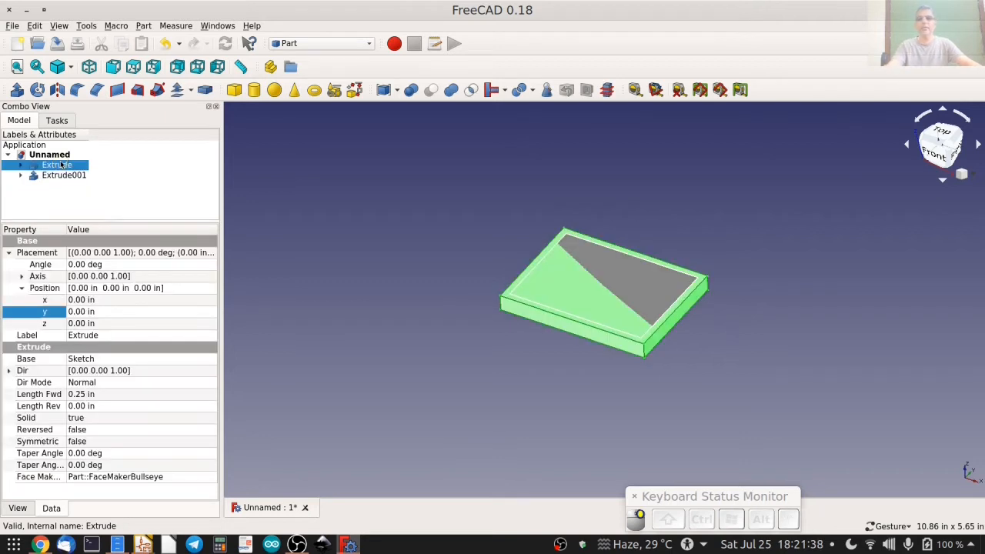
left_click(64, 175, "ctrl")
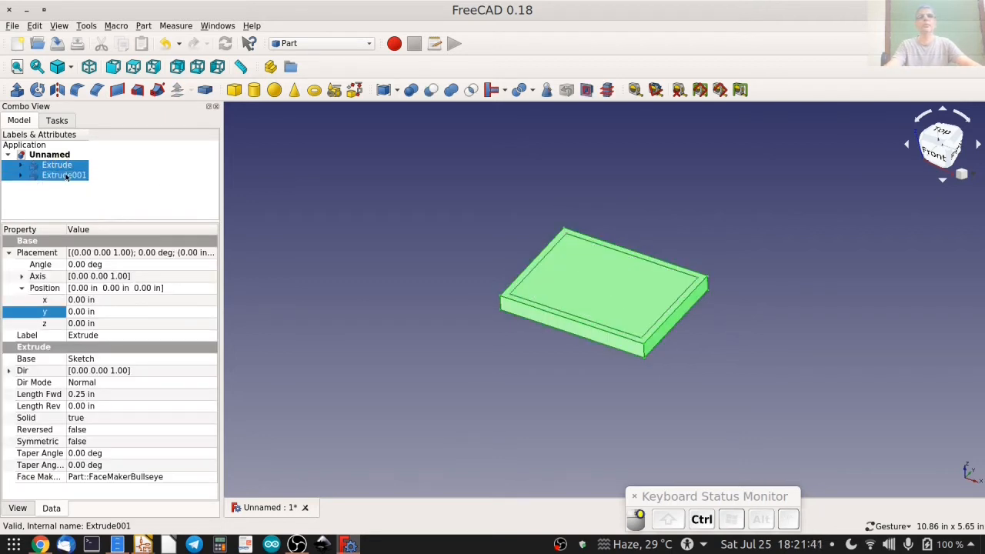
left_click(431, 90)
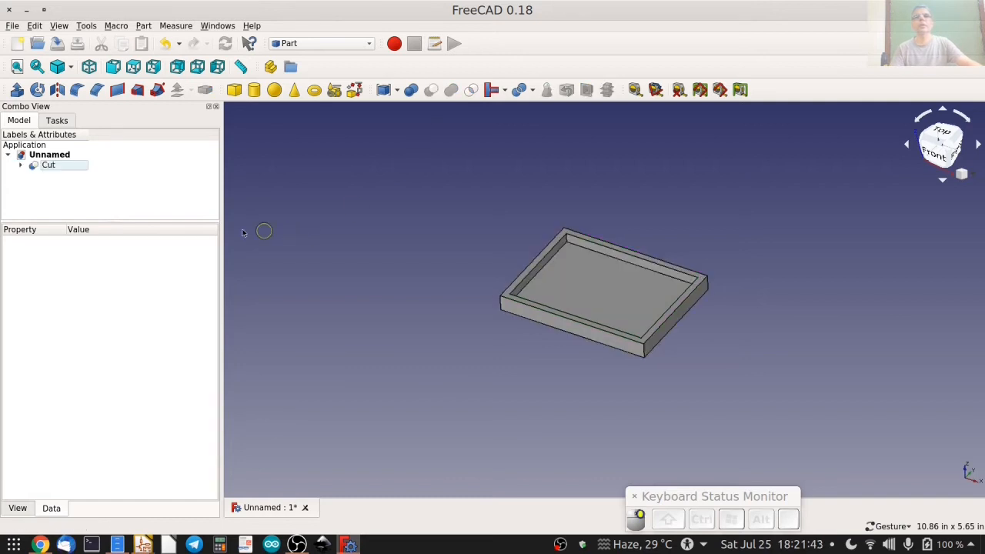
mouse_move(446, 248)
left_mouse_down()
mouse_move(506, 282)
mouse_move(440, 226)
mouse_move(546, 299)
mouse_move(577, 361)
left_mouse_up()
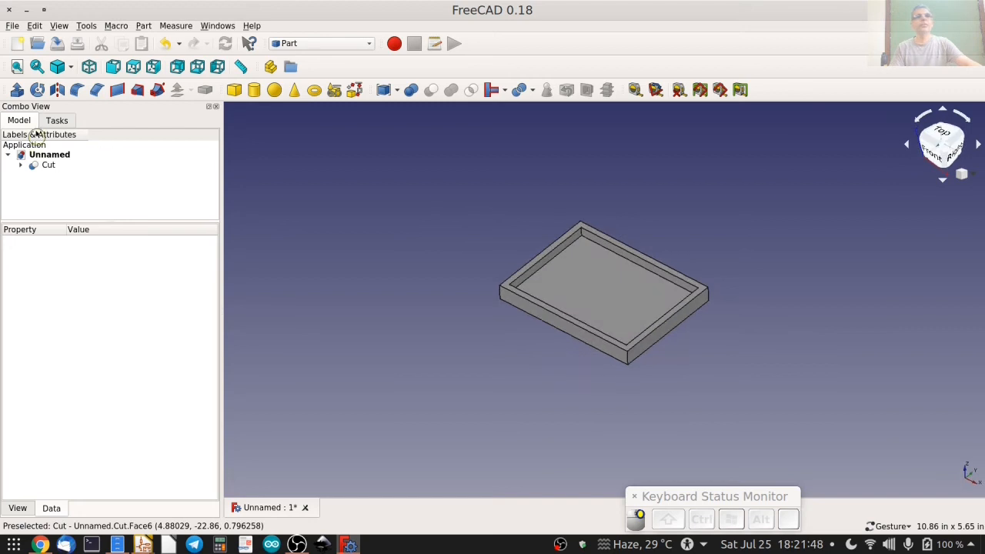
Show the pocketed plate in the wireframe draw style with its inner corners in view.
left_click(68, 67)
scroll(590, 221, "up", 5)
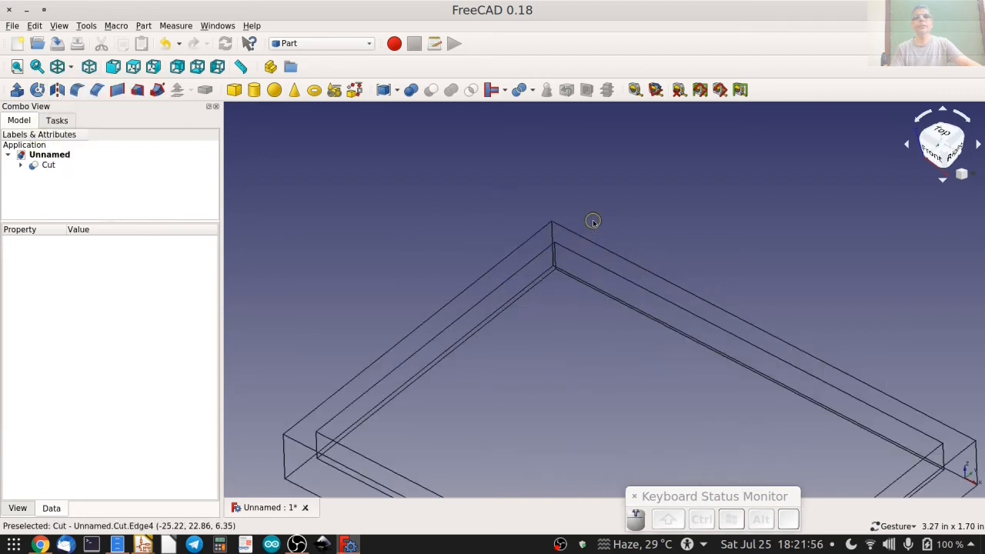
right_click_drag(589, 297, 585, 205)
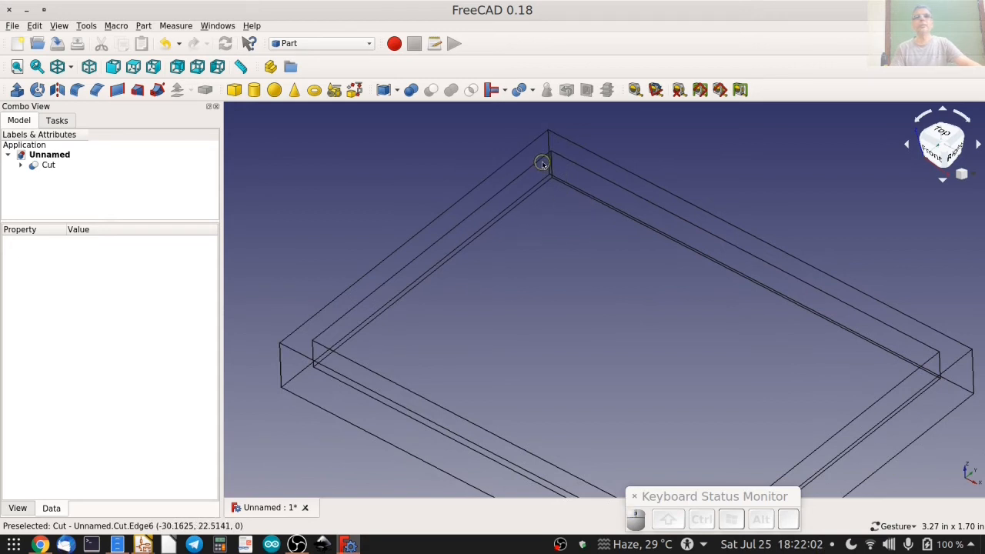
left_click_drag(544, 160, 637, 168)
Fillet the pocket's four inner vertical corner edges with a constant radius of 0.16 in.
left_click(638, 167)
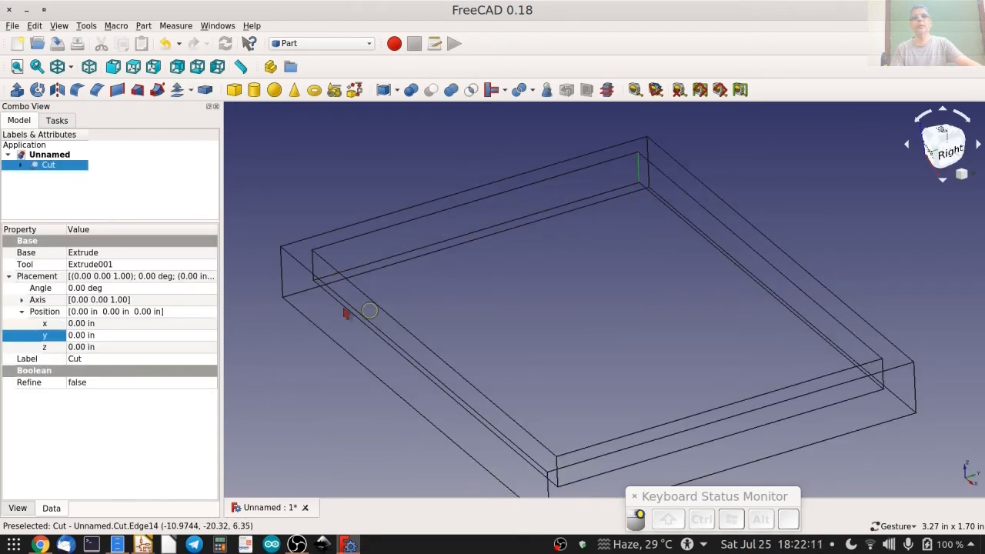
left_click(312, 266)
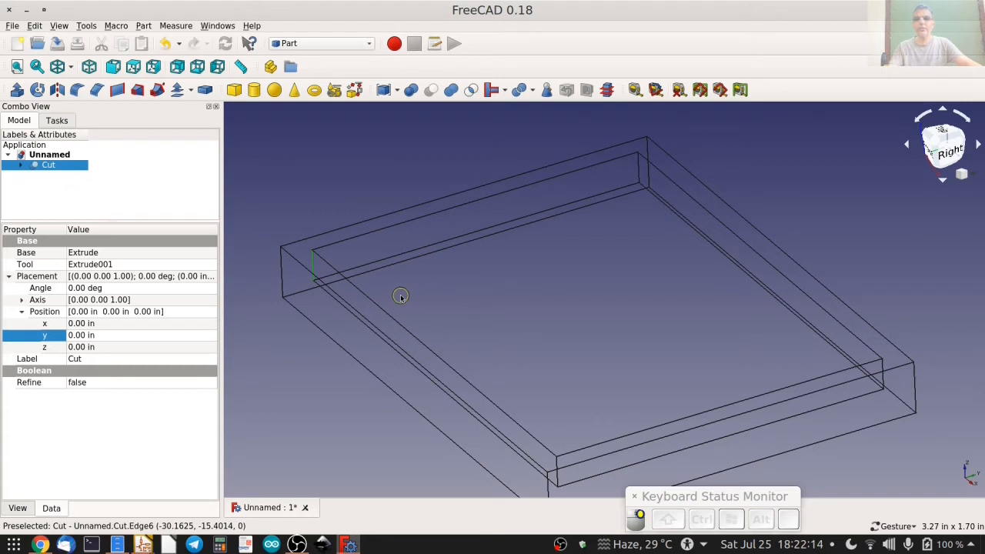
left_click(637, 166, "ctrl")
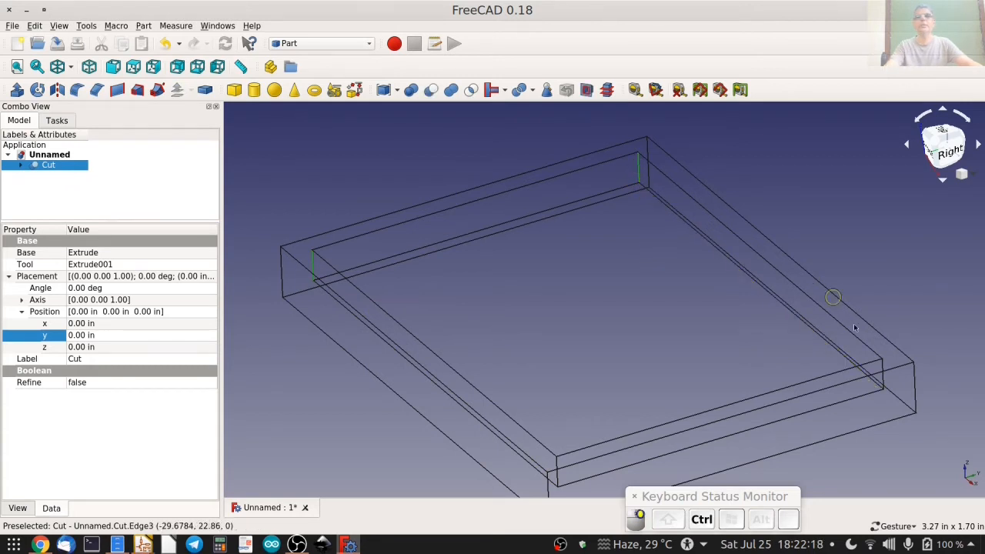
left_click(883, 376, "ctrl")
left_click(555, 462, "ctrl")
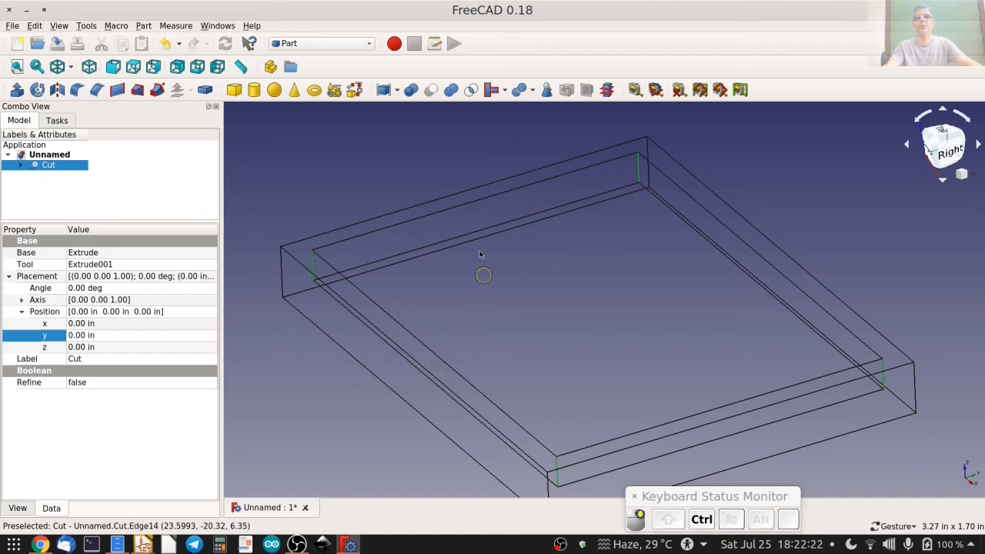
left_click(78, 91)
double_click(116, 489)
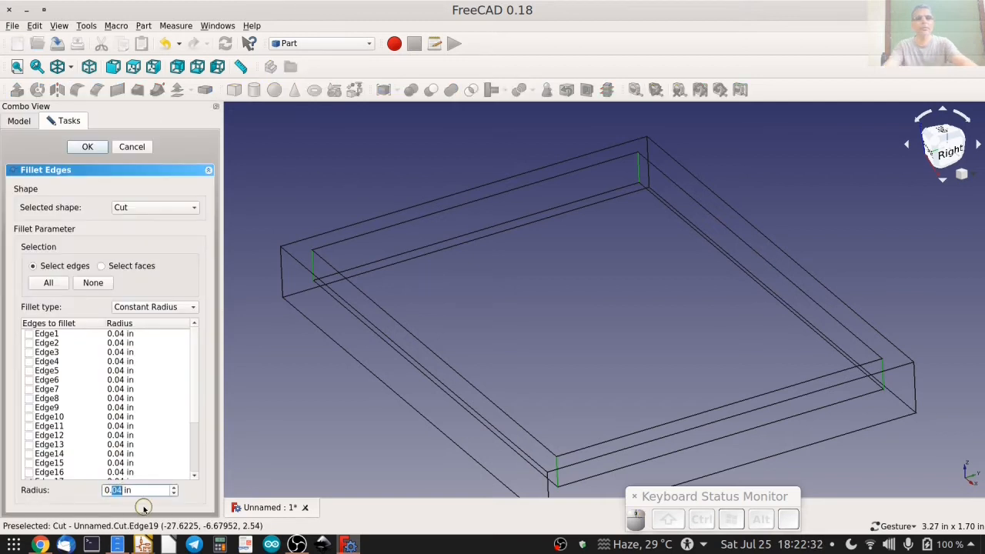
type("16")
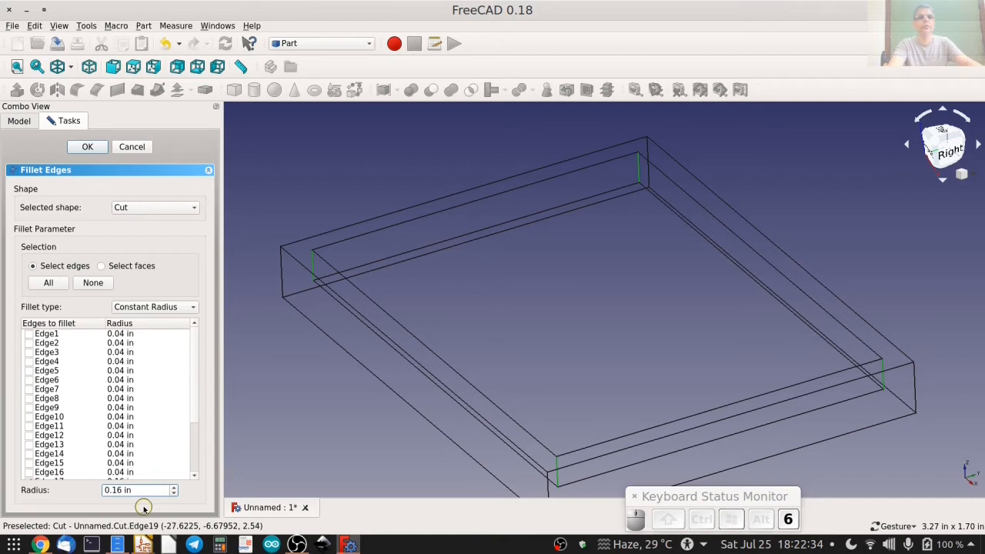
left_click(83, 151)
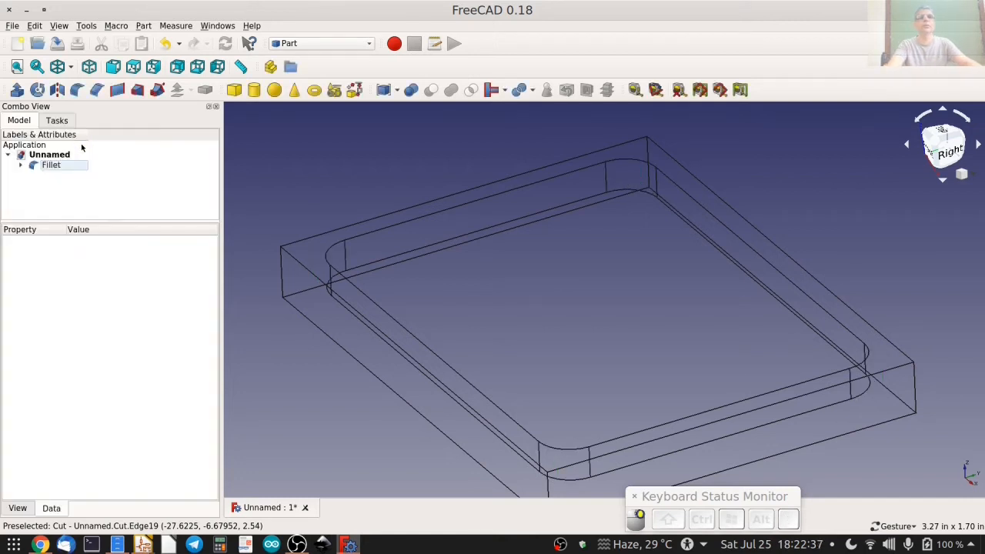
Fillet the plate's four outer vertical corner edges with a constant radius of 0.26 in.
left_click_drag(543, 310, 523, 302)
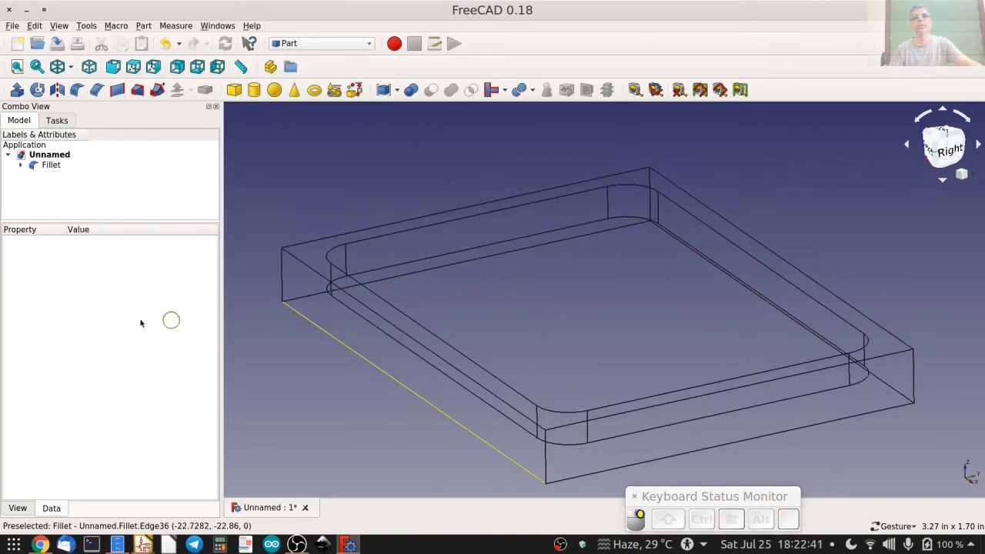
left_click(281, 274)
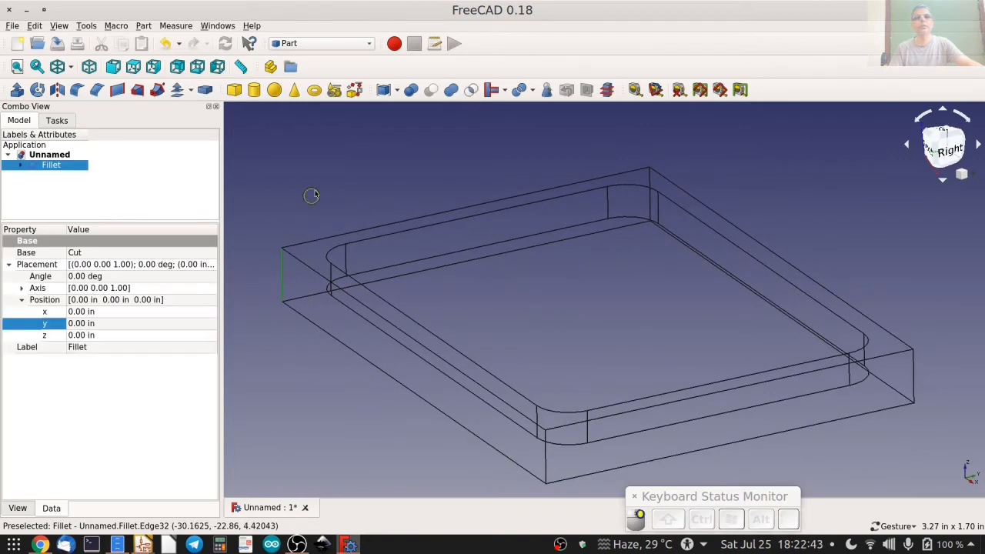
left_click(649, 178, "ctrl")
left_click(914, 375, "ctrl")
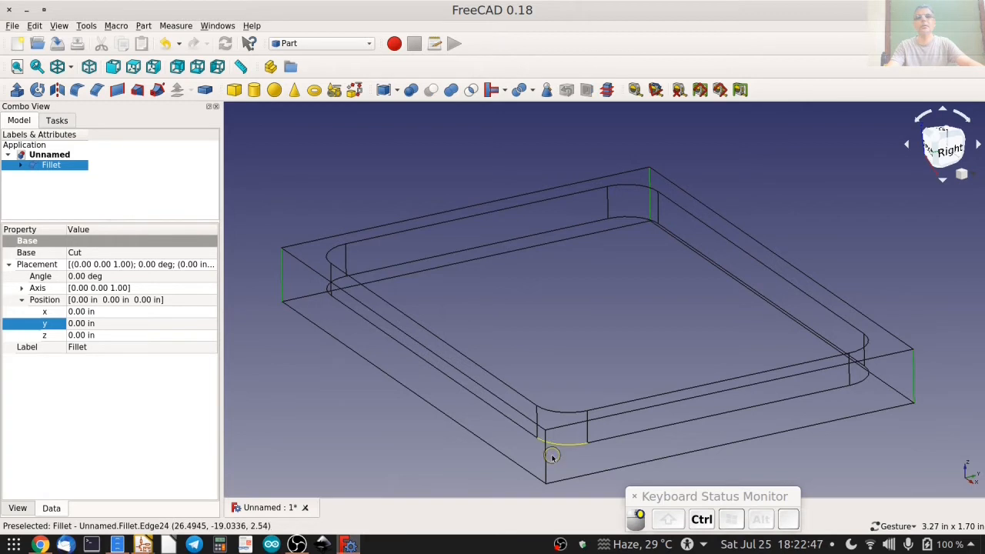
left_click(545, 462, "ctrl")
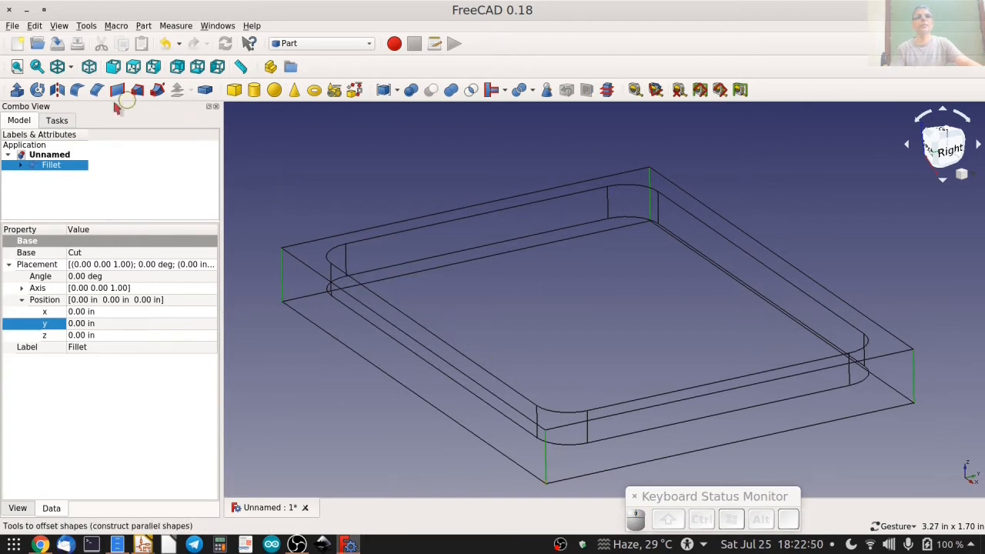
left_click(77, 89)
left_click(120, 490)
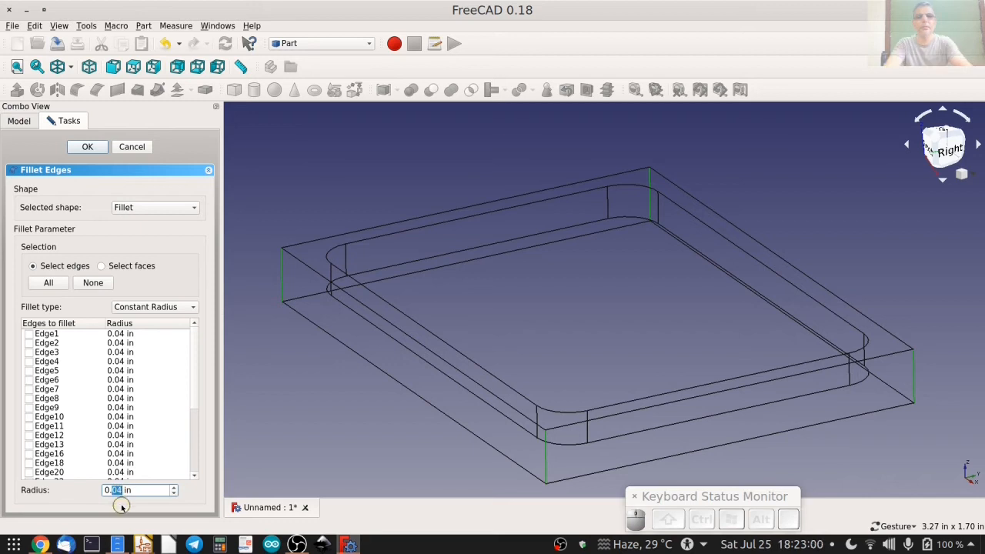
type("26")
key("Delete")
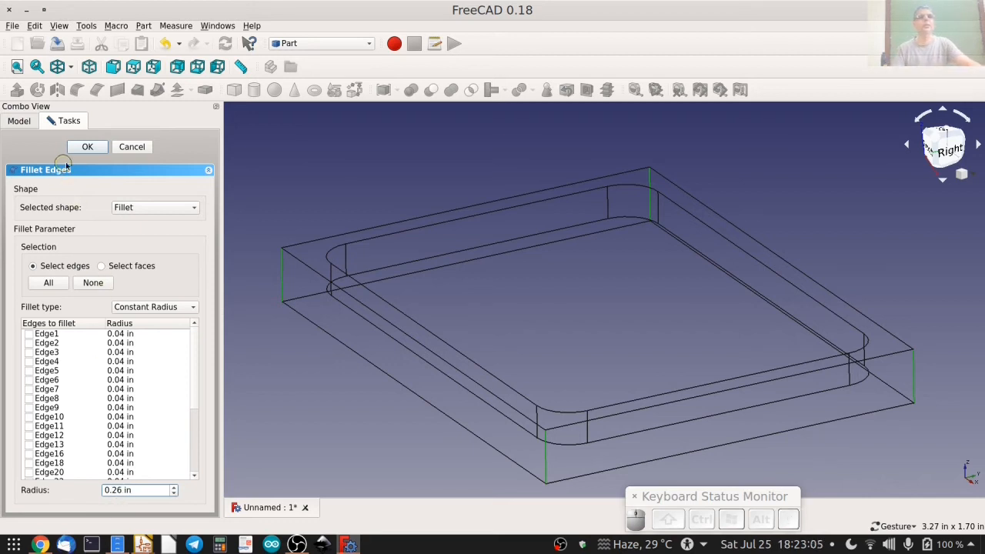
left_click(86, 147)
Display the filleted plate in the flat lines draw style with its pocket and rounded corners in view.
left_click_drag(378, 345, 326, 222)
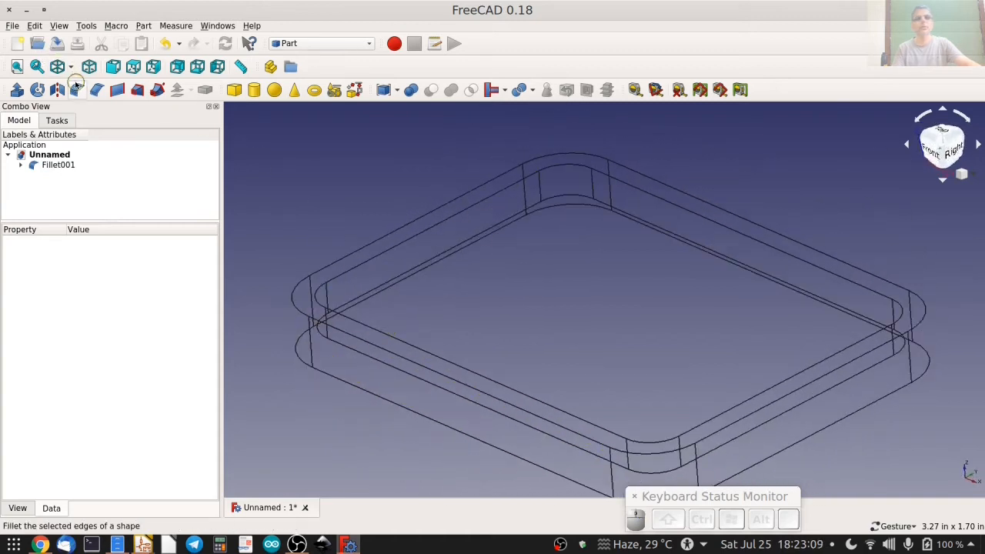
key("v")
key("2")
scroll(677, 311, "down", 2)
left_click_drag(508, 210, 433, 256)
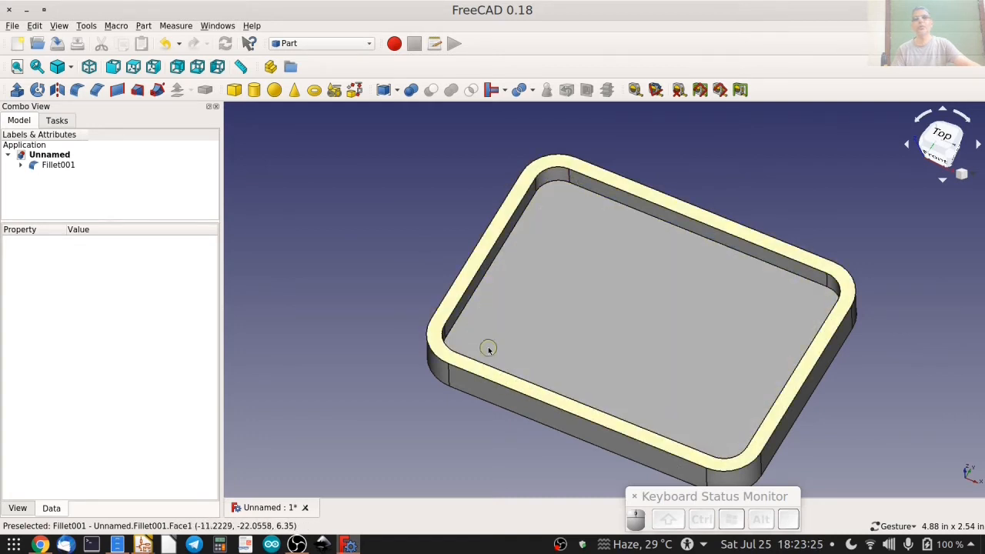
left_click_drag(649, 319, 716, 407)
right_click_drag(614, 343, 534, 315)
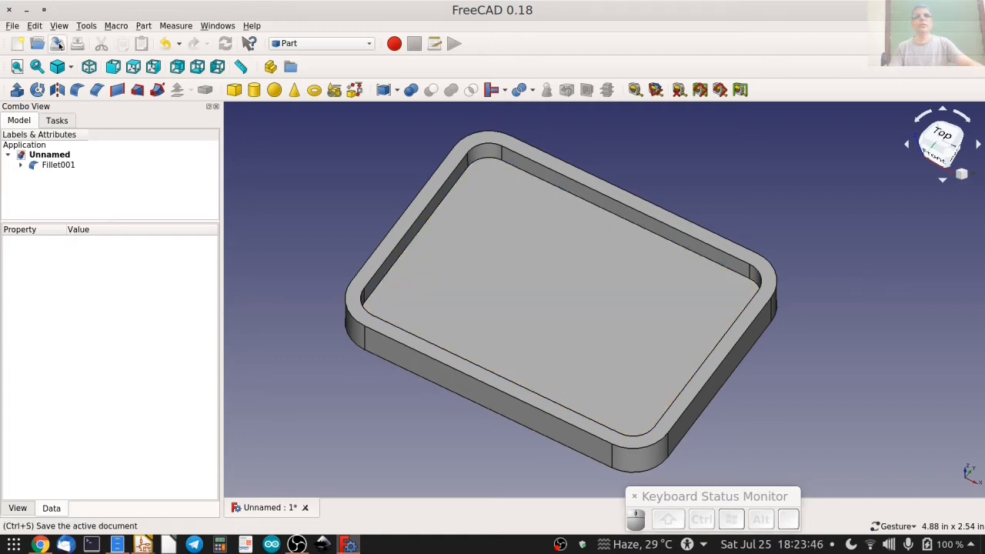
Save the document as tiny_blinky in the Desktop/HackadayU_KiCad_FreeCAD/FreeCAD folder.
left_click(58, 45)
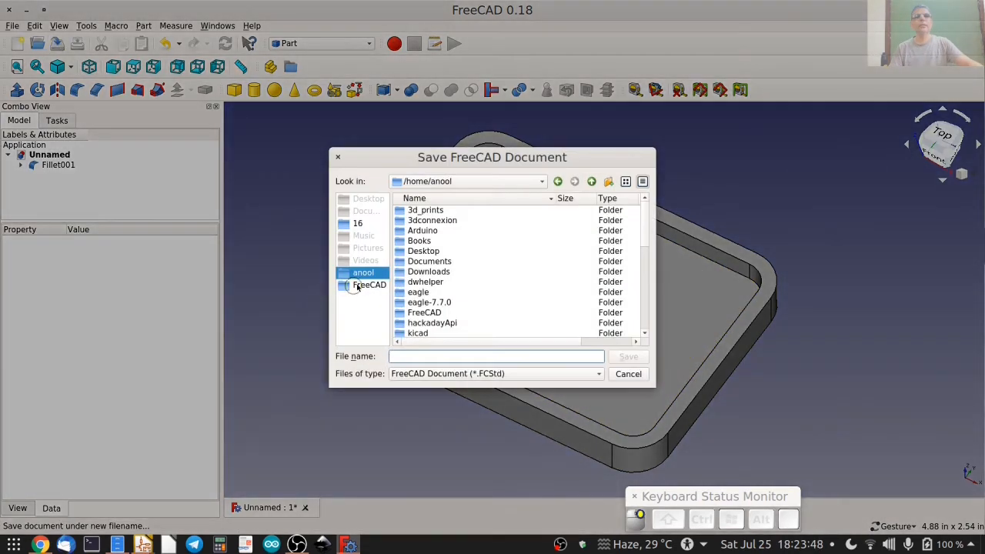
double_click(425, 251)
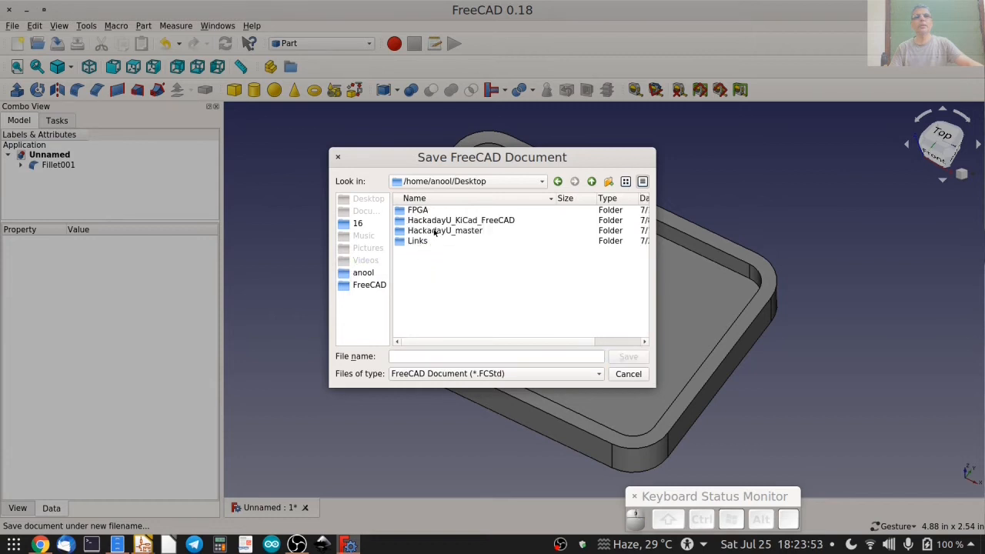
double_click(438, 221)
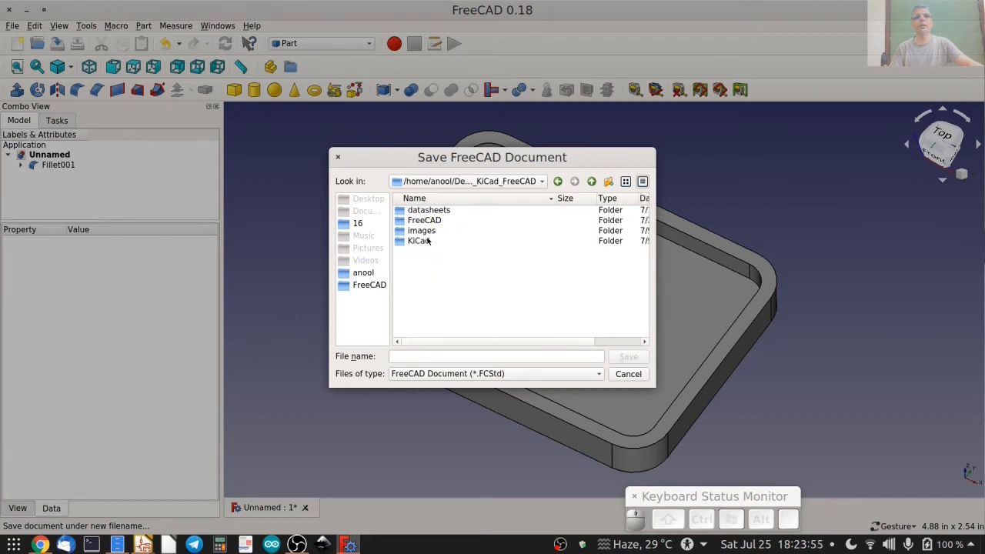
double_click(427, 220)
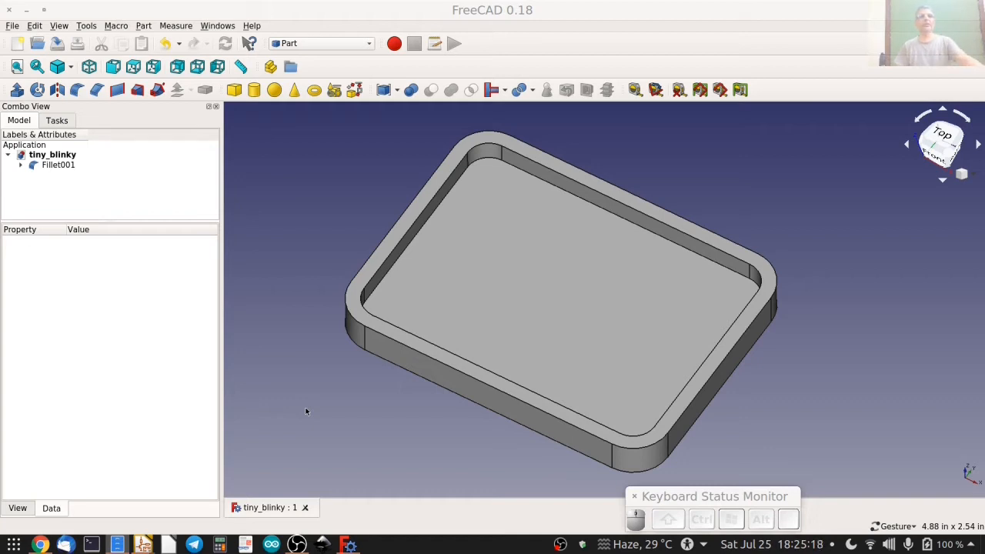
Switch to the Part Design workbench and bring the model tree back into view.
left_click(309, 43)
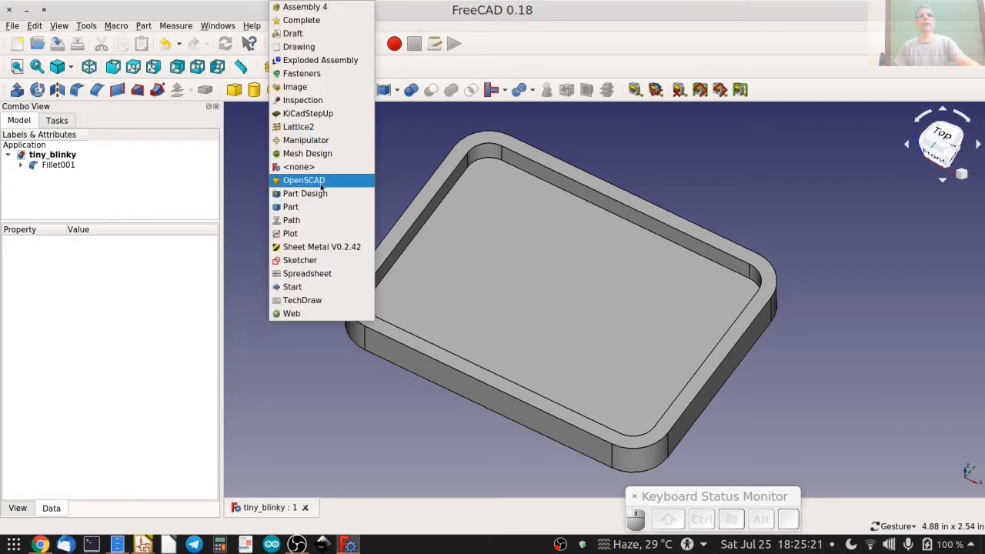
left_click(321, 196)
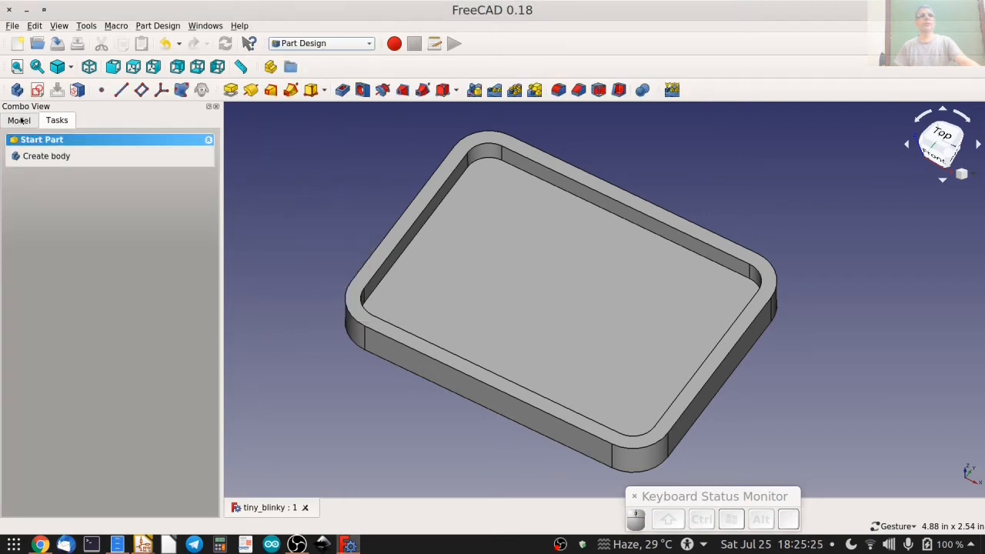
left_click(20, 121)
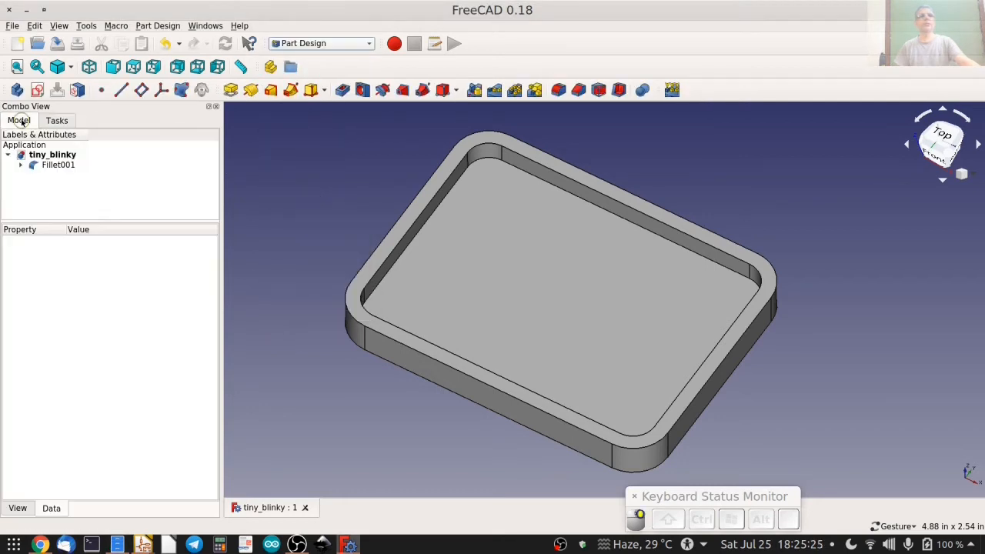
Delete the filleted plate and all its underlying objects, and save the emptied document.
left_click(57, 164)
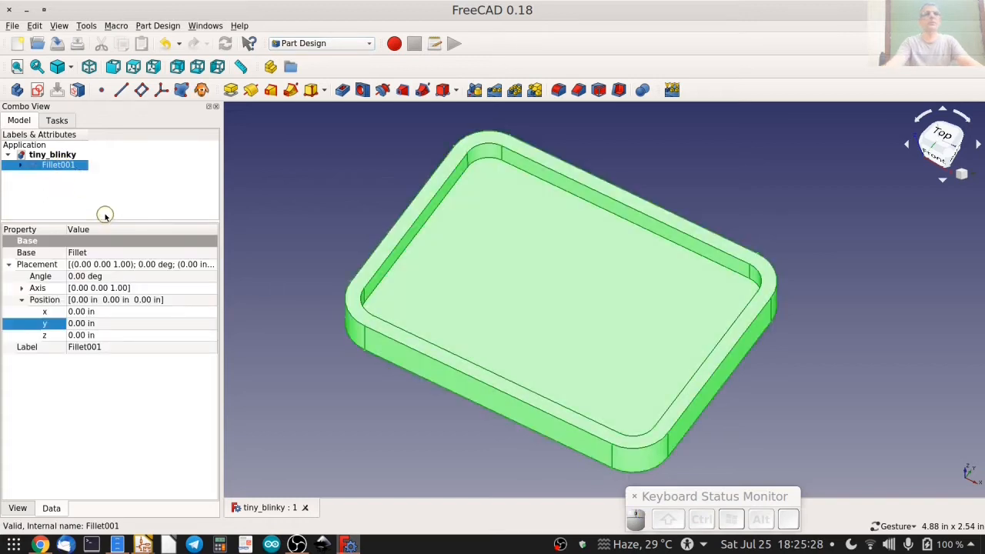
key("Delete")
left_click(54, 165)
key("Delete")
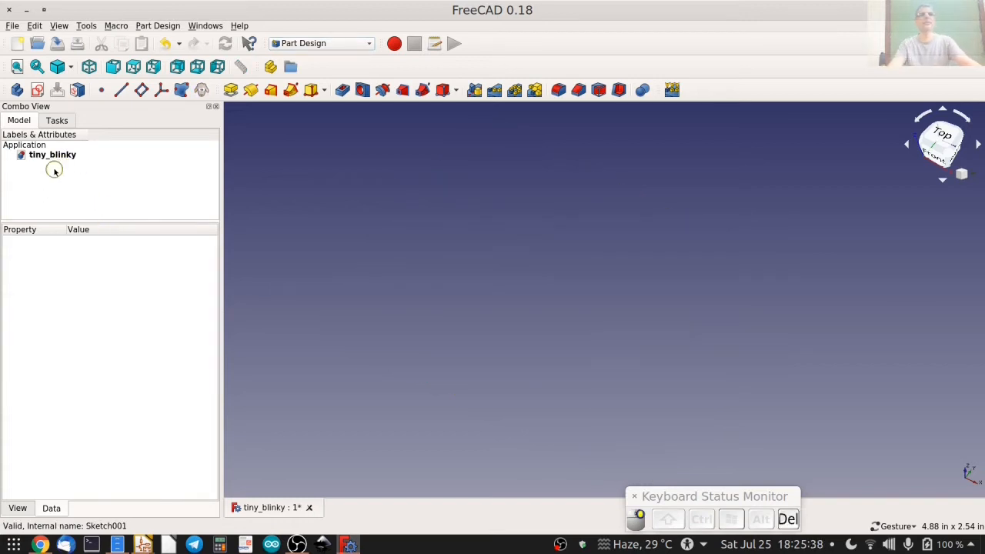
left_click(57, 43)
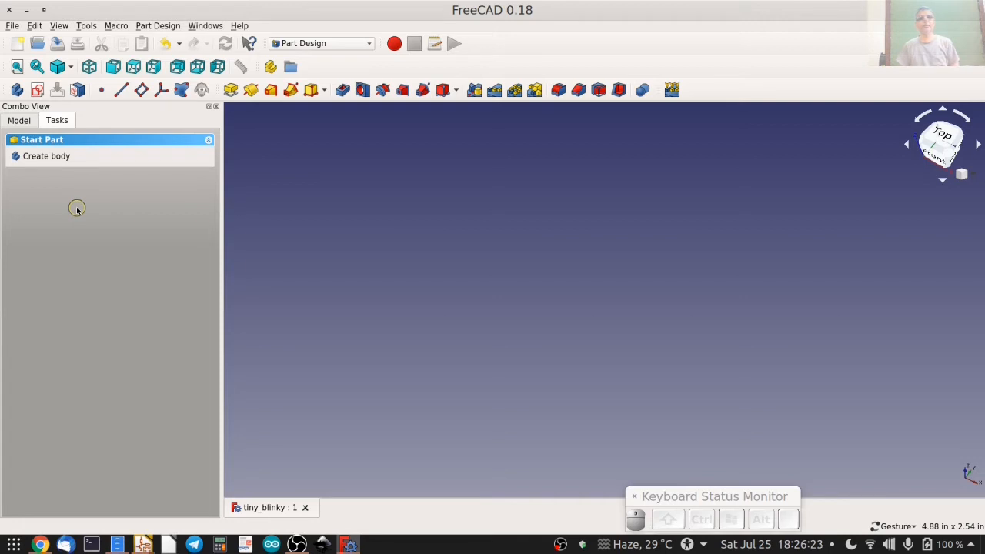
Switch to Pcbnew to read the outline dimensions of the tiny_blinky board, and return to FreeCAD.
mouse_move(144, 543)
middle_click(281, 505)
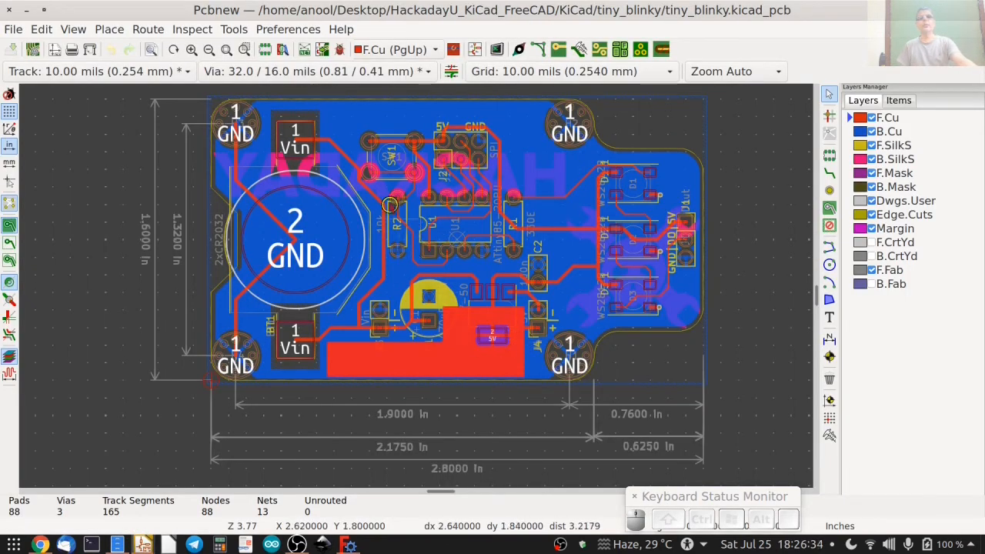
left_click(25, 9)
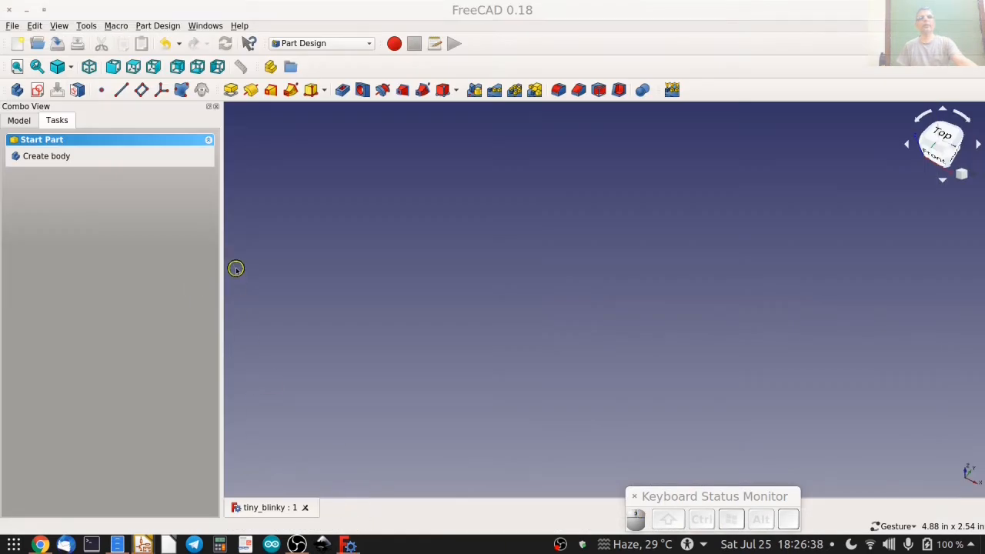
Create a new body and expand its Origin to examine the axes and base planes.
left_click_drag(220, 257, 186, 259)
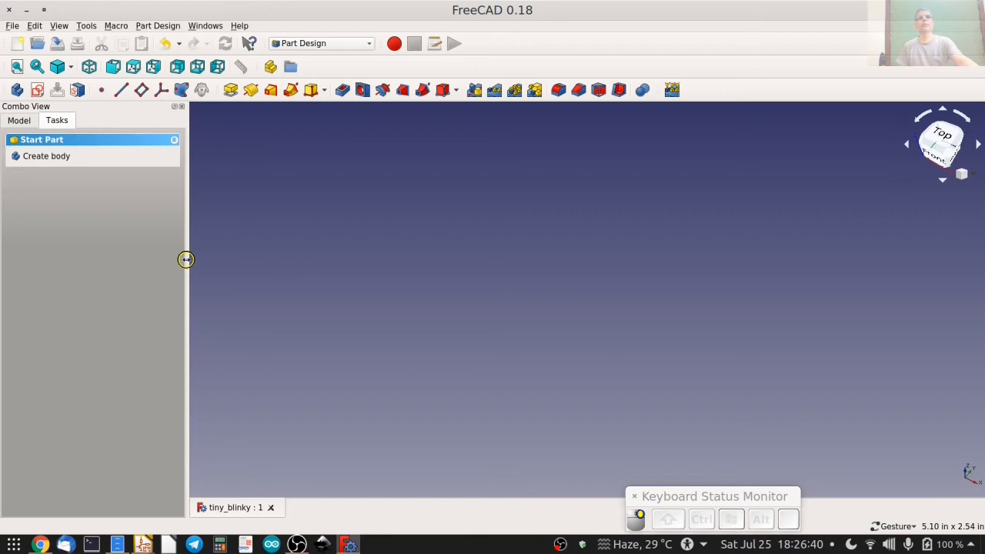
left_click(44, 156)
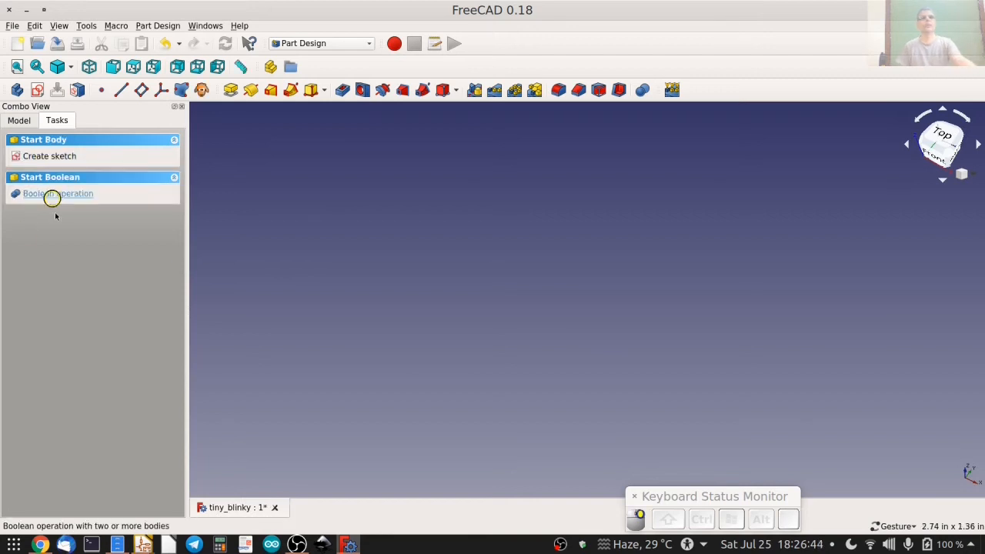
left_click(12, 121)
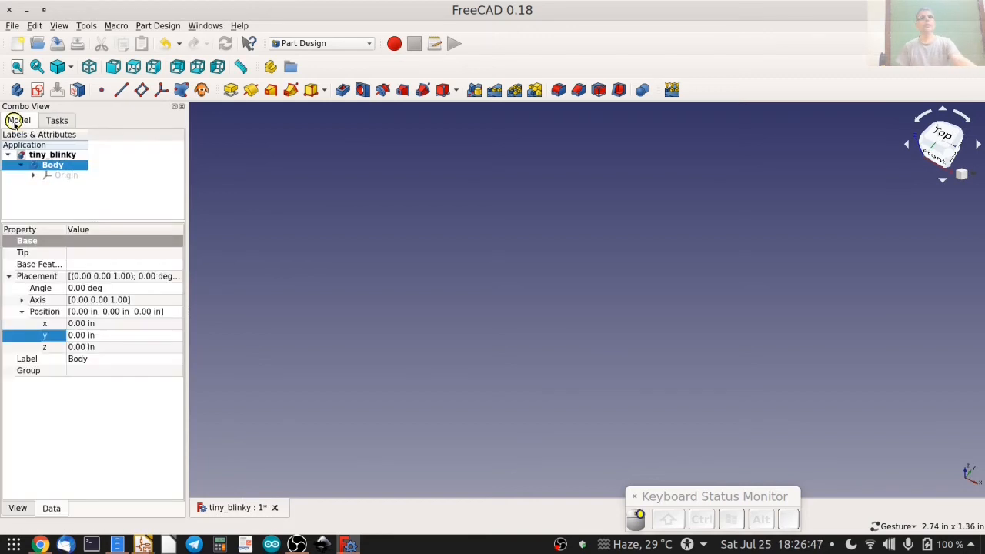
left_click(34, 176)
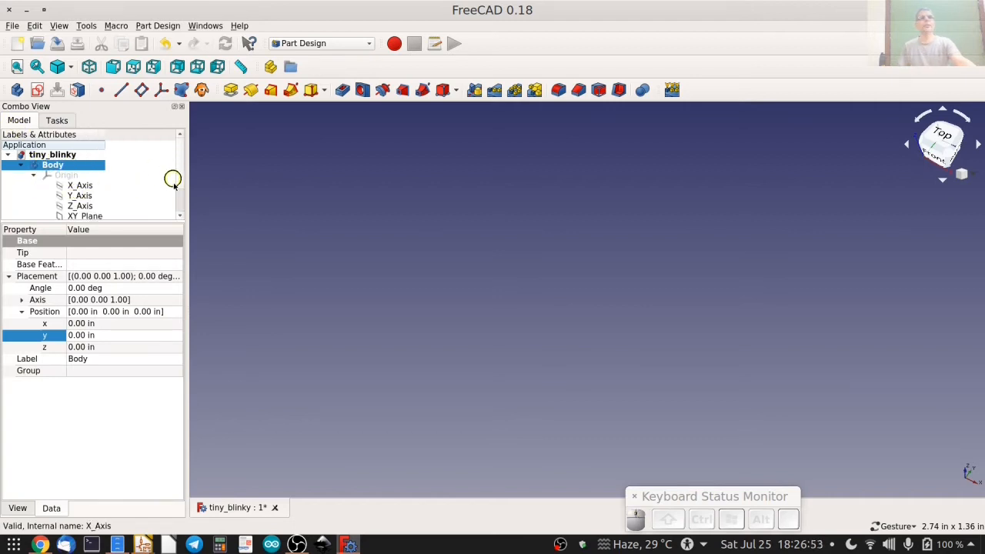
left_click_drag(181, 169, 181, 193)
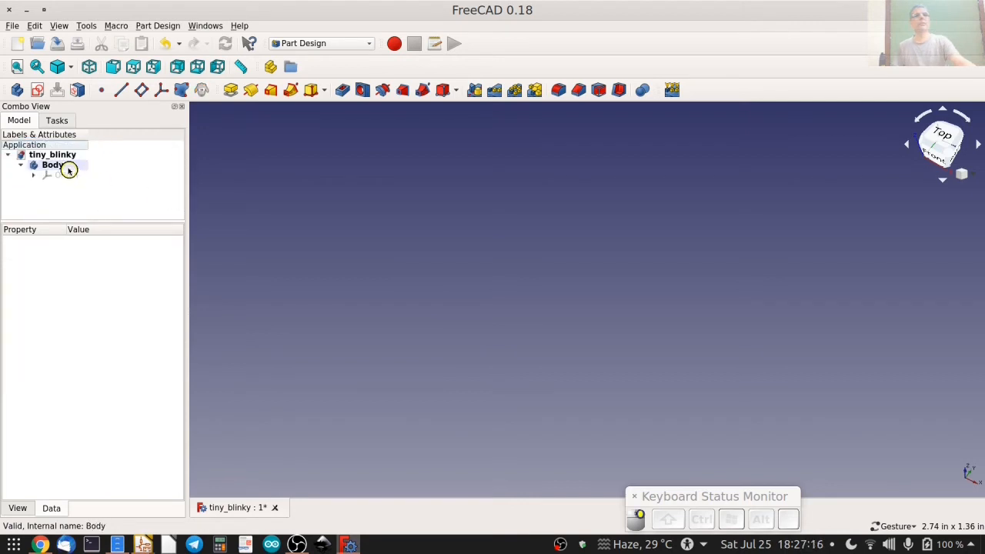
left_click(67, 166)
Create a new sketch in the body on the XY plane.
left_click(56, 119)
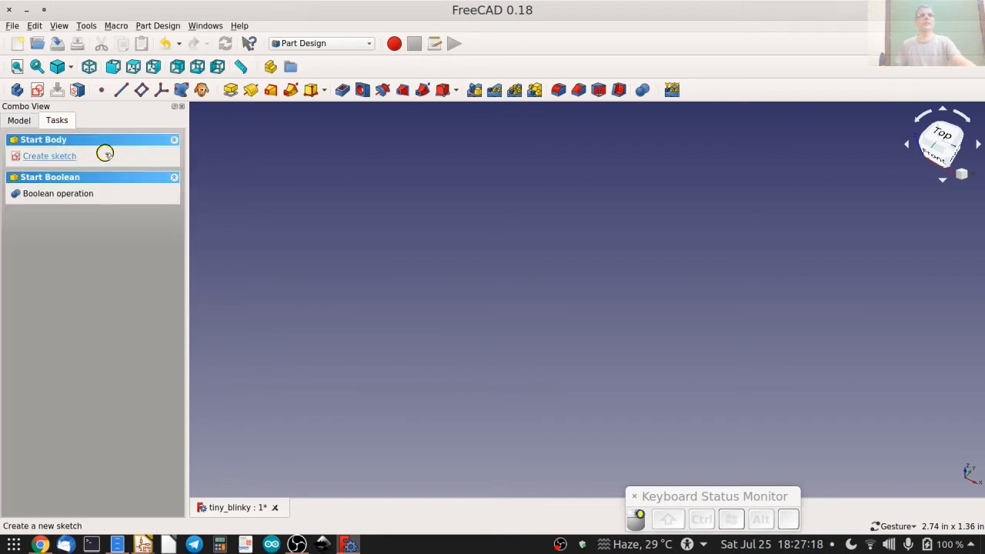
left_click(55, 156)
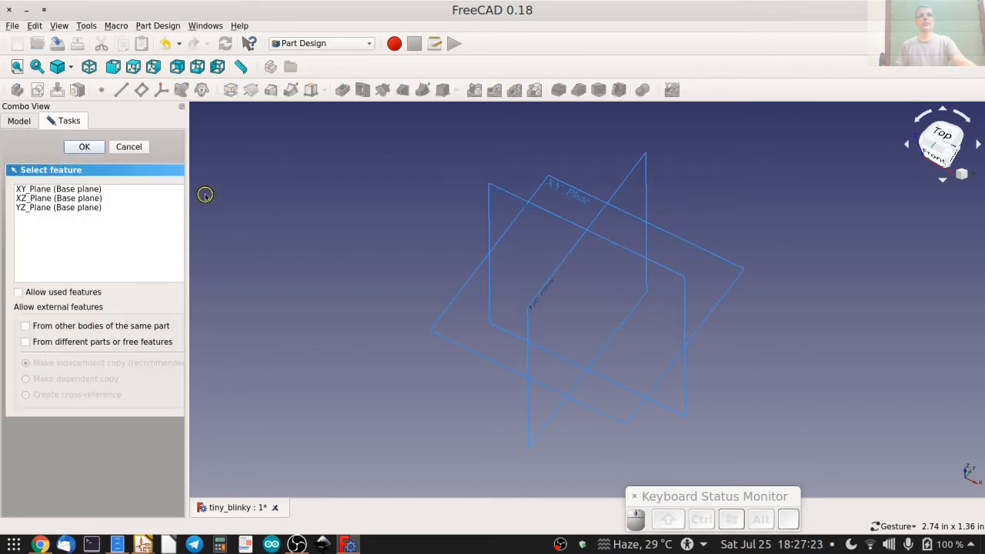
left_click(463, 286)
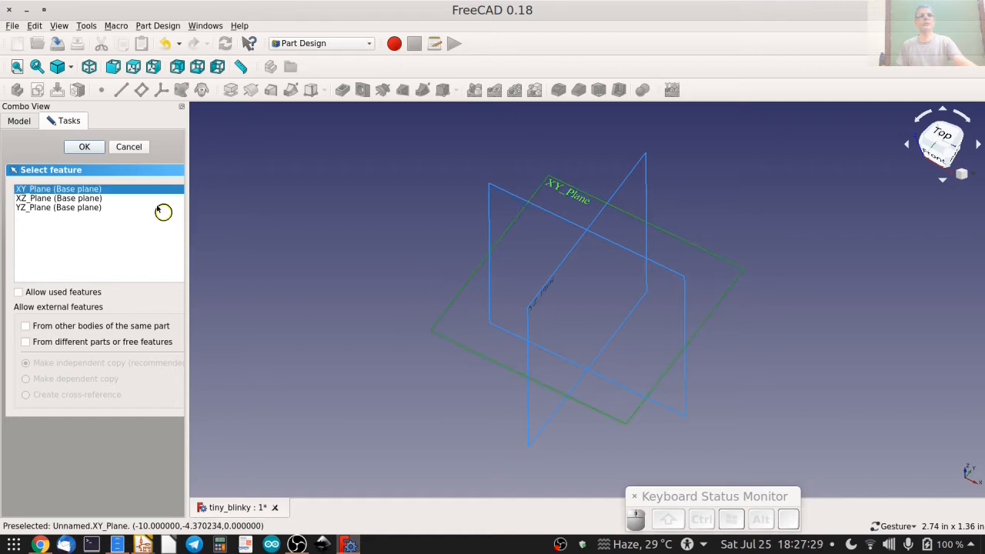
left_click(80, 148)
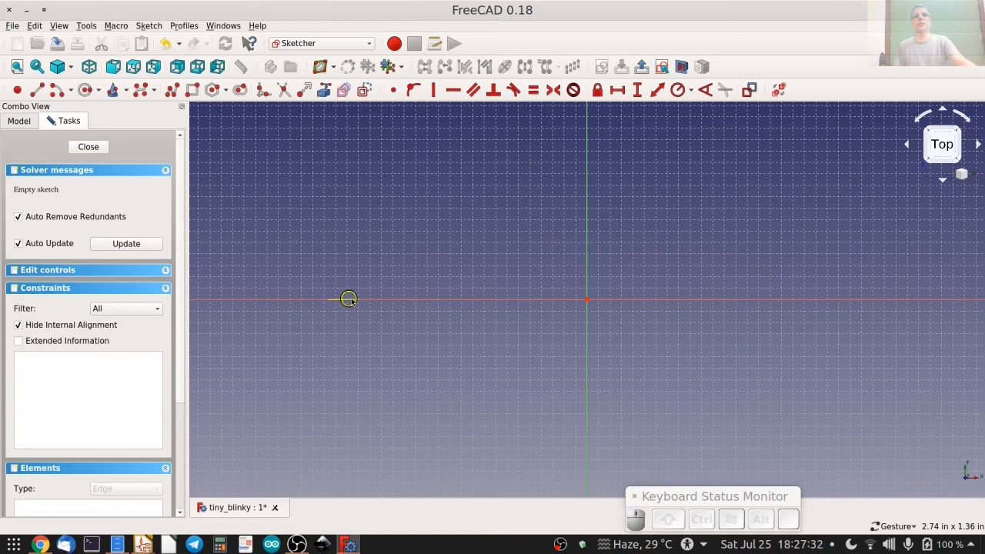
Sketch a rectangle about 1.56 in wide enclosing the sketch origin.
scroll(417, 297, "down", 2)
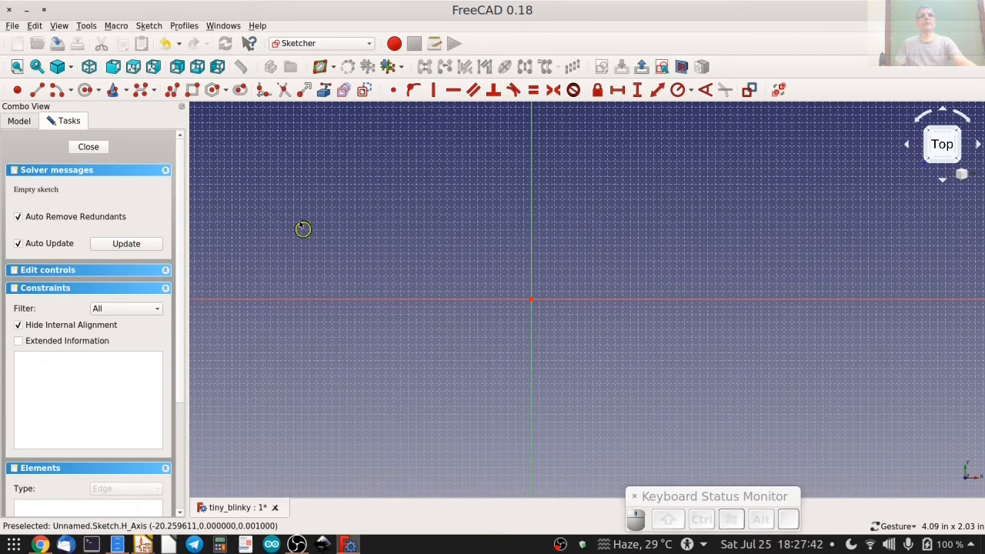
left_click(188, 89)
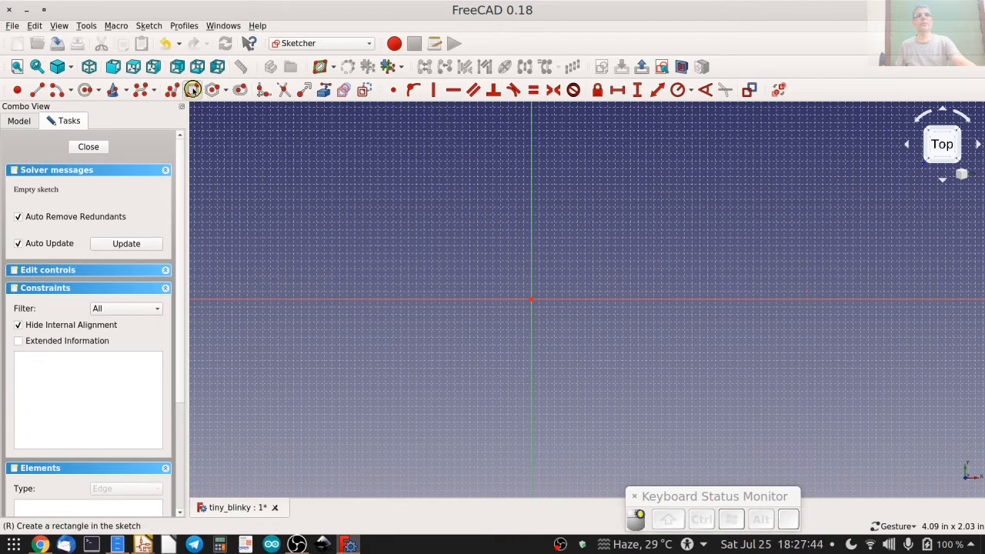
left_click(397, 207)
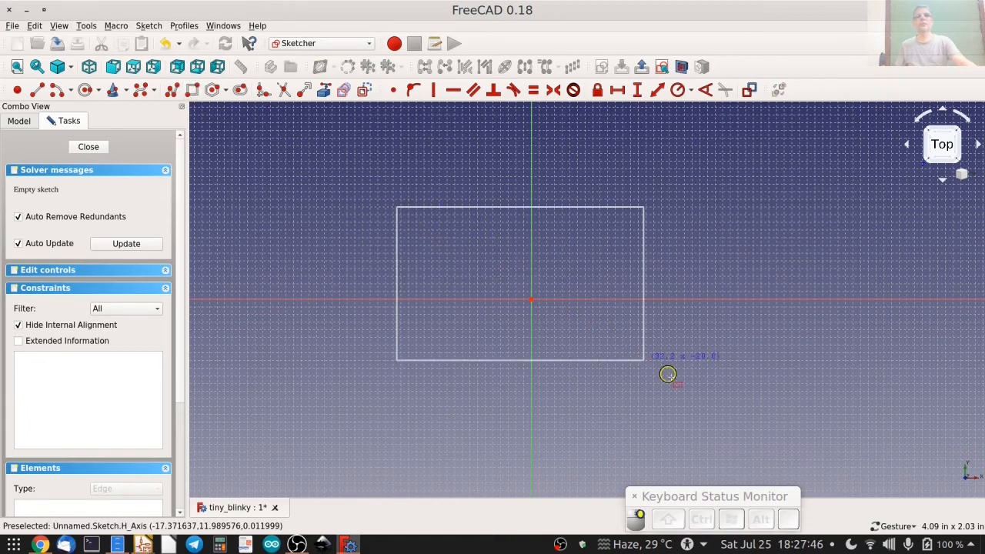
left_click(700, 405)
key("Escape")
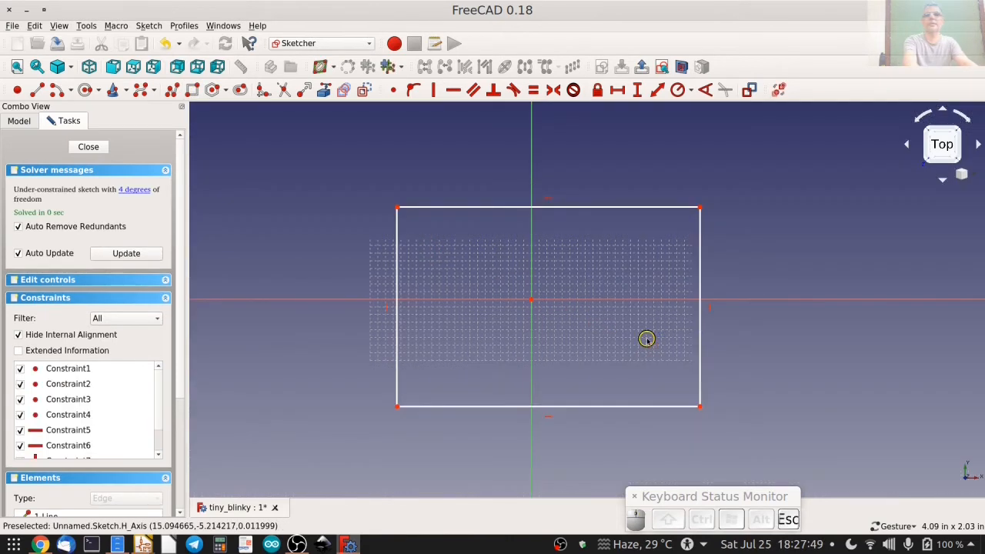
Constrain the rectangle's upper edge to a horizontal length of 2.375 in.
left_click(433, 208)
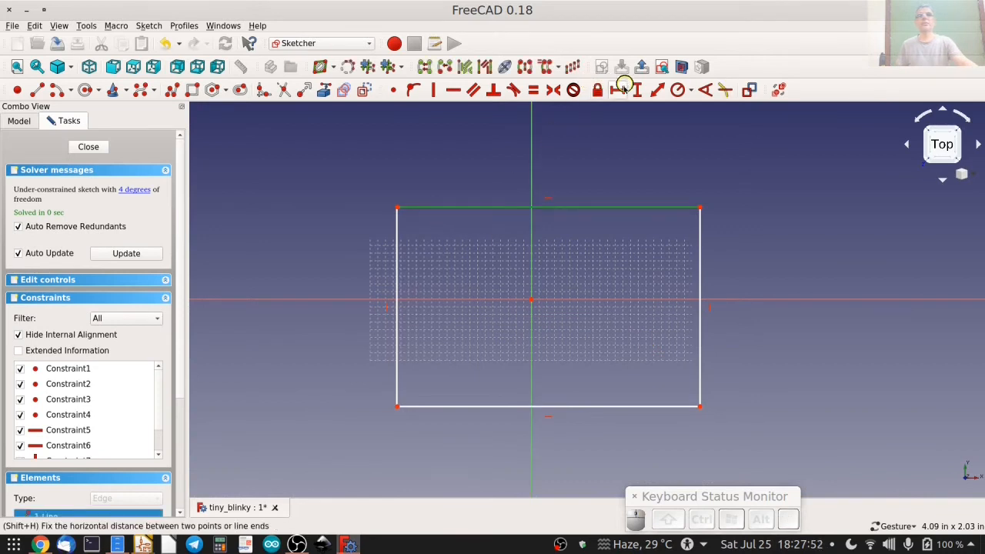
left_click(618, 90)
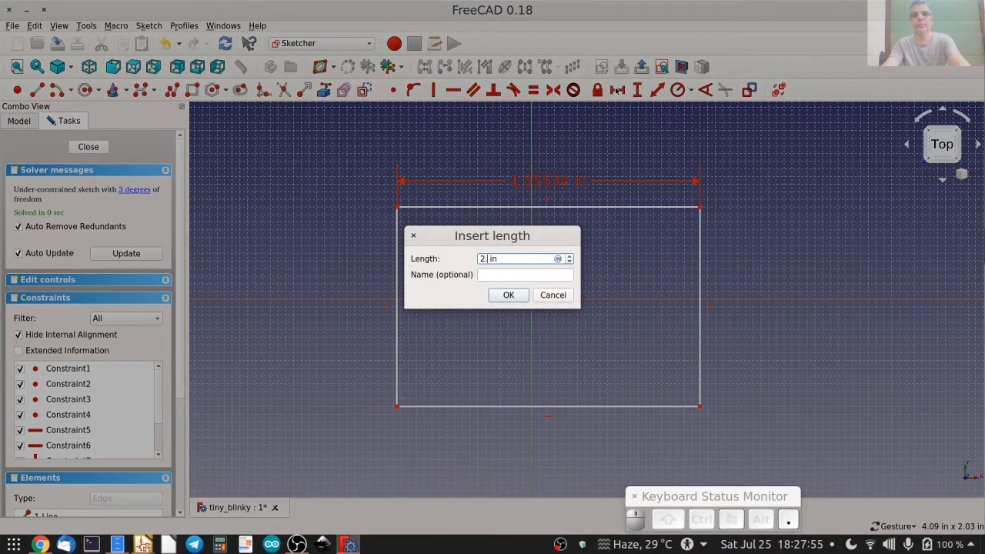
type("2.375")
key("Return")
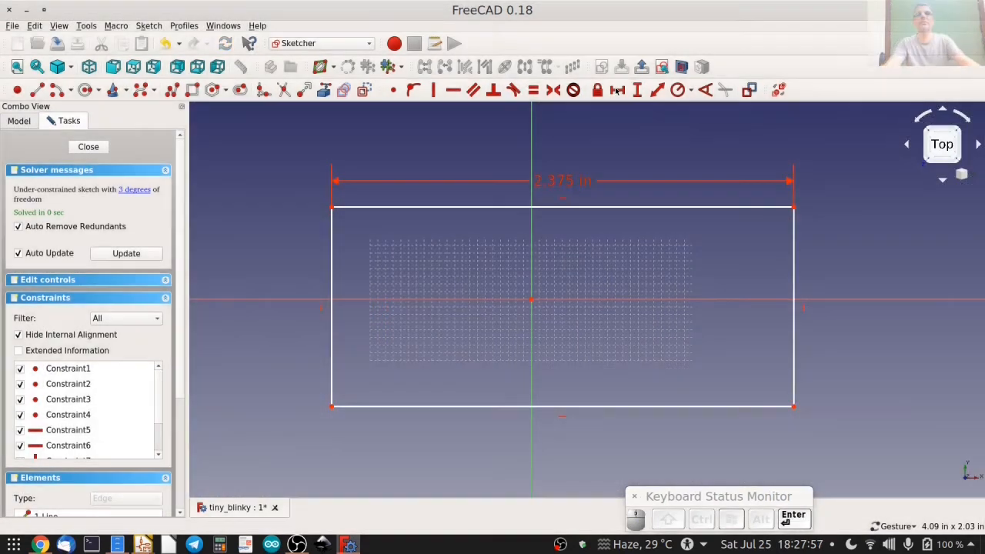
Constrain the rectangle's left edge to a vertical length of 1.8 in.
left_click(331, 268)
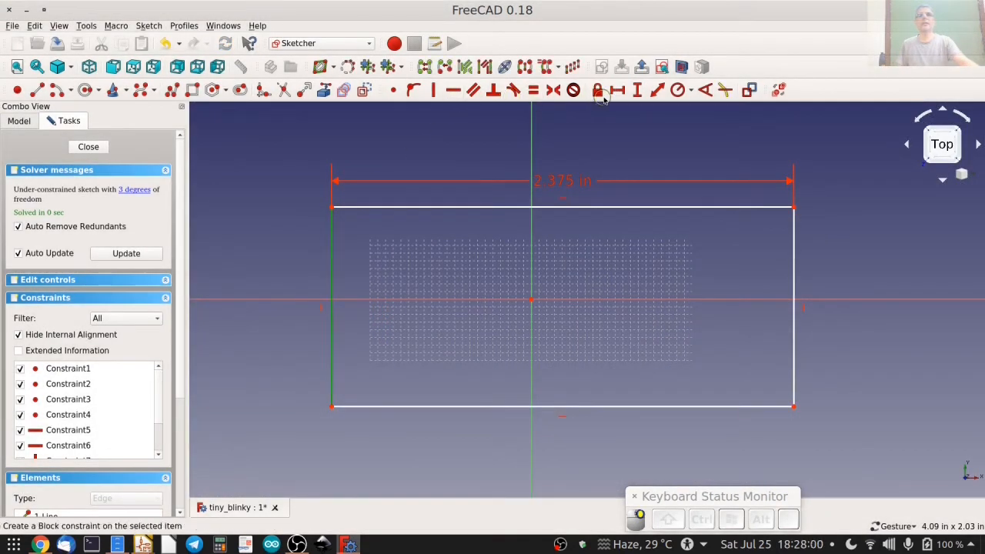
left_click(638, 90)
type("1.8")
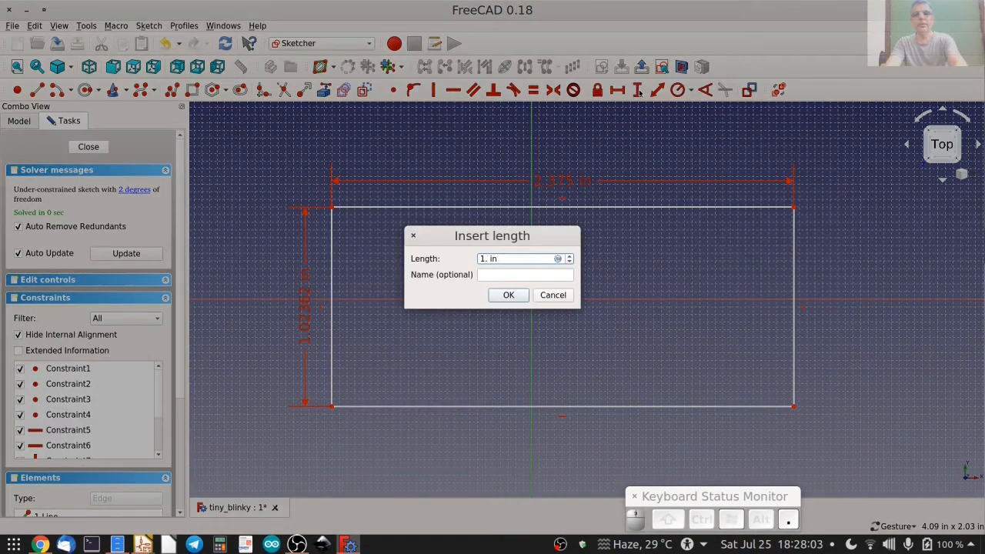
key("Return")
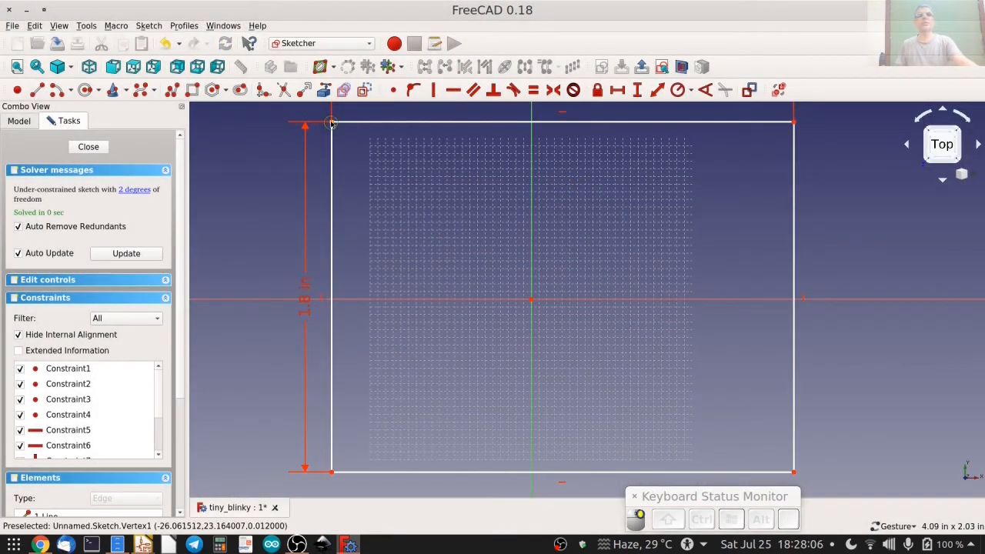
Make the rectangle's upper-left and lower-right corners symmetric about the sketch origin.
left_click(793, 470)
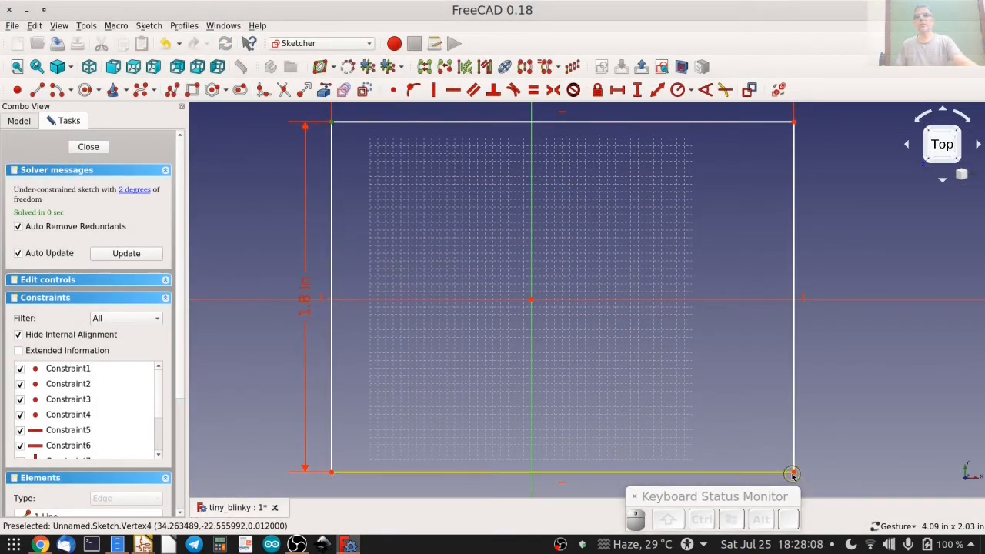
left_click(530, 299)
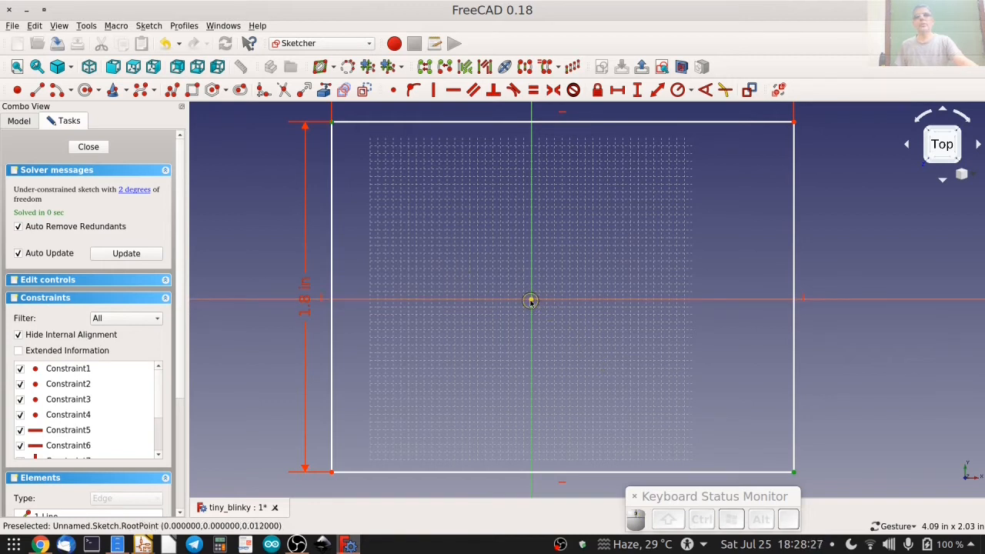
left_click(530, 301)
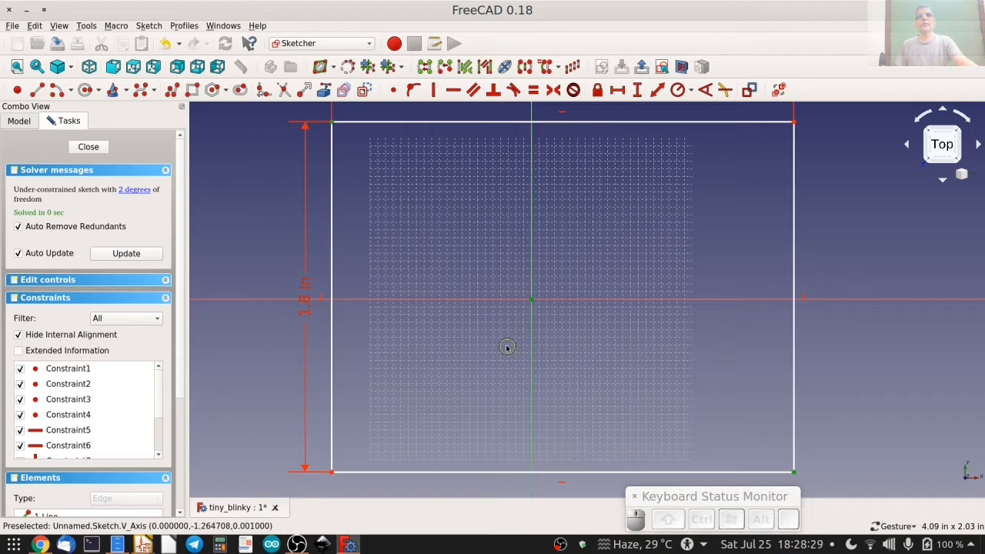
left_click(553, 90)
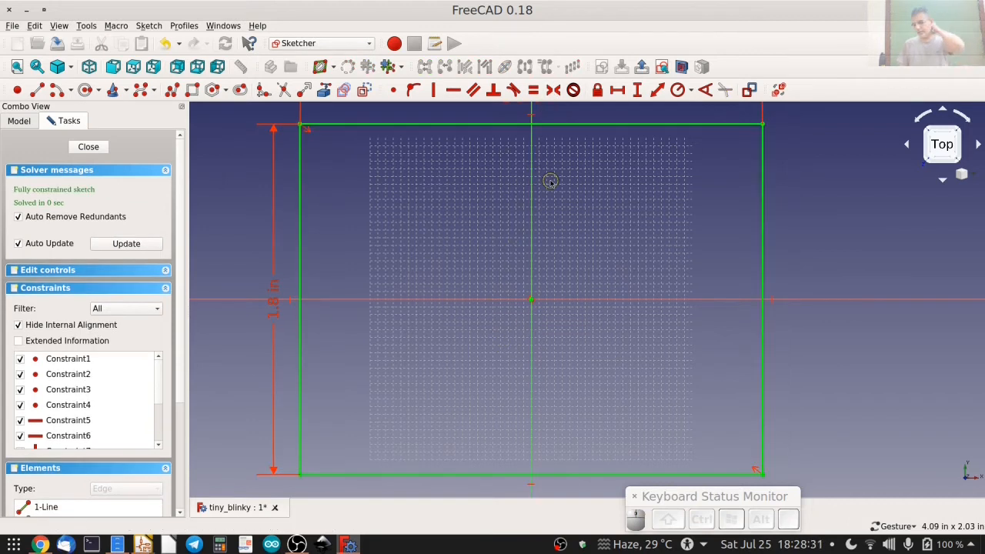
Fillet all four corners of the rectangle with the Sketcher fillet tool.
scroll(538, 255, "down", 2)
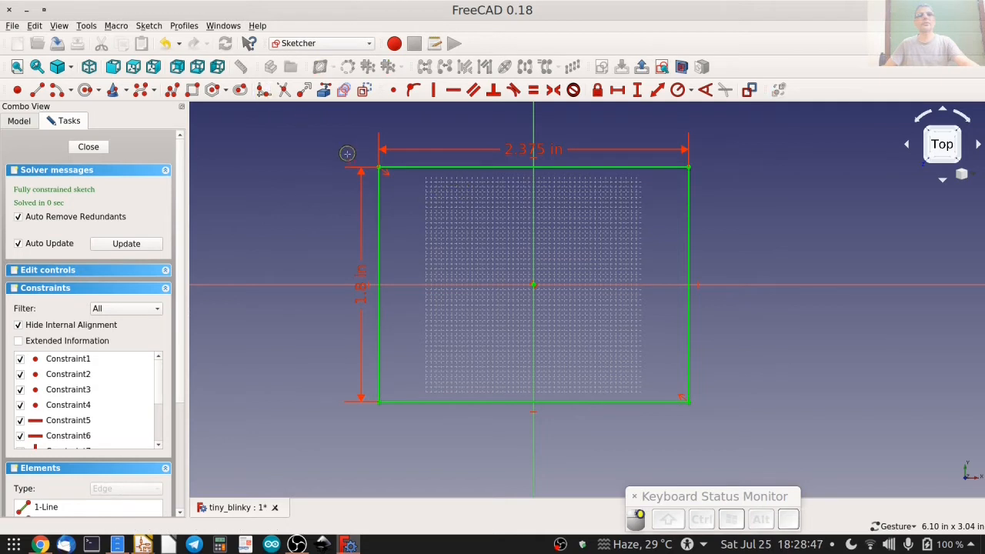
left_click(387, 167)
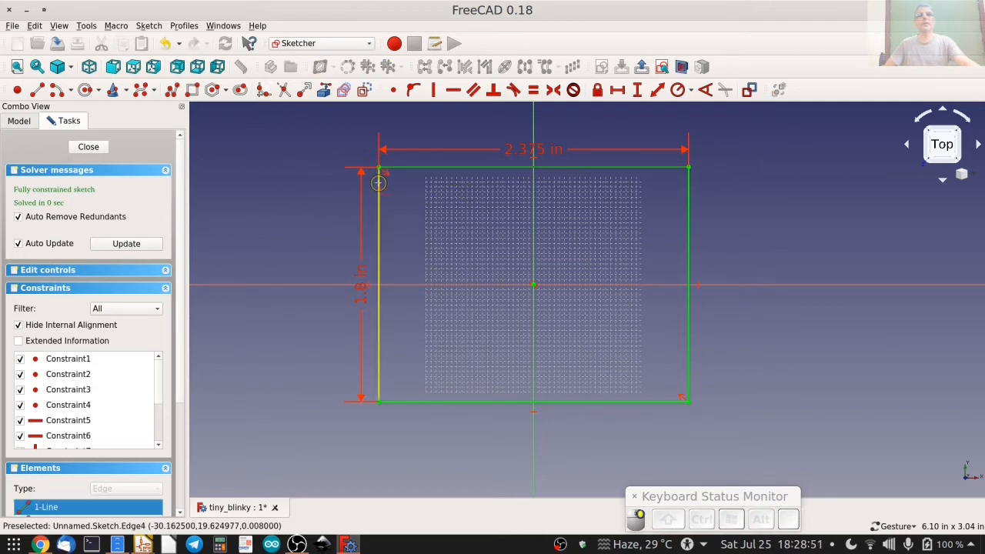
left_click(378, 182)
left_click(668, 168)
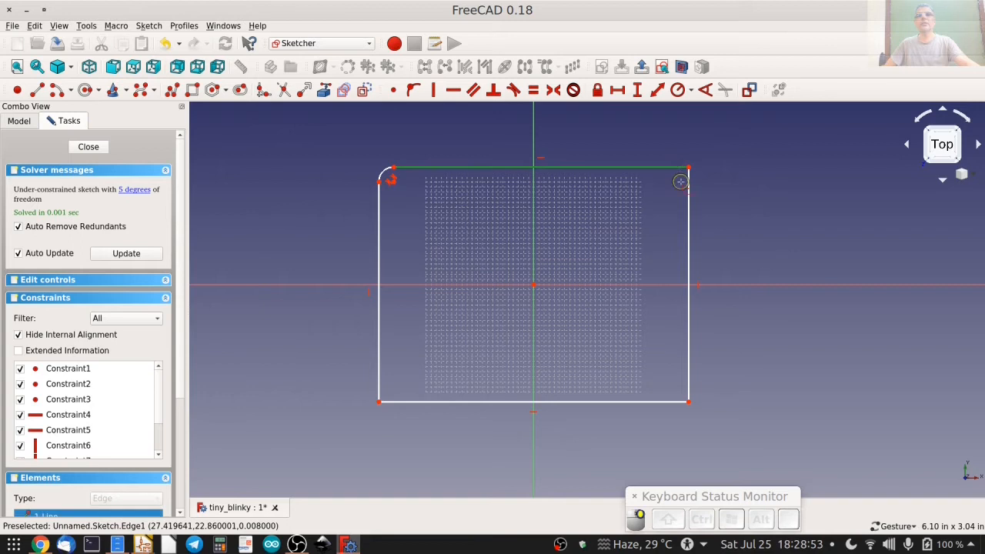
left_click(689, 184)
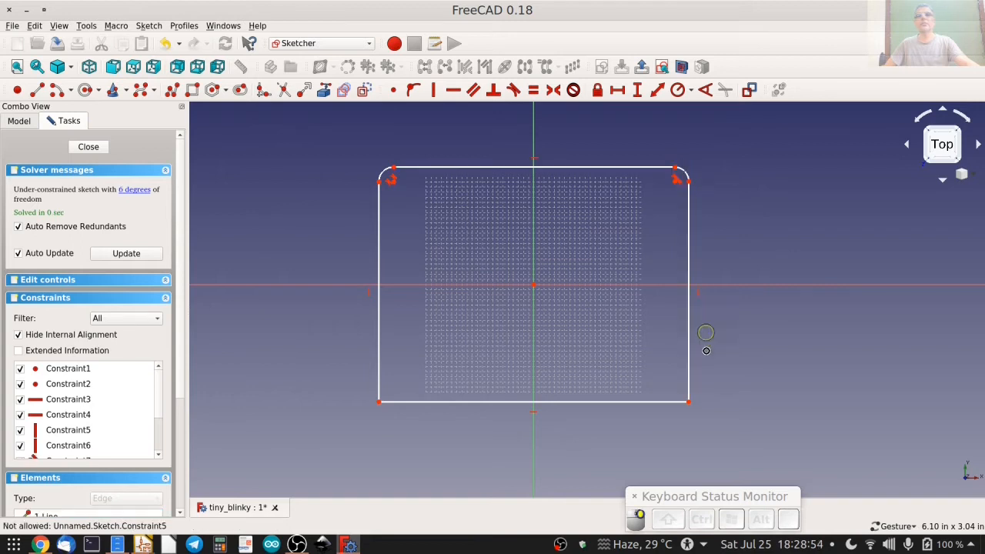
left_click(689, 386)
left_click(493, 400)
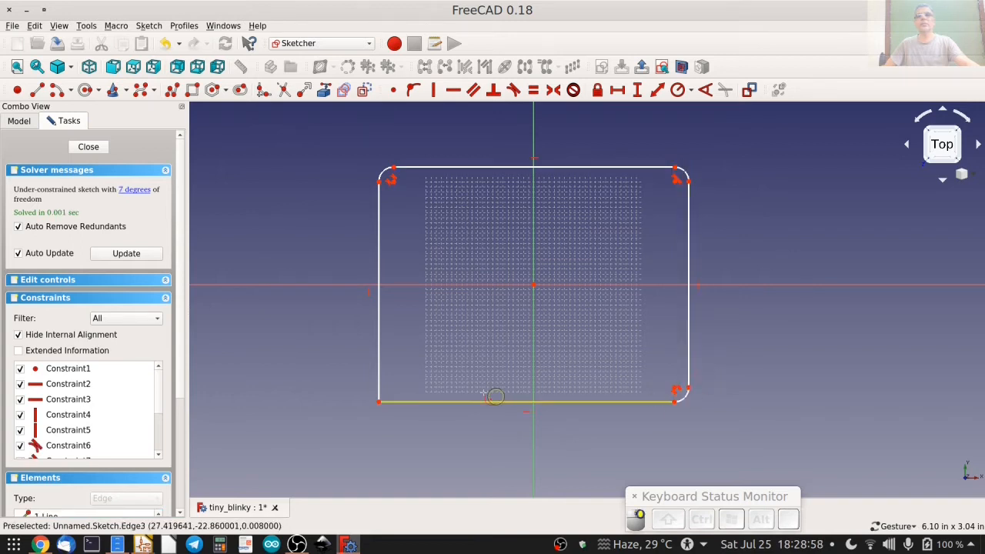
left_click(401, 400)
left_click(377, 385)
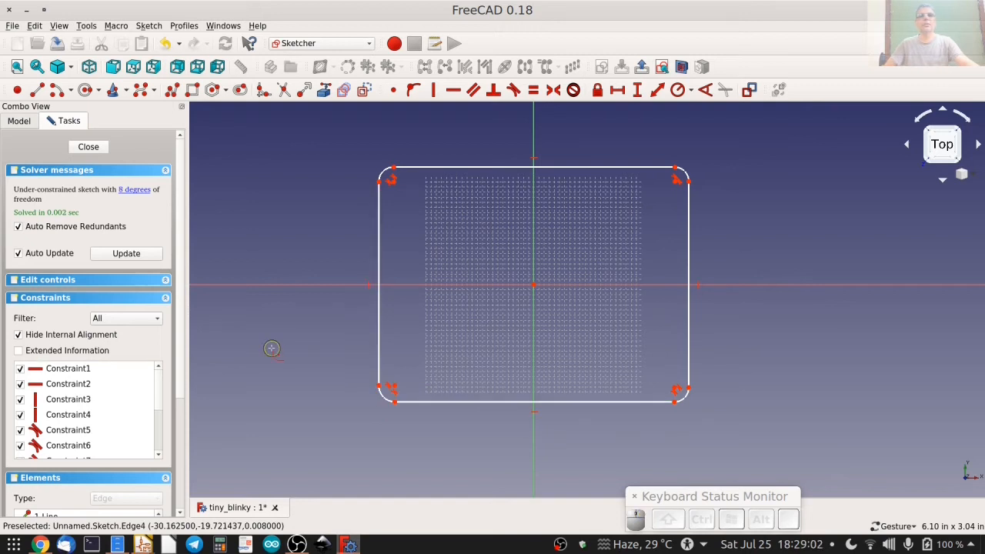
key("Escape")
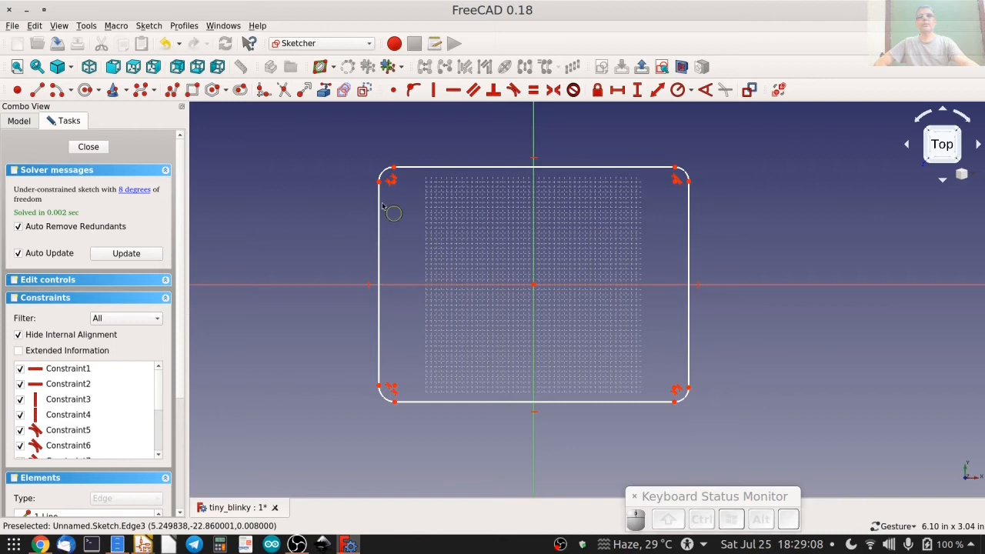
Constrain the four corner arcs to share an equal radius of 0.16 in.
left_click(387, 172)
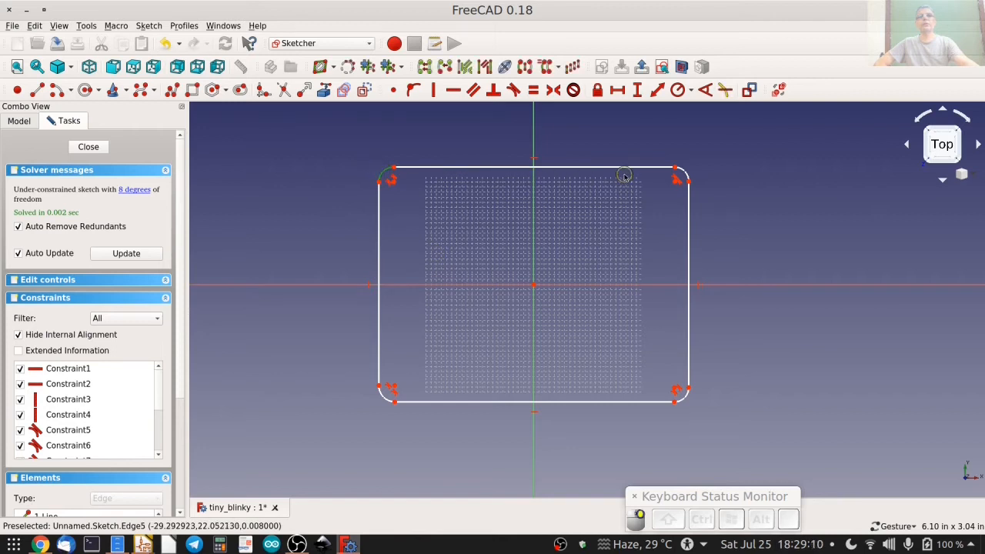
left_click(687, 172)
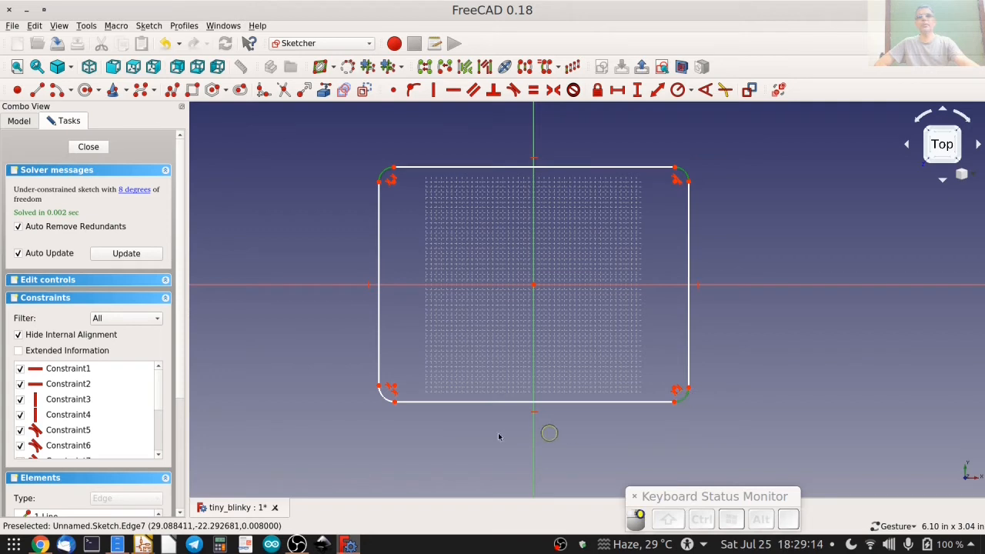
left_click(385, 395)
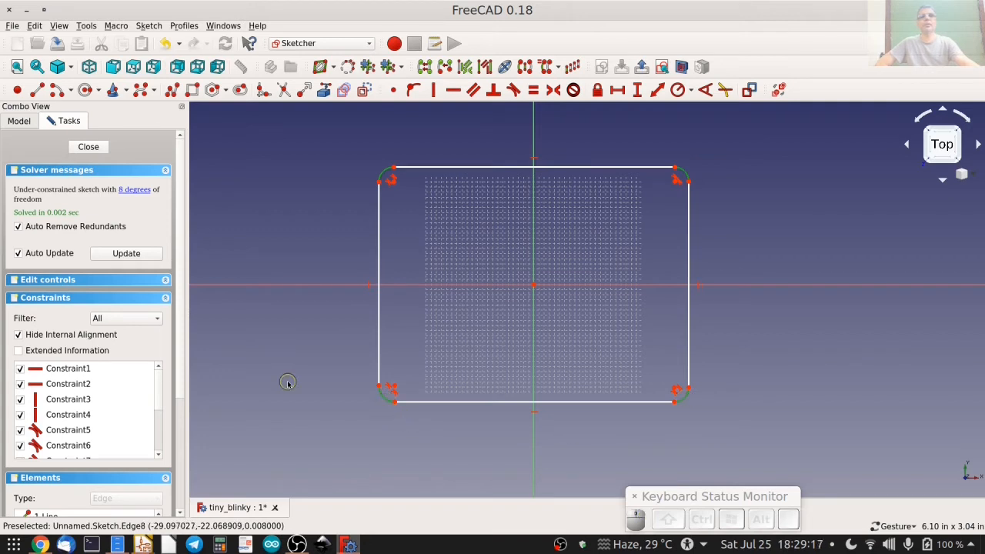
left_click(691, 91)
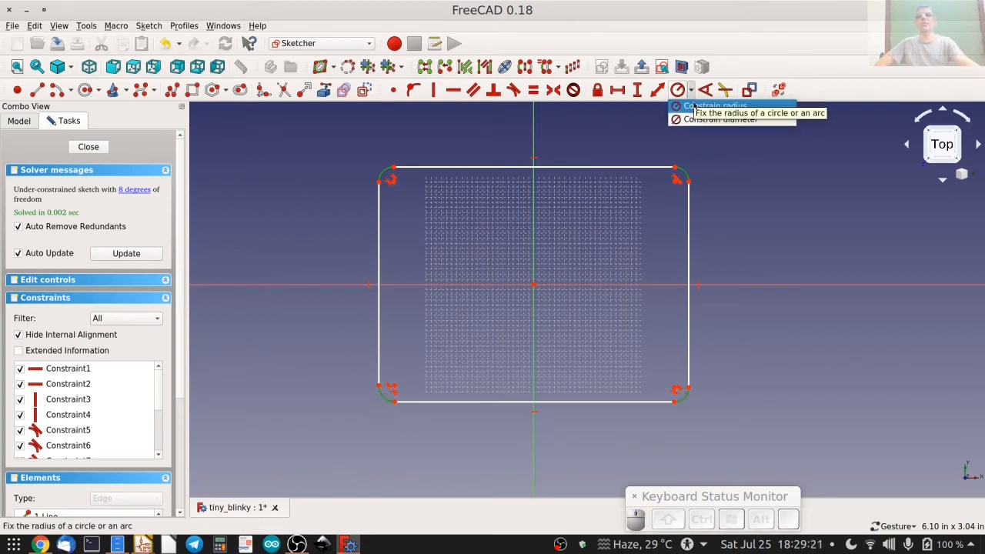
left_click(708, 106)
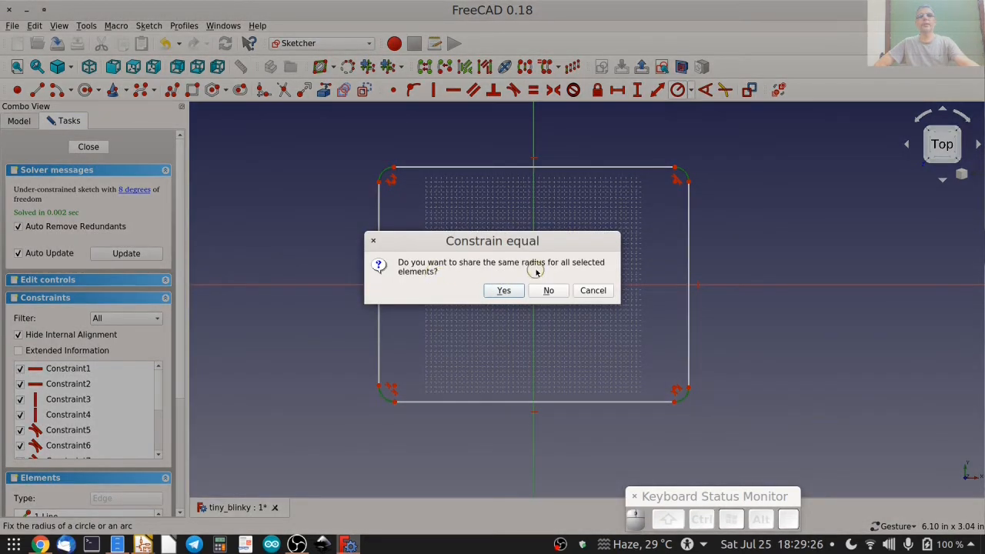
left_click(505, 293)
left_click(491, 258)
key("Left")
key("shift+Right")
key("shift+Right")
type("01")
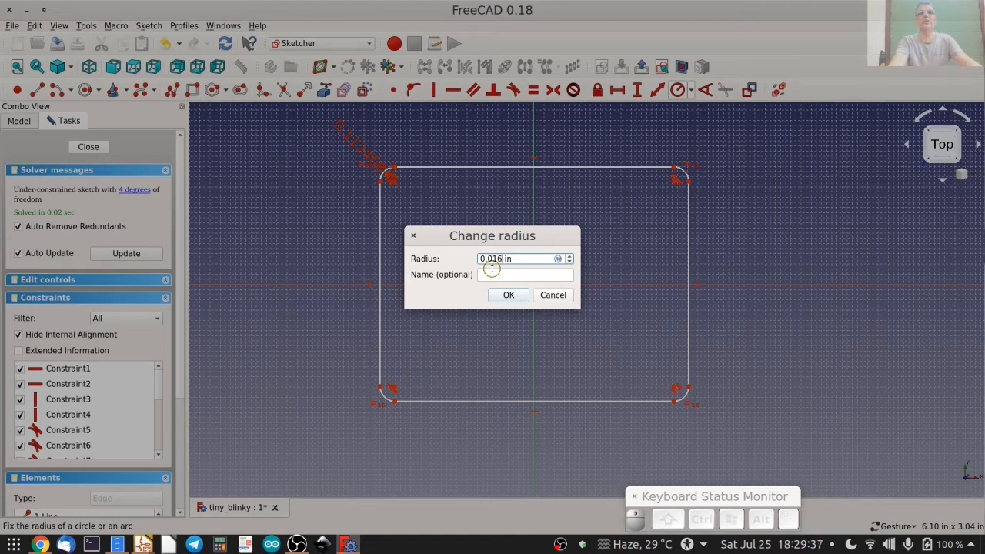
key("Return")
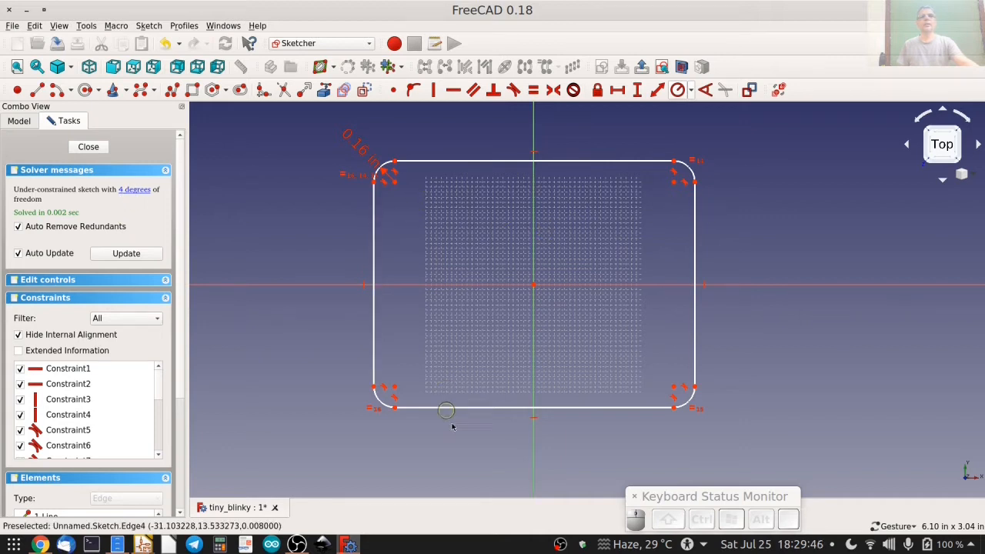
Constrain the horizontal distance between the upper corner arcs' outer end points to 2.375 in.
left_click(374, 184)
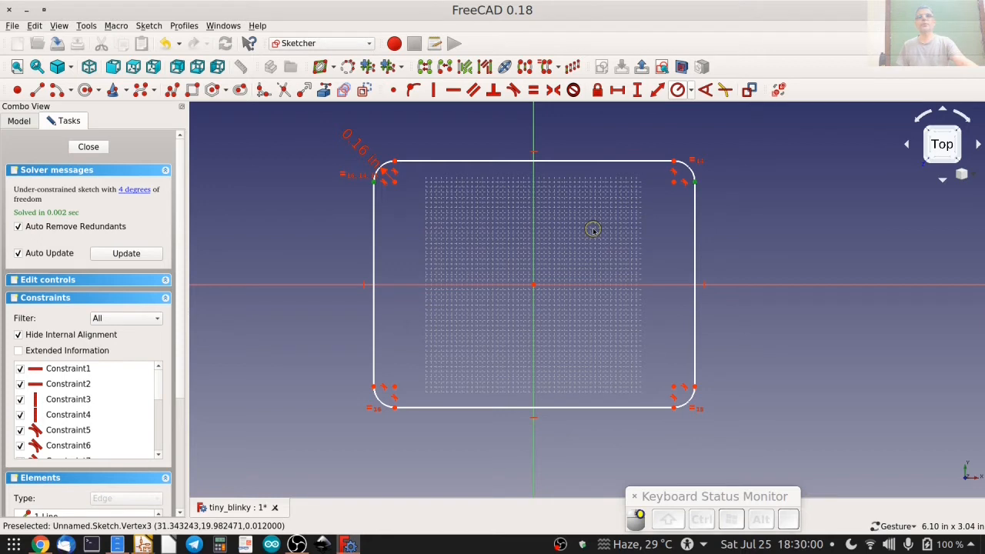
left_click(618, 90)
type("2.")
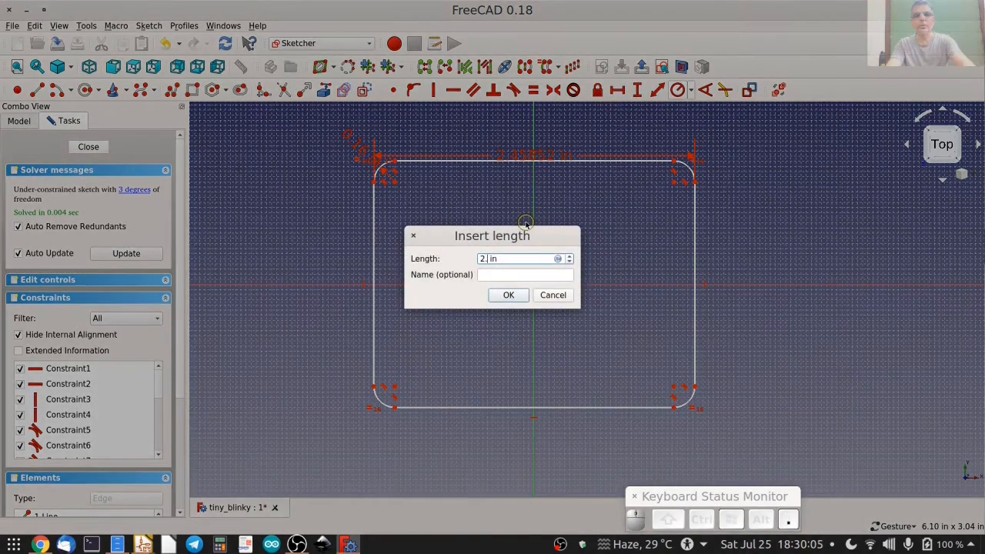
type("375")
key("Return")
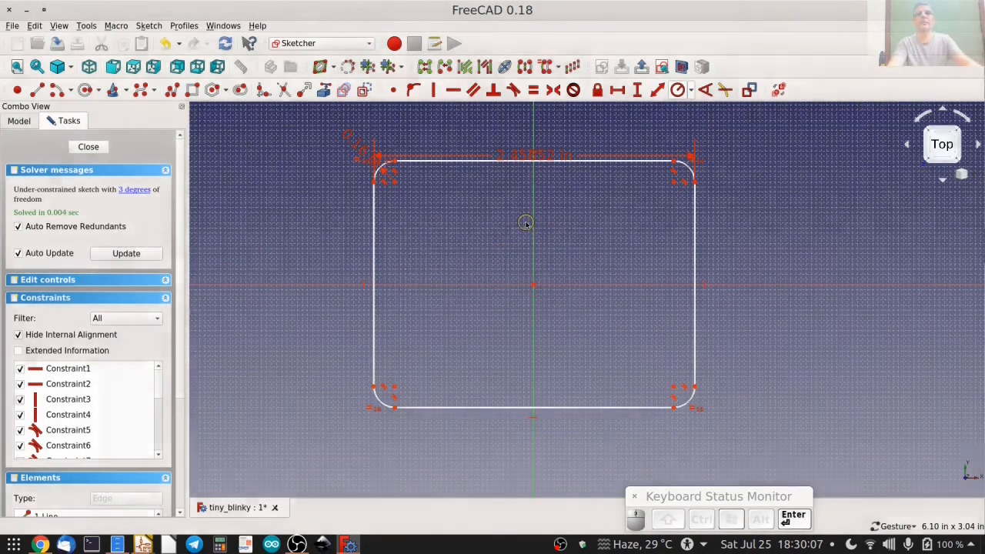
Constrain the vertical distance between the left ends of the outline's upper and lower edges to 1.8 in.
left_click(396, 162)
left_click(395, 407)
left_click(637, 90)
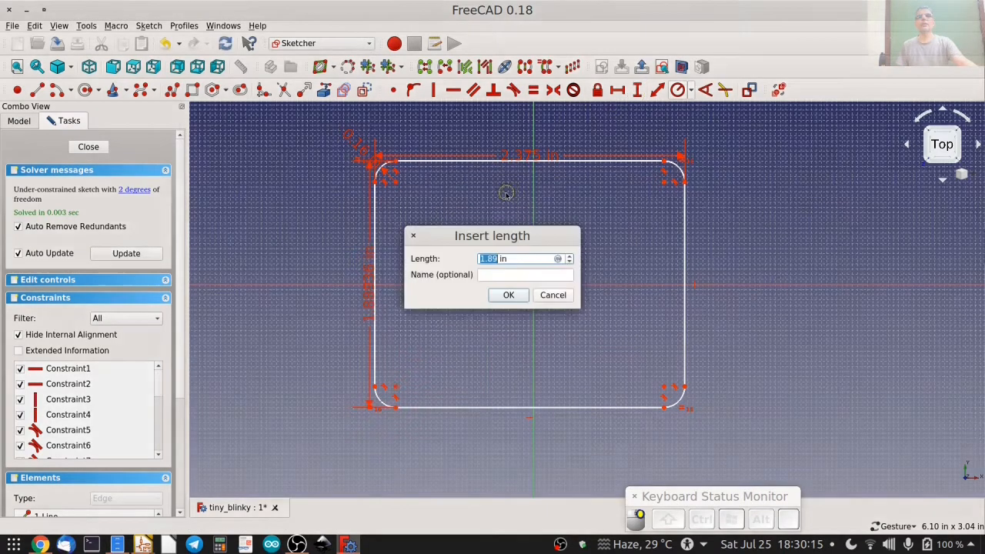
type("1.8")
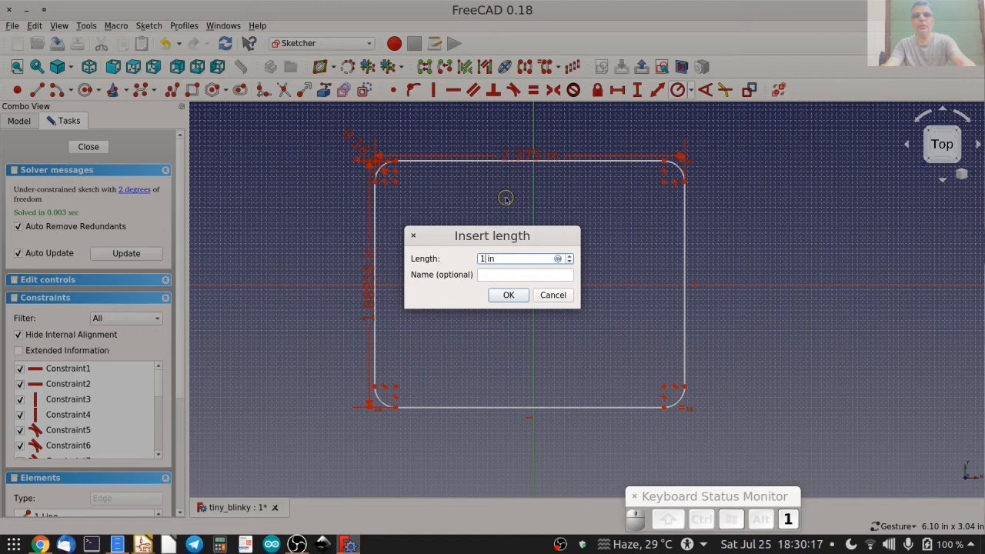
key("Return")
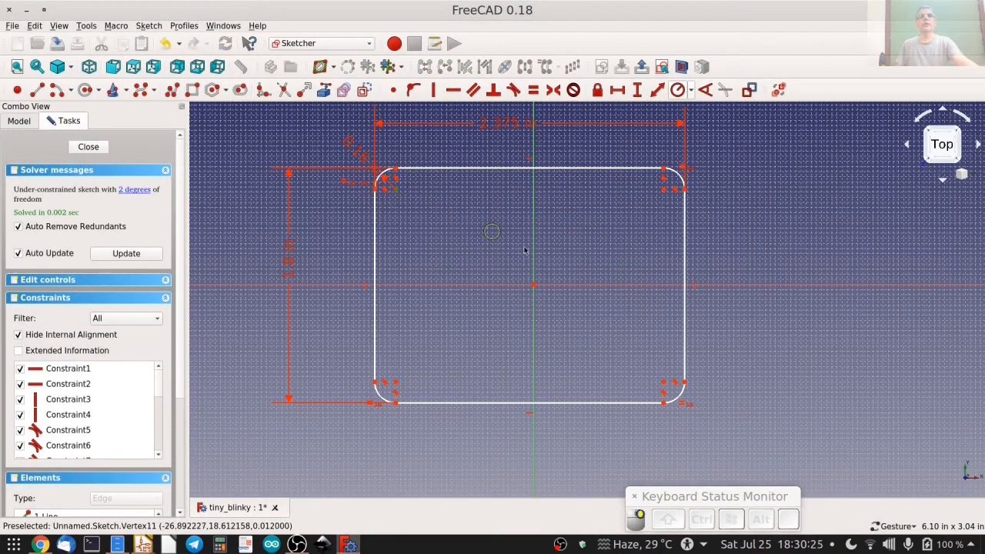
Make the upper-left and lower-right fillet centres symmetric about the sketch origin and close the sketch.
left_click(663, 382)
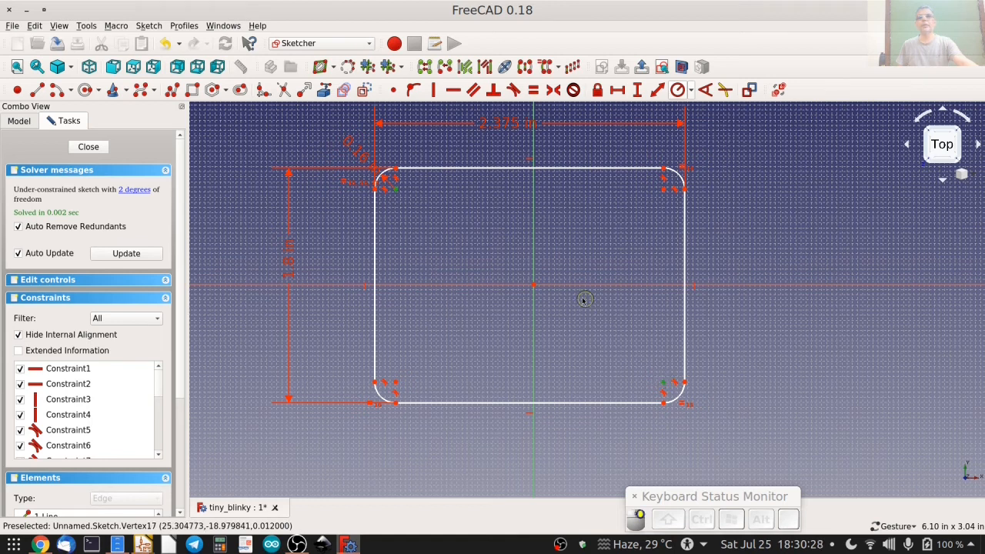
left_click(534, 286)
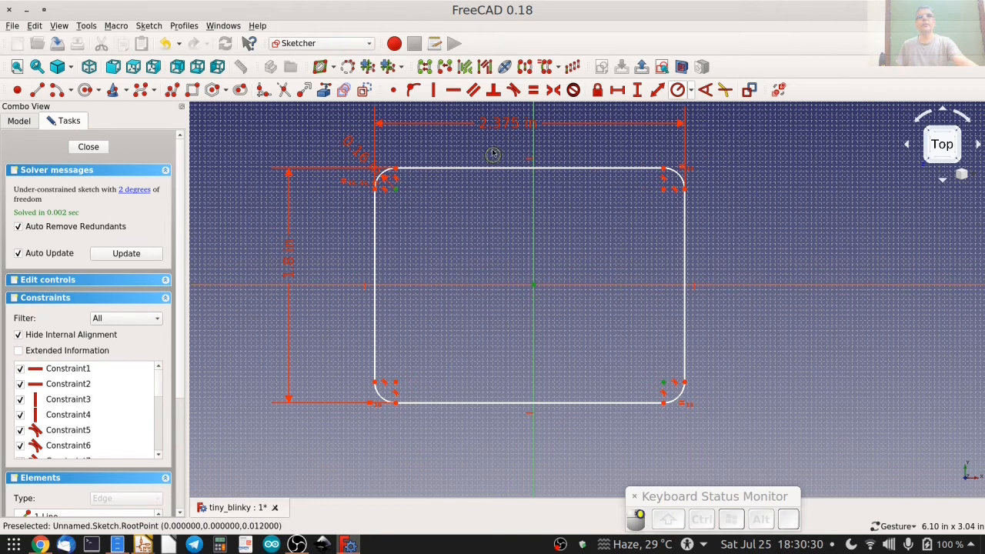
left_click(551, 92)
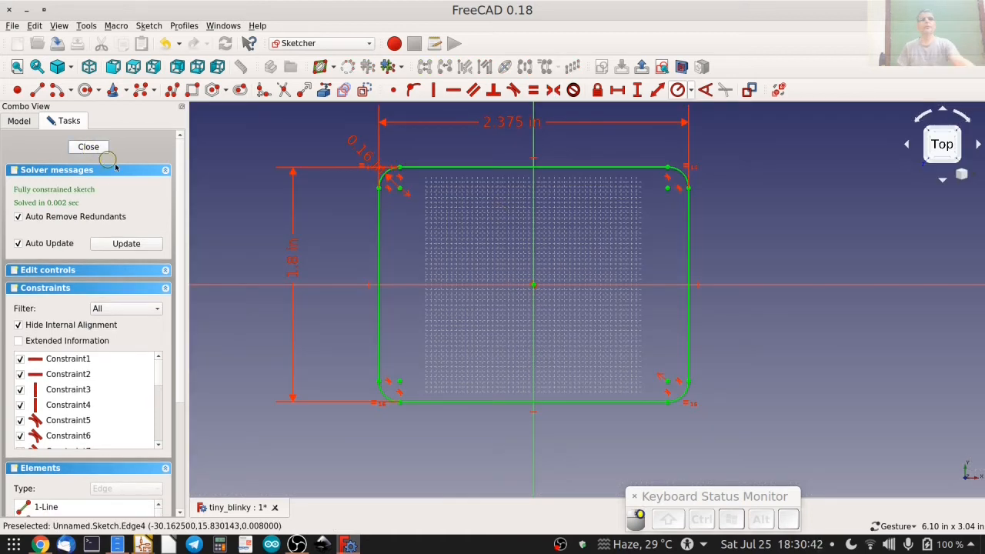
left_click(88, 146)
Pad the rounded rectangle sketch with a length of 0.25 in.
scroll(409, 313, "down", 6)
mouse_move(469, 334)
left_mouse_down()
mouse_move(429, 248)
mouse_move(533, 289)
left_mouse_up()
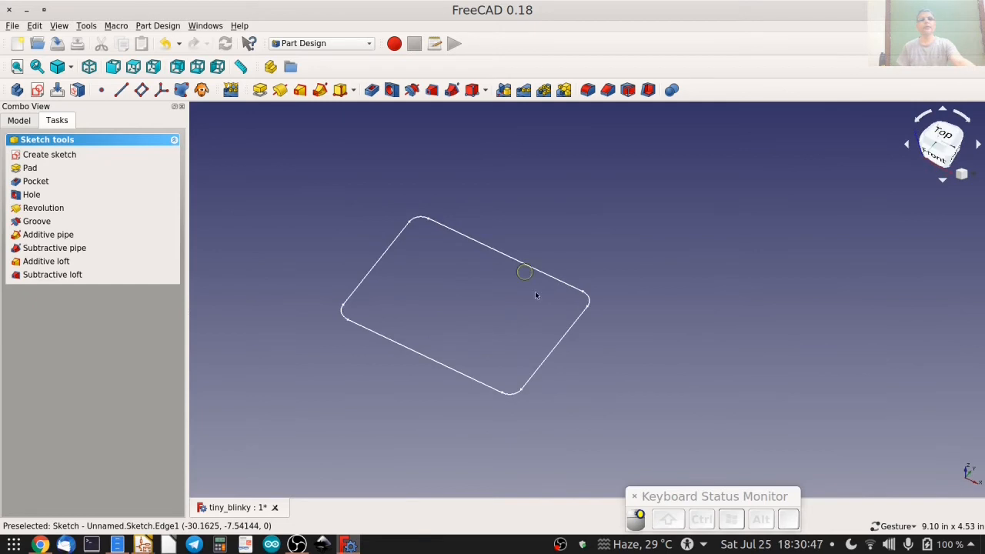
left_click(28, 169)
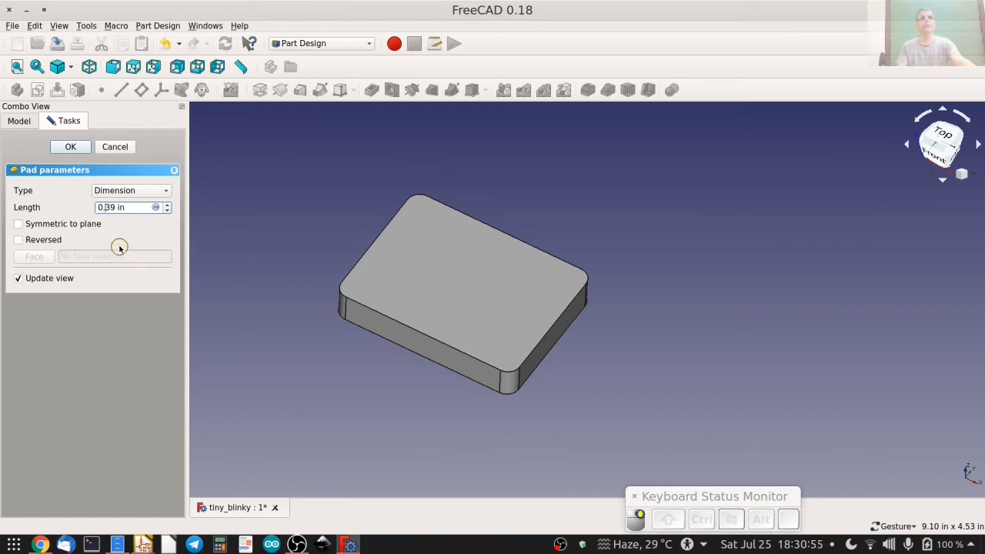
key("shift+Right")
type("25")
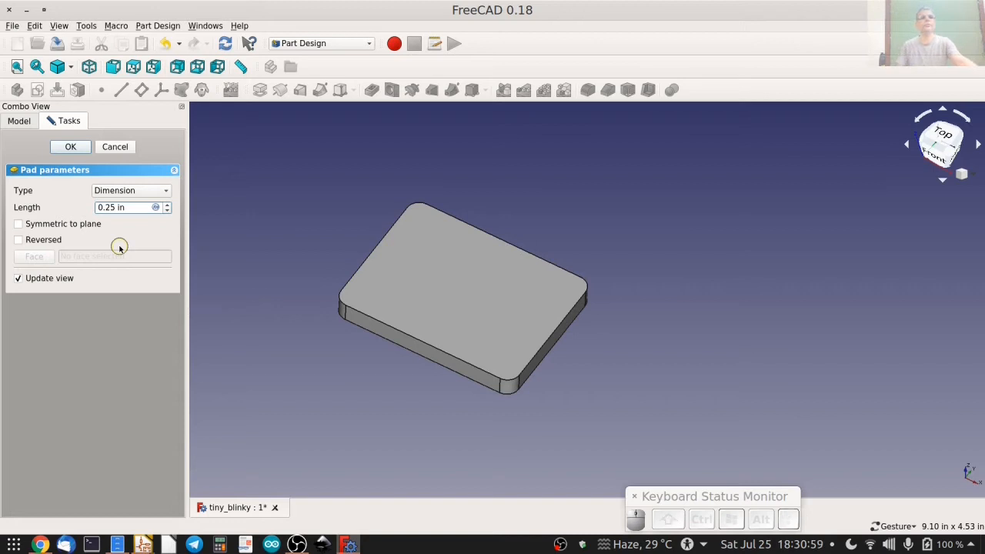
Try the pad's Reversed and Symmetric to plane options, leaving both off.
left_click(29, 240)
left_click(34, 224)
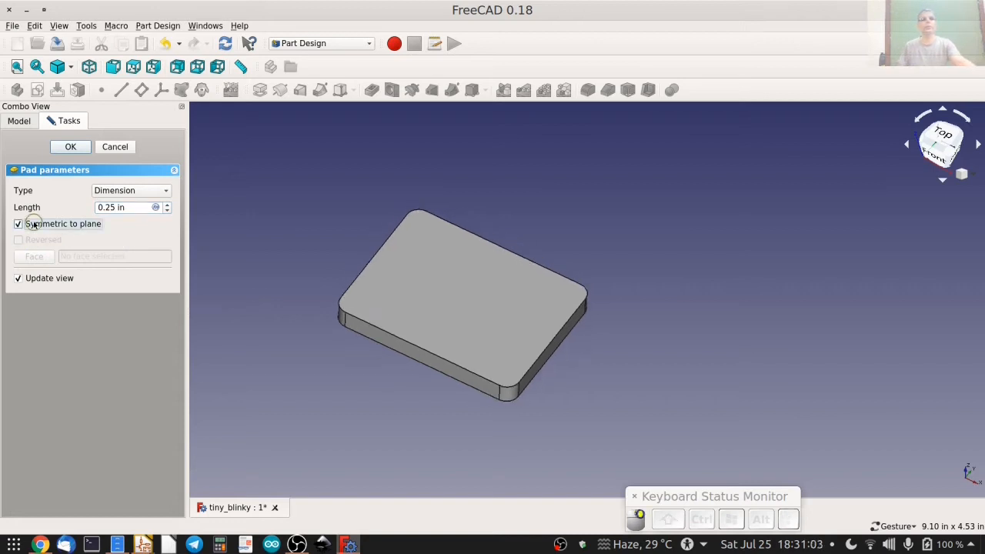
left_click(34, 224)
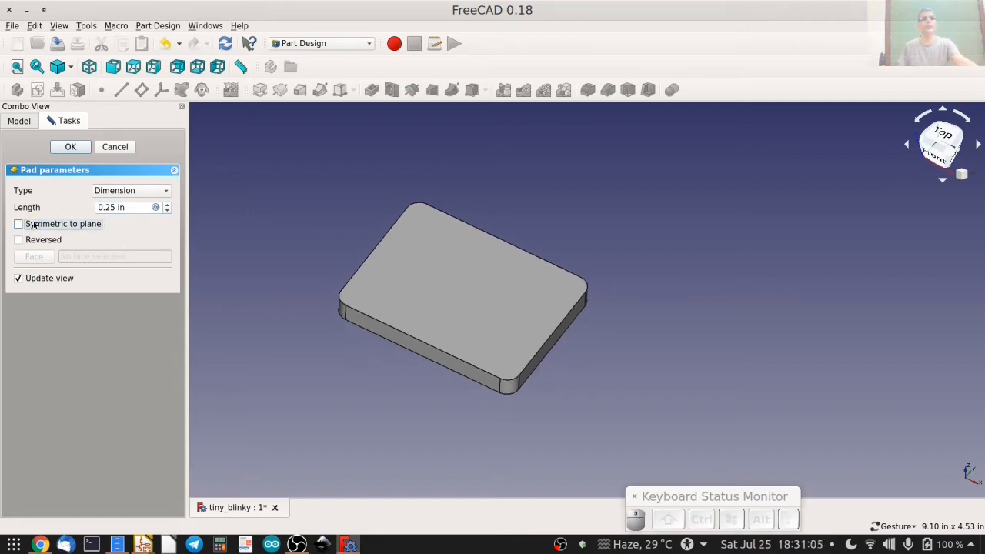
Accept the 0.25 in pad and create a new sketch on the plate's top face.
left_click(69, 147)
right_click_drag(310, 214, 396, 208)
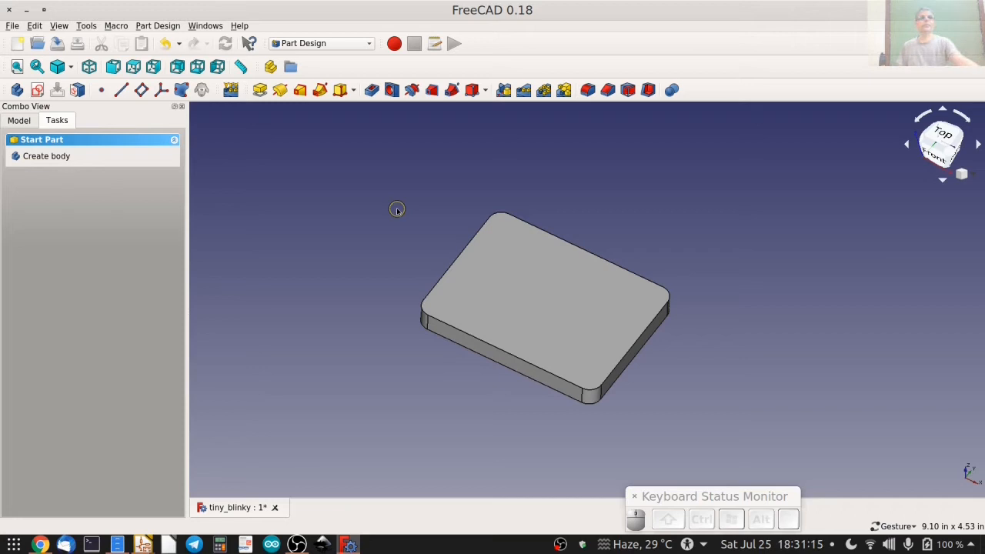
left_click(545, 261)
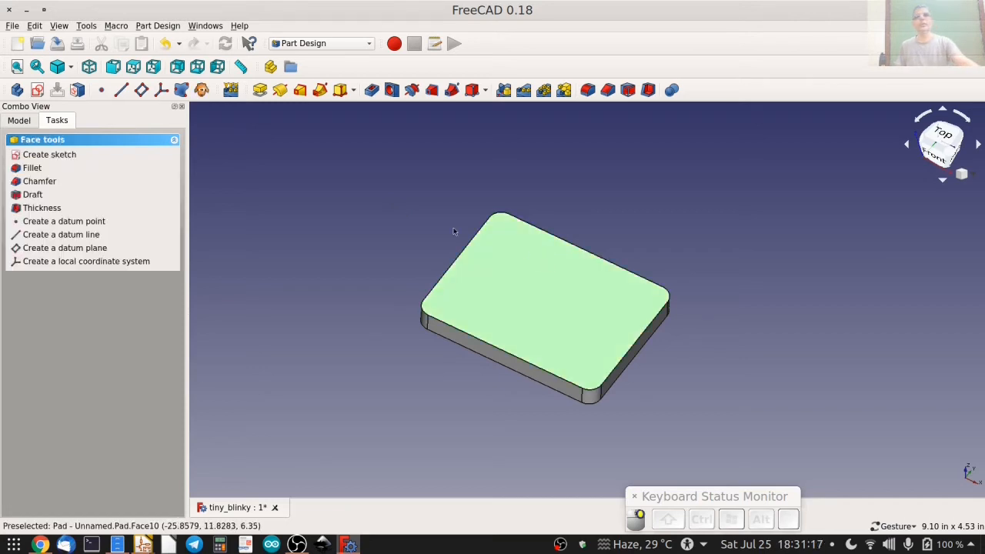
left_click(47, 154)
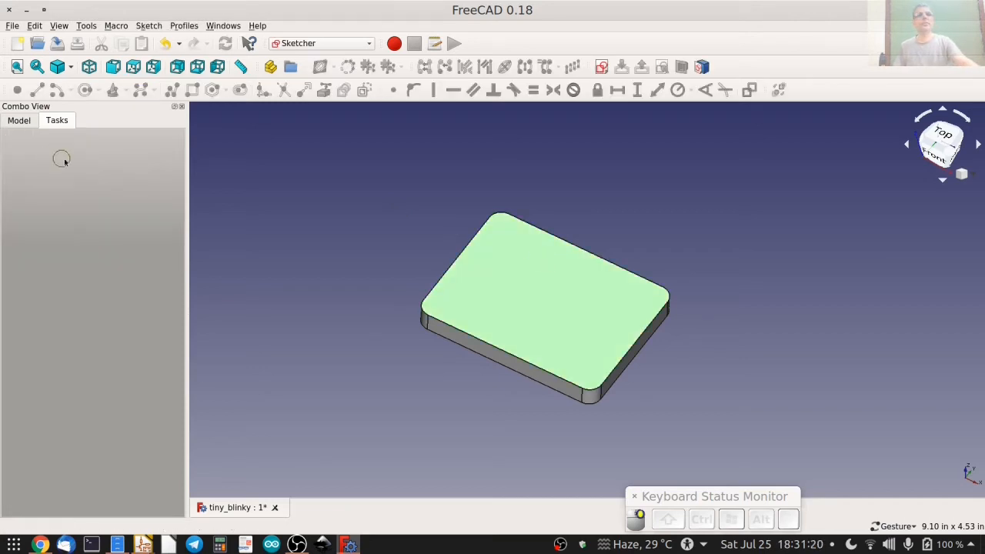
Set the draw style to Wireframe so that the new sketch can be drawn over the plate's outline.
left_click(192, 90)
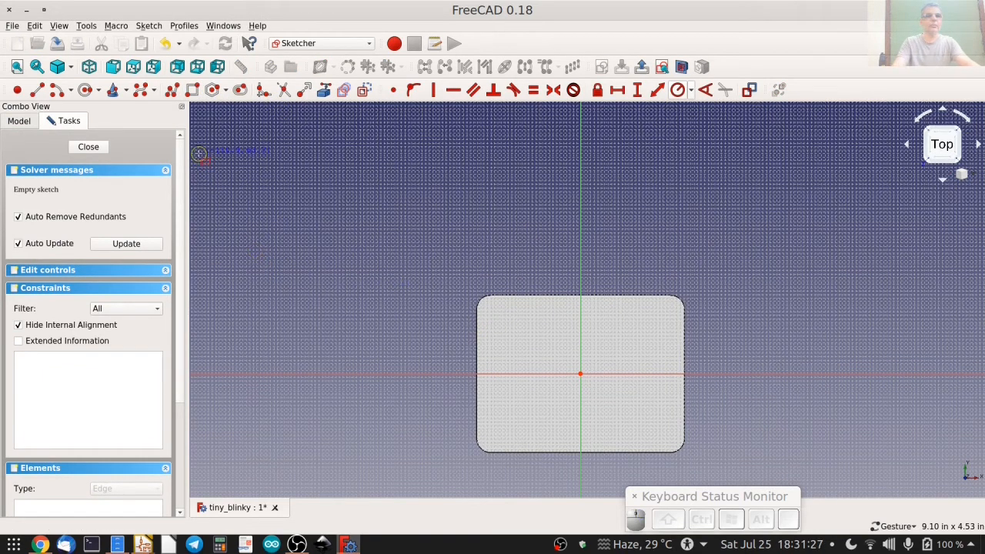
left_click(173, 90)
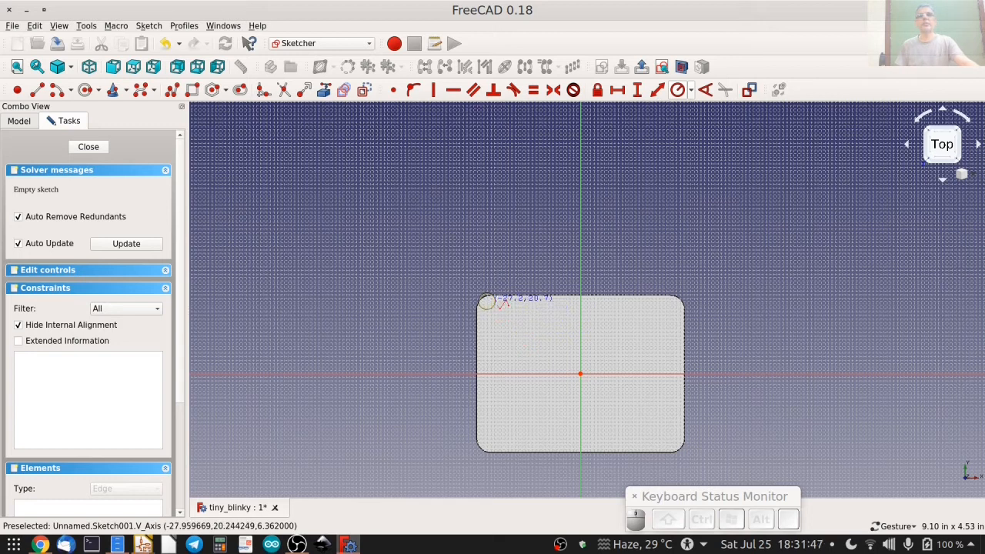
scroll(548, 300, "up", 4)
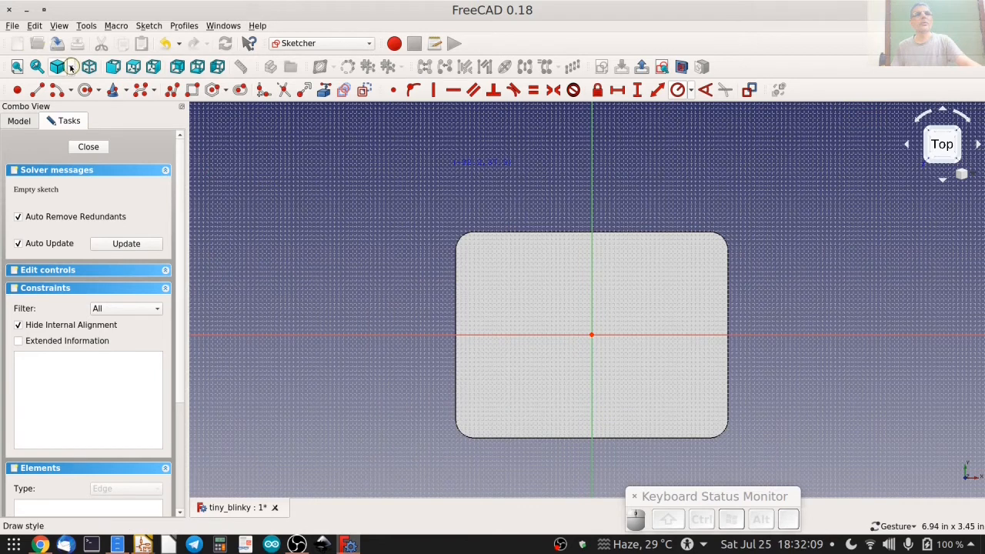
left_click(68, 66)
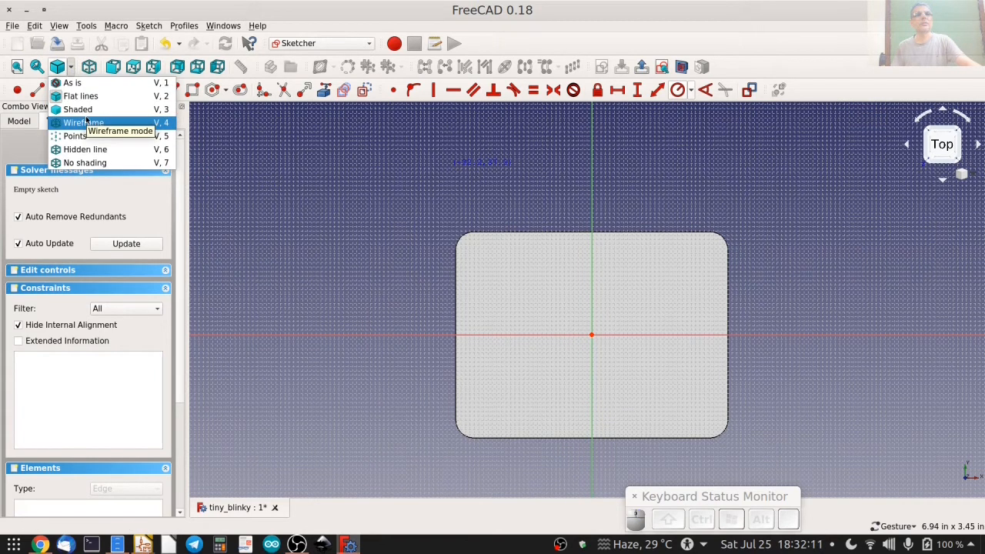
left_click(83, 123)
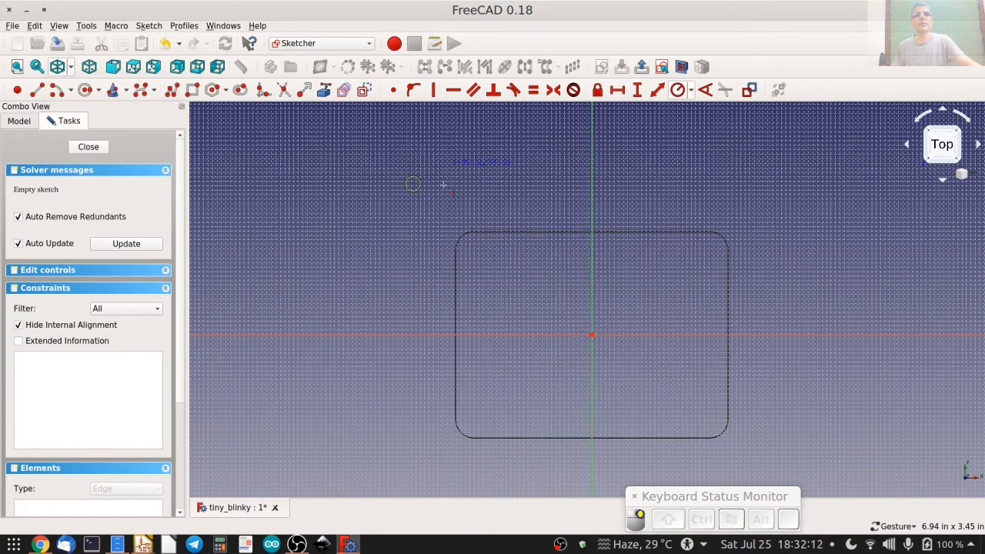
Begin a polyline with a horizontal line about 48 mm long just inside the plate's upper edge.
left_click(177, 91)
left_click(484, 245)
scroll(707, 246, "up", 4)
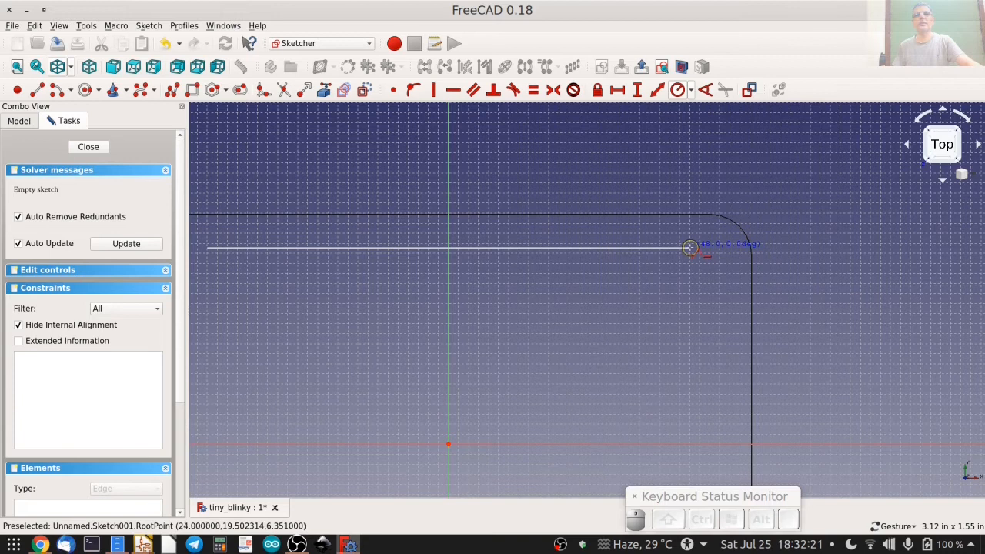
left_click(690, 247)
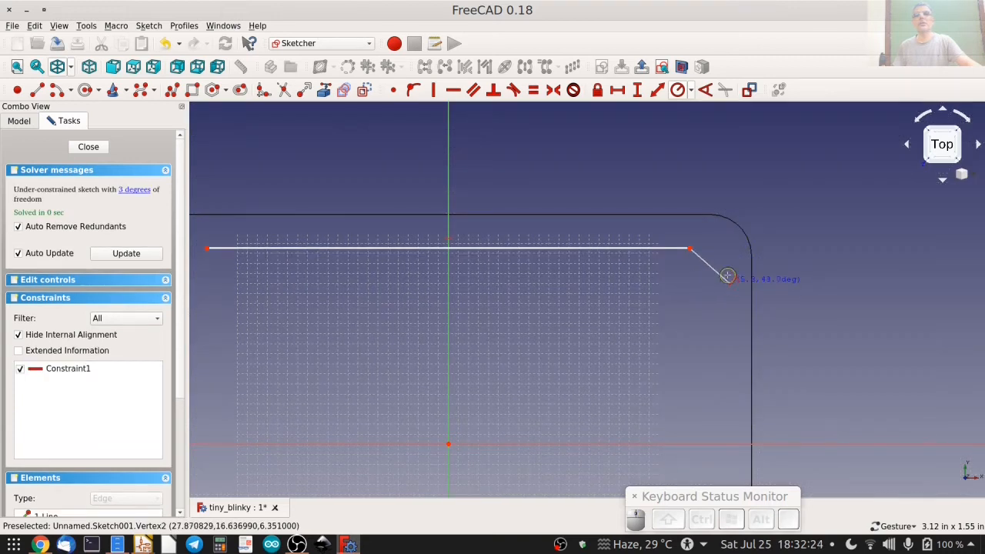
Cycle through the polyline's segment modes and add a tangent arc of about 3.3 mm radius at the upper-right corner.
key("m")
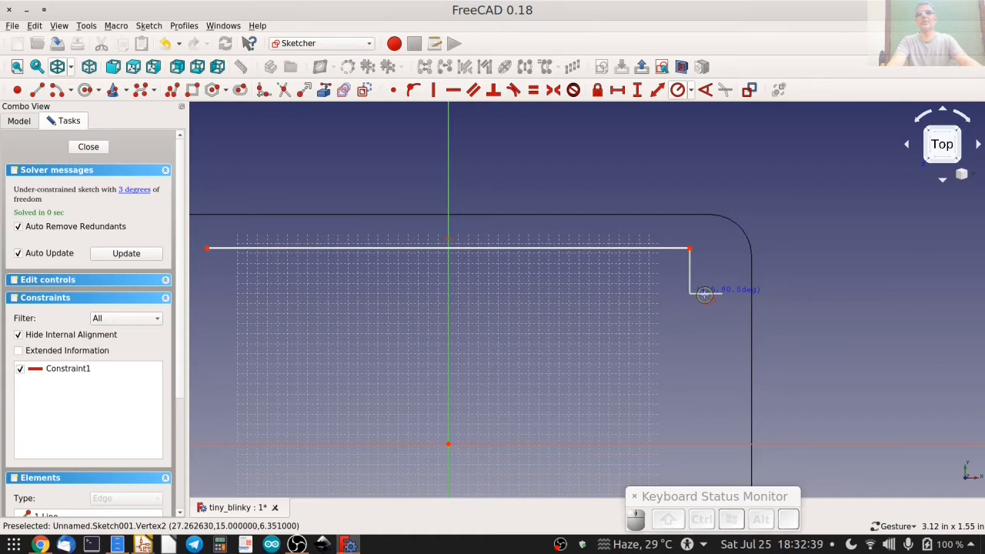
key("m")
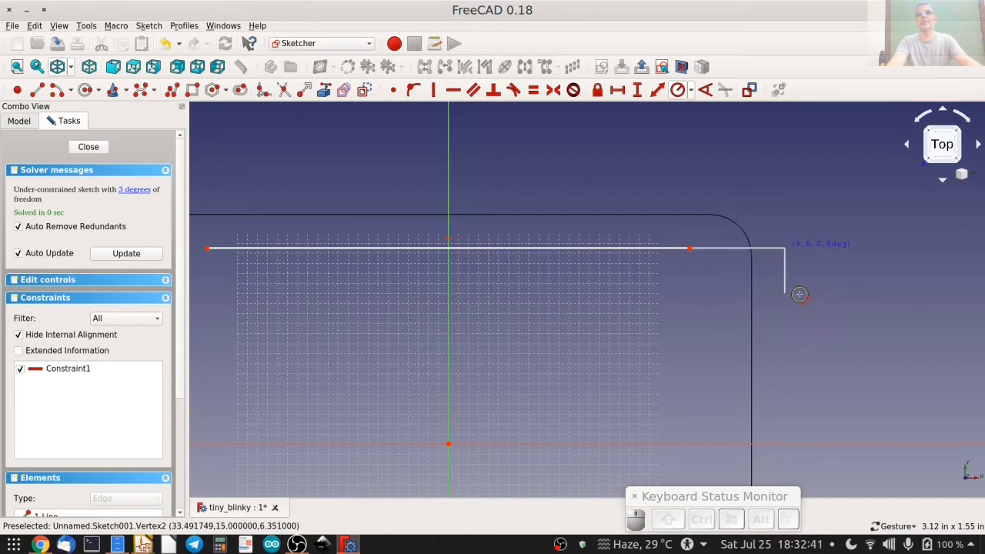
key("m")
key("m")
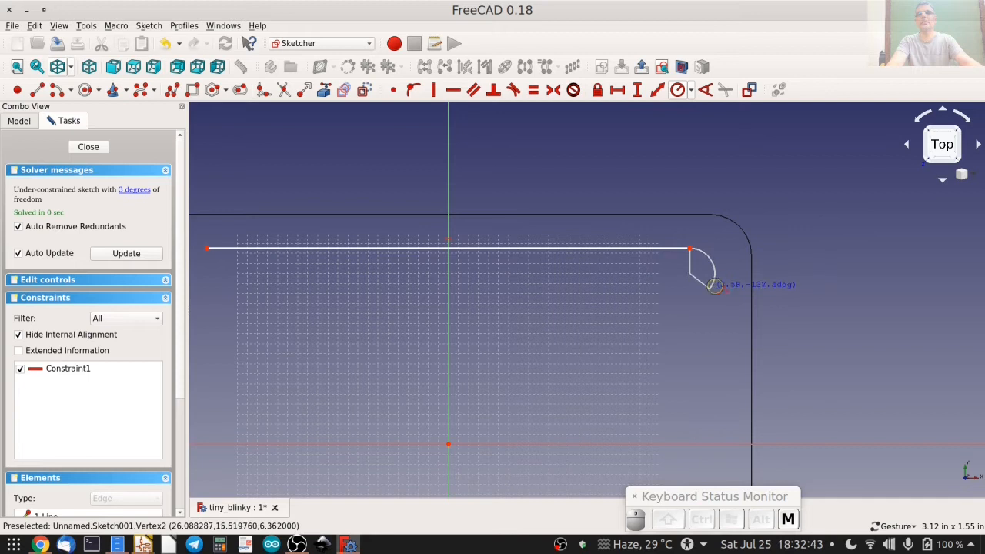
key("m")
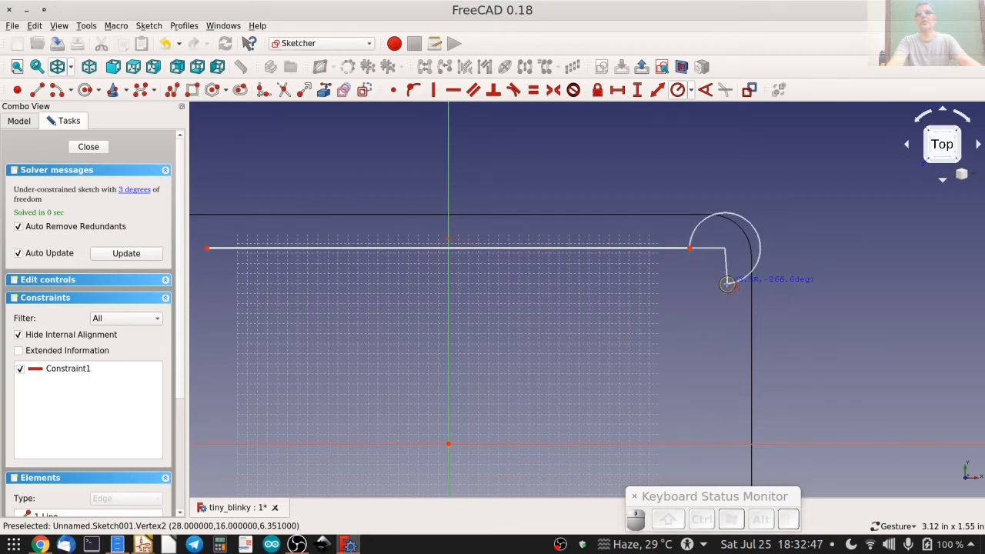
key("m")
key("m")
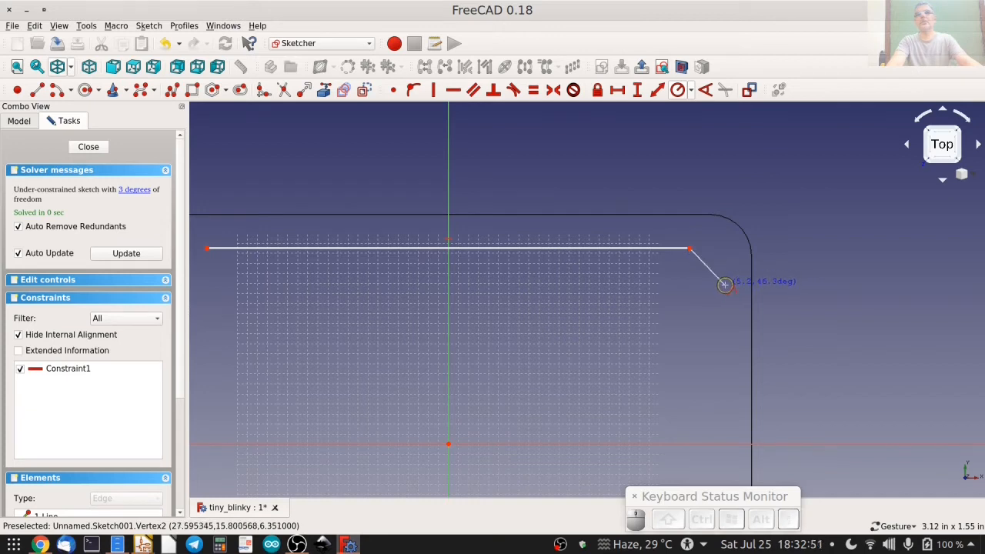
key("m")
key("m")
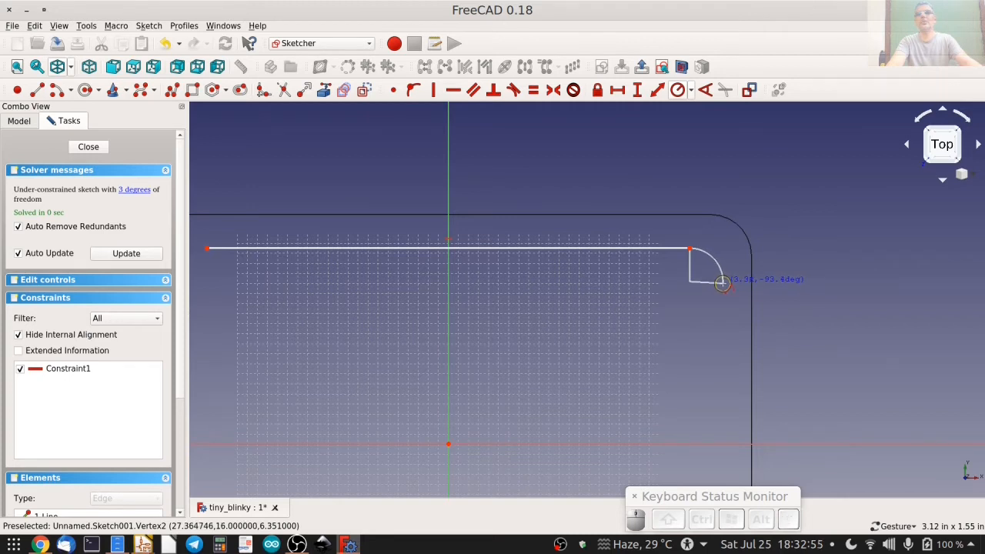
left_click(723, 282)
Continue the polyline with a vertical right edge about 33 mm long and a tangent arc around the lower-right corner.
right_click_drag(707, 329, 659, 208)
right_click_drag(624, 427, 586, 234)
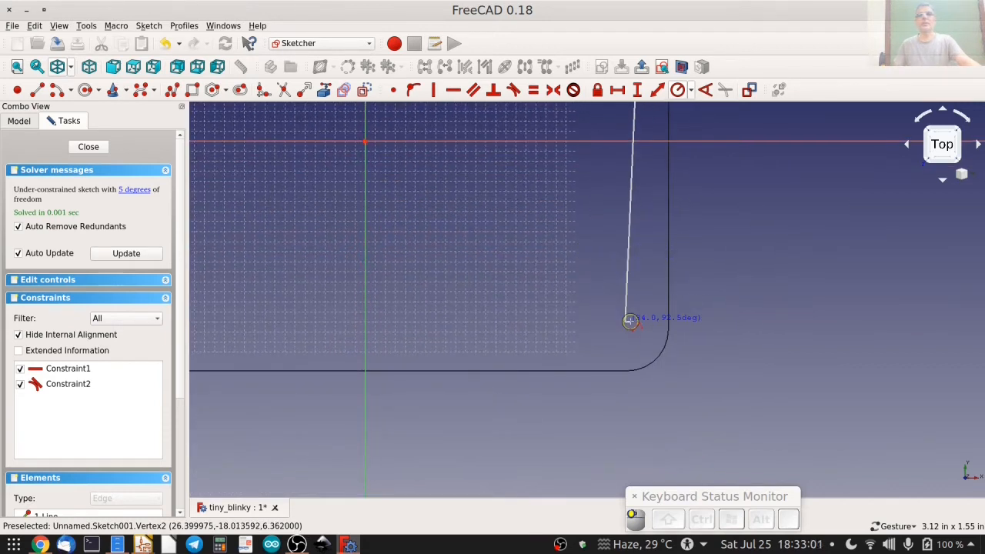
key("m")
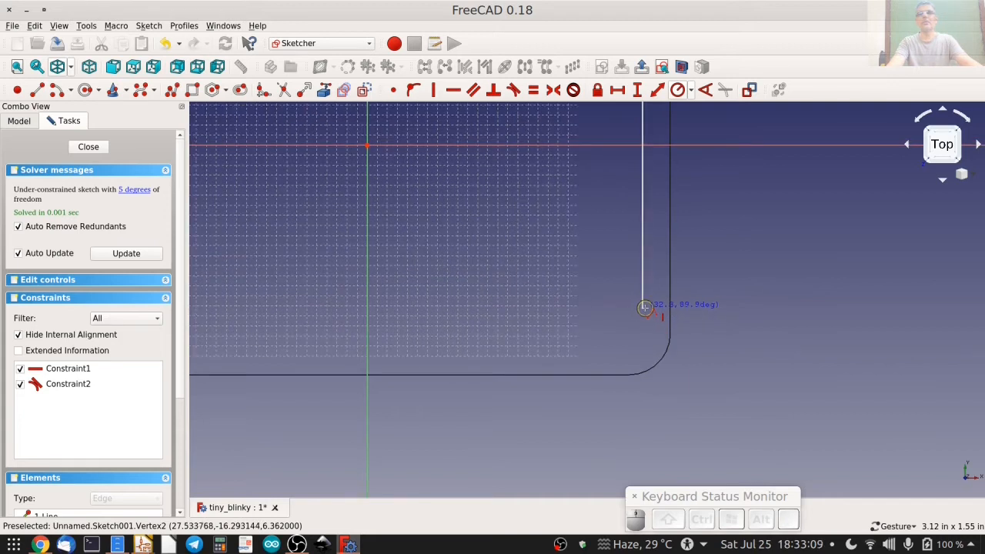
left_click(646, 316)
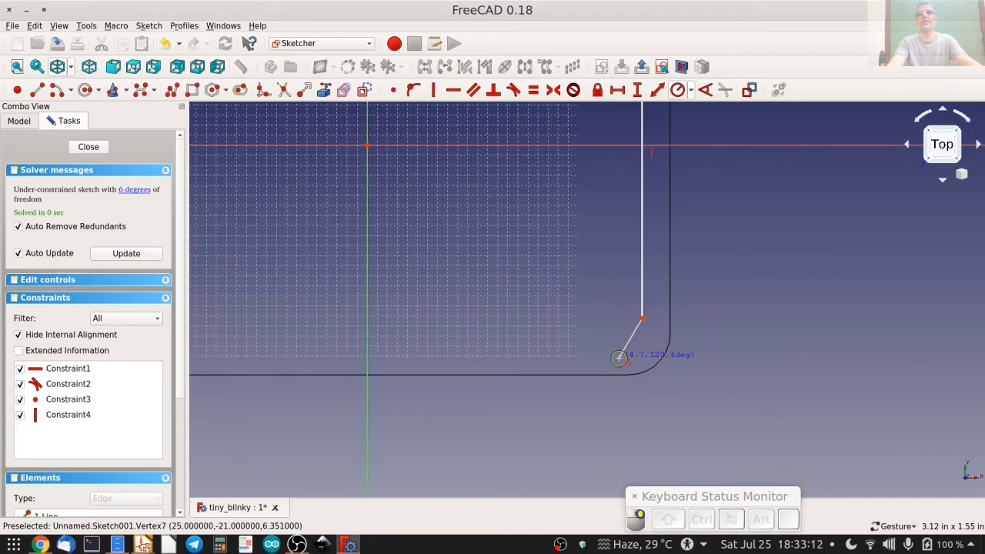
key("m")
key("m")
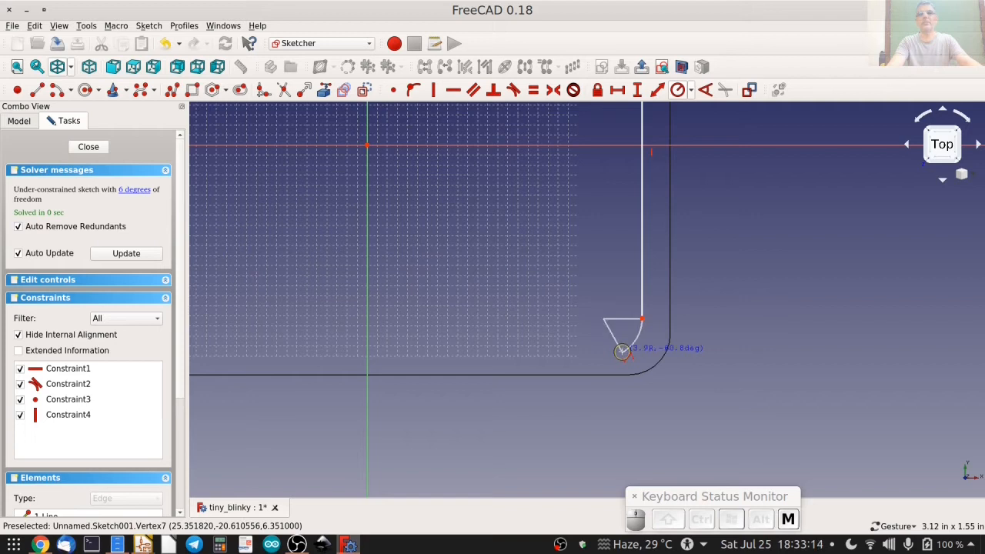
left_click(610, 351)
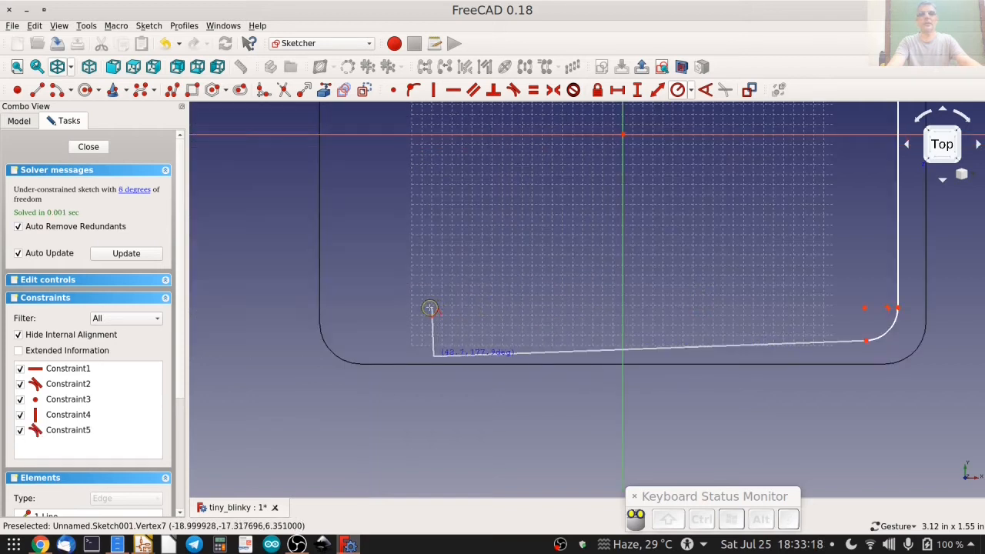
Extend the polyline with a horizontal lower edge about 49 mm long and a tangent arc around the lower-left corner.
key("m")
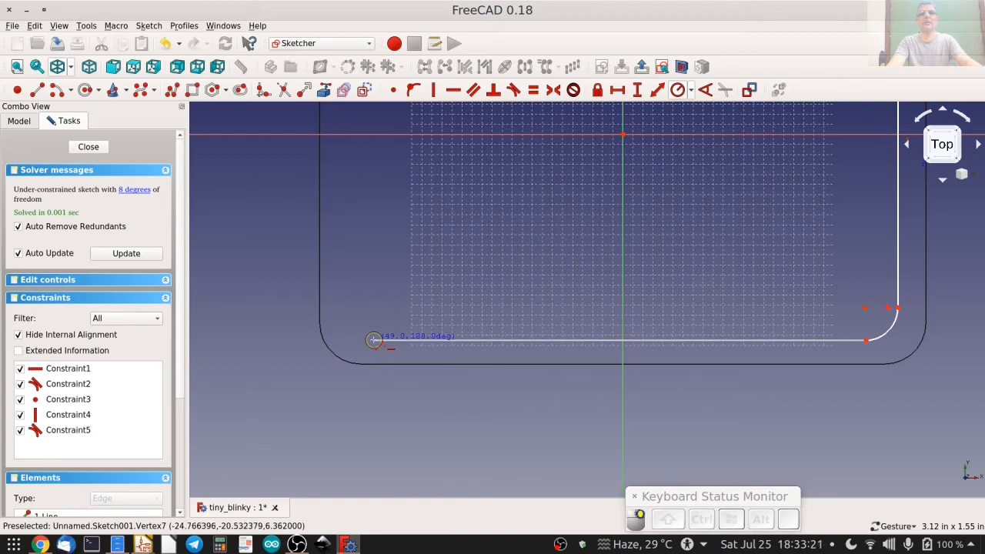
left_click(373, 339)
key("m")
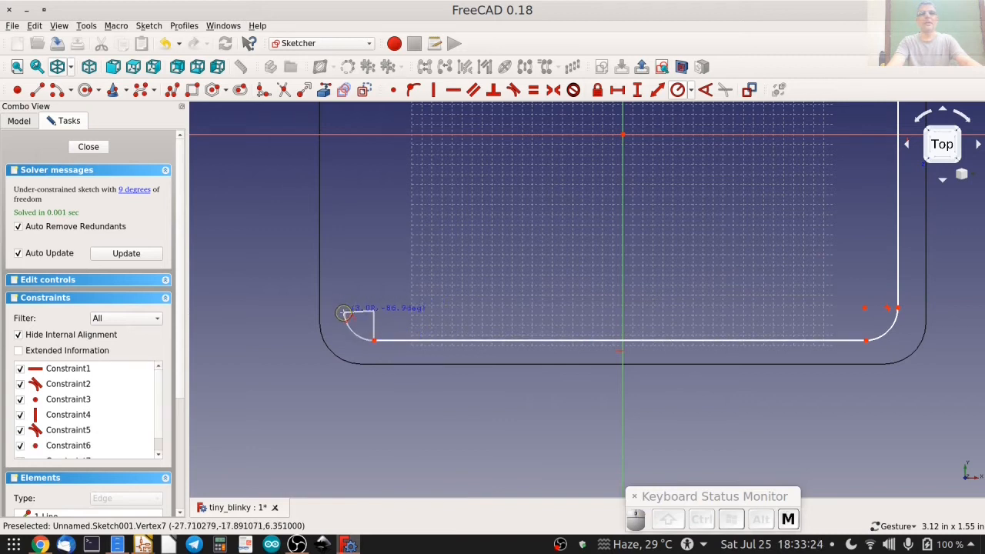
left_click(345, 297)
Add a vertical left edge about 33.5 mm long to the polyline, ending below the upper-left corner.
right_click_drag(357, 255, 377, 402)
right_click_drag(377, 228, 401, 355)
key("m")
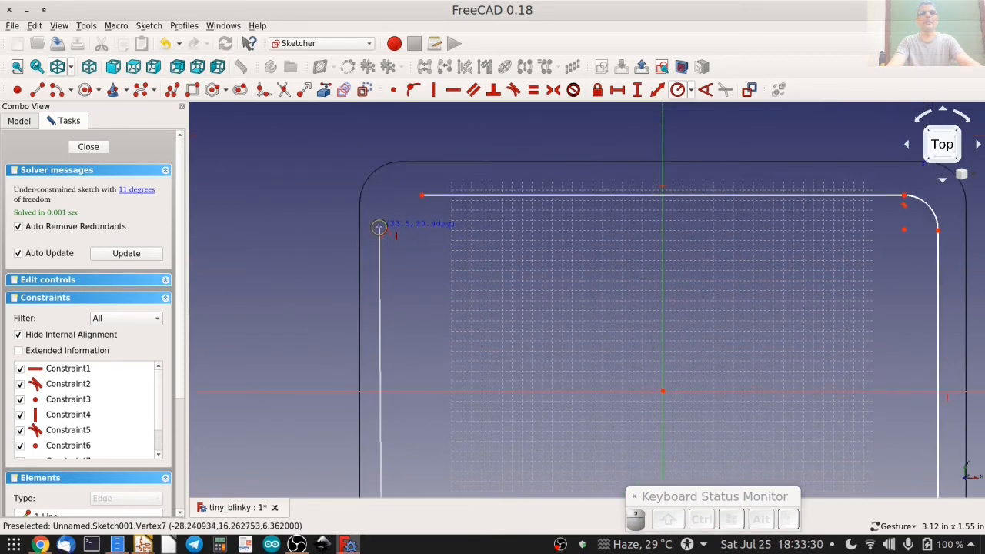
left_click(381, 228)
Close the inner outline with an upper-left tangent arc ending on the upper edge's start point, and finish the polyline.
right_click_drag(407, 199, 406, 251)
key("m")
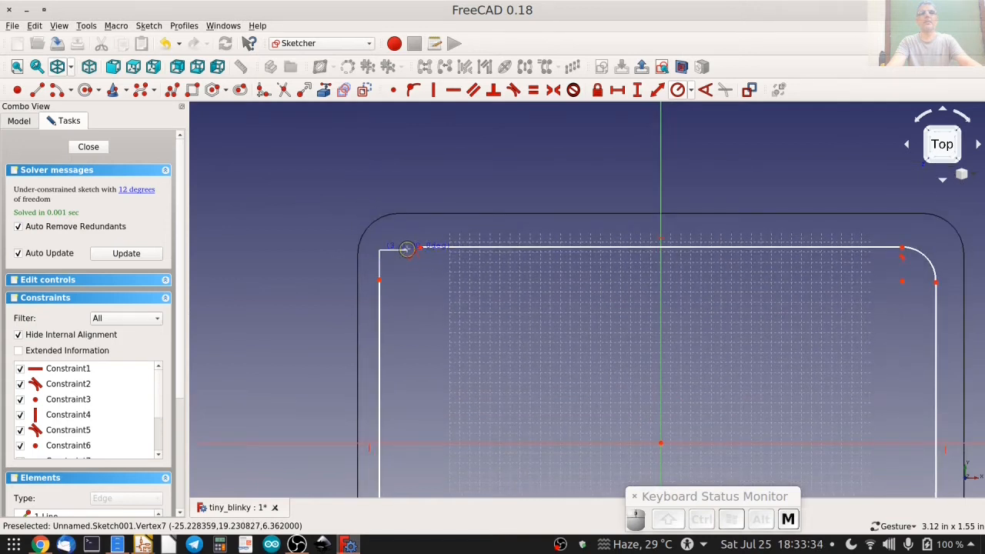
scroll(418, 244, "up", 8)
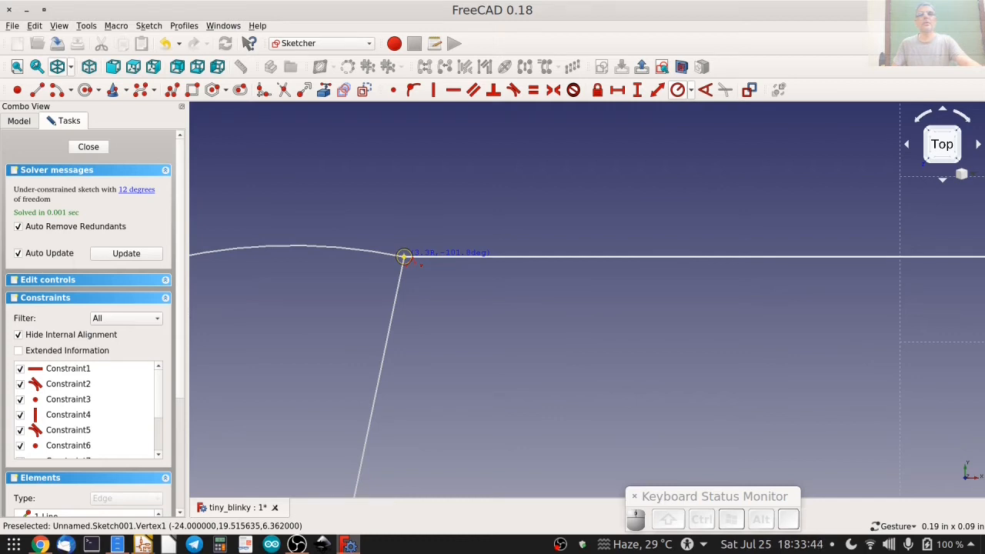
left_click(403, 256)
scroll(539, 303, "up", 3)
scroll(539, 304, "down", 2)
key("Escape")
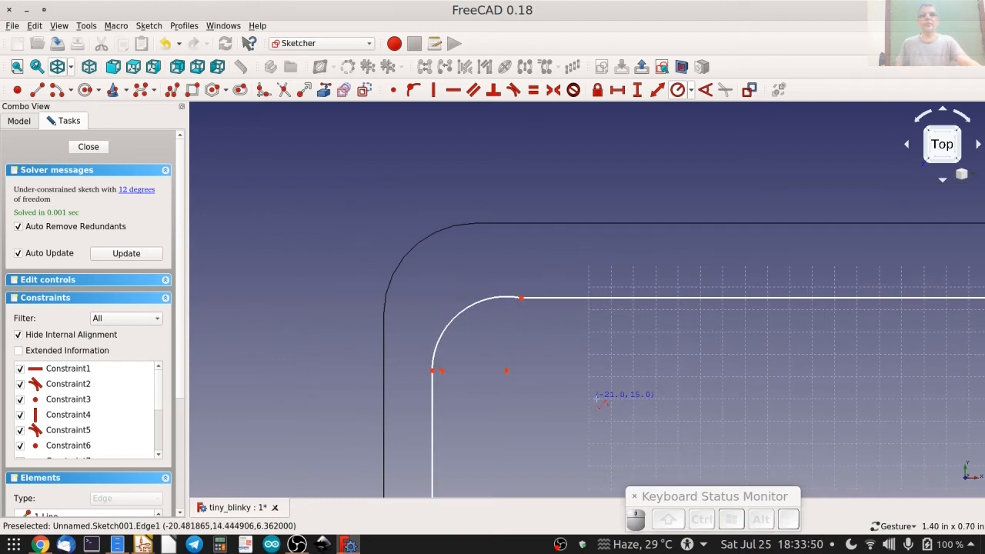
Constrain the inner outline's upper-left arc tangent to its upper edge.
scroll(622, 385, "down", 2)
scroll(485, 309, "up", 2)
scroll(485, 309, "up", 3)
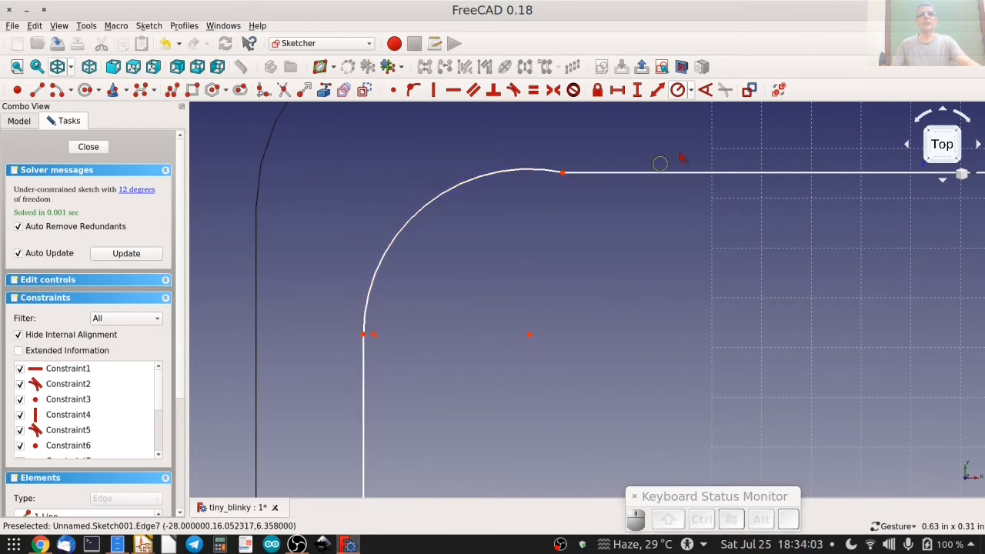
left_click(543, 169)
left_click(600, 172)
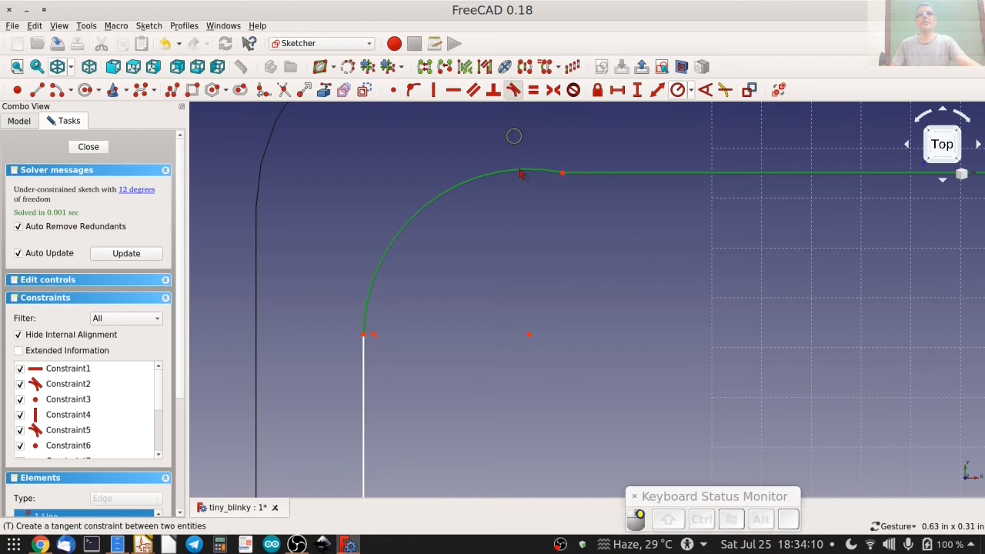
left_click(514, 91)
left_click(595, 293)
Constrain the inner outline's upper-right arc tangent to its right edge.
right_click_drag(678, 265, 116, 280)
right_click_drag(855, 283, 82, 279)
right_click_drag(808, 270, 185, 277)
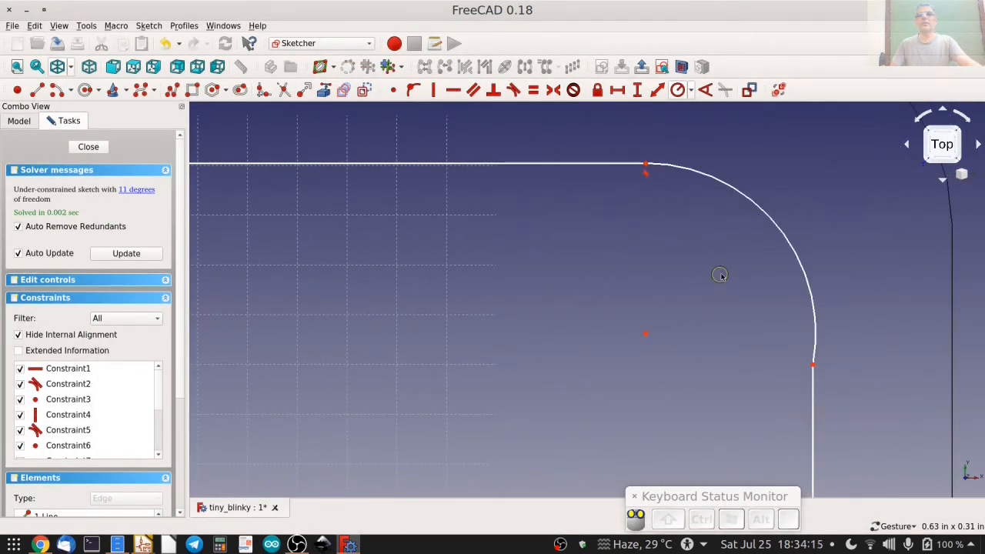
left_click(815, 324)
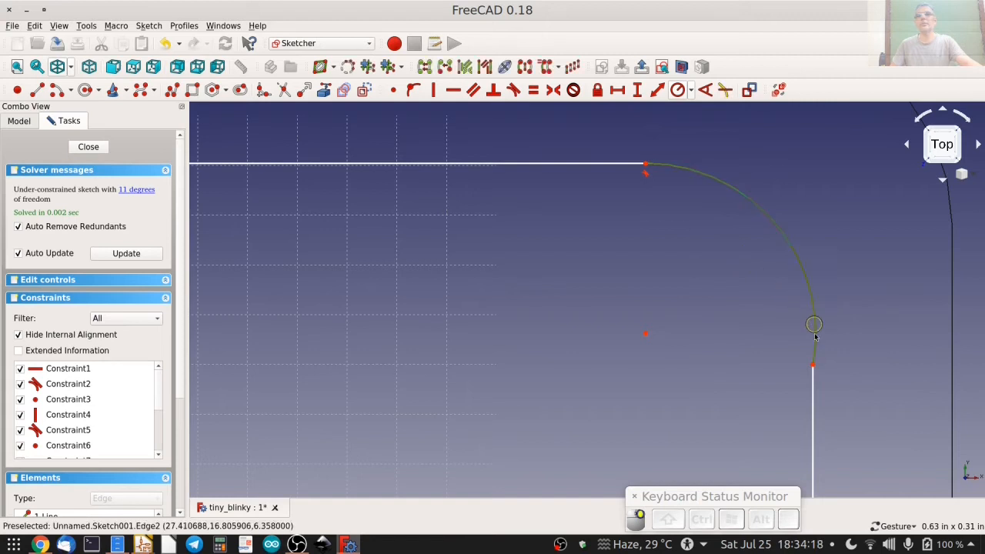
left_click(814, 395)
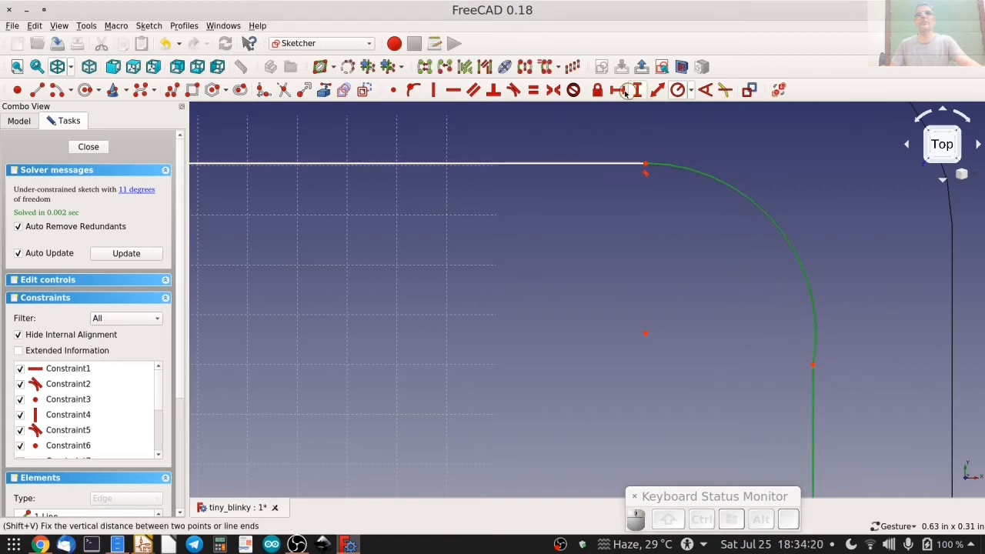
left_click(512, 91)
left_click(590, 291)
Constrain the inner outline's lower-right arc tangent to its lower edge.
right_click_drag(579, 391, 569, 169)
right_click_drag(671, 445, 633, 254)
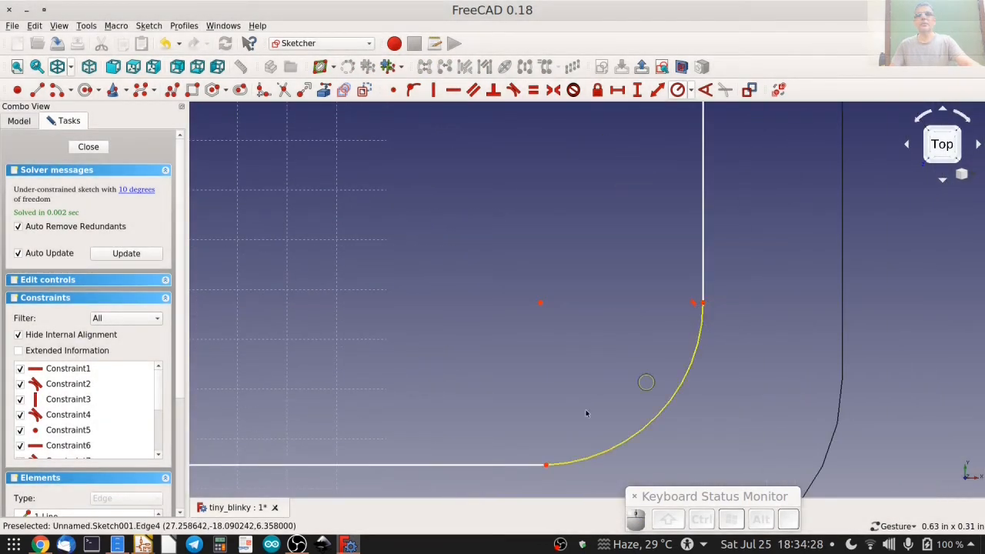
left_click(561, 462)
left_click(531, 464)
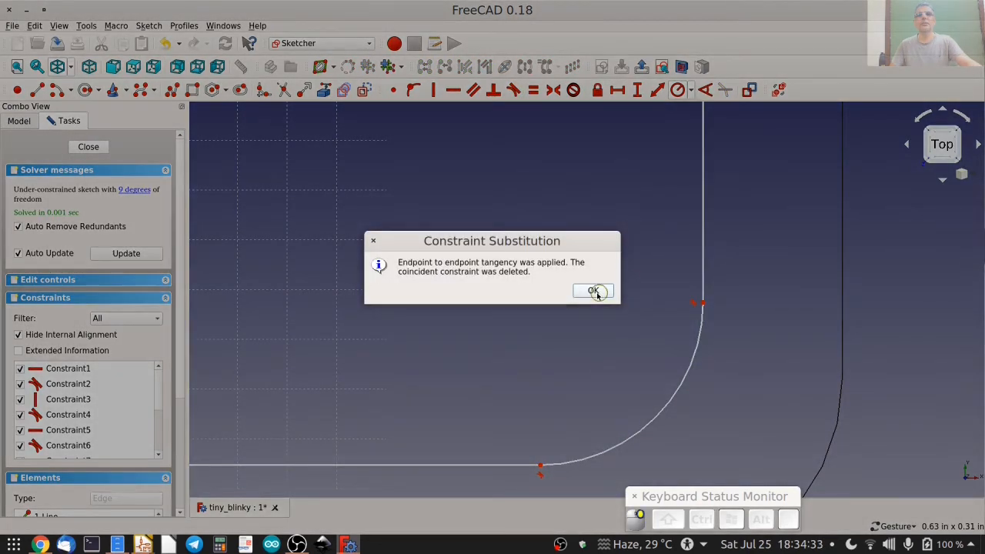
left_click(593, 290)
Constrain the inner outline's lower-left arc tangent to its left edge.
right_click_drag(354, 330, 774, 325)
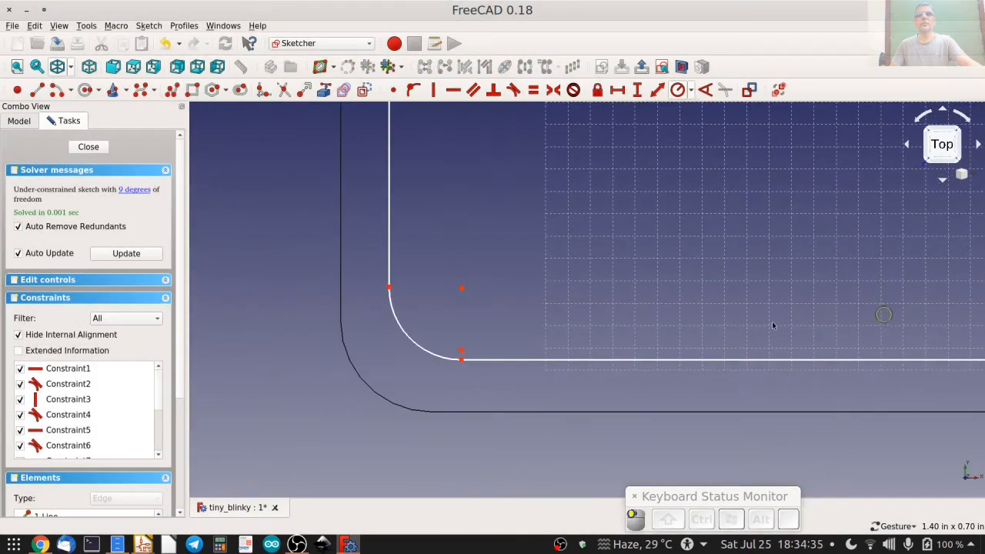
scroll(383, 364, "up", 4)
scroll(583, 300, "down", 3)
right_click_drag(529, 270, 603, 378)
left_click(605, 281)
left_click(612, 343)
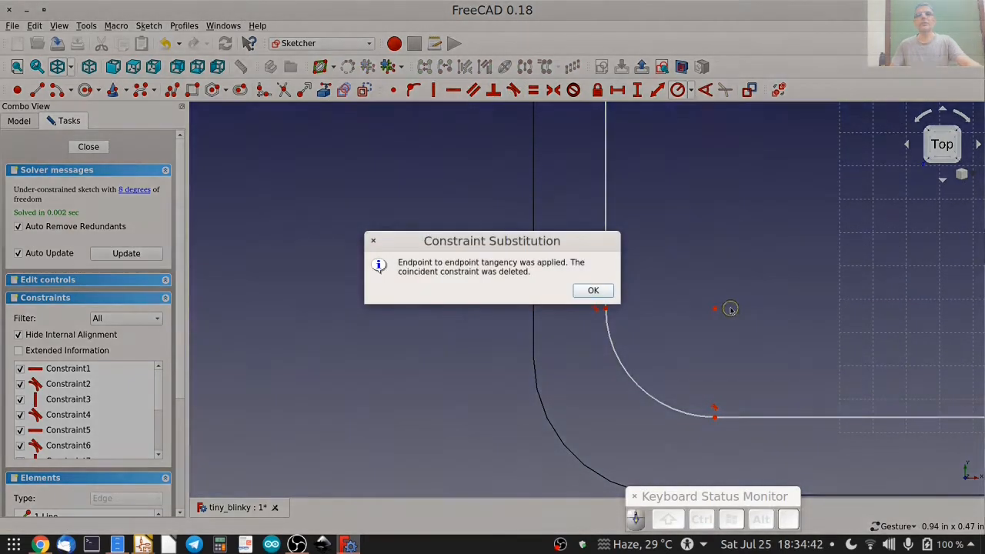
key("Return")
Apply an equal constraint to the four corner arcs of the inner outline.
scroll(735, 344, "down", 6)
right_click_drag(704, 348, 449, 377)
scroll(448, 377, "down", 5)
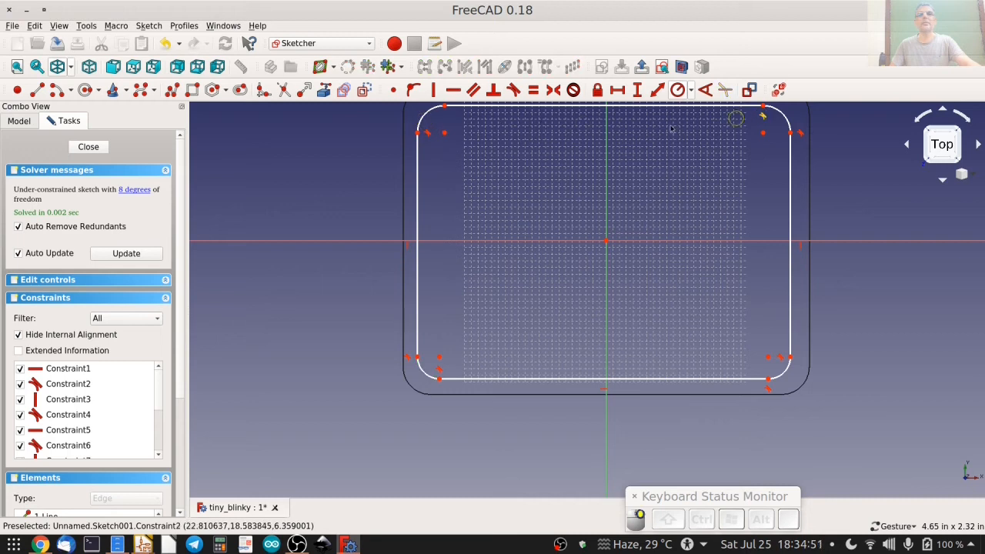
left_click(759, 115)
left_click(803, 388)
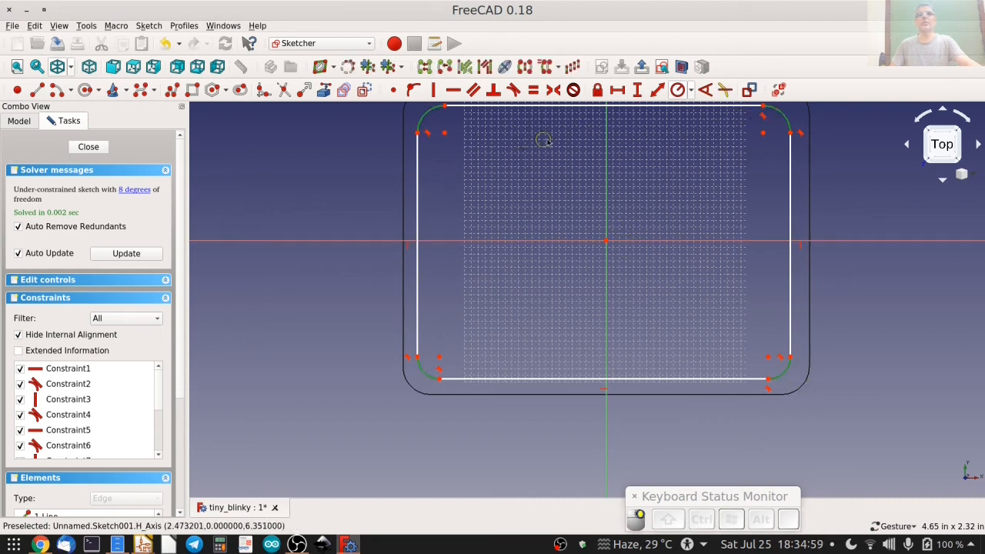
left_click(534, 91)
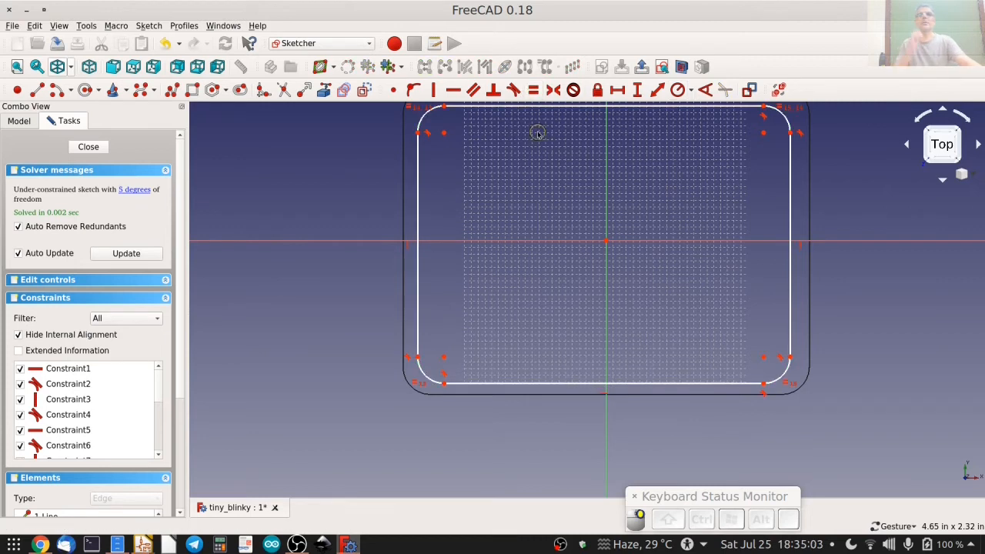
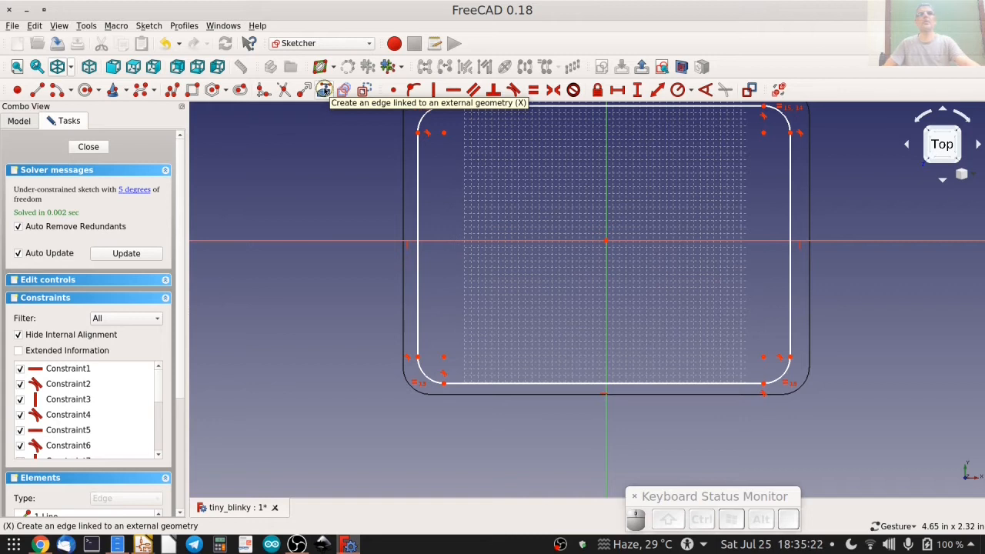
Link the four corner arcs of the plate's outer top edge into the sketch as external geometry.
left_click(324, 89)
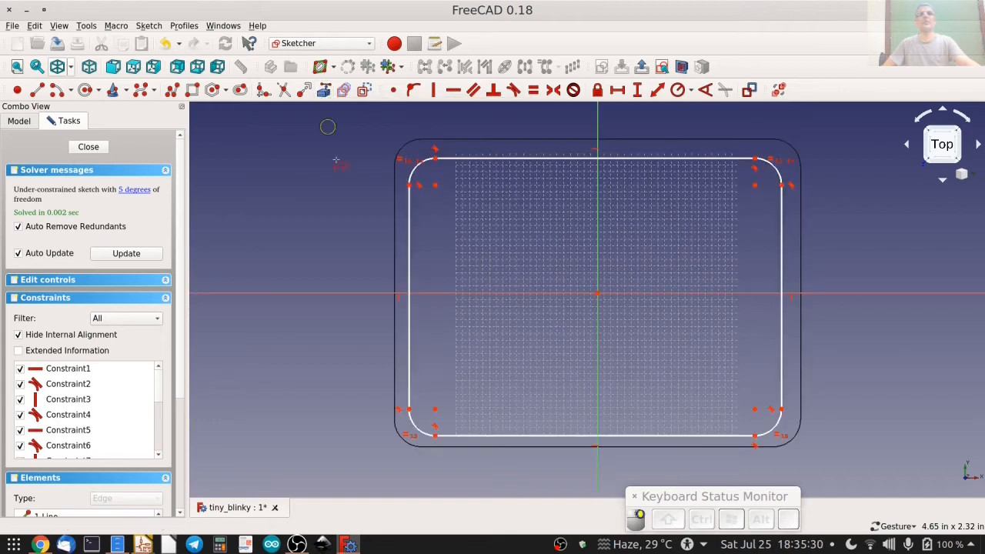
left_click(403, 149)
left_click(792, 149)
left_click(792, 444)
left_click(401, 444)
Make the centres of the inner and linked outer arcs coincident at the lower-left, upper-left and upper-right corners.
scroll(402, 435, "up", 5)
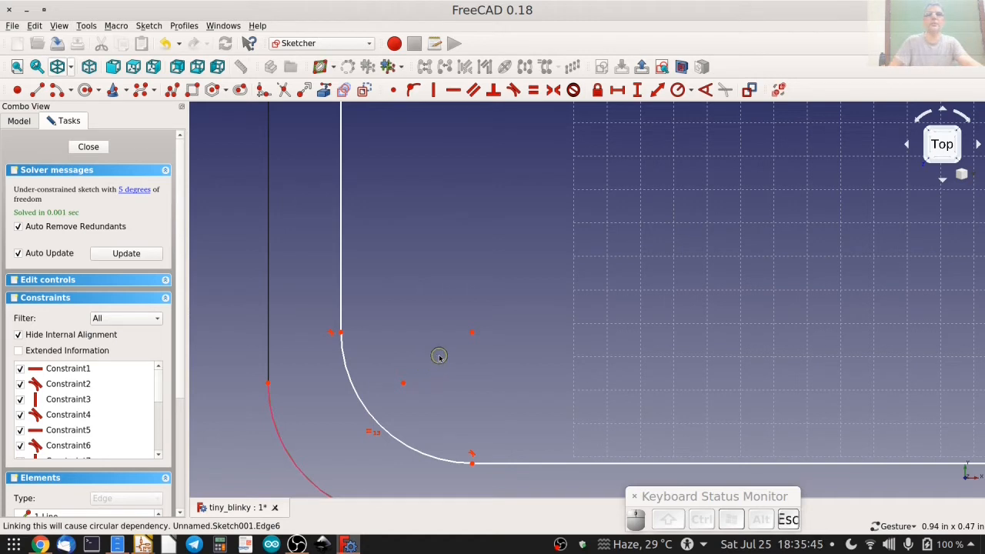
mouse_move(388, 298)
left_mouse_down()
mouse_move(477, 390)
mouse_move(502, 401)
left_mouse_up()
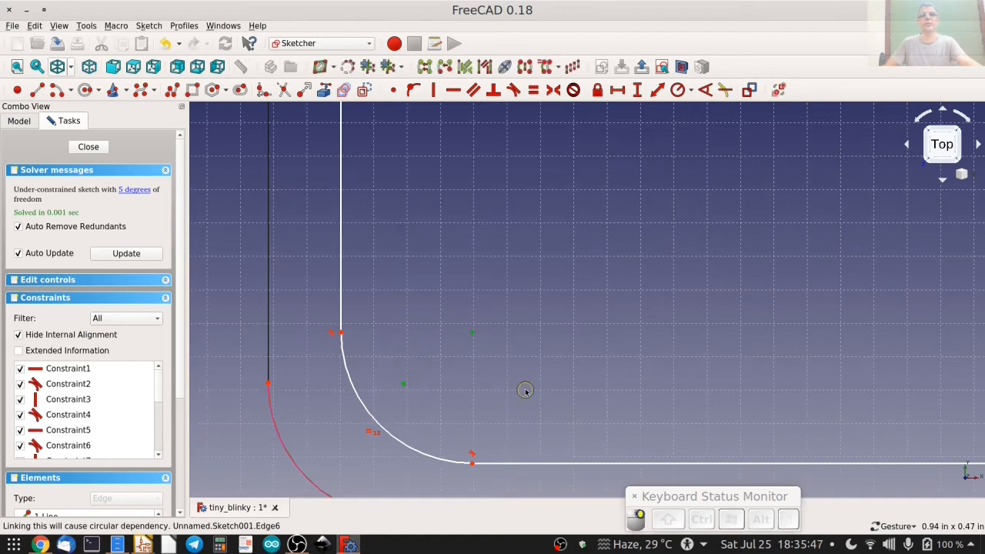
left_click(393, 90)
scroll(452, 242, "down", 3)
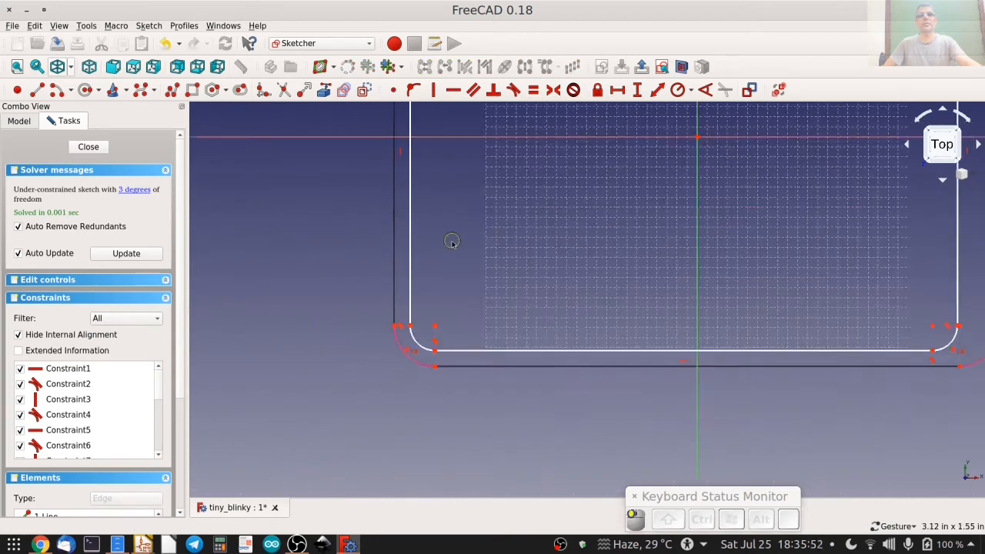
right_click_drag(452, 243, 442, 406)
scroll(452, 206, "up", 4)
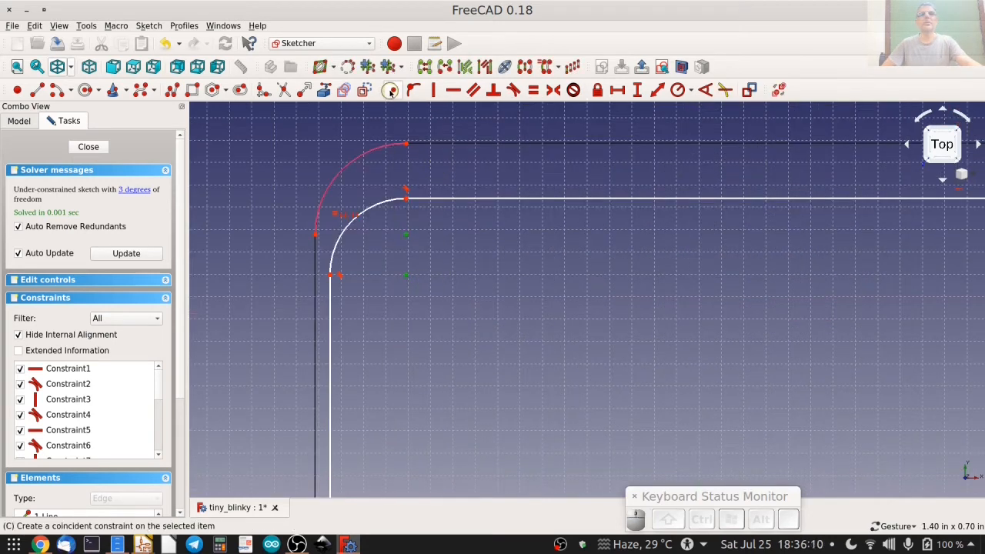
right_click_drag(646, 289, 200, 291)
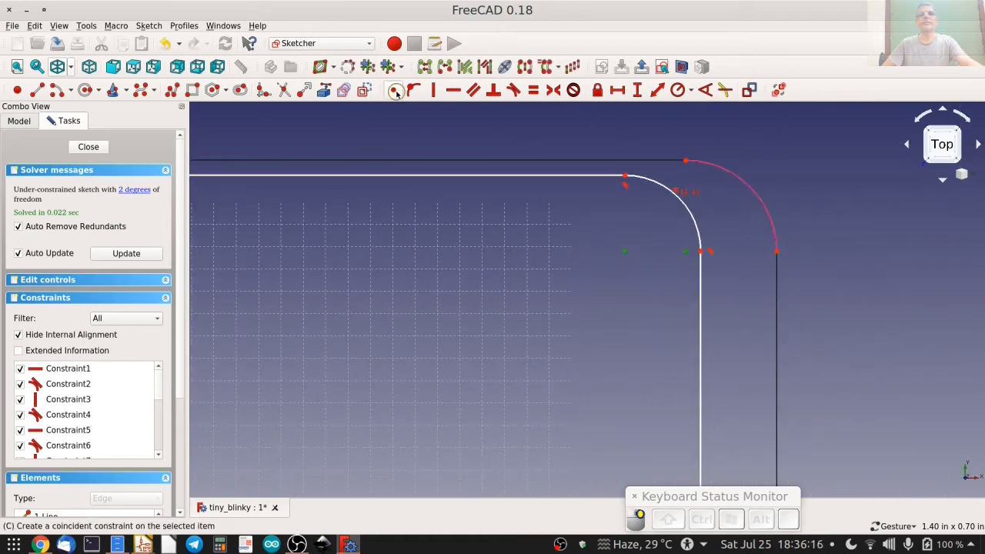
left_click(396, 93)
Try to add a coincident constraint to the inner and outer arc centres at the lower-right corner.
right_click_drag(495, 362, 338, 120)
right_click_drag(456, 470, 417, 372)
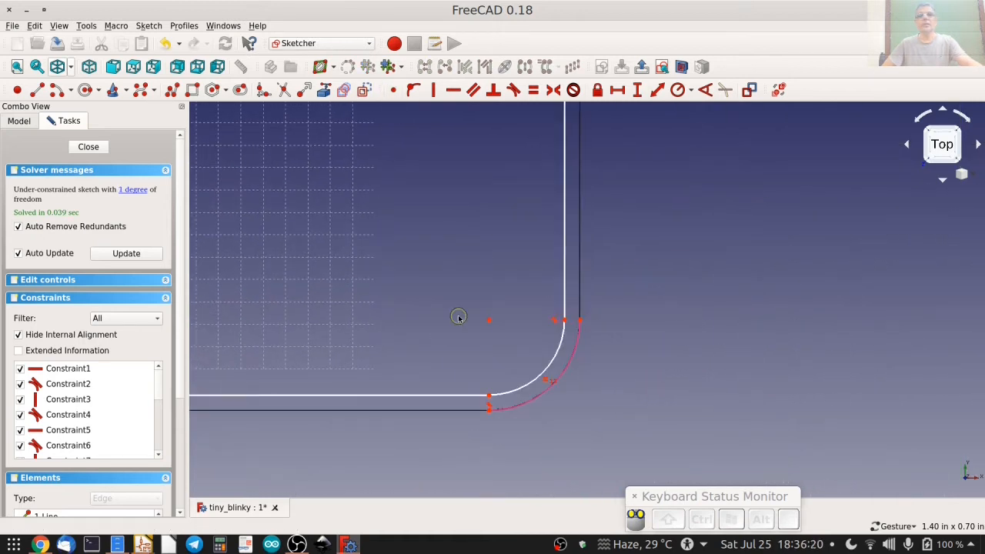
left_click(489, 320)
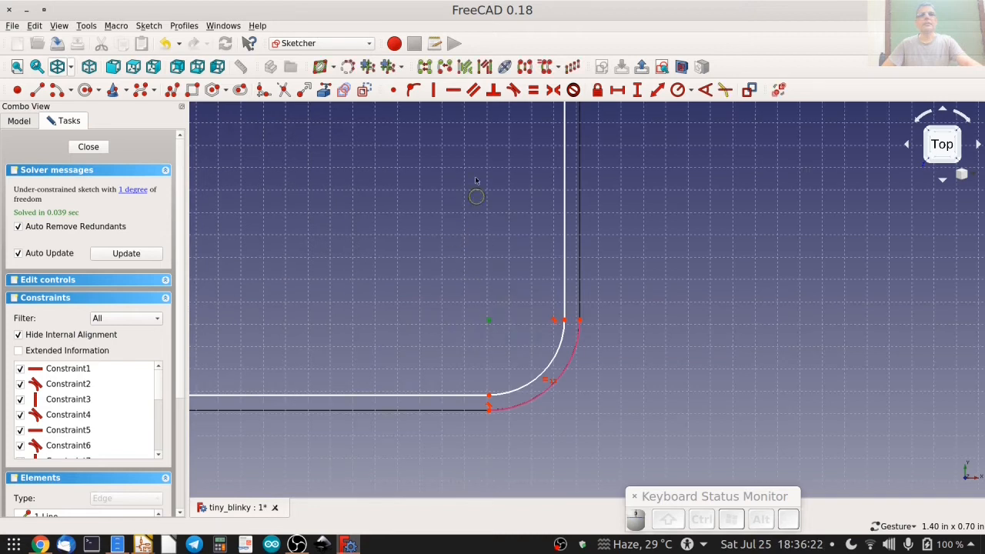
left_click(393, 91)
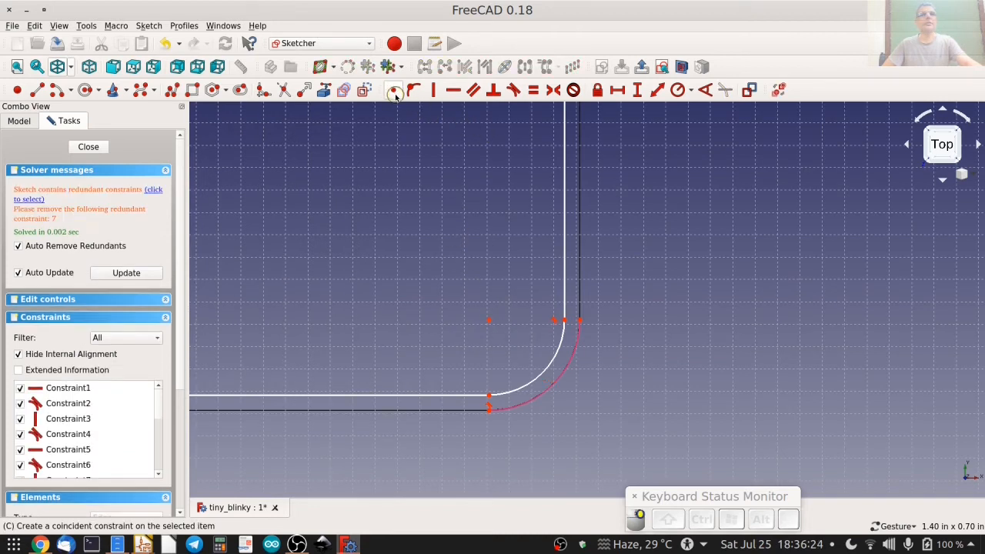
key("ctrl+z")
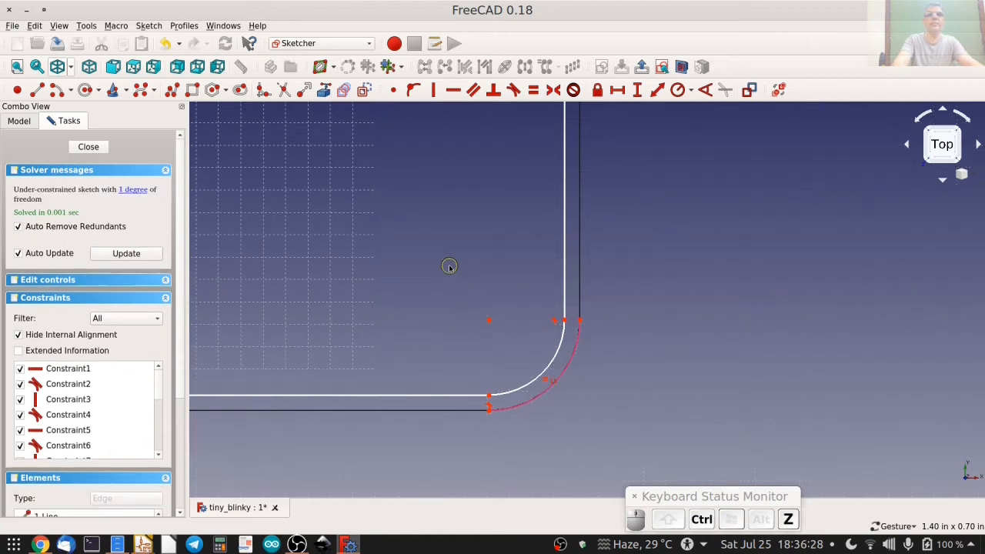
Pull the inner outline inward and constrain the vertical distance between the two upper-left arcs' upper ends to 0.1 in, closing the sketch.
scroll(703, 339, "down", 4)
right_click_drag(703, 340, 806, 359)
right_click_drag(533, 255, 618, 324)
scroll(618, 324, "down", 4)
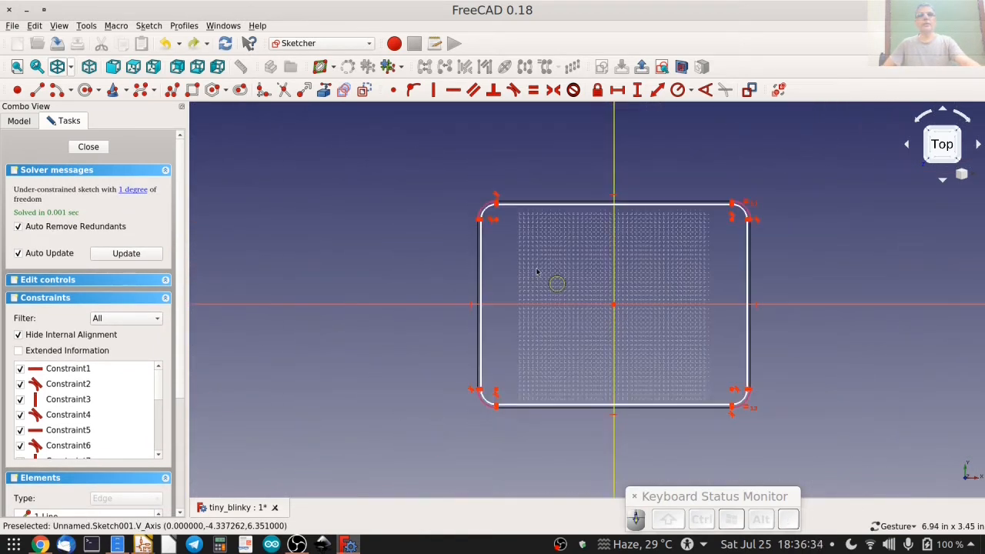
scroll(528, 229, "up", 7)
scroll(415, 187, "up", 2)
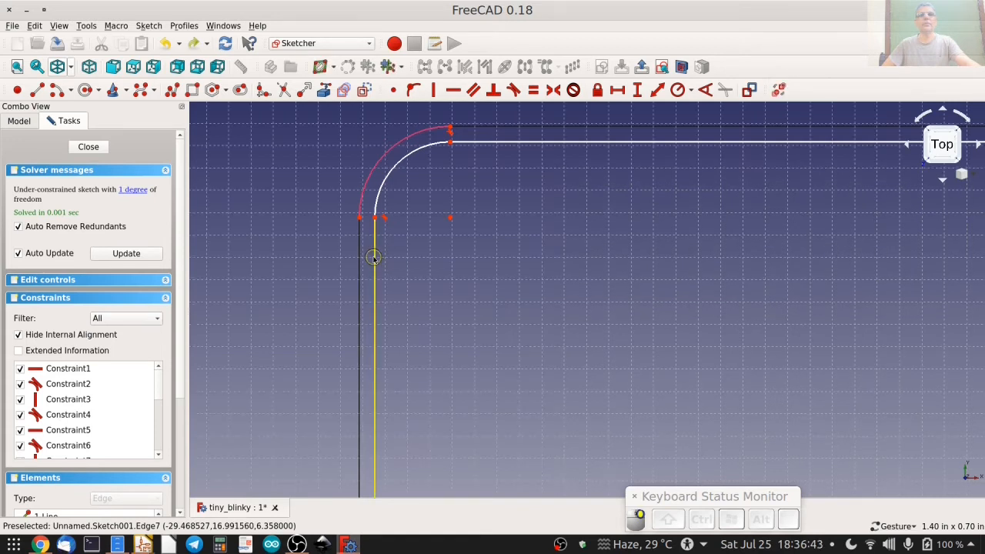
left_click_drag(375, 257, 398, 255)
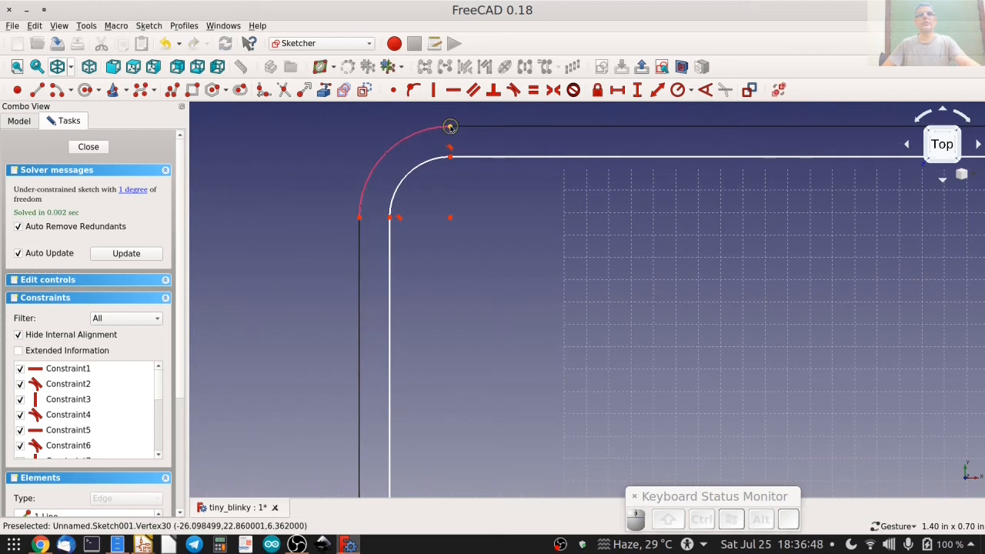
left_click(450, 155)
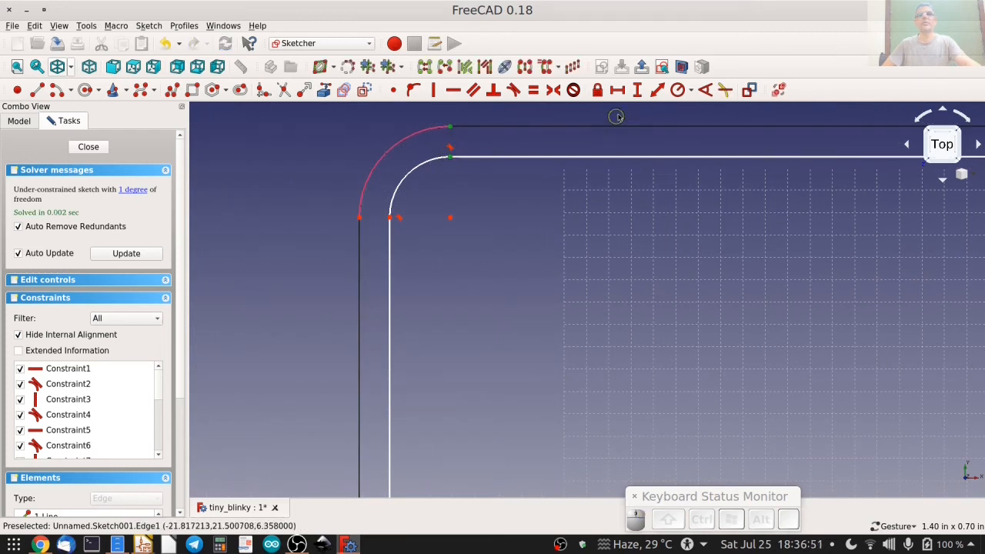
left_click(637, 91)
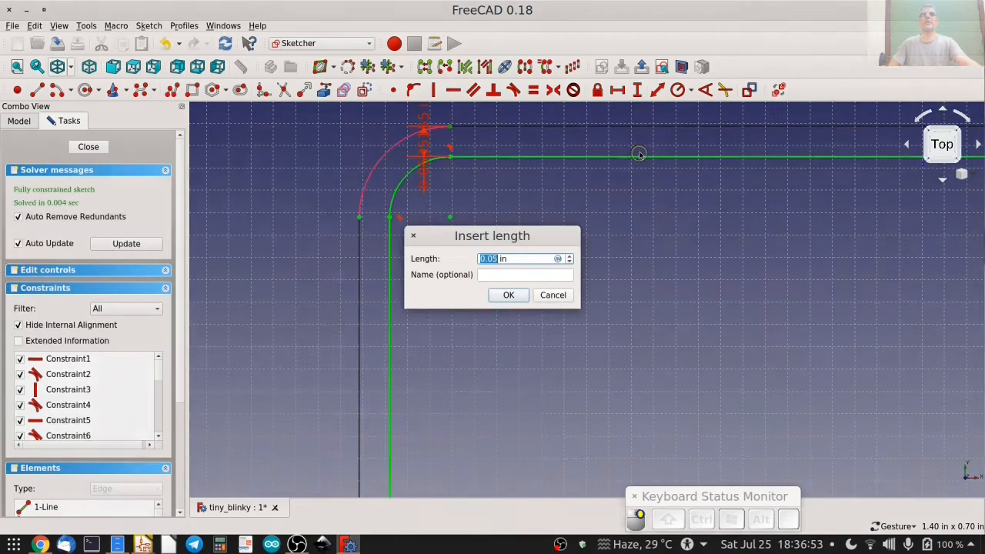
type("0.1")
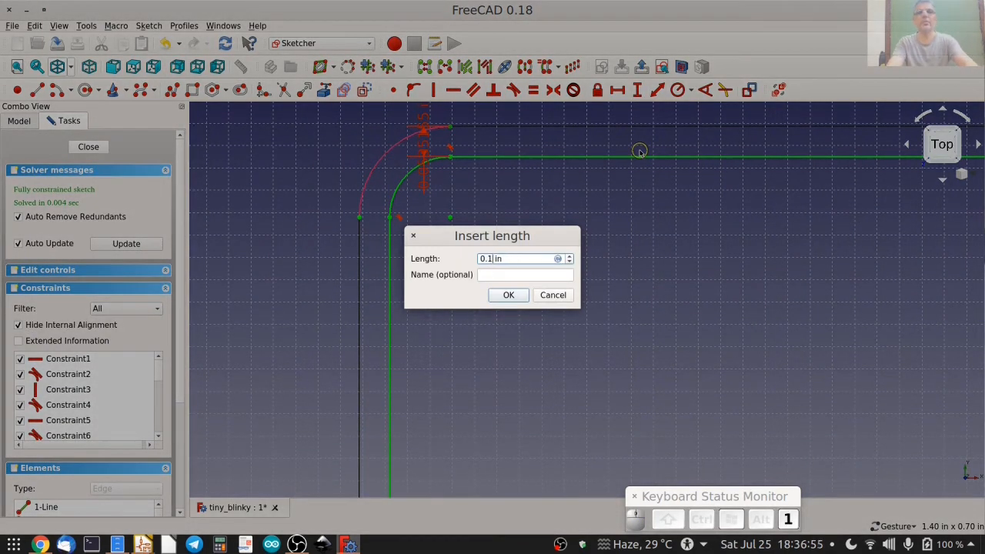
key("Return")
left_click(88, 147)
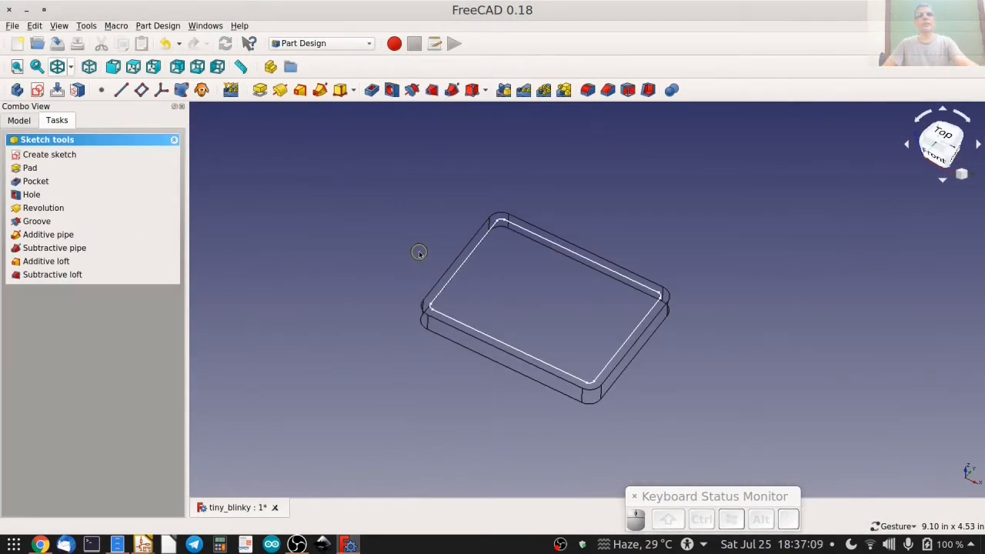
Edit the pad's base sketch and set its corner radius to 0.26 in.
left_click(19, 121)
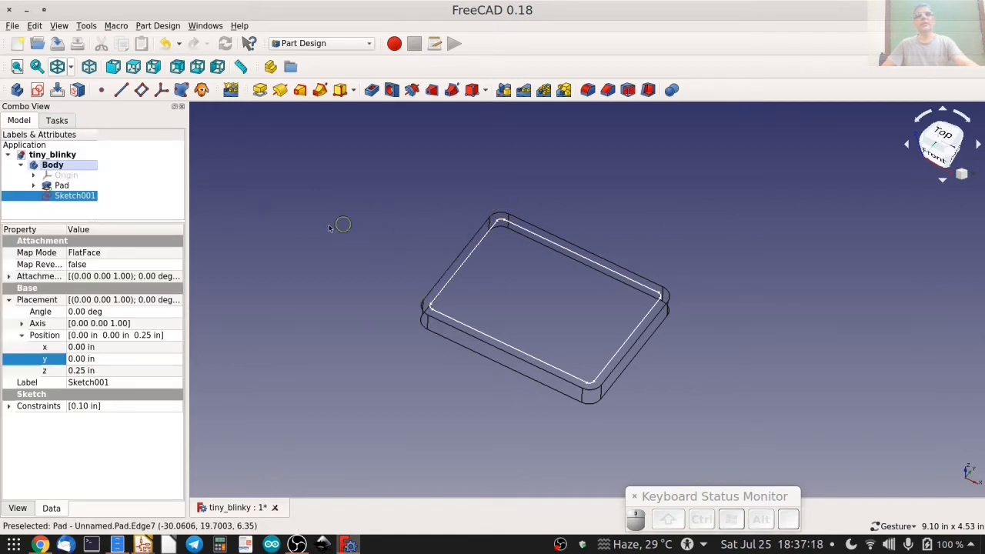
left_click(33, 185)
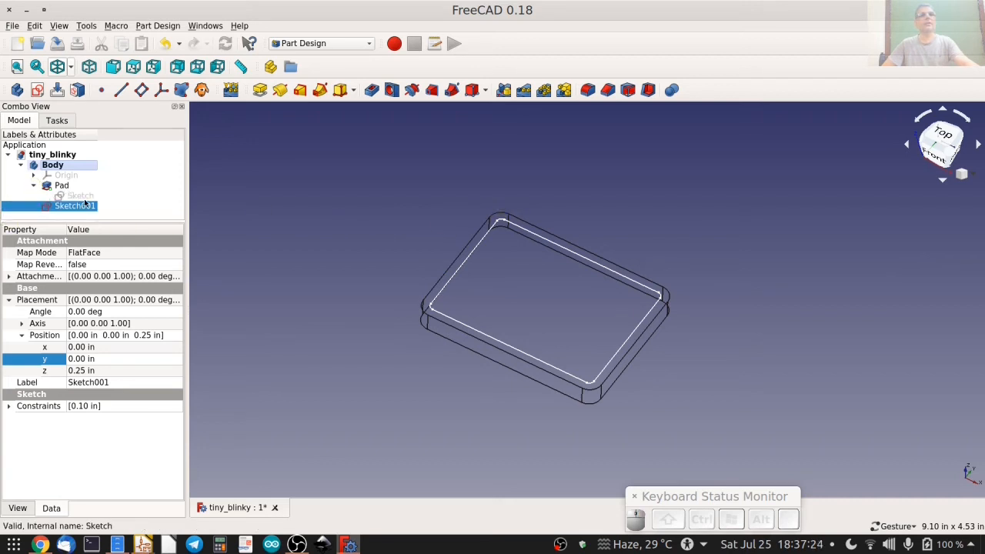
left_click(62, 186)
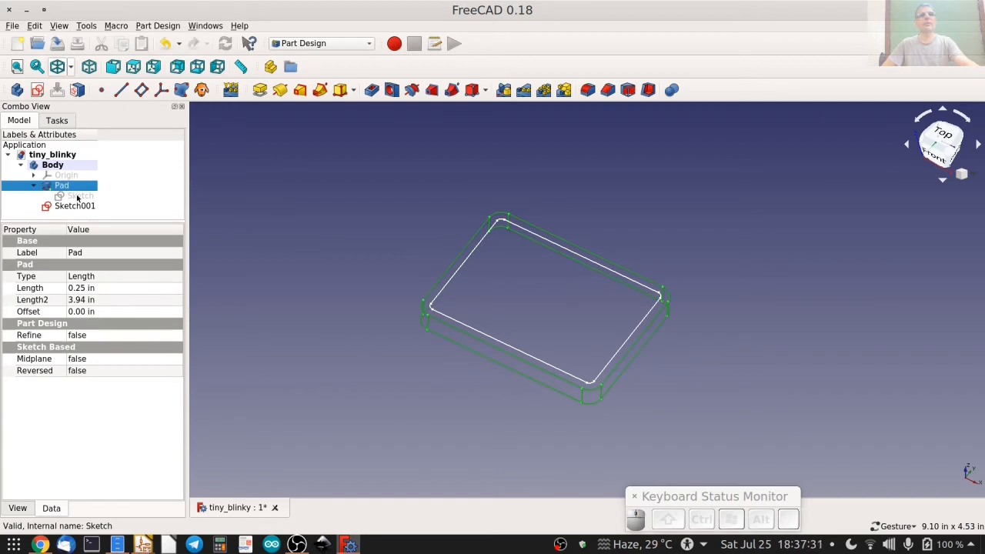
double_click(77, 197)
scroll(474, 282, "up", 3)
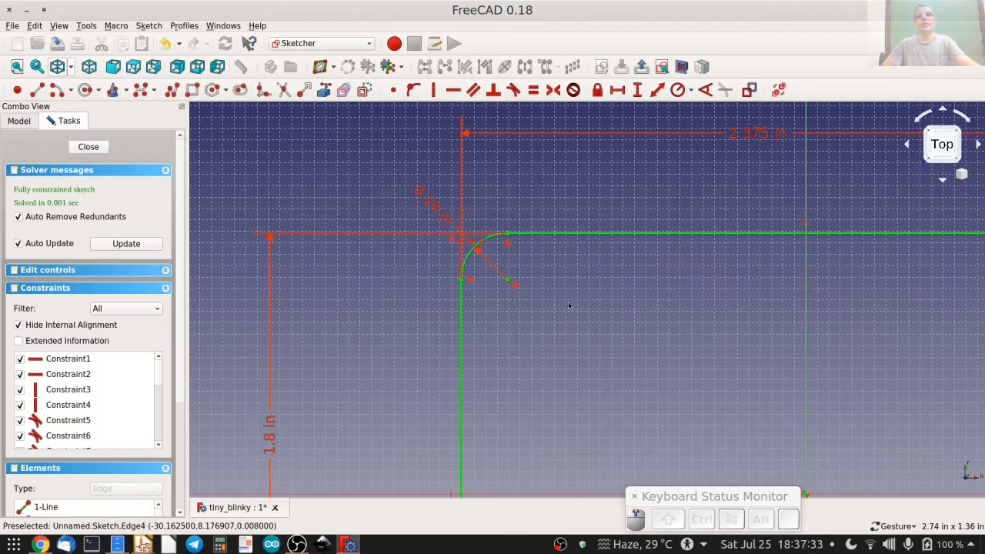
double_click(426, 203)
type("0.26")
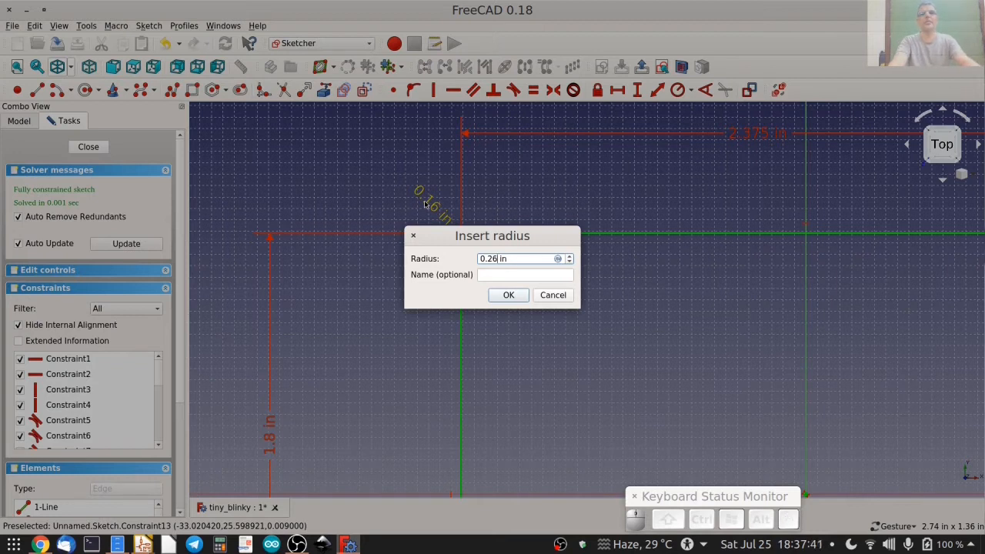
key("Return")
left_click(88, 146)
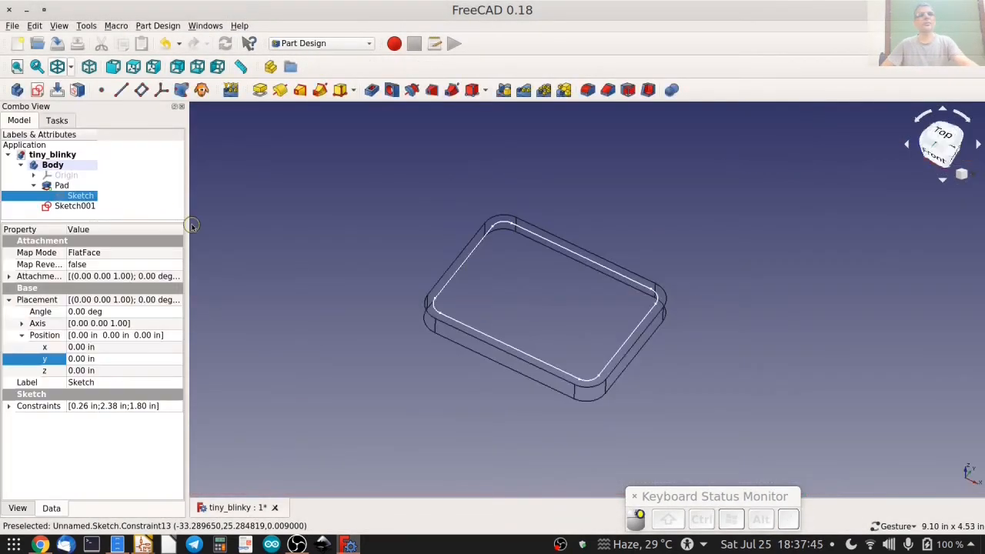
Open the inner outline's sketch and examine its offset and corner arcs against the plate's outer edge.
left_click(34, 187)
left_click(68, 198)
double_click(69, 197)
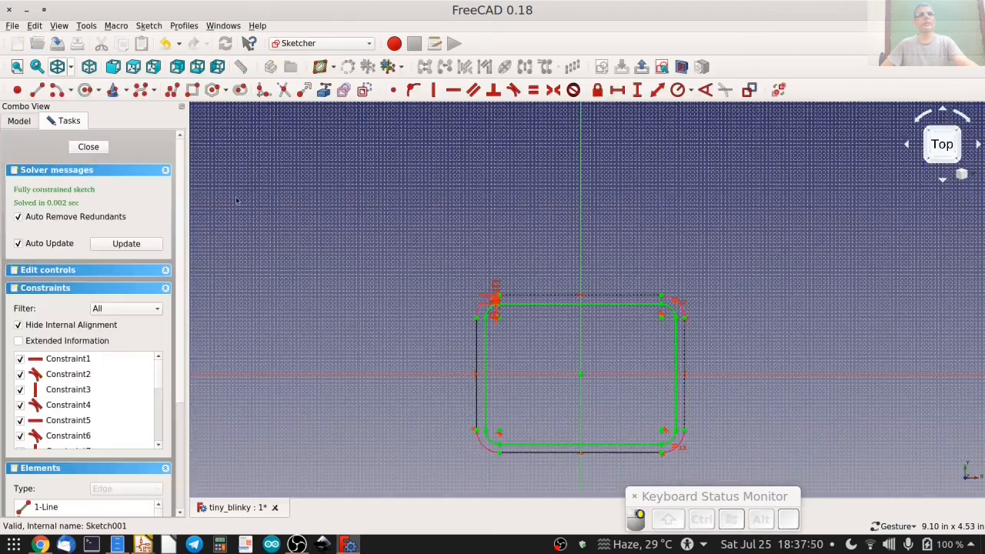
scroll(486, 316, "up", 5)
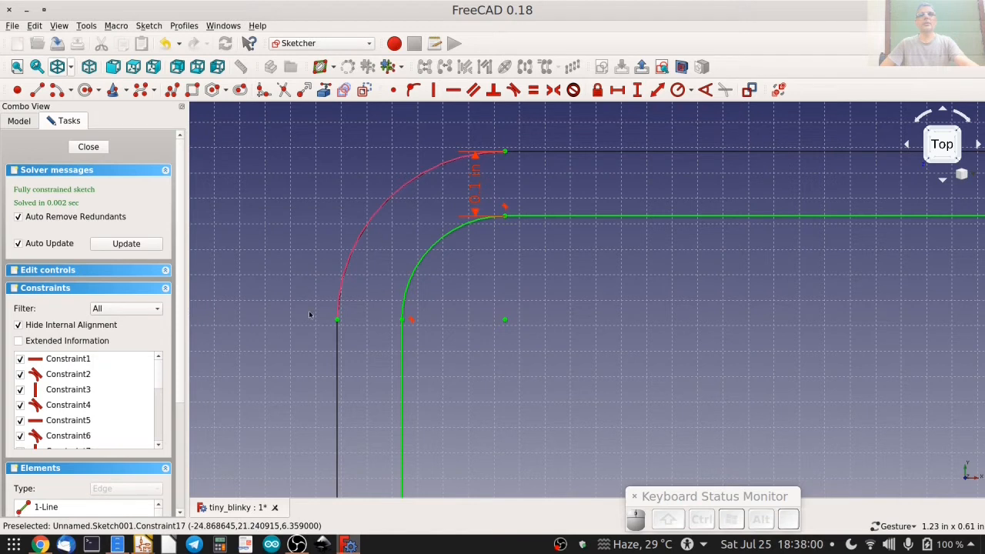
scroll(418, 341, "down", 2)
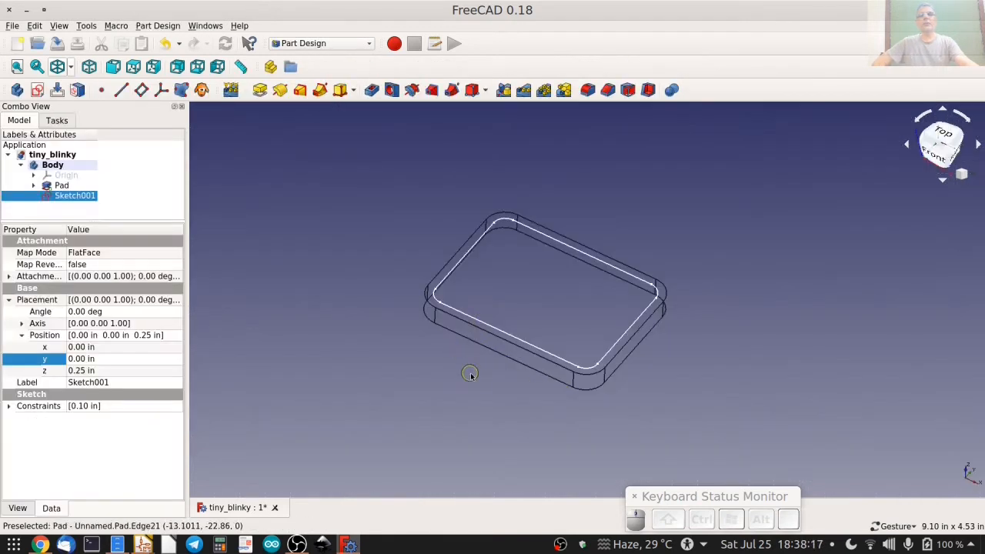
mouse_move(471, 376)
left_mouse_down()
mouse_move(487, 349)
mouse_move(480, 375)
left_mouse_up()
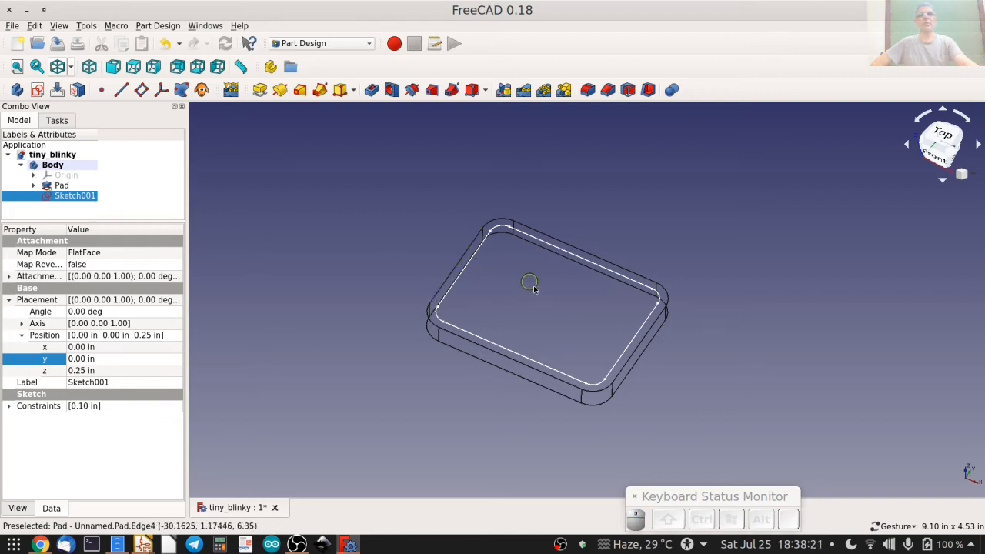
Pocket the inner outline into the plate to a depth of 0.15 in.
left_click(57, 120)
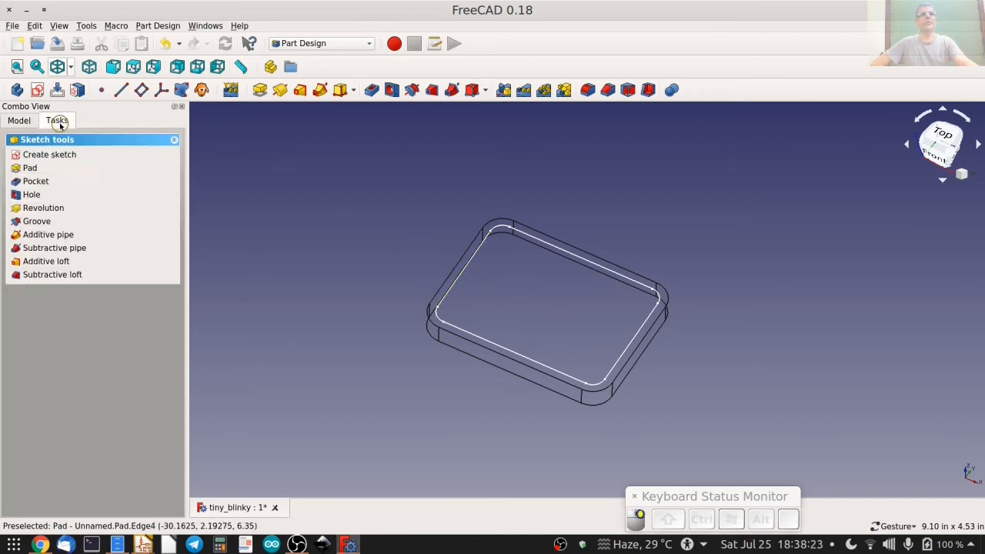
left_click(35, 181)
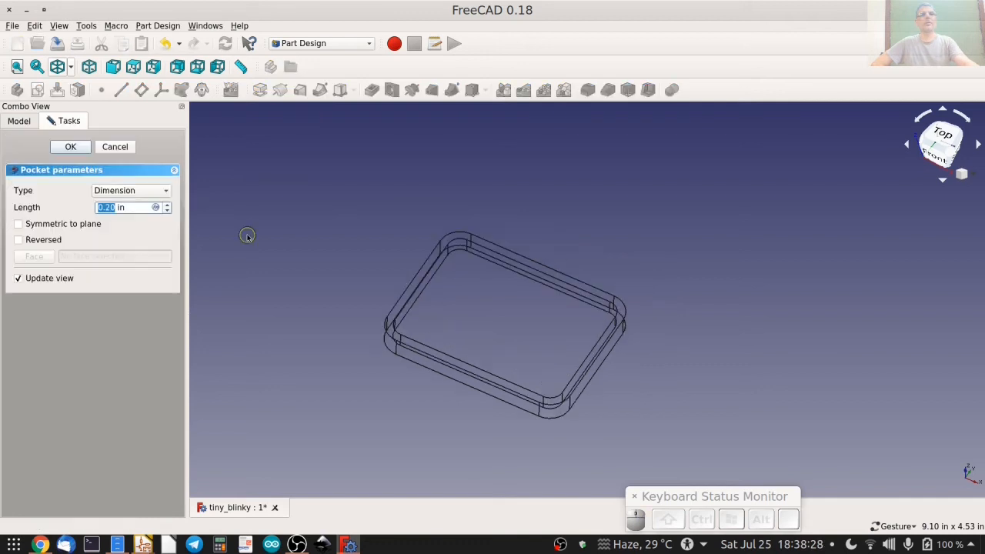
left_click(113, 66)
scroll(463, 306, "up", 6)
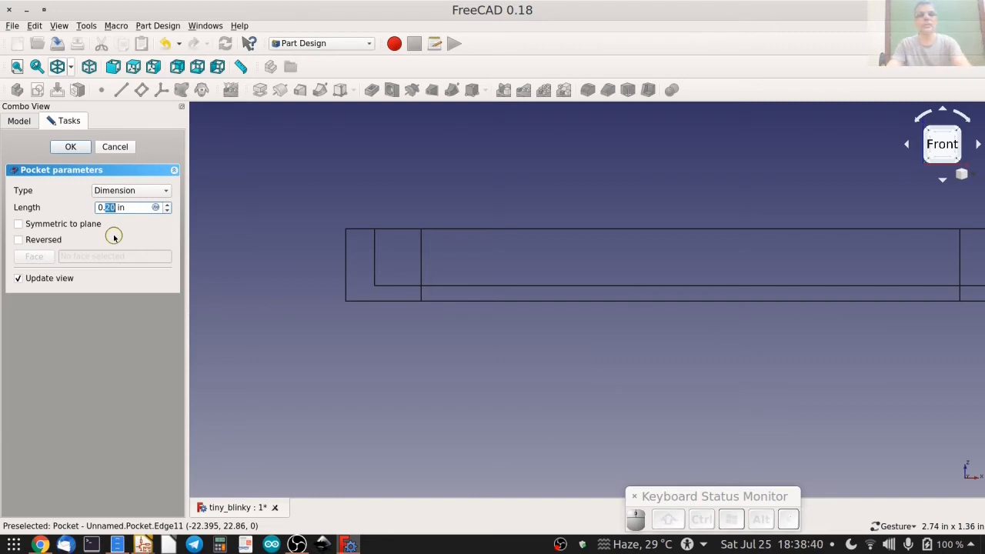
type("5")
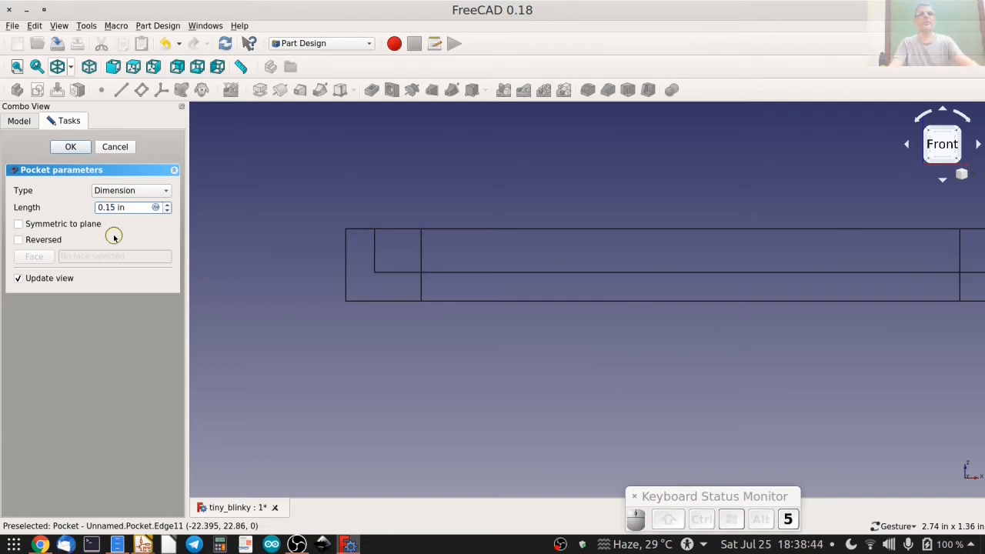
left_click(70, 148)
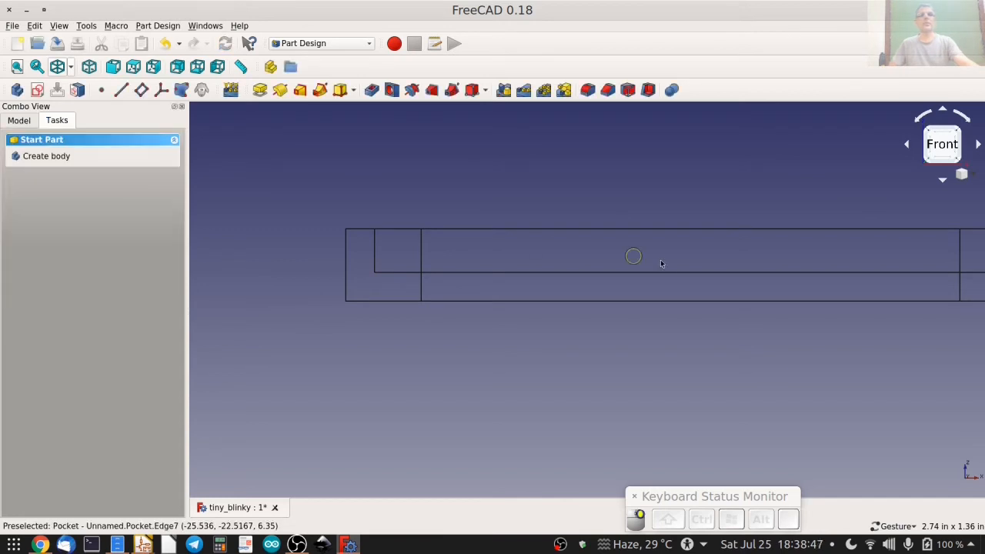
Switch the model display from wireframe to shaded and inspect the pocketed tray from an angle.
left_click_drag(695, 224, 659, 292)
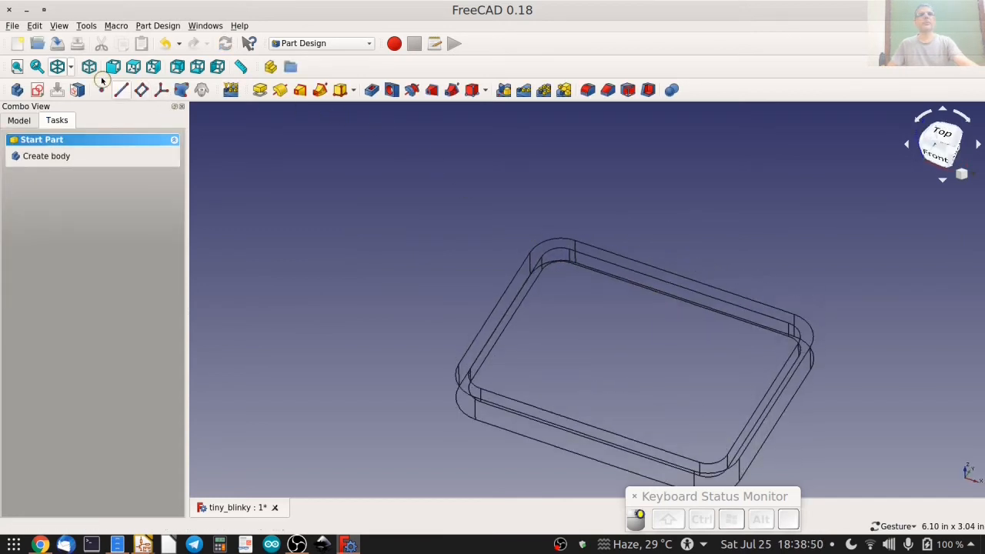
left_click(70, 67)
left_click(77, 96)
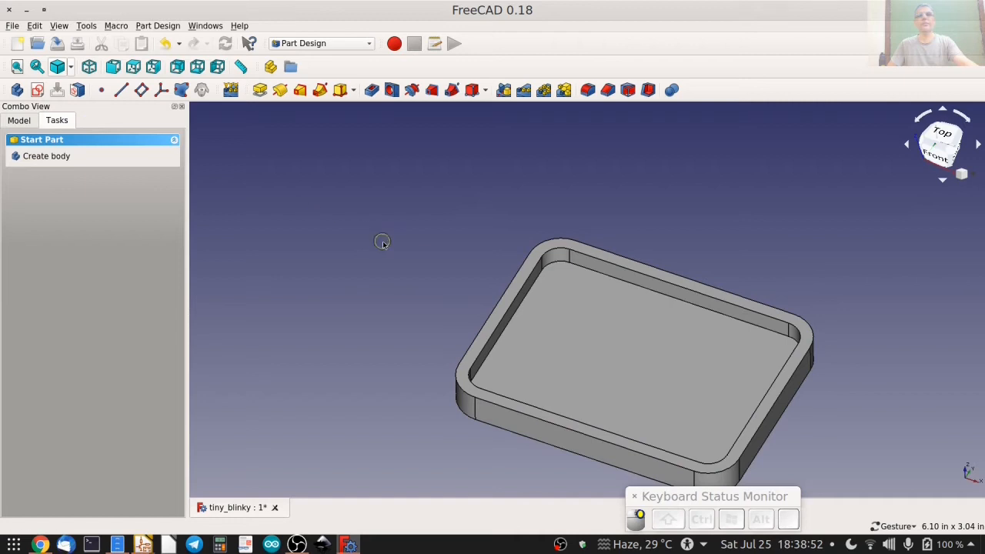
left_click_drag(383, 242, 521, 308)
right_click_drag(380, 224, 372, 172)
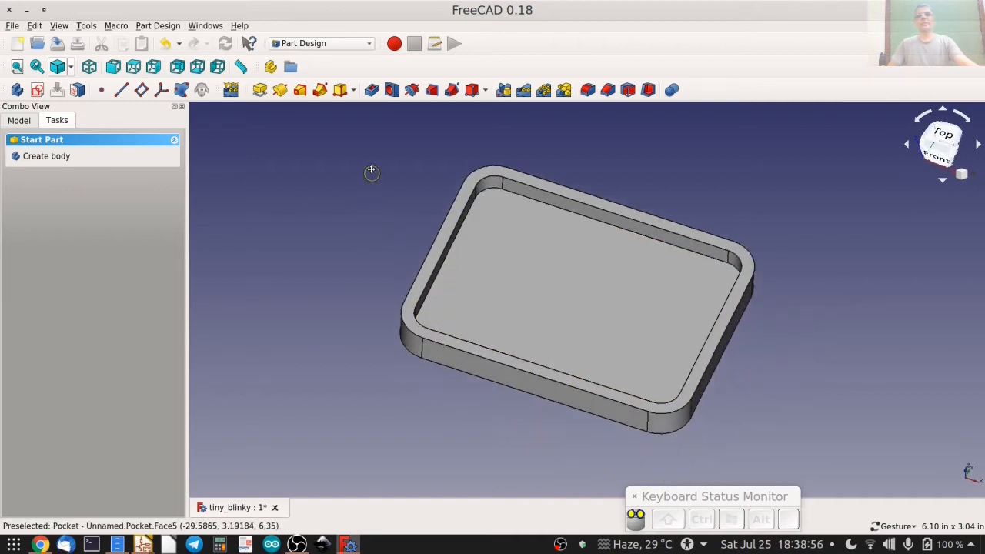
Collapse and select the pocketed body in the model tree, and save the tiny_blinky document.
left_click_drag(359, 272, 368, 329)
left_click_drag(580, 343, 359, 315)
left_click_drag(472, 330, 583, 262)
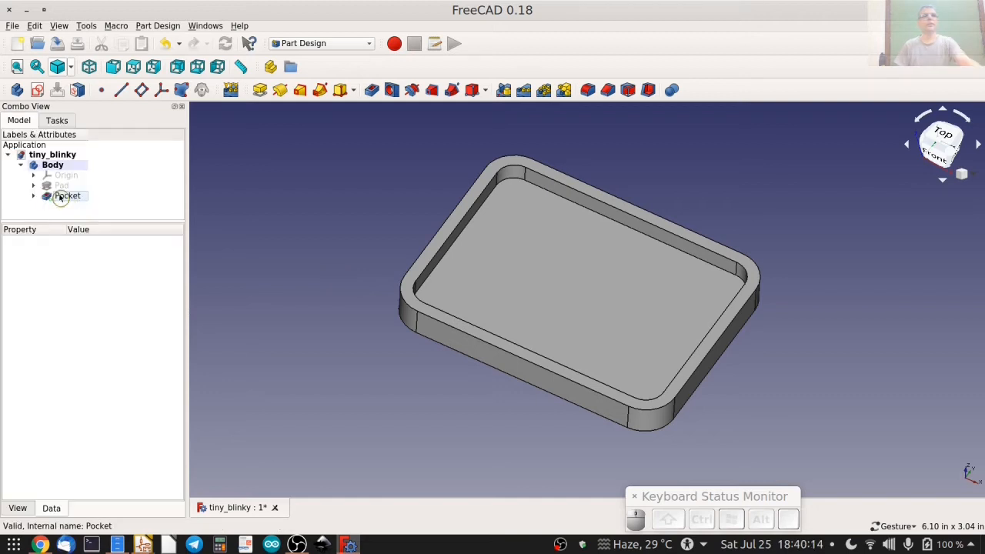
left_click(33, 166)
left_click(21, 165)
left_click(40, 165)
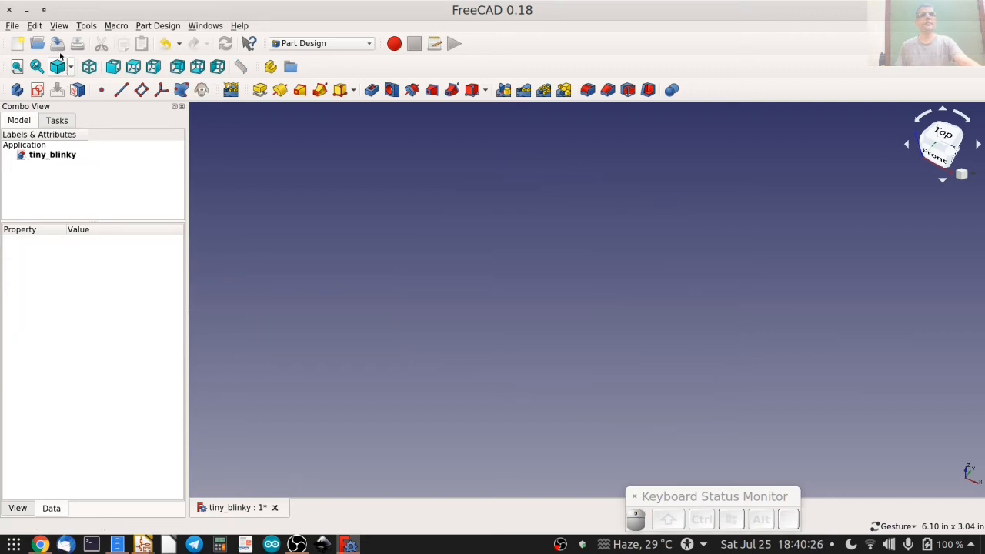
left_click(58, 46)
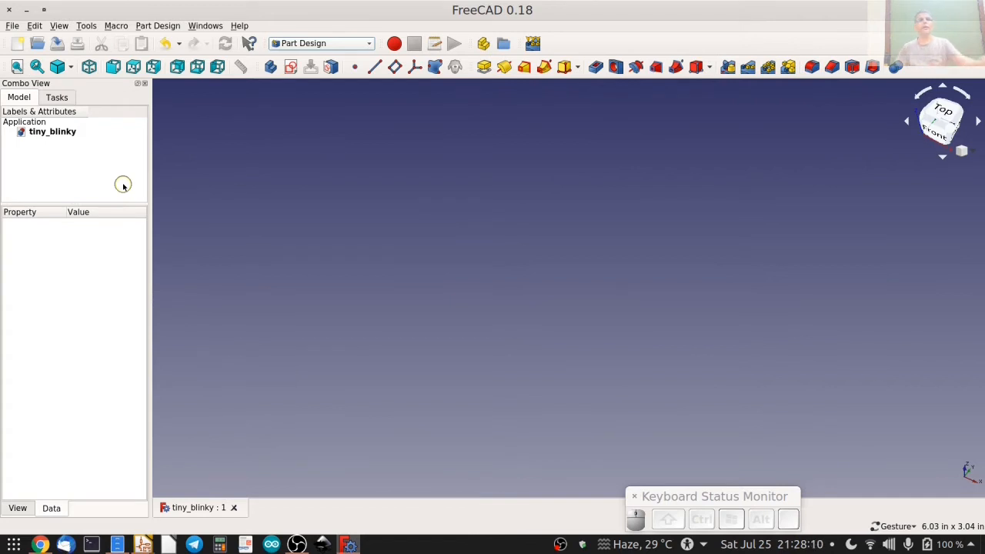
Switch to the KiCadStepUp workbench and open its kicadStepUp settings in the preferences.
left_click(344, 43)
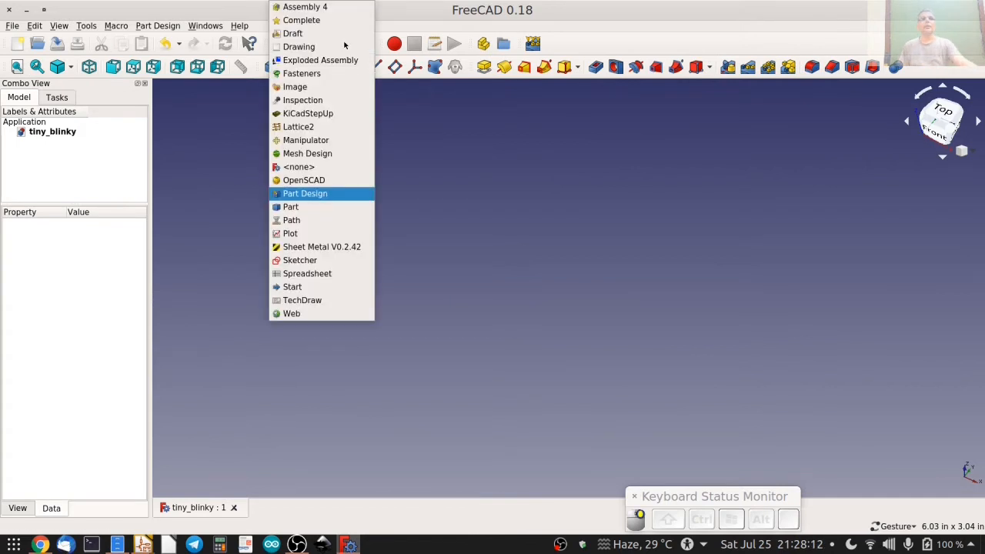
left_click(328, 116)
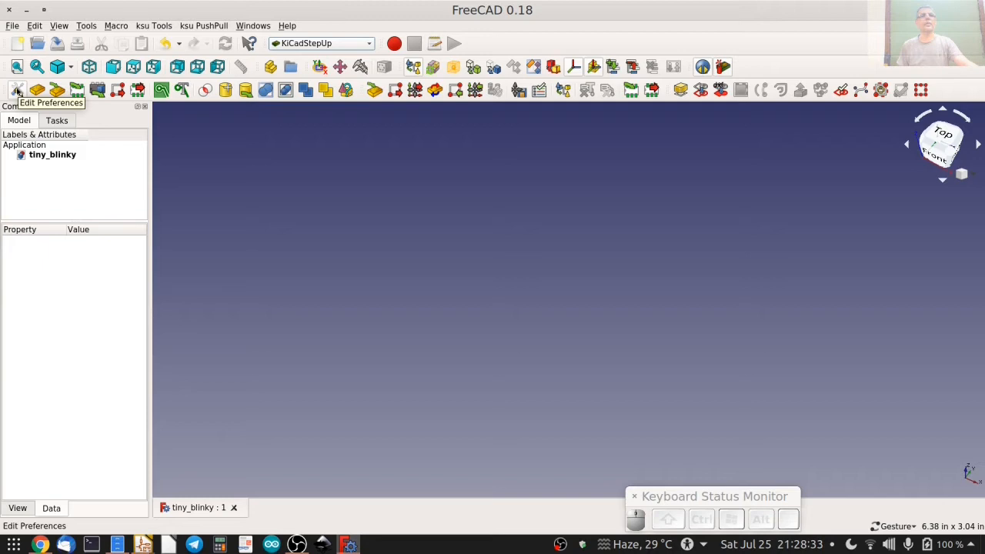
left_click(34, 26)
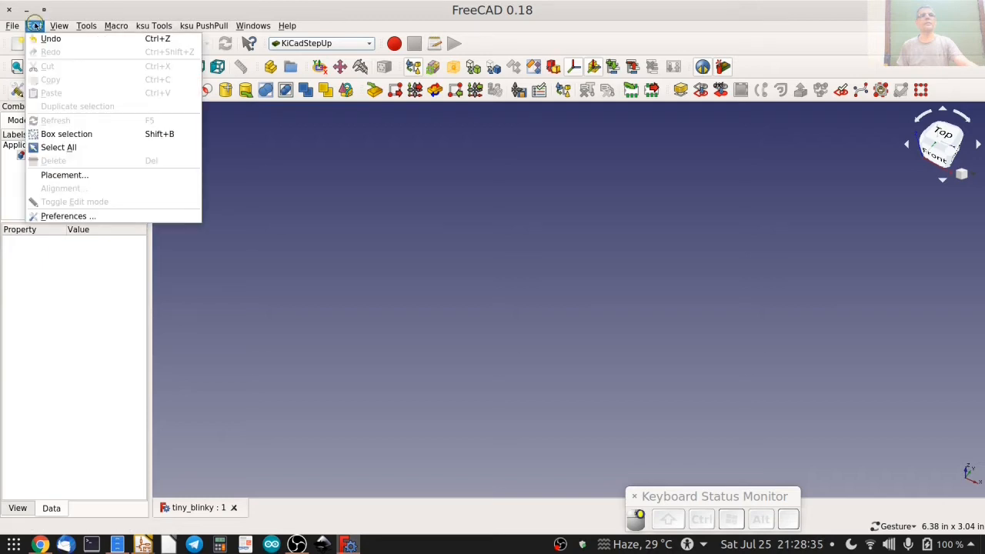
left_click(35, 25)
left_click(17, 90)
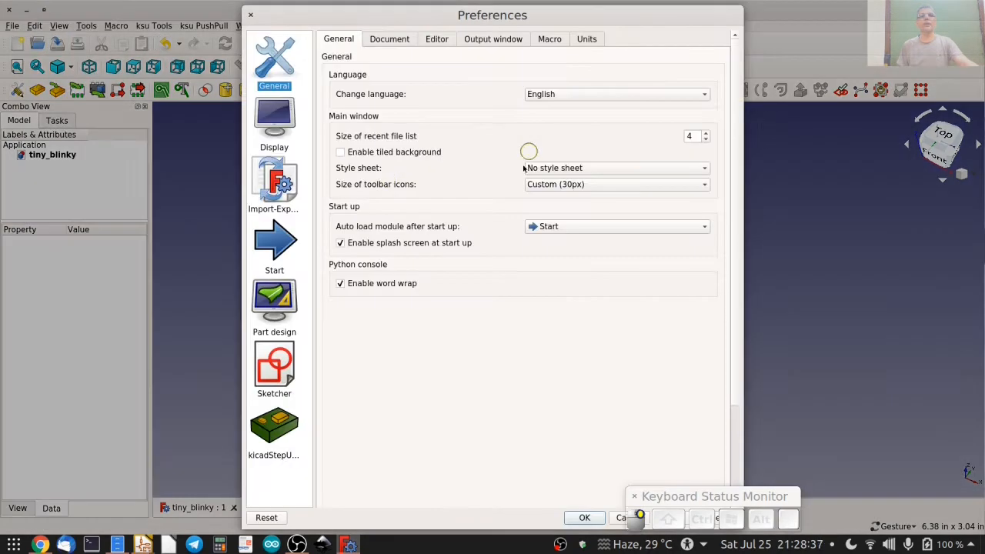
left_click(273, 428)
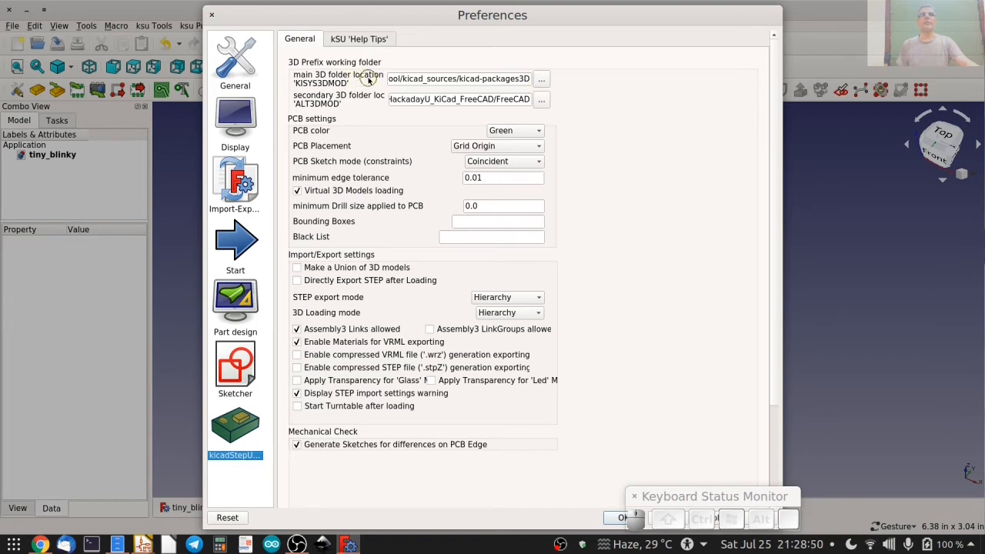
Review the main and secondary 3D folder locations and keep the PCB placement at Grid Origin.
mouse_move(368, 79)
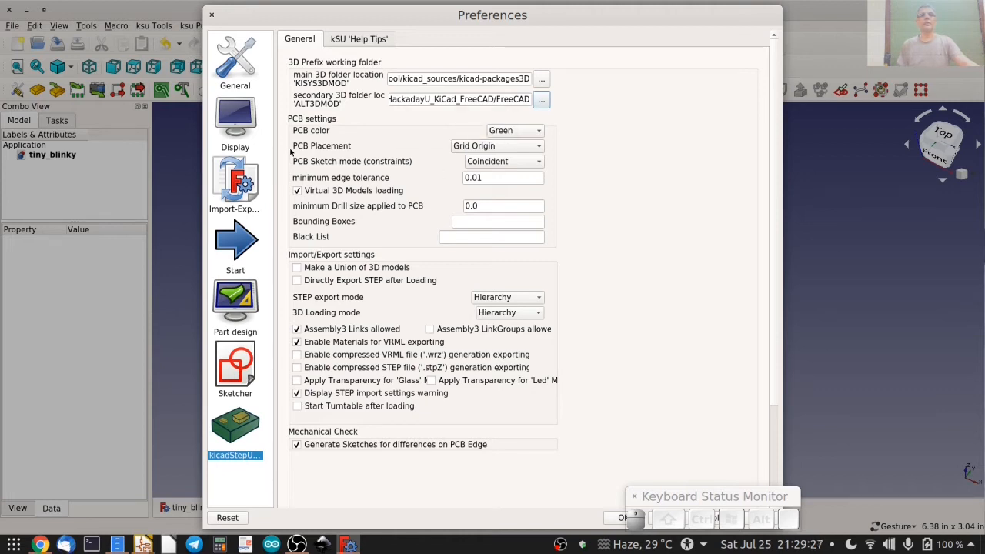
left_click(468, 148)
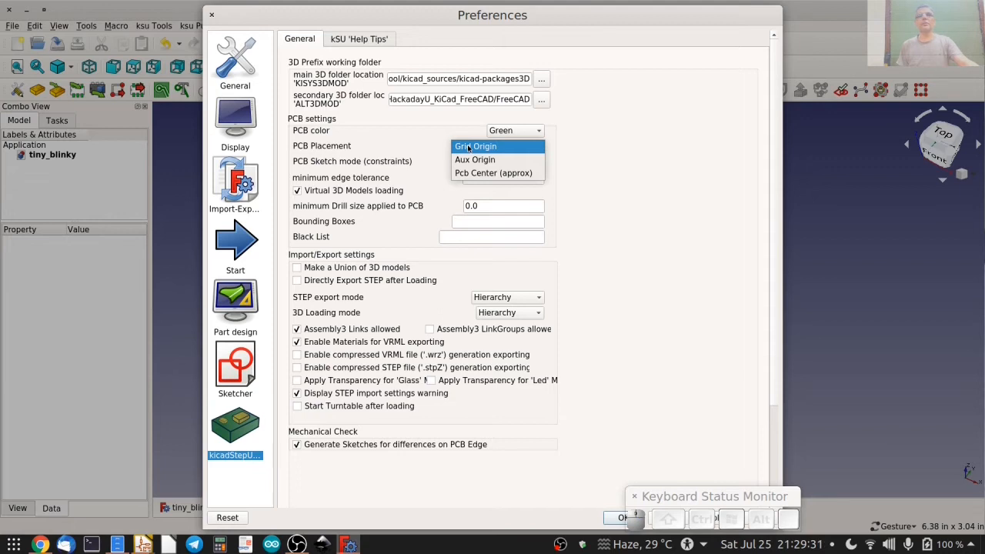
left_click(468, 148)
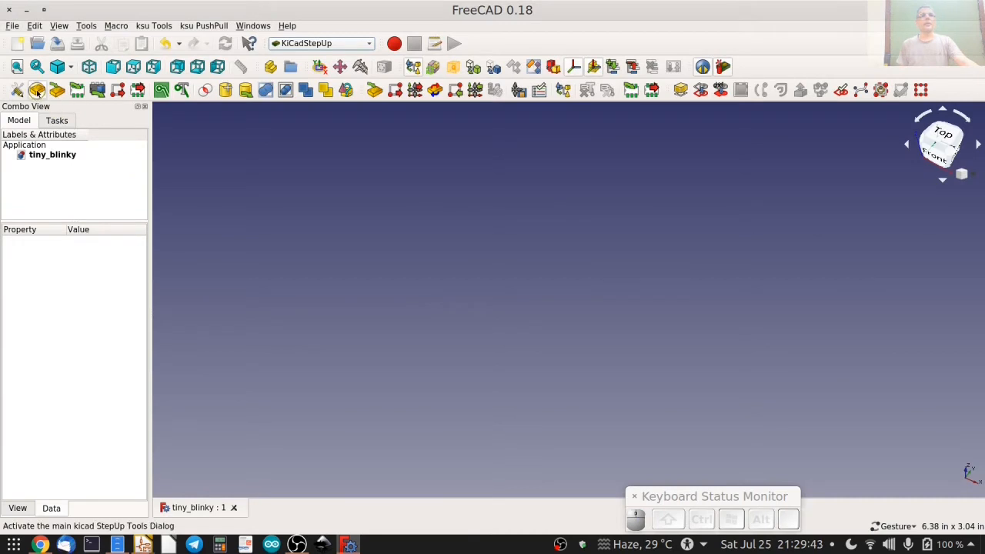
Bring up the kicad StepUp tools palette and dock it on the side opposite the model tree.
left_click(37, 91)
left_click_drag(51, 109, 944, 113)
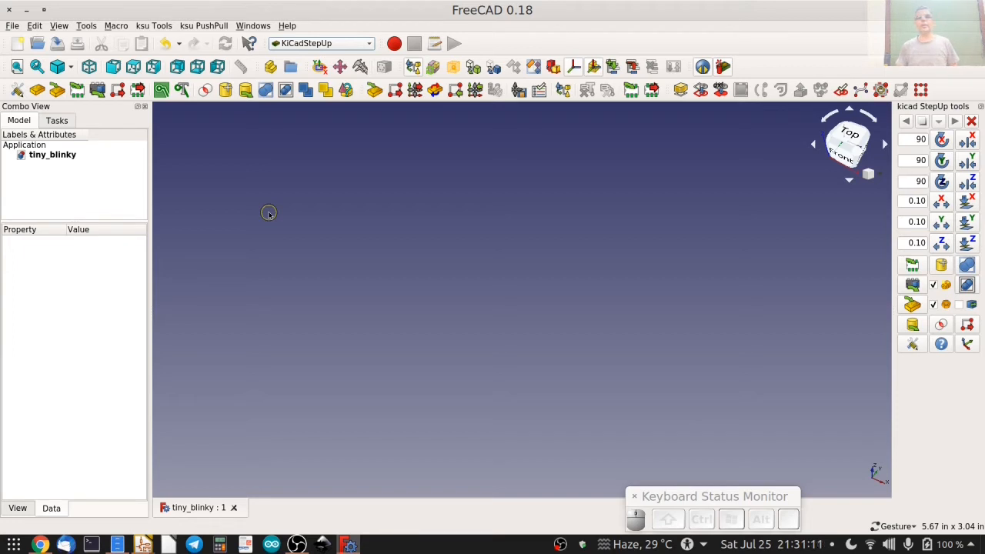
Load the KiCad board and its parts from tiny_blinky.kicad_pcb in the tiny_blinky project folder.
left_click(59, 91)
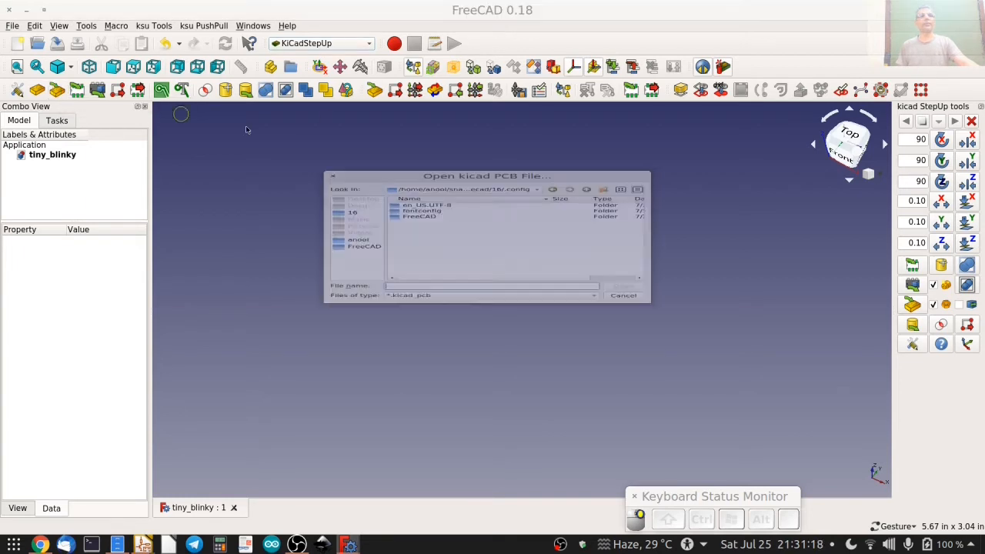
left_click(358, 242)
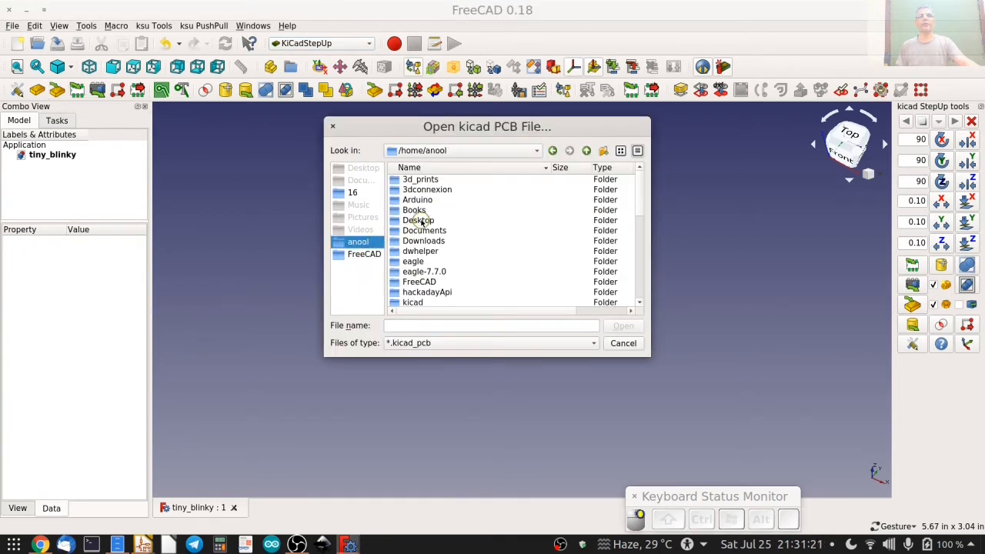
double_click(418, 221)
double_click(428, 193)
double_click(420, 202)
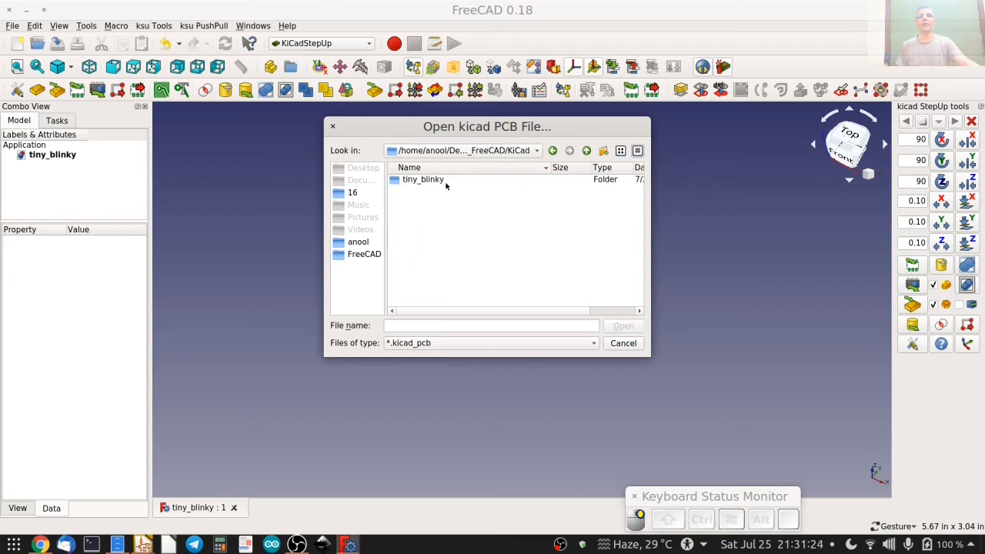
left_click(442, 180)
double_click(441, 181)
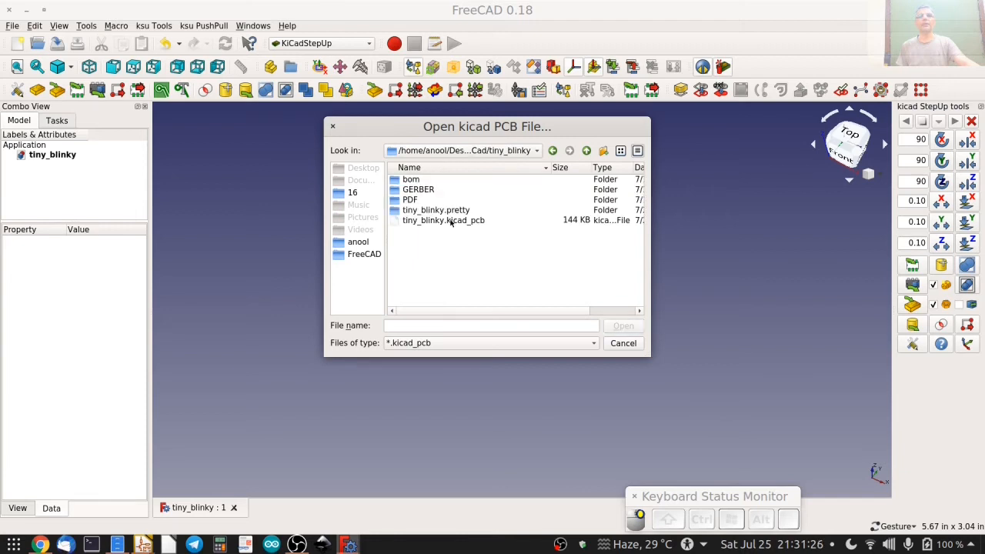
double_click(452, 222)
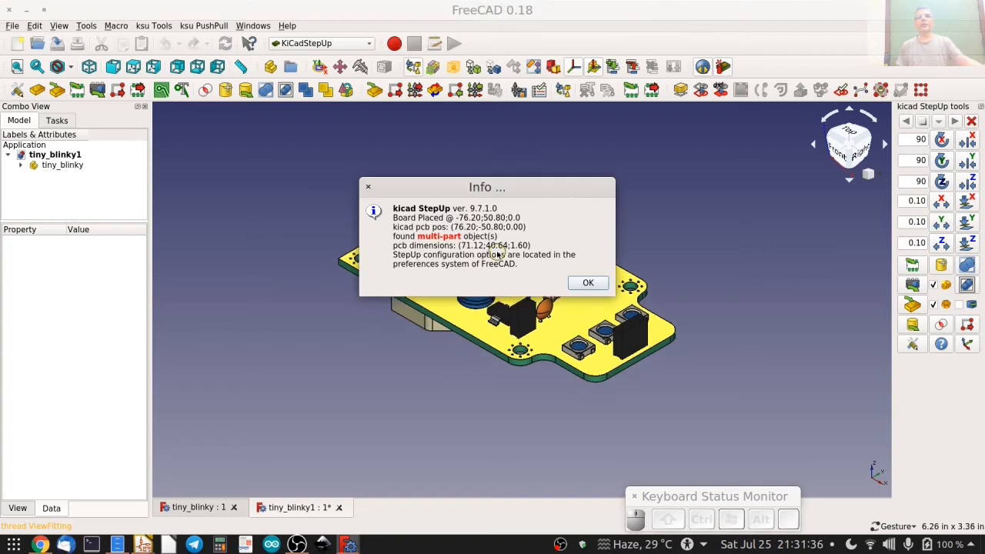
left_click(589, 282)
Inspect the loaded board from the top and expand its top-side component models in an enlarged model tree.
left_click_drag(330, 198, 498, 361)
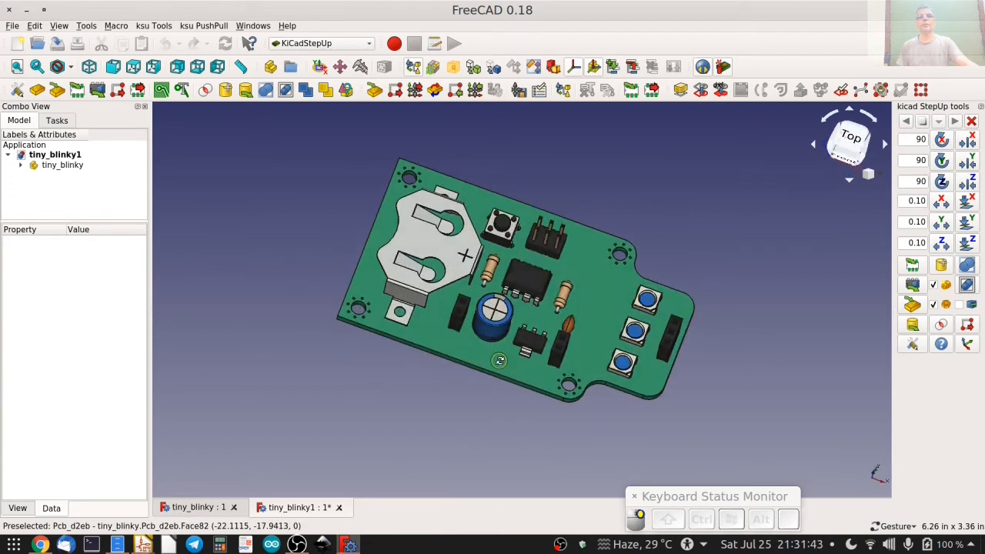
left_click(850, 140)
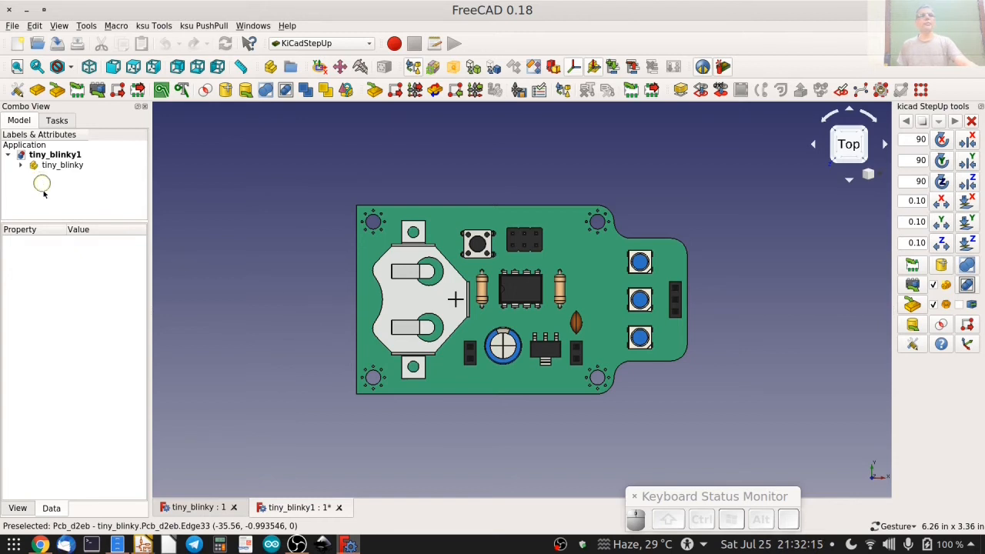
left_click_drag(57, 222, 80, 336)
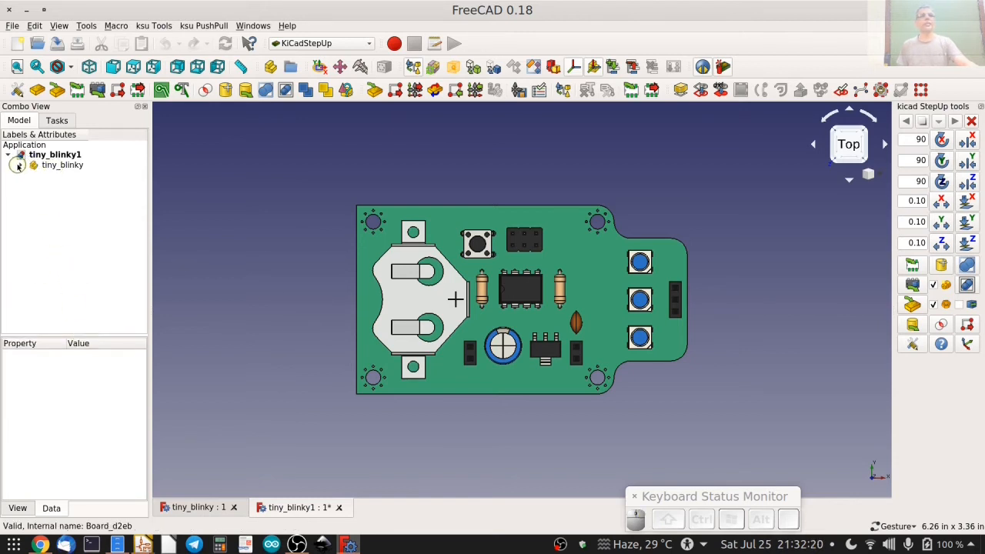
left_click(20, 164)
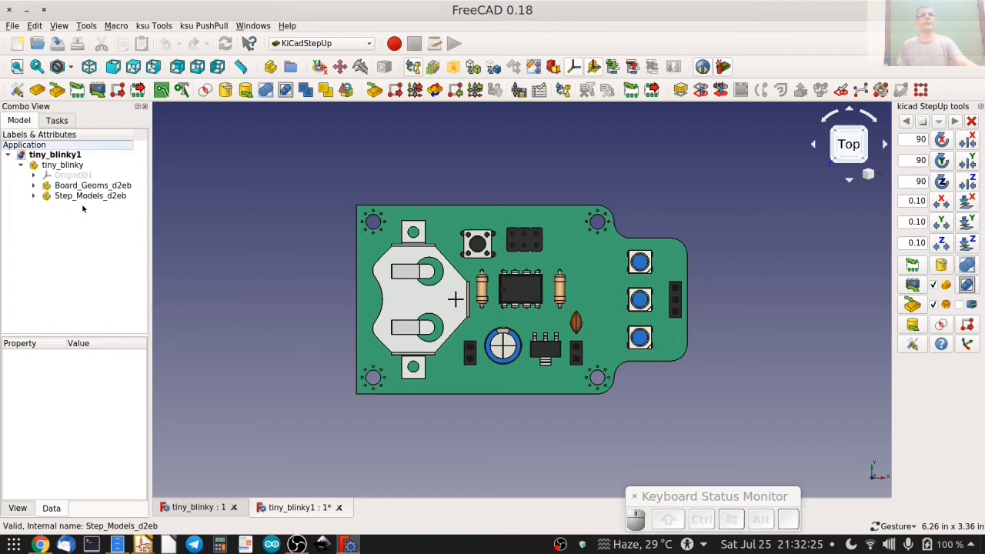
left_click(33, 196)
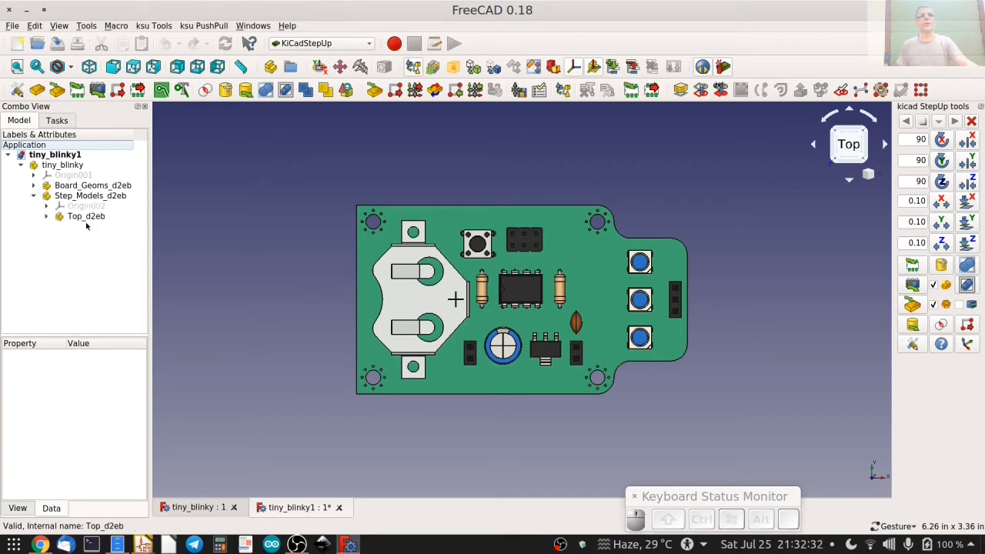
left_click(46, 217)
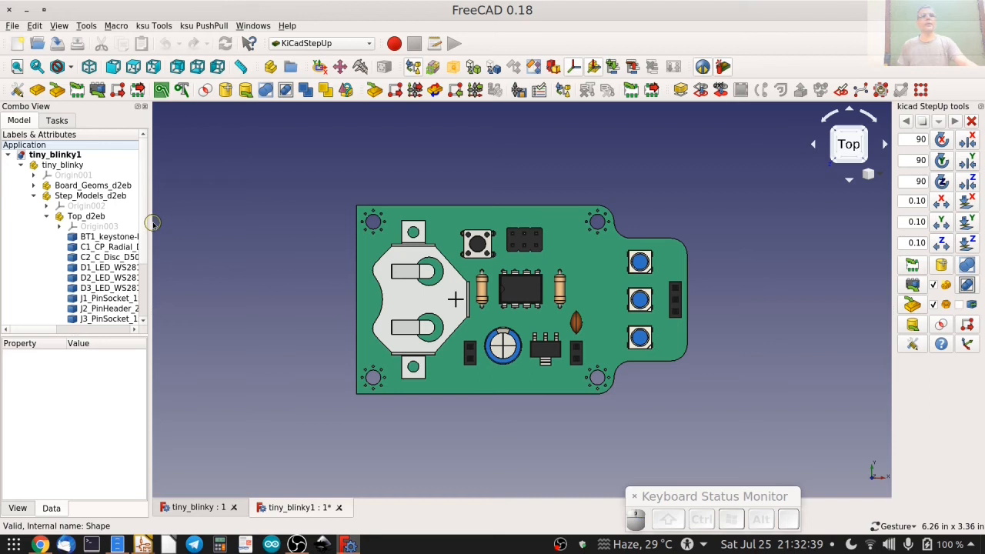
left_click_drag(154, 223, 248, 223)
Examine the battery holder, C1, C2 and D2 models by selecting each, and collapse the component groups.
left_click_drag(497, 366, 333, 320)
left_click(115, 237)
left_click(117, 247)
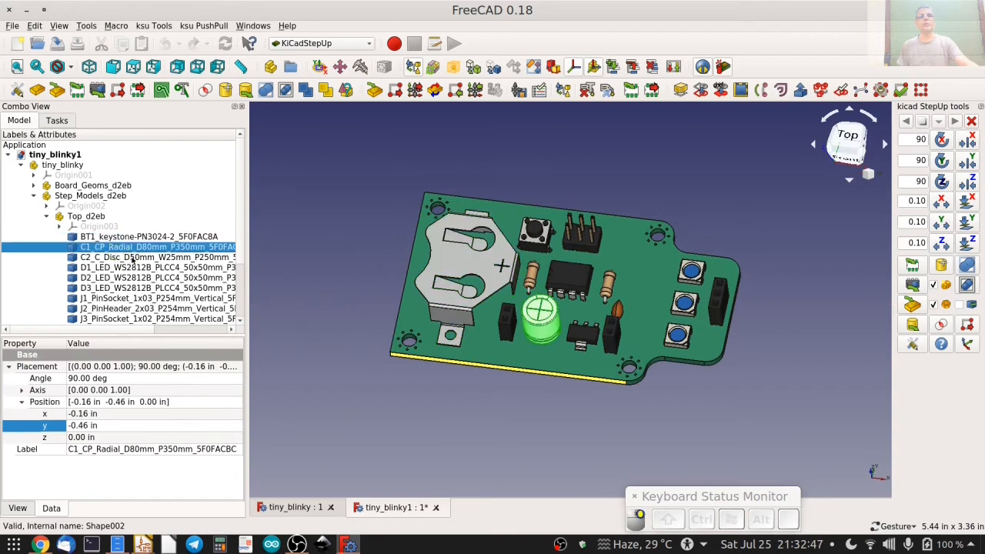
left_click(132, 259)
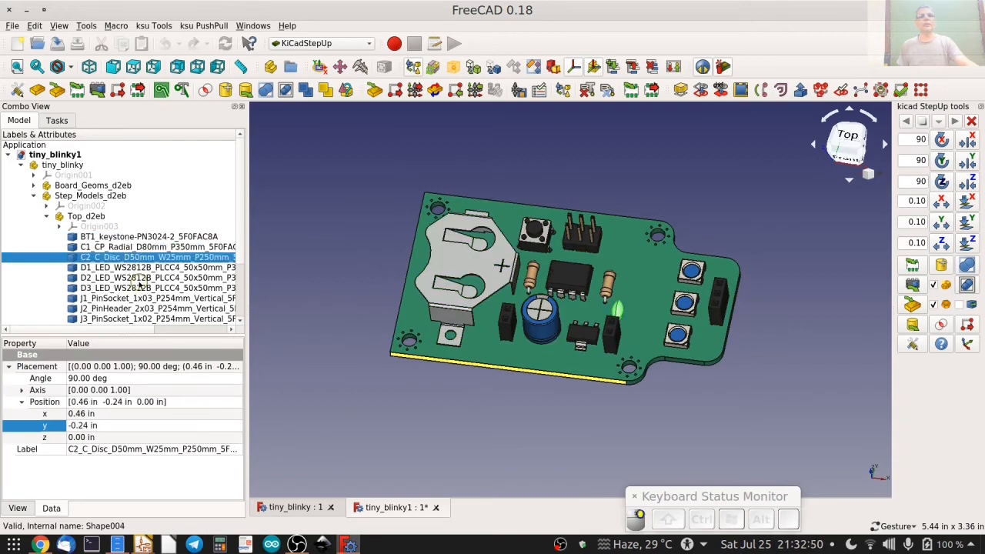
left_click(138, 279)
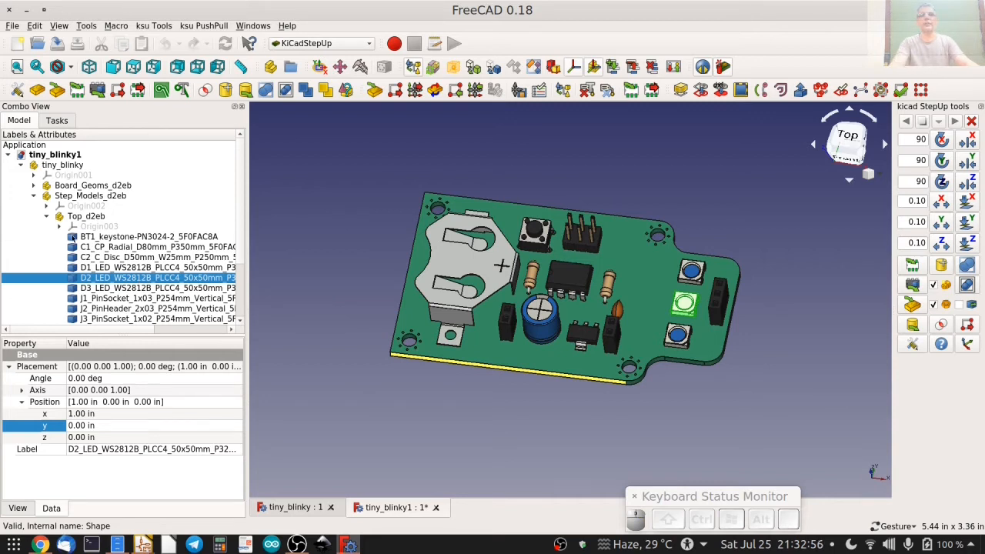
key("space")
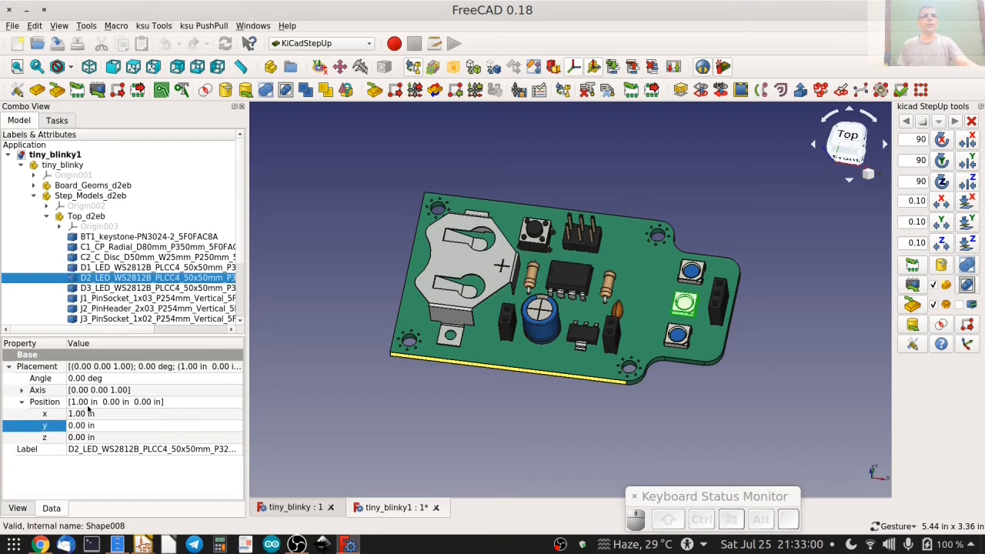
left_click(47, 216)
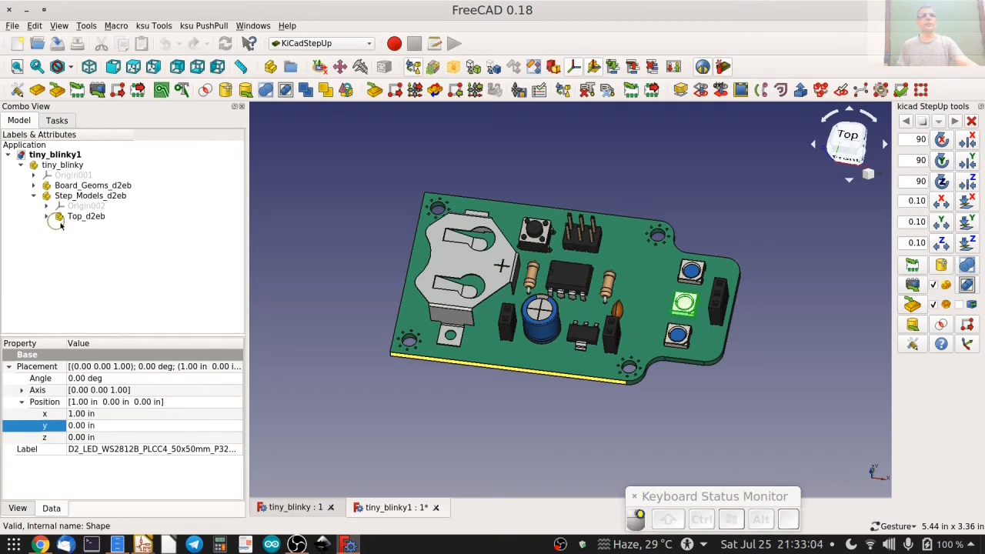
left_click(34, 195)
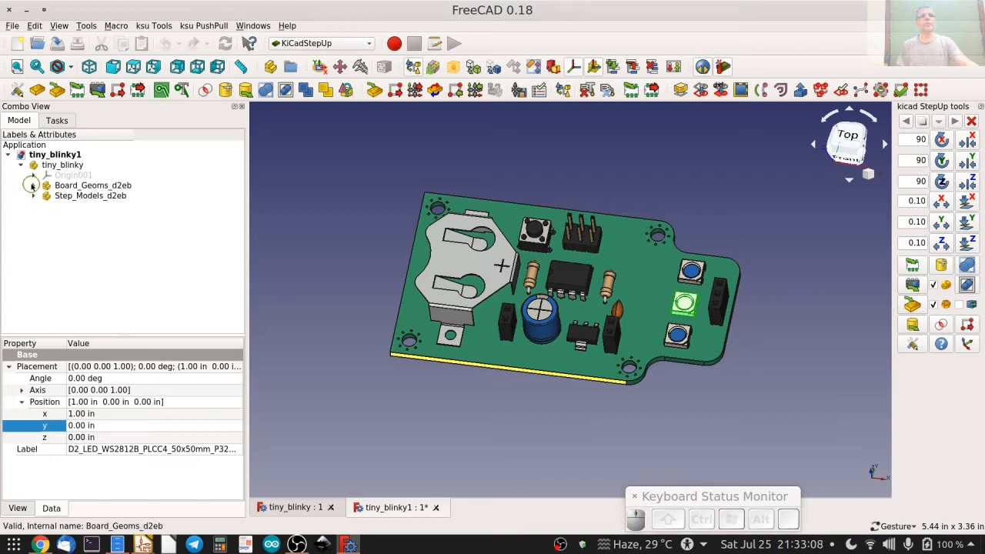
Expand the board geometry group and toggle the PCB solid's visibility to view the components without it.
left_click(34, 186)
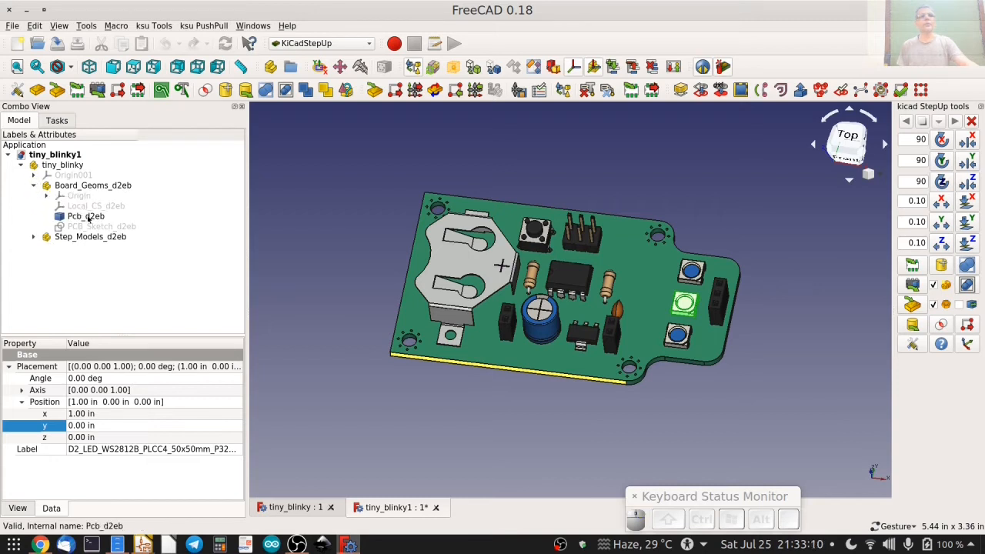
left_click(87, 217)
key("space")
key("space")
key("space")
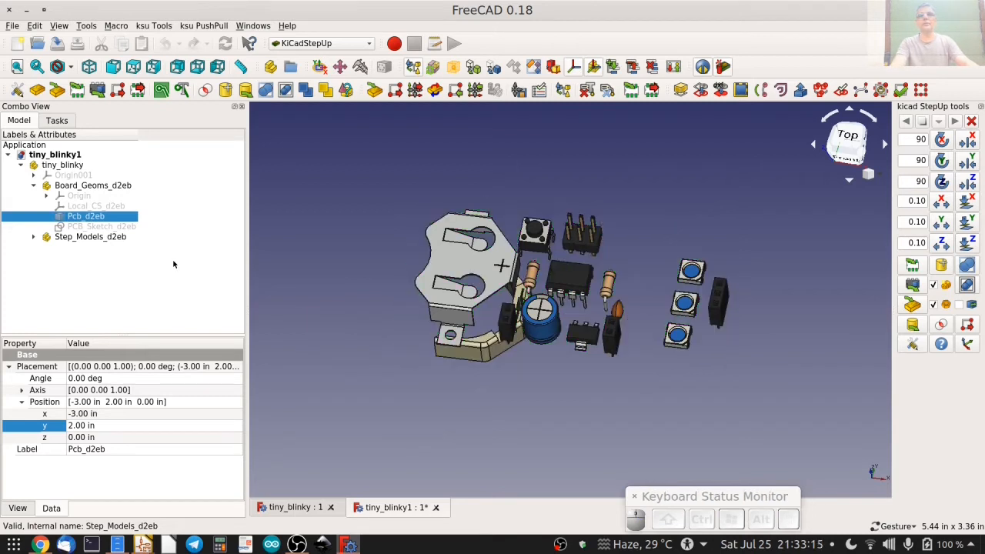
key("space")
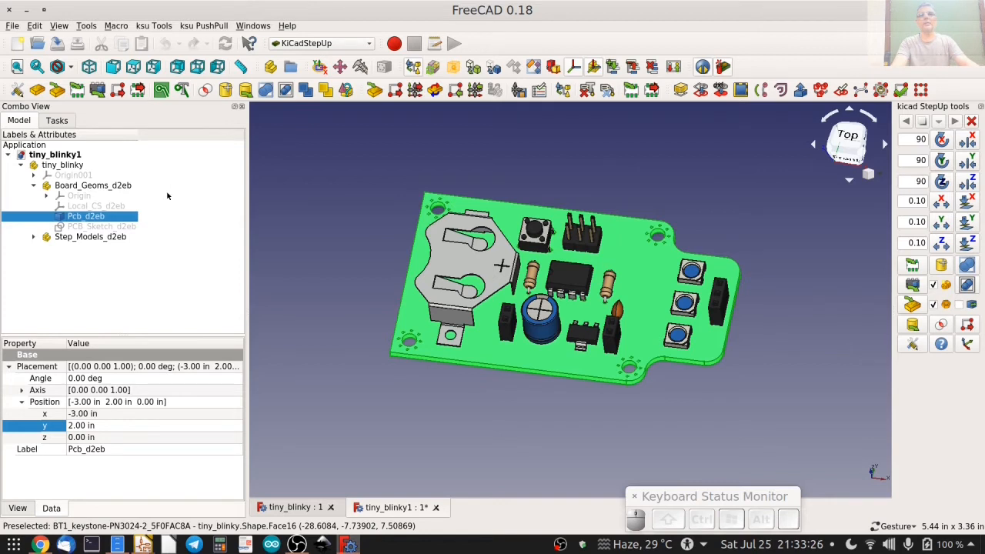
Hide the PCB solid and show the PCB outline sketch in top view.
key("space")
left_click(107, 226)
key("space")
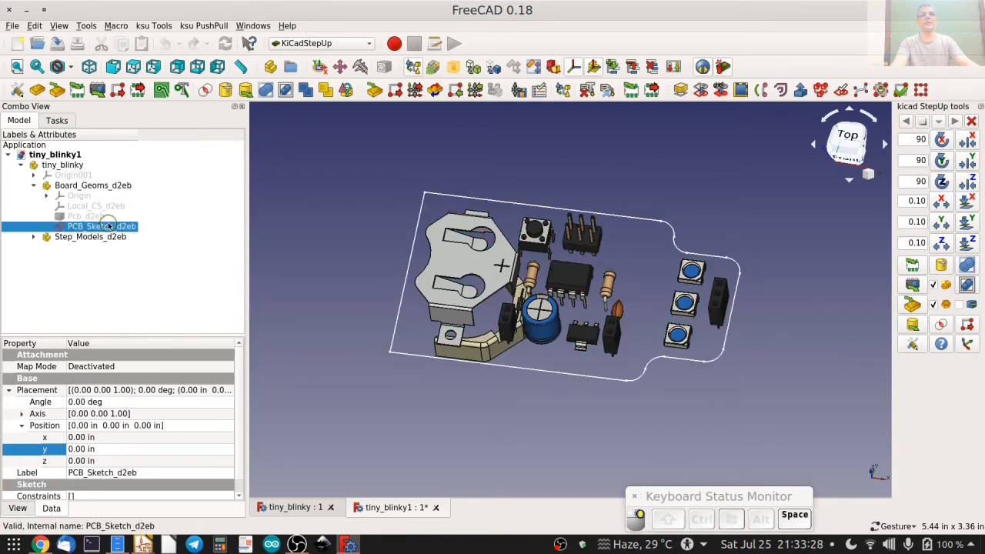
key("2")
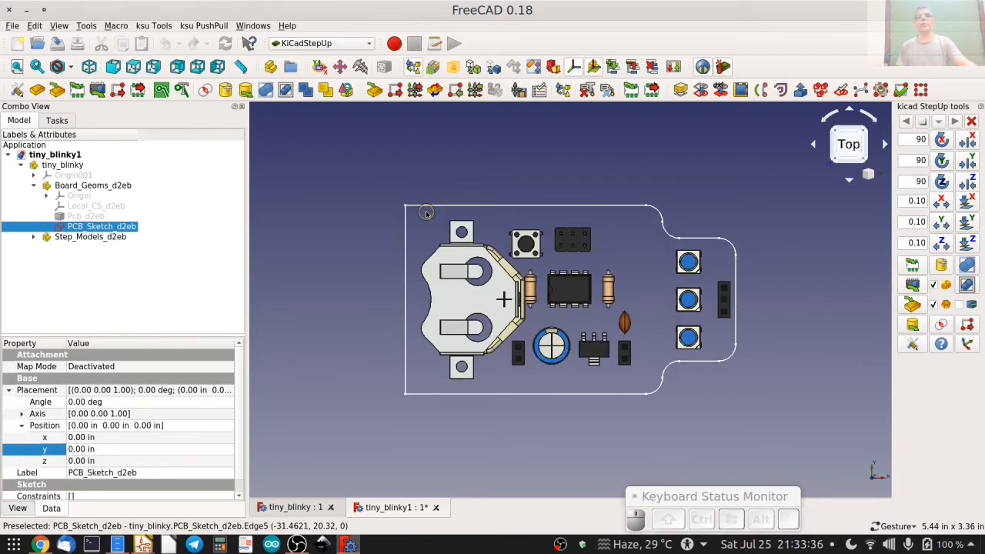
Open the PCB outline sketch for editing and apply block constraints to the arcs and lines of the narrow right-hand section.
double_click(106, 225)
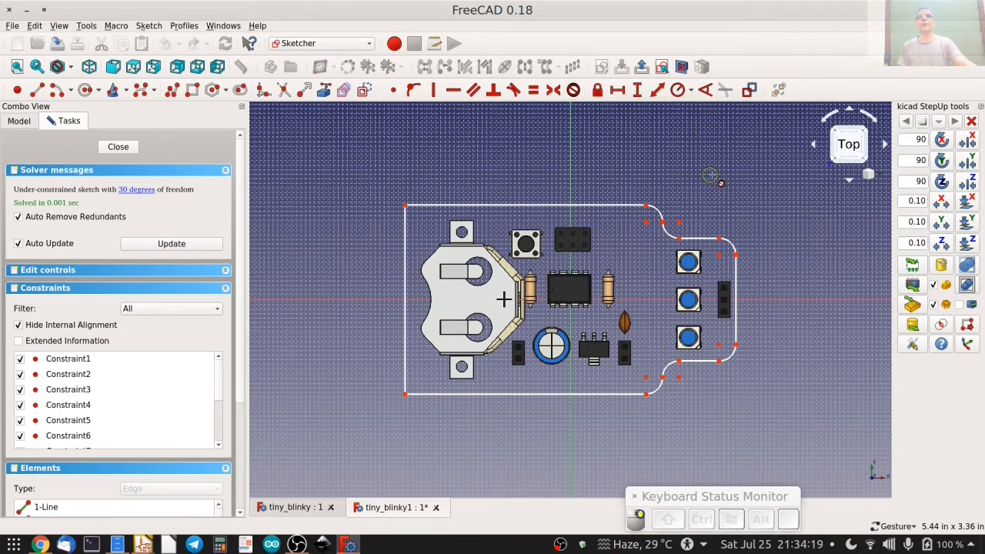
left_click(658, 212)
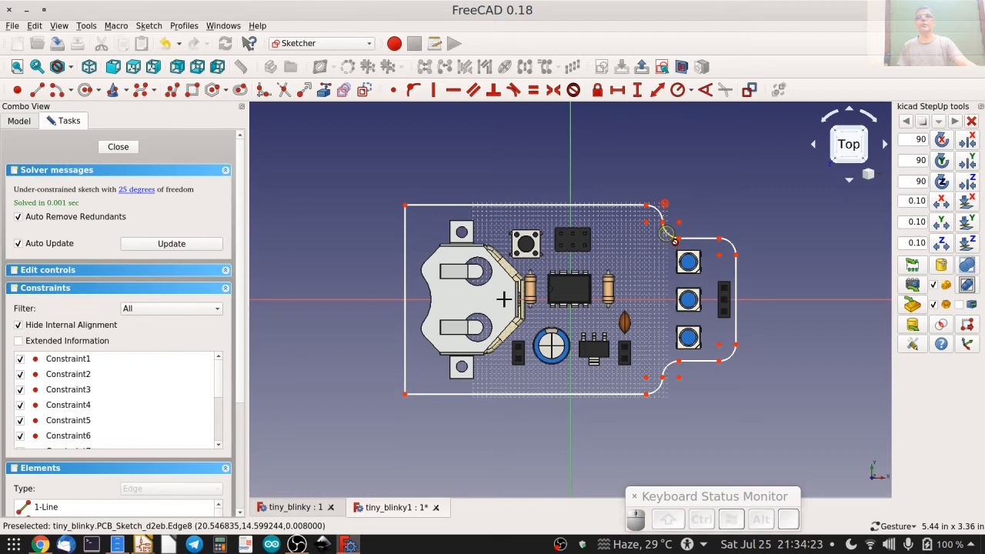
left_click(666, 232)
left_click(695, 237)
left_click(729, 245)
left_click(744, 295)
left_click(741, 363)
left_click(701, 361)
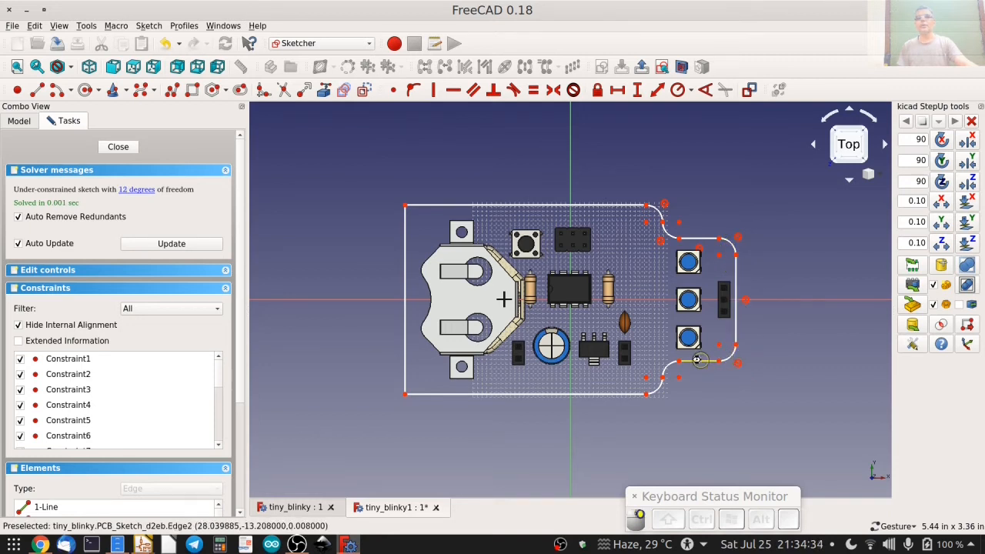
left_click(656, 384)
left_click(657, 387)
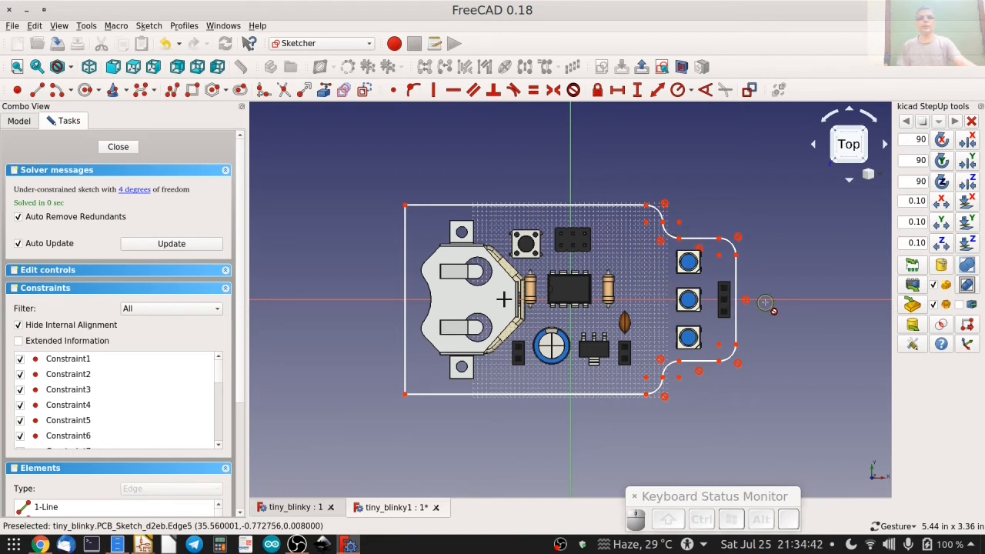
key("Escape")
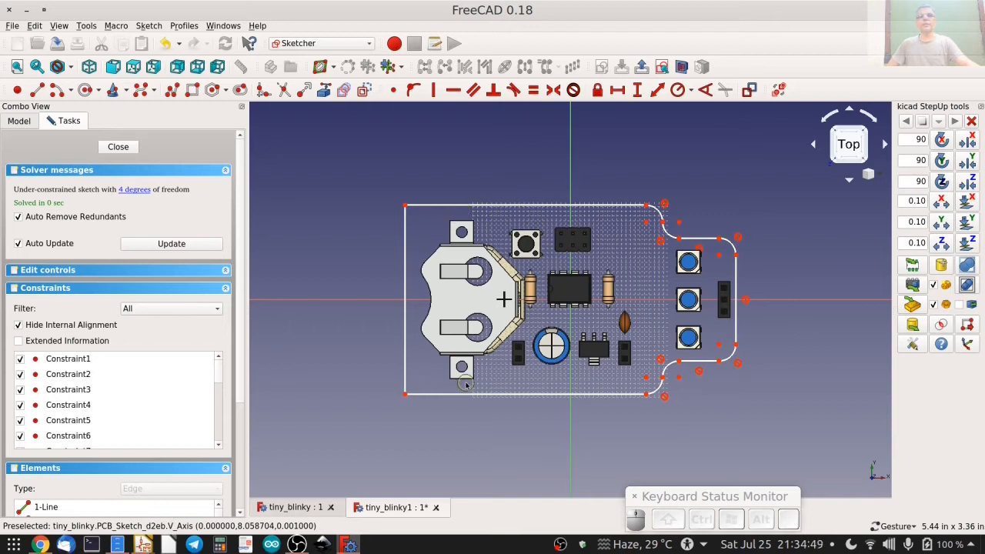
Constrain the outline's long upper and lower edges horizontal and its left edge vertical.
left_click(513, 206)
left_click(521, 394)
left_click(454, 91)
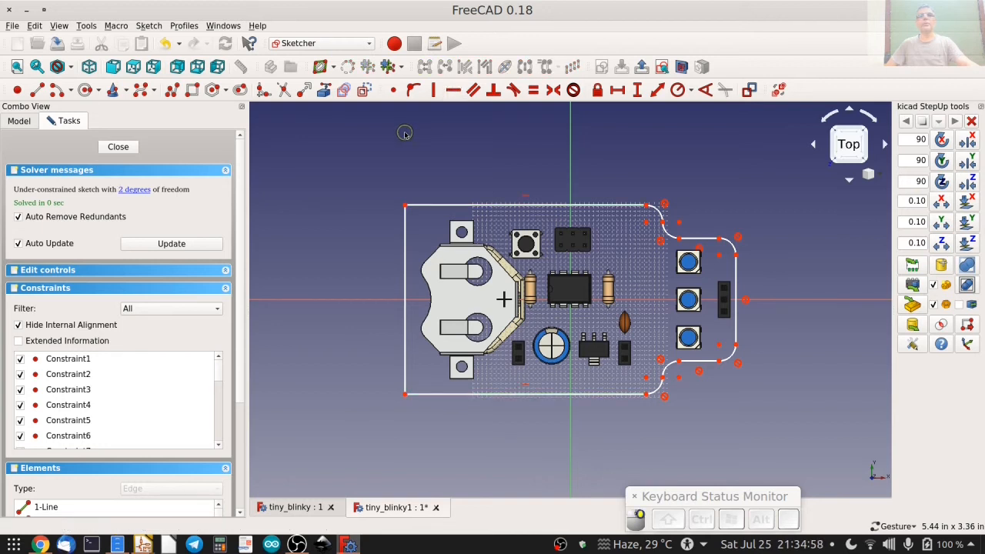
left_click(405, 248)
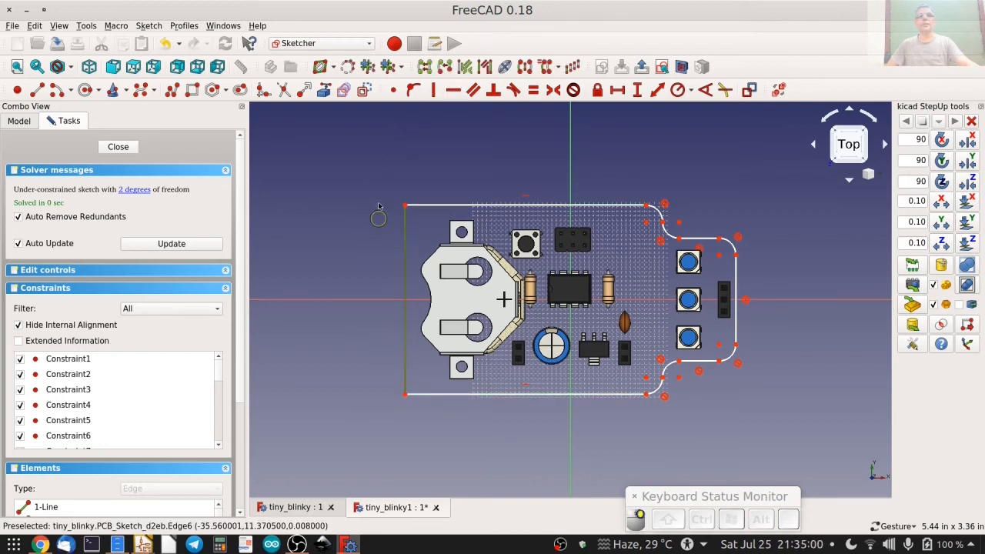
left_click(438, 90)
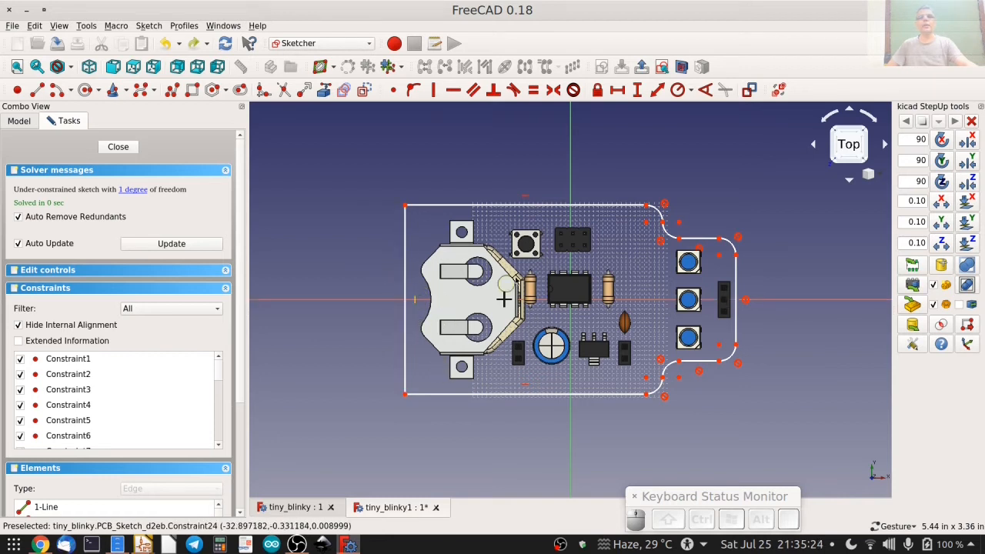
Fillet the upper-left and lower-left corners of the board outline.
left_click(263, 91)
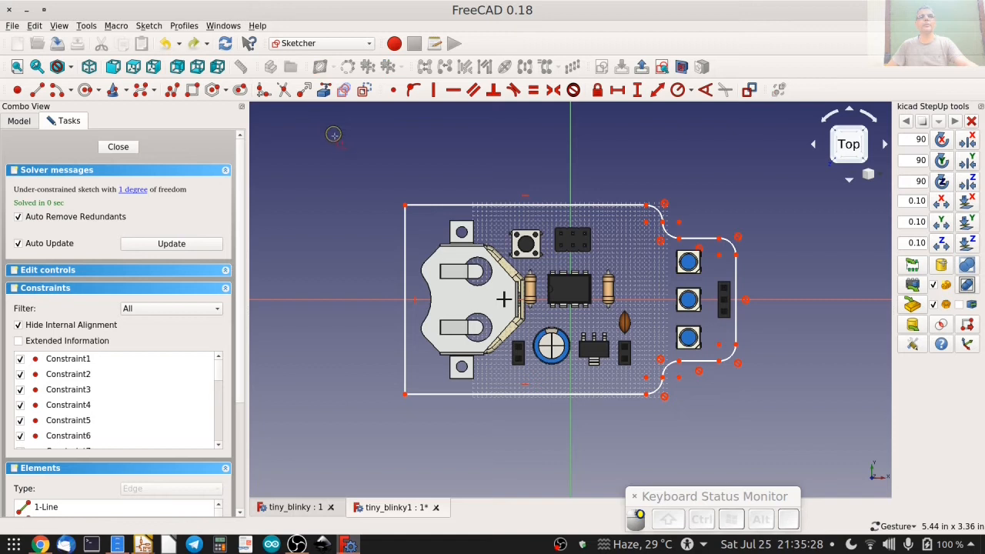
left_click(420, 205)
left_click(403, 237)
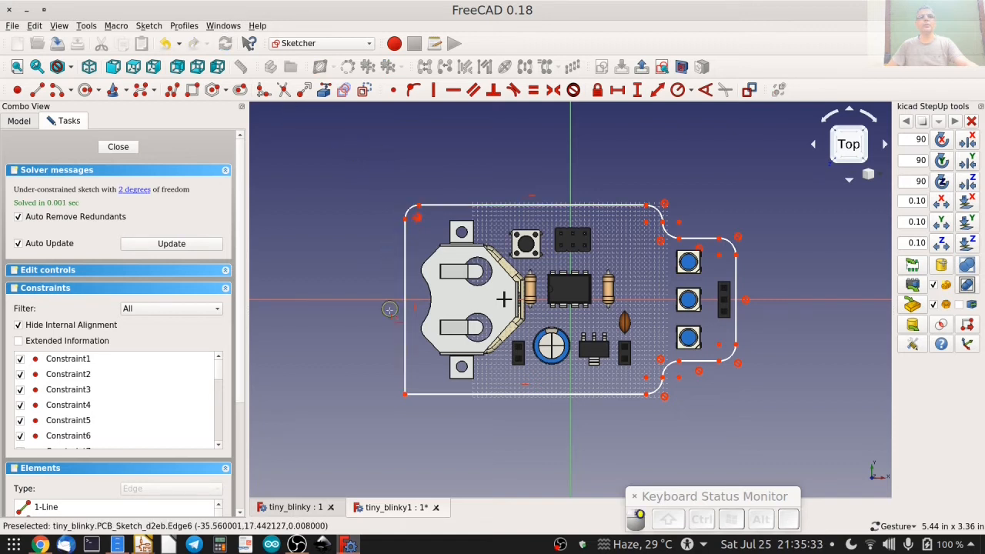
left_click(404, 378)
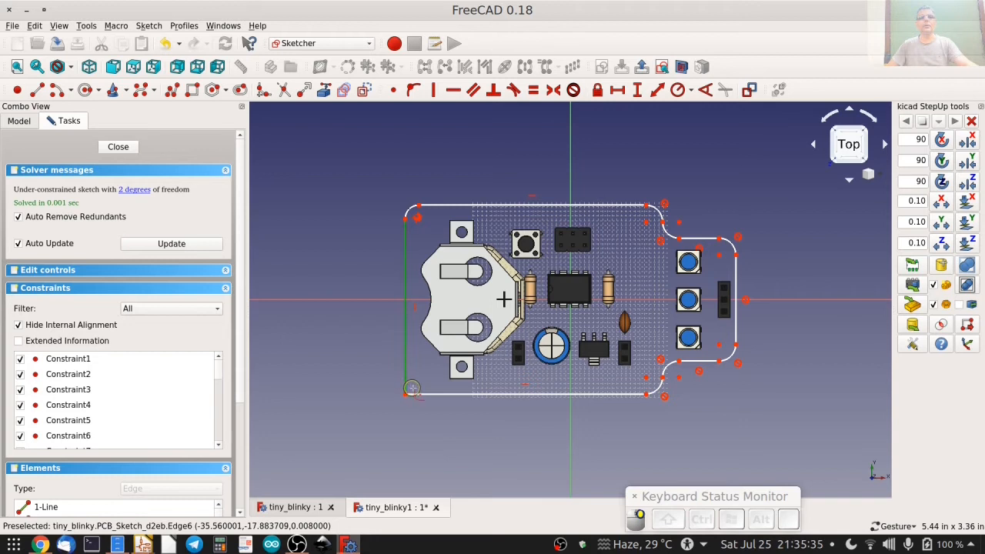
left_click(422, 395)
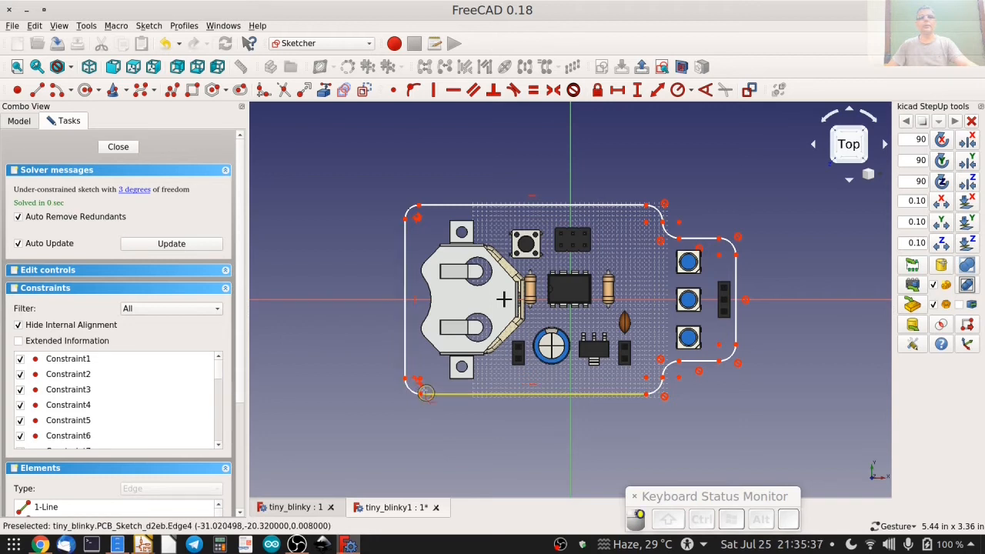
key("Escape")
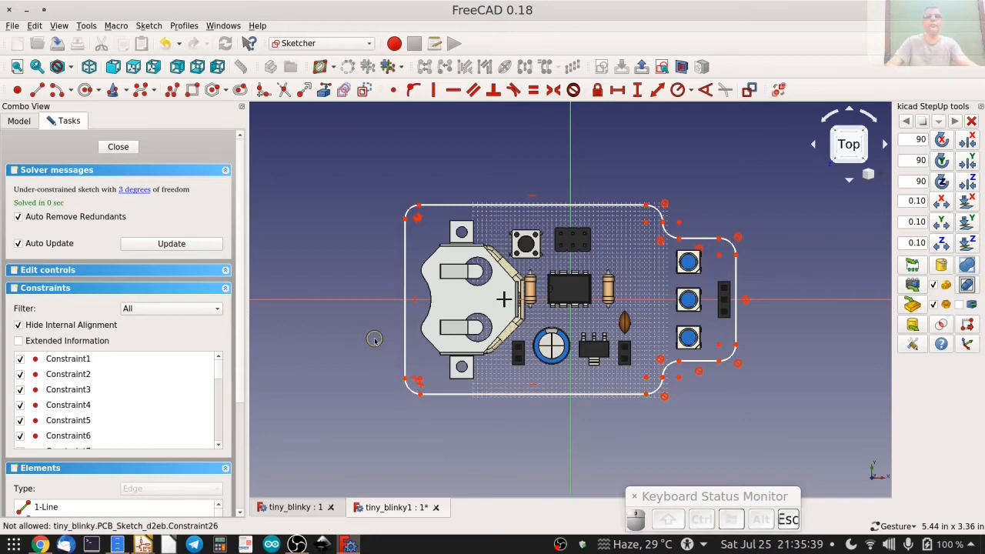
Make both left corner fillets equal in radius to the blocked arc at the right end of the upper edge.
left_click(411, 210)
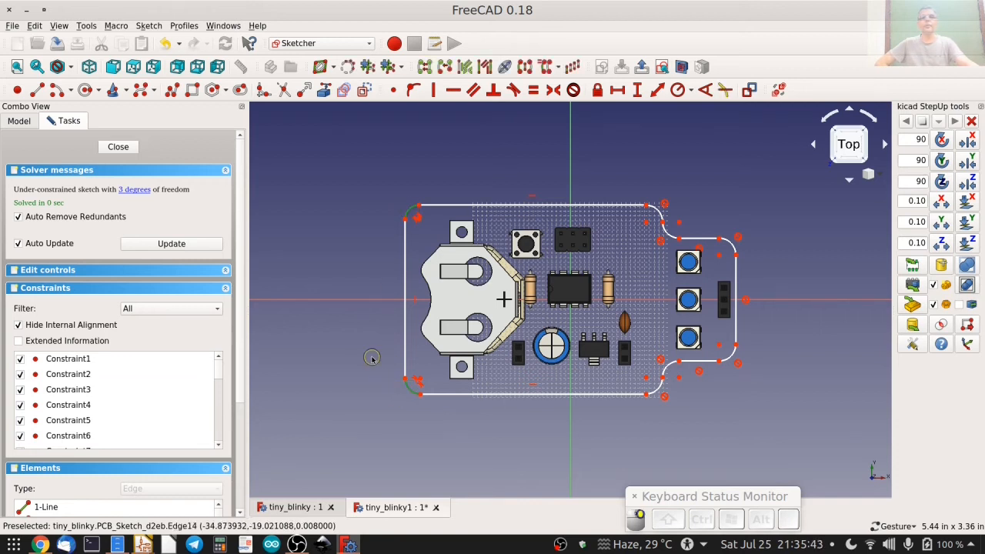
left_click(655, 209)
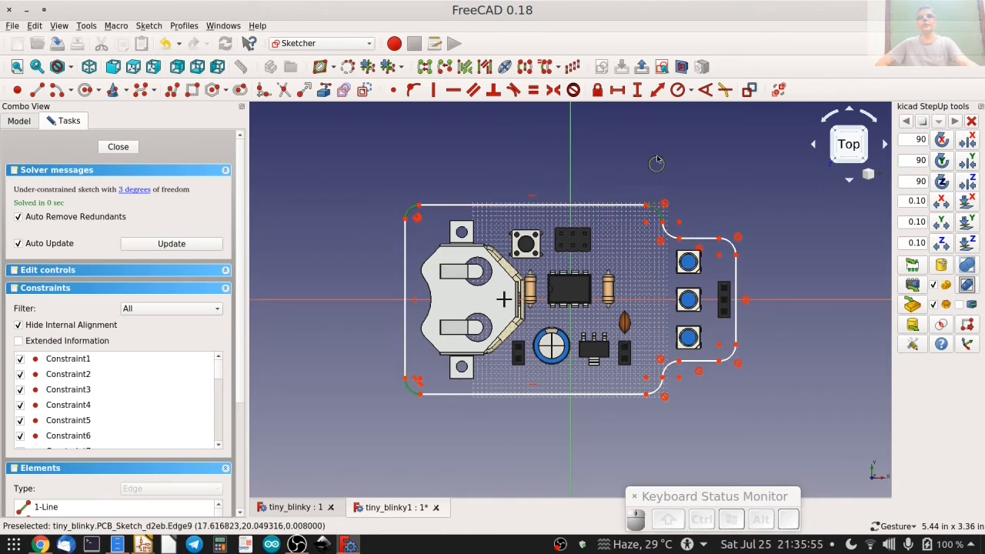
left_click(535, 91)
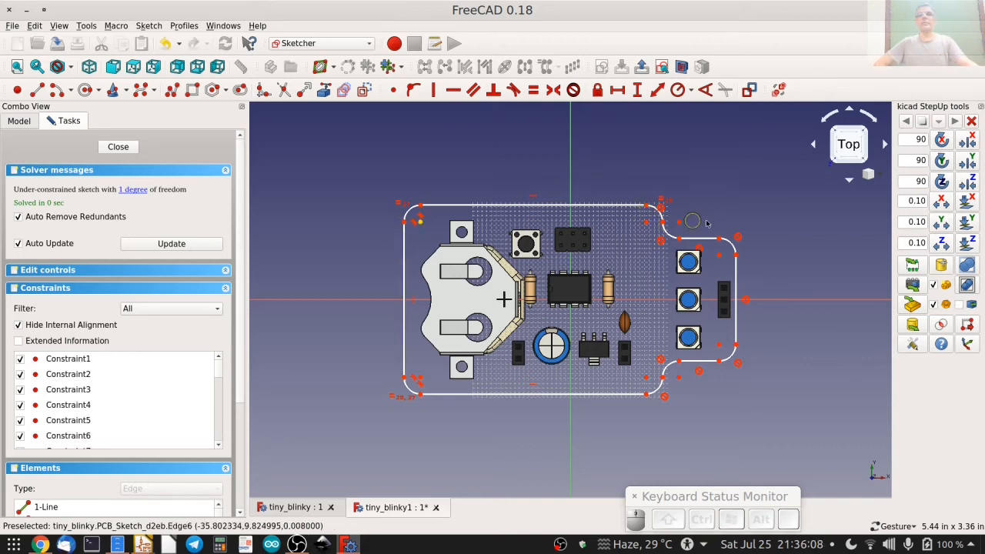
Constrain the horizontal distance between the upper endpoints of the outline's left and right vertical edges to 2.8 in.
left_click(405, 222)
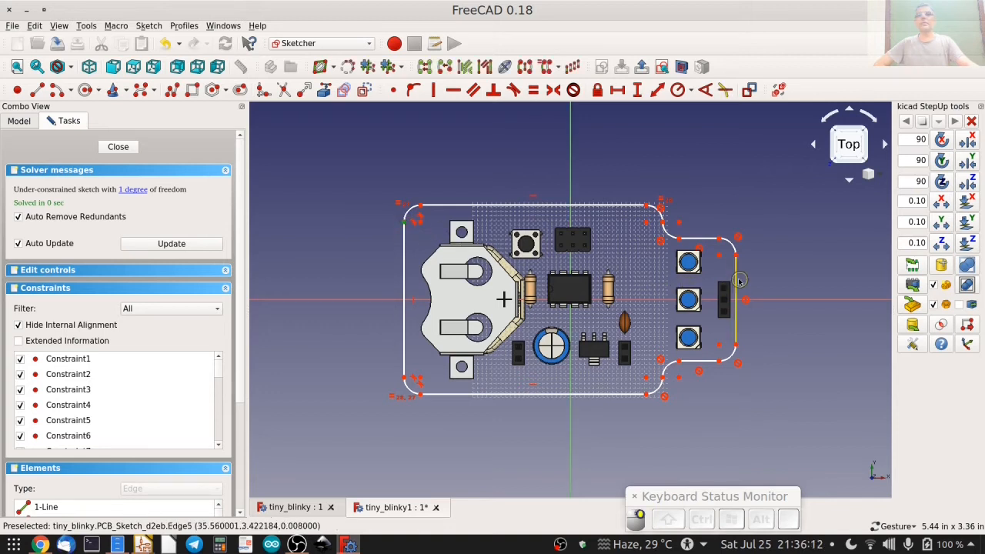
left_click(735, 255)
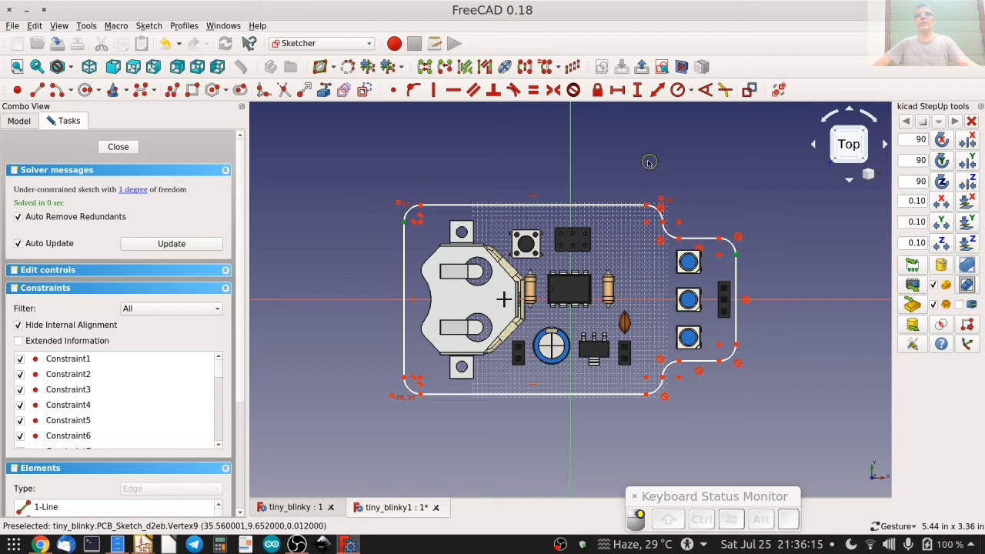
left_click(619, 90)
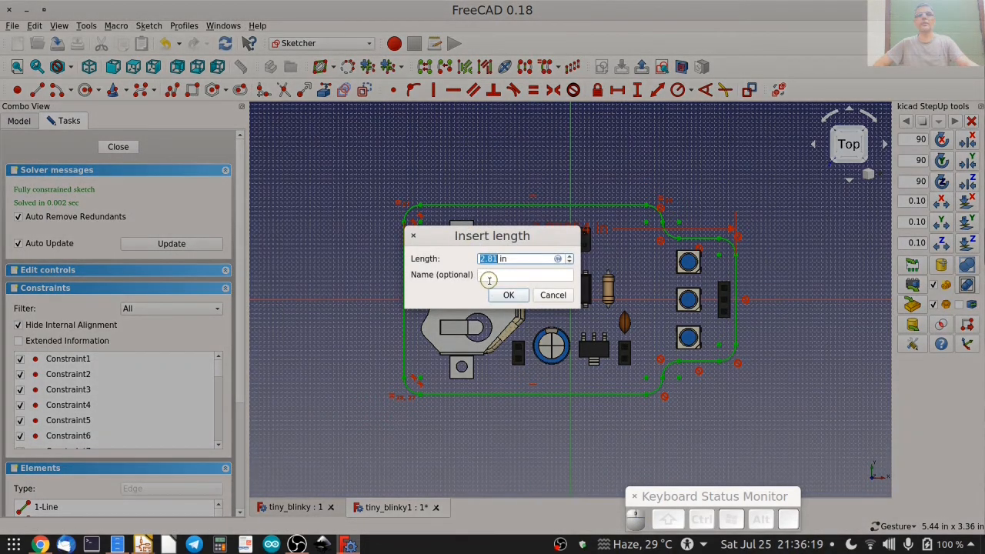
key("Right")
key("BackSpace")
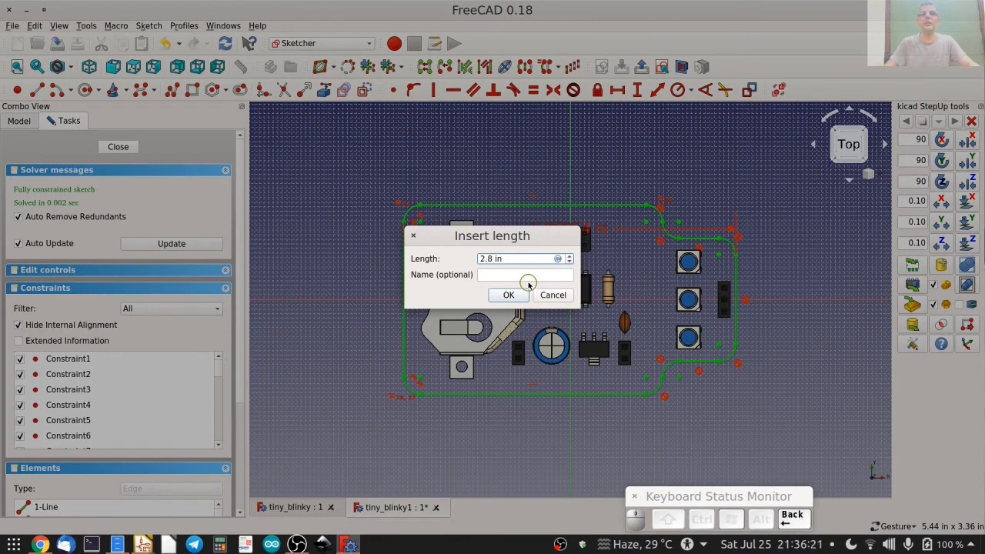
left_click(502, 297)
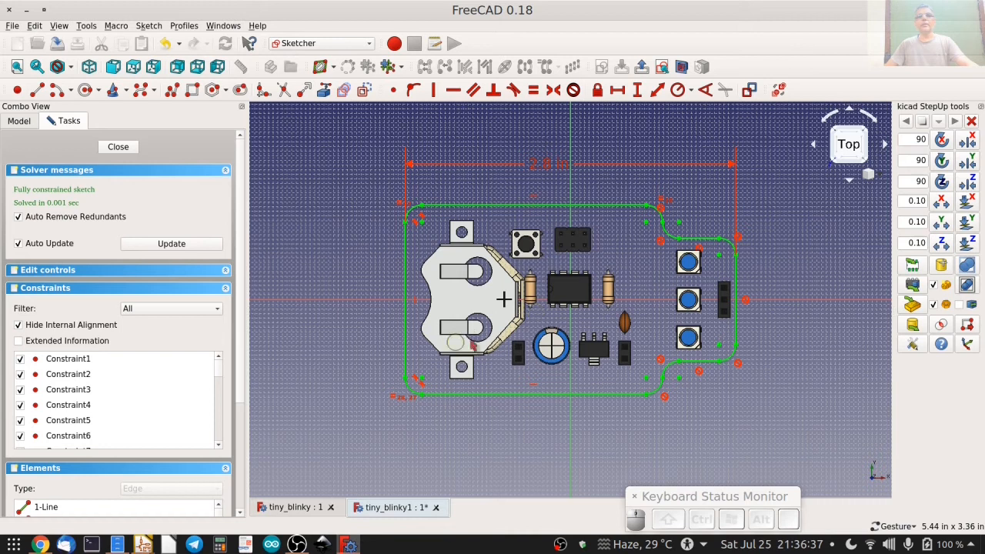
Draw a three-segment polyline notch on the left edge beside the battery holder, about 3.6 mm deep with a vertical inner side about 7 mm long.
scroll(445, 328, "up", 4)
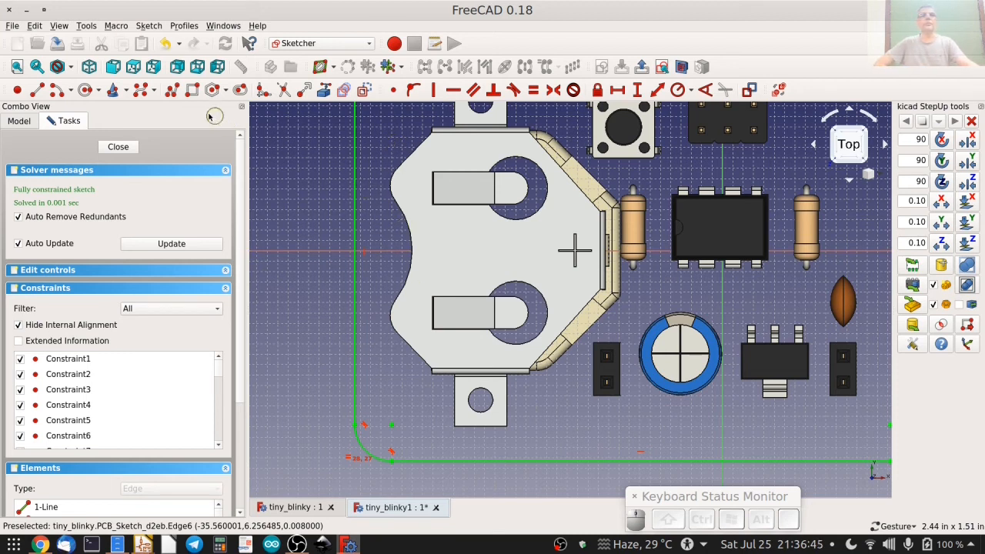
left_click(171, 89)
left_click(354, 184)
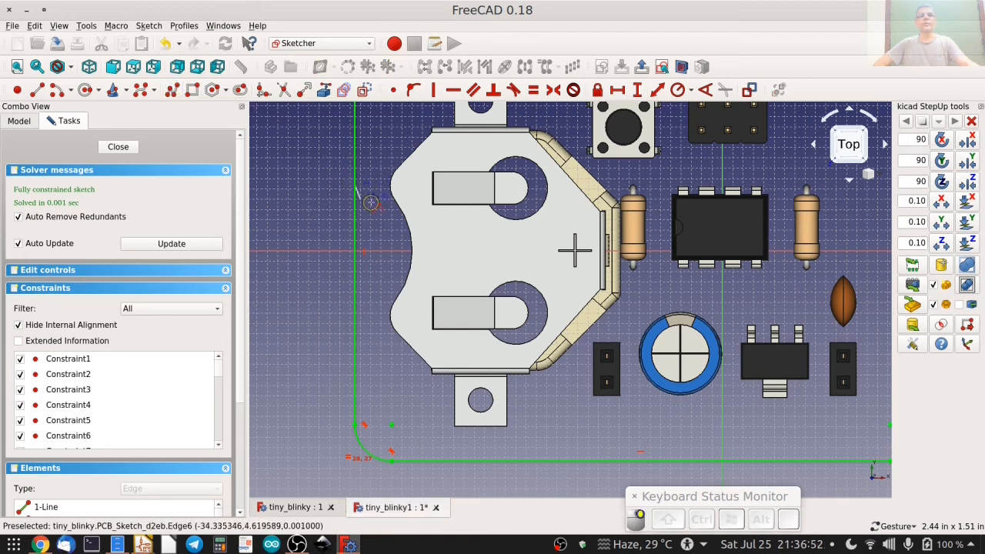
left_click(391, 210)
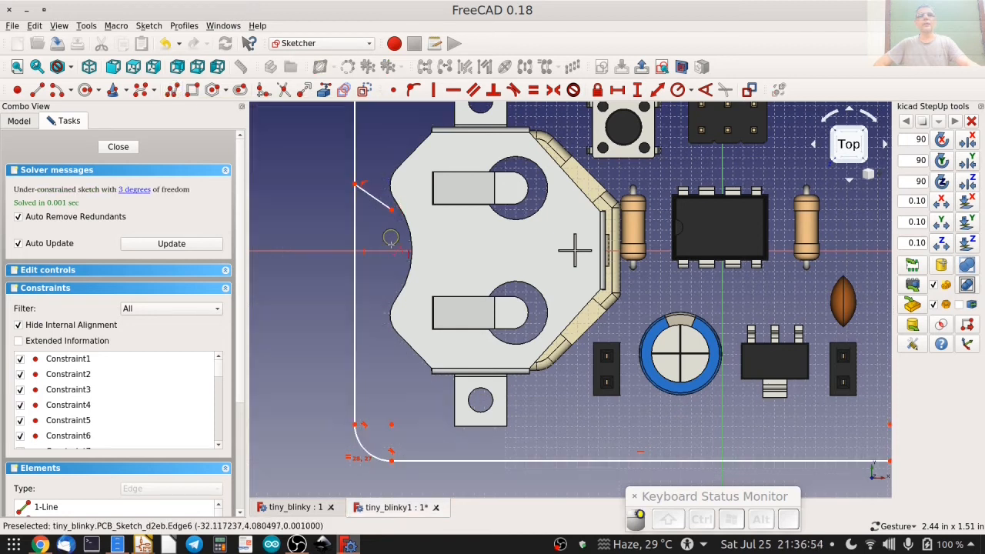
left_click(391, 281)
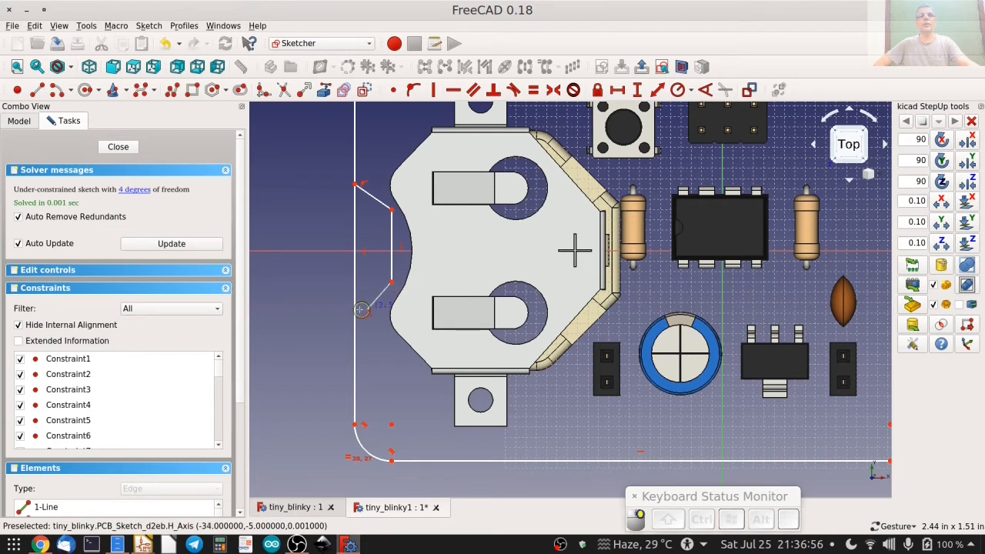
left_click(354, 307)
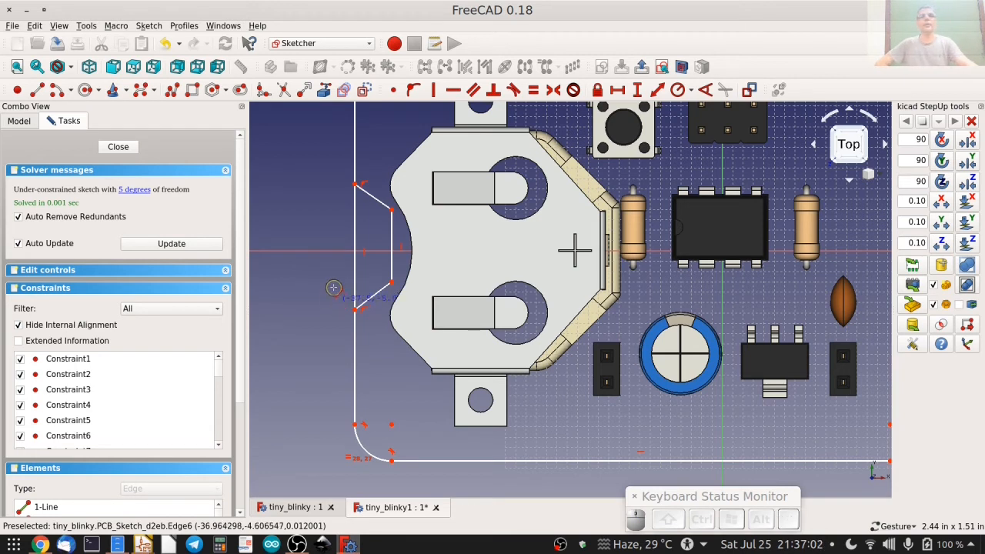
key("Escape")
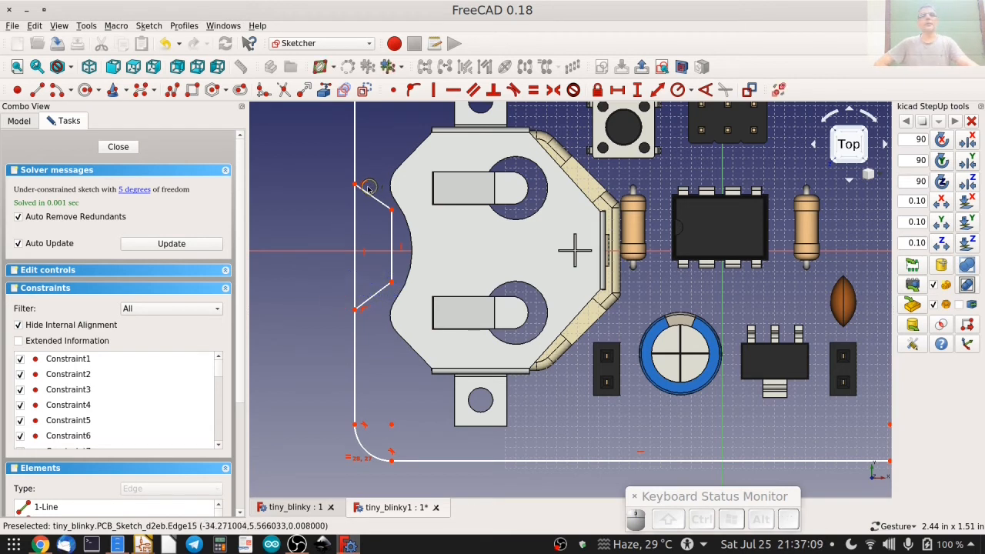
Make the notch's two inner corner points symmetric about the sketch's horizontal axis.
scroll(374, 306, "up", 4)
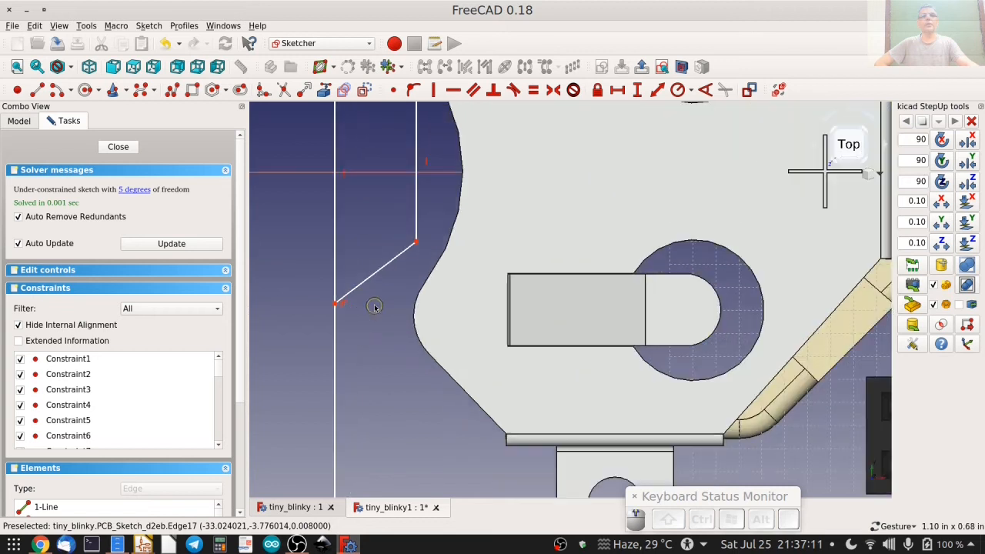
scroll(374, 307, "up", 2)
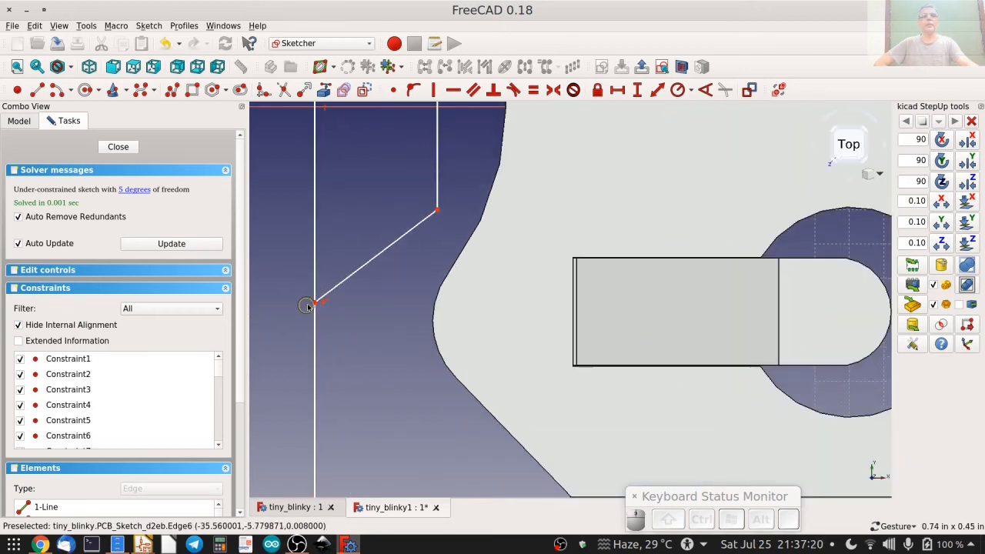
left_click(416, 90)
scroll(409, 185, "down", 4)
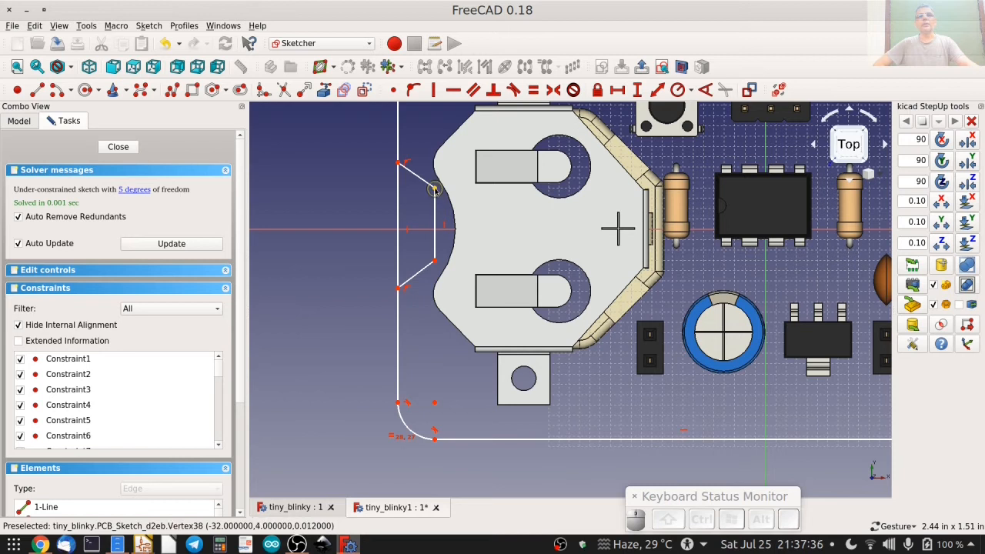
left_click(435, 189)
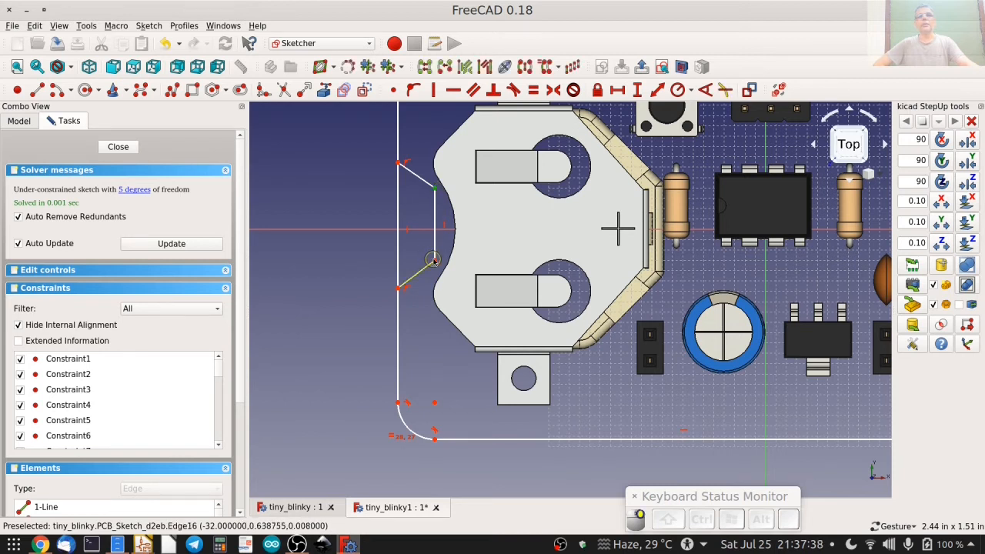
left_click(435, 261)
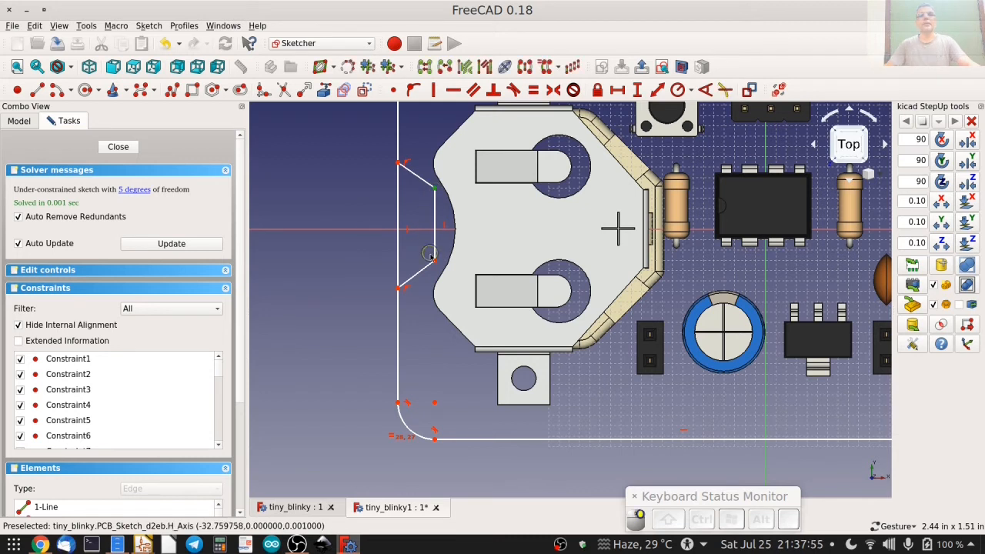
left_click(365, 225)
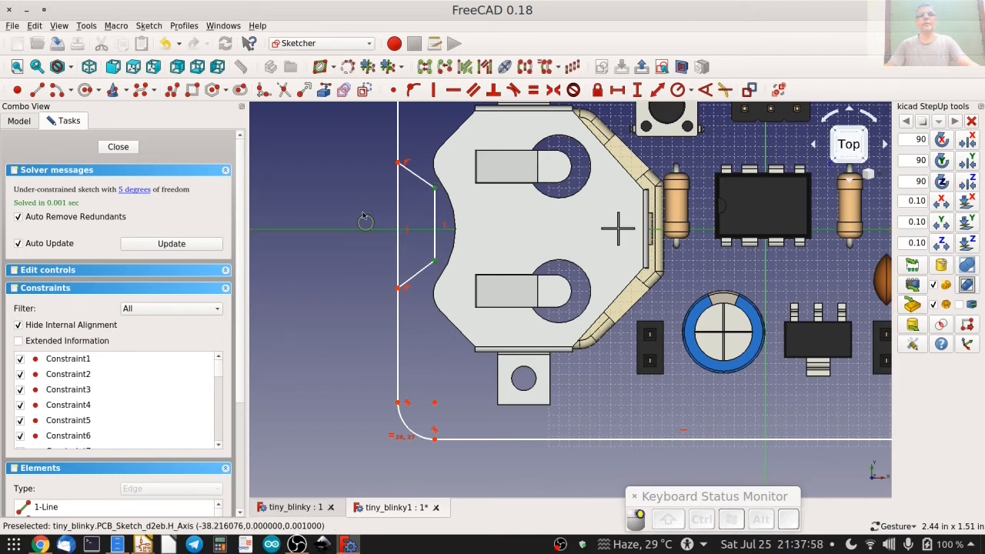
left_click(555, 91)
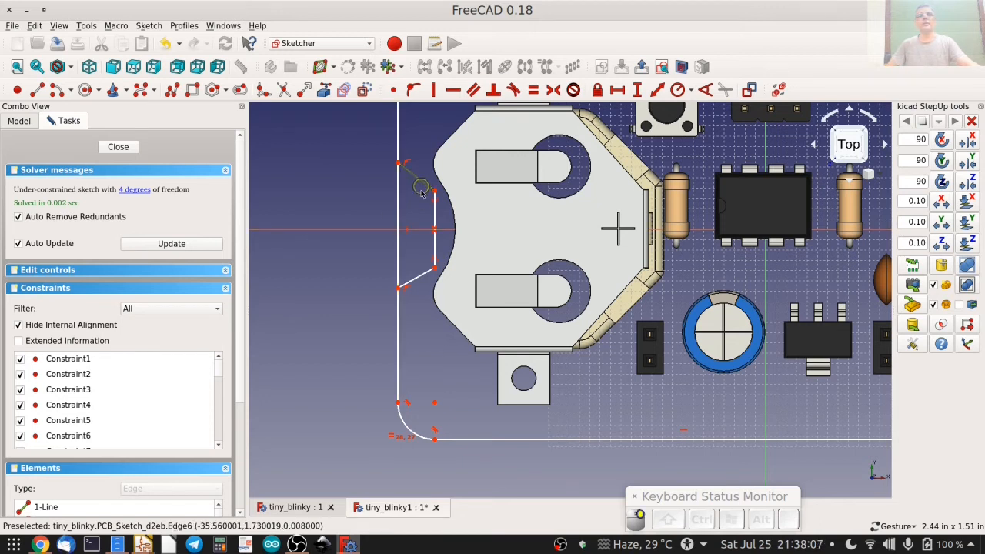
Constrain the angle between the notch's upper slanted edge and its inner vertical side to 135 degrees.
left_click(421, 191)
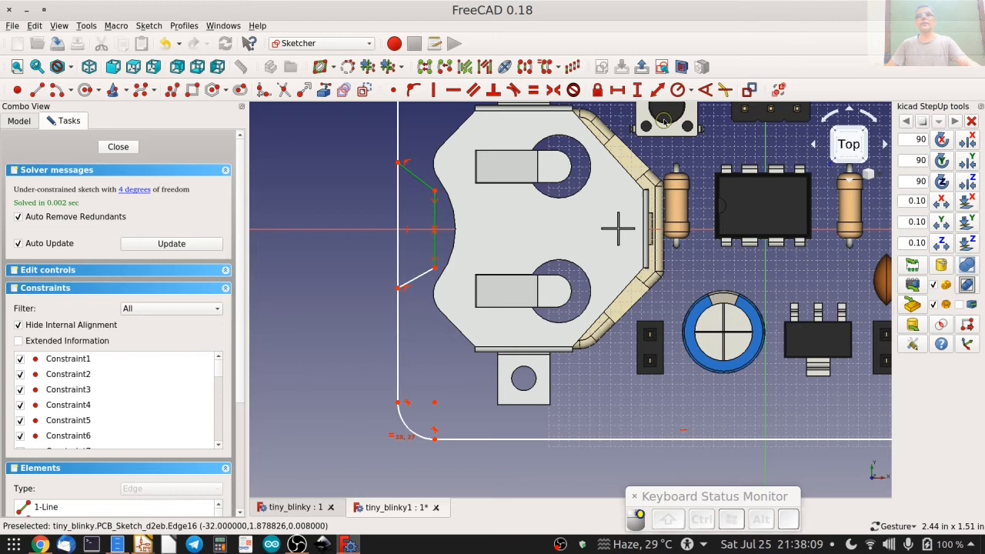
left_click(705, 90)
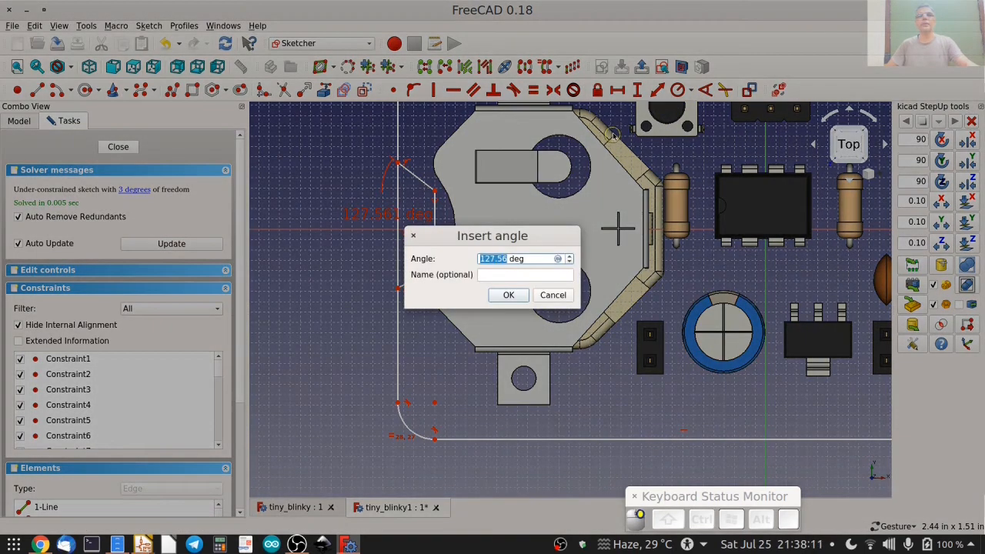
type("135")
key("Return")
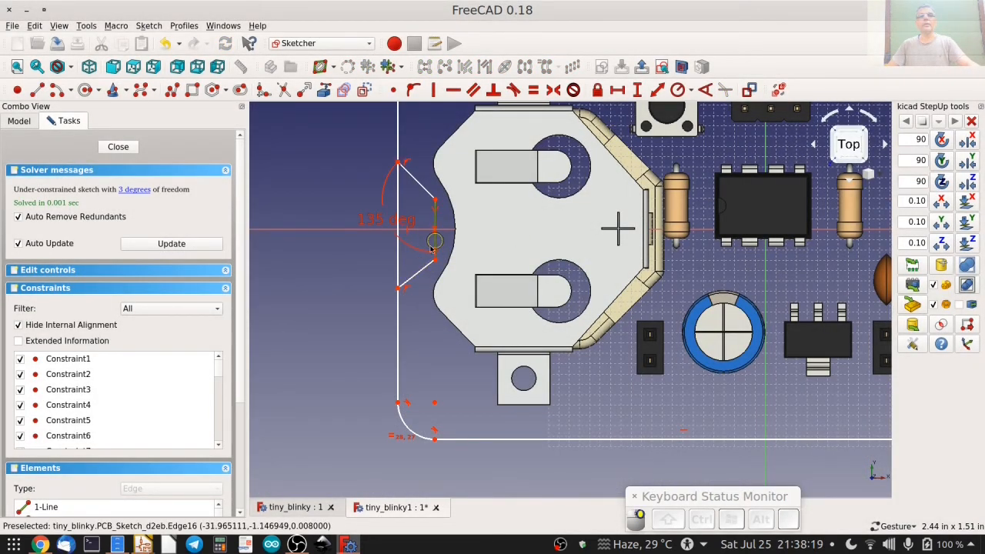
Constrain the angle between the notch's inner vertical side and its lower slanted edge to 135 degrees.
left_click(435, 244)
left_click(418, 275)
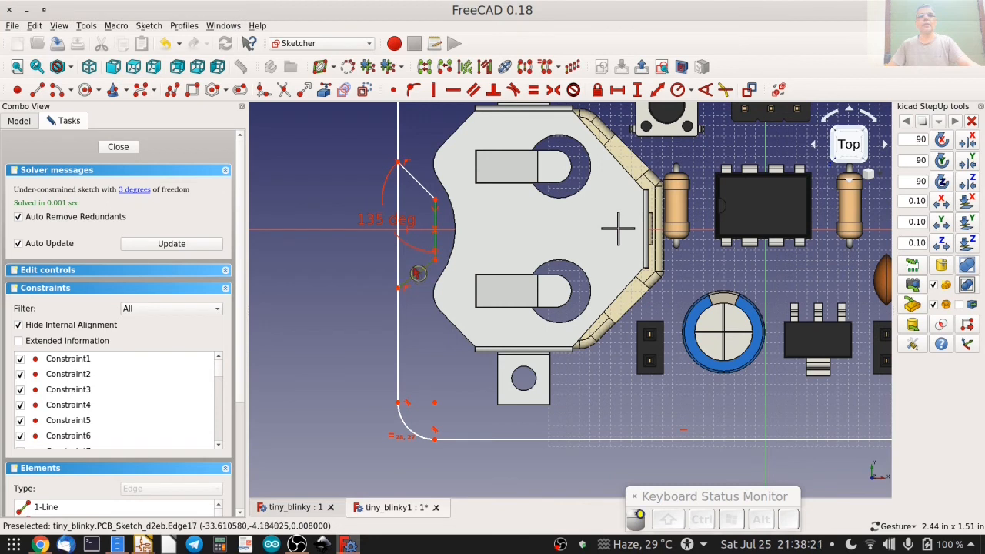
left_click(705, 89)
type("1")
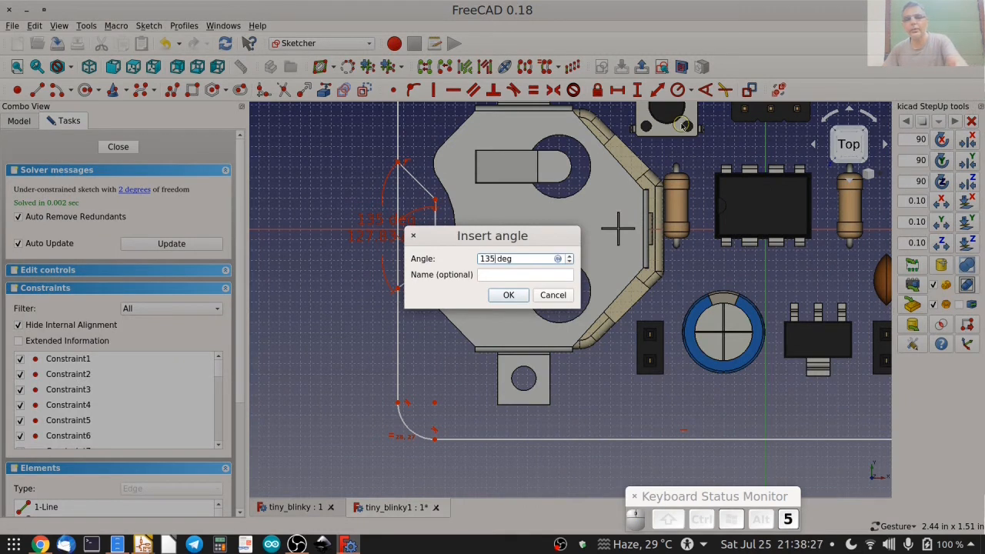
type("35")
key("Return")
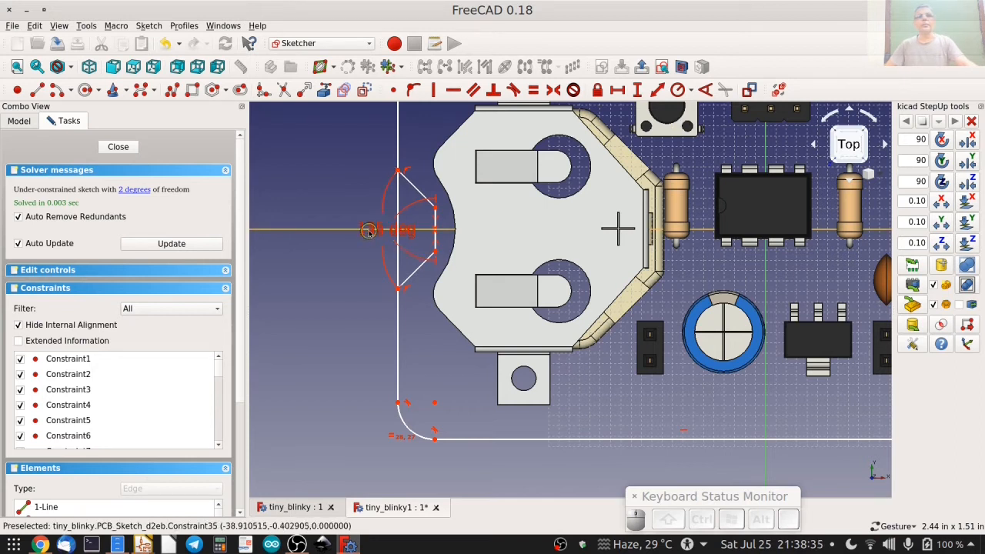
Constrain the vertical length of the notch's inner side to 0.2 in.
scroll(431, 227, "up", 5)
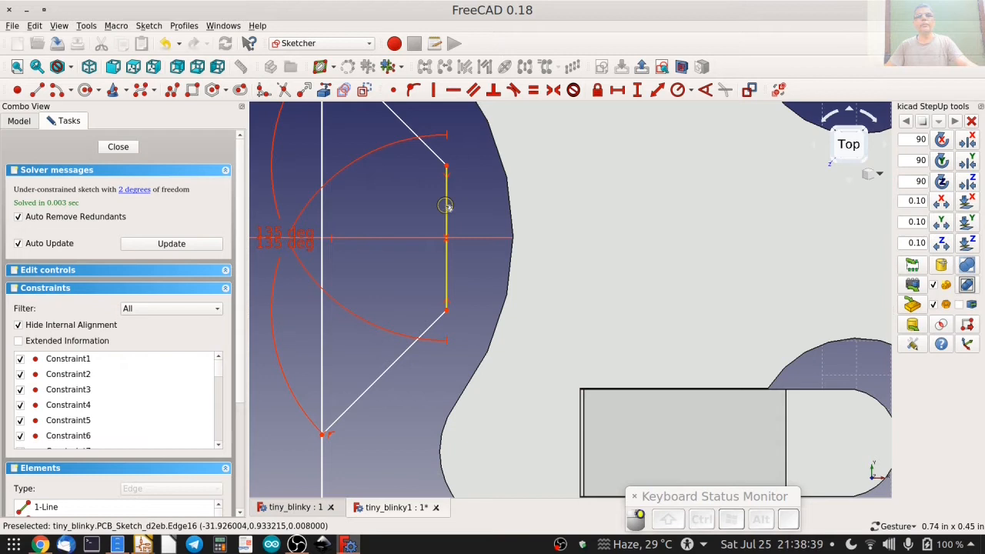
left_click(445, 206)
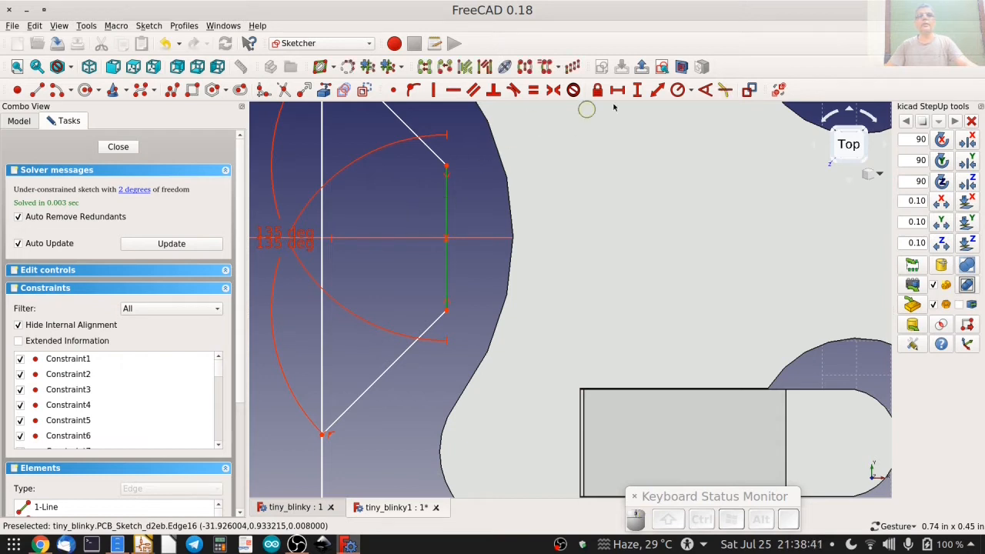
left_click(637, 90)
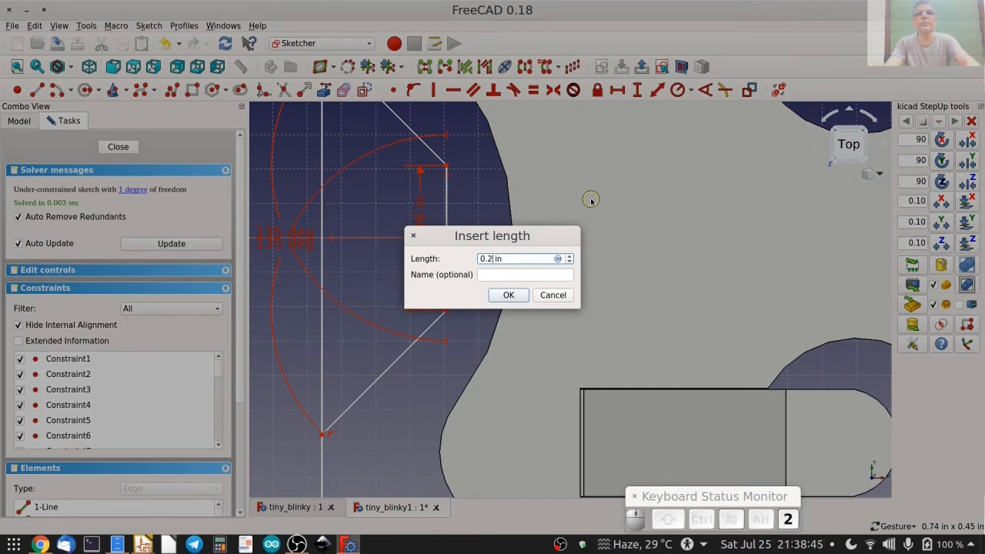
key("Return")
scroll(576, 208, "down", 5)
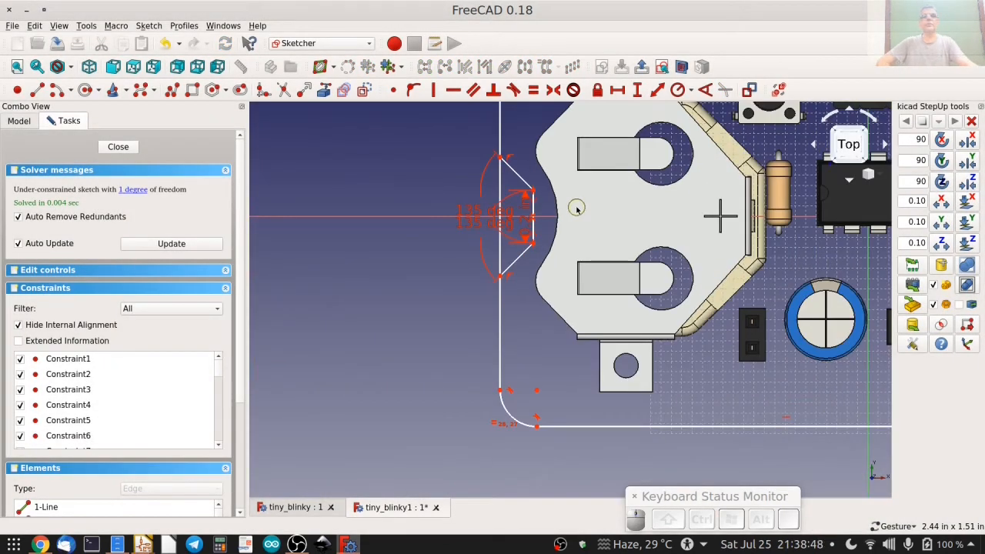
Change the length constraint of the notch's inner side to 0.24 in.
scroll(577, 208, "up", 3)
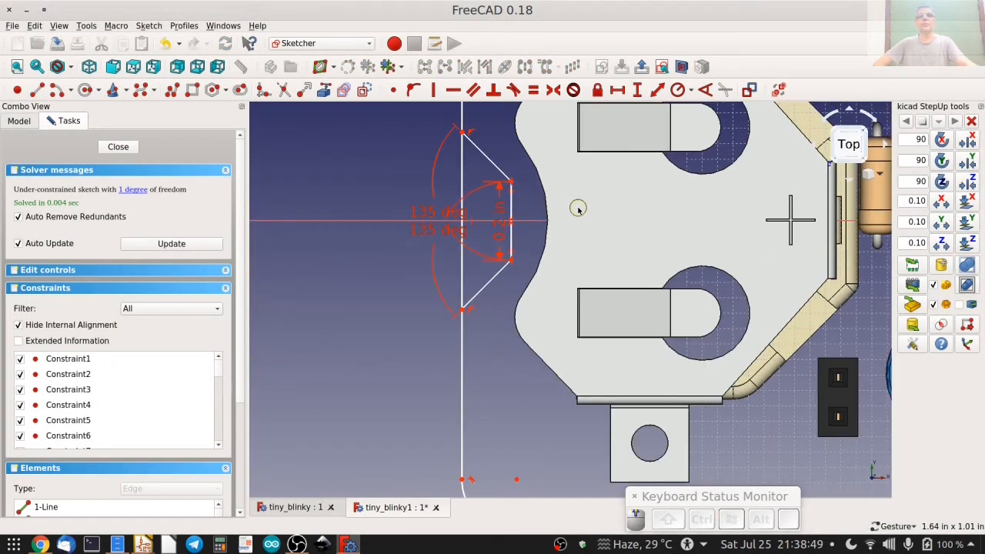
double_click(497, 238)
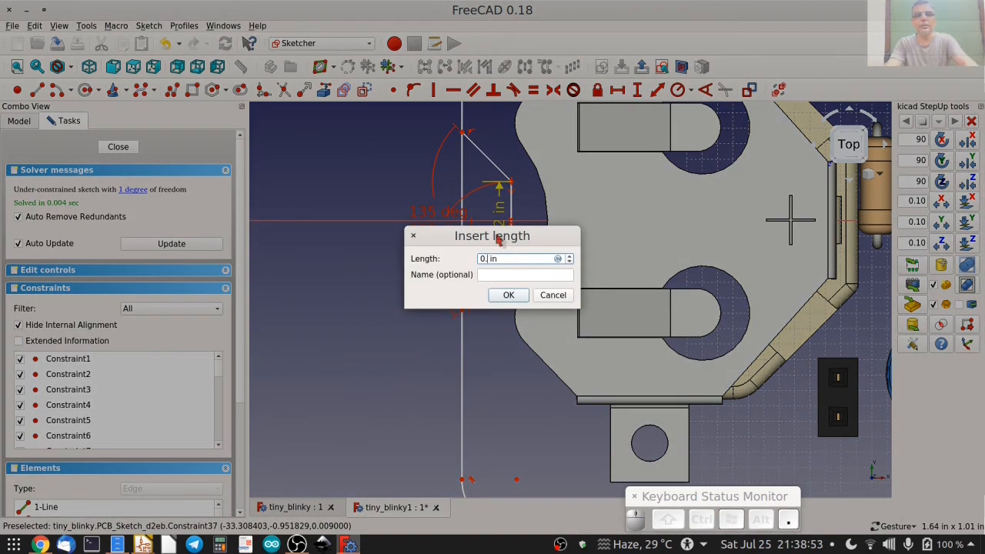
type("0.24")
key("Return")
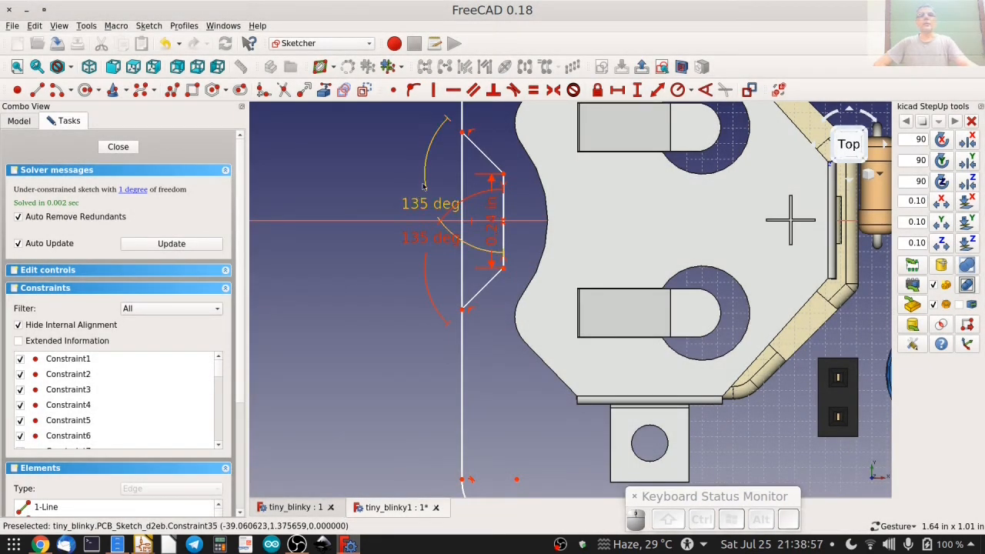
Constrain the notch depth to 0.12 in, measured horizontally between the endpoints of its upper slanted edge.
left_click_drag(505, 209, 512, 209)
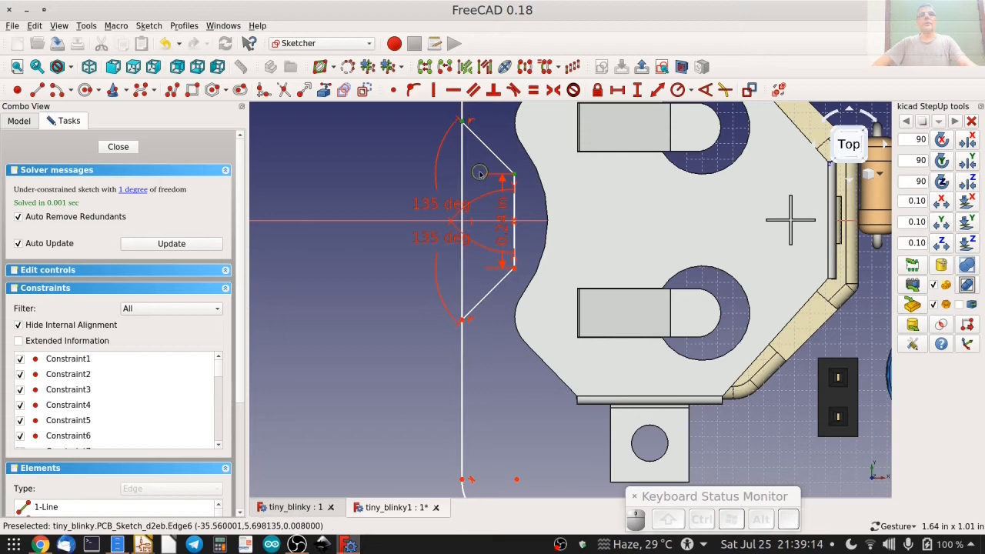
left_click(618, 90)
key("Right")
key("BackSpace")
type("2")
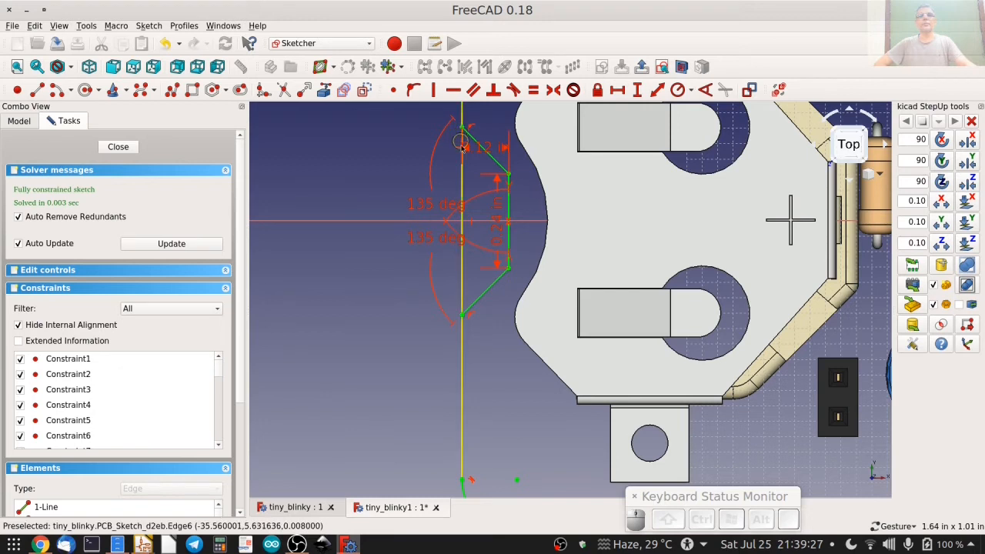
Trim the left edge across the notch opening and make the two remaining left edge segments equal in length.
left_click(284, 90)
left_click(460, 181)
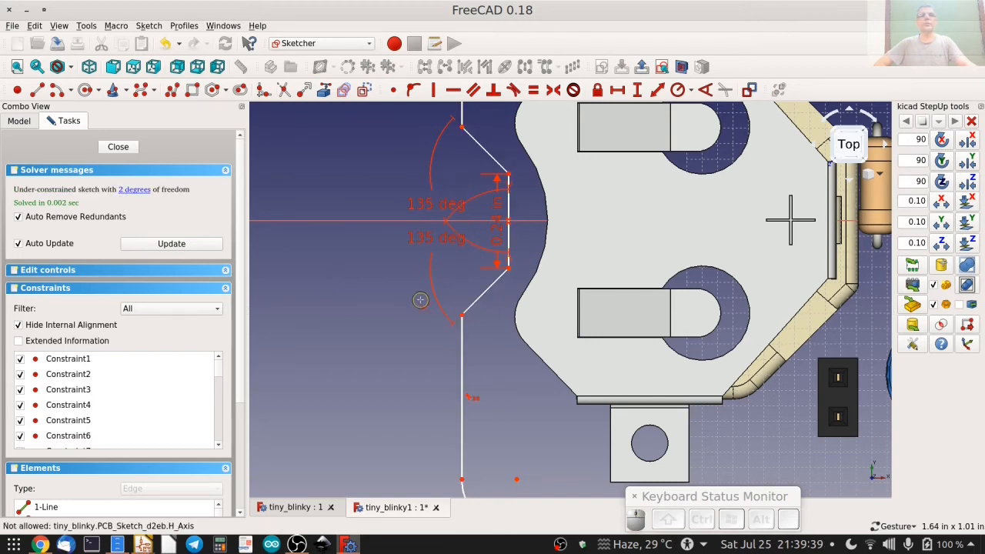
scroll(420, 300, "down", 4)
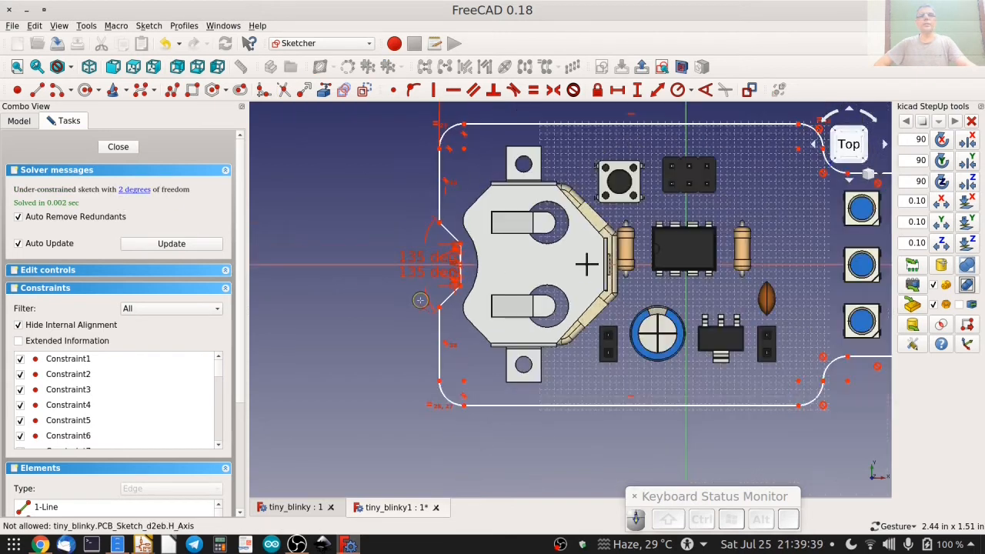
left_click(438, 353)
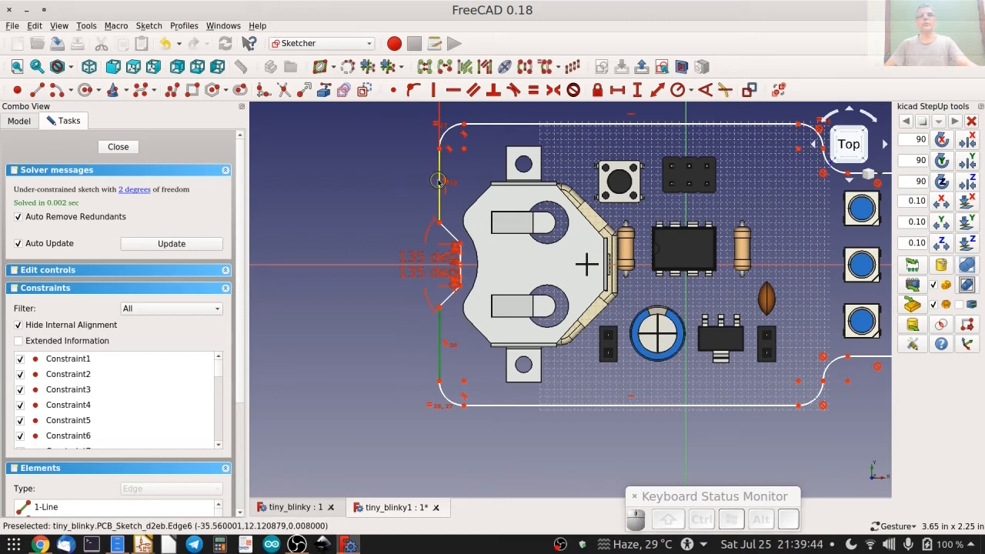
left_click(533, 90)
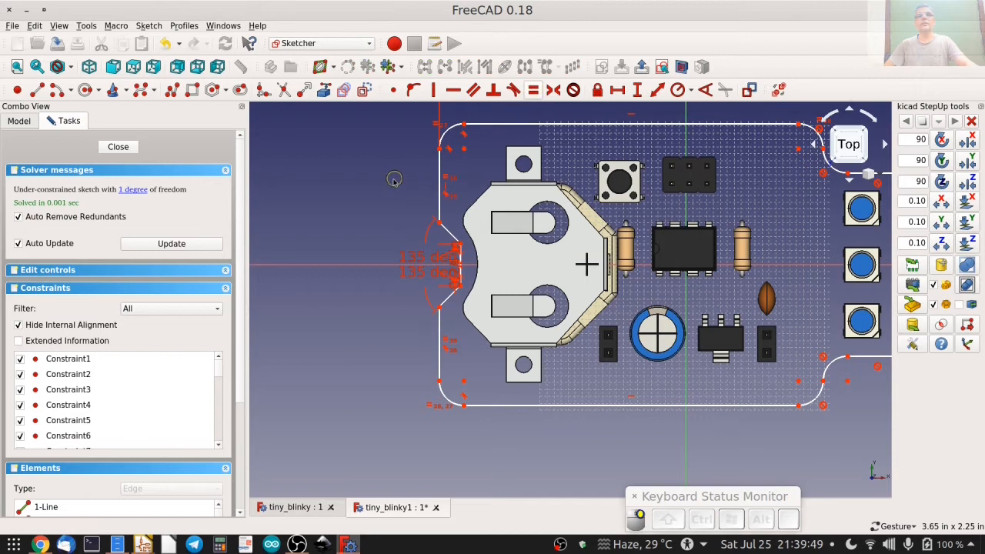
Fix the vertical length of the left edge segment below the notch at 0.42 in and close the sketch.
left_click(438, 344)
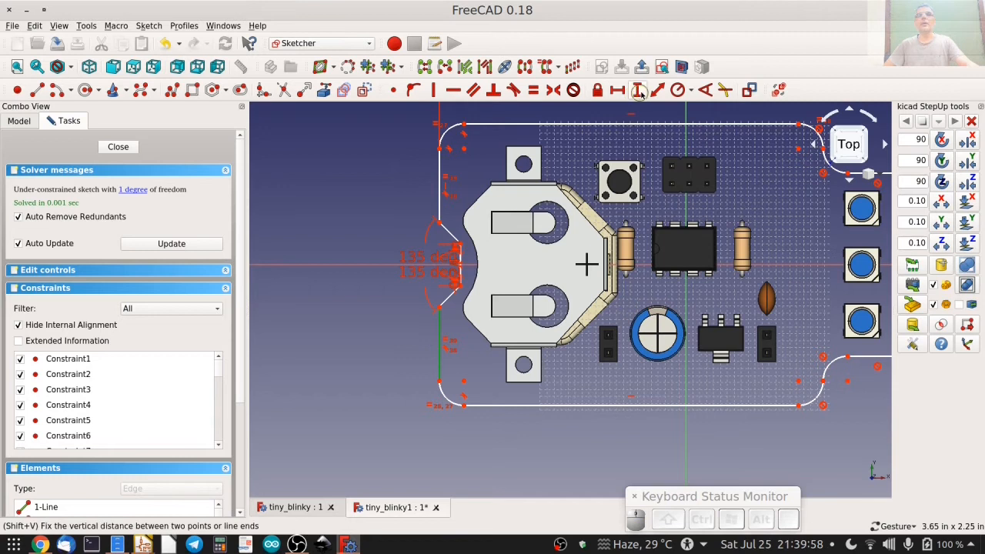
left_click(638, 90)
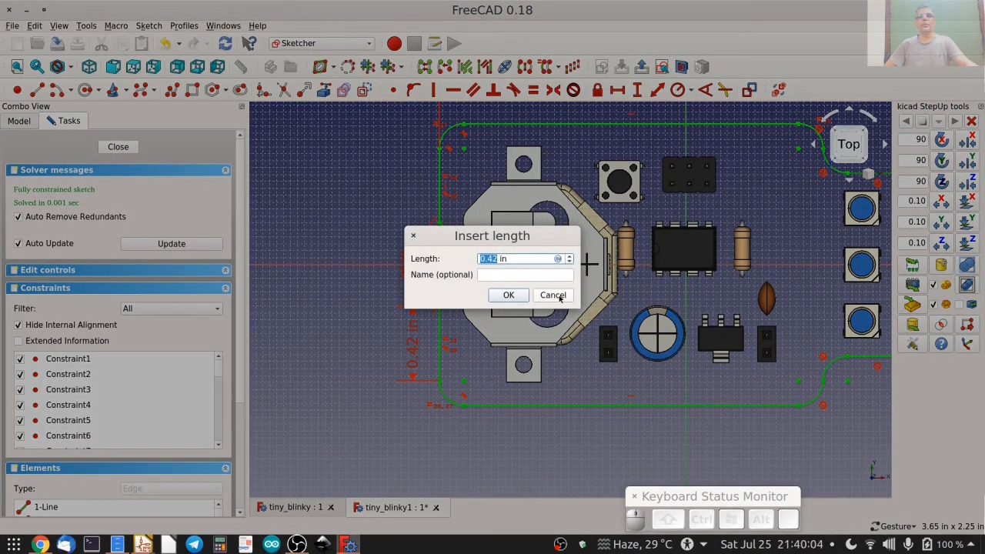
left_click(510, 295)
right_click_drag(643, 293, 558, 307)
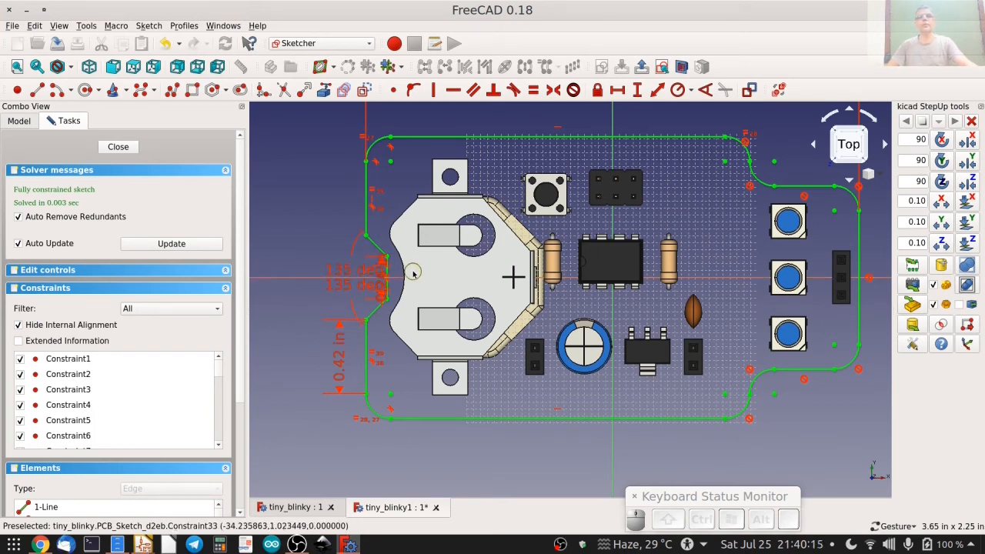
left_click(118, 147)
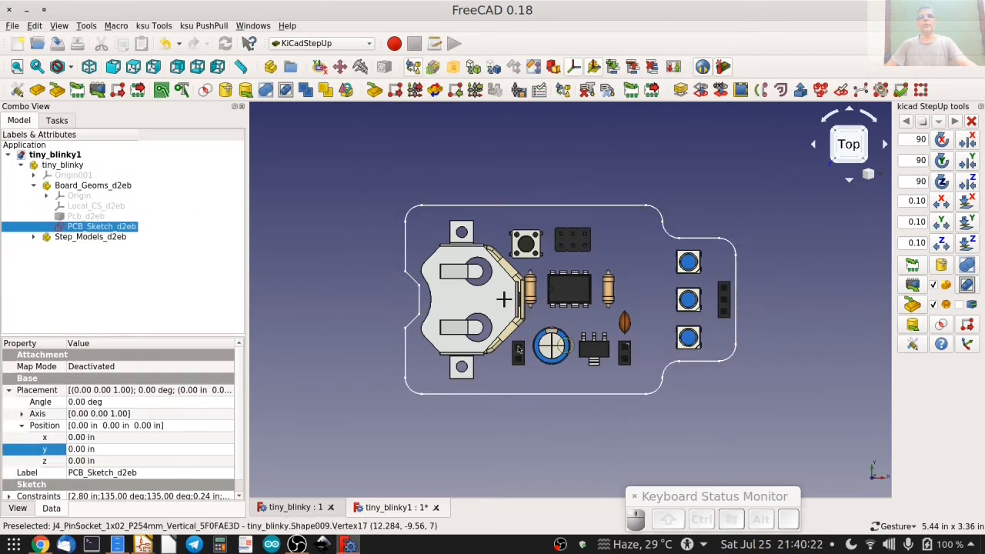
Show the Pcb_d2eb board solid briefly to compare it with the edited outline, and hide it again.
left_click(104, 217)
key("space")
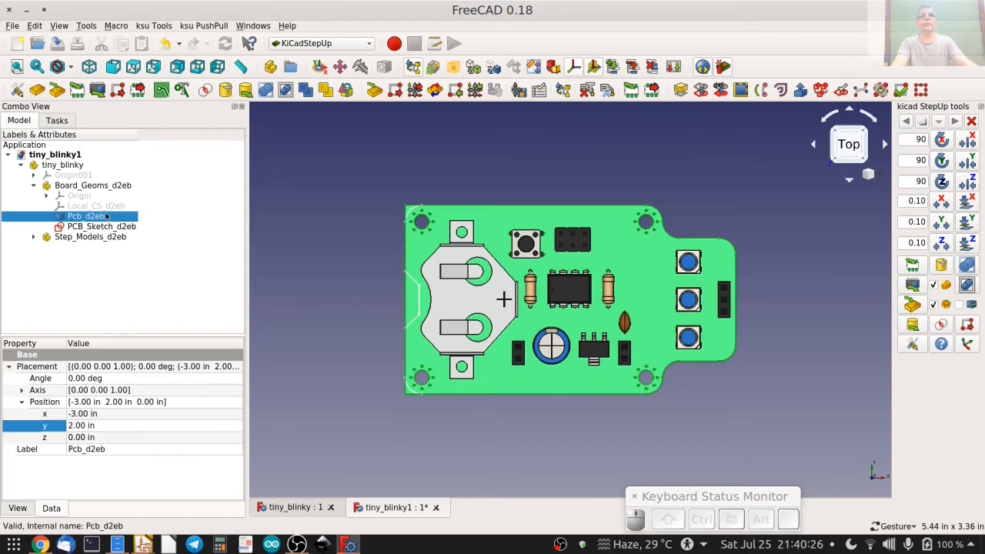
key("space")
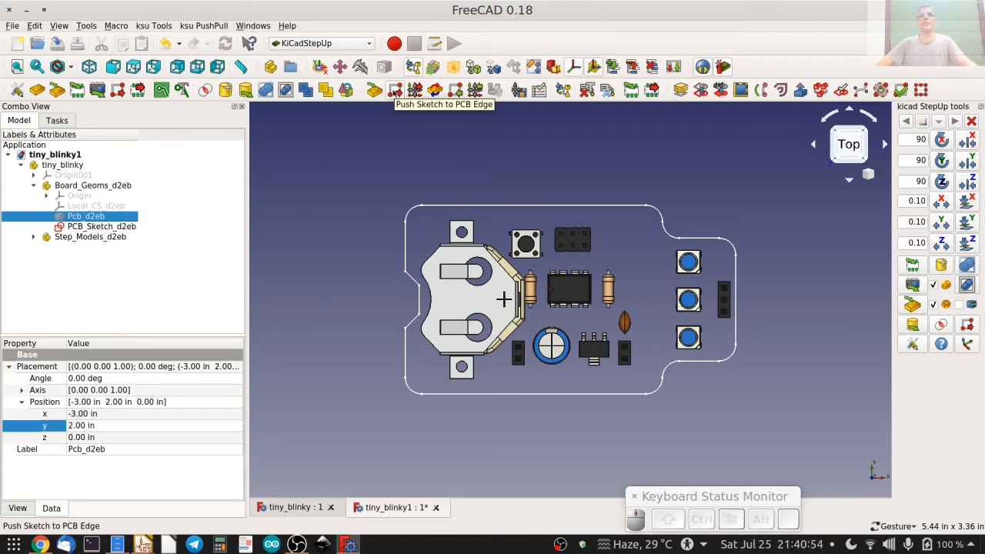
Push PCB_Sketch_d2eb to the PCB edge on the Edge.Cuts layer with a line width of 0.16.
left_click(394, 91)
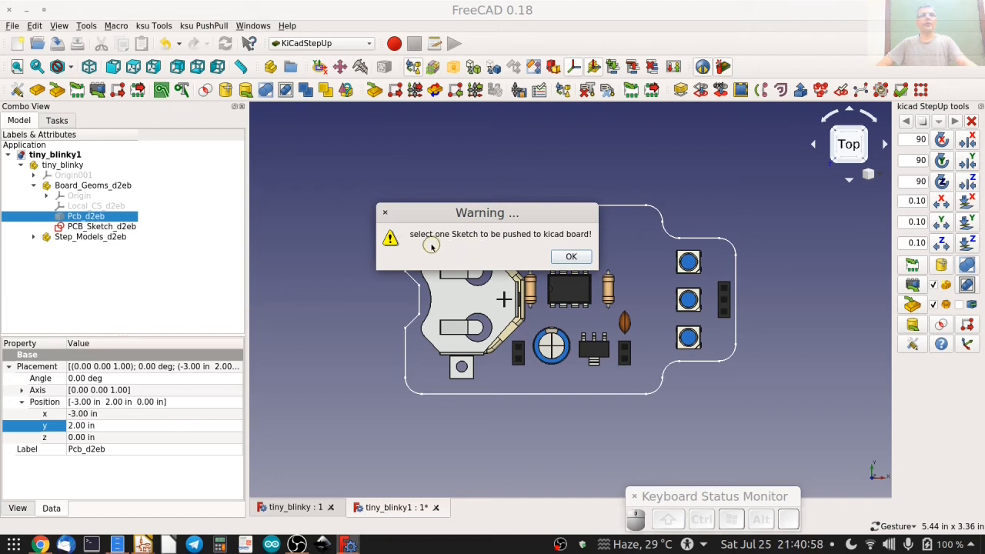
left_click(571, 257)
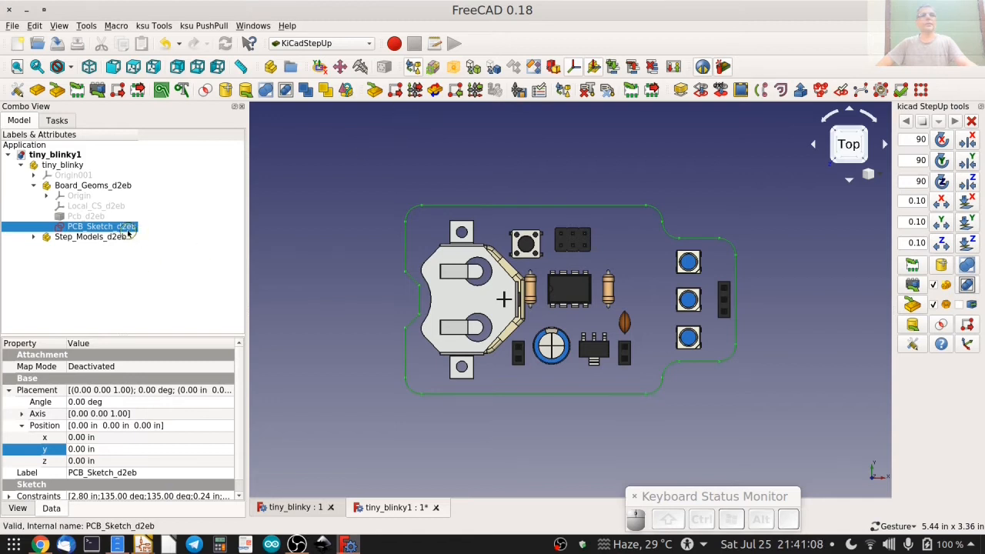
left_click(394, 91)
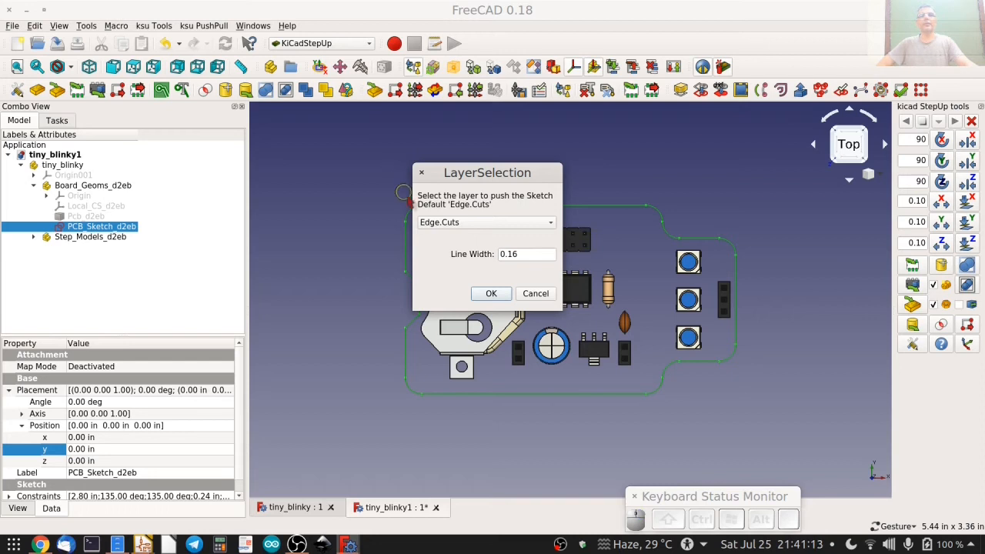
left_click(448, 224)
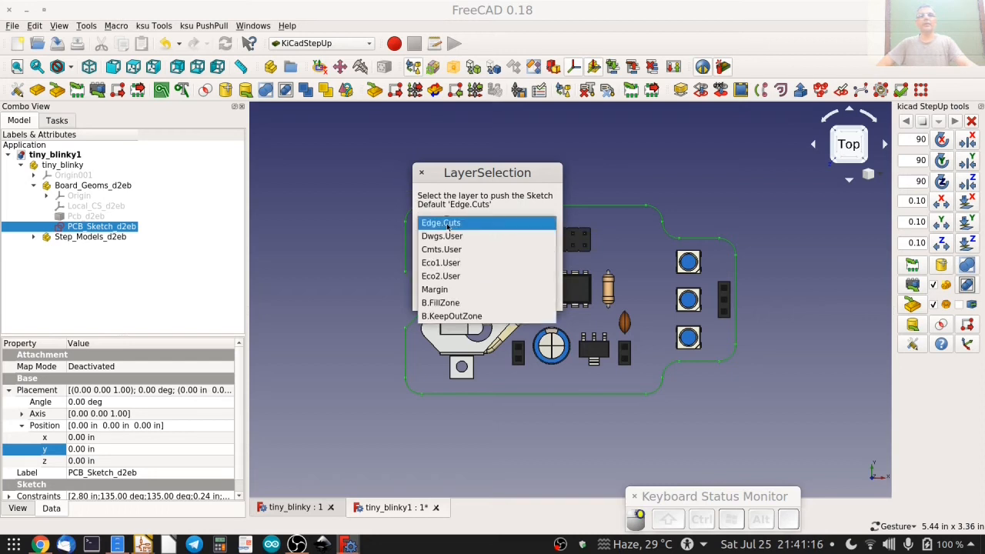
left_click(448, 224)
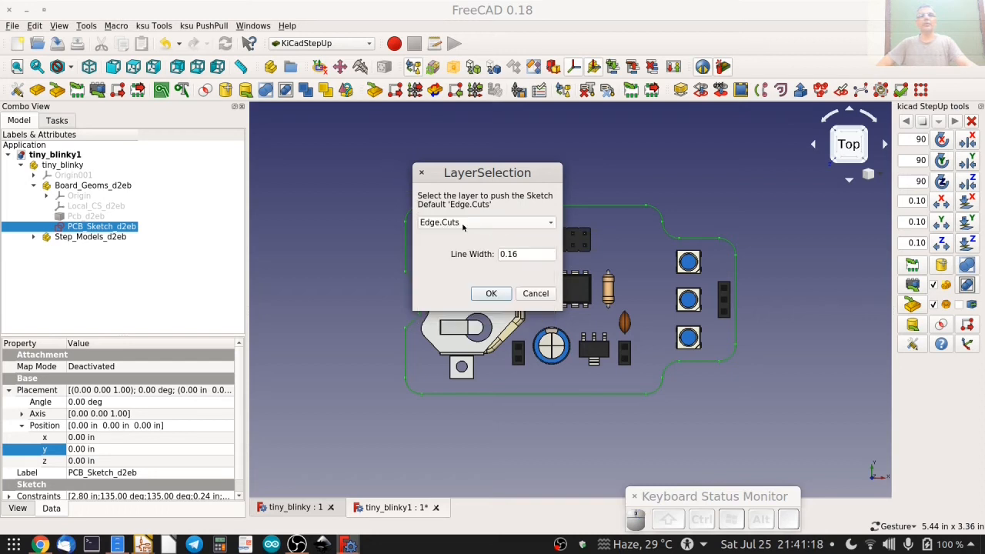
left_click(491, 295)
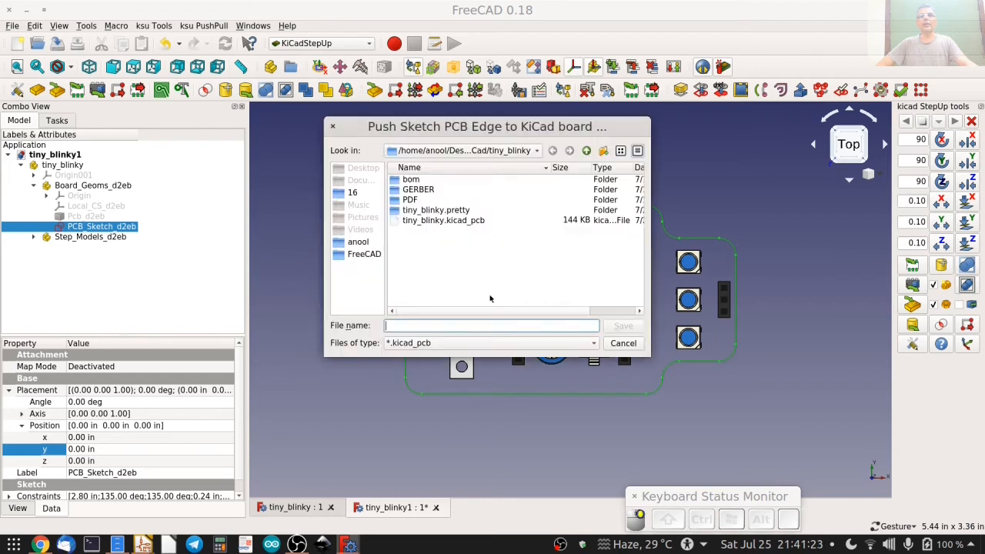
Write the pushed board edge into the existing tiny_blinky.kicad_pcb file, accepting the overwrite.
left_click(456, 221)
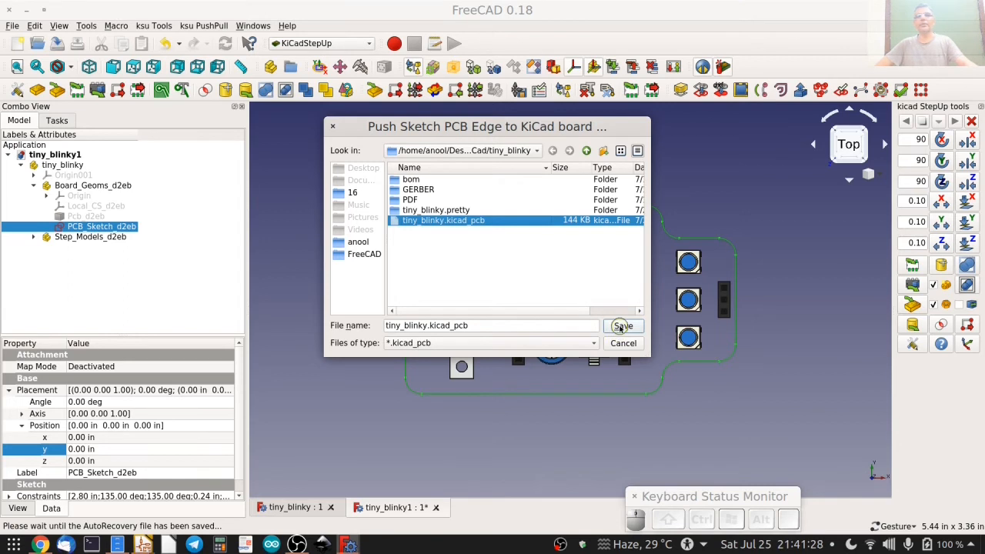
left_click(622, 327)
left_click(503, 259)
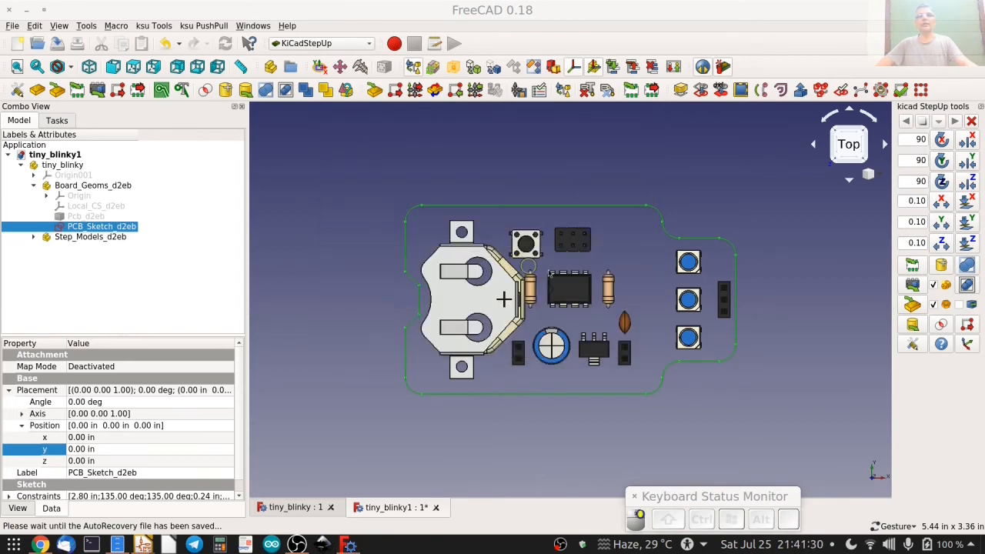
left_click(588, 310)
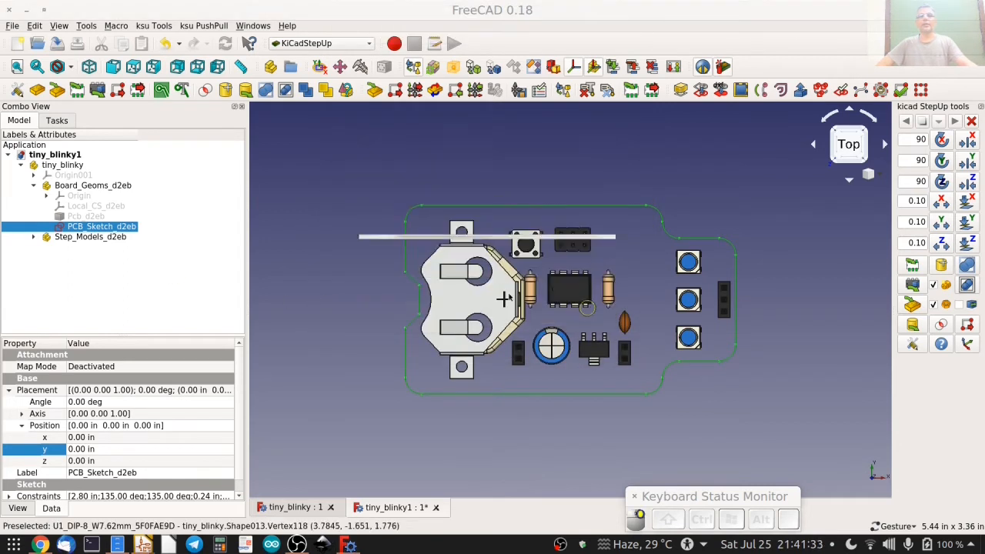
Save the FreeCAD document as tiny_blinky.FCStd, replacing the existing file.
left_click(58, 44)
double_click(446, 226)
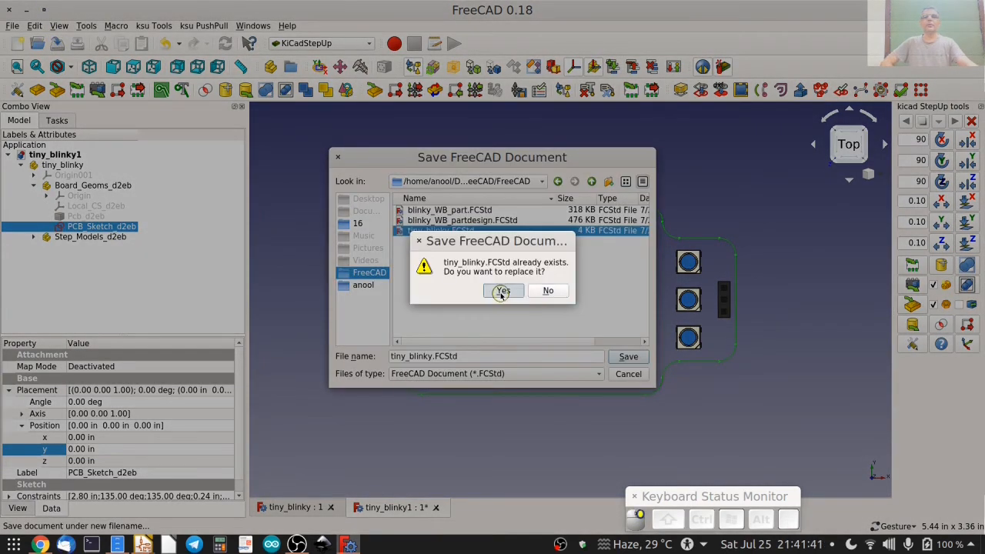
left_click(501, 290)
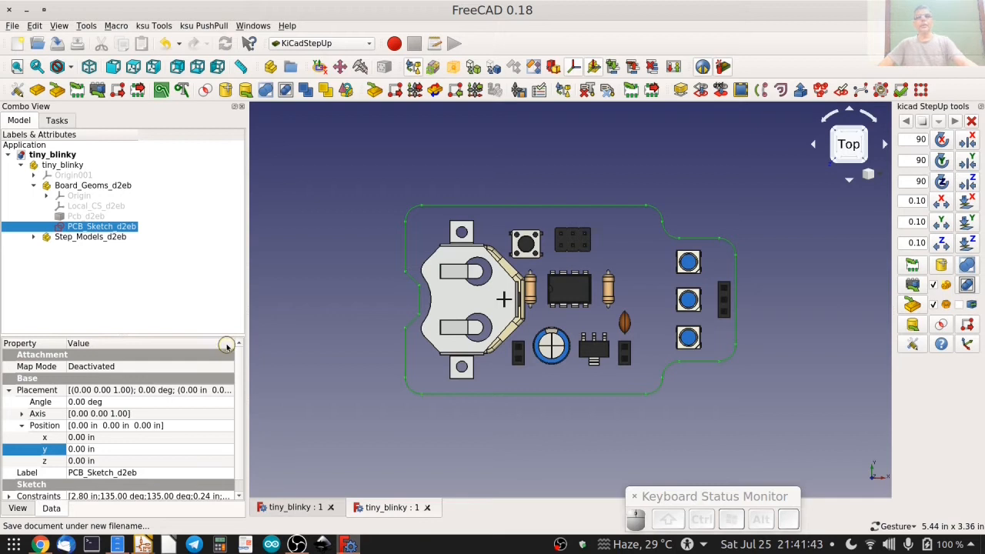
Switch to the tiny_blinky board in Pcbnew, check its outline in the 3D Viewer and close the viewer.
mouse_move(143, 544)
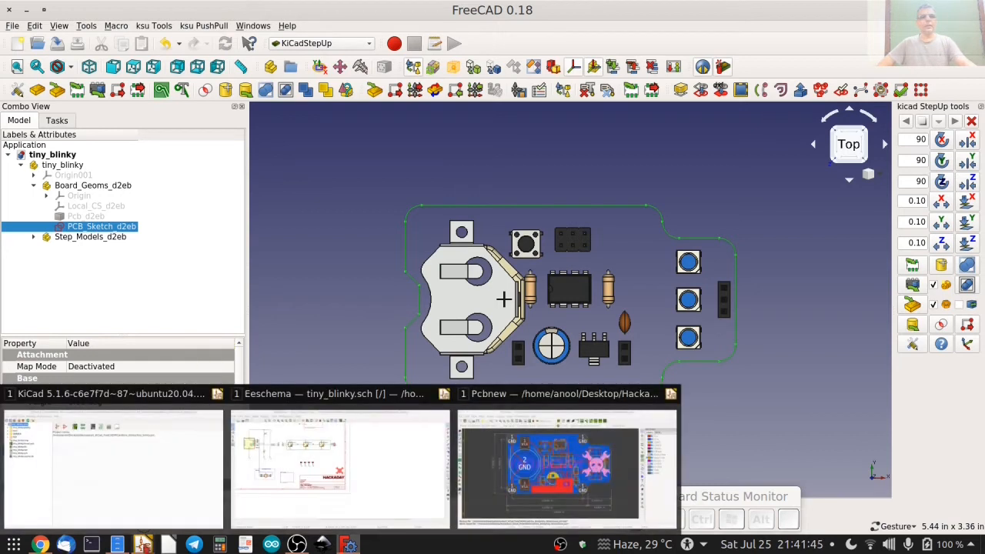
left_click(567, 470)
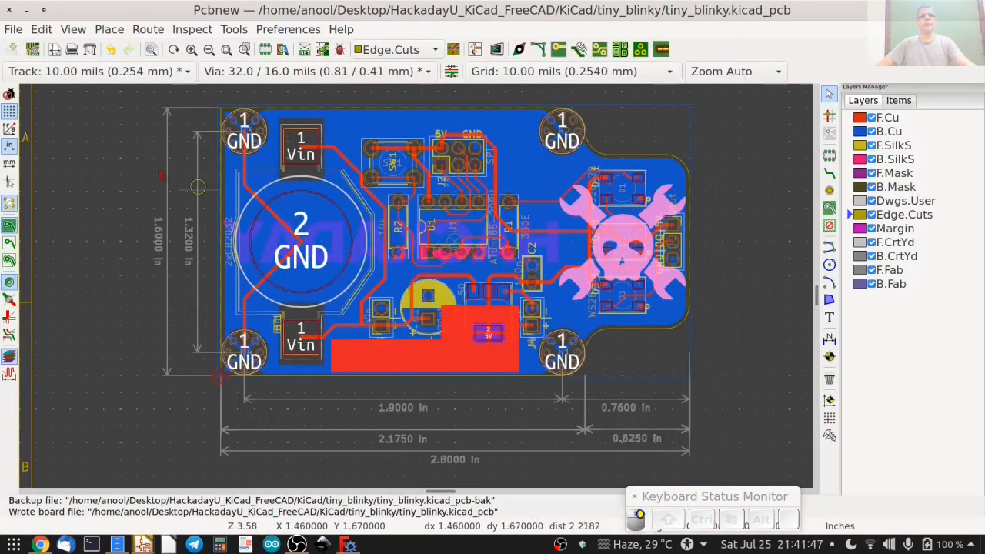
left_click(73, 29)
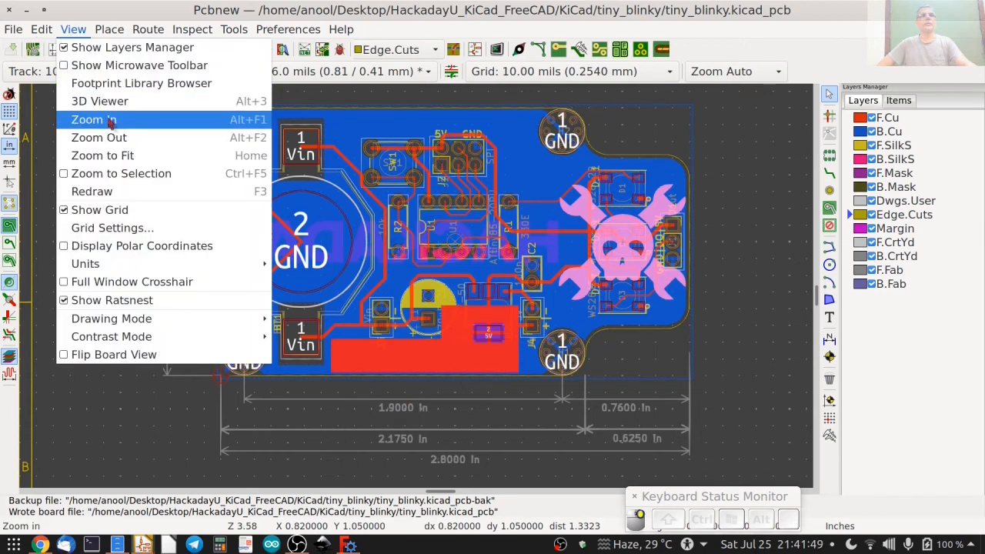
left_click(93, 99)
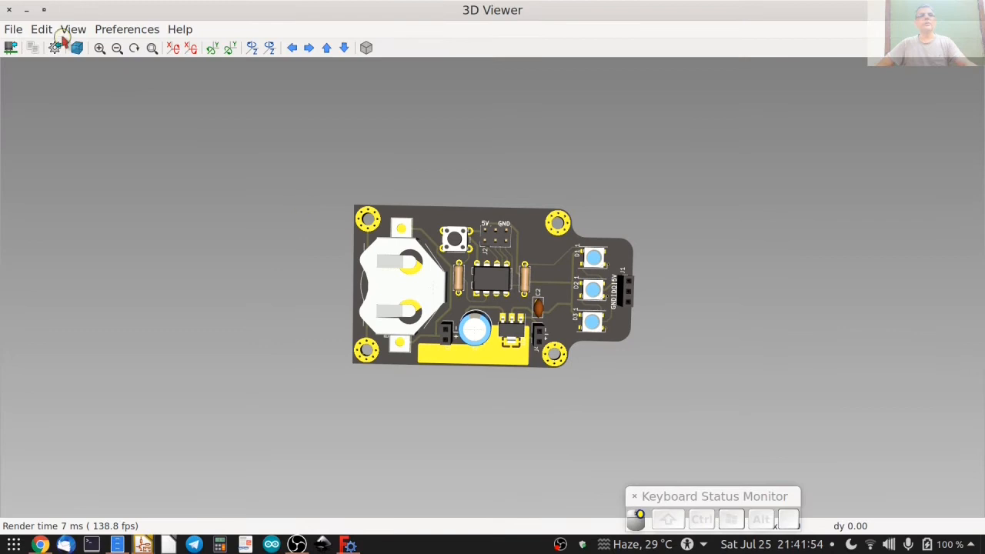
left_click(11, 10)
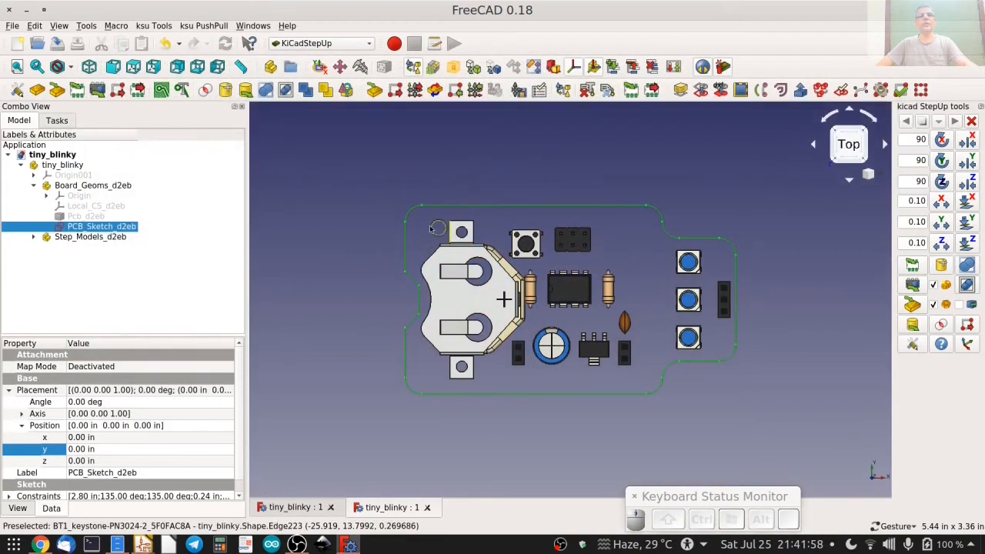
Reopen the tiny_blinky board layout in Pcbnew from the Eeschema schematic to load the updated board file.
mouse_move(147, 545)
left_click(339, 462)
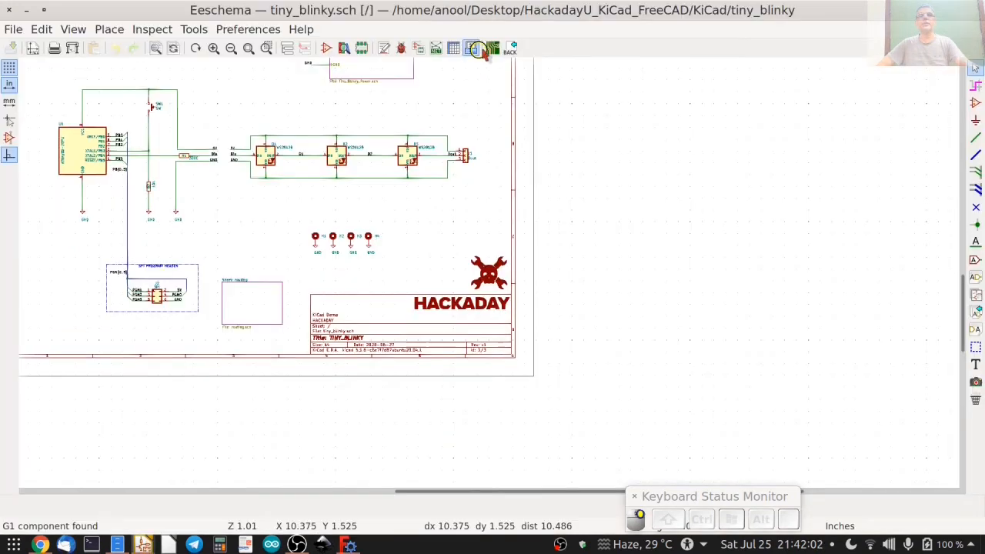
left_click(493, 48)
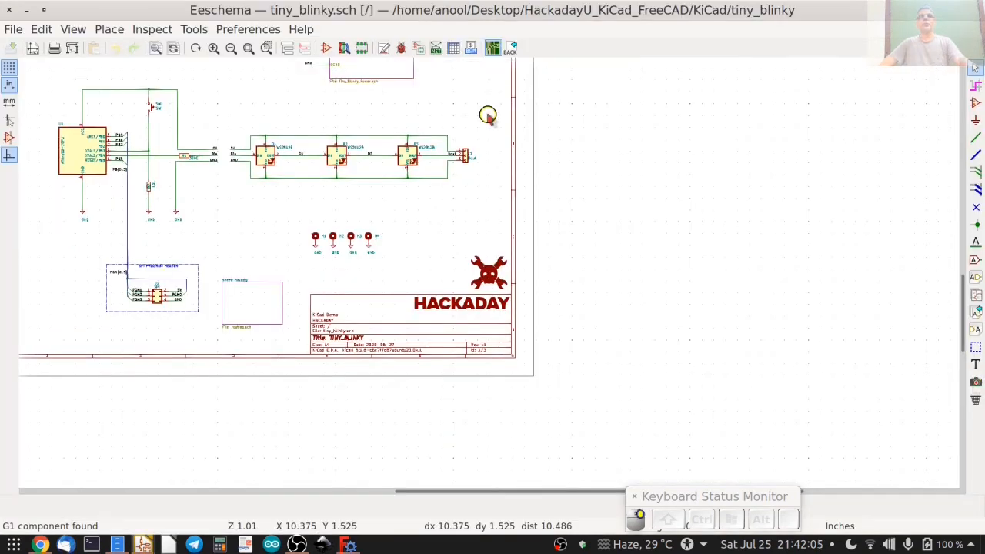
mouse_move(143, 545)
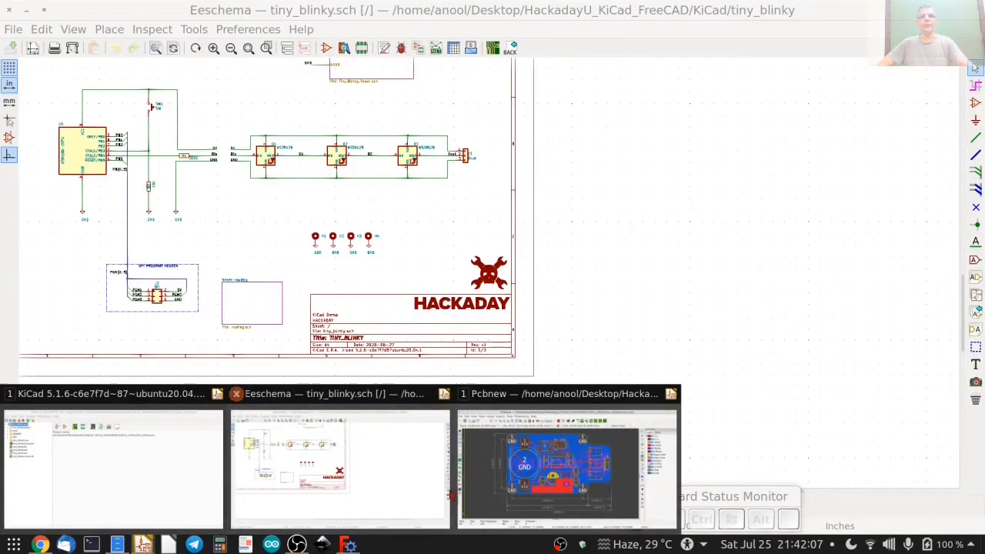
left_click(568, 471)
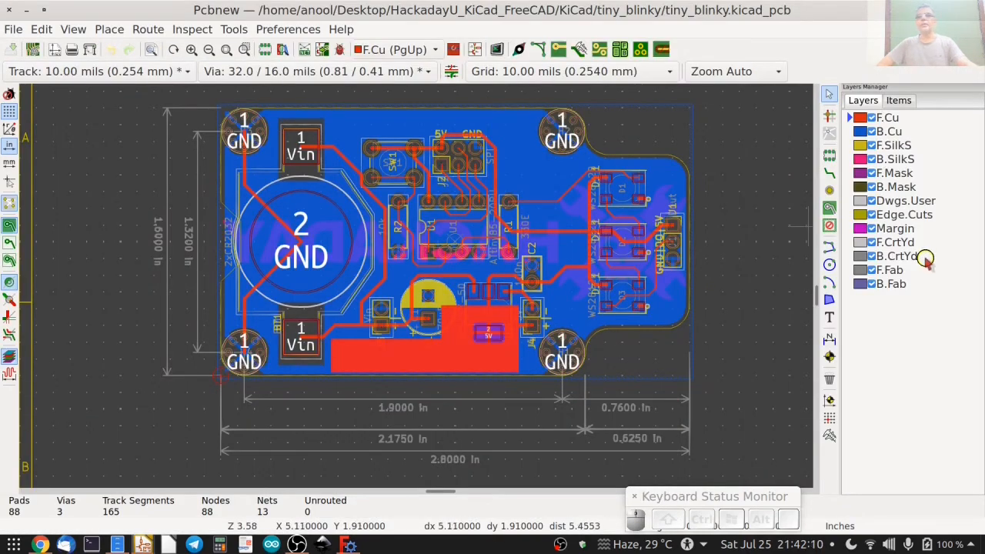
Hide the B.Fab, F.Fab, B.CrtYd, F.CrtYd and B.Cu layers and check the notch on the board's left edge.
left_click(872, 284)
left_click(872, 270)
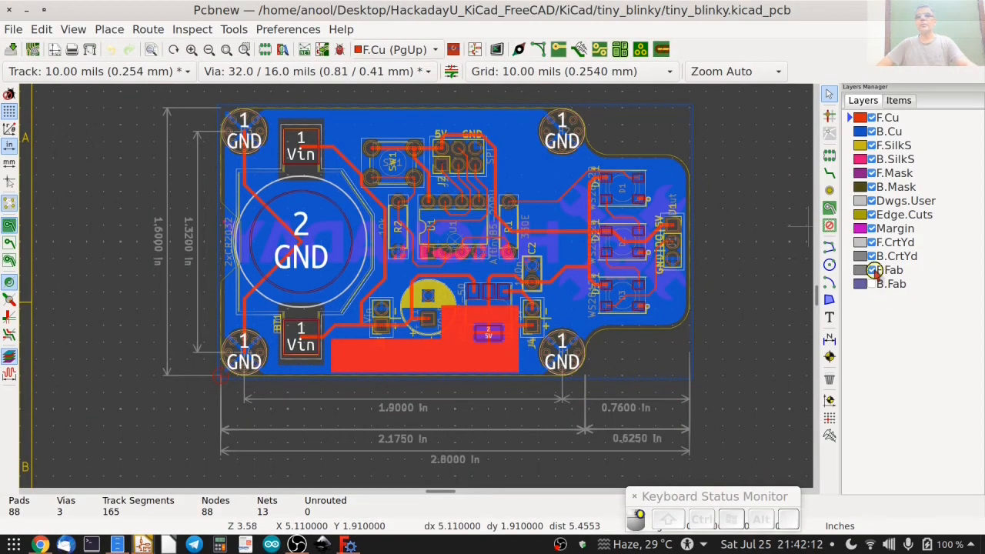
left_click(873, 256)
left_click(872, 257)
left_click(872, 243)
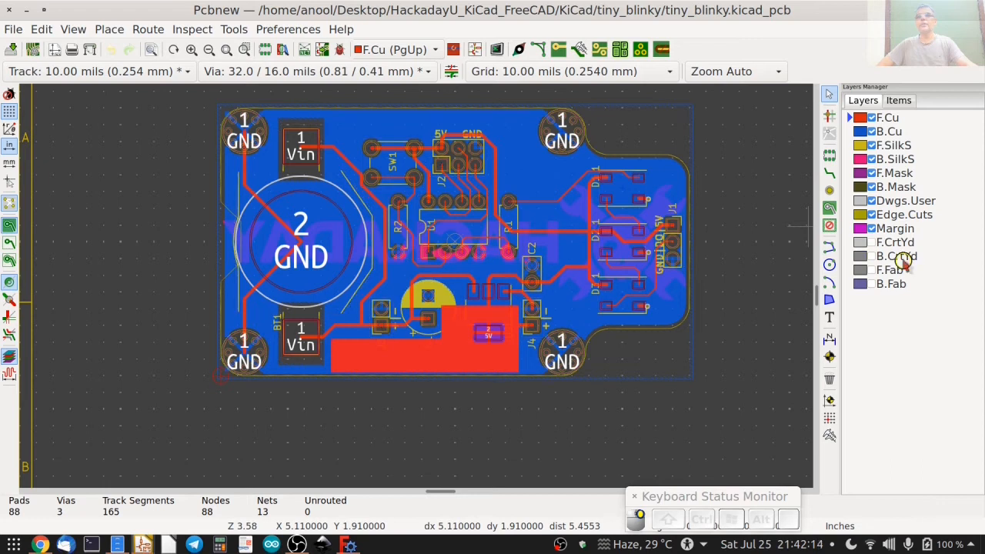
left_click(872, 132)
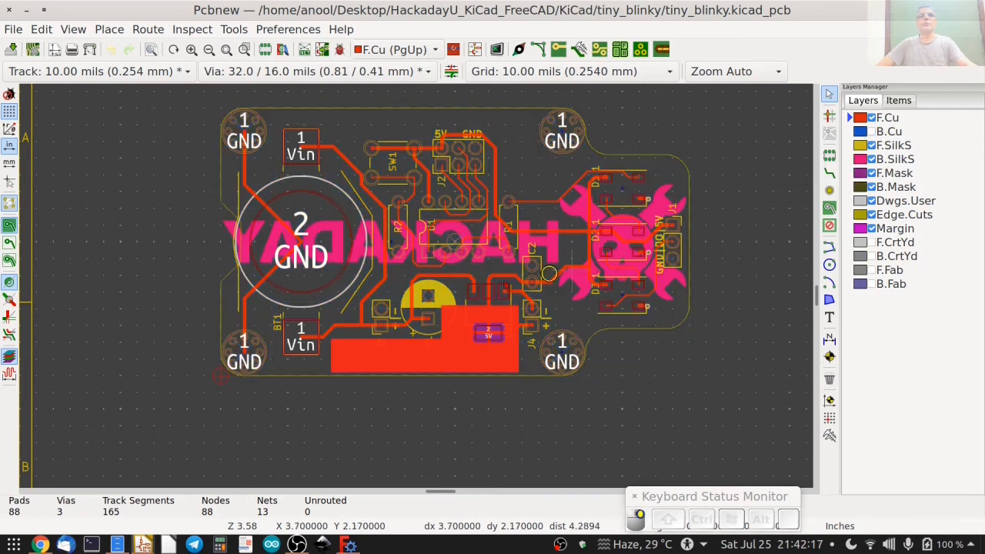
scroll(219, 243, "up", 2)
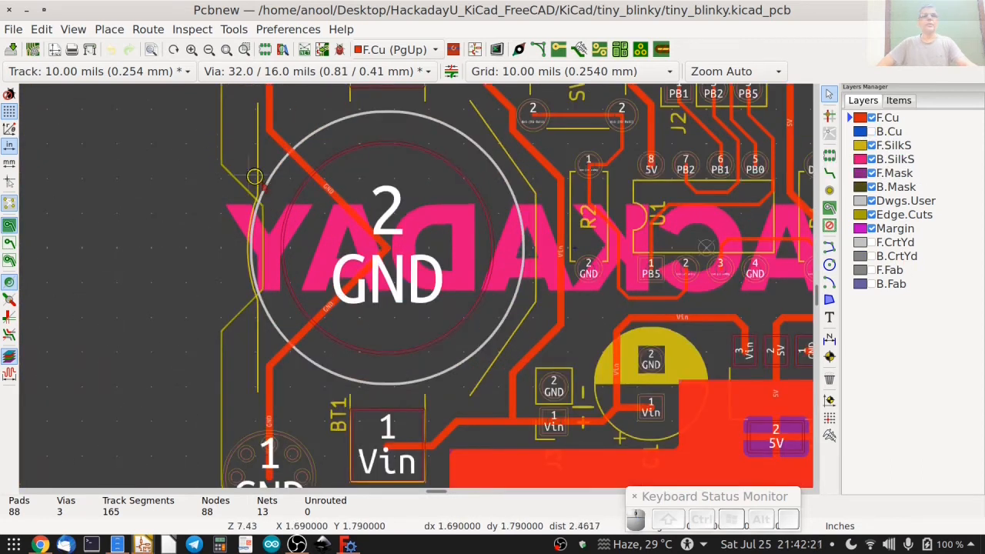
scroll(232, 356, "down", 2)
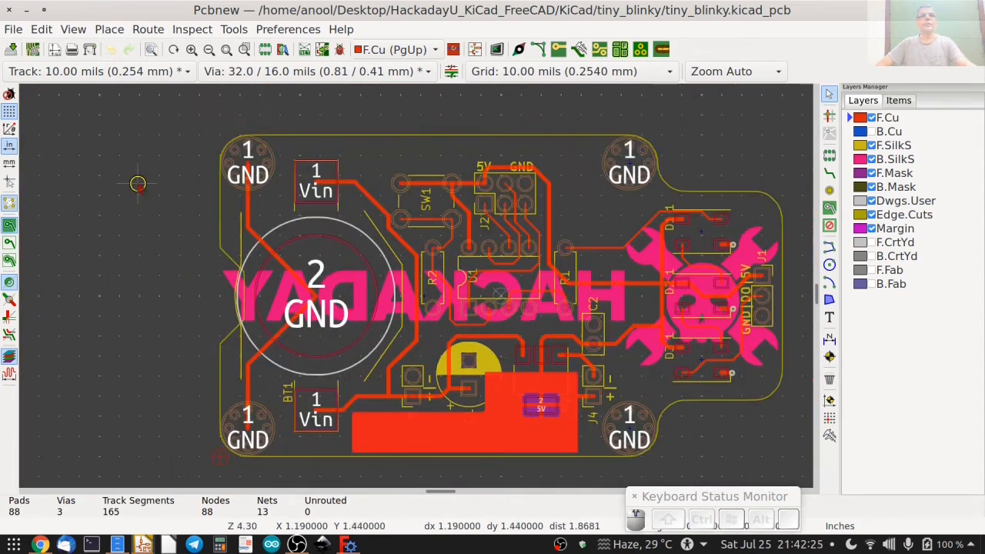
Examine the notched board edge and back-side logos from both sides in the 3D Viewer, and close the viewer.
left_click(73, 29)
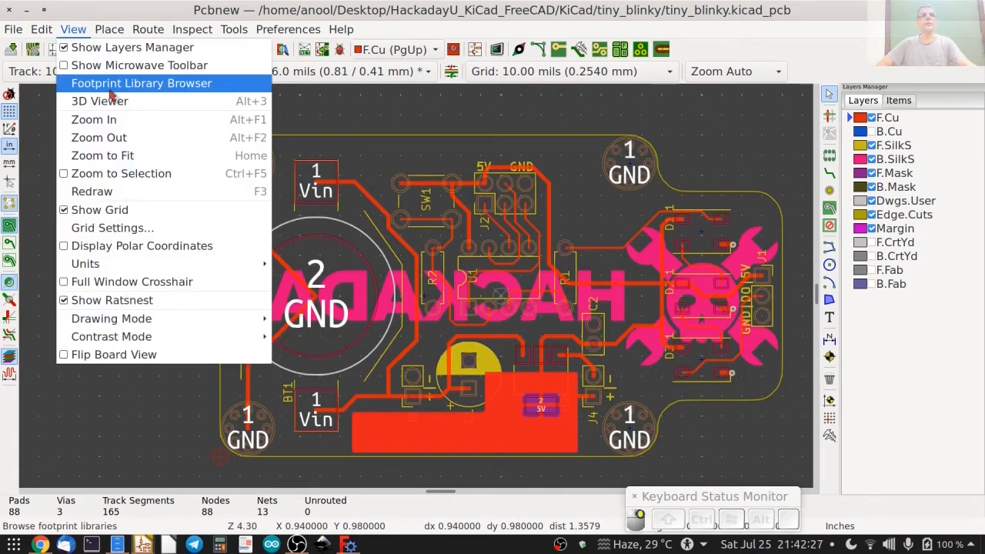
left_click(86, 98)
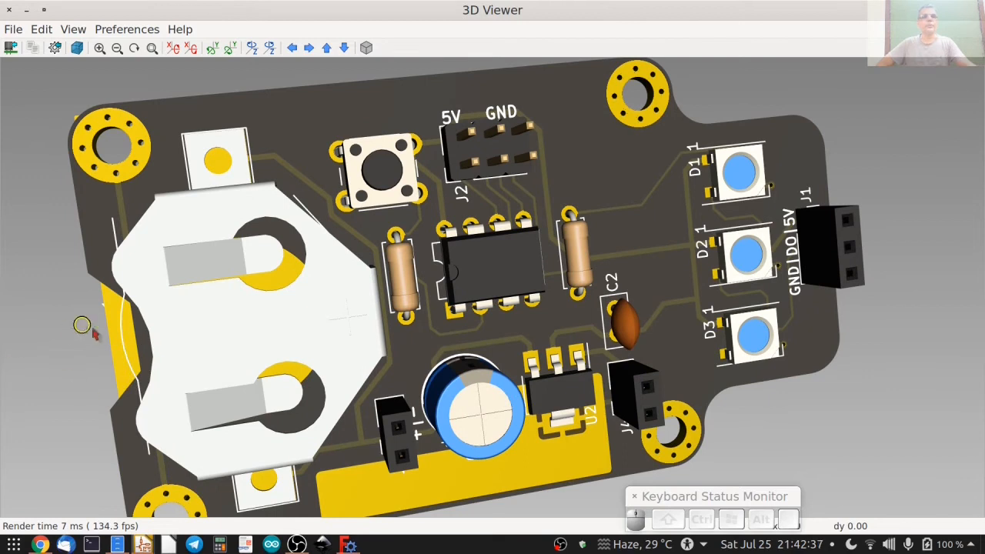
left_click_drag(86, 320, 640, 337)
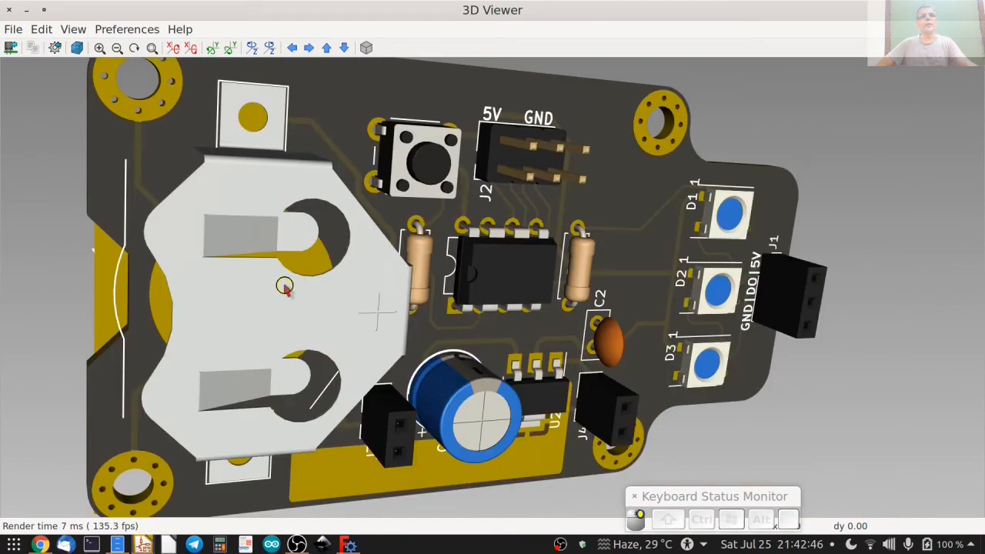
left_click_drag(285, 286, 789, 260)
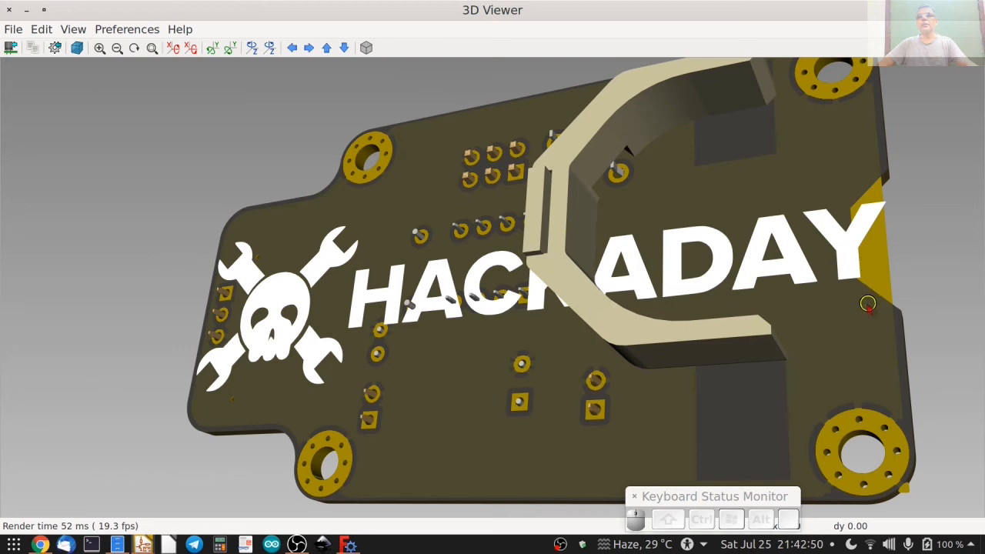
left_click_drag(899, 229, 307, 254)
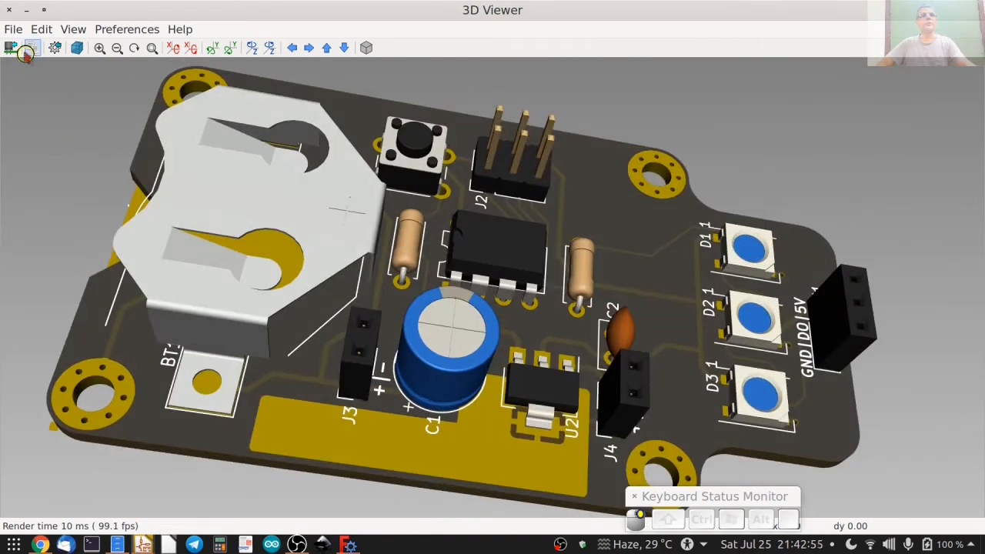
left_click(10, 10)
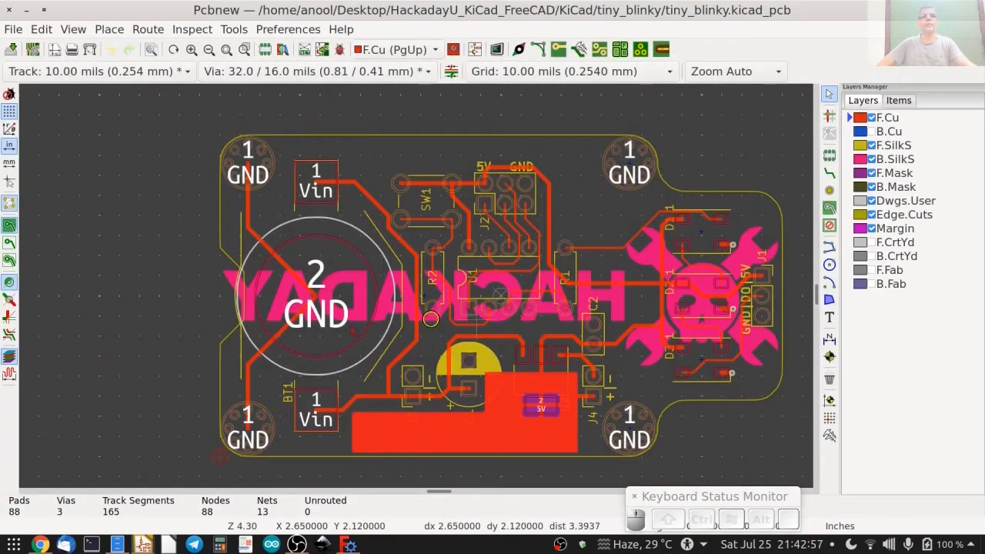
Hide the F.SilkS layer.
scroll(503, 331, "up", 2)
scroll(505, 331, "down", 2)
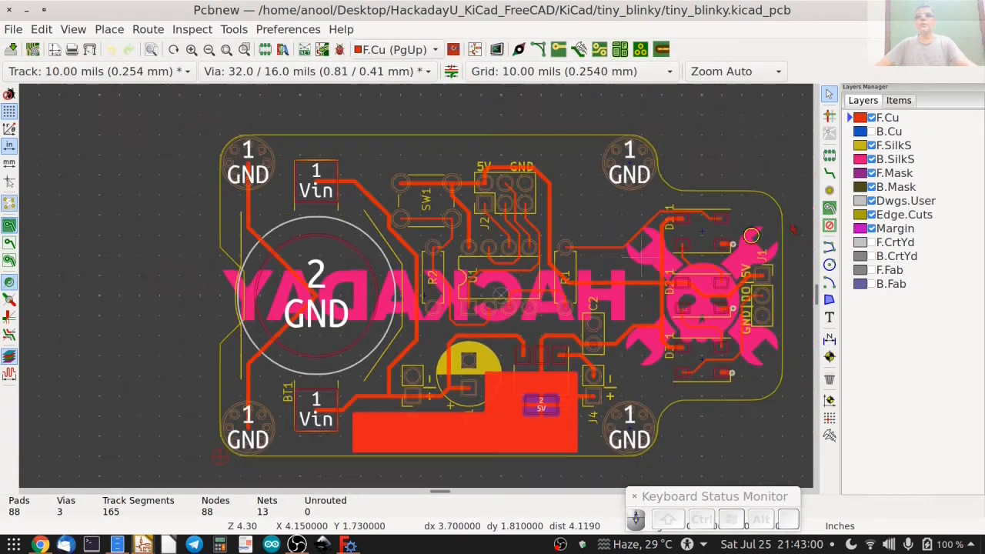
left_click(872, 146)
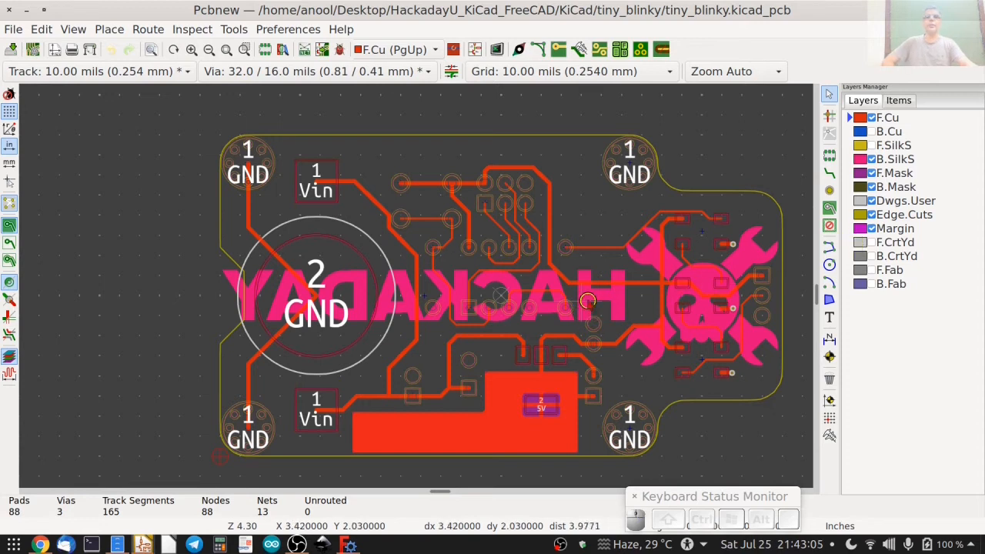
Move the HACKADAY logo on the back silkscreen straight up by about 0.29 in, away from the left-edge notch.
scroll(586, 299, "up", 2)
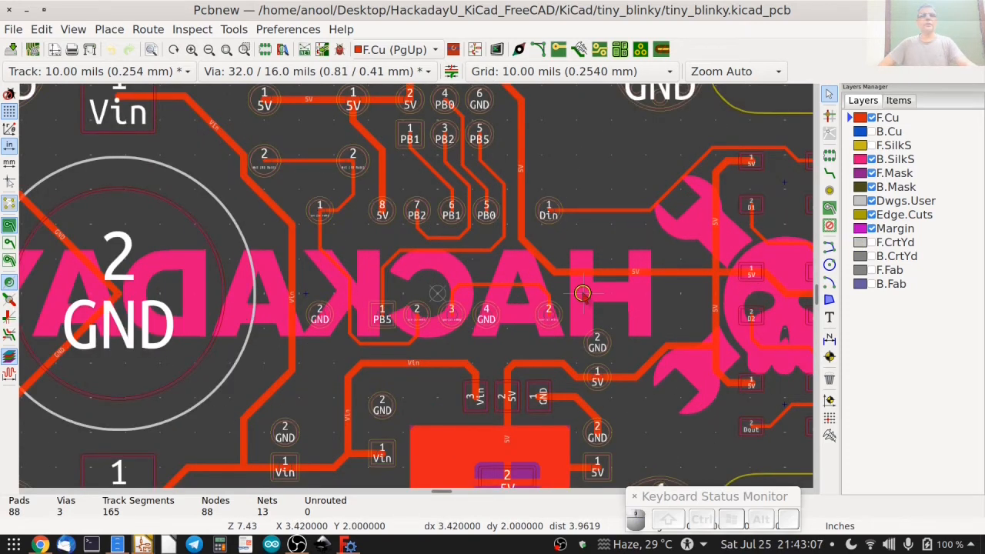
left_click(583, 294)
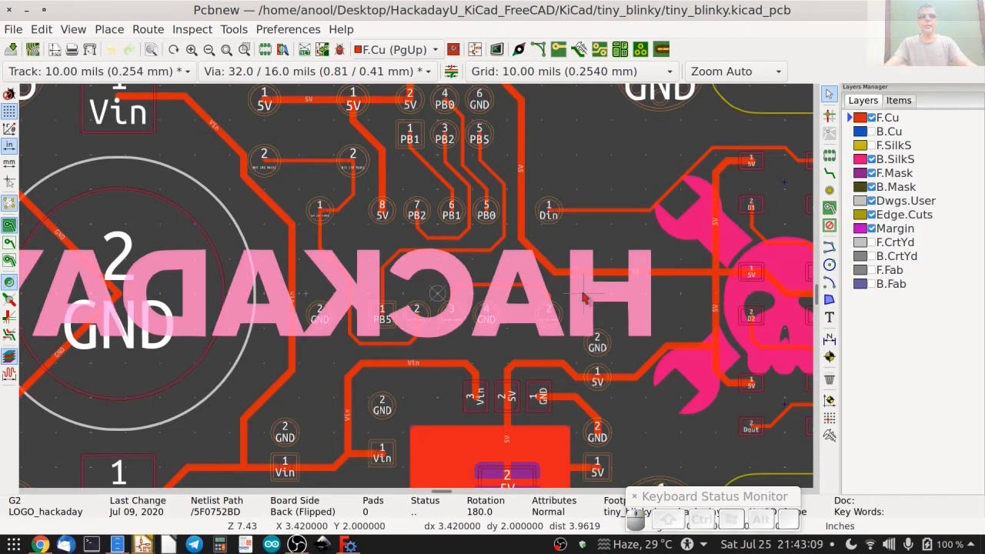
key("m")
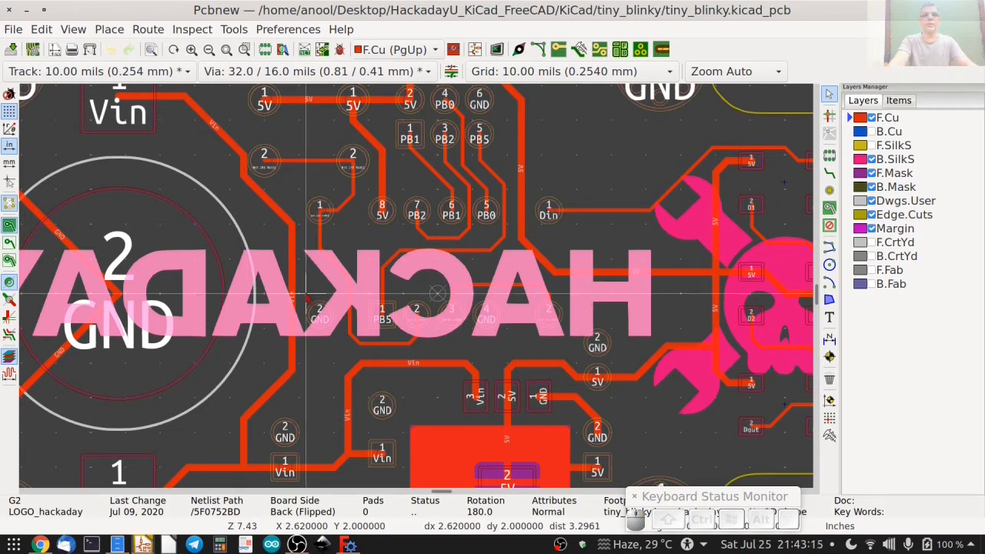
scroll(306, 295, "down", 2)
key("Up")
key("Up")
key("Up")
key("Up")
key("Up")
key("Up")
key("Up")
key("Up")
key("Up")
key("Up")
key("Up")
key("Up")
key("Up")
key("Up")
key("Up")
key("Up")
key("Up")
key("Up")
key("Up")
key("Up")
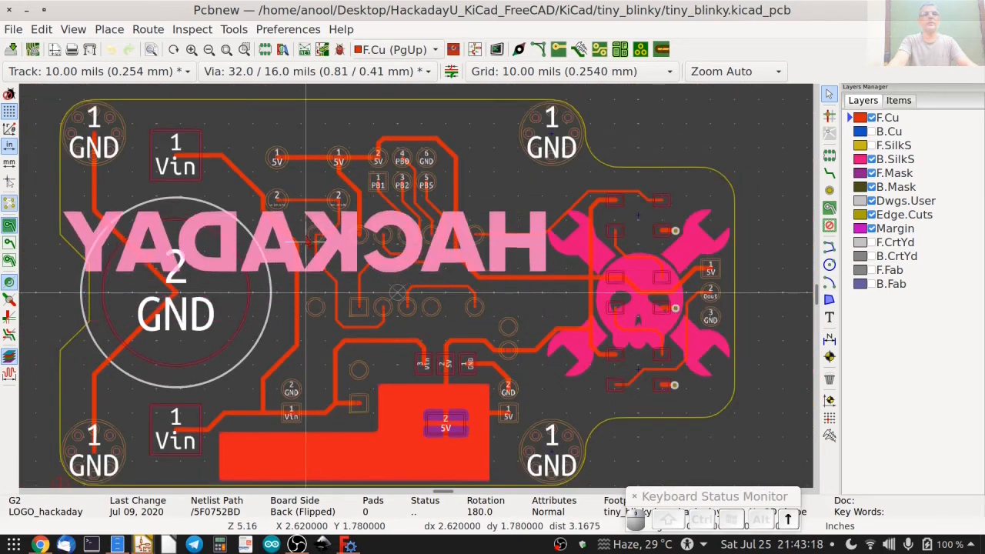
key("Up")
key("Up")
key("Up")
key("Up")
key("Up")
key("Up")
key("Up")
key("Up")
key("Up")
key("Up")
key("Up")
key("Down")
key("Down")
key("Down")
key("Down")
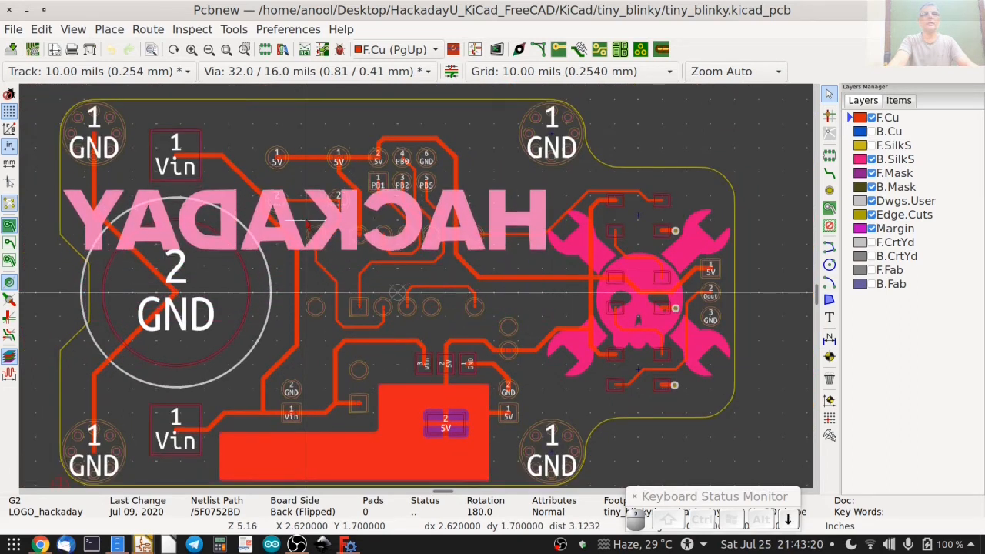
left_click(306, 224)
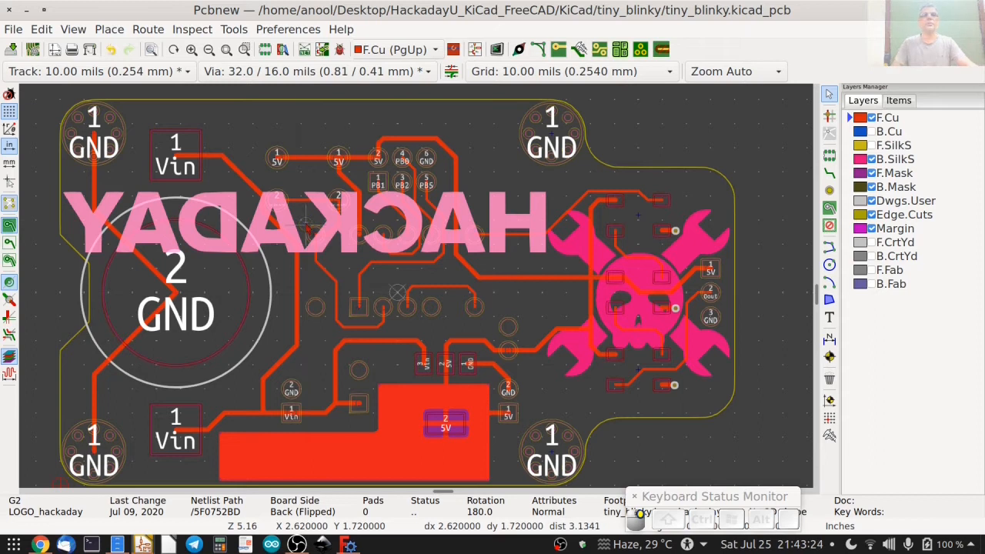
Move the skull logo on the back silkscreen straight down by 0.15 in to Y 2.15 in.
left_click(634, 348)
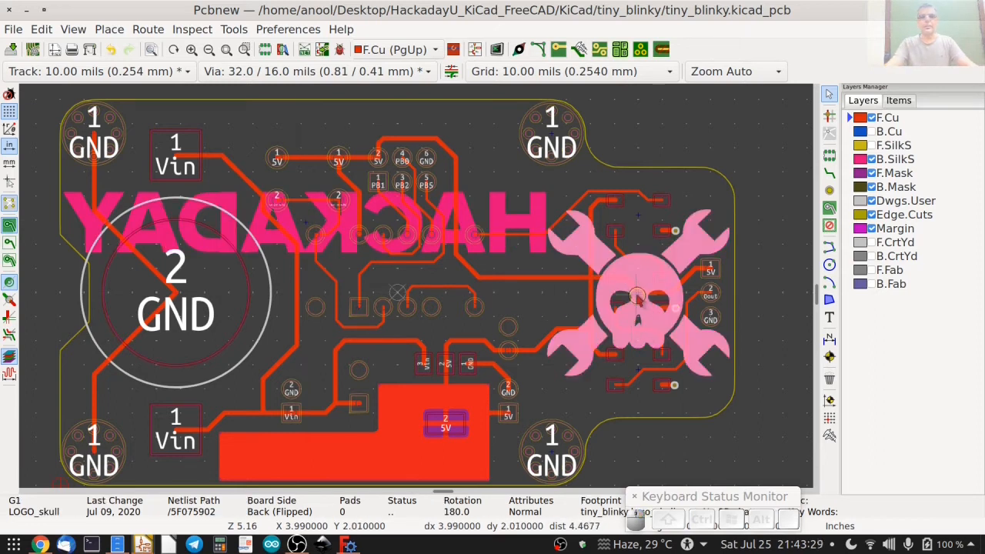
key("m")
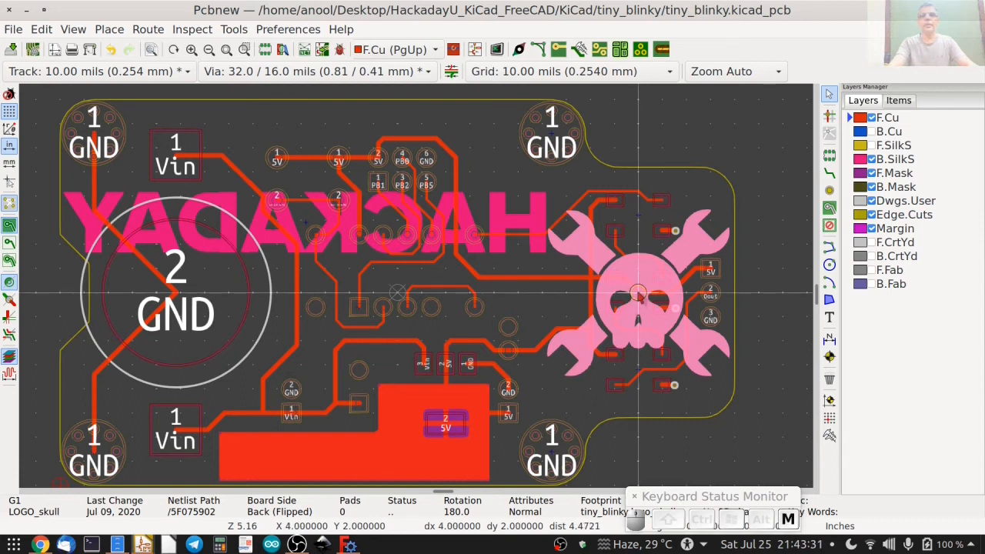
key("Down")
key("Down")
key("Down")
key("Down")
key("Down")
key("Down")
key("Down")
key("Down")
key("Down")
key("Down")
key("Down")
key("Down")
key("Down")
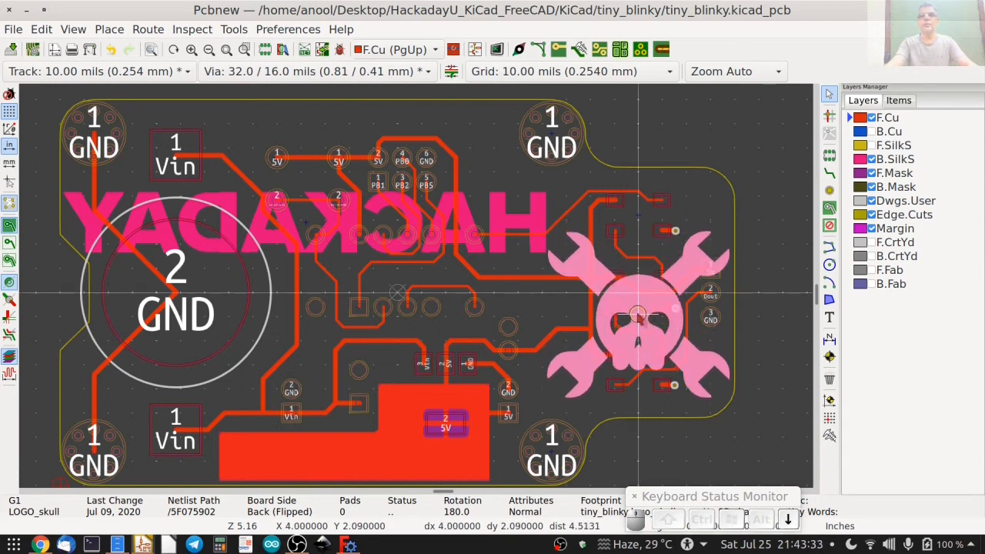
key("Down")
key("Down")
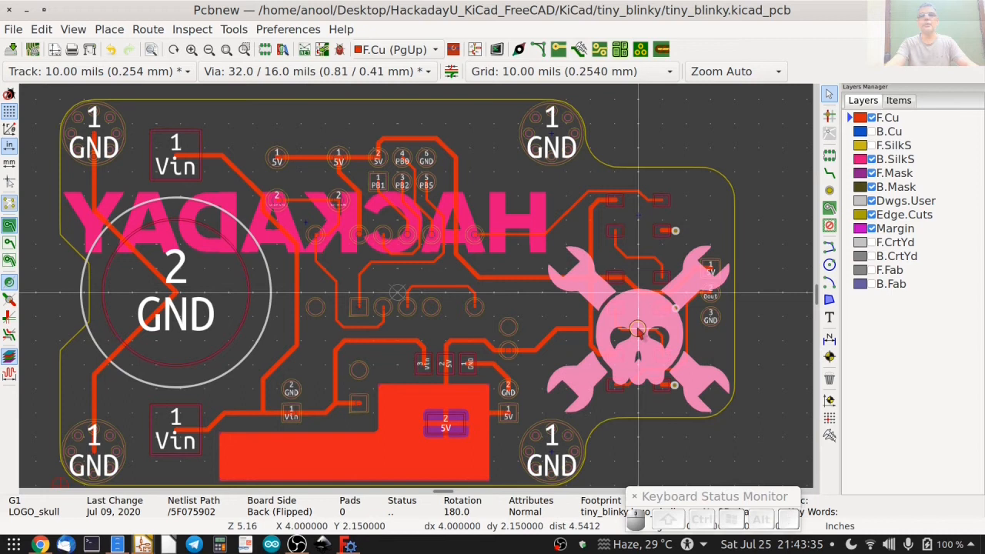
key("Return")
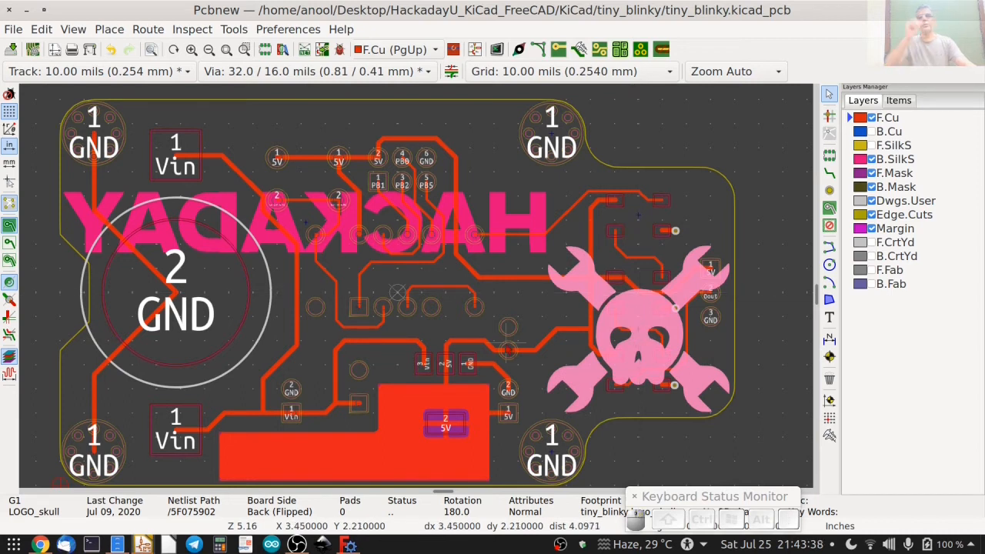
Save the board and isolate the back copper tracks by hiding F.Cu, showing B.Cu and turning off the zone fills.
key("ctrl+s")
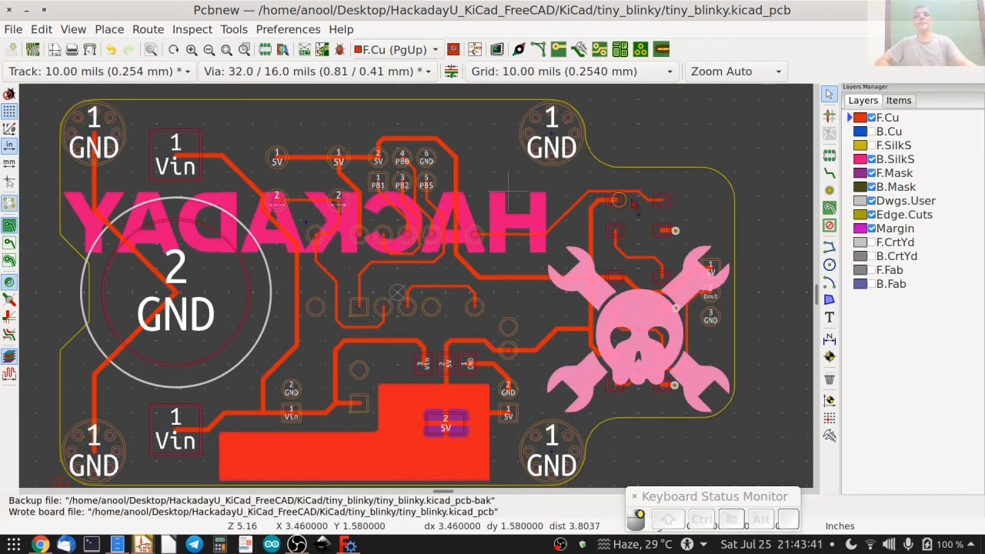
left_click(872, 118)
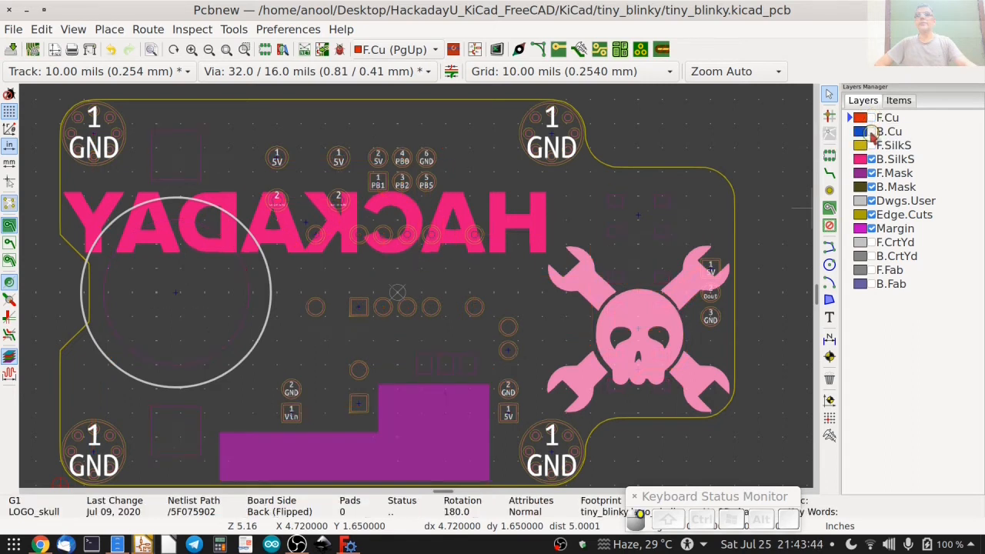
left_click(872, 132)
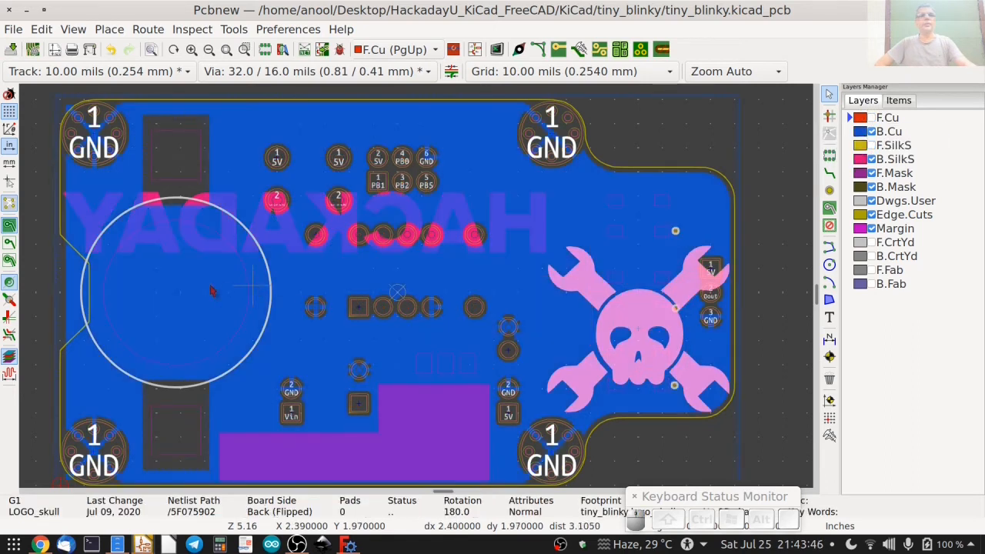
left_click(9, 243)
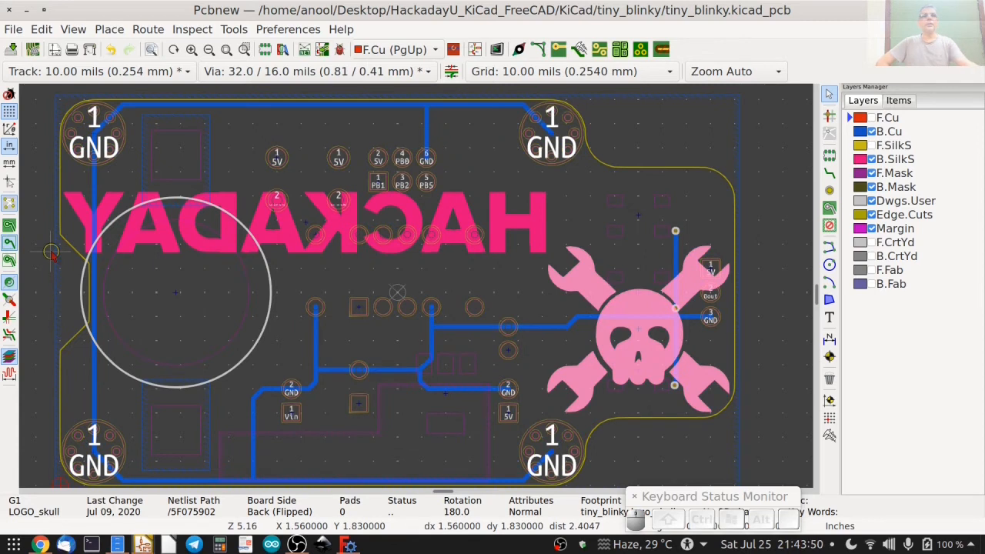
scroll(62, 309, "up", 4)
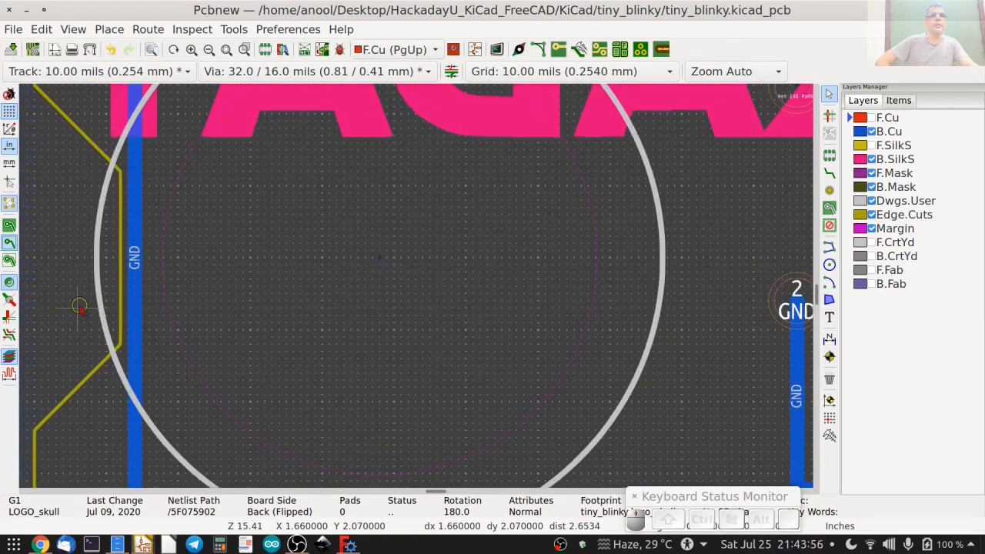
scroll(79, 307, "up", 1)
scroll(149, 286, "down", 5)
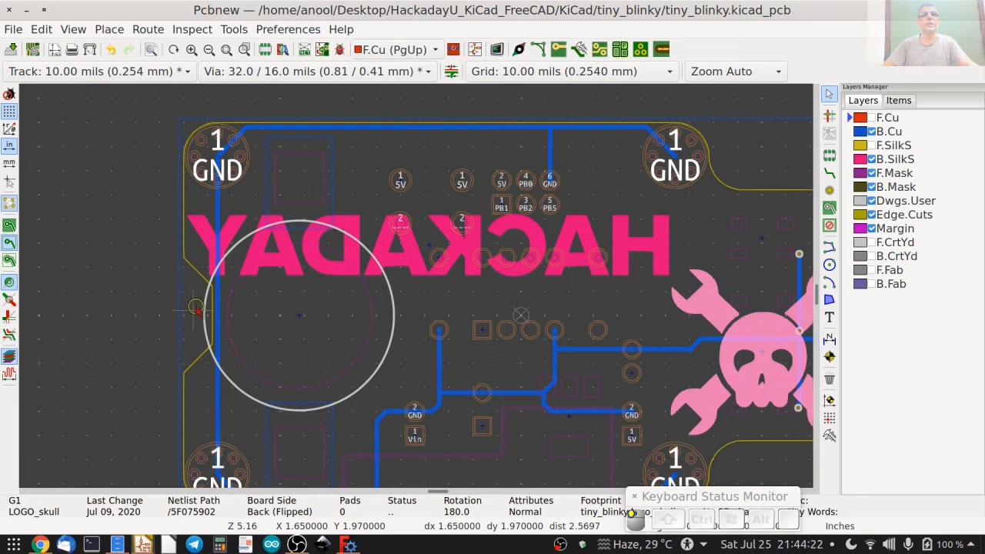
Reroute the 20 mil GND track on B.Cu inward around the left-edge notch, between the two left corner holes.
left_click(861, 133)
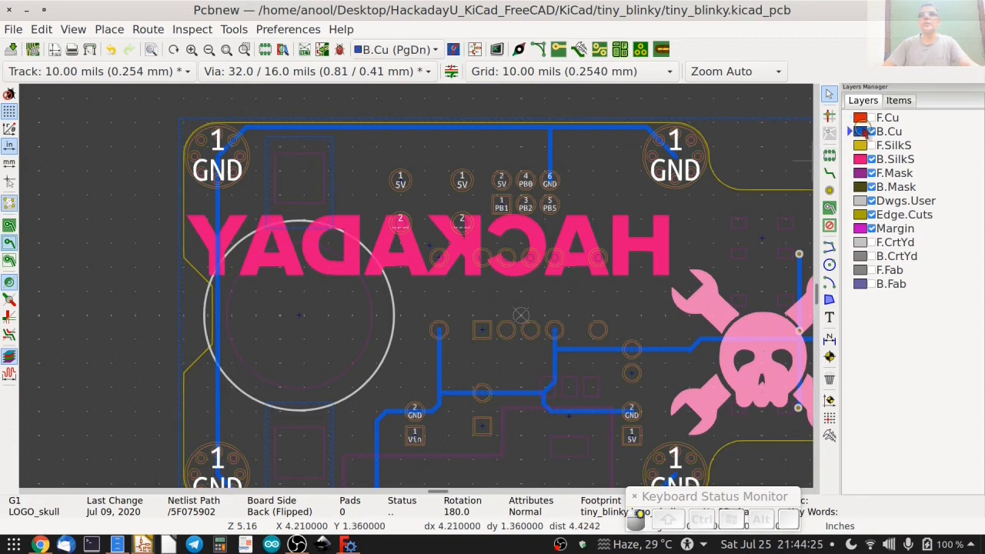
left_click(830, 174)
left_click(218, 163)
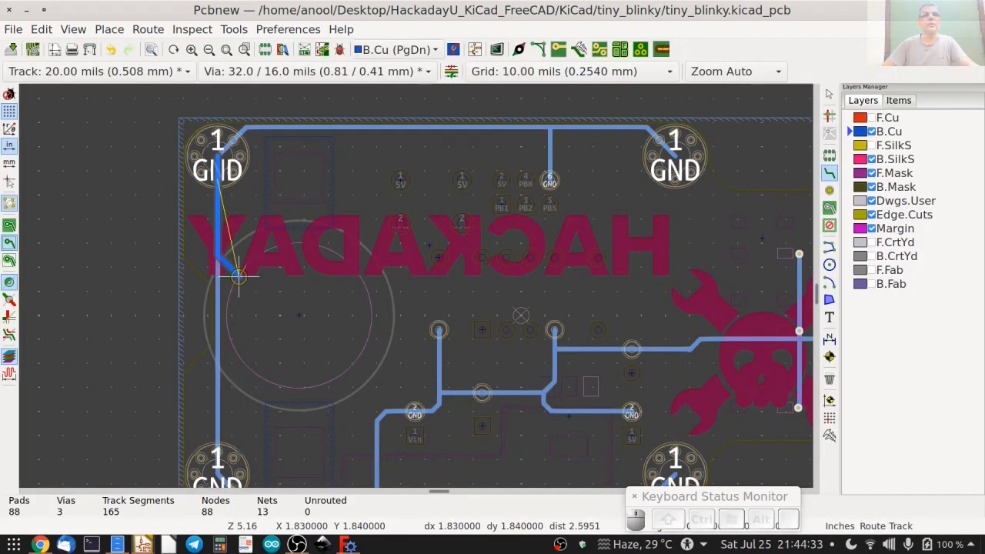
left_click(232, 277)
scroll(205, 348, "up", 1)
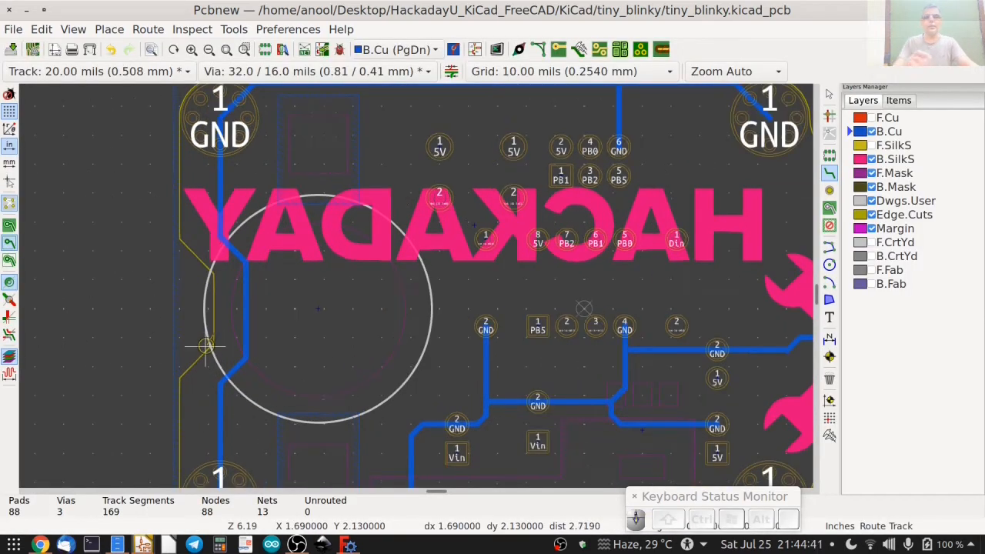
Refill all copper zones and display their filled areas to check the clearance around the notch.
key("b")
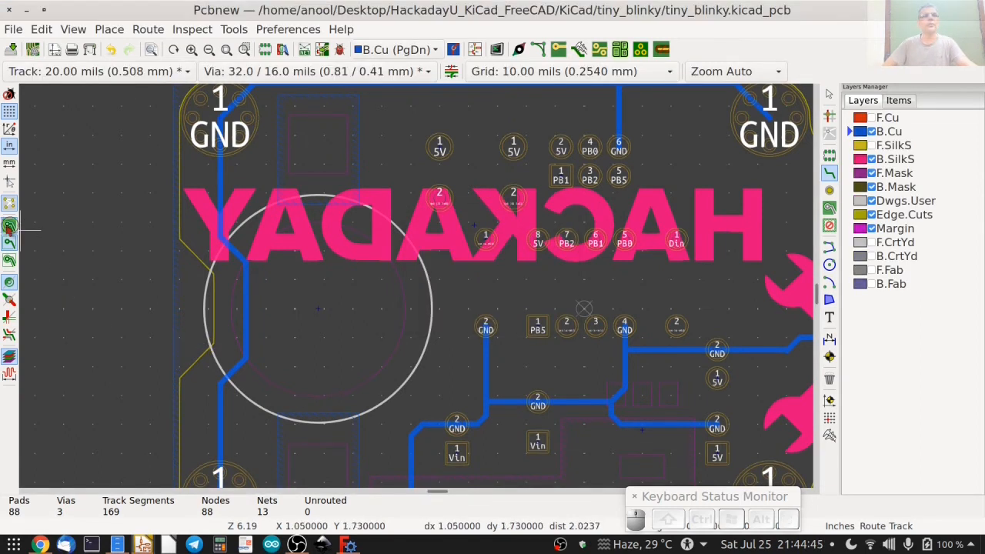
left_click(9, 226)
scroll(193, 308, "up", 6)
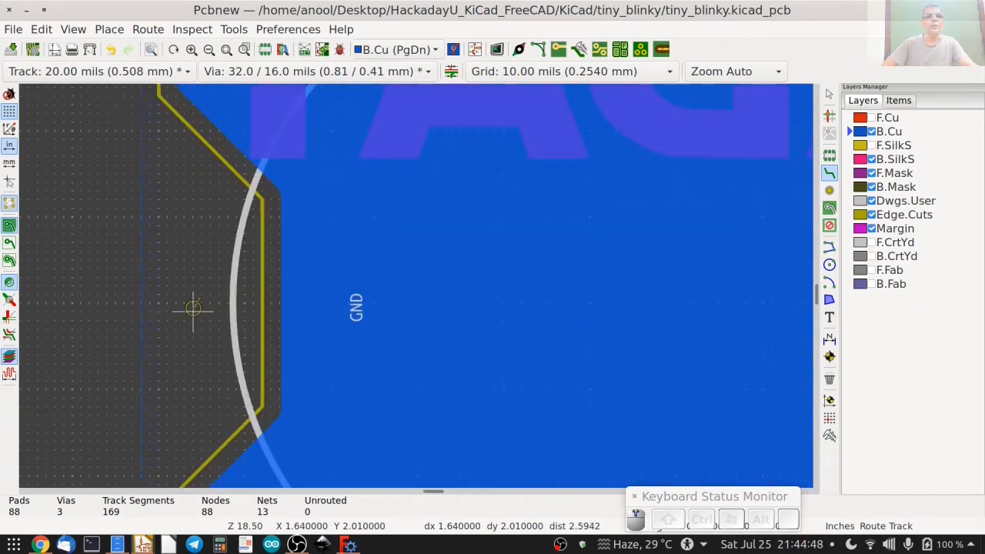
scroll(193, 308, "down", 8)
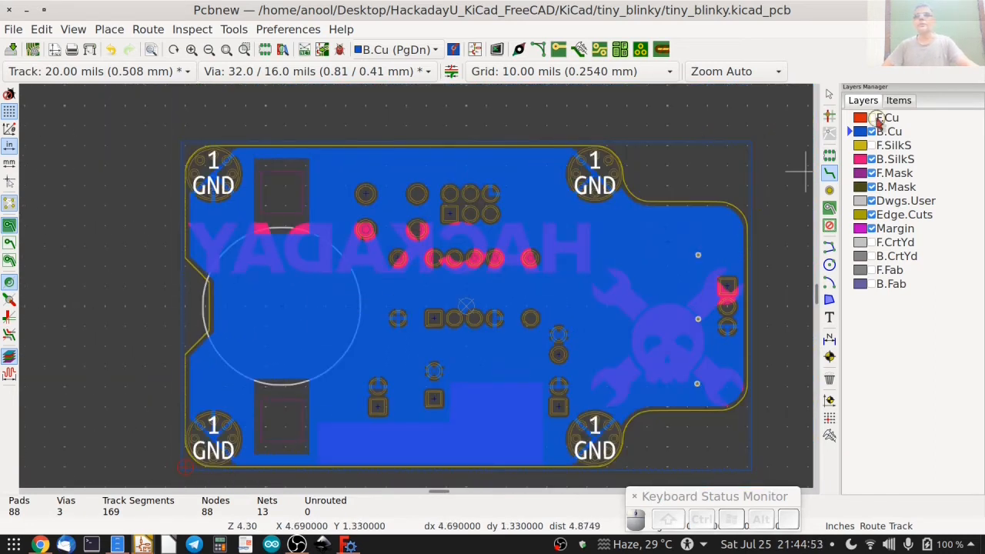
Make F.Cu the active layer and show the F.Cu, F.SilkS, F.CrtYd, B.CrtYd, F.Fab and B.Fab layers again.
left_click(885, 118)
left_click(872, 118)
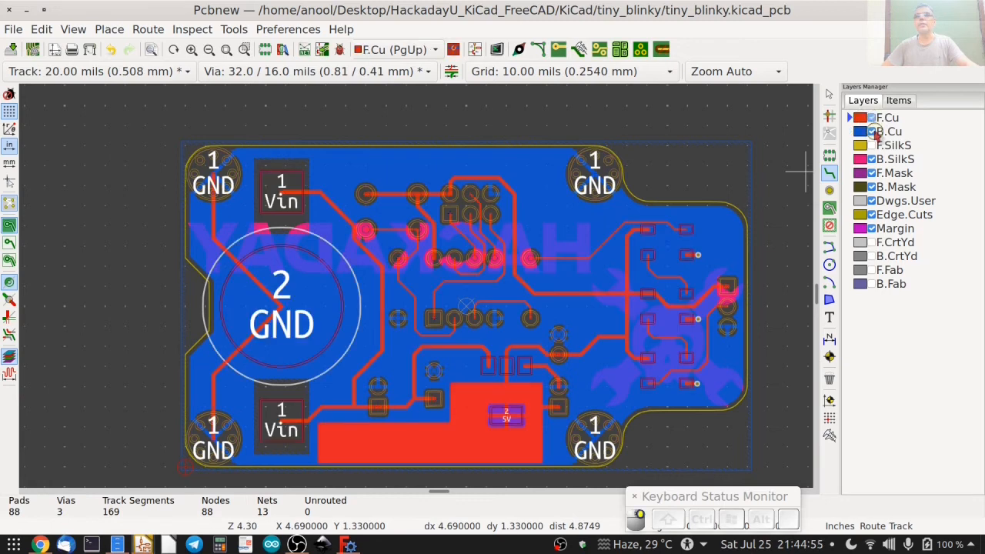
left_click(872, 145)
left_click(872, 243)
left_click(872, 256)
left_click(872, 270)
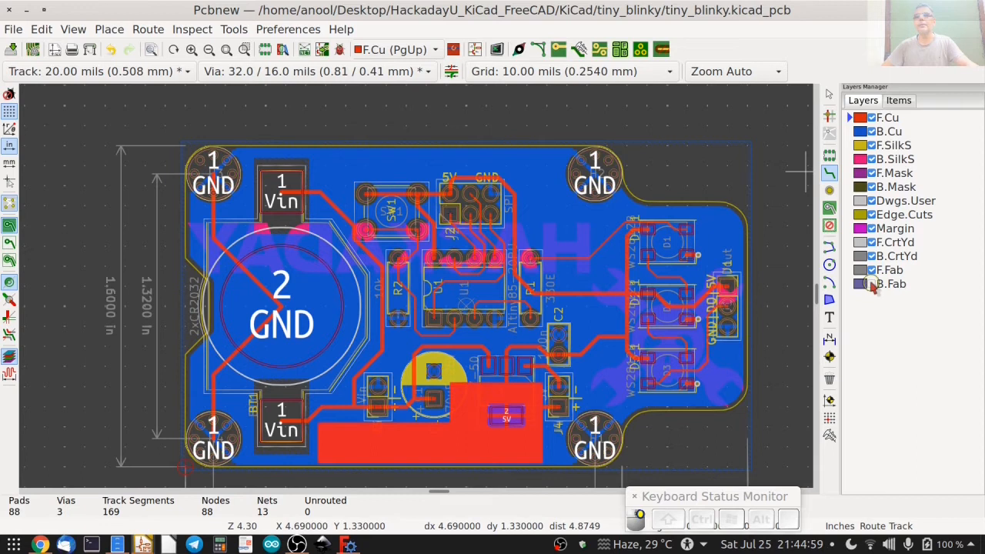
left_click(872, 284)
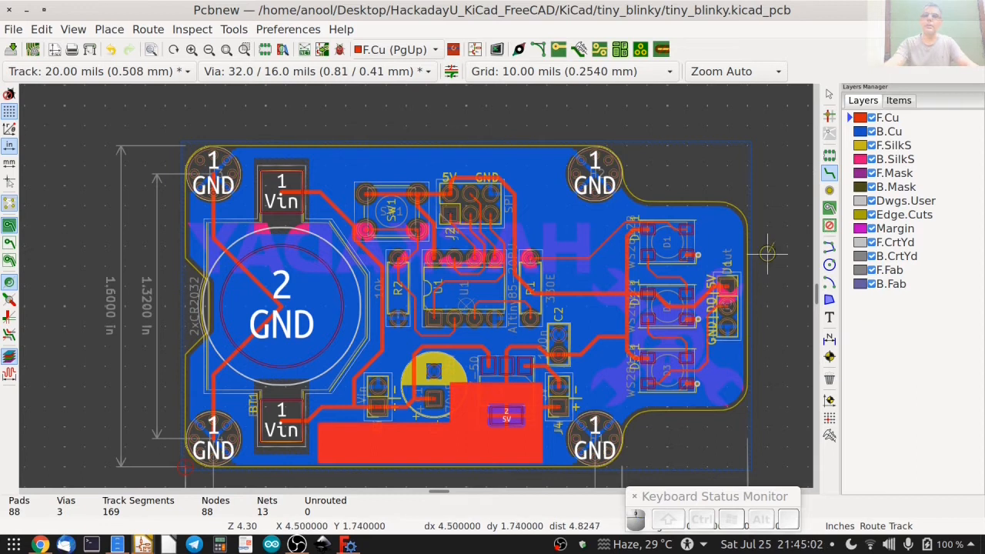
key("Home")
key("Escape")
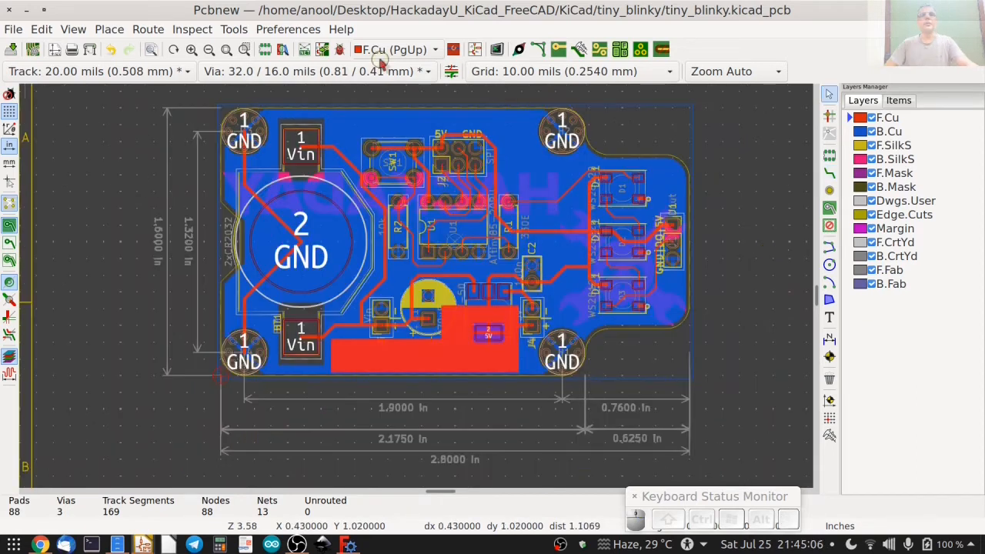
Run the design rules check with its existing settings, close it and save the board.
left_click(340, 50)
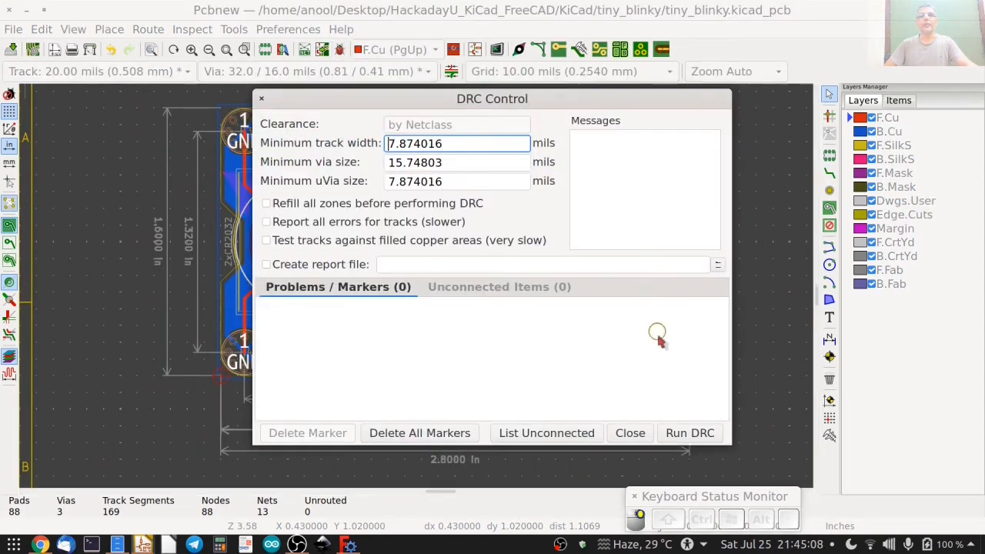
left_click(695, 433)
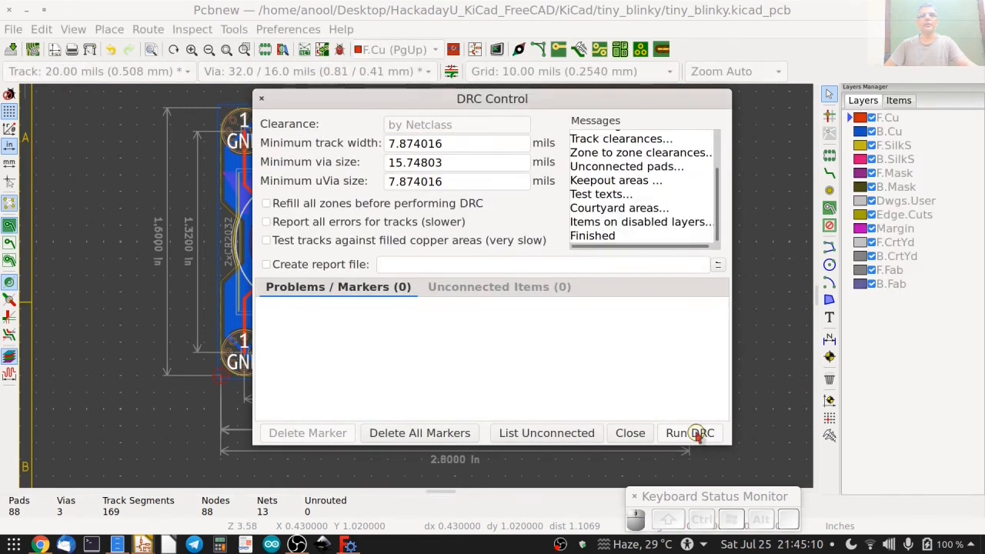
left_click(630, 434)
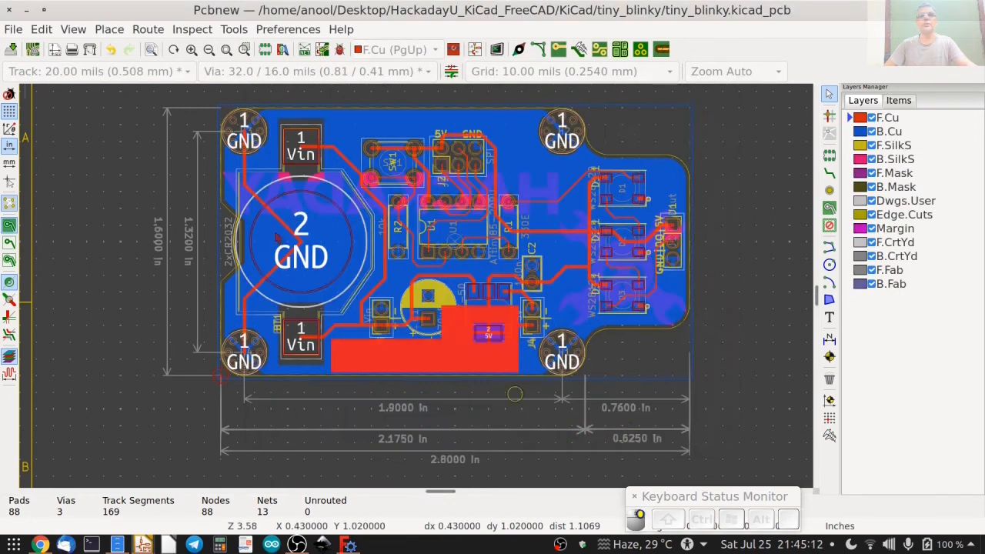
left_click(11, 48)
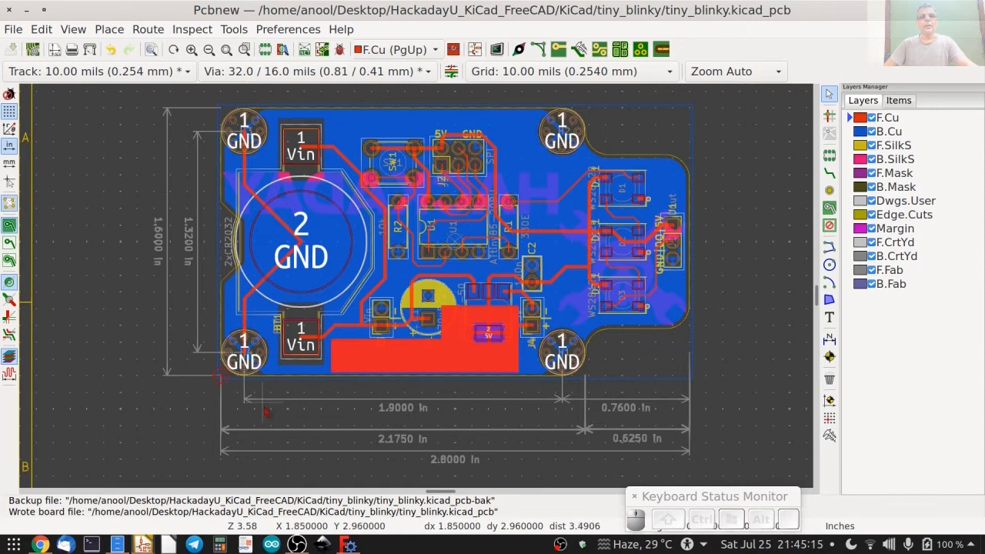
Switch to FreeCAD, hide PCB_Sketch_d2eb and show the Pcb_d2eb board body.
left_click(349, 544)
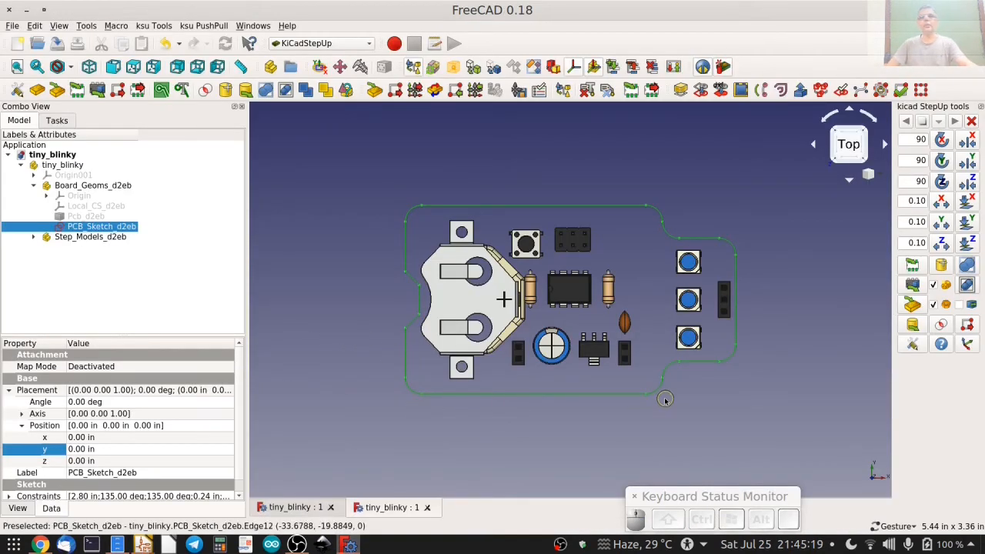
key("space")
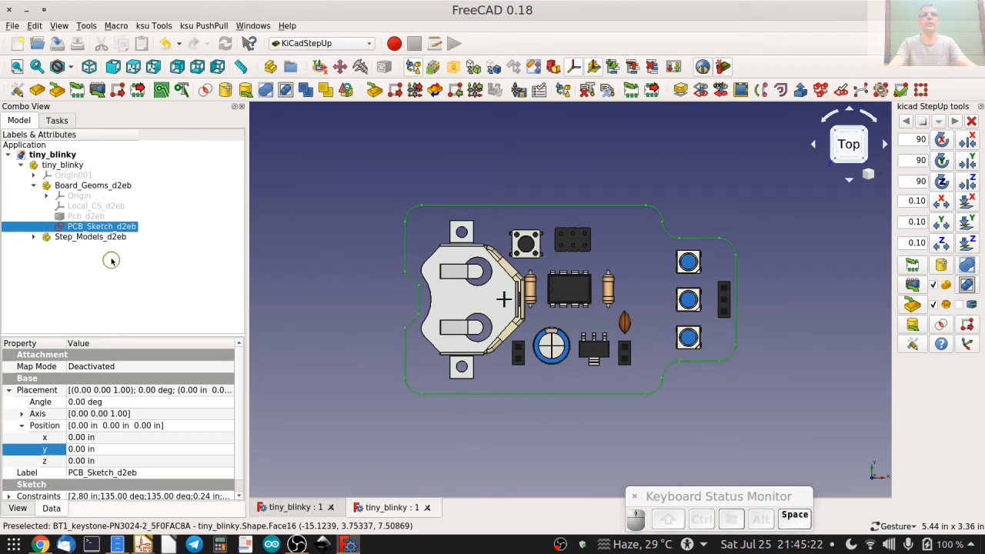
left_click(96, 216)
key("space")
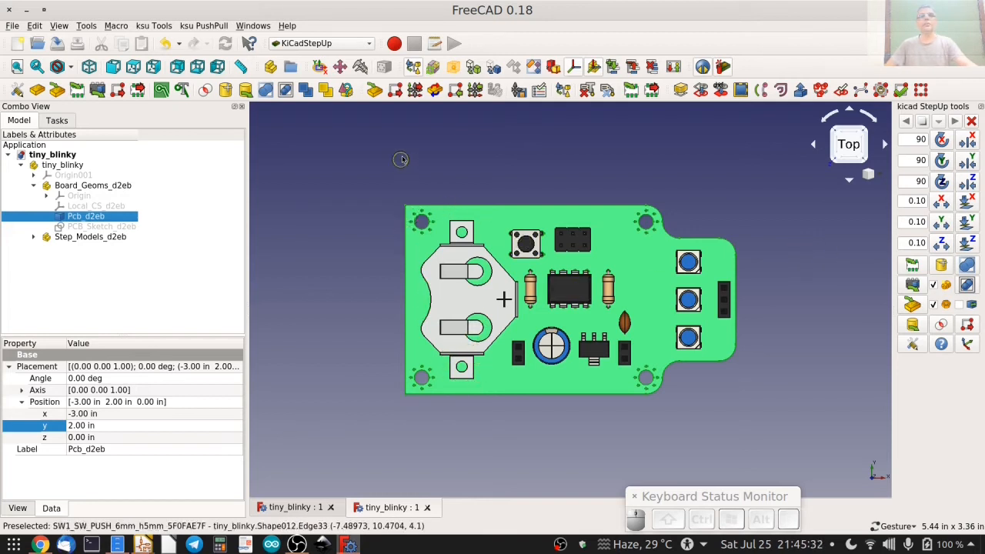
Pull the Edge.Cuts outline from the KiCad board, replacing the PCB and sketch in the current document, and view it from the top.
left_click(455, 90)
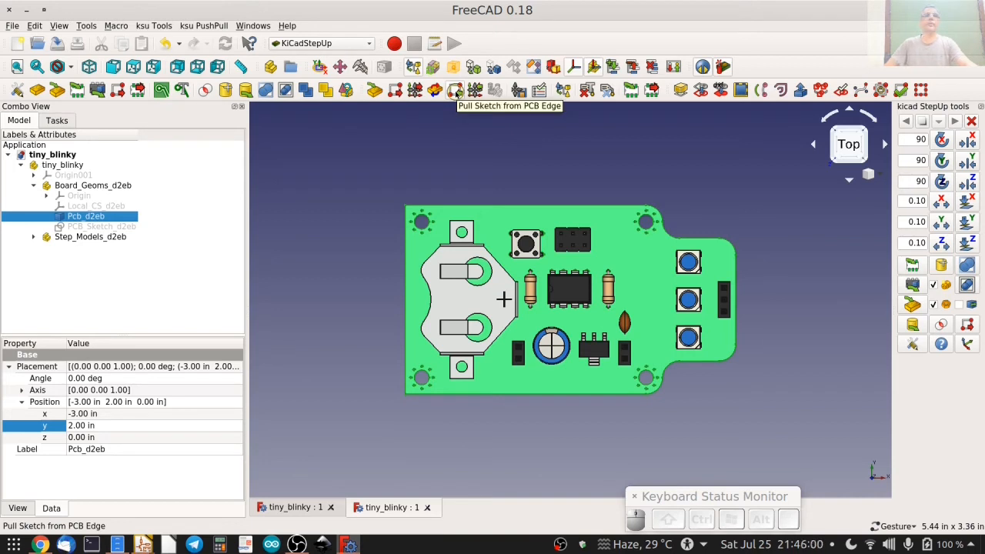
left_click(454, 90)
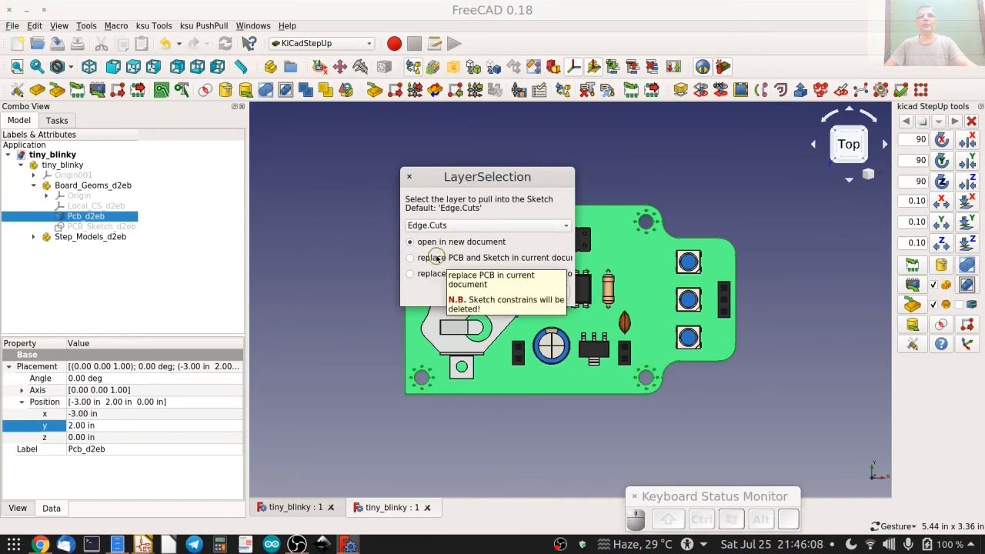
left_click(436, 257)
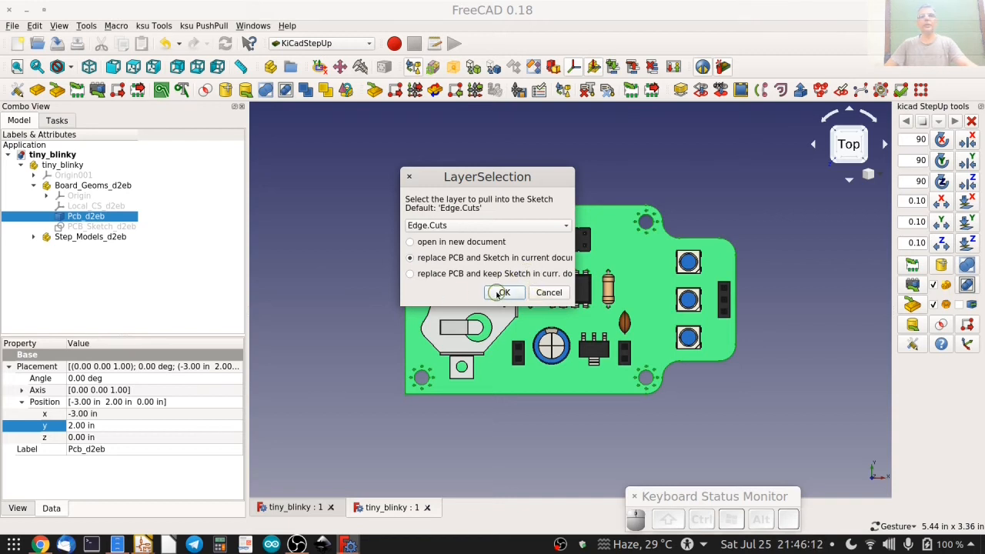
left_click(502, 292)
left_click(446, 221)
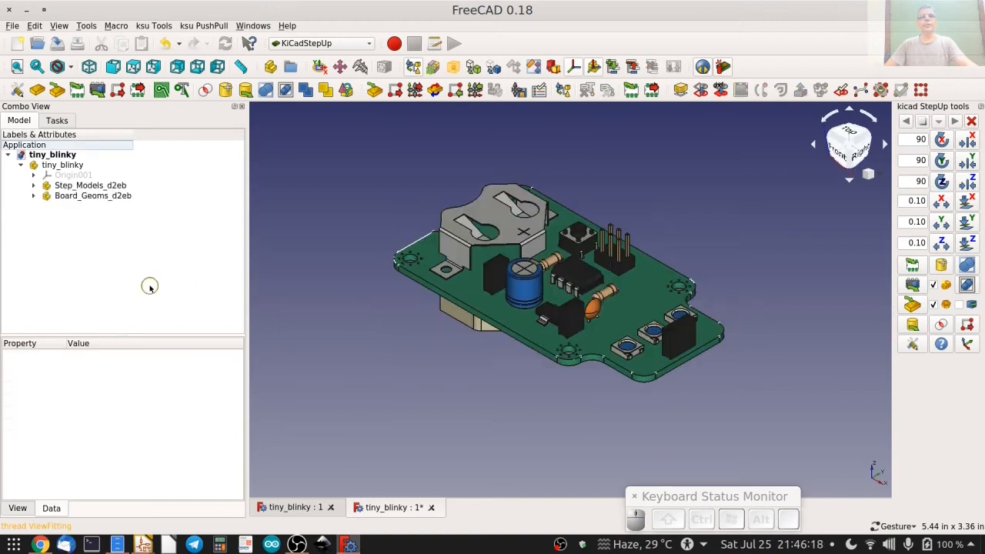
left_click(849, 130)
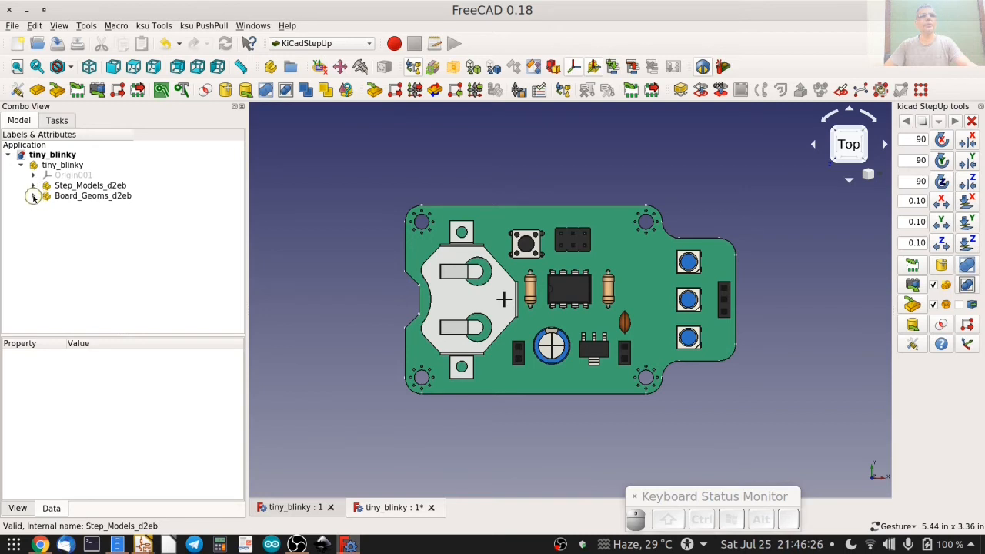
Hide PCB_Sketch_d2eb inside the Board_Geoms_d2eb group and collapse the group.
left_click(33, 196)
left_click(80, 239)
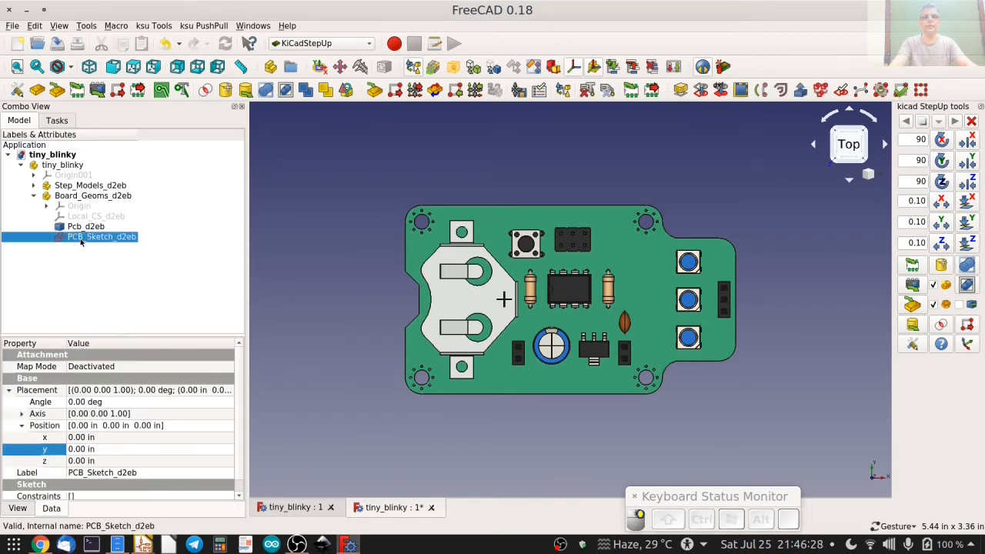
left_click(97, 254)
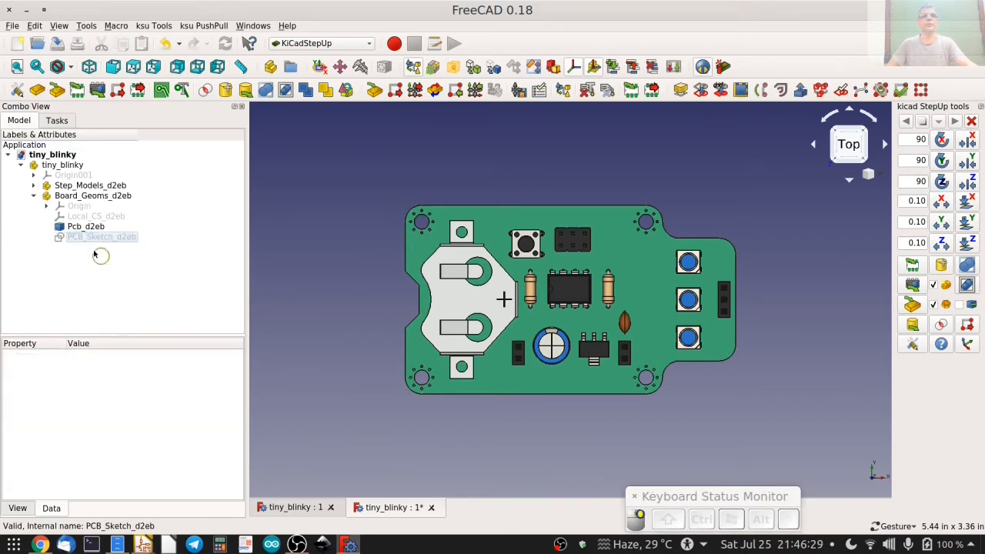
left_click(34, 196)
scroll(552, 310, "up", 4)
scroll(555, 306, "down", 4)
left_click_drag(528, 269, 529, 222)
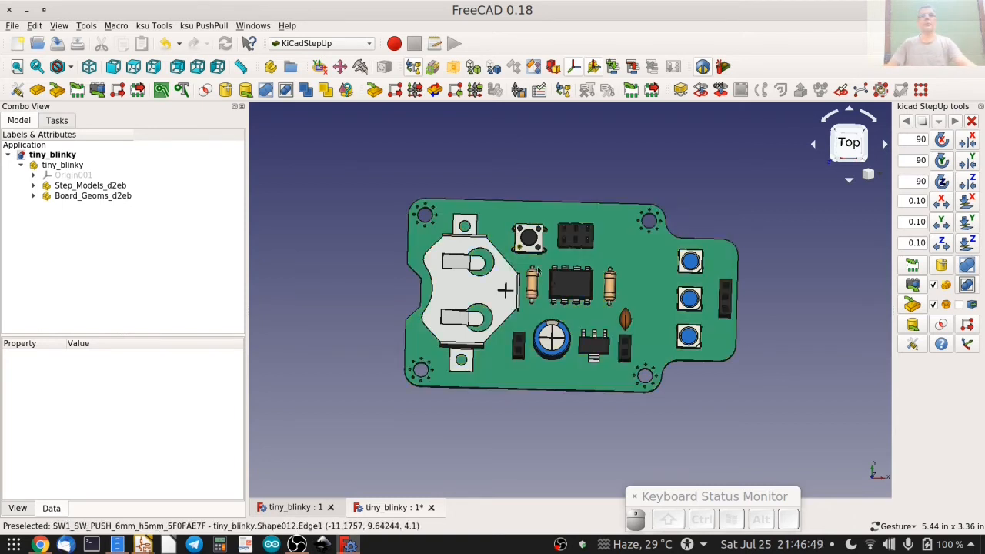
left_click(849, 144)
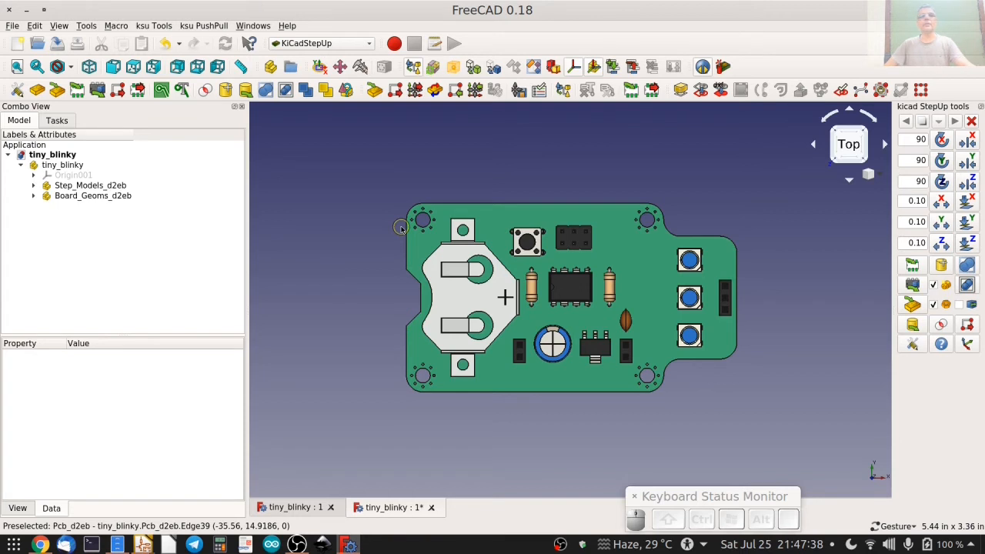
Transform the SW1 push-button model: rotate it -90° about Z and shift it 0.30 in along +X and 0.10 in along +Y.
left_click(531, 245)
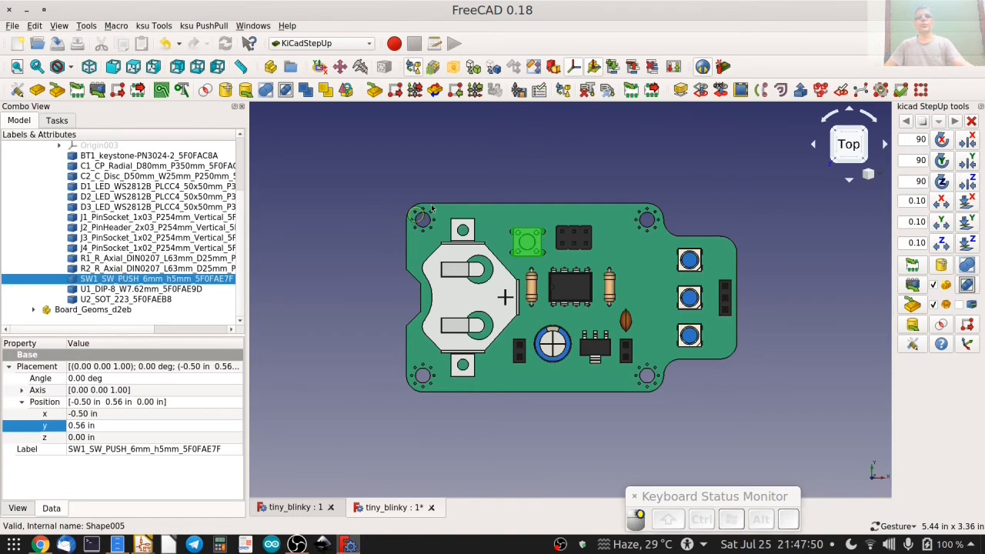
scroll(540, 246, "up", 4)
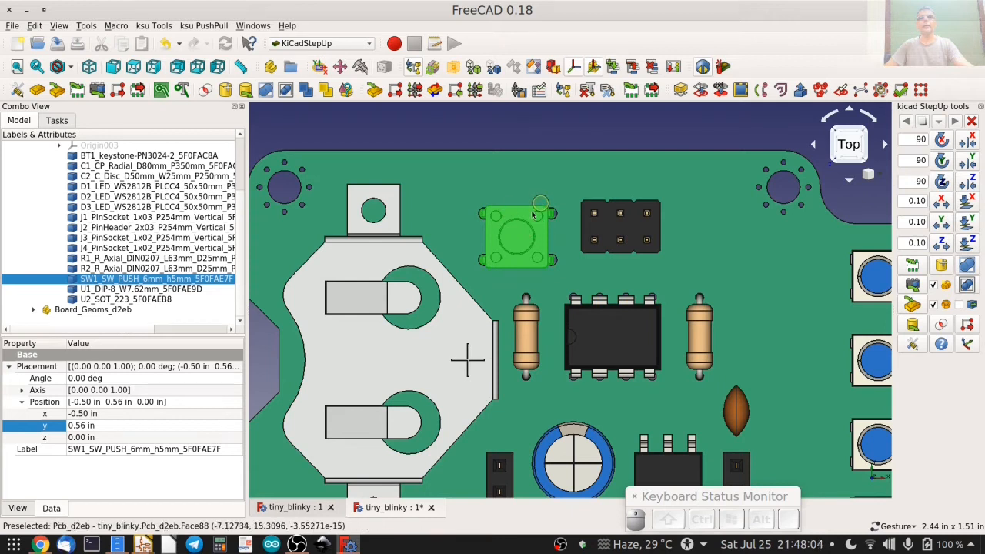
left_click(493, 140)
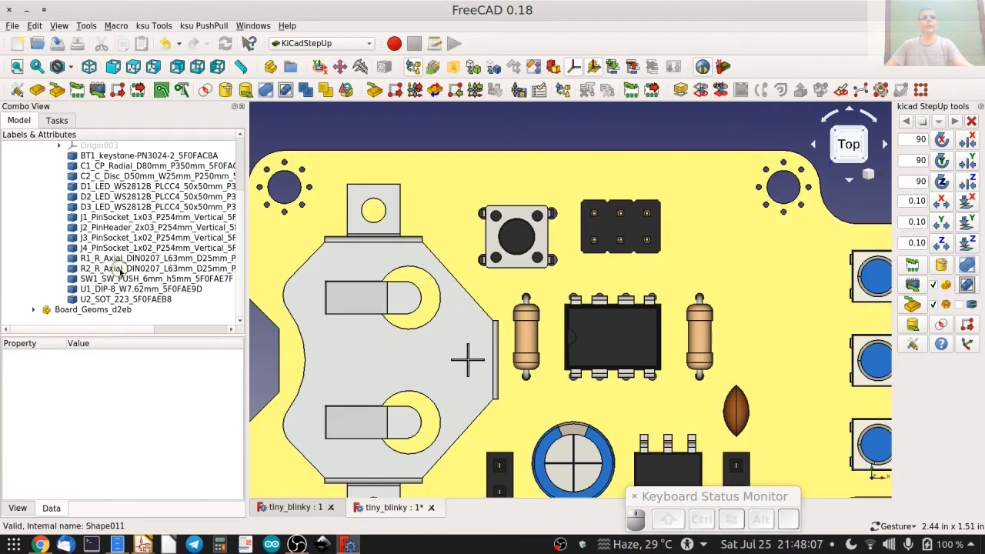
left_click(123, 280)
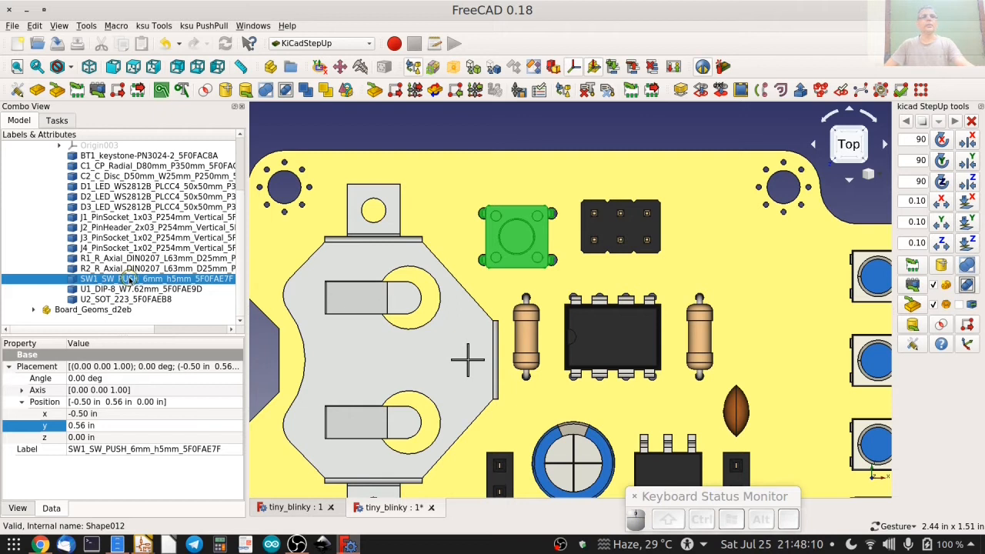
right_click(136, 280)
left_click(169, 284)
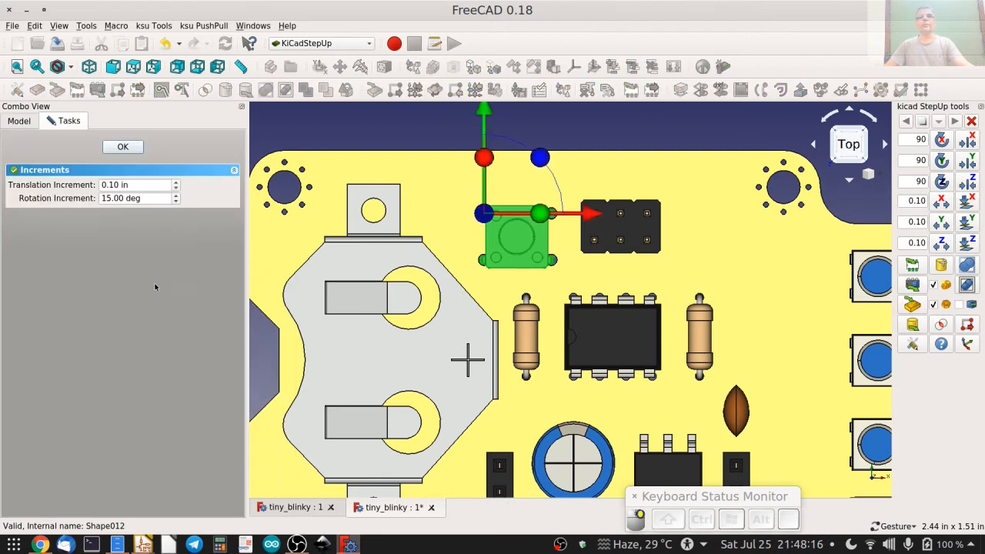
left_click_drag(541, 158, 515, 267)
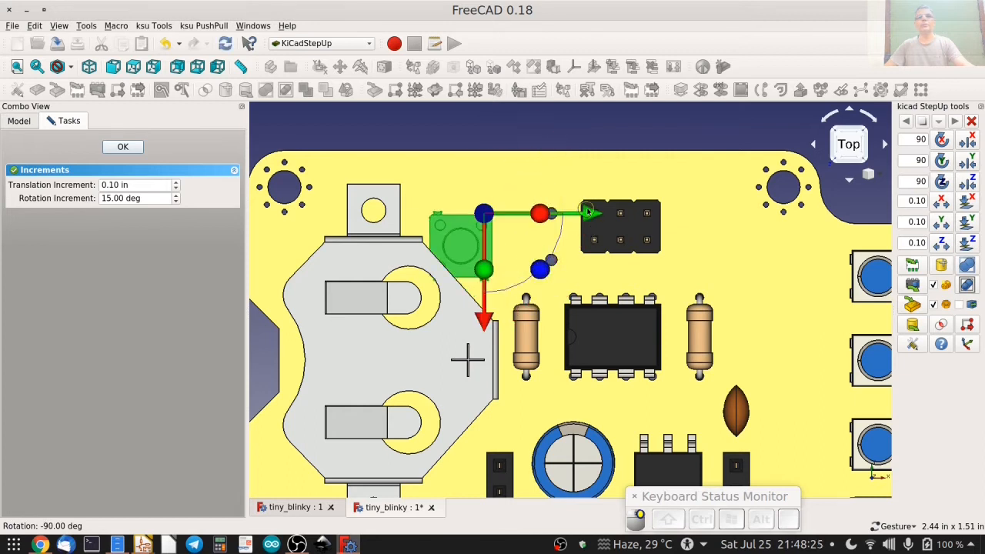
left_click_drag(591, 214, 669, 217)
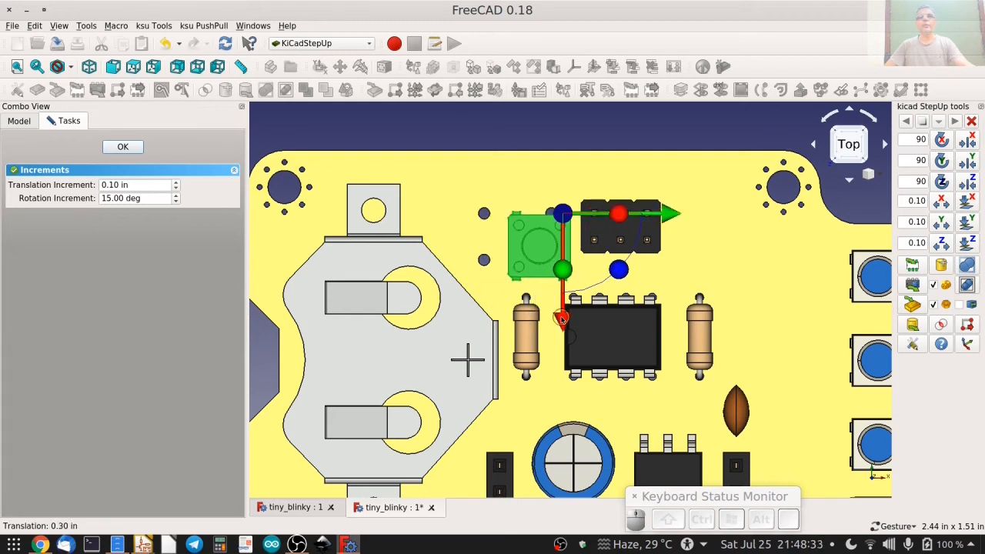
left_click_drag(562, 319, 563, 283)
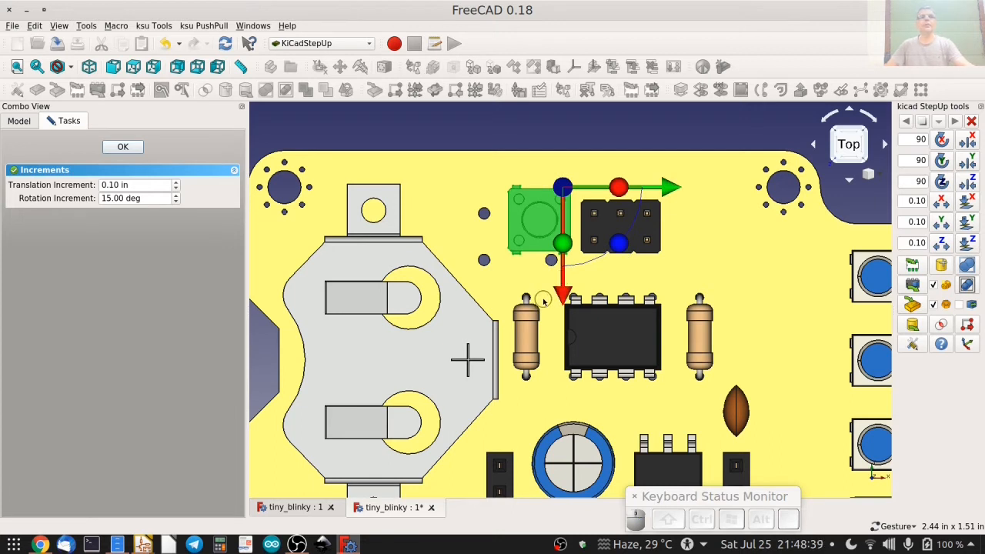
key("Return")
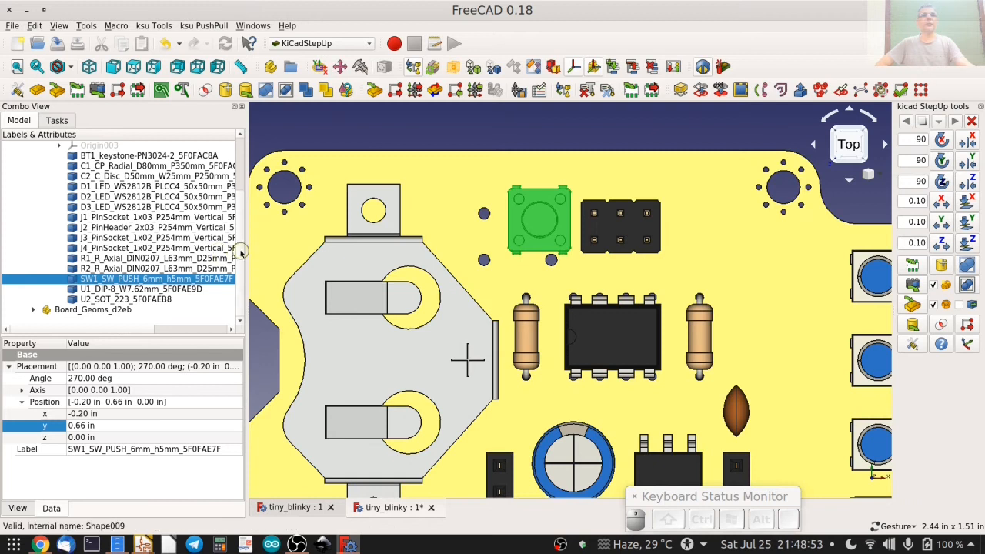
Push the moved SW1 model's position to the KiCad board file tiny_blinky.kicad_pcb, replacing the existing file.
scroll(193, 238, "up", 3)
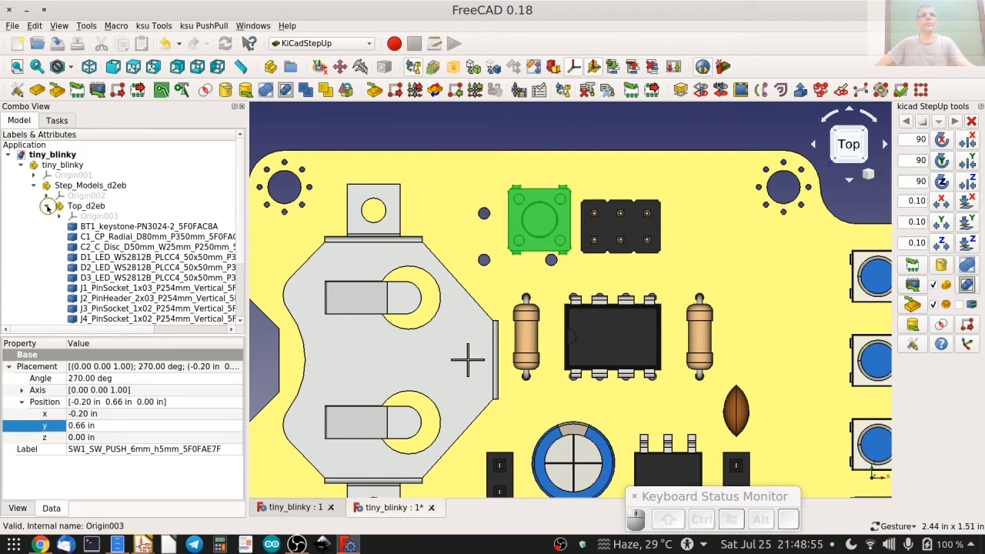
left_click(47, 207)
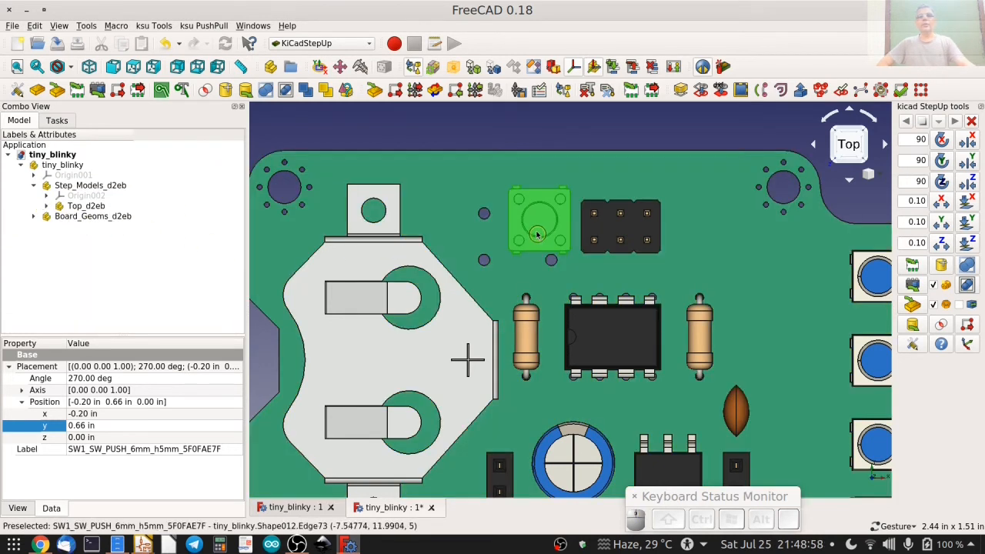
scroll(539, 234, "down", 2)
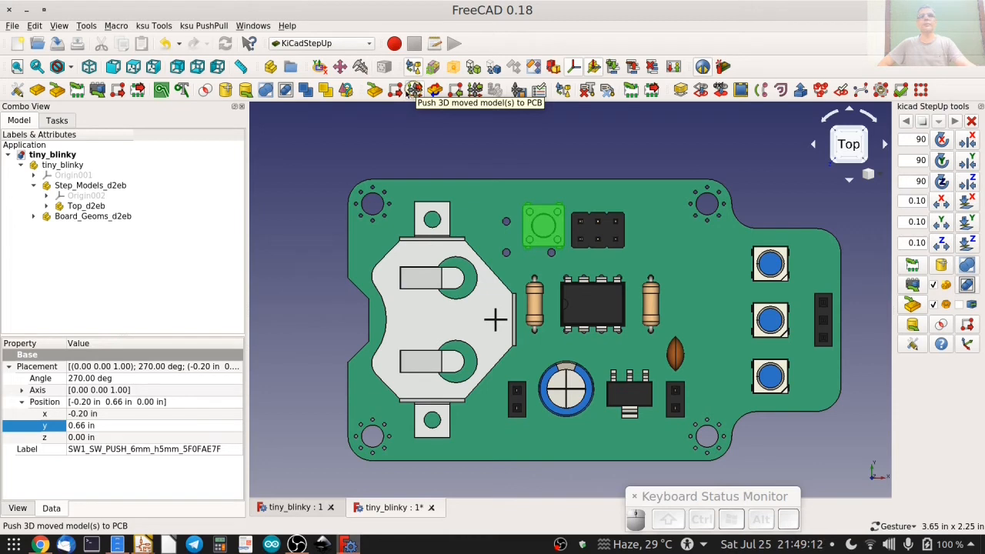
left_click(46, 208)
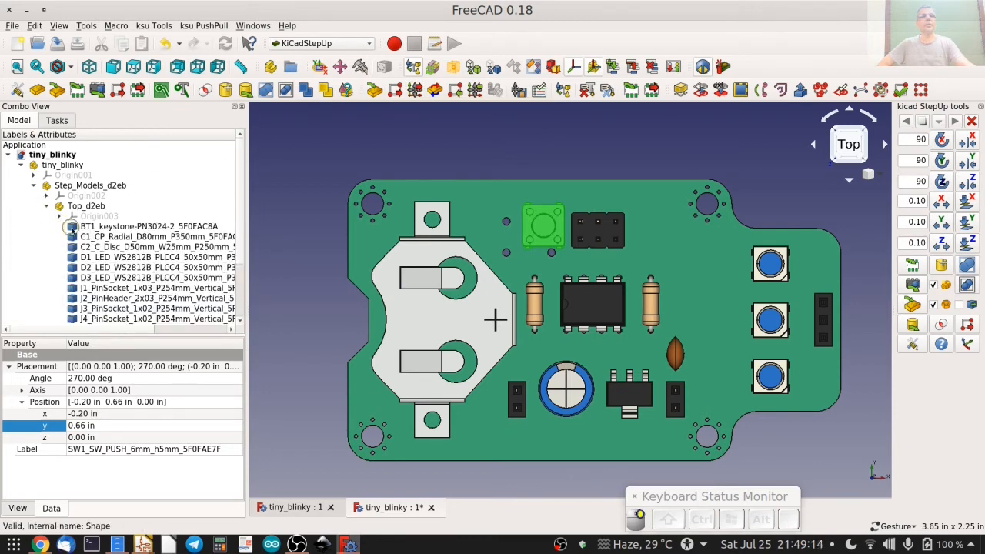
scroll(122, 260, "down", 2)
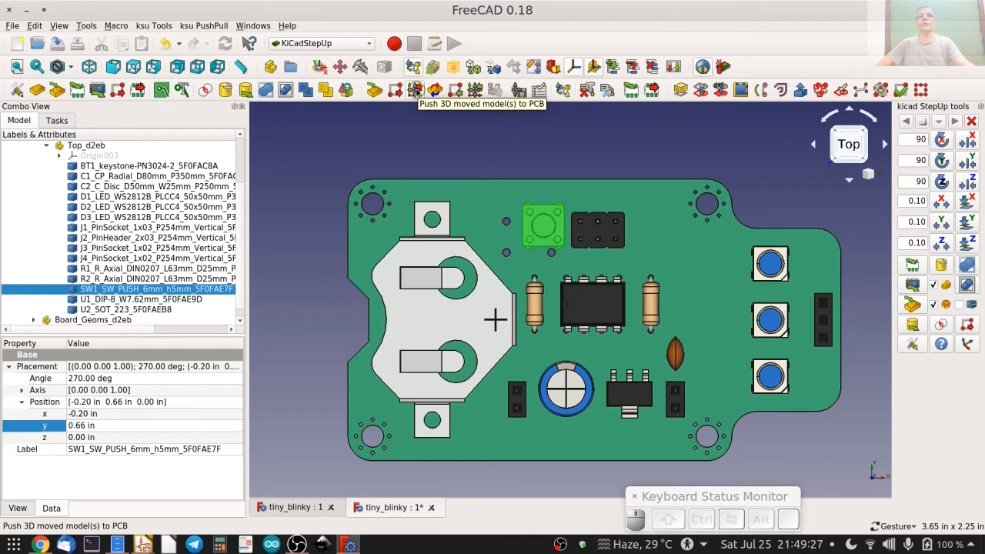
left_click(416, 89)
left_click(468, 222)
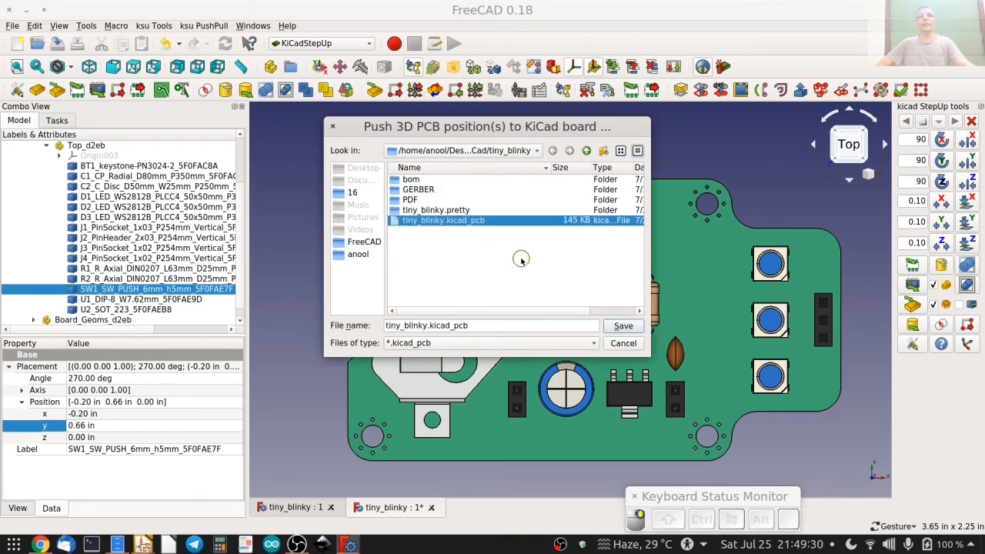
left_click(622, 326)
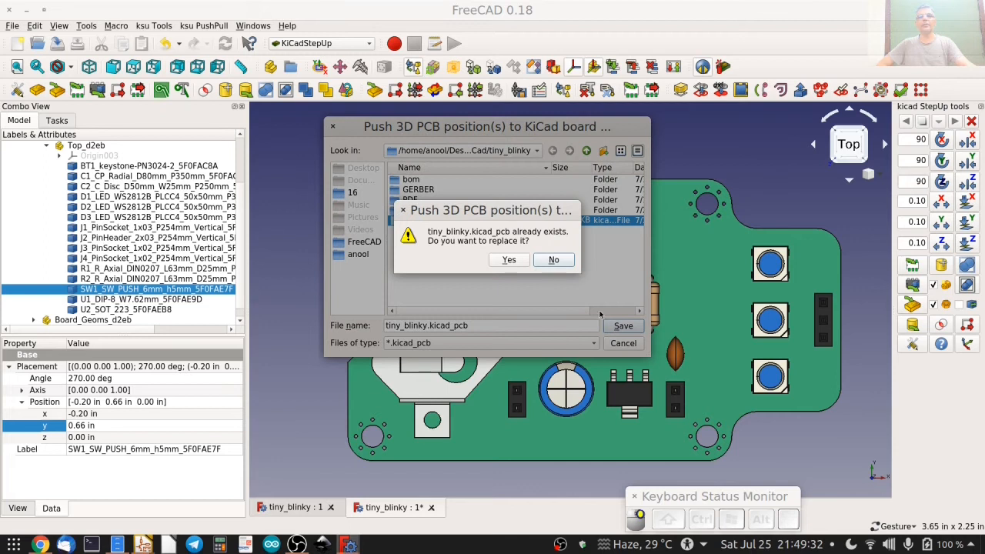
left_click(508, 260)
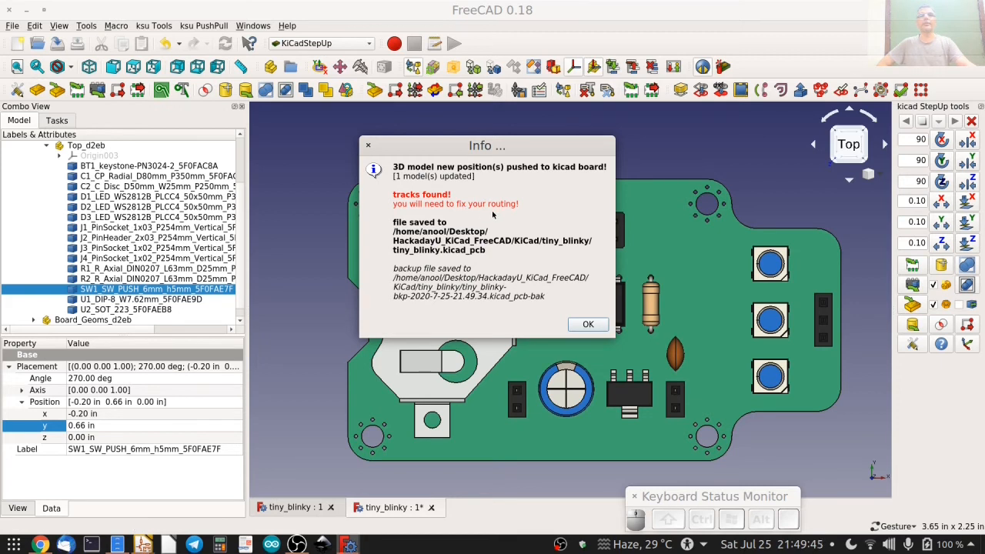
left_click(588, 324)
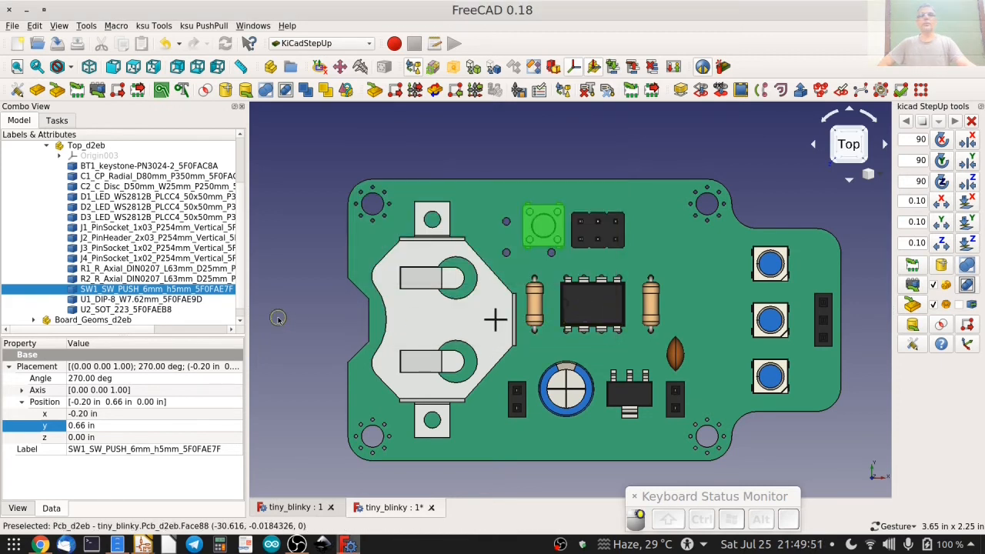
Switch to KiCad and reload the tiny_blinky board by closing Pcbnew and reopening it from the schematic editor.
mouse_move(143, 545)
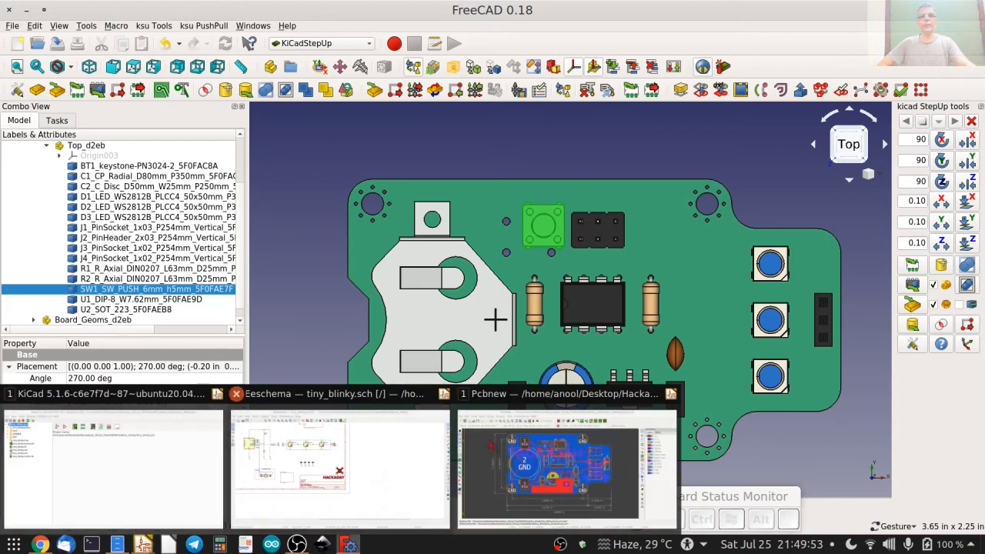
left_click(566, 470)
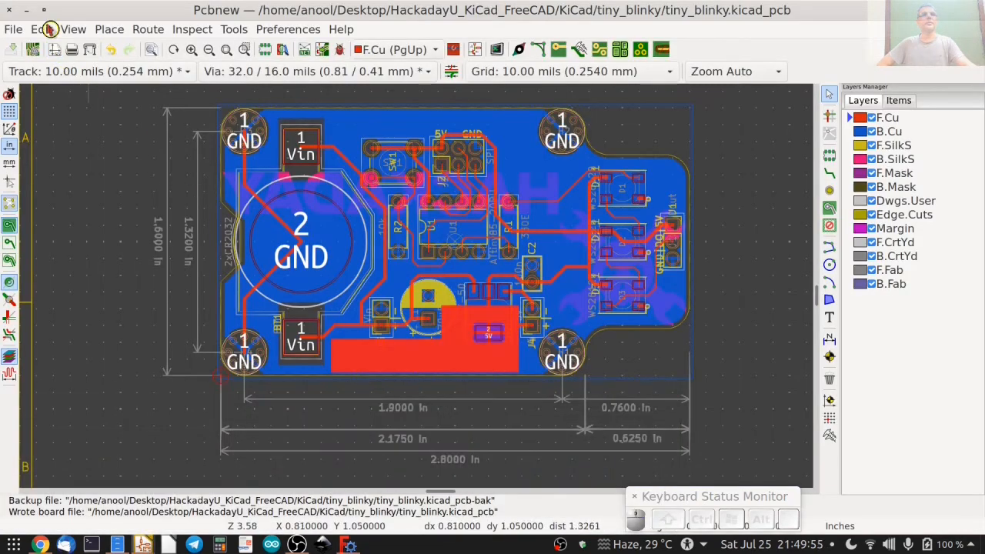
left_click(9, 12)
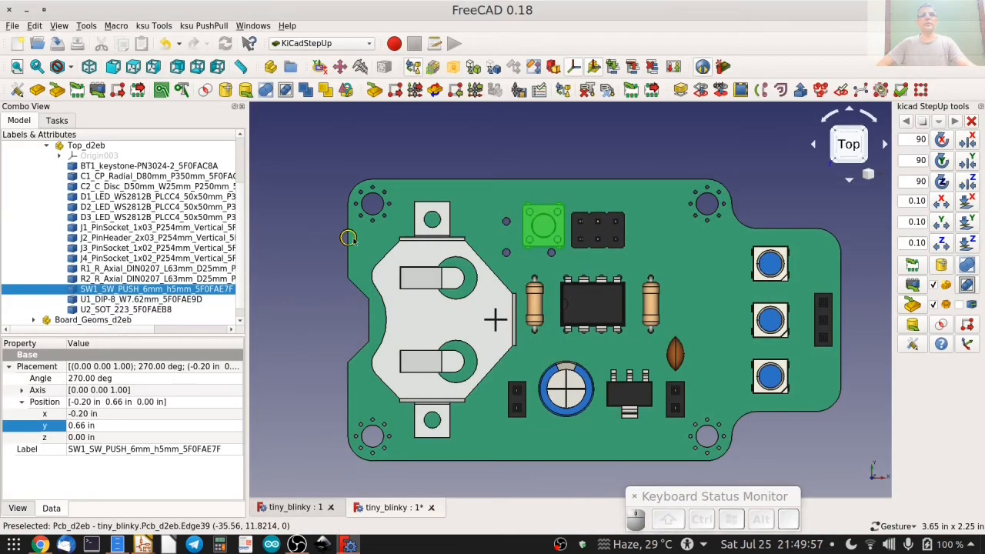
mouse_move(143, 544)
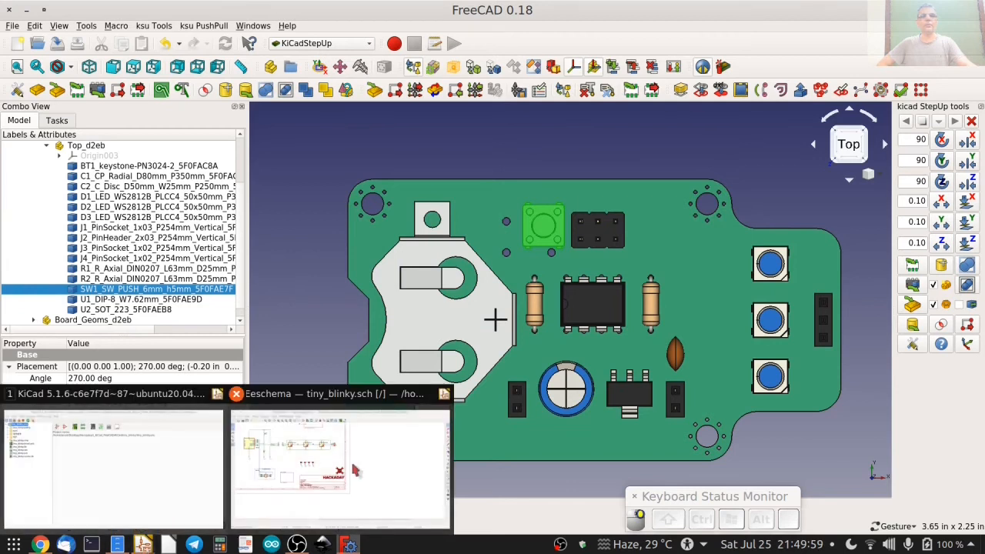
left_click(323, 471)
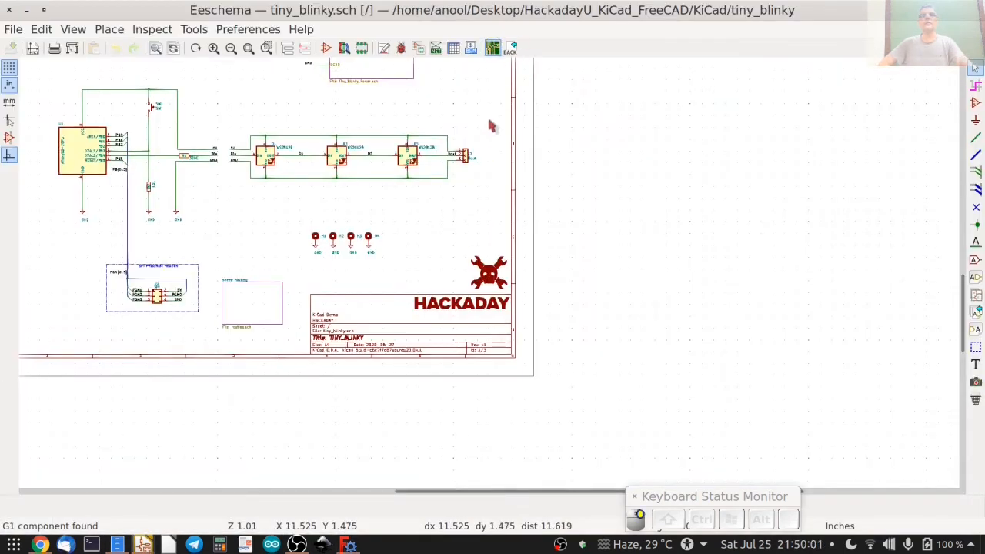
mouse_move(143, 545)
left_click(551, 462)
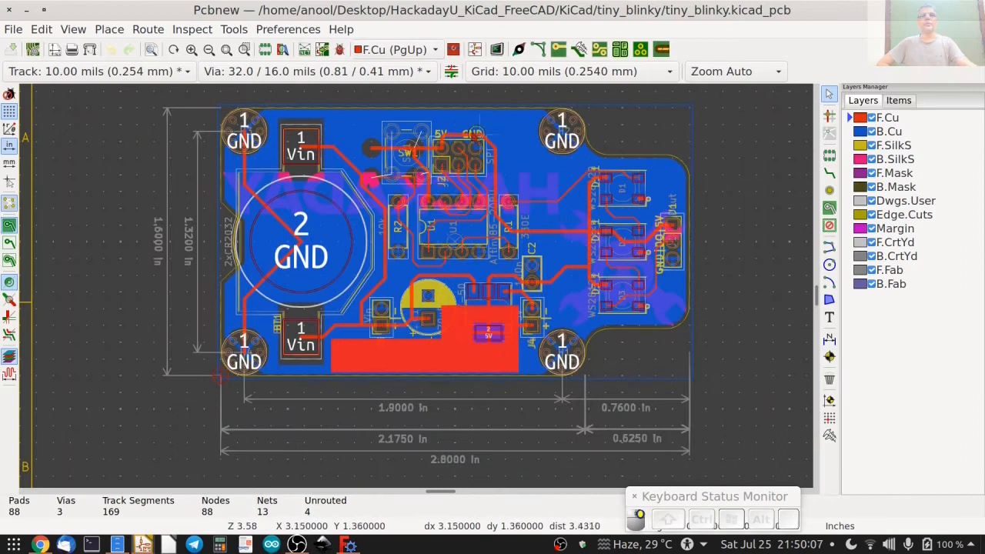
Hide the B.Cu, B.SilkS, B.Fab, F.Fab, B.CrtYd and F.CrtYd layers.
scroll(401, 115, "up", 4)
scroll(400, 115, "up", 2)
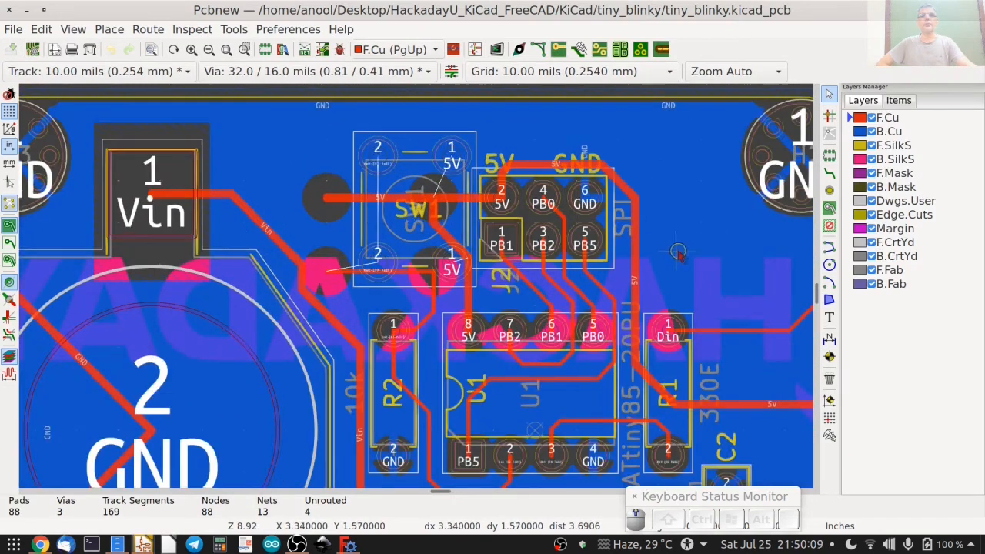
left_click(873, 132)
left_click(872, 160)
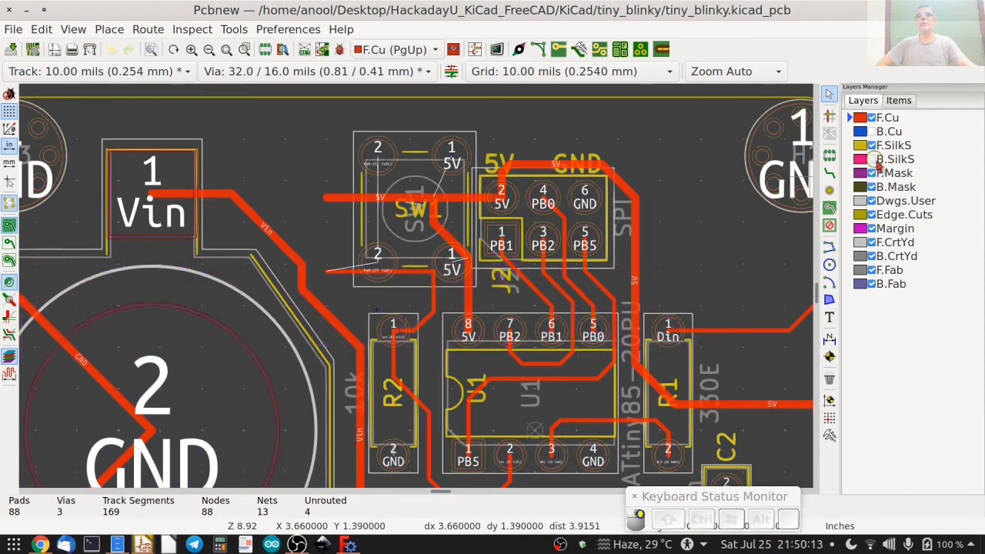
left_click(868, 285)
left_click(868, 271)
left_click(870, 257)
left_click(872, 243)
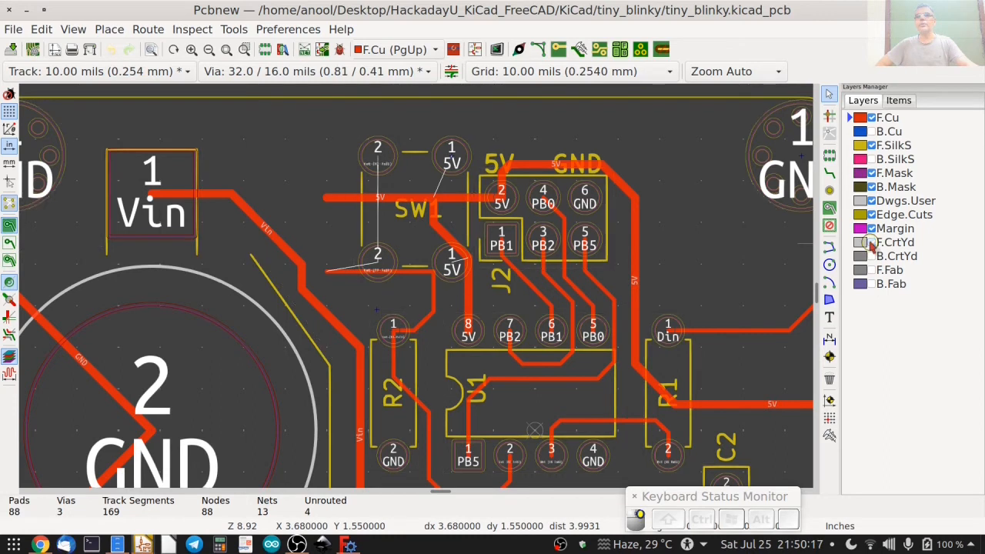
Delete the old SW1 tracks on F.Cu: the one to R2 pad 1 and the 5V tracks towards J2 and U1.
scroll(662, 299, "up", 2)
scroll(435, 285, "down", 2)
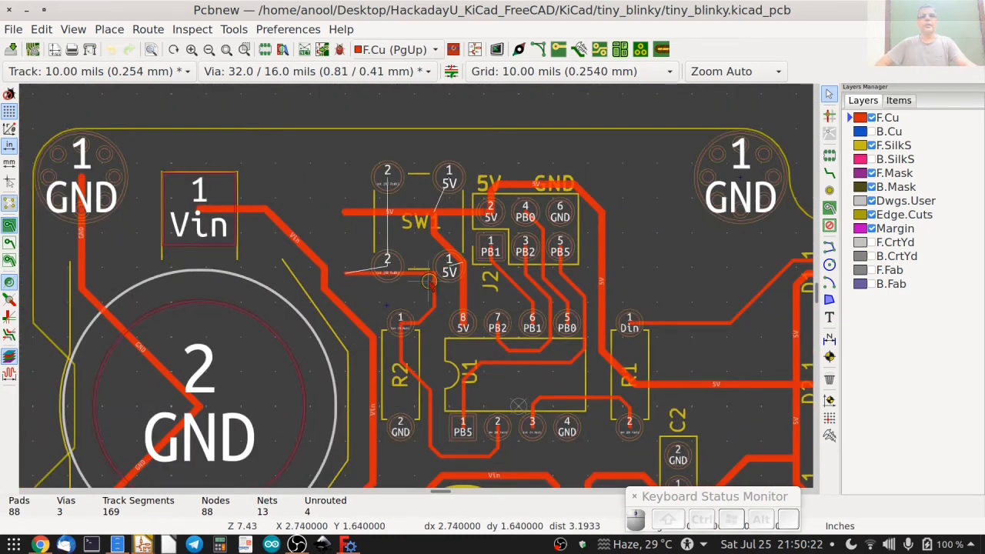
scroll(429, 281, "up", 3)
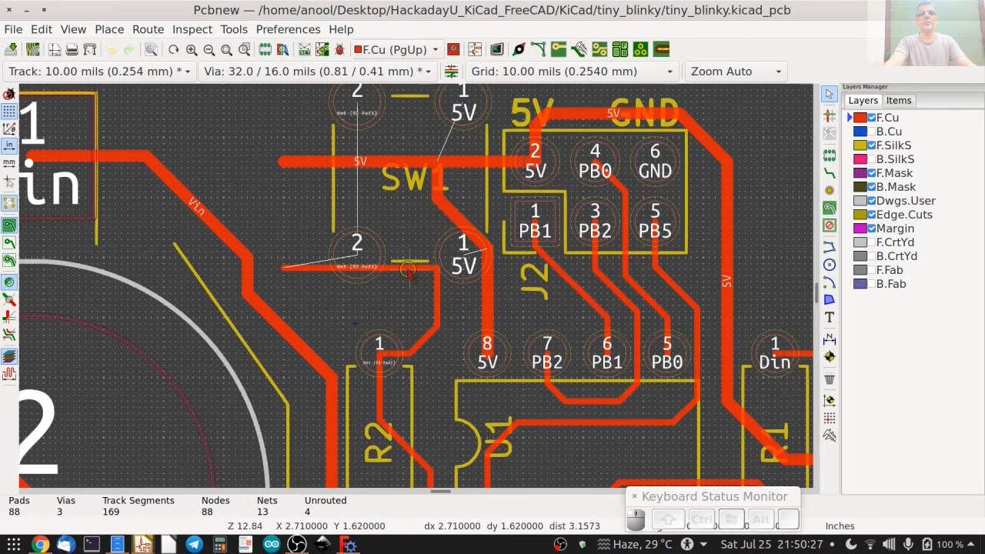
key("Delete")
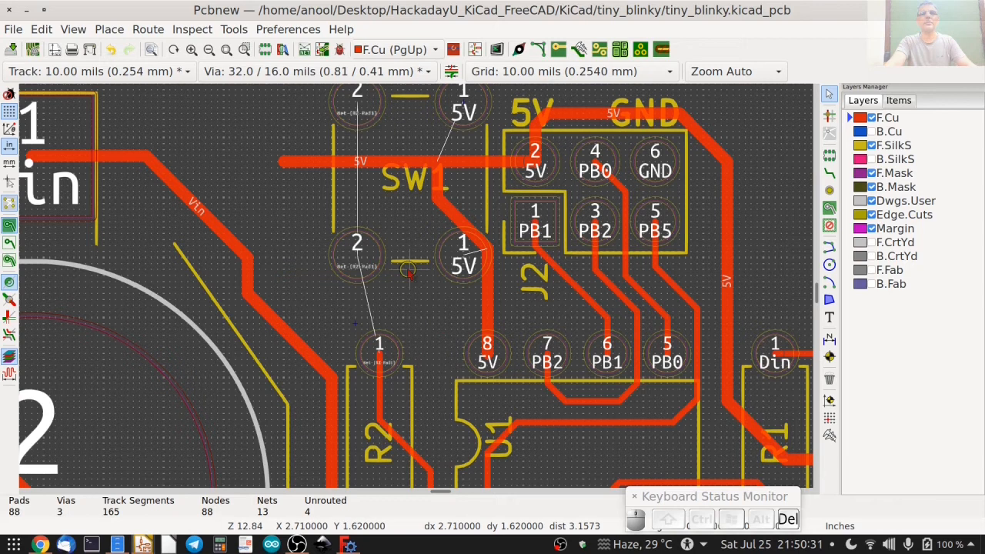
key("Delete")
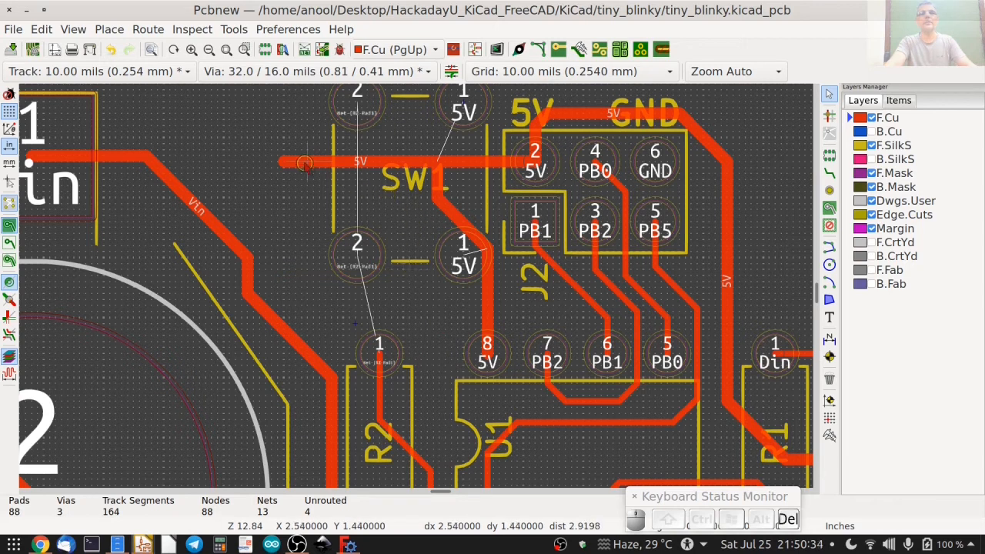
key("Delete")
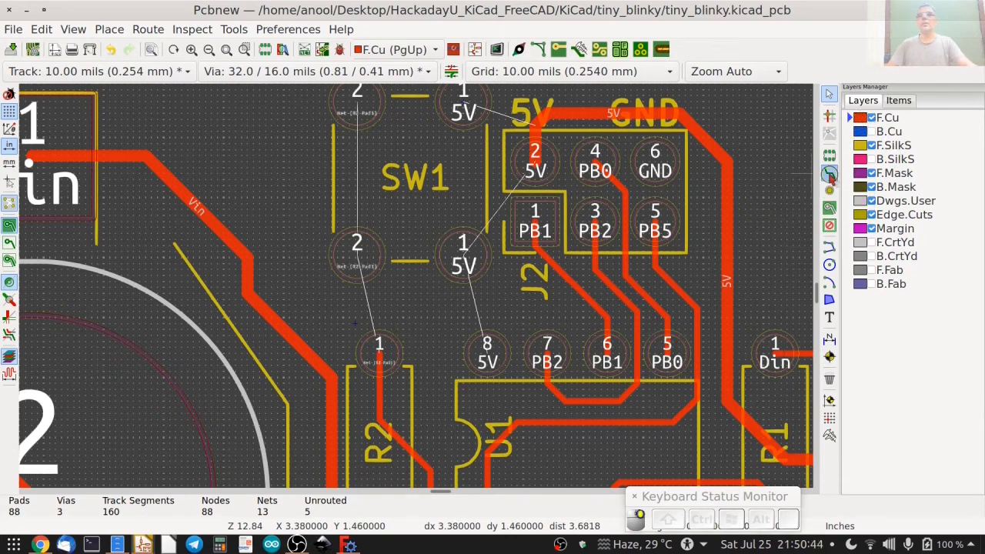
Route an F.Cu track from R2 pad 1 to the nearer SW1 pad 2, and on to the other SW1 pad 2.
left_click(830, 174)
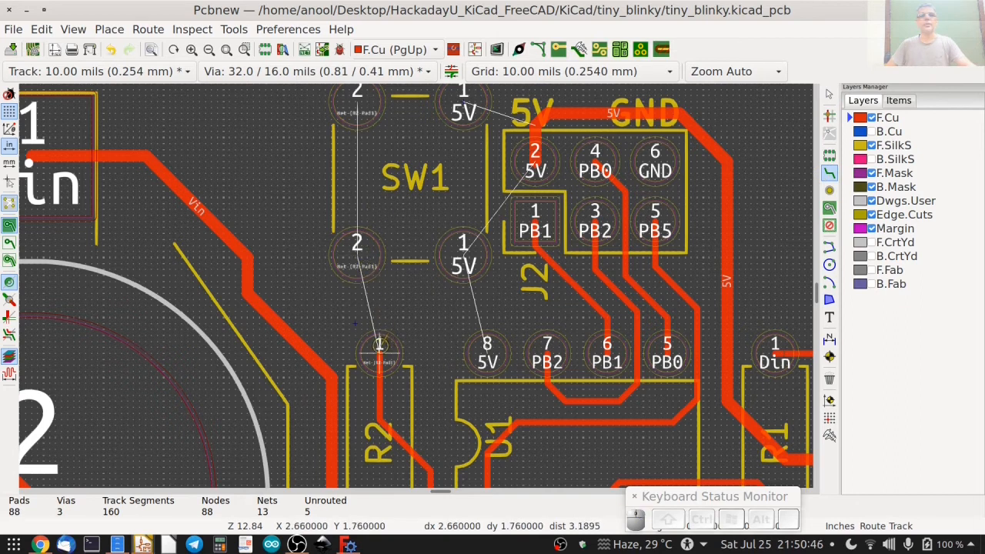
left_click(379, 345)
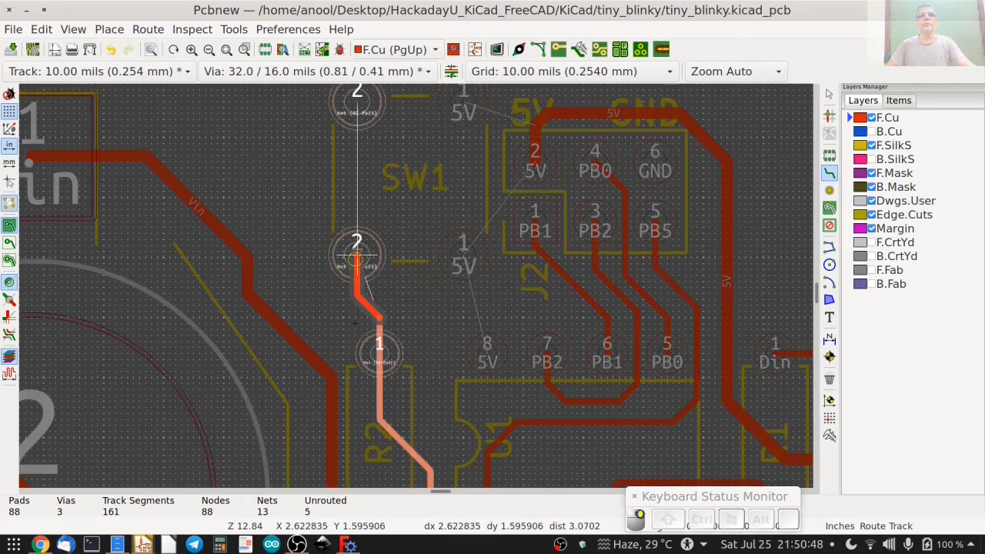
left_click(356, 258)
left_click(356, 257)
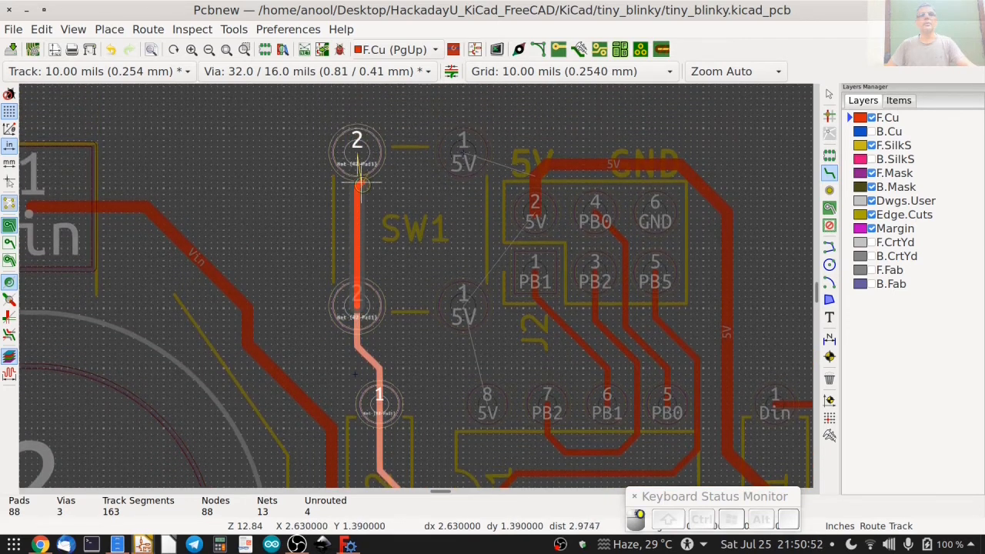
left_click(357, 144)
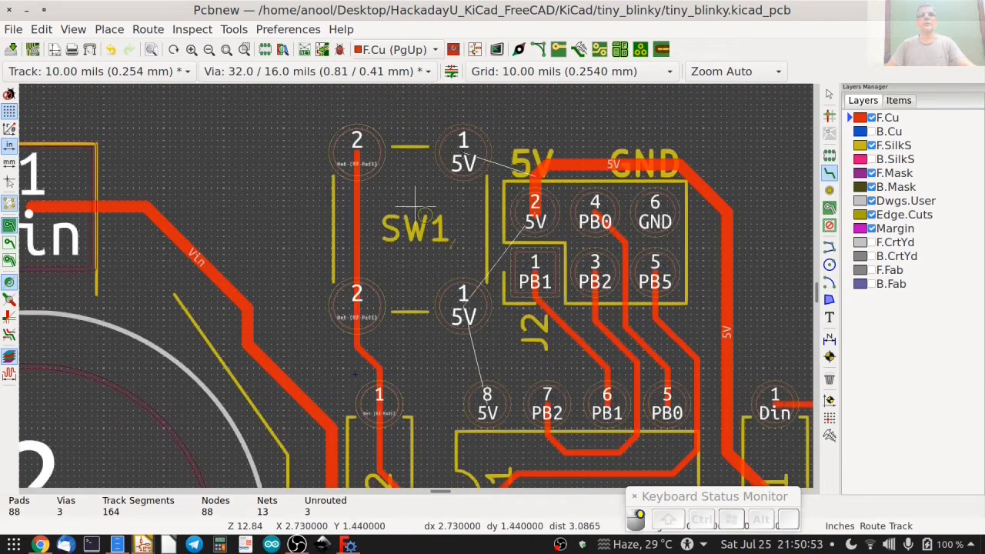
Route 5V tracks on F.Cu from U1 pad 8 through both SW1 pads 1, and join J2 pad 2 to the SW1 track.
left_click(486, 395)
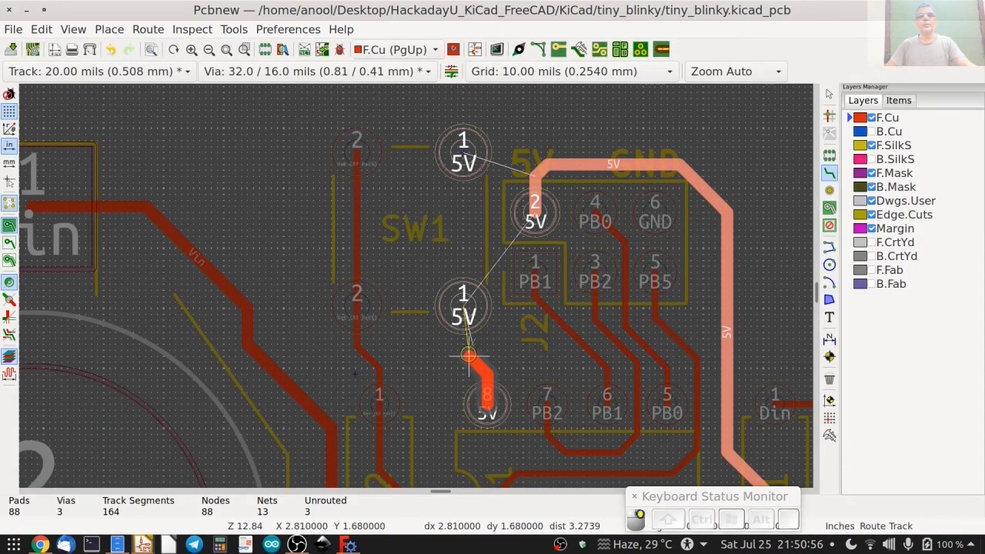
left_click(469, 309)
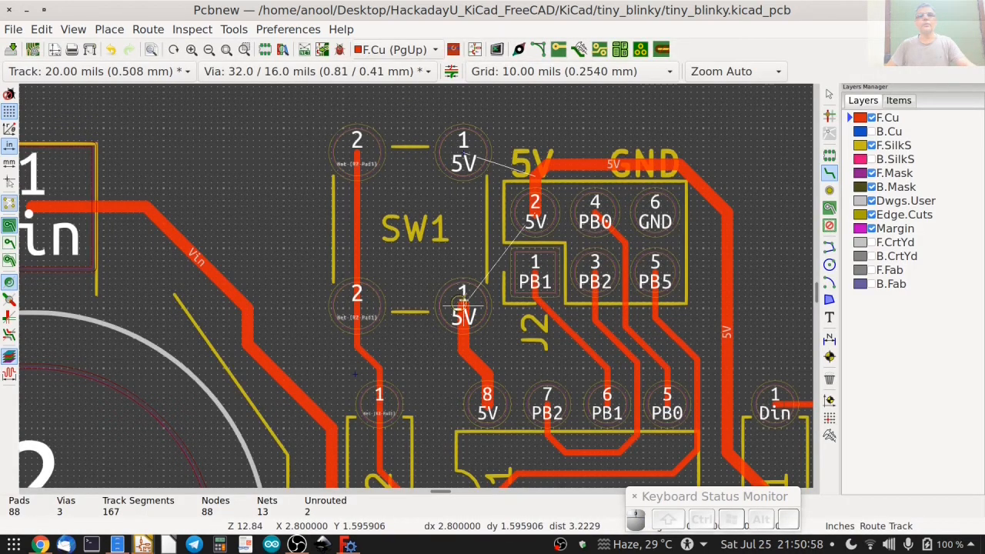
left_click(462, 307)
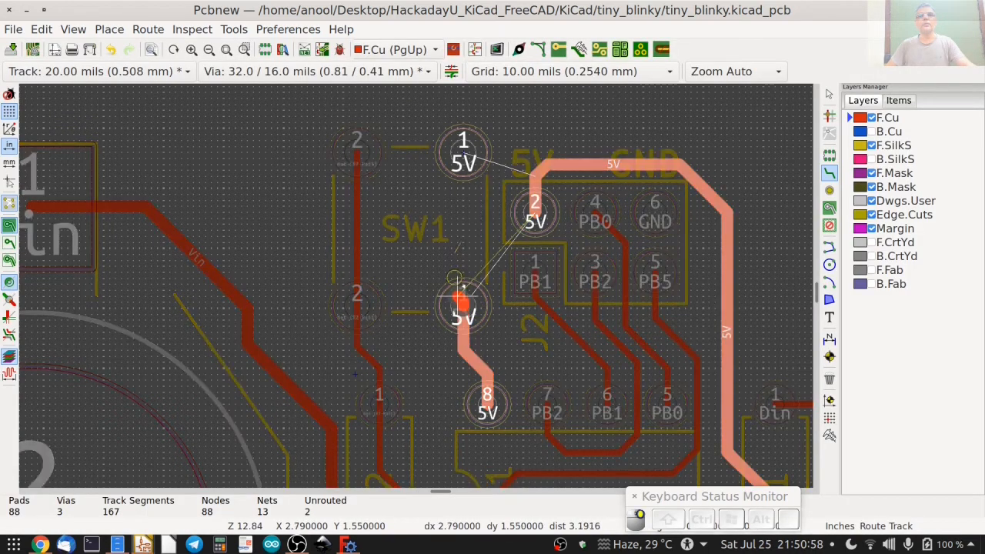
left_click(460, 156)
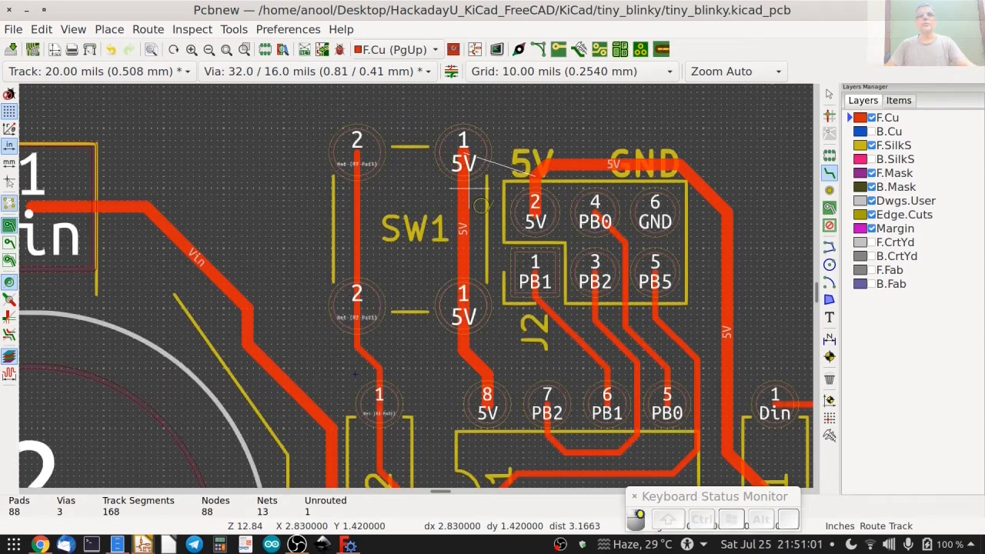
left_click(535, 213)
left_click(464, 213)
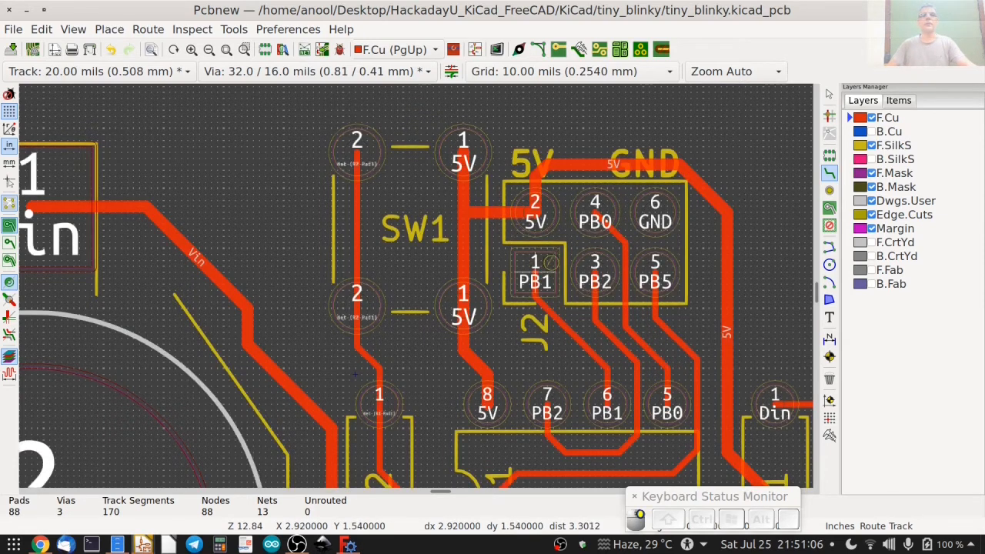
Show the B.Cu, B.SilkS, F.CrtYd, B.CrtYd, F.Fab and B.Fab layers again and save the board.
scroll(464, 302, "down", 2)
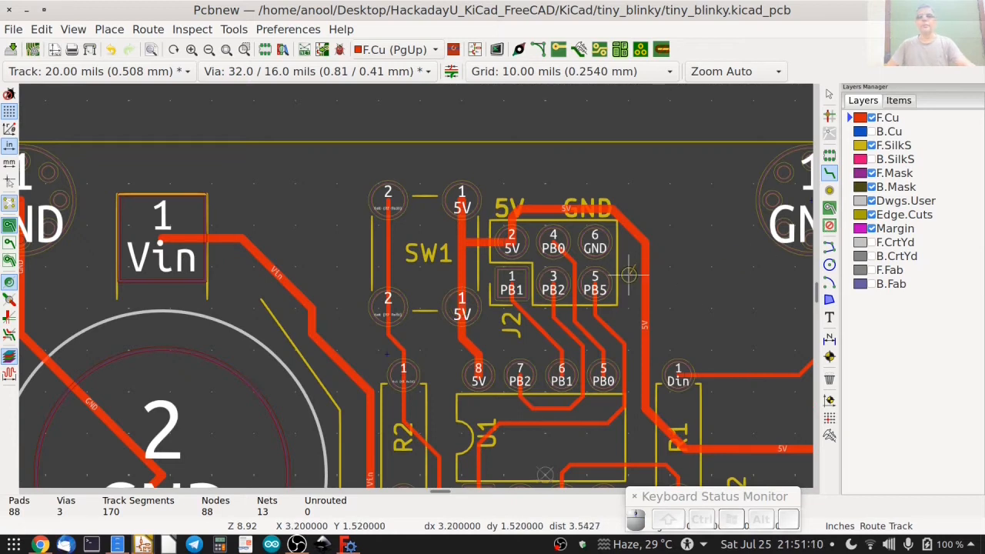
key("Home")
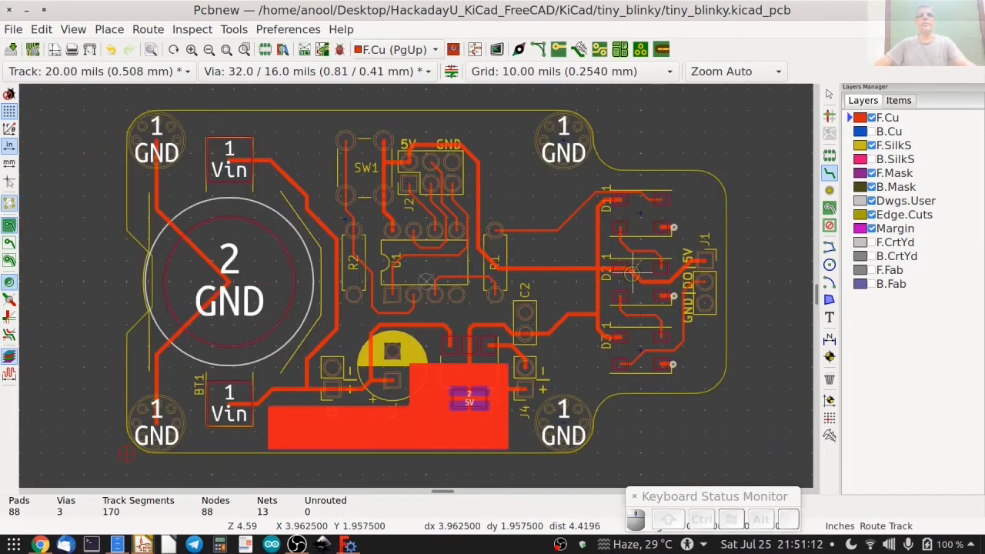
left_click(871, 132)
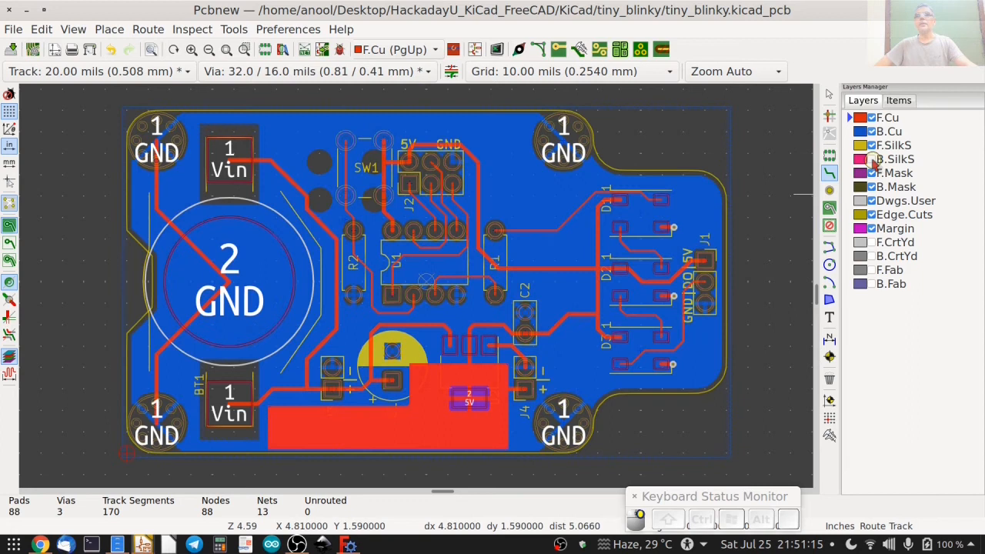
left_click(871, 159)
left_click(872, 242)
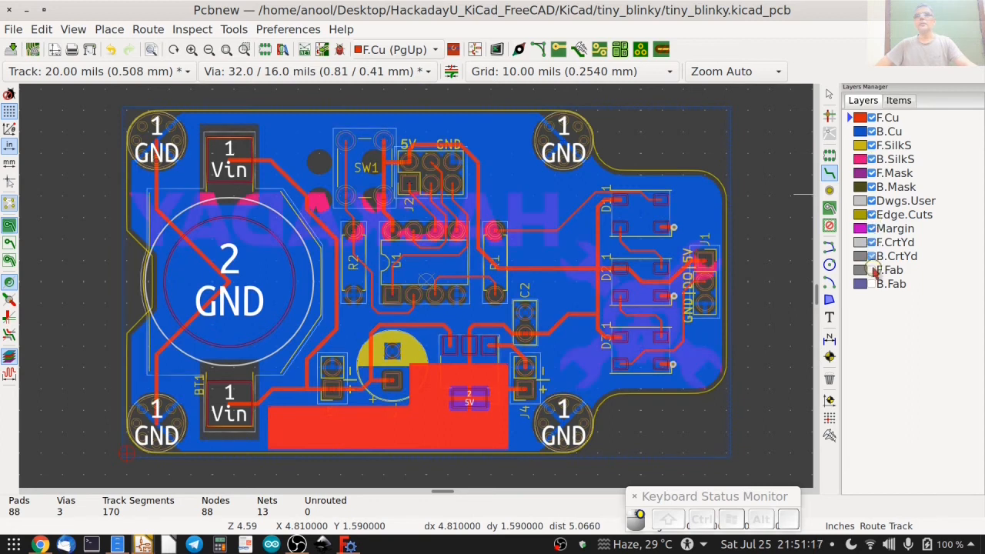
left_click(873, 271)
left_click(872, 284)
left_click(11, 50)
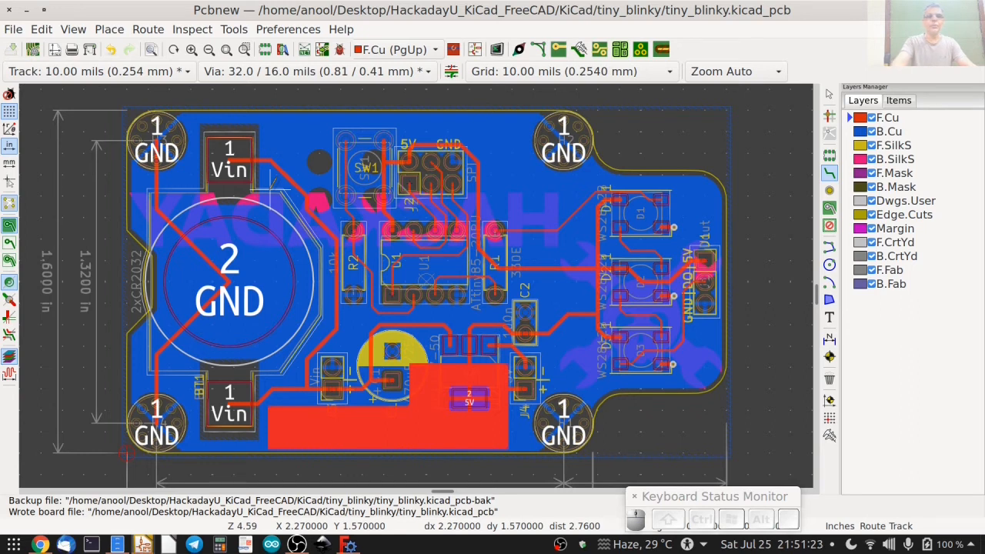
Run the design rules check on the rerouted board, review the reported problems and close the DRC dialog.
scroll(351, 149, "up", 3)
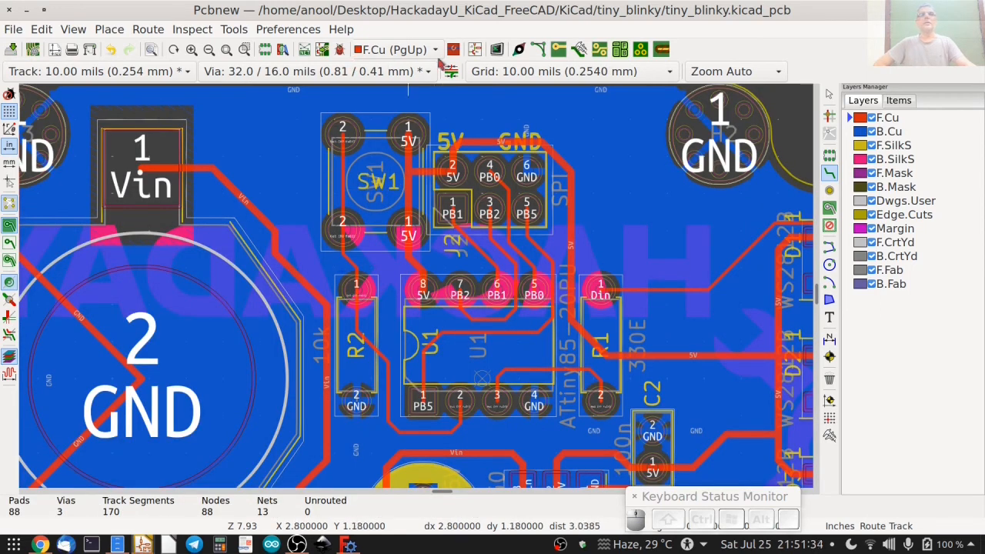
left_click(339, 49)
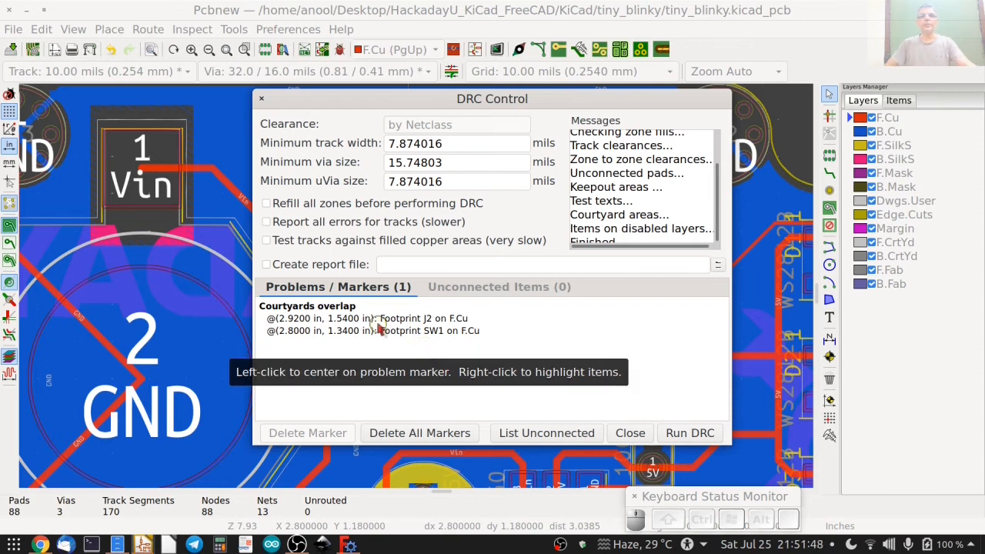
left_click(620, 431)
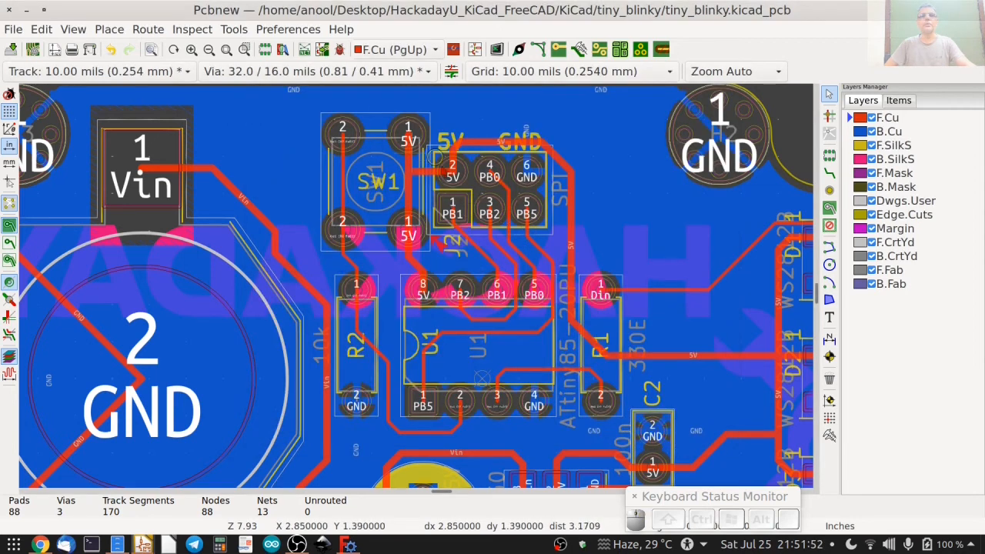
Hide the F.Cu, B.Cu, F.SilkS, B.SilkS, B.Fab and F.Fab layers and inspect the courtyards of SW1 and J2.
left_click(872, 119)
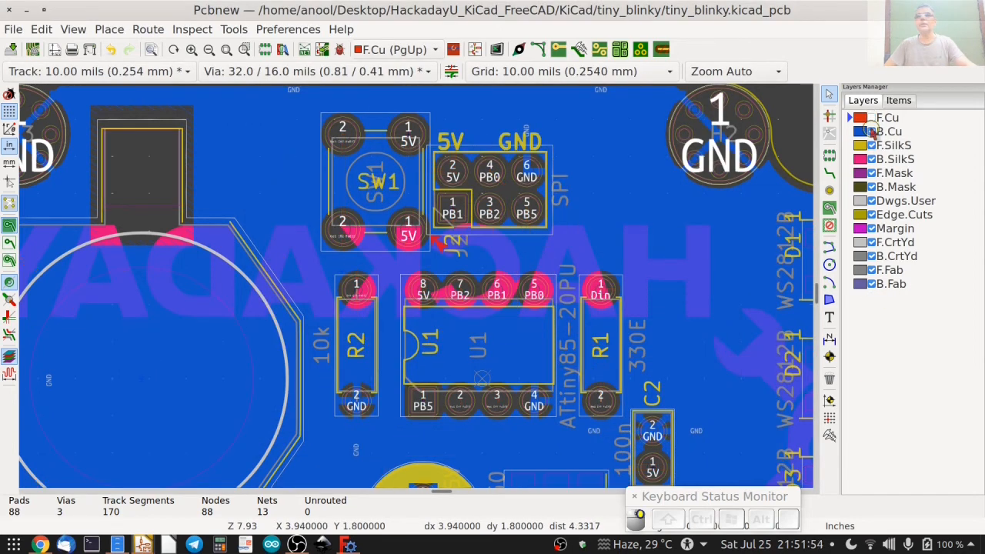
left_click(872, 132)
left_click(873, 145)
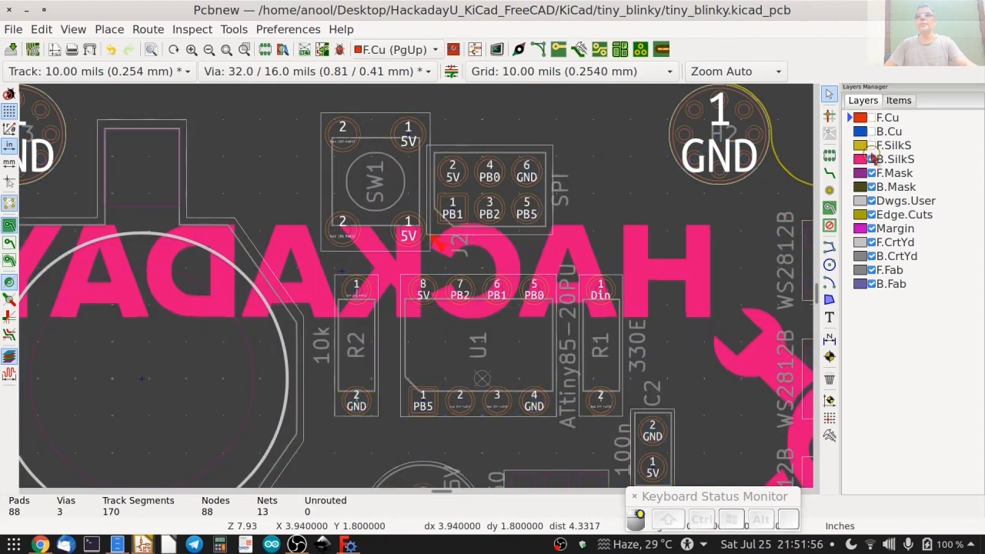
left_click(872, 159)
left_click(872, 284)
left_click(872, 271)
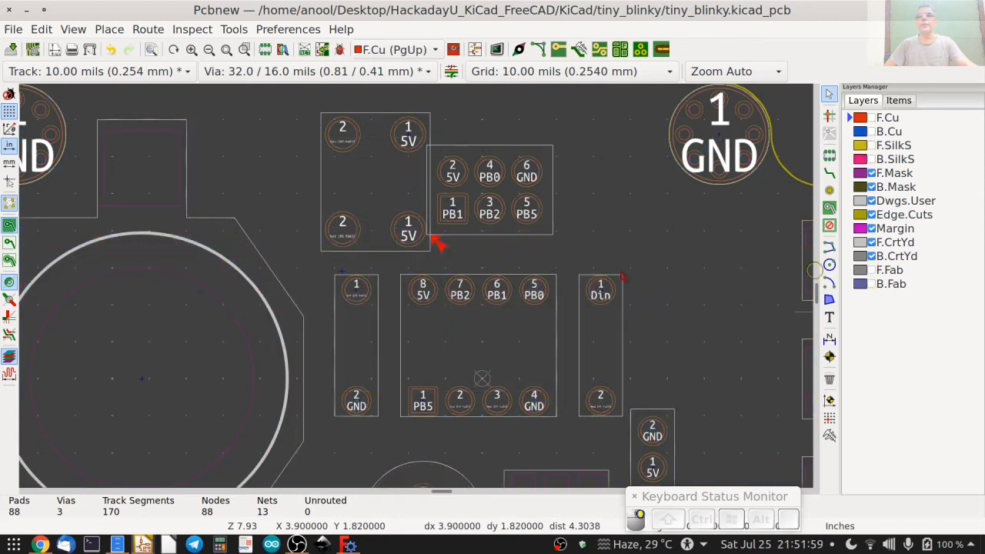
scroll(437, 241, "up", 2)
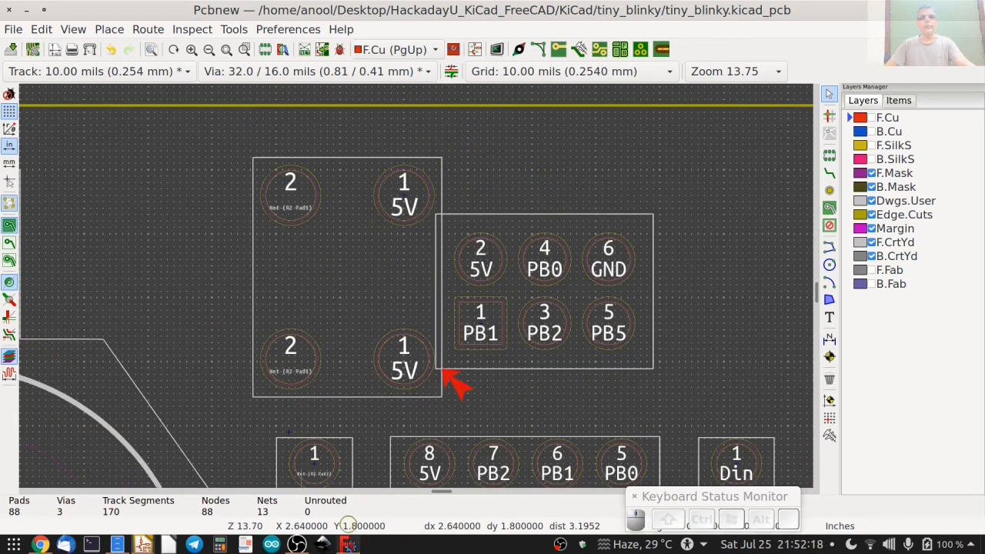
Switch to FreeCAD and check the SW1 and J2 models for collisions and interferences.
mouse_move(348, 545)
left_click(344, 460)
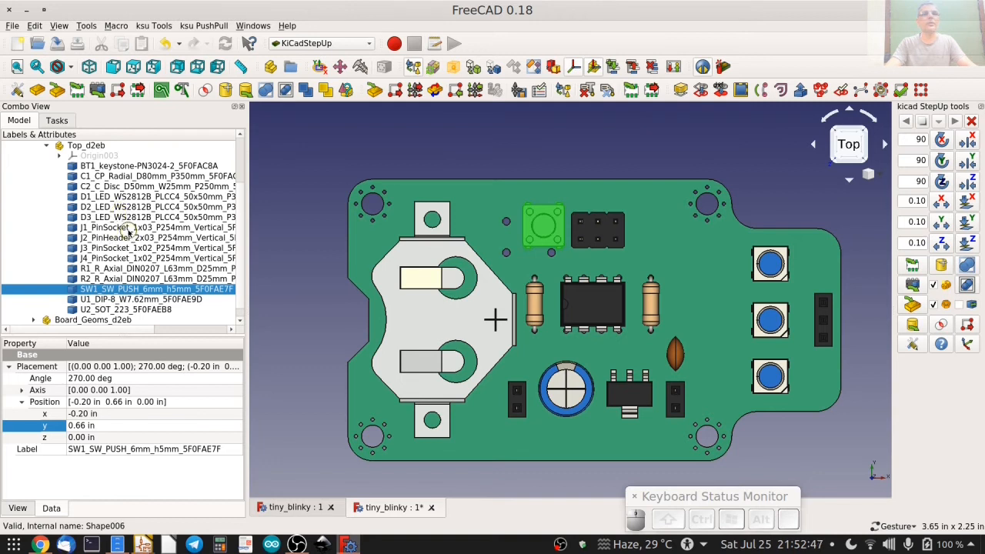
left_click(127, 237, "ctrl")
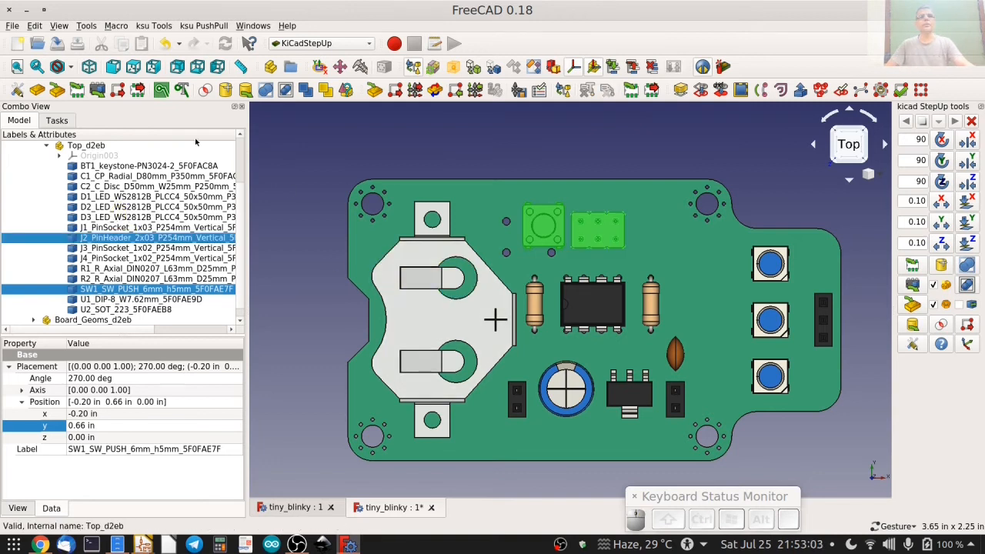
left_click(205, 90)
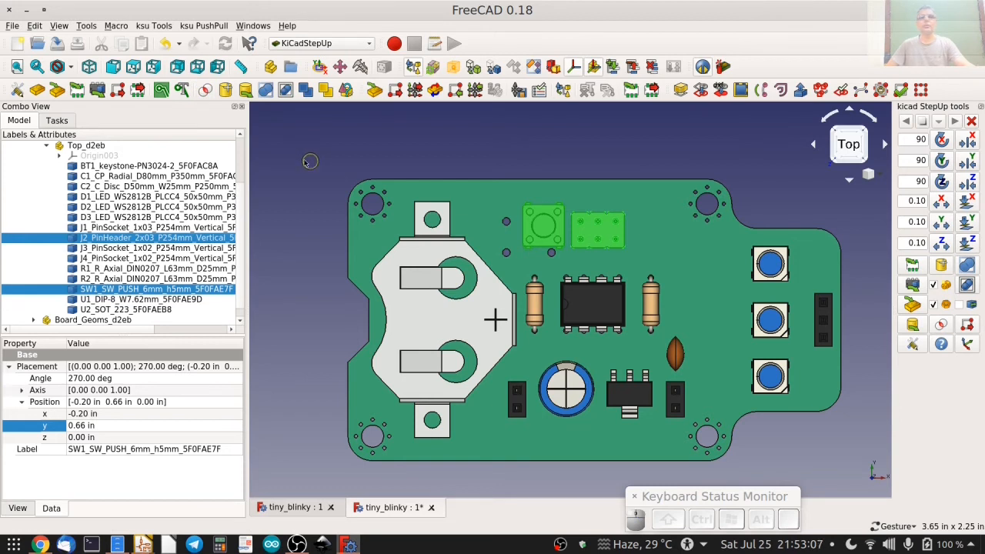
left_click(205, 92)
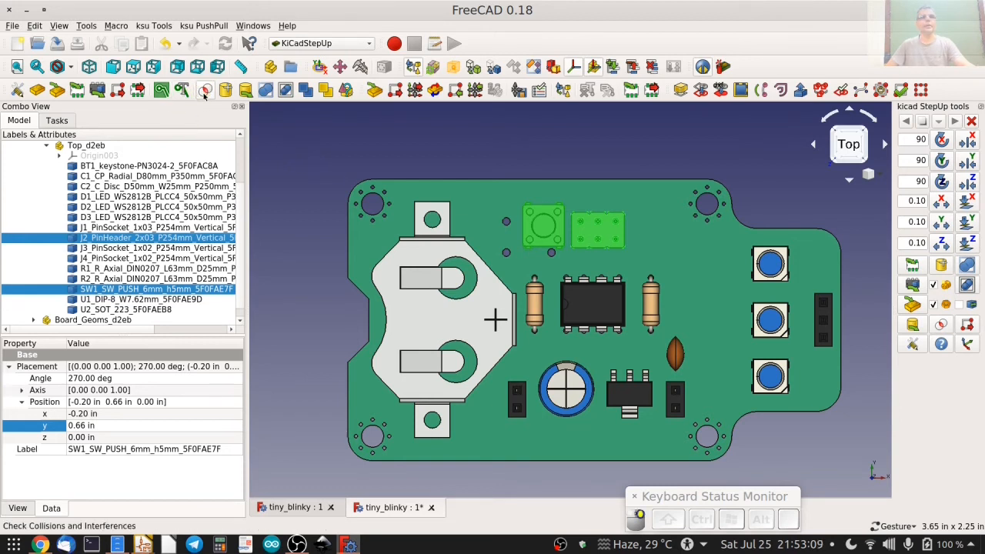
left_click(341, 149)
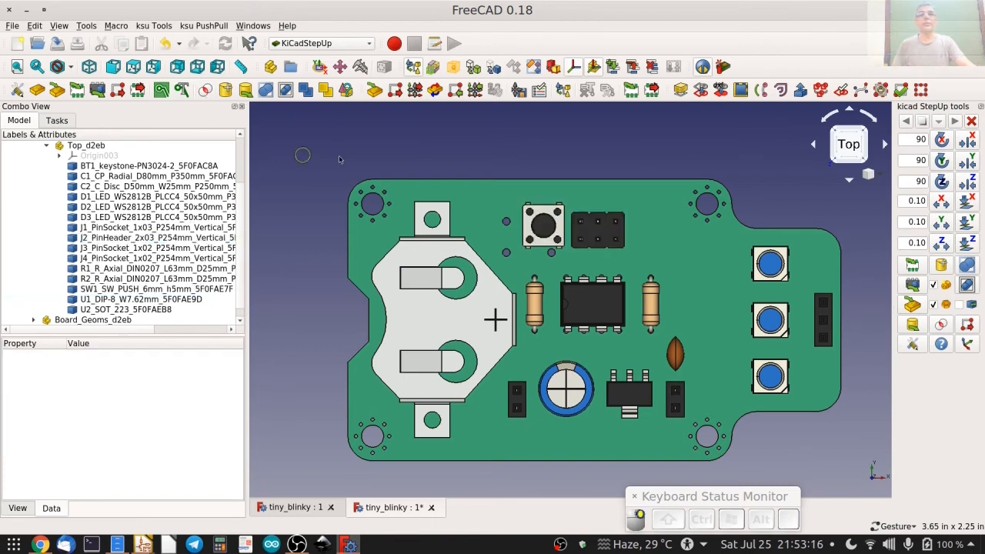
Move the SW1 push button model 0.10 in towards the J2 pin header.
double_click(138, 289)
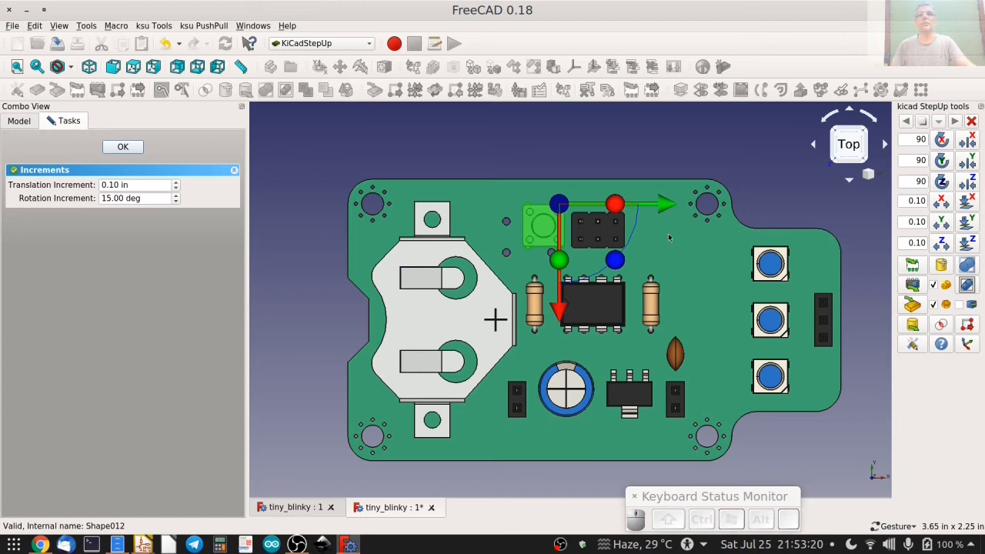
left_click_drag(666, 213, 692, 208)
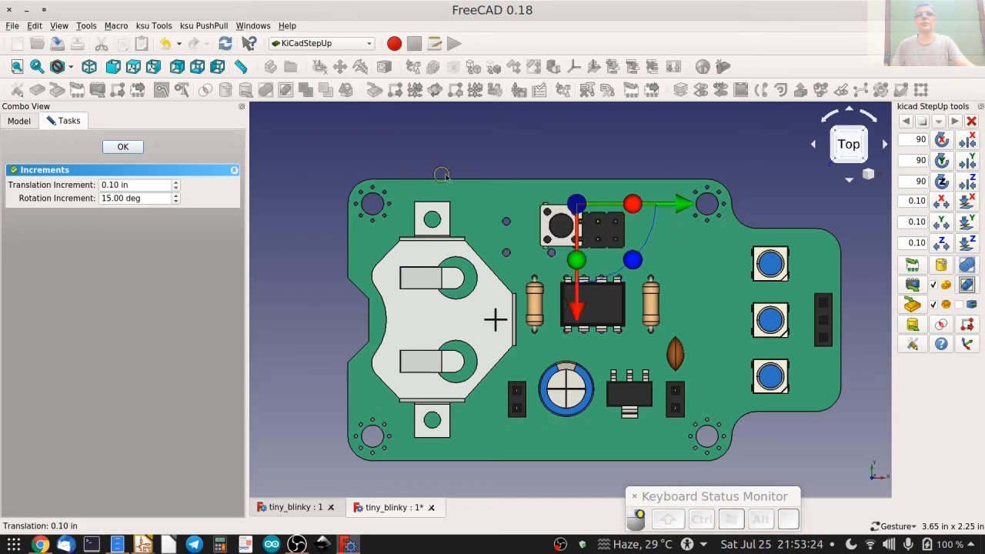
left_click(121, 146)
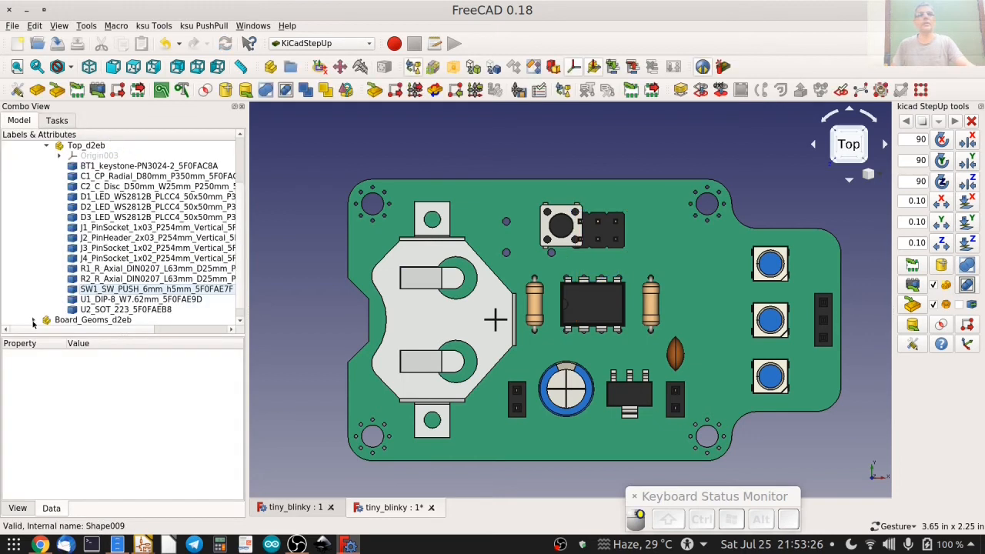
Check the shifted SW1 model against the J2 pin header for collisions and interferences.
left_click(131, 290)
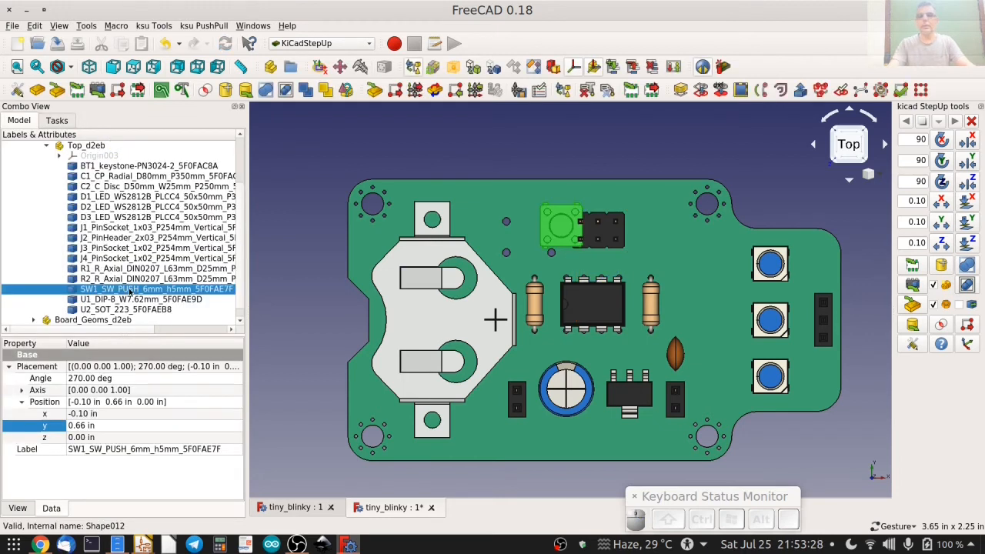
left_click(141, 241, "ctrl")
left_click(206, 91)
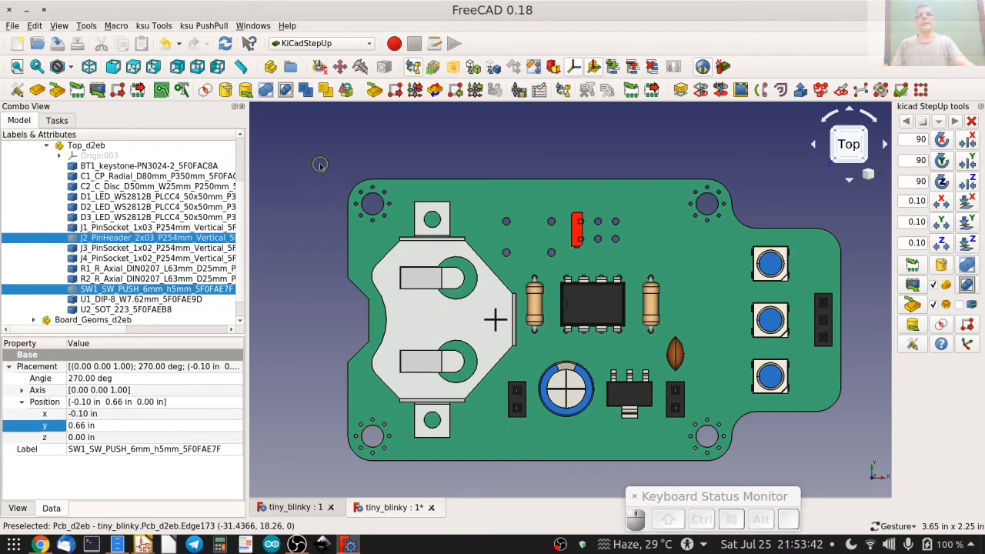
left_click(317, 173)
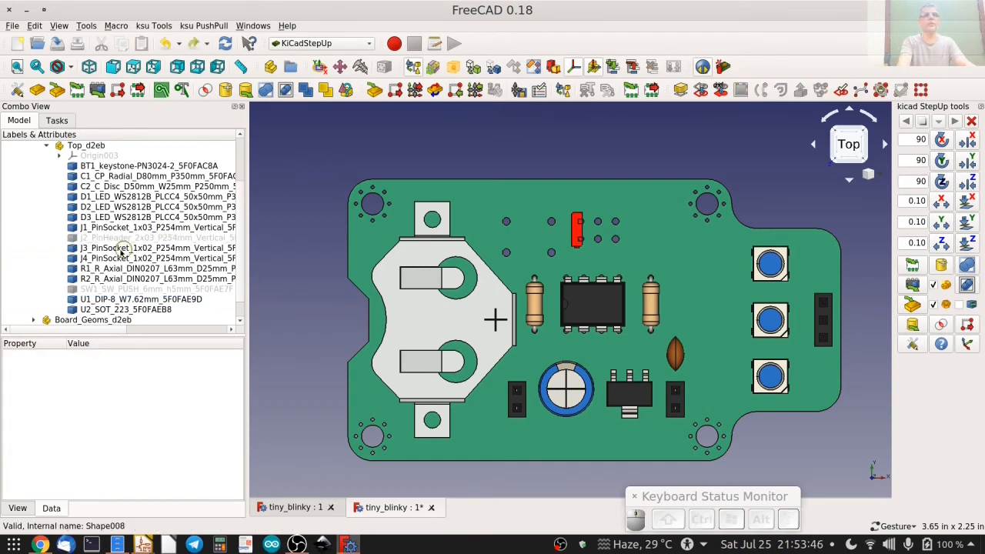
Make the J2 and SW1 models visible again and undo SW1's 0.10 in move.
left_click(127, 238)
key("space")
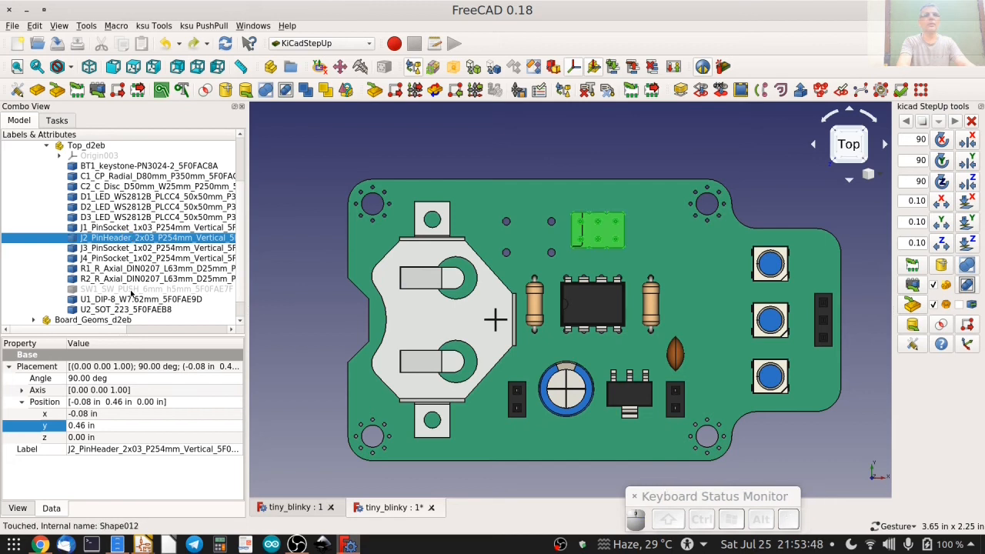
left_click(131, 290)
key("space")
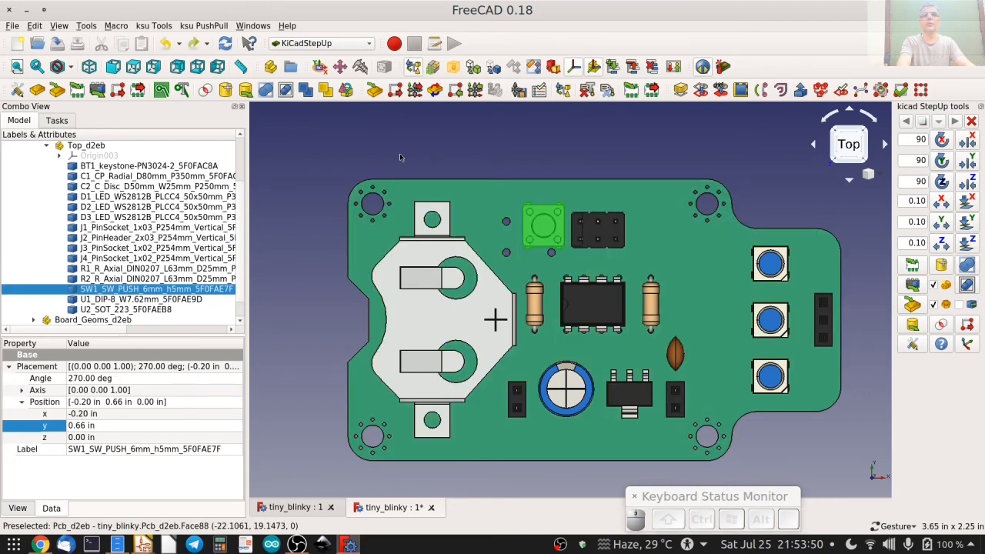
left_click(377, 154)
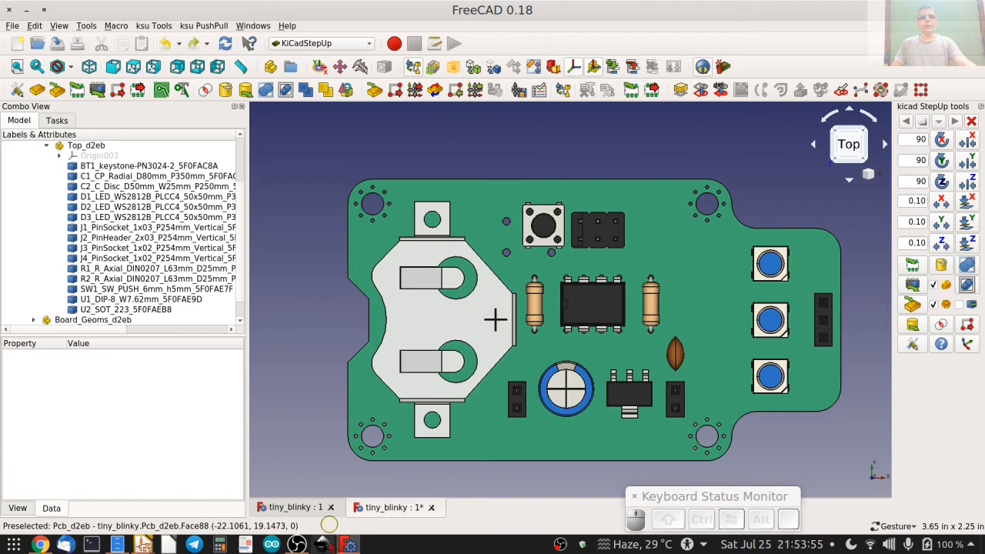
Switch to Pcbnew and move the SW1 footprint 20 mils left, away from the J2 header's courtyard.
mouse_move(143, 542)
left_click(524, 453)
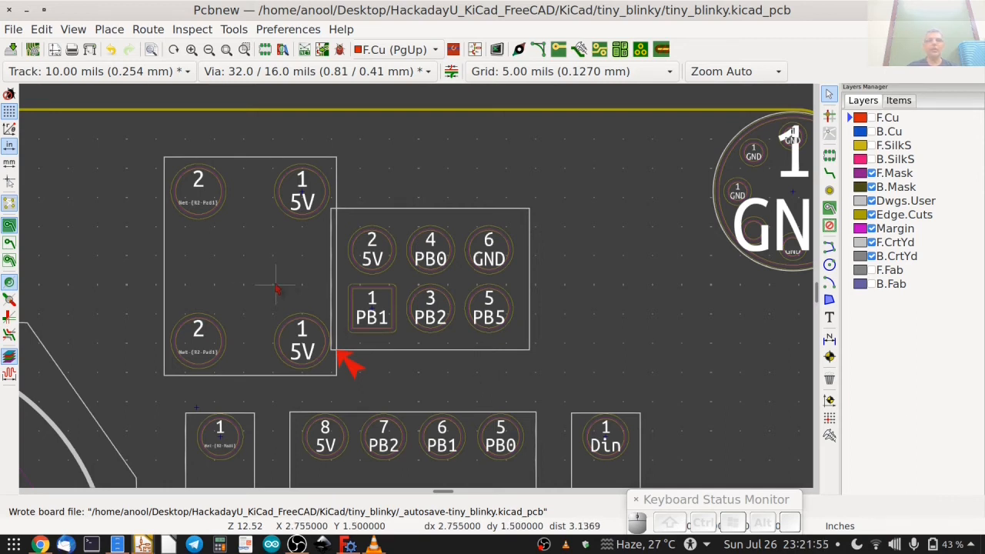
key("m")
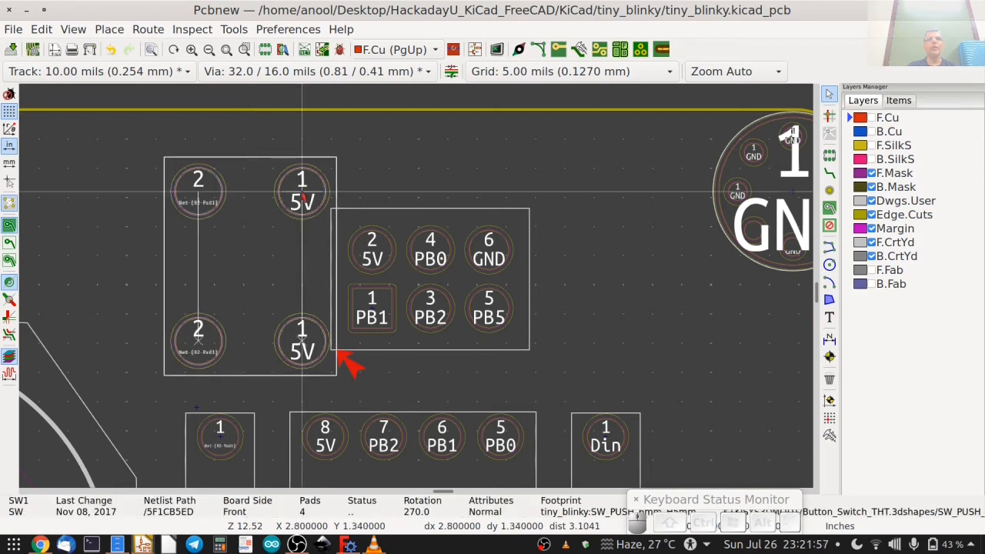
key("Left")
key("Left")
key("Left")
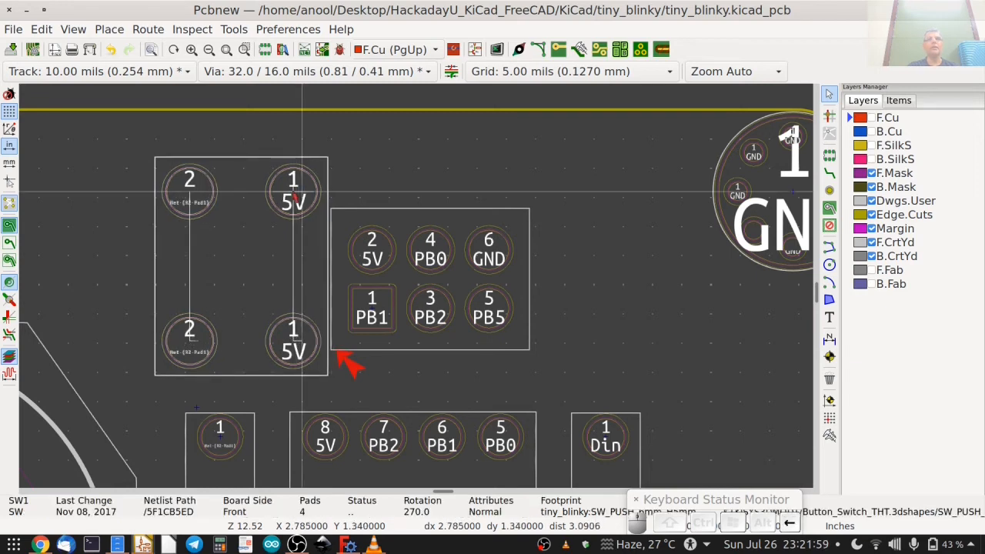
key("Left")
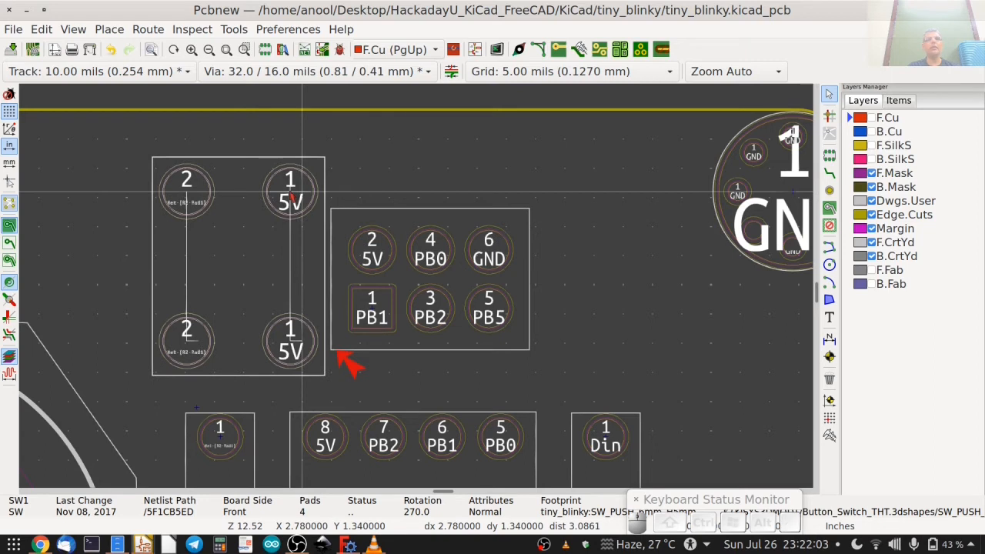
key("Return")
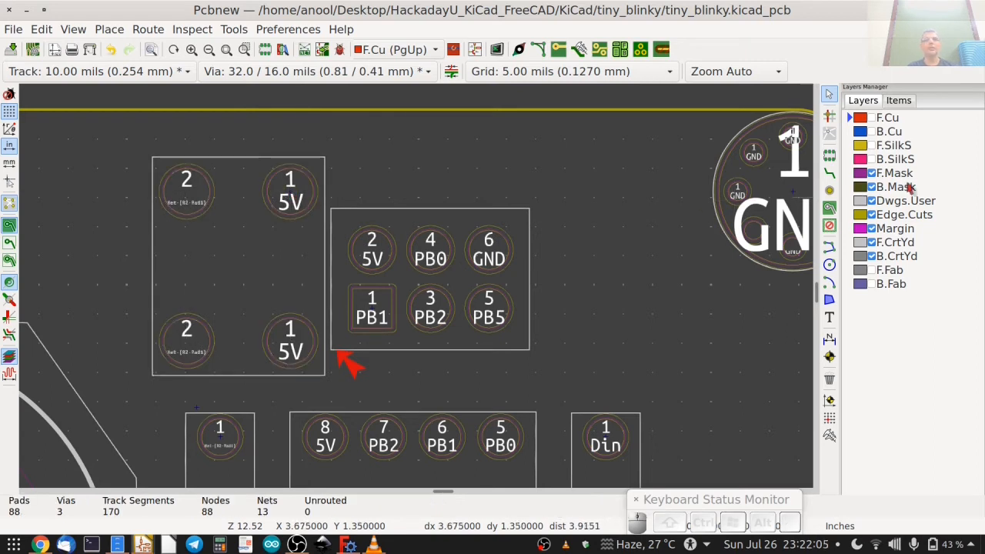
Show the F.Cu layer and delete the old tracks between SW1's pads and the 5V branch to J2 pad 2.
left_click(872, 118)
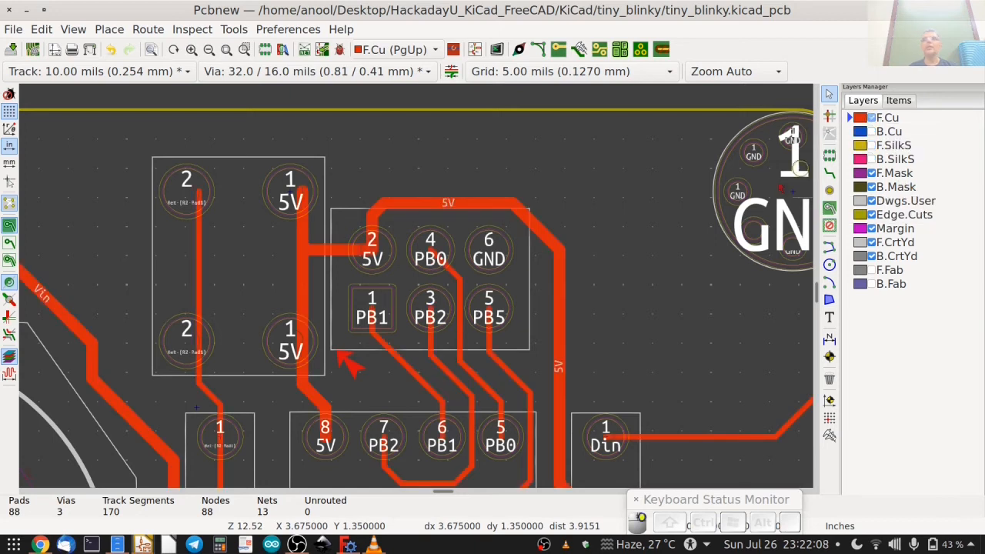
left_click(199, 258)
key("Delete")
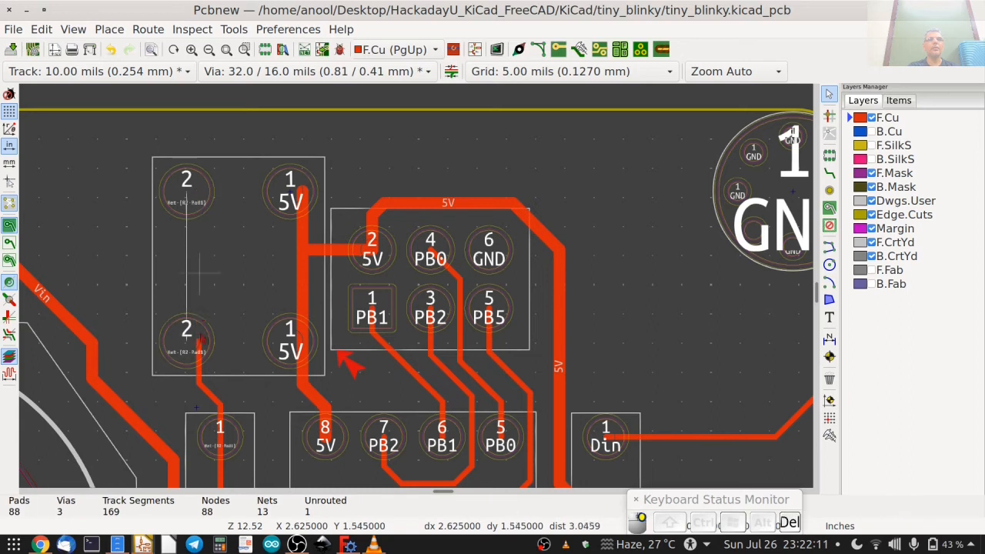
left_click(304, 239)
key("Delete")
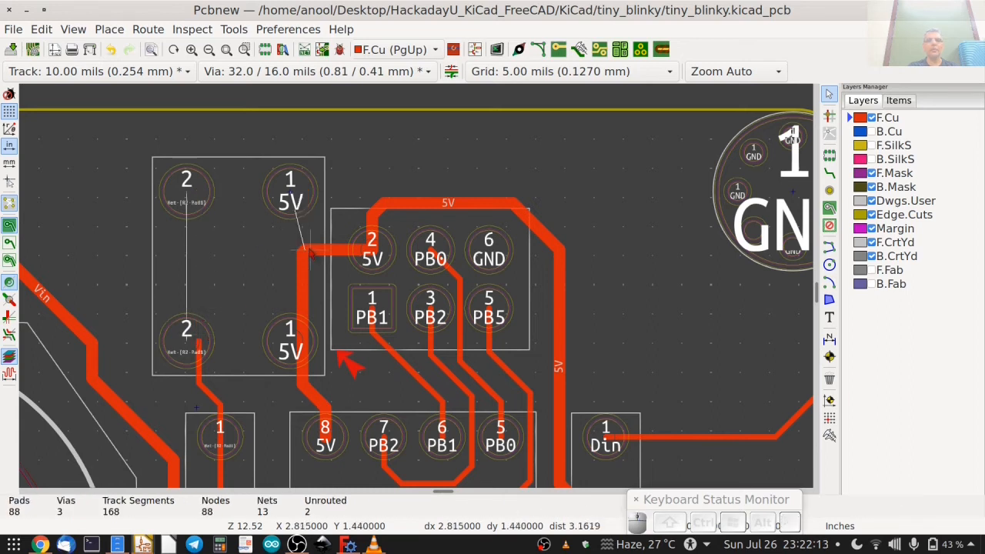
key("u")
key("Delete")
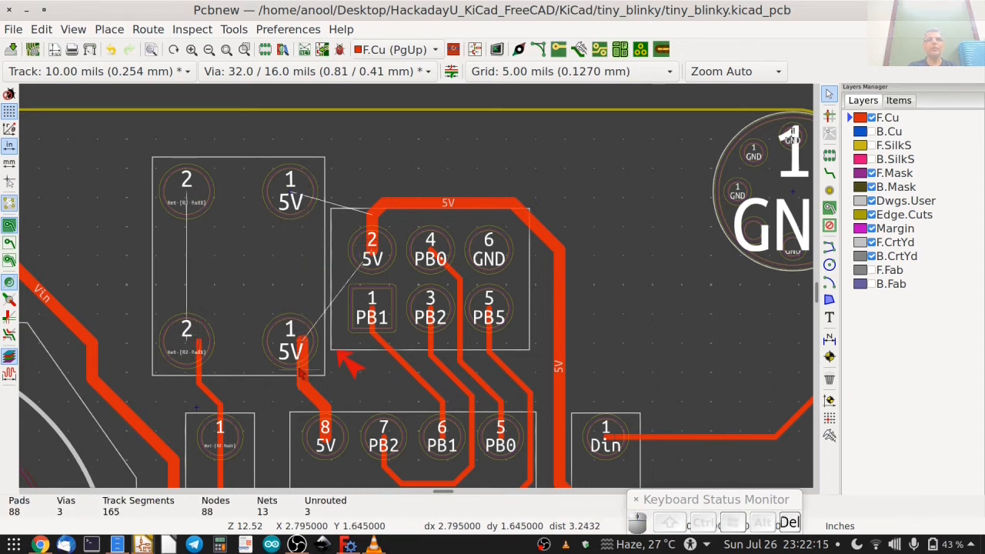
Delete the old tracks from SW1's lower pads to U1 pad 8 and R2 pad 1.
key("u")
key("Delete")
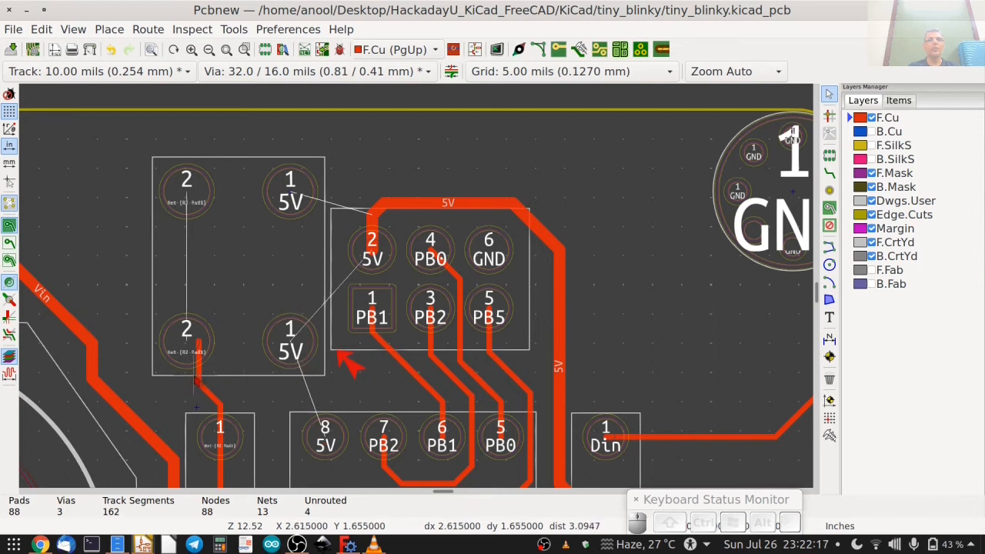
key("u")
key("Delete")
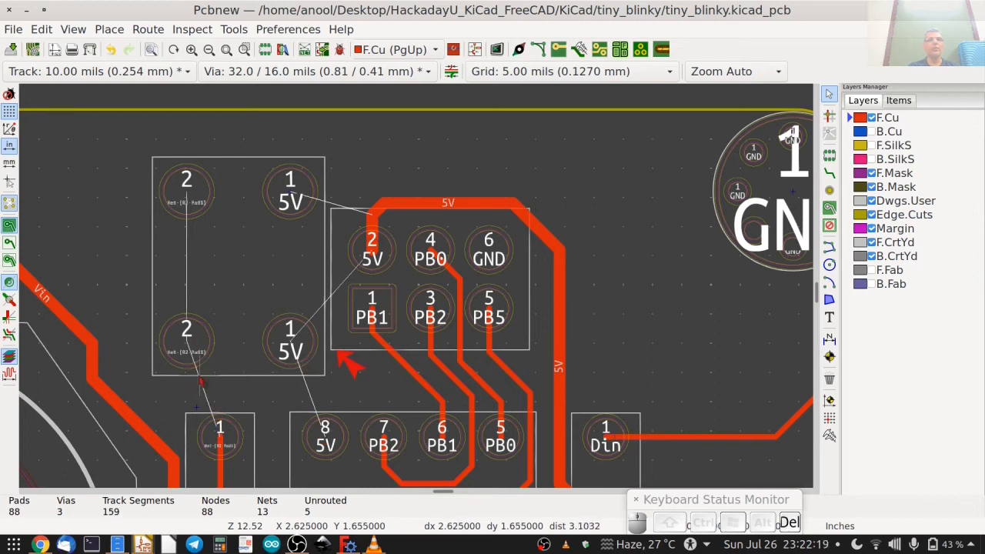
Route F.Cu tracks from U1 pad 8 to SW1's lower 5V pad and from R2 pad 1 to SW1's lower pad 2.
left_click(830, 174)
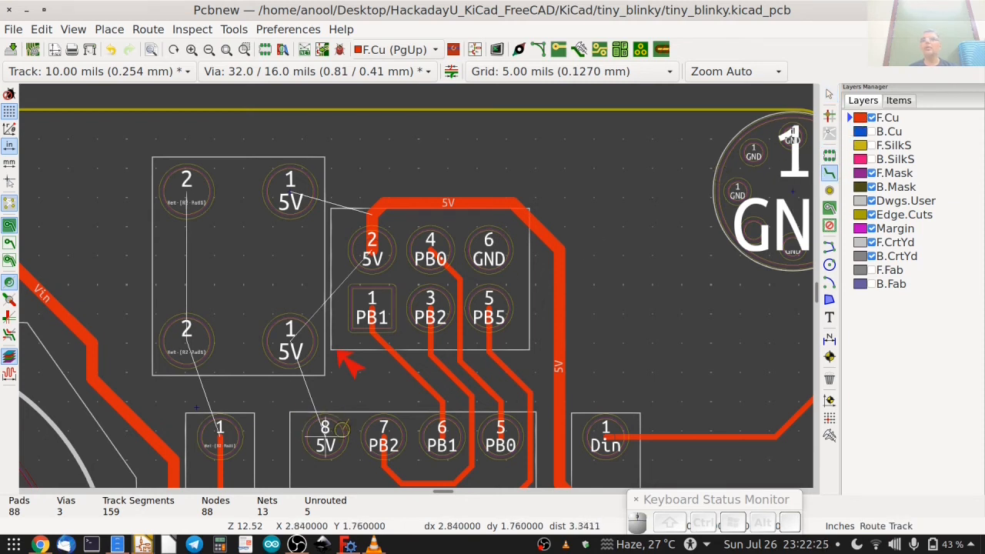
left_click(327, 428)
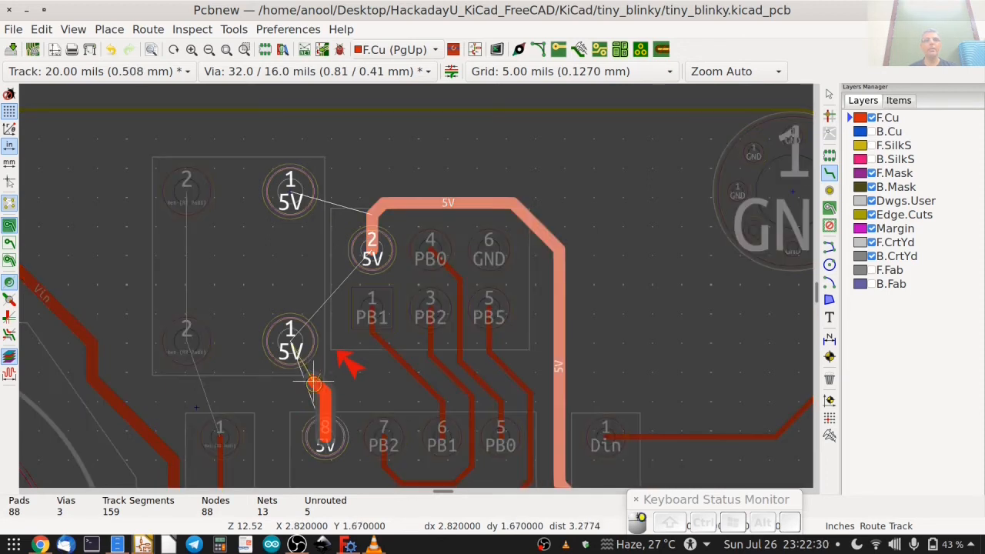
left_click(292, 358)
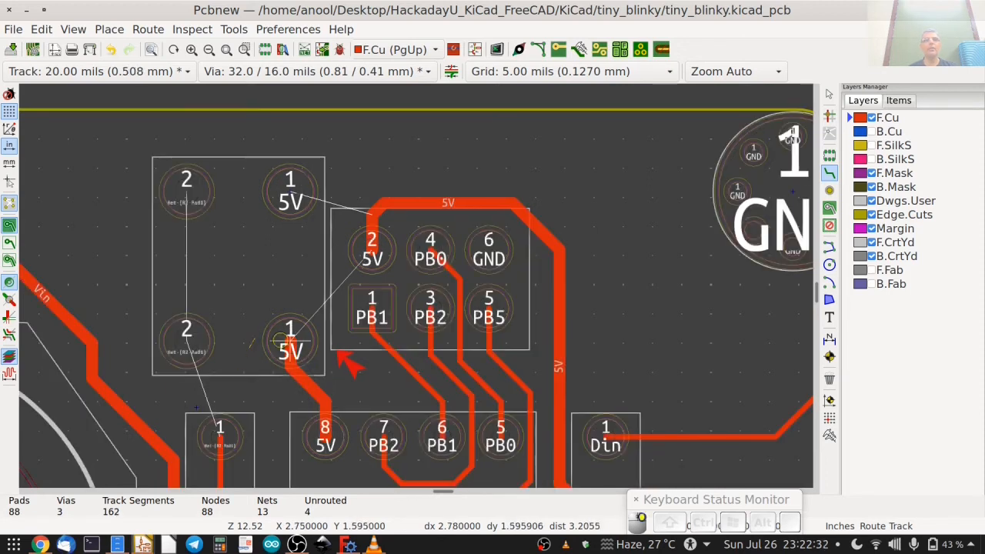
left_click(219, 428)
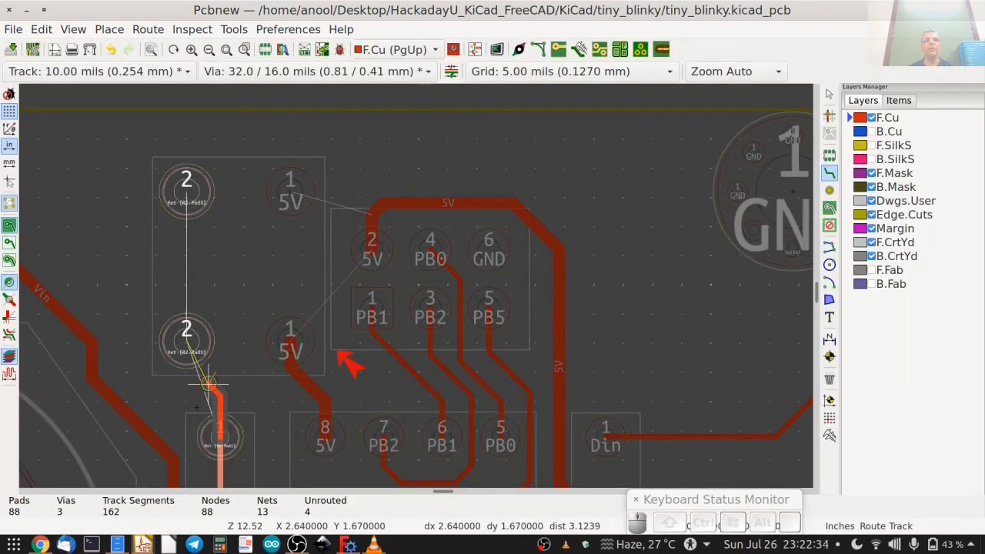
left_click(187, 339)
Route tracks joining SW1's two pads 2 and its two 5V pads, and branch the 5V track to J2 pad 2.
left_click(187, 338)
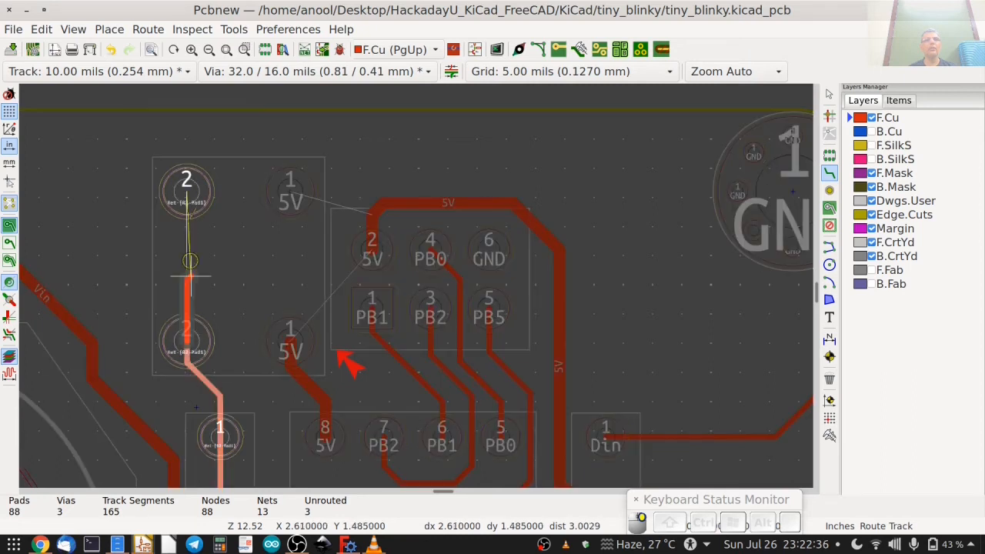
left_click(186, 179)
left_click(291, 343)
key("w")
left_click(290, 184)
left_click(372, 245)
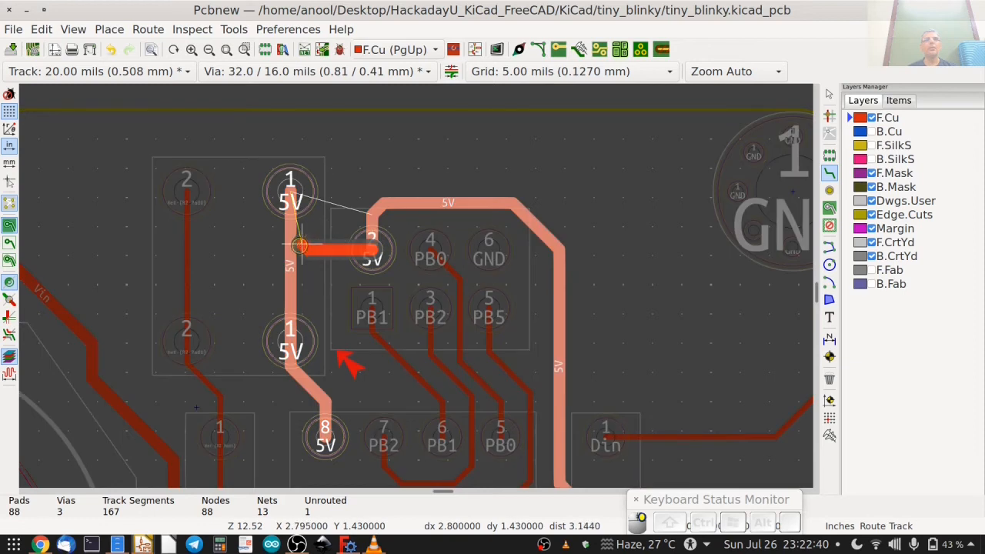
left_click(290, 248)
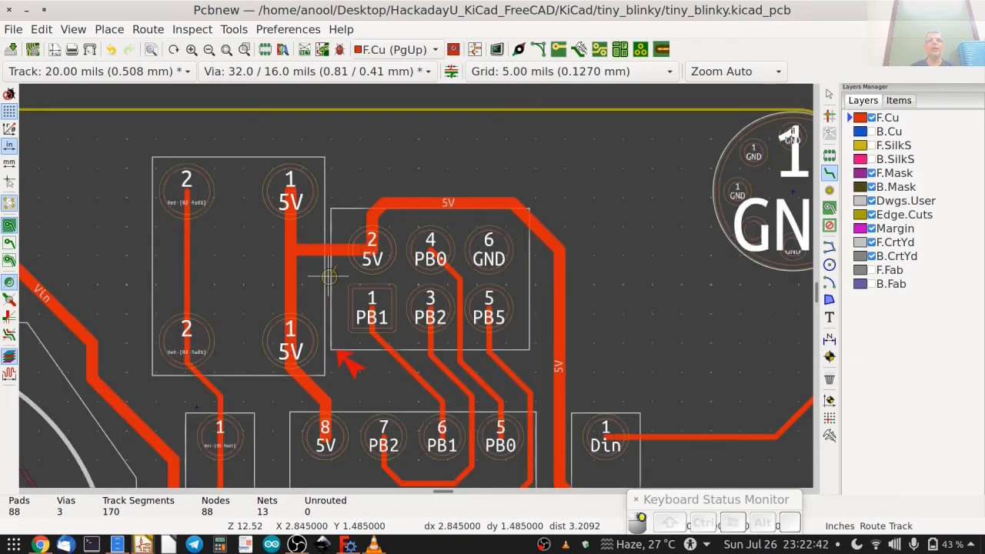
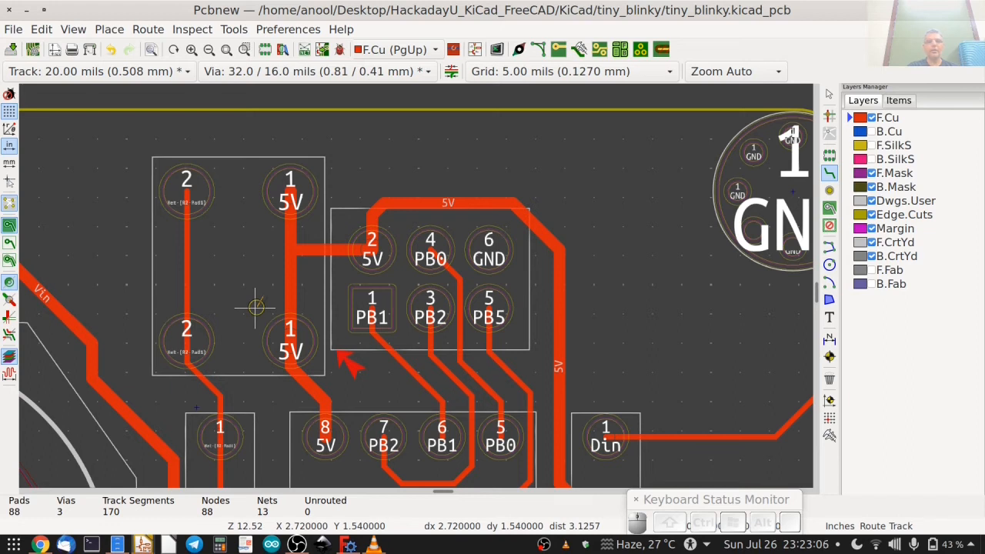
Refill the copper zones, show the B.Cu, F.SilkS, B.SilkS, F.Fab and B.Fab layers, and make F.Cu the active layer.
key("b")
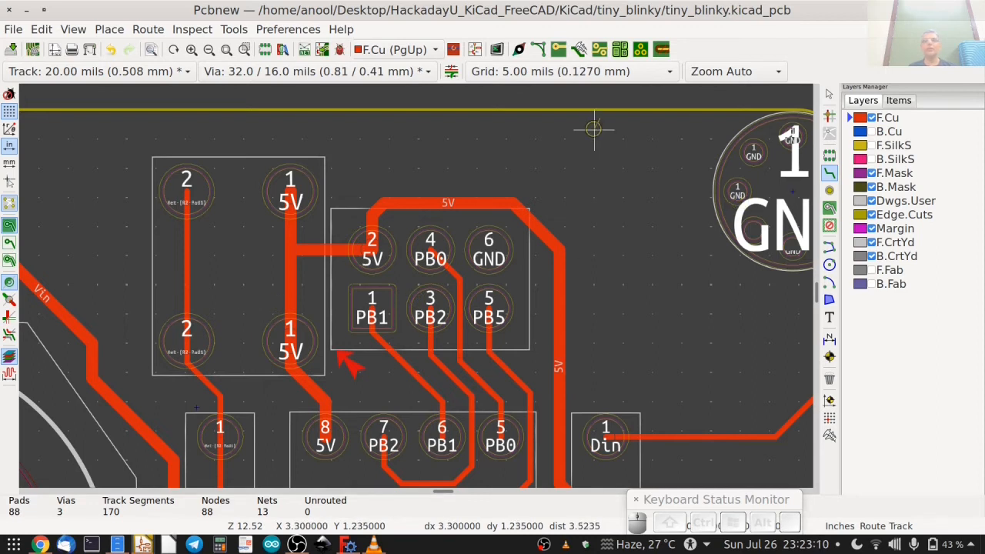
key("Home")
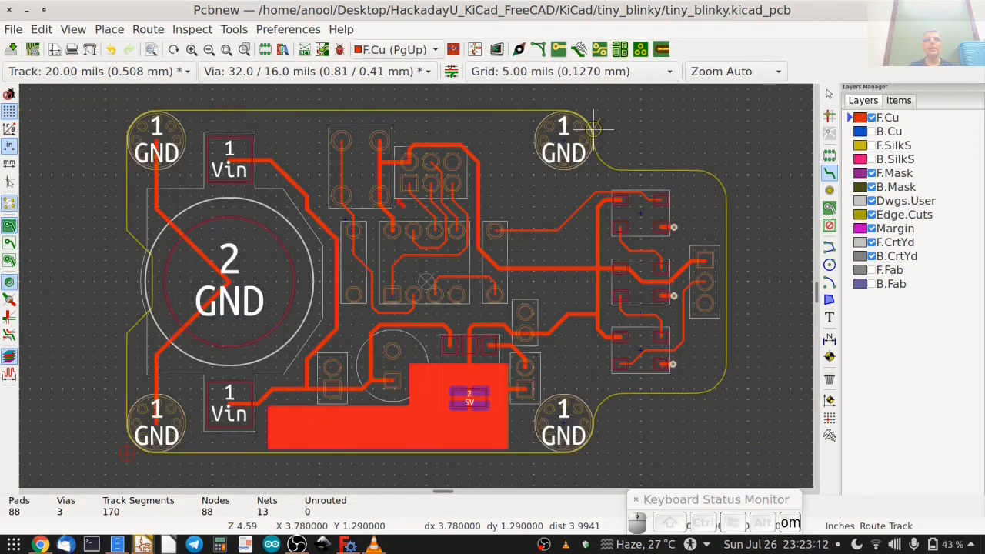
left_click(871, 131)
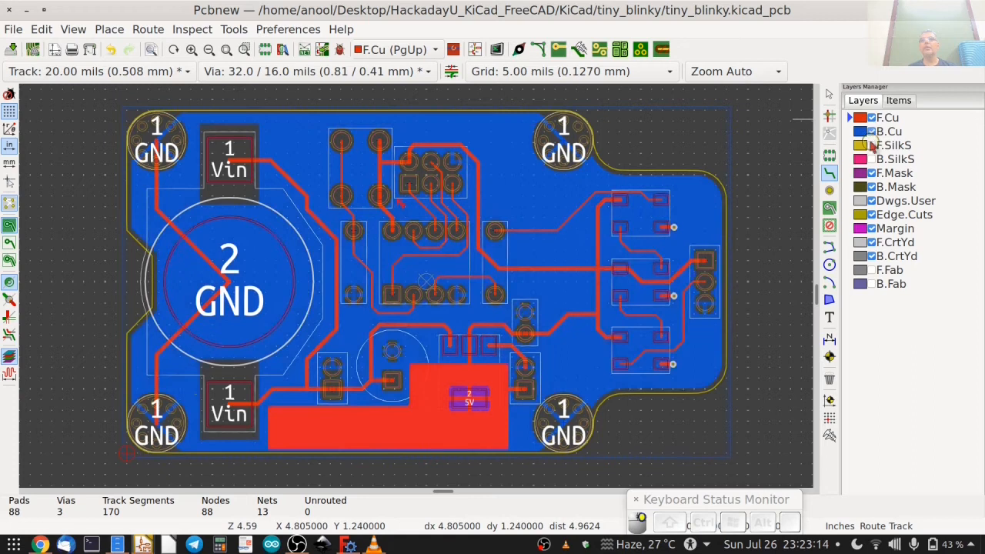
left_click(871, 145)
left_click(871, 159)
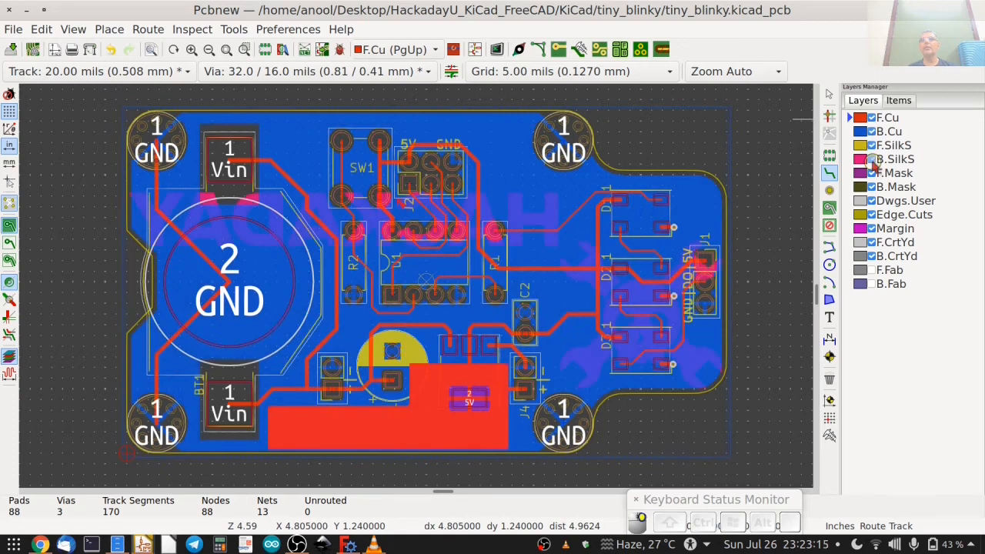
left_click(872, 270)
left_click(885, 284)
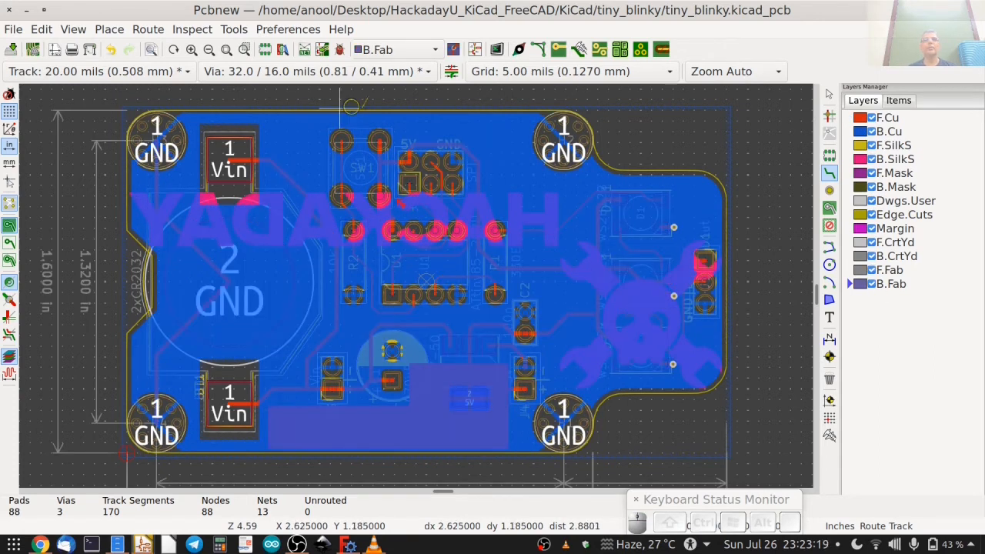
left_click(860, 118)
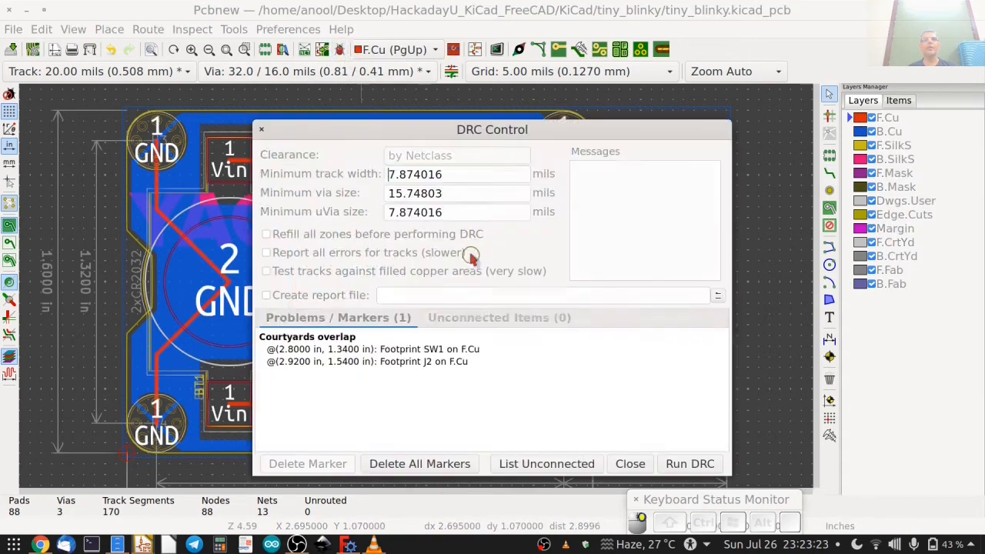
Run the design rules check on the rerouted board and save the board file.
left_click(662, 464)
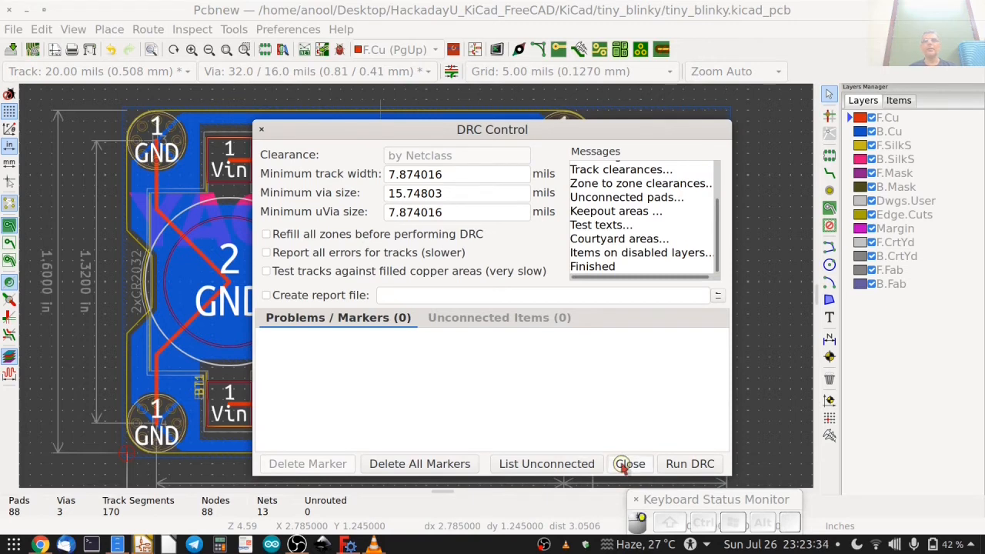
left_click(630, 463)
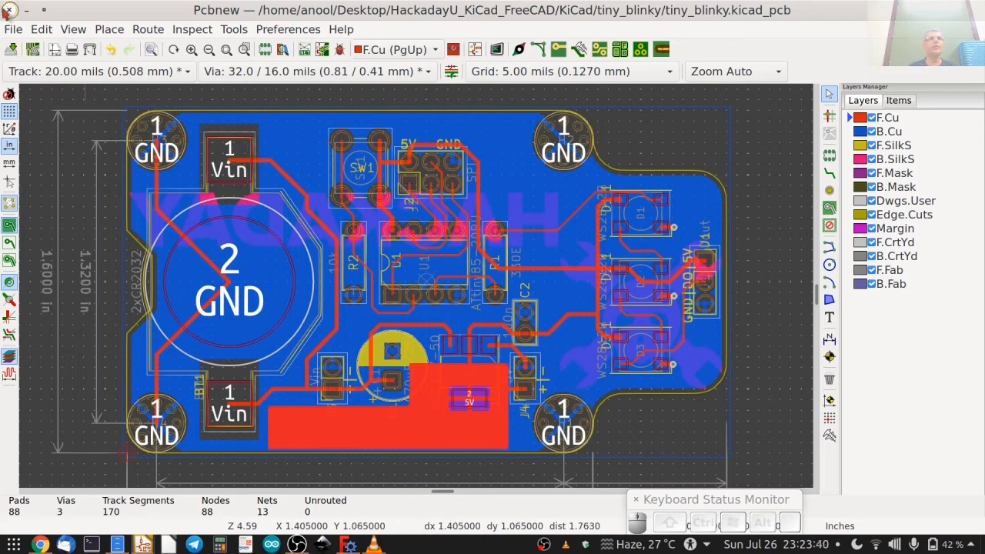
left_click(10, 50)
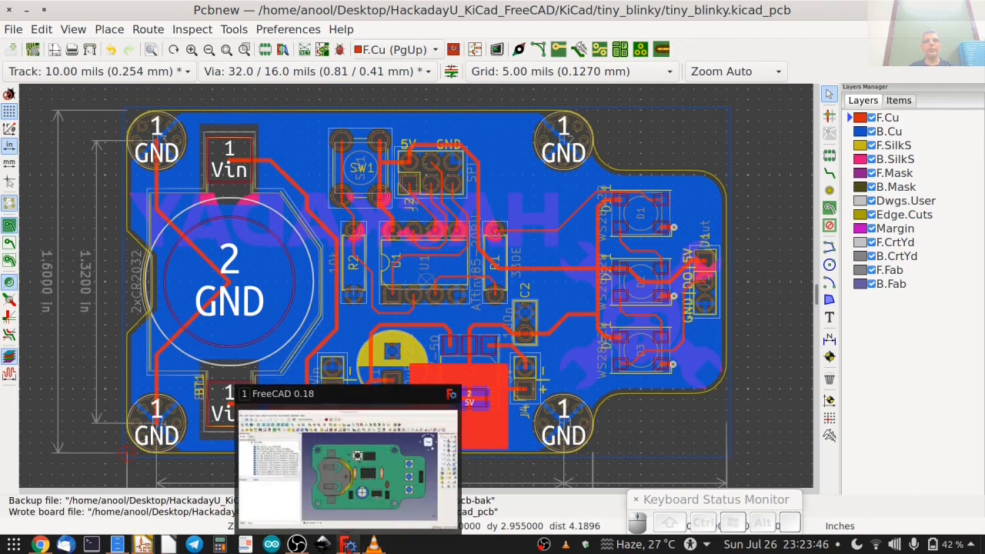
Switch to FreeCAD and pull the SW1 push-button model's placement from tiny_blinky.kicad_pcb.
left_click(350, 544)
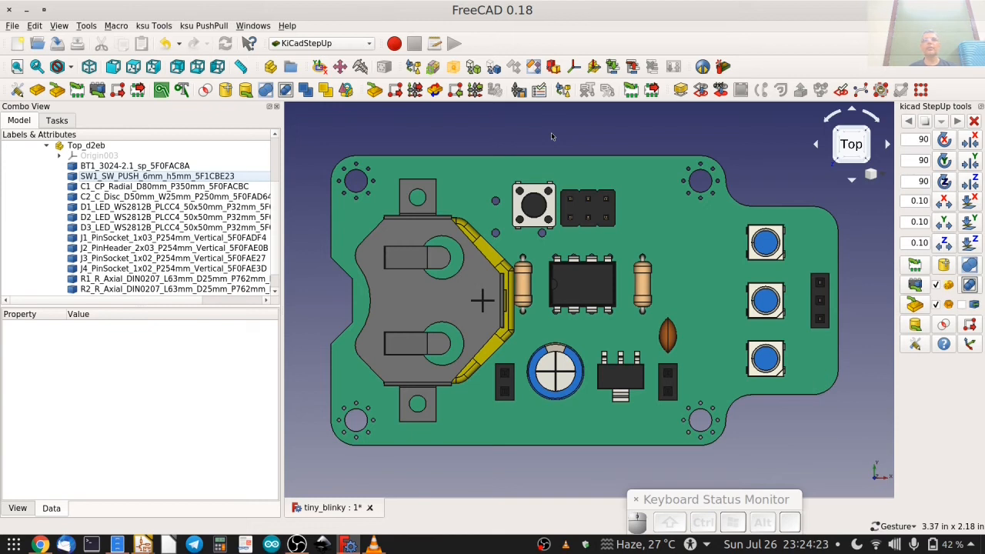
left_click(160, 176)
left_click(155, 176)
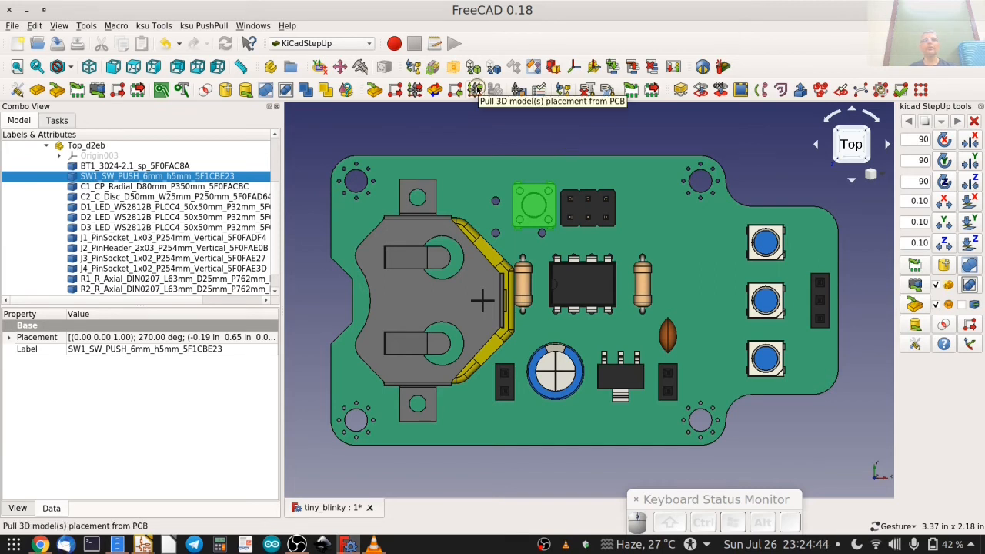
left_click(477, 90)
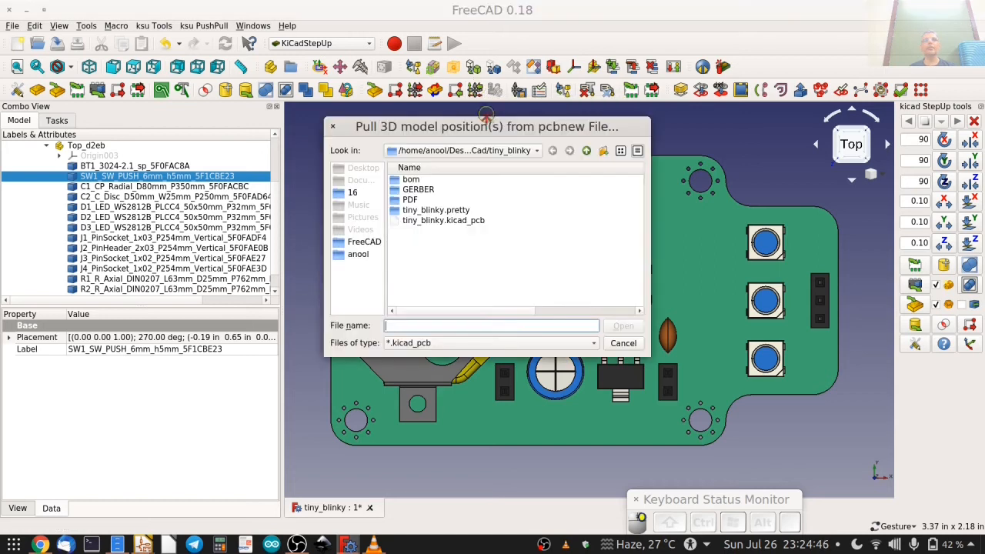
left_click(623, 326)
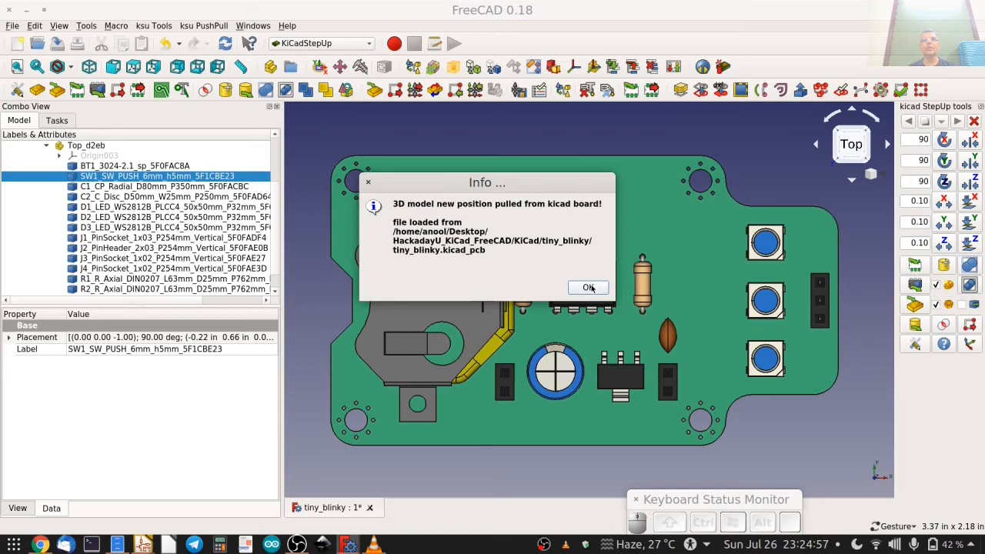
left_click(589, 288)
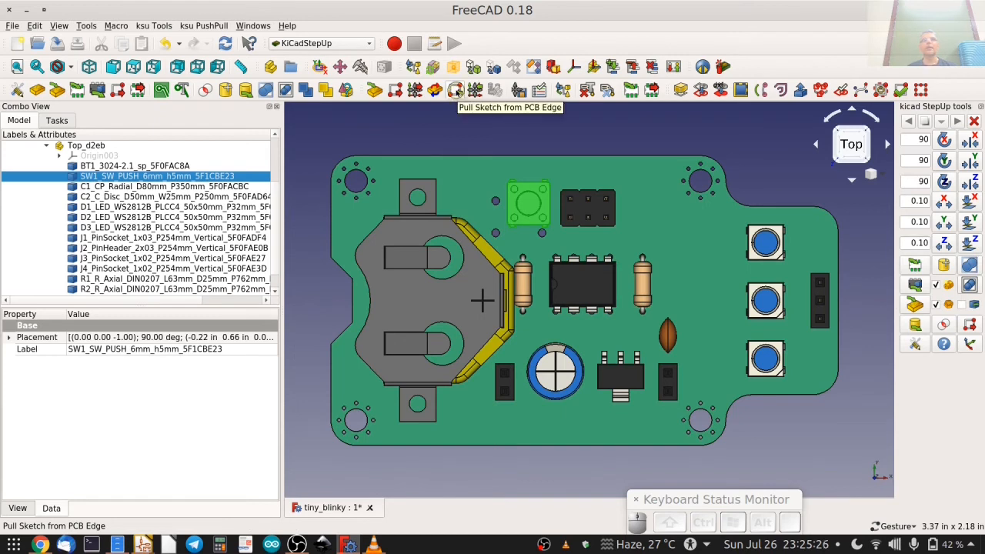
Pull the Edge.Cuts sketch from tiny_blinky.kicad_pcb, replacing the PCB and sketch in the current document.
left_click(456, 91)
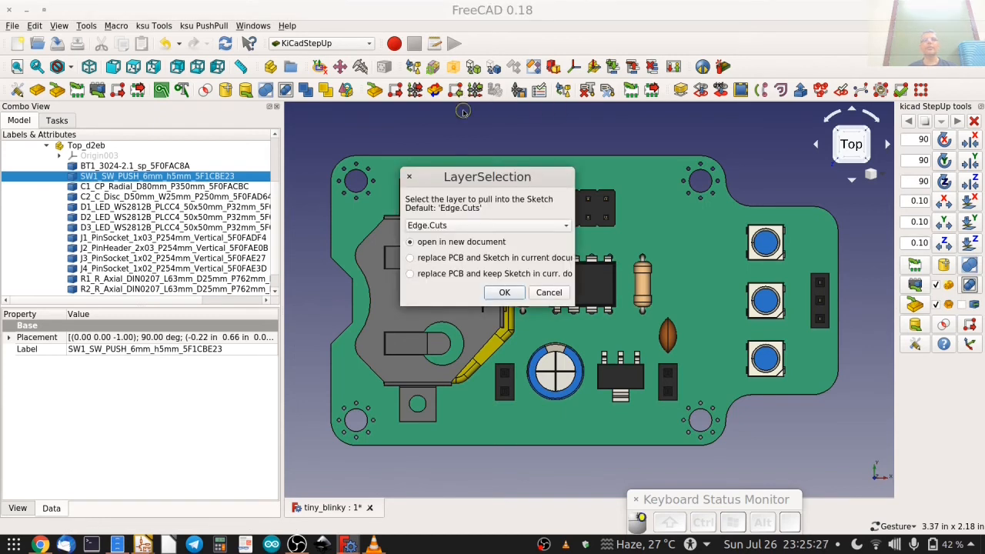
left_click(441, 260)
left_click(497, 291)
left_click(442, 220)
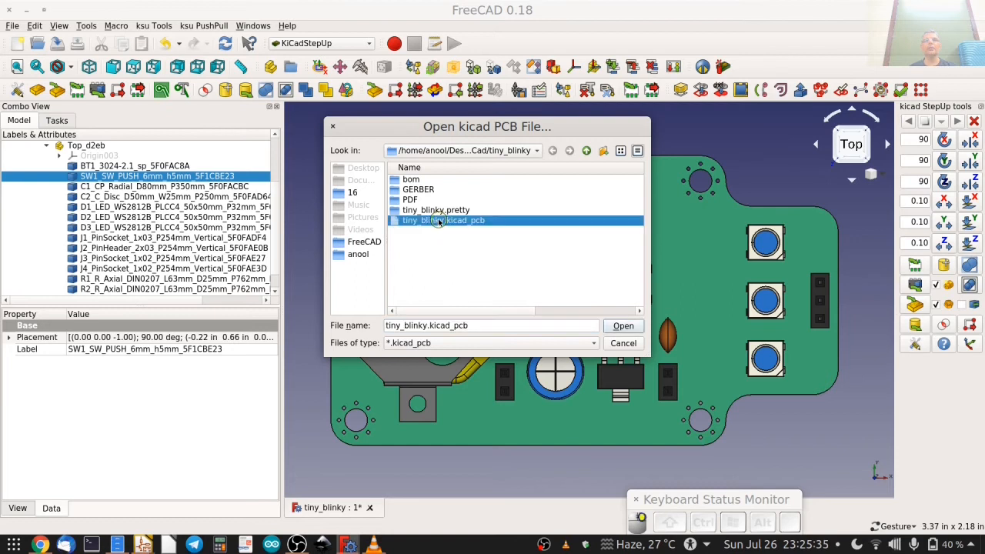
left_click(624, 326)
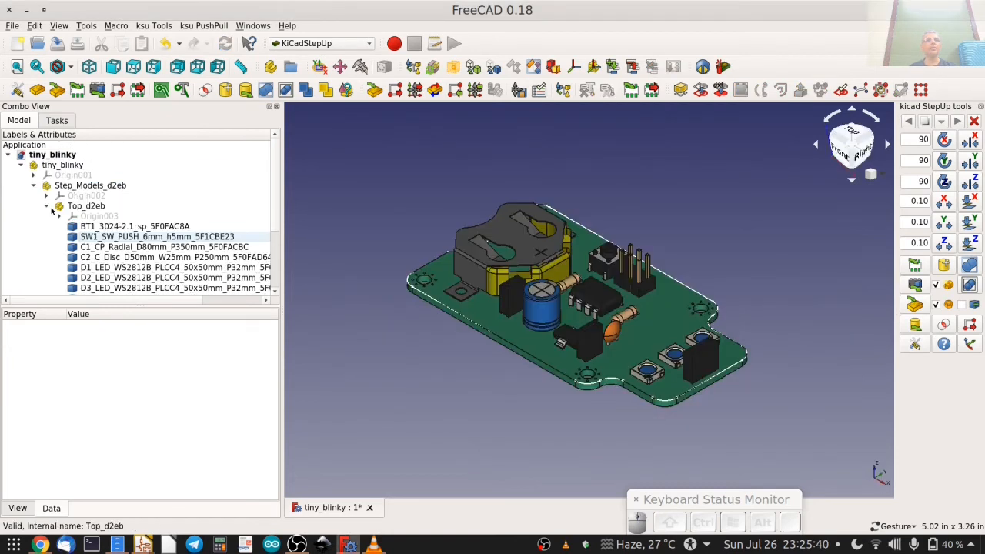
Hide the PCB_Sketch_d2eb board outline and view the assembled board from the top.
left_click(47, 206)
left_click(33, 216)
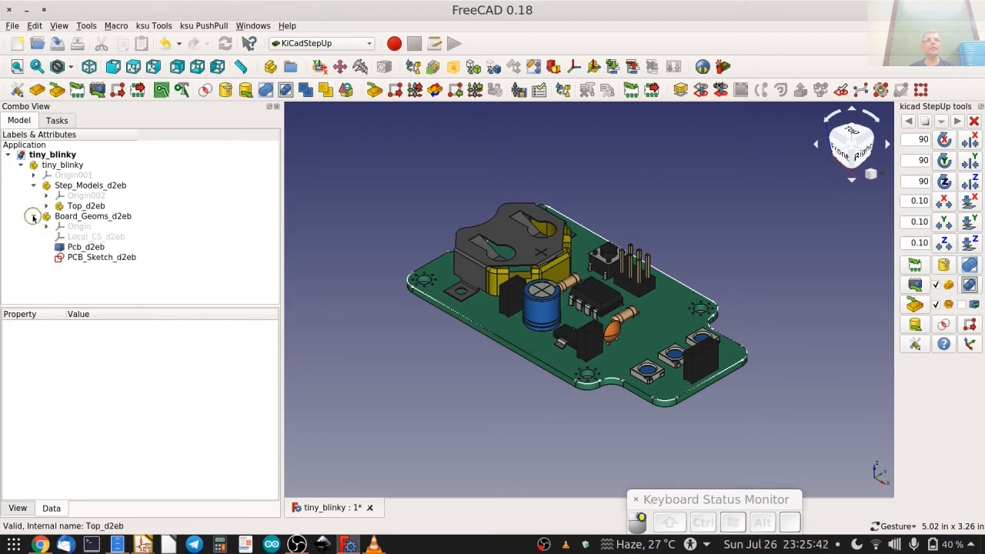
left_click(85, 248)
left_click(88, 257)
key("space")
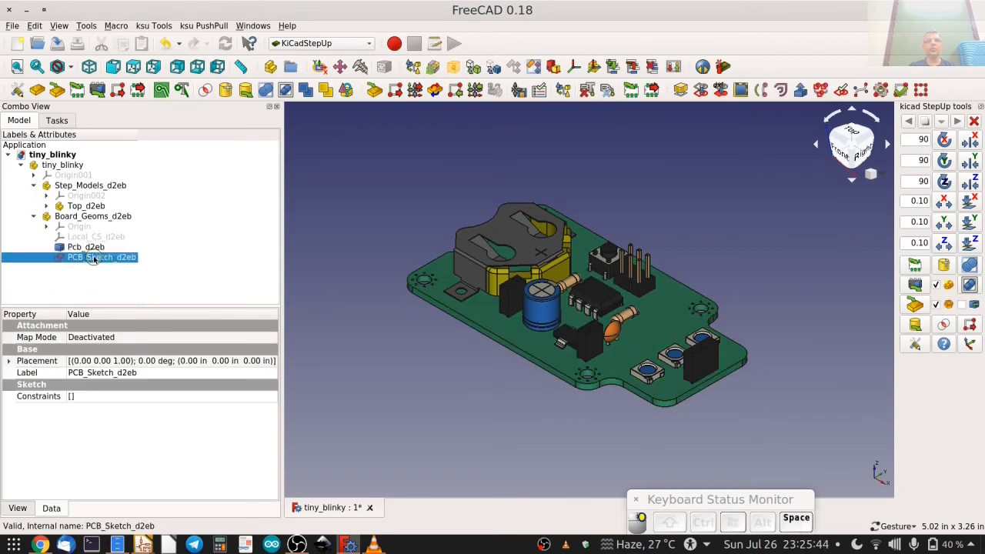
left_click(851, 132)
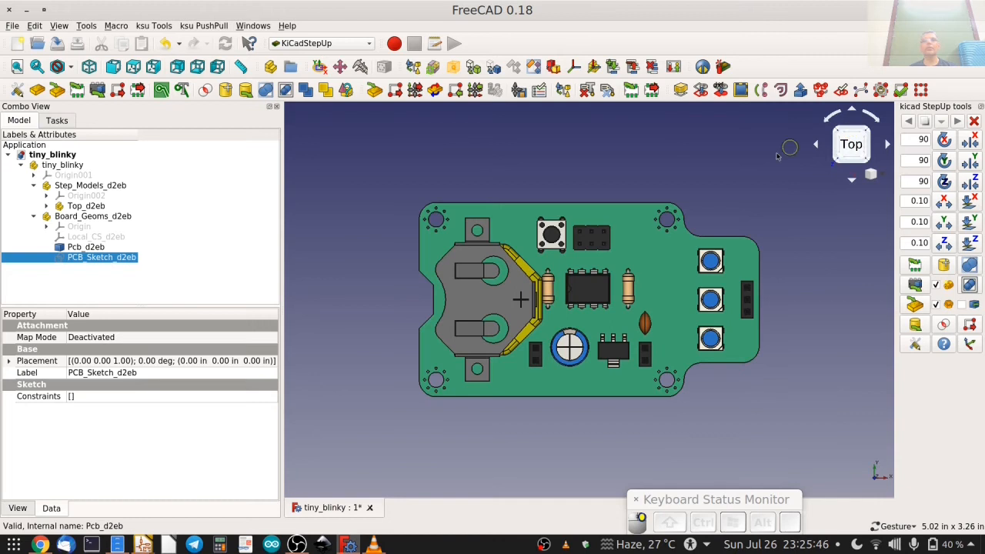
scroll(594, 208, "up", 5)
scroll(591, 206, "down", 4)
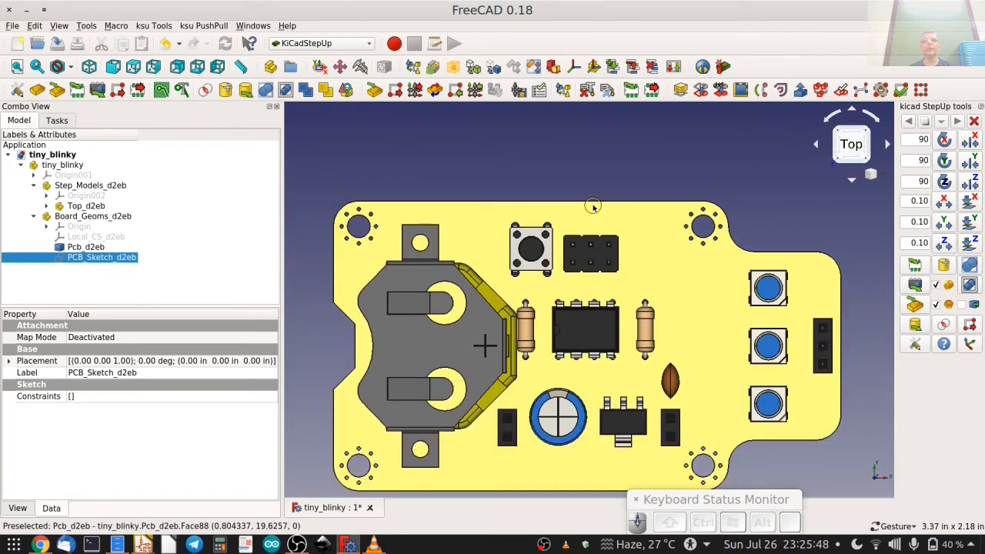
right_click_drag(584, 202, 587, 163)
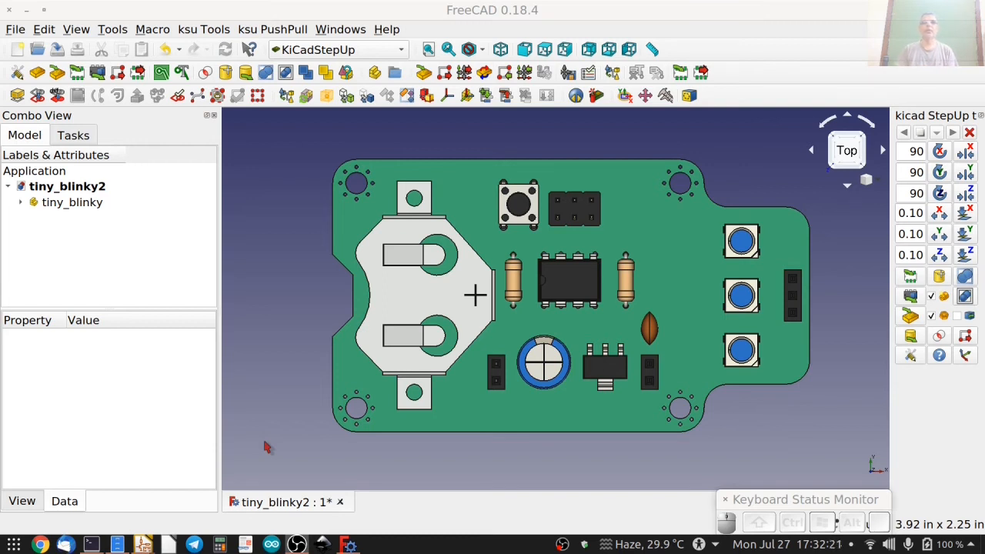
Create a new document, import the keystone-24-2.STEP battery holder, and select its 3024-2 model.
left_click(17, 51)
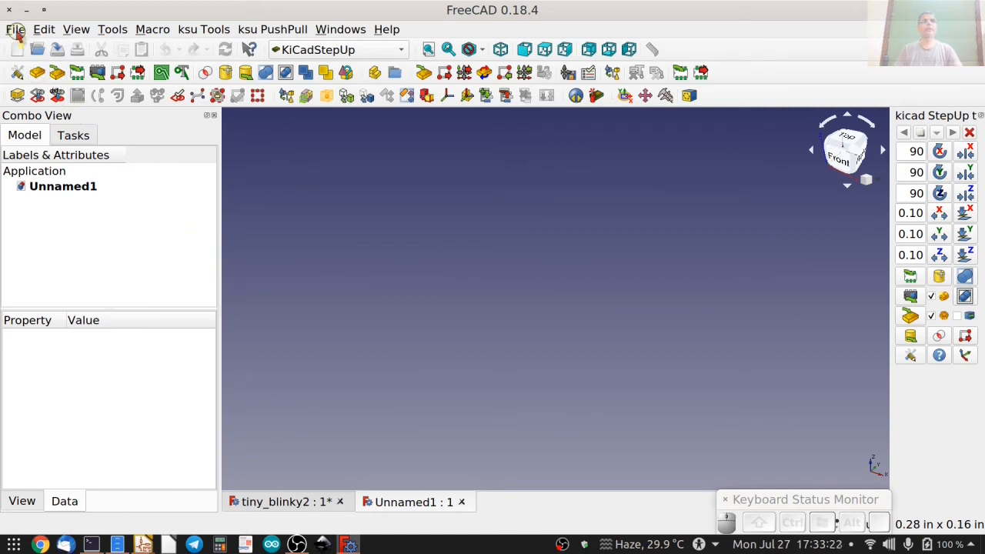
left_click(15, 29)
left_click(54, 199)
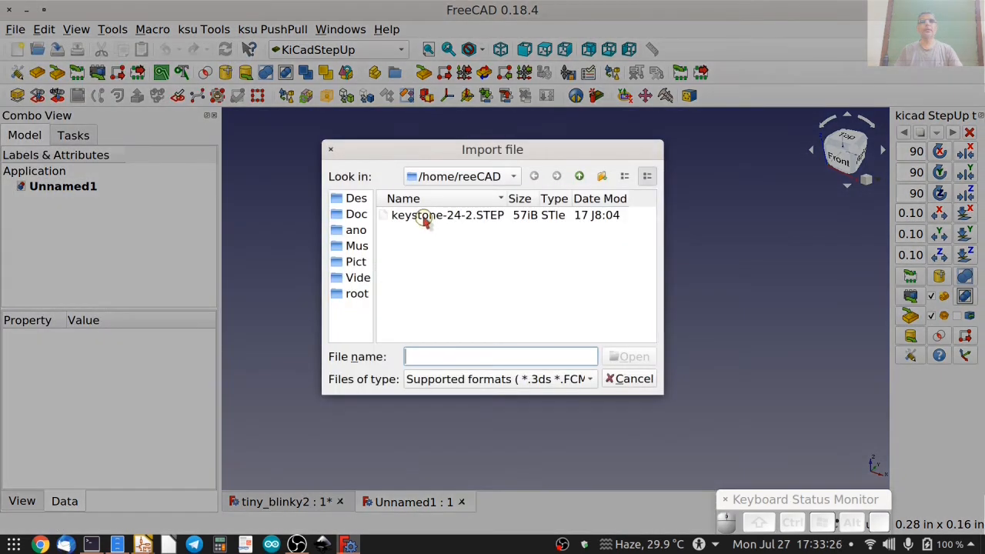
double_click(425, 217)
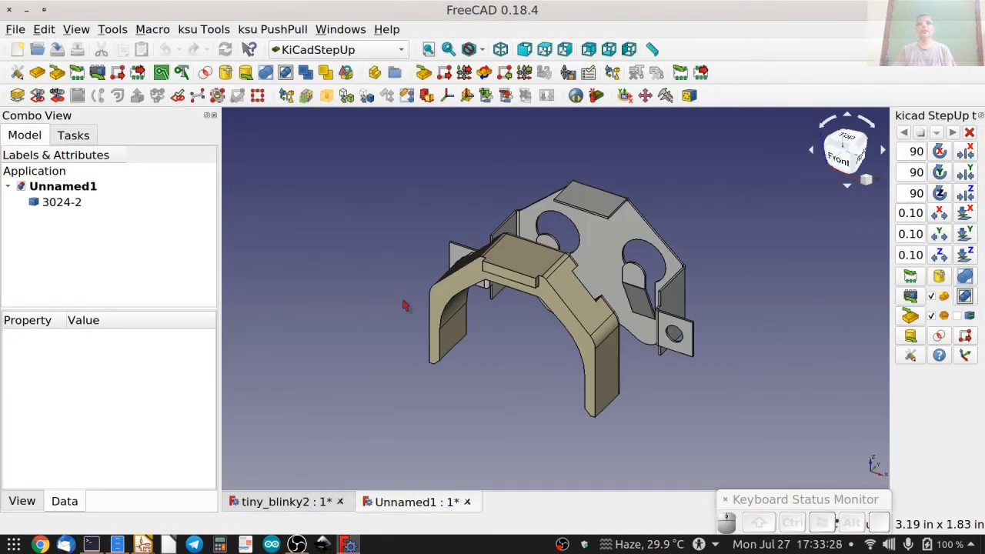
middle_click_drag(420, 325, 402, 217)
middle_click_drag(463, 294, 453, 329)
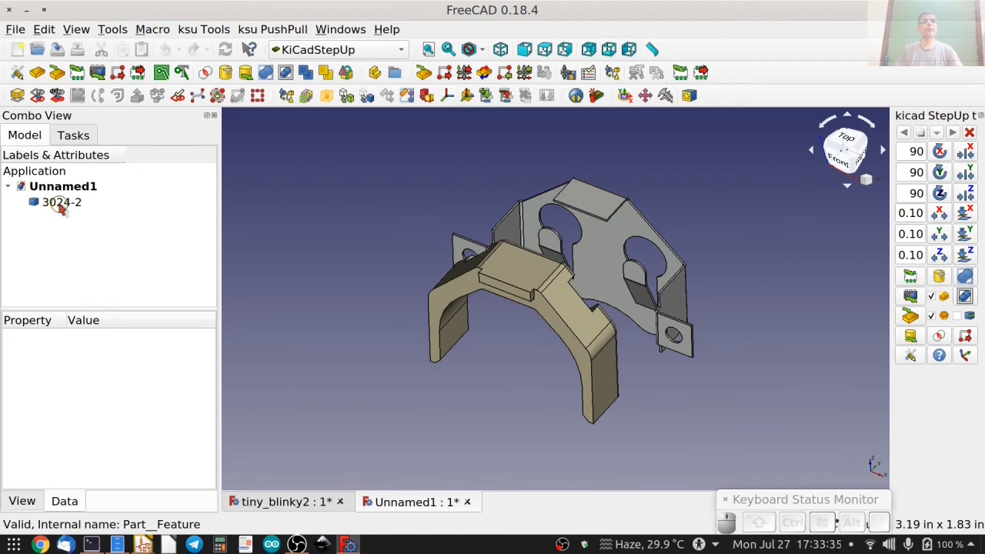
left_click(62, 205)
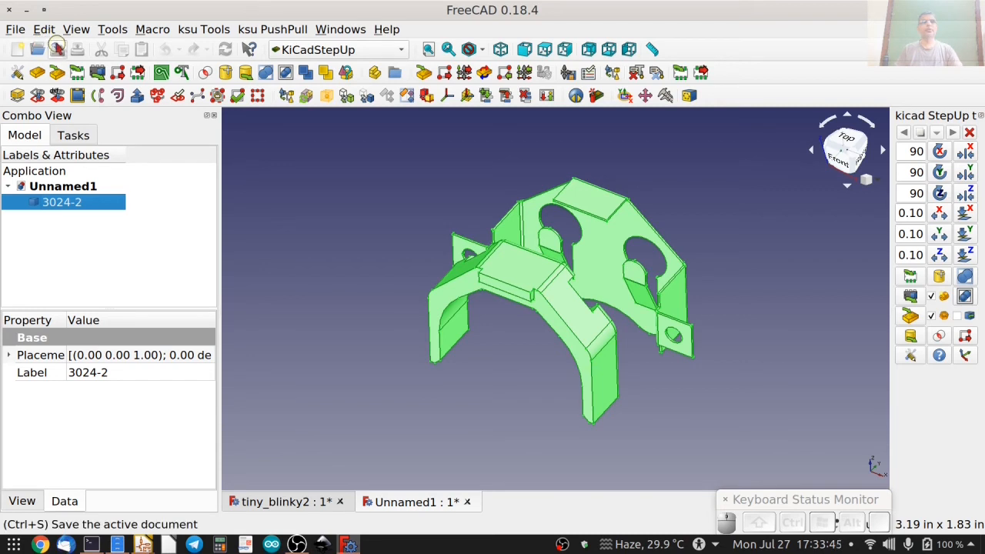
Disable STEP Compound merge in the STEP import preferences and apply the change.
left_click(41, 31)
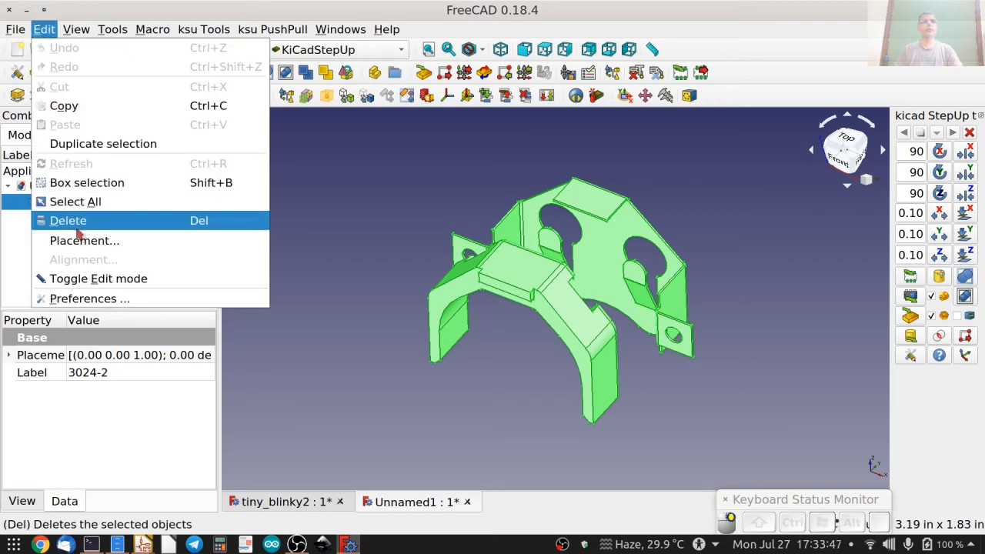
left_click(79, 300)
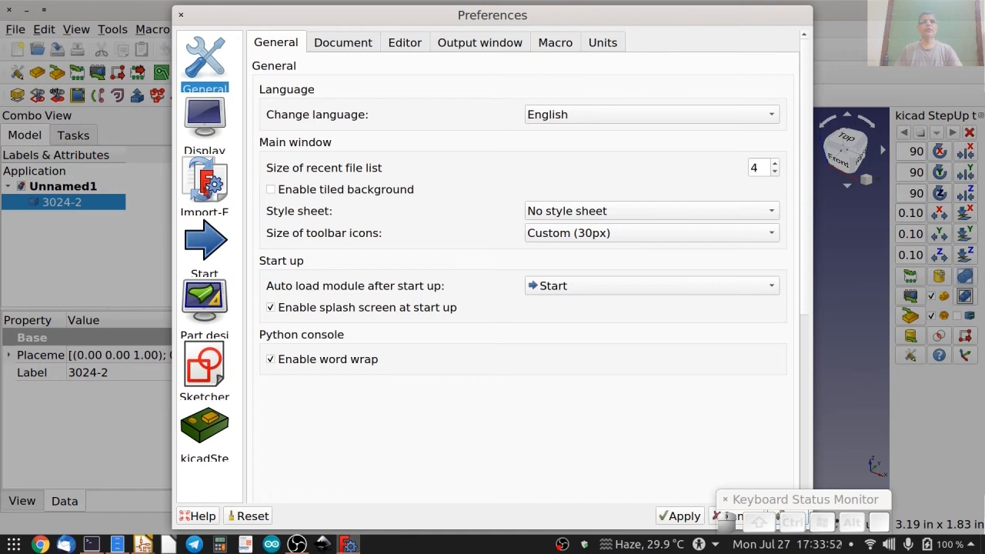
left_click(204, 183)
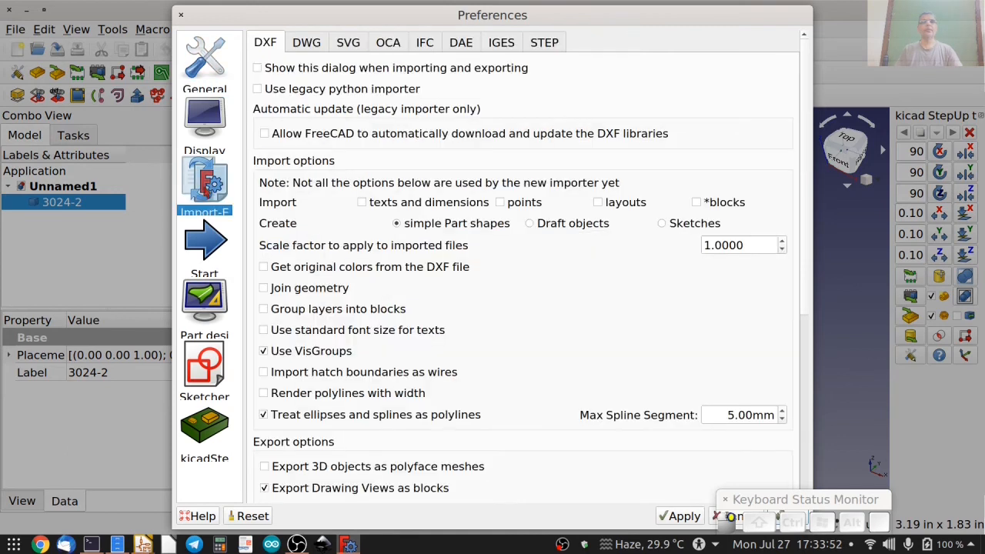
left_click(545, 45)
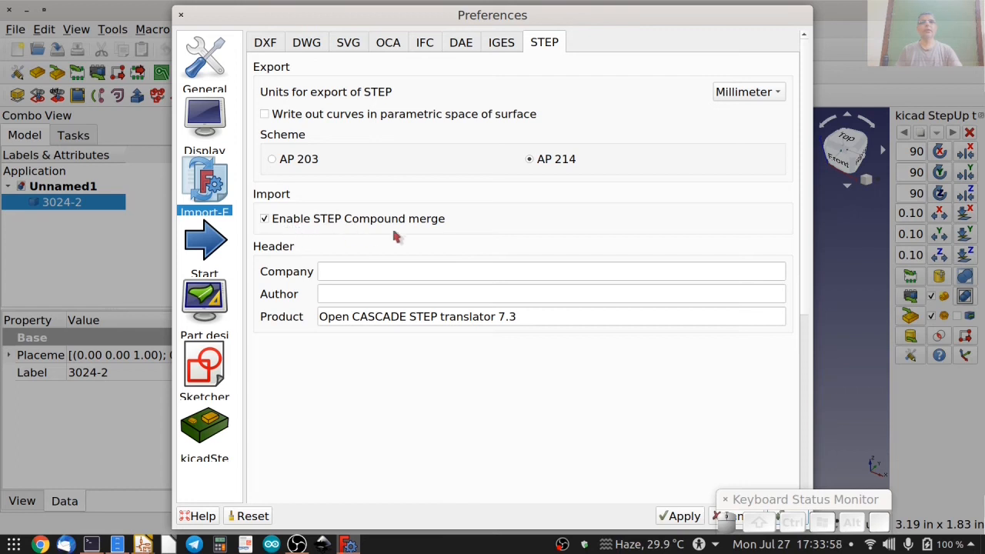
left_click(265, 219)
left_click(685, 517)
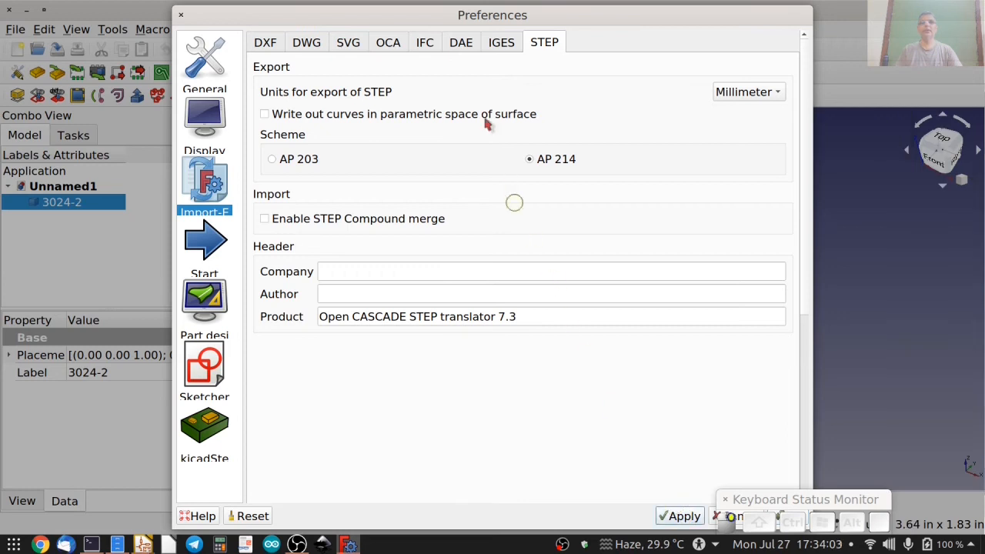
left_click(781, 515)
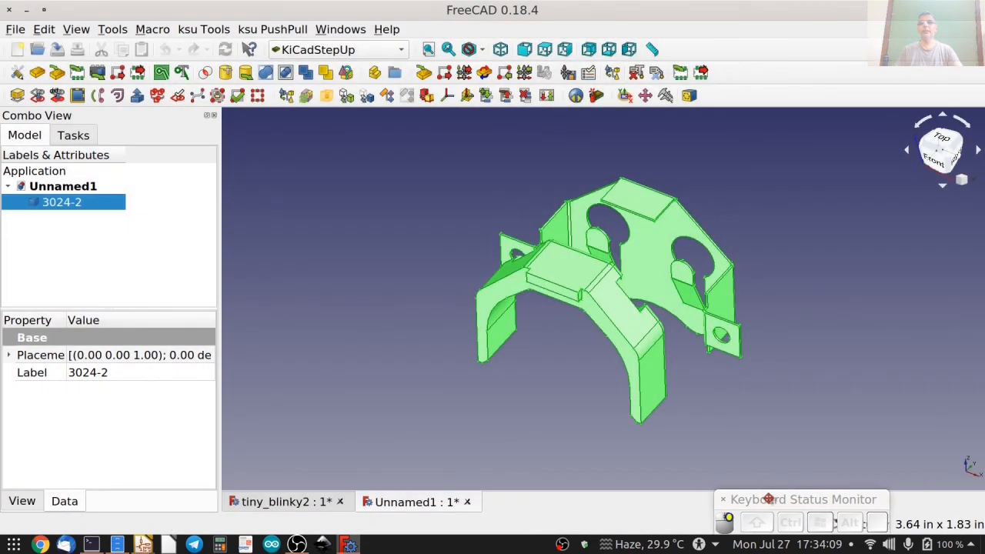
Delete the merged 3024-2 model and import keystone-PN3024-2.STEP again into the same document.
key("Delete")
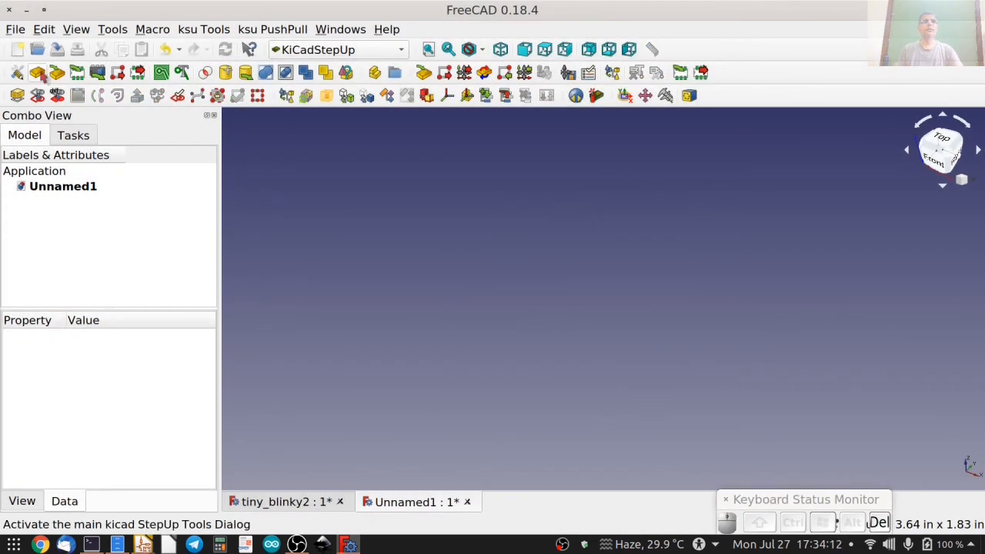
left_click(16, 29)
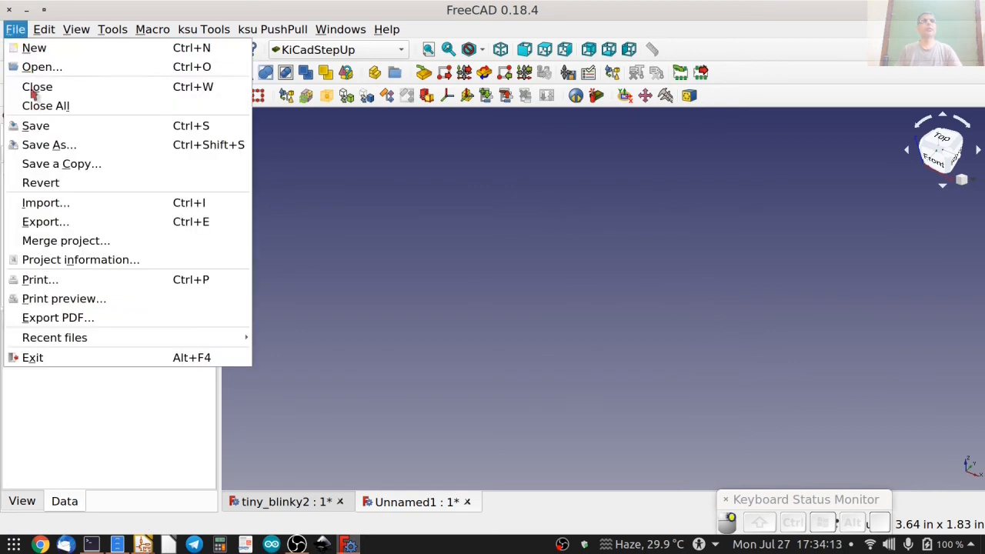
left_click(51, 202)
left_click(431, 217)
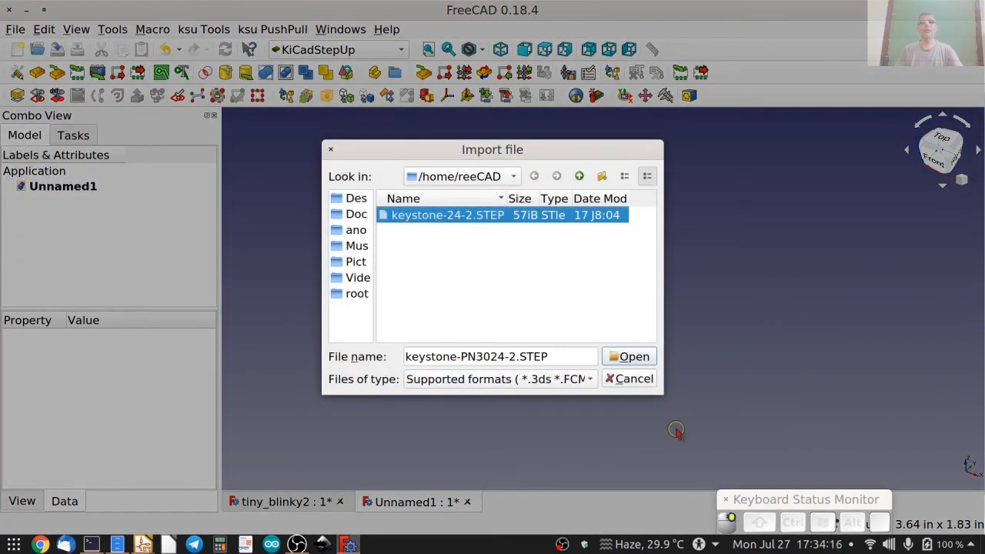
left_click(635, 357)
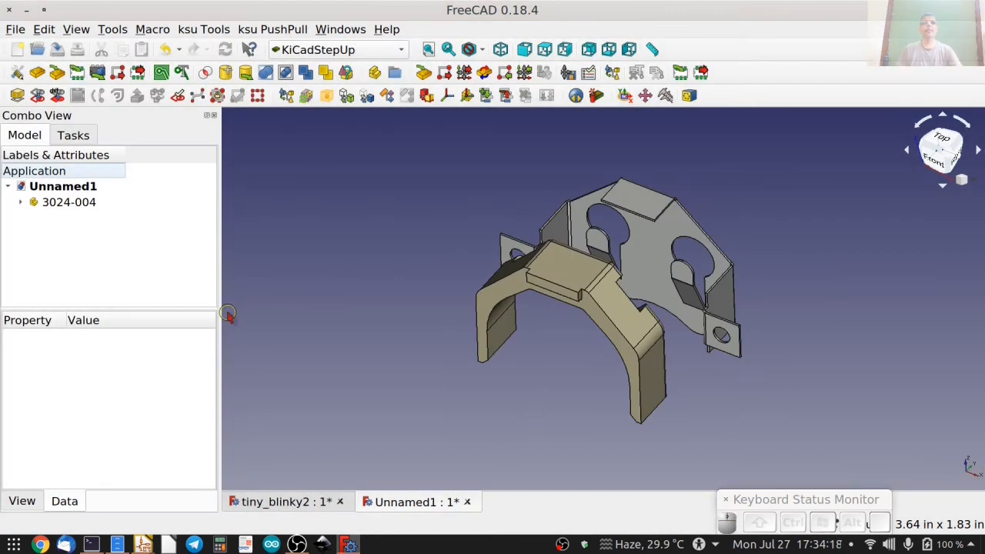
Expand the imported 3024-004 part and examine its separate 3024-2 and 3024-003 bodies from several angles.
left_click(59, 204)
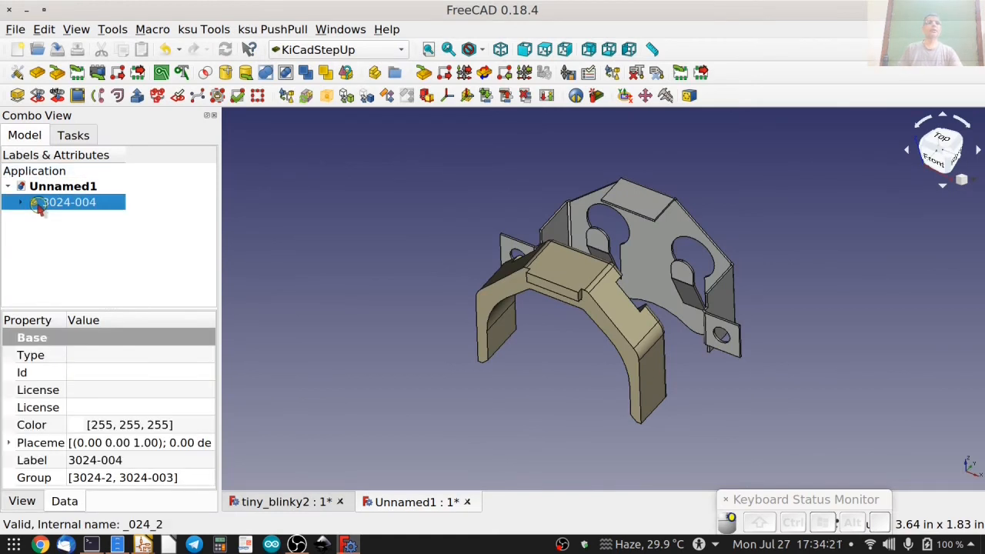
double_click(35, 203)
left_click(74, 234)
left_click(74, 250)
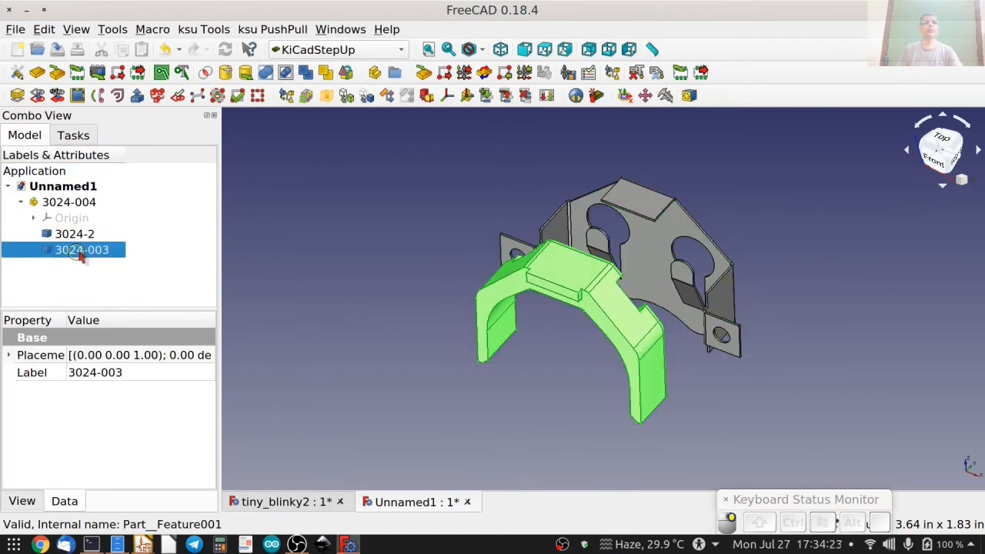
left_click(108, 235)
middle_click_drag(428, 230, 447, 240)
left_click(504, 217)
middle_click_drag(504, 218, 573, 262)
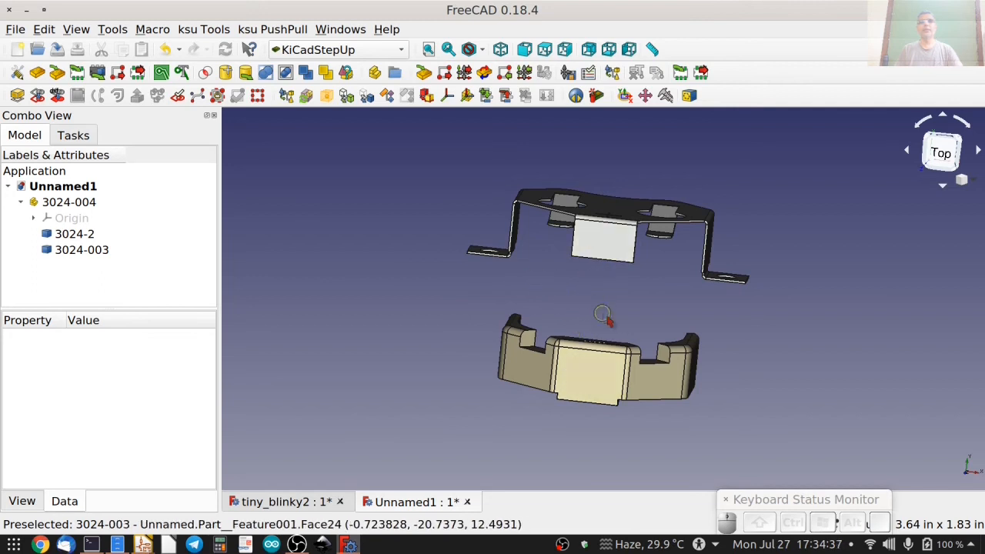
middle_click_drag(449, 302, 464, 318)
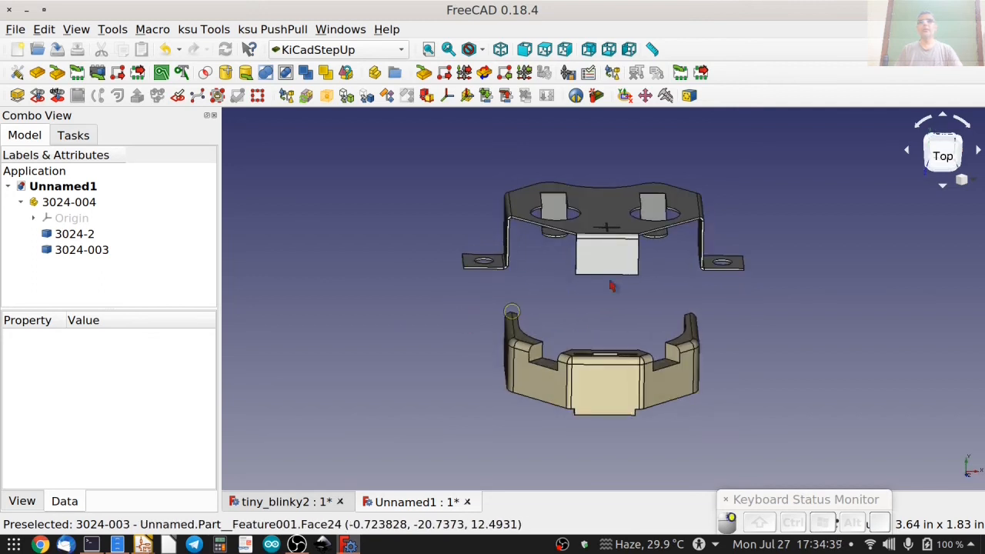
View the battery holder from the top, switch to the Manipulator workbench and start the Caliper measure tools clear of the model.
left_click(942, 156)
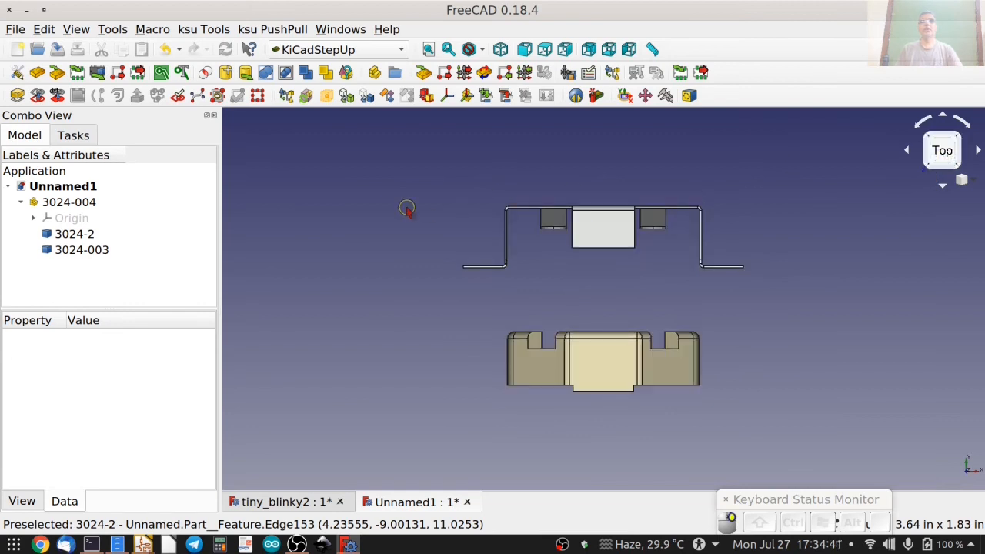
left_click(316, 50)
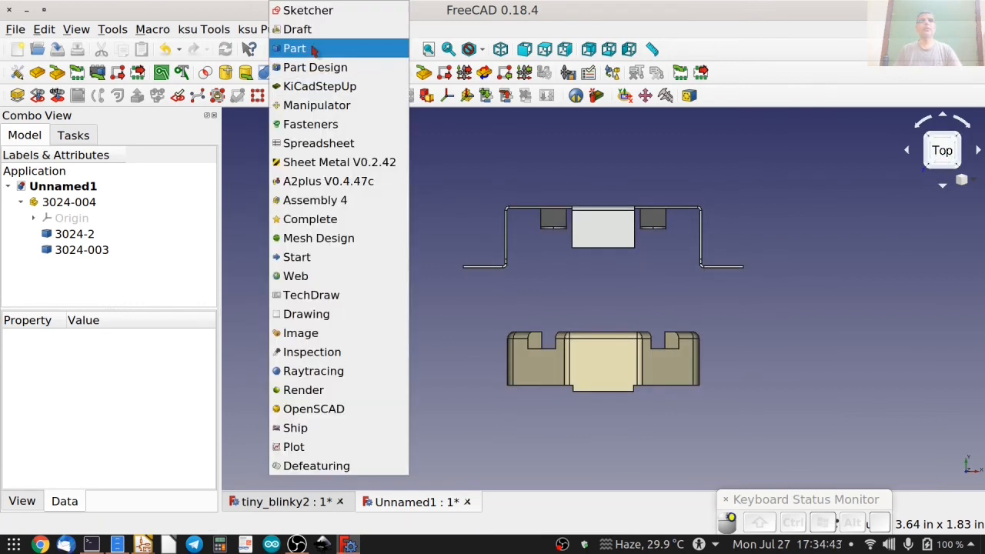
left_click(319, 106)
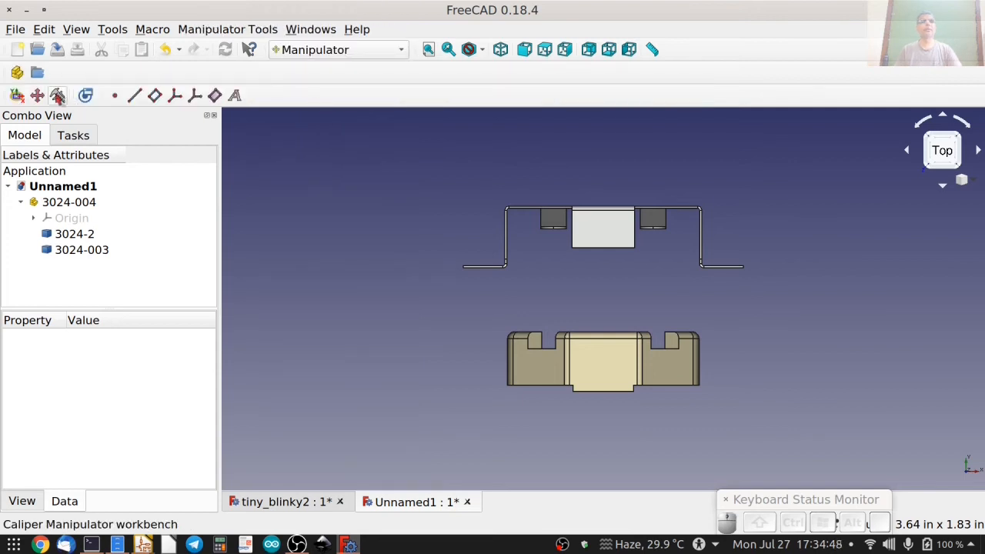
left_click(57, 95)
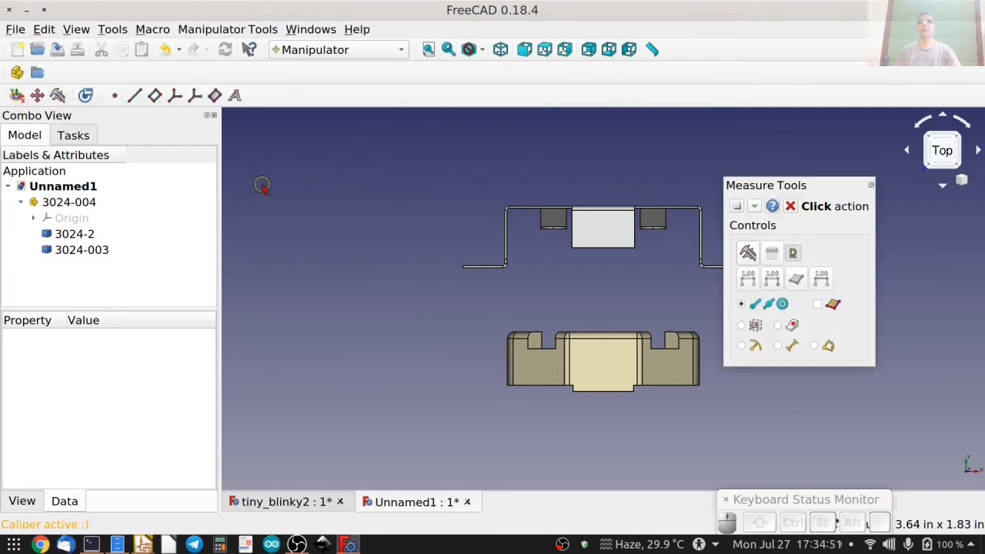
left_click_drag(832, 188, 354, 139)
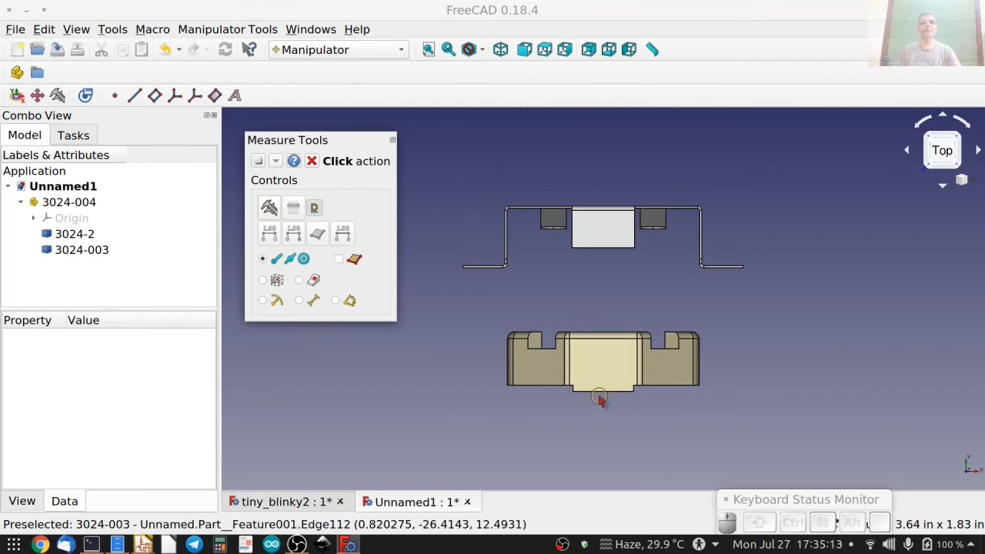
Measure the distance from the outer corner of the metal clip's mounting foot to the lower corner of the 3024-003 body's central tab.
left_click(335, 259)
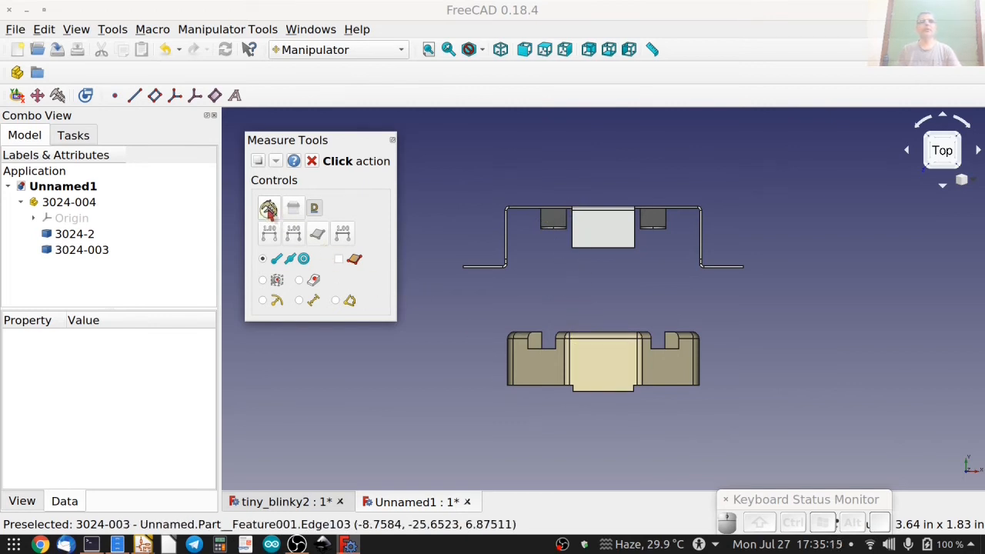
scroll(454, 275, "up", 3)
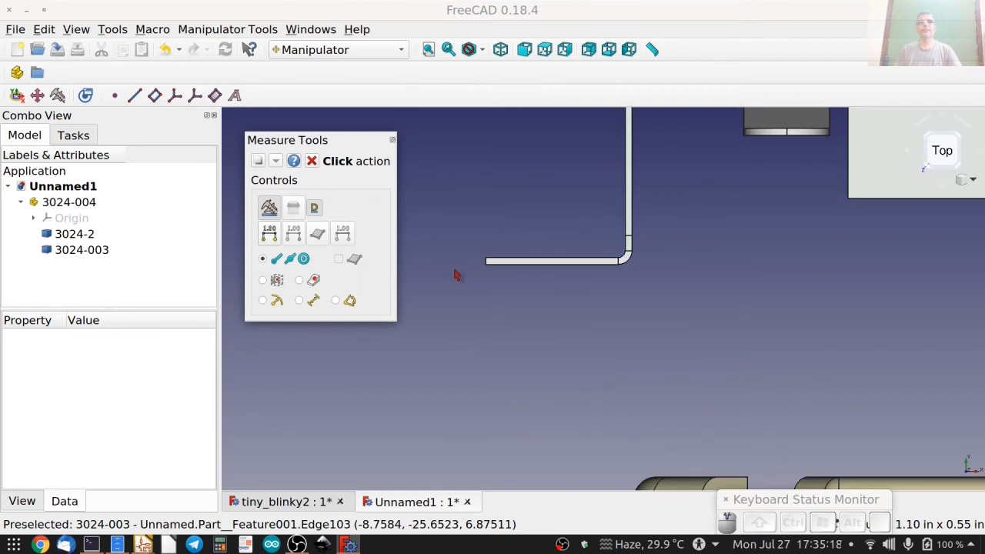
scroll(485, 269, "up", 2)
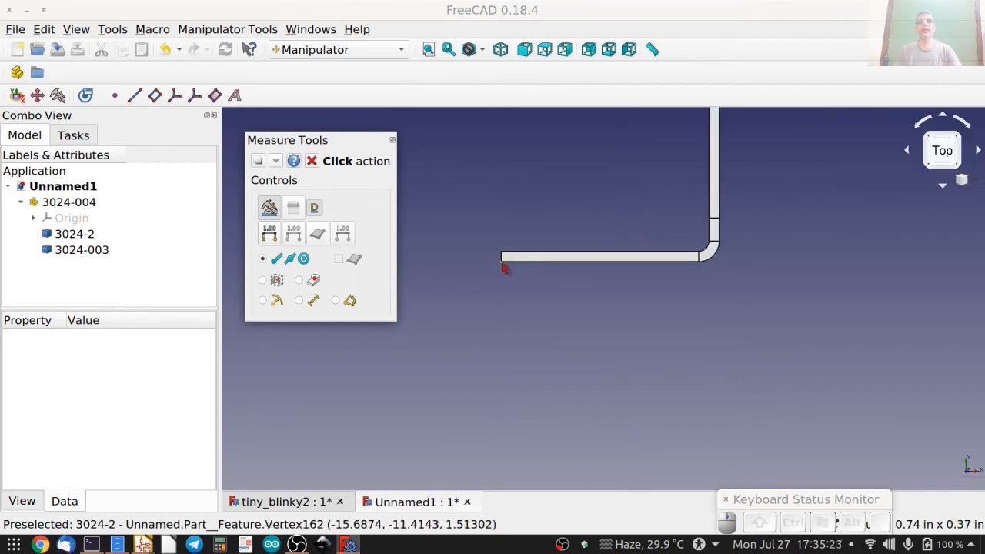
left_click(503, 266)
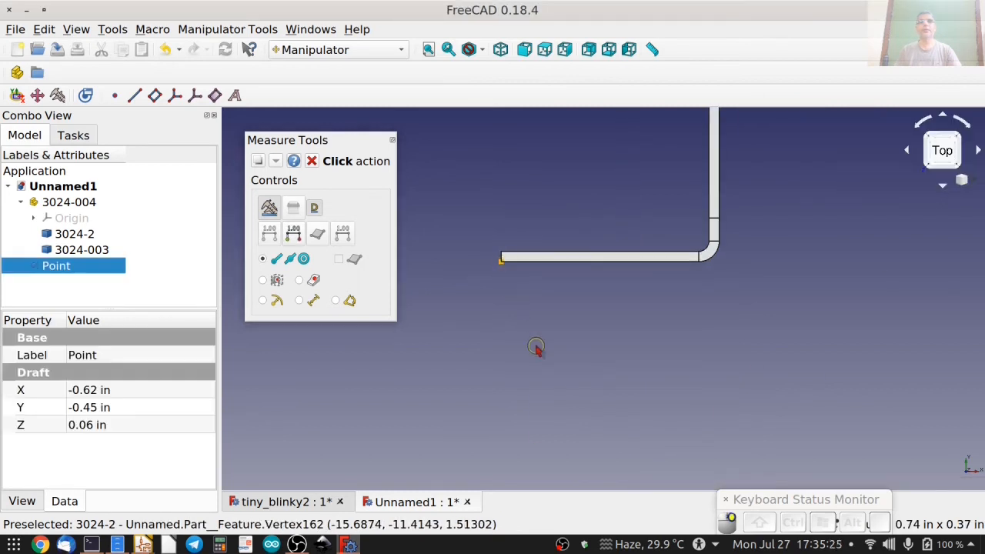
middle_click_drag(554, 400, 556, 216)
middle_click_drag(589, 380, 548, 169)
middle_click_drag(573, 408, 500, 253)
middle_click_drag(651, 383, 534, 354)
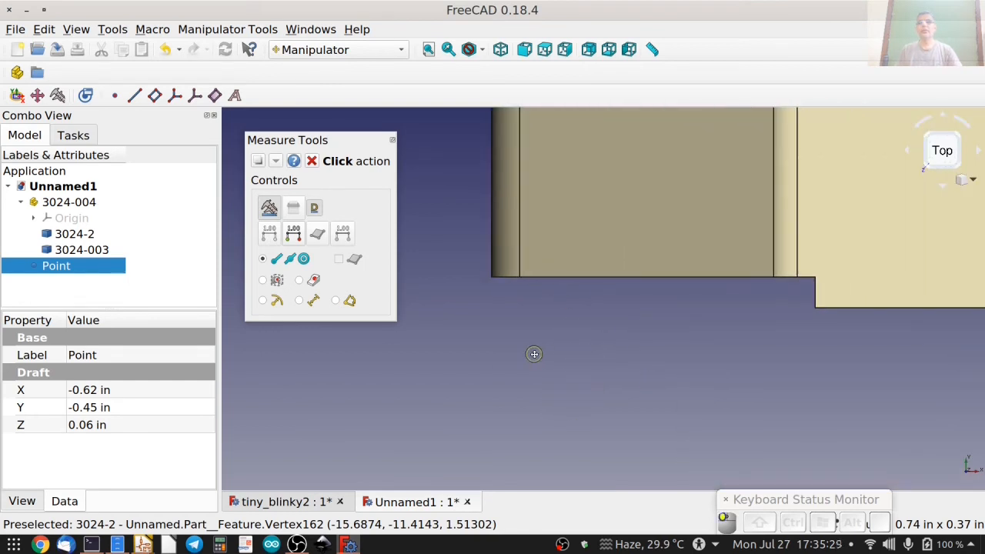
middle_click_drag(685, 341, 662, 331)
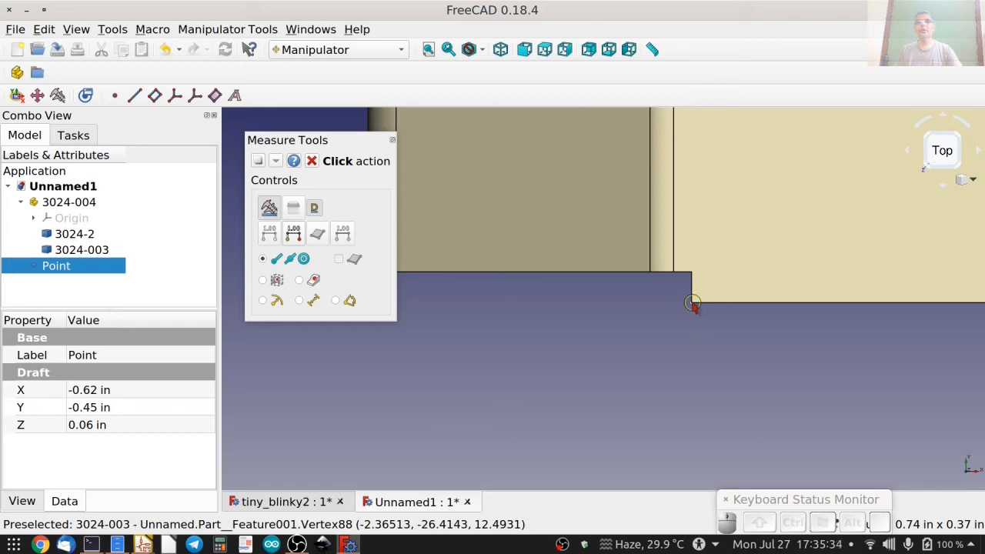
left_click(693, 304)
scroll(676, 331, "down", 4)
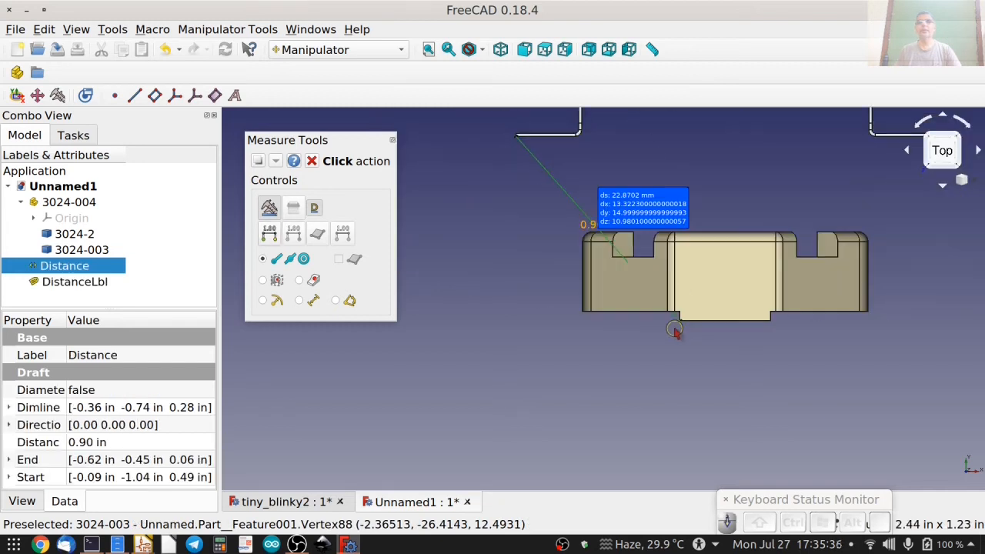
scroll(676, 323, "up", 5)
scroll(572, 322, "up", 3)
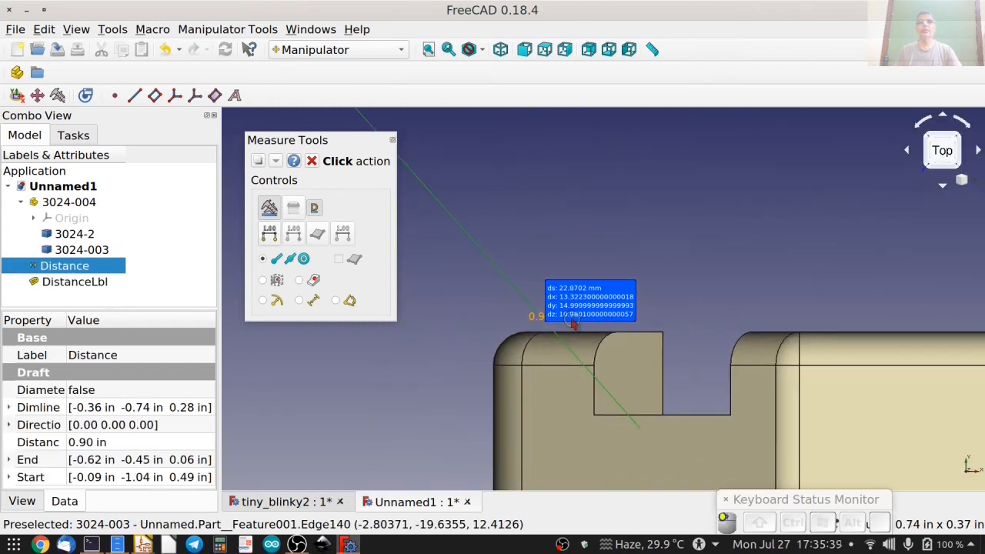
middle_click_drag(575, 332, 676, 316)
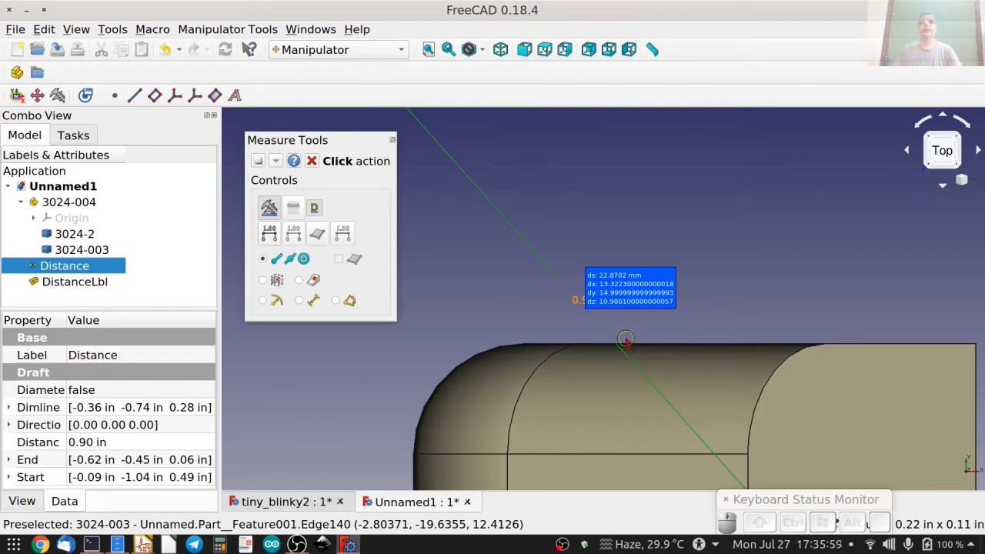
Close the measure tools and delete the distance measurement together with its label.
left_click(313, 161)
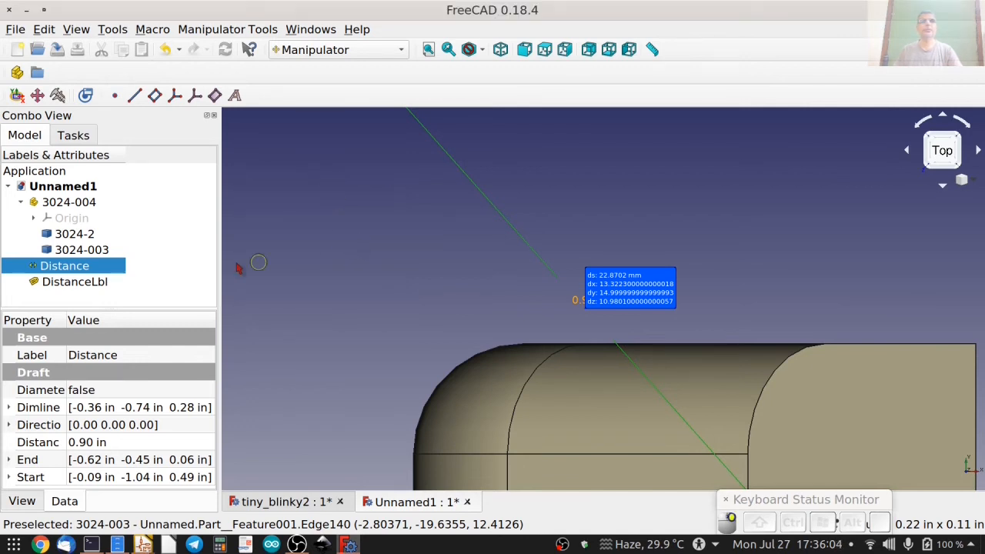
key("Delete")
left_click(83, 268)
key("Delete")
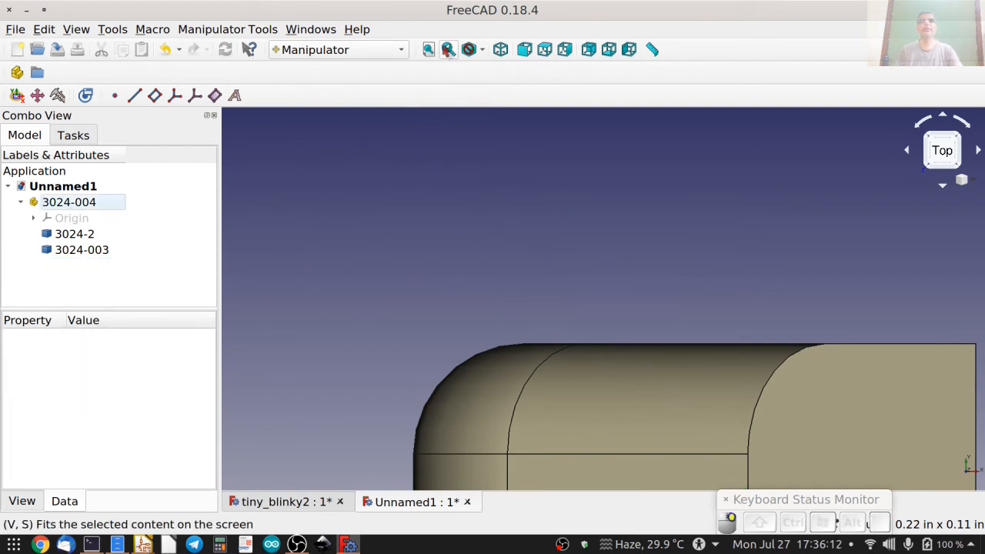
Fit the model in view and set the y position in the 3024-003 body's placement to 15 mm.
left_click(428, 49)
left_click(82, 250)
left_click(21, 203)
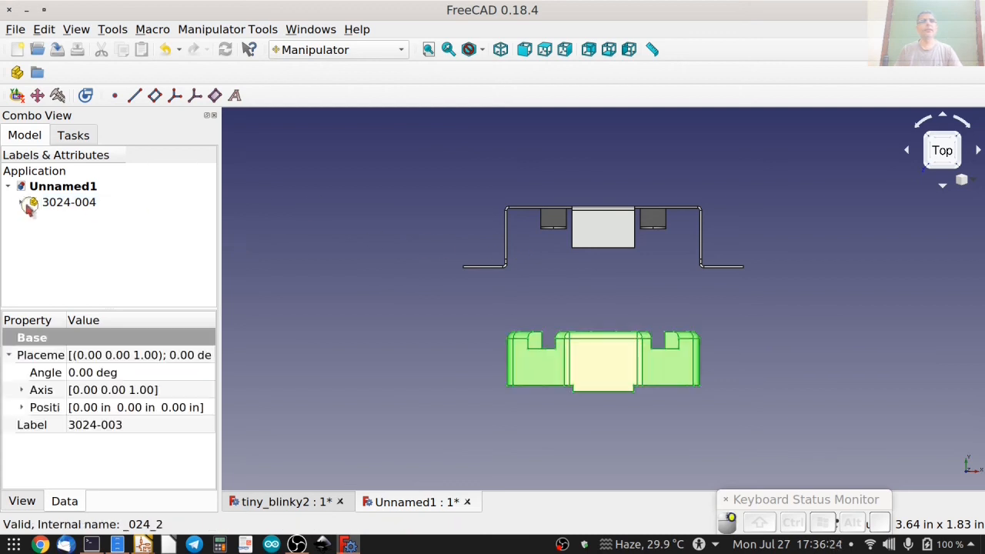
left_click(21, 200)
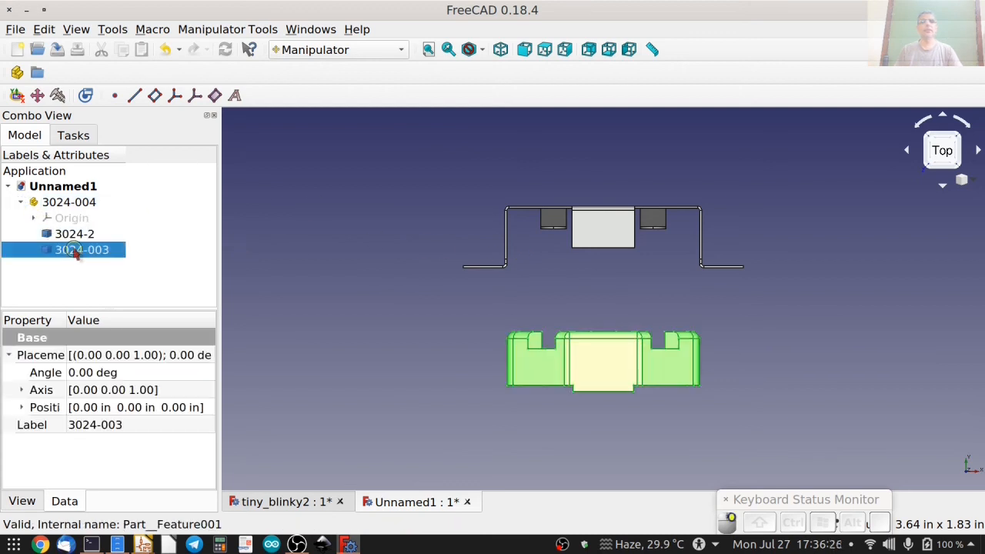
left_click(22, 408)
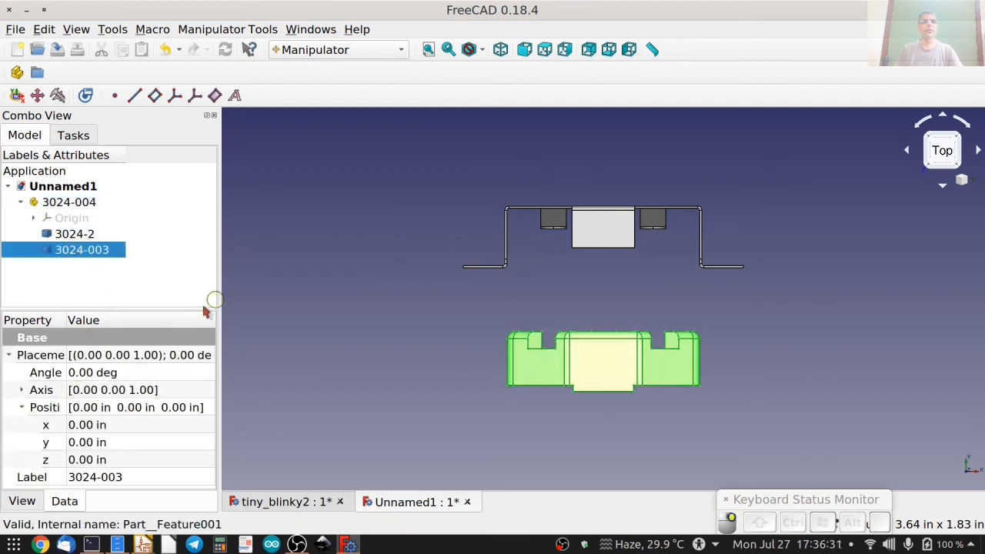
left_click_drag(192, 302, 191, 262)
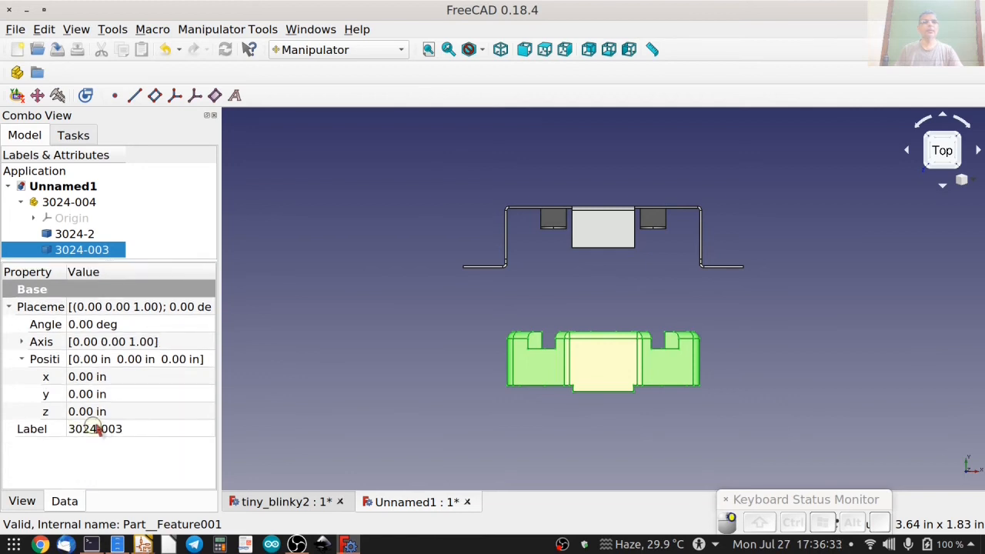
left_click(130, 394)
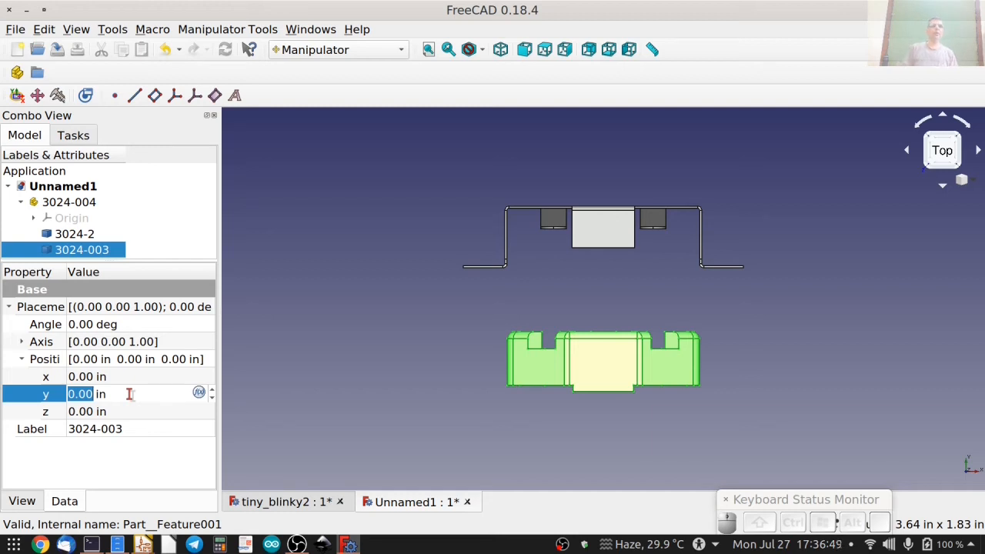
key("Delete")
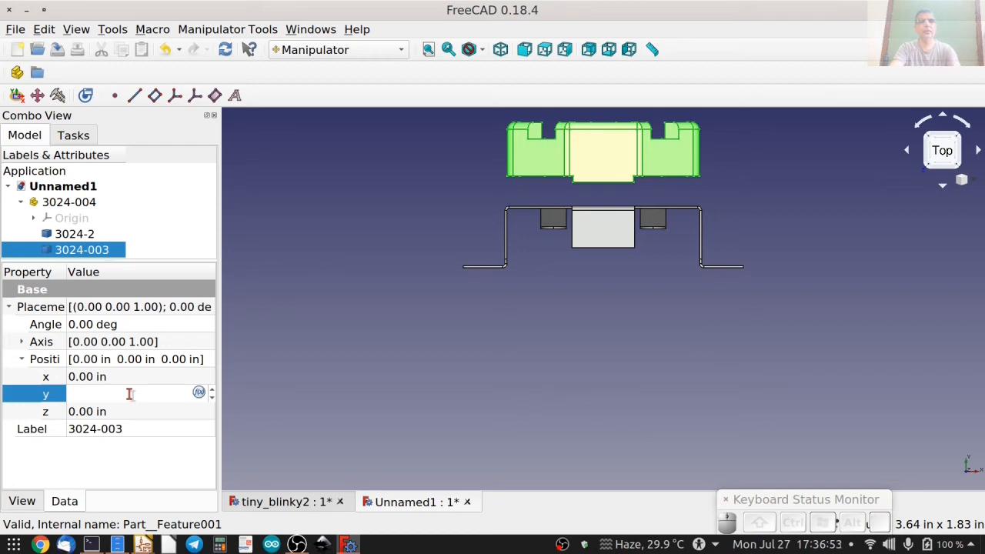
type("15mm")
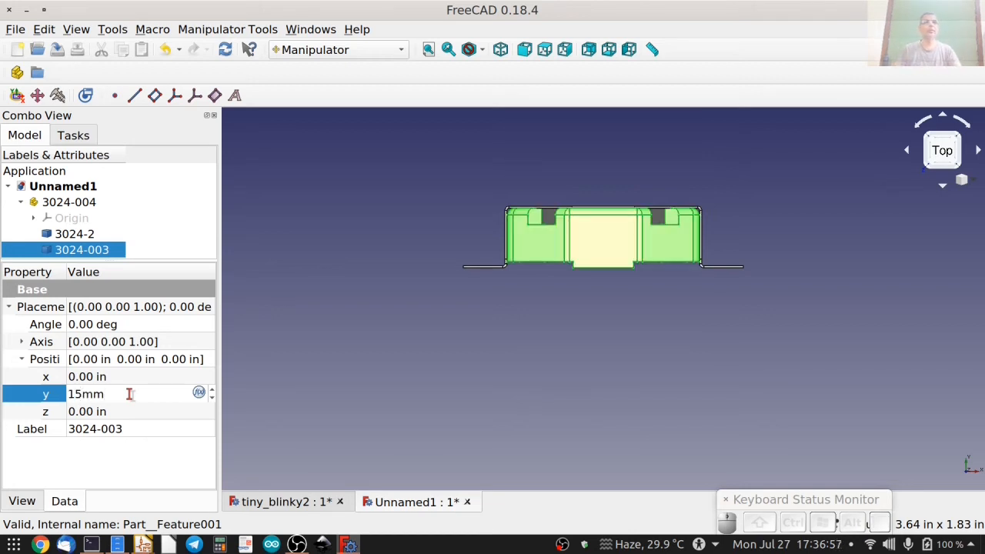
left_click(248, 255)
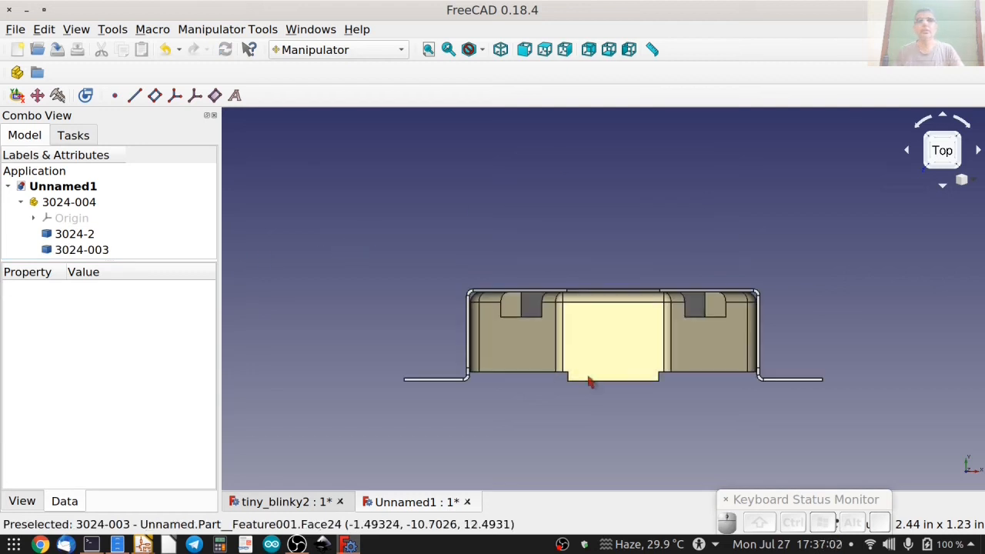
Show the axis cross and orbit the assembled holder to examine its orientation relative to the origin.
middle_click_drag(606, 260, 359, 282)
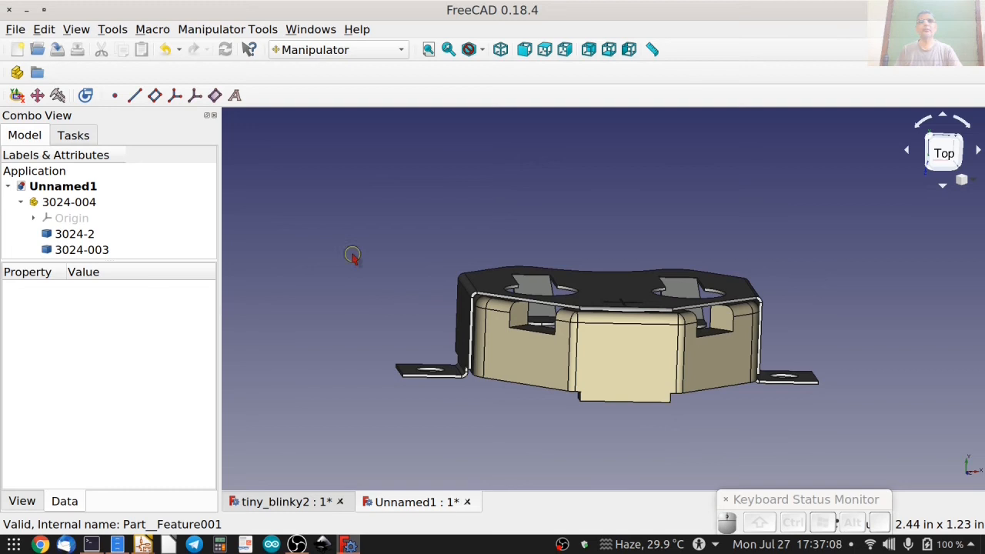
left_click(76, 30)
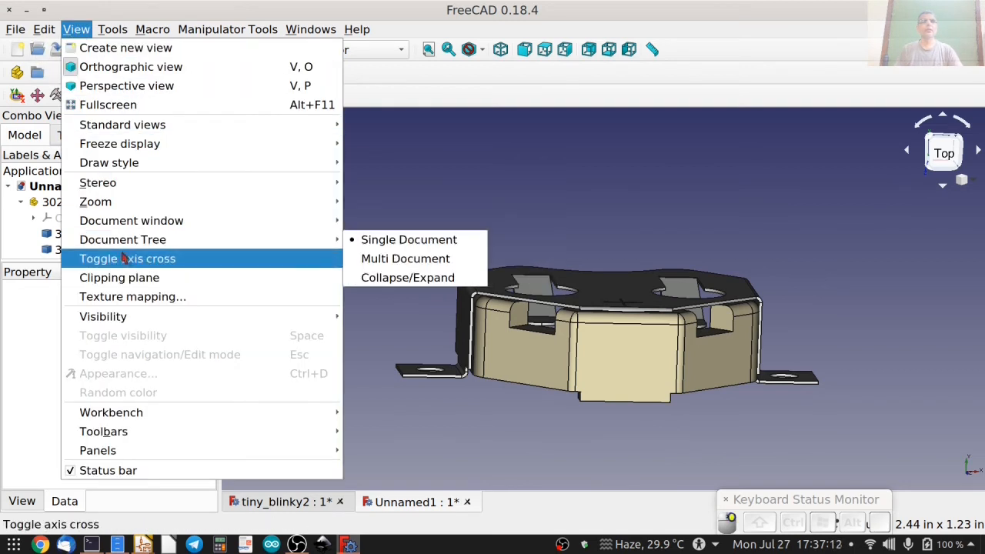
left_click(125, 259)
middle_click_drag(582, 233, 574, 284)
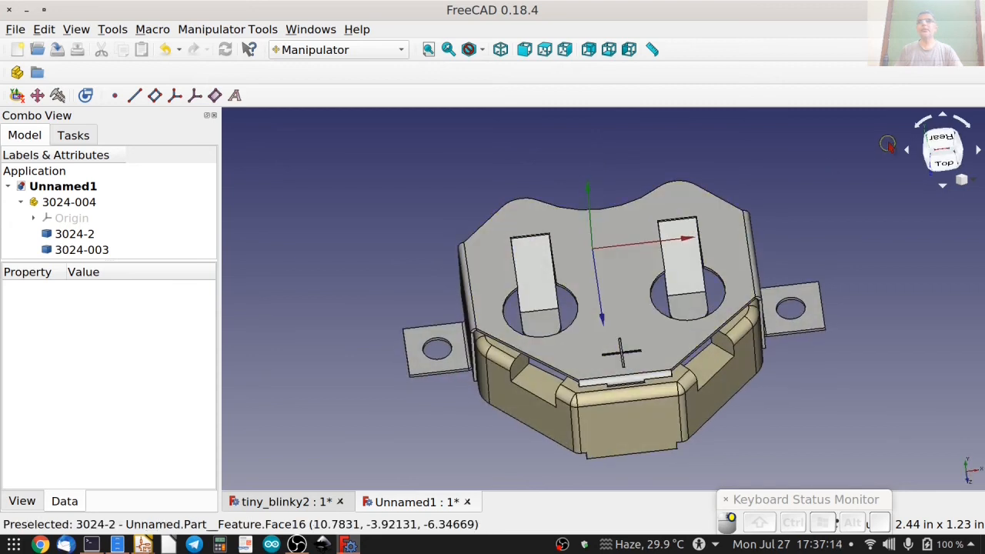
Create a new sketch on the XZ-plane with its direction reversed and a 0.00 in offset.
left_click(931, 145)
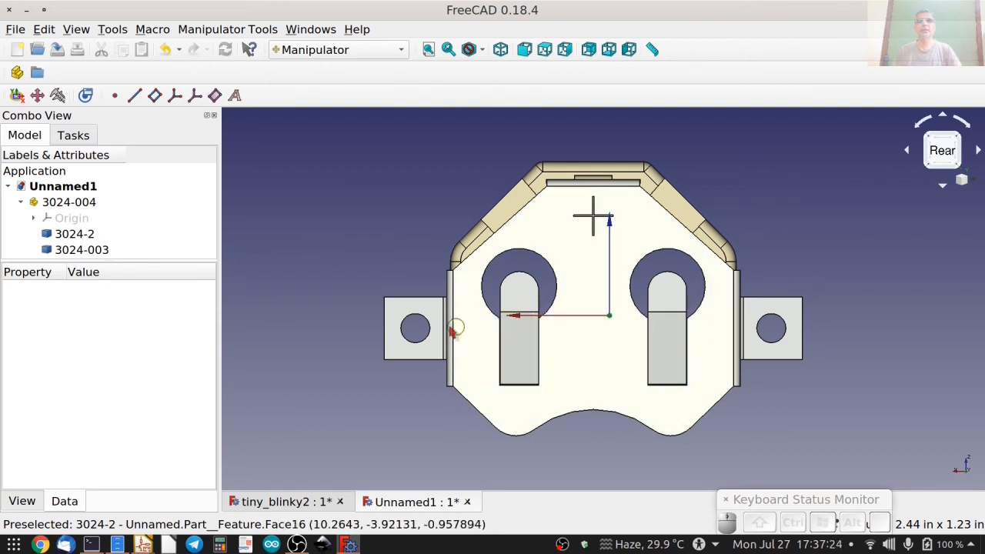
left_click_drag(644, 403, 676, 258)
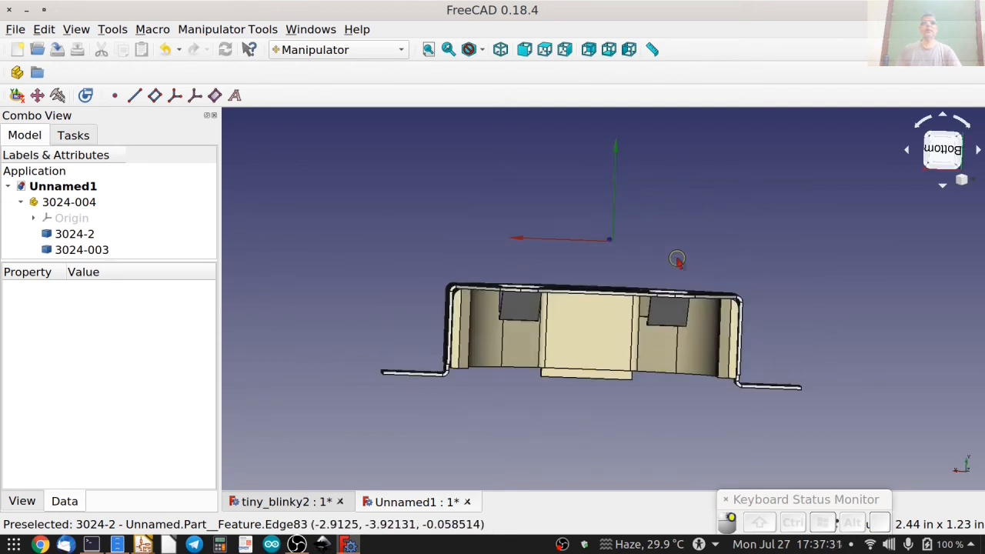
left_click_drag(330, 306, 329, 311)
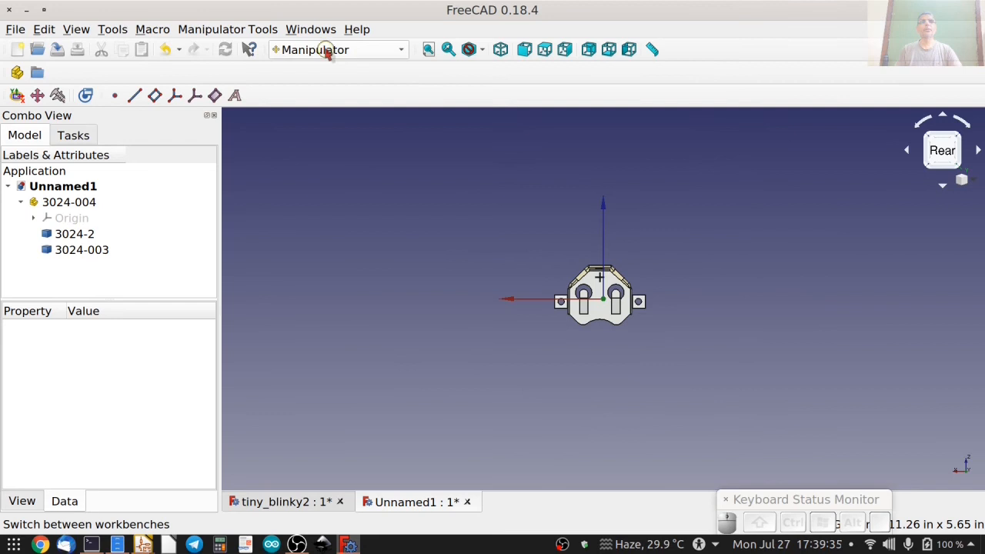
left_click(328, 51)
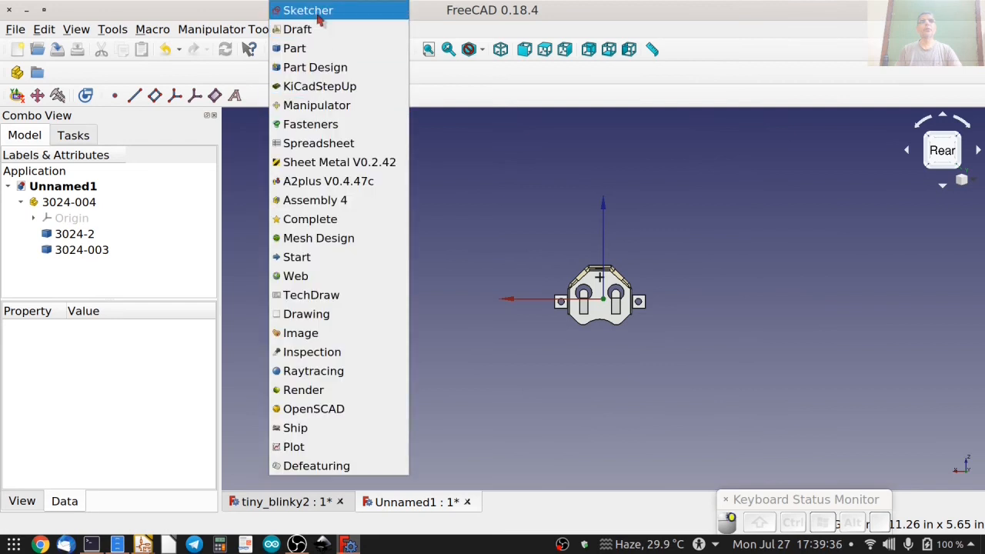
left_click(315, 11)
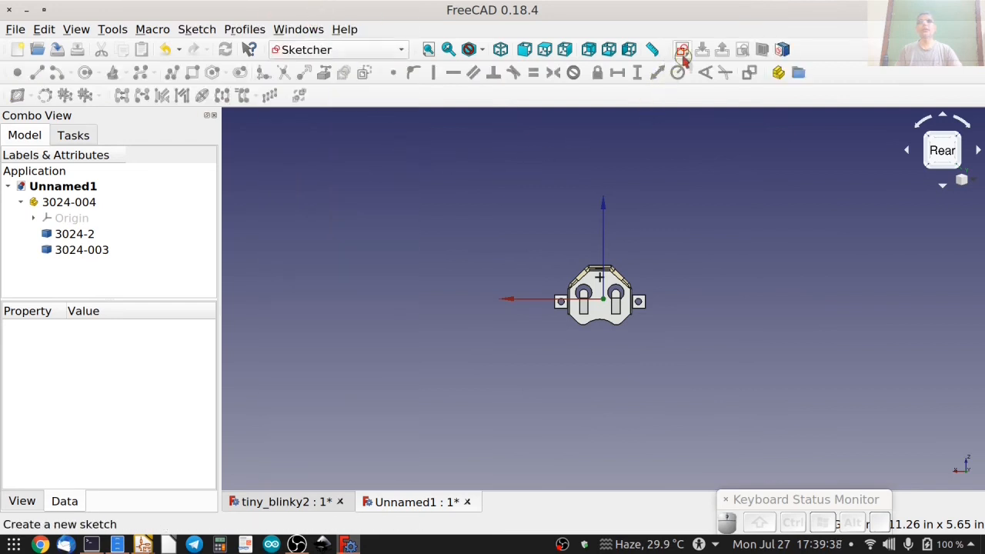
left_click(682, 49)
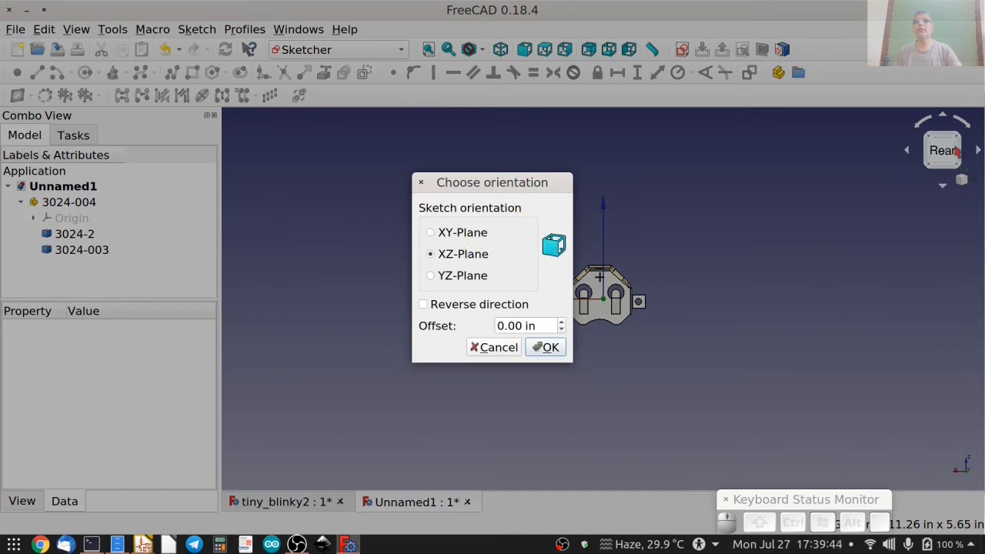
left_click(443, 307)
left_click(546, 348)
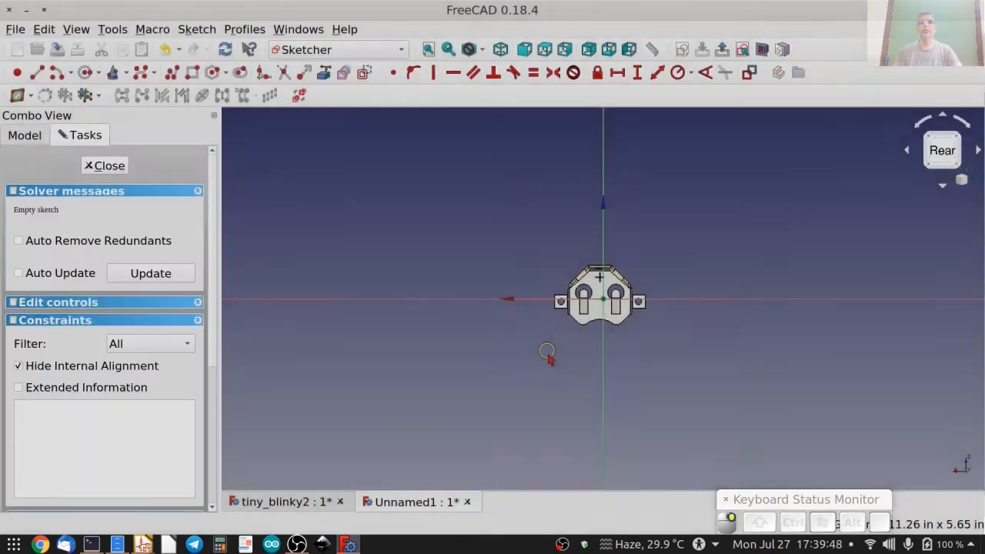
Draw a rectangle of about 3.9 by 4.2 mm with one corner on the sketch origin and make two adjacent sides equal.
scroll(612, 329, "up", 5)
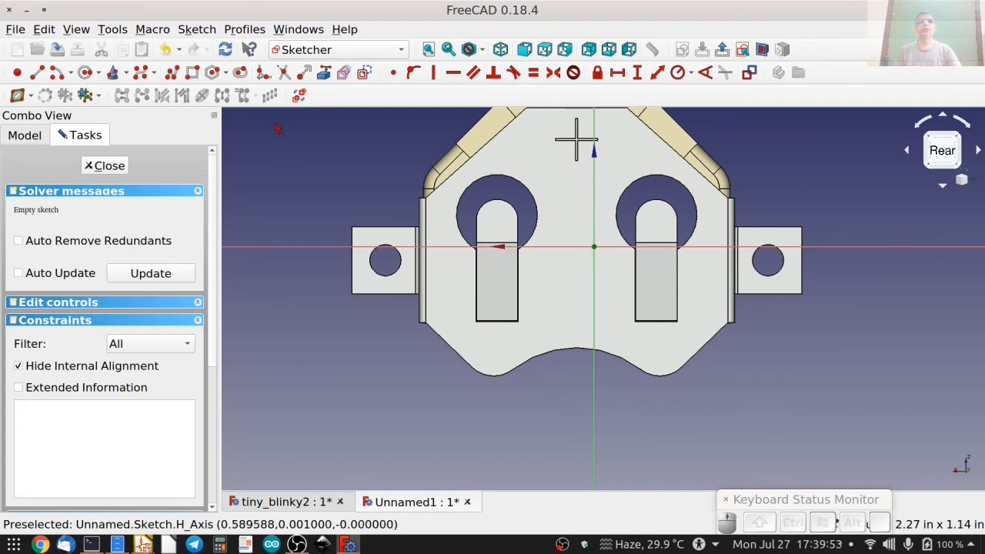
left_click(192, 72)
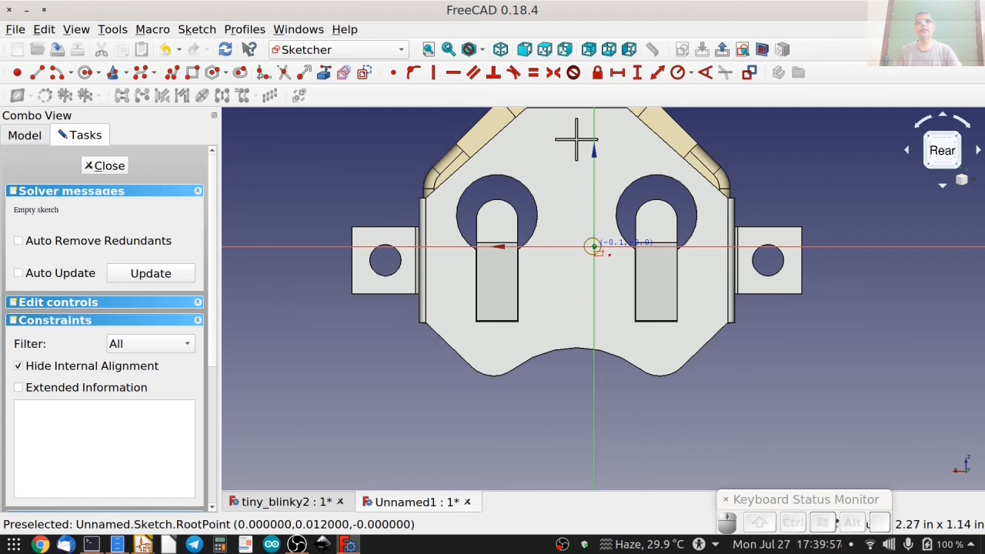
left_click(542, 303)
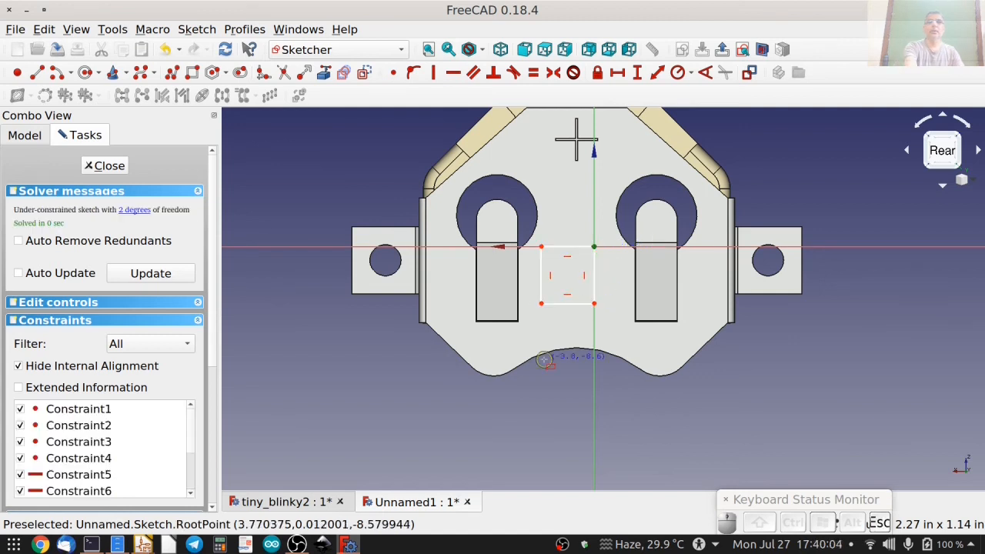
left_click(542, 282)
left_click(559, 303)
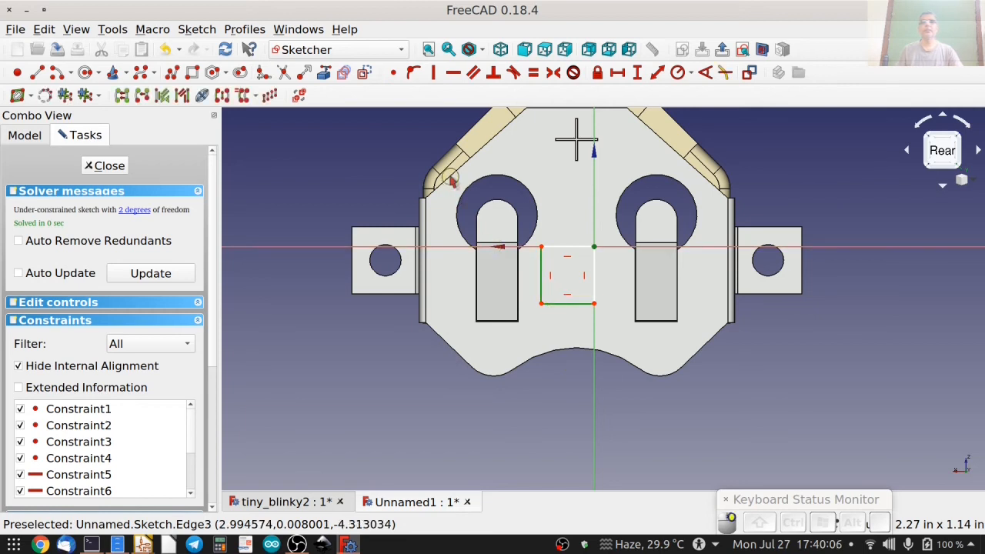
left_click(533, 72)
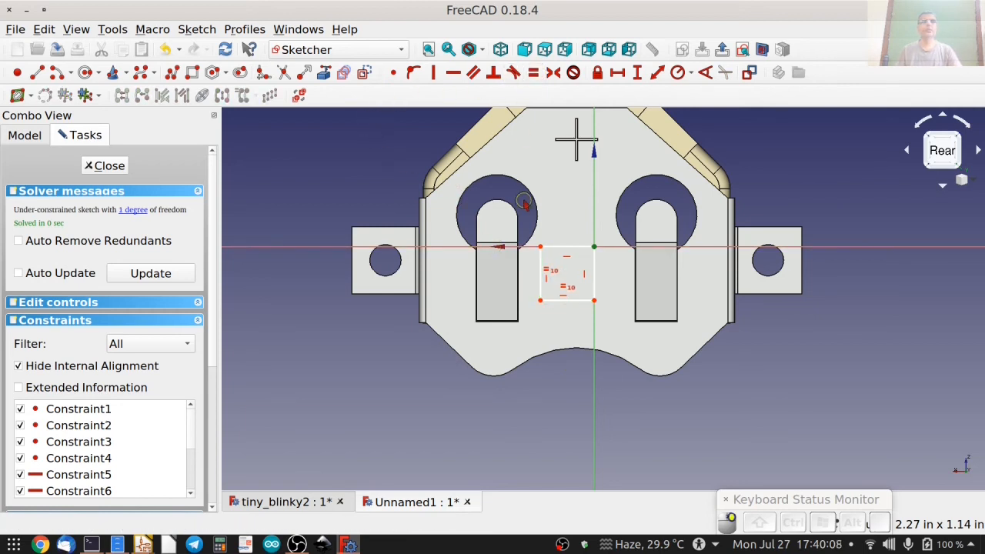
Constrain the horizontal length of the square's lower side to 0.16 in and close the sketch.
left_click(565, 301)
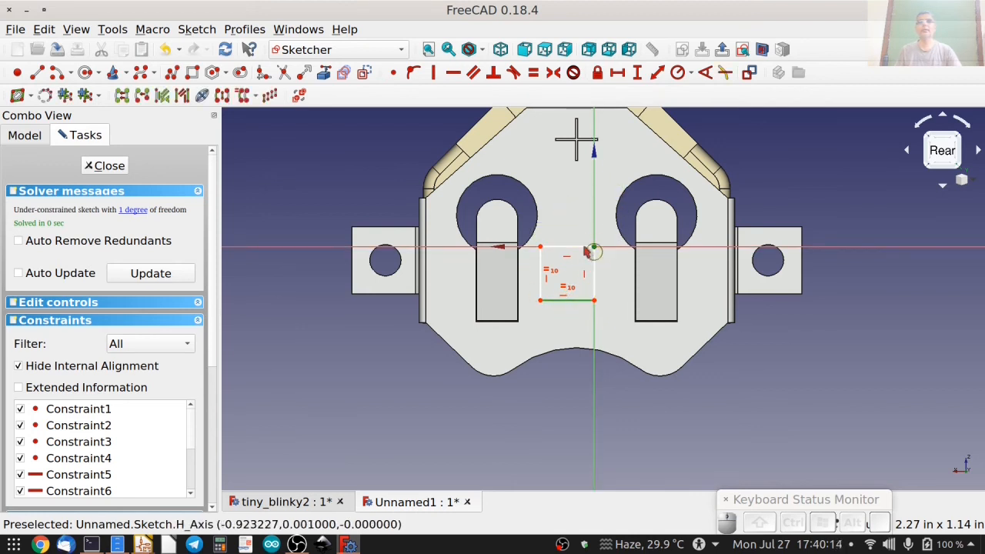
left_click(618, 74)
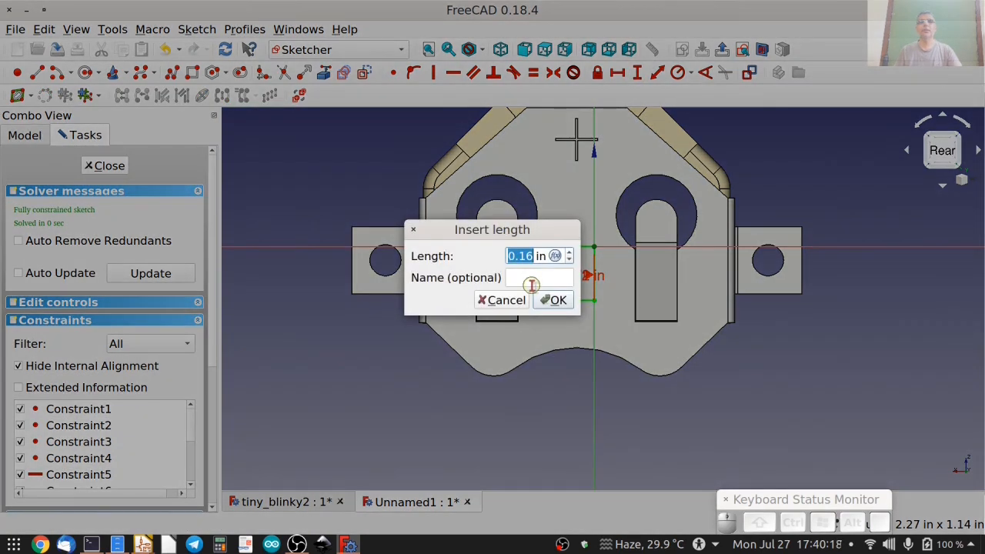
left_click(552, 300)
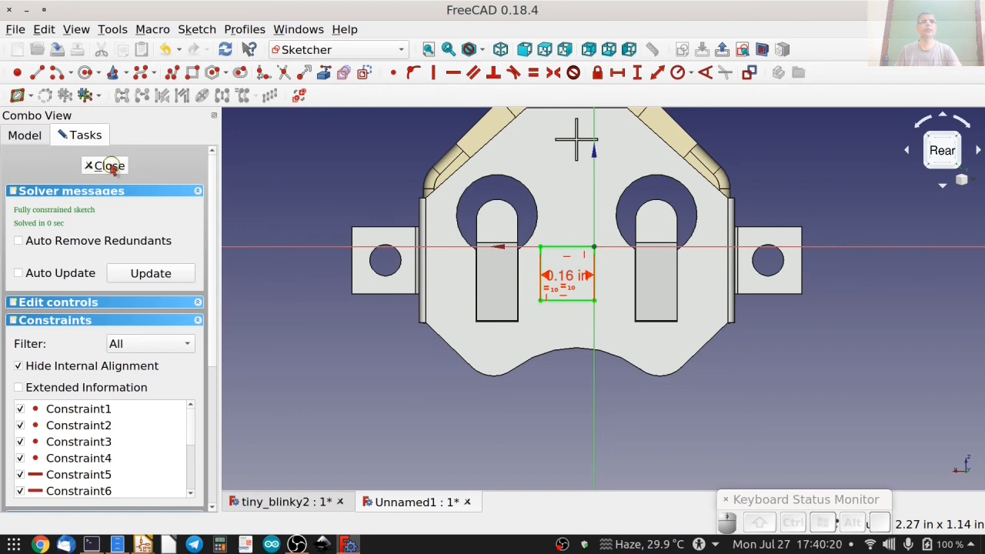
left_click(110, 165)
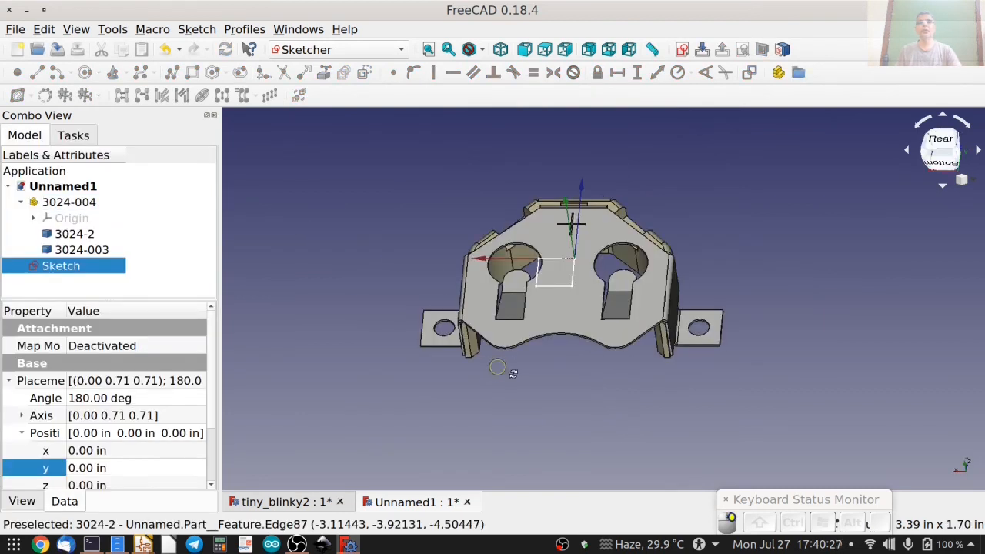
Fuse the 3024-2 clip and the 3024-003 body into one solid with the Part workbench's Union operation.
mouse_move(506, 373)
middle_mouse_down()
mouse_move(615, 406)
mouse_move(581, 398)
mouse_move(543, 334)
mouse_move(527, 335)
middle_mouse_up()
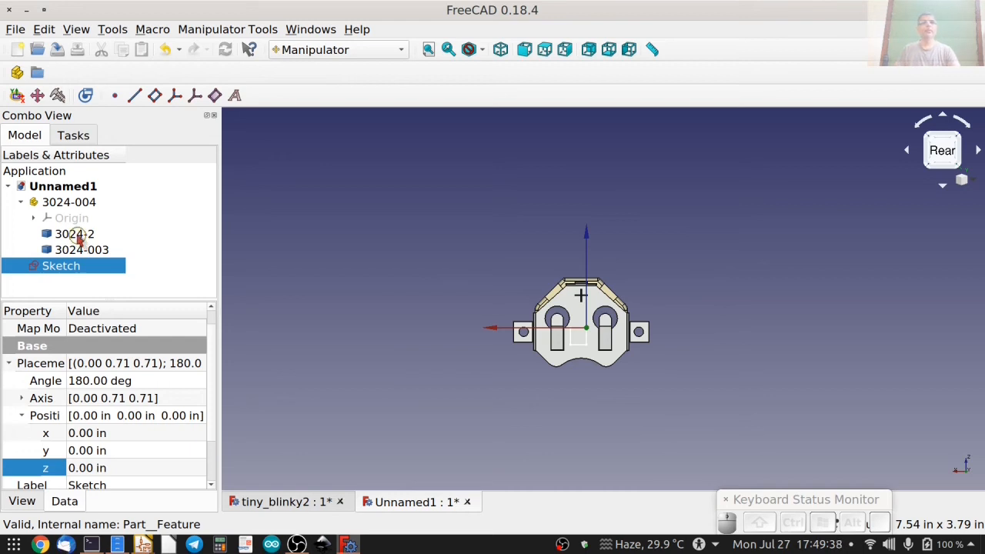
left_click(75, 234)
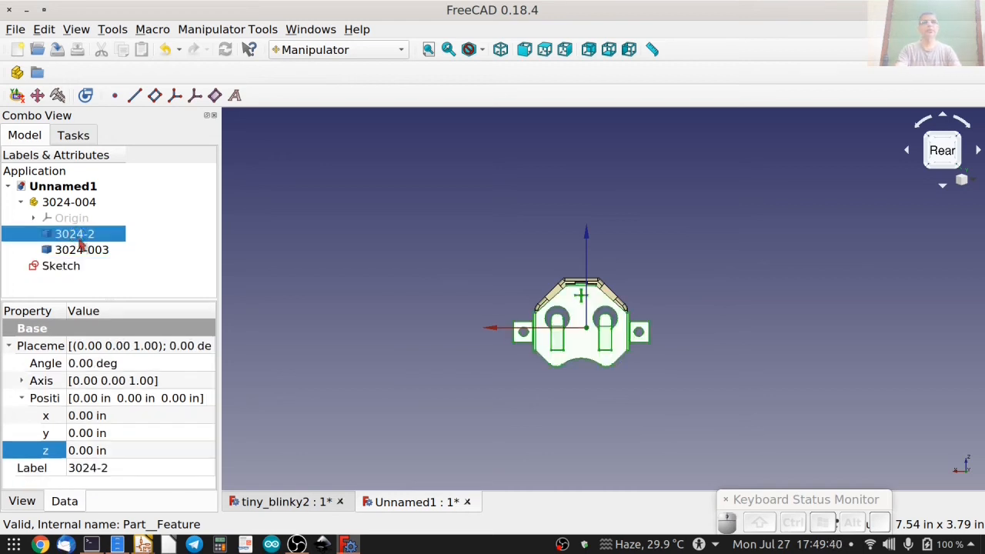
left_click(88, 252, "shift")
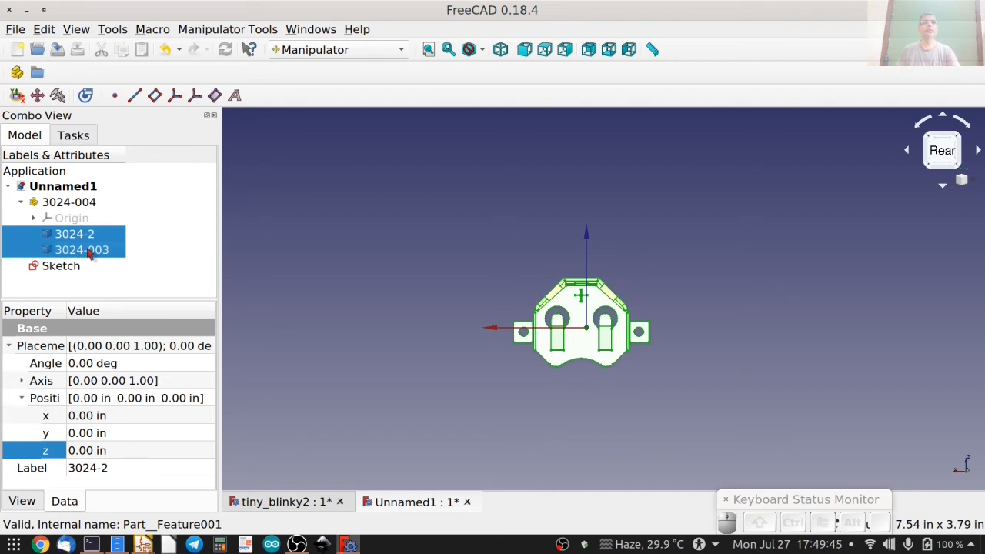
left_click(330, 51)
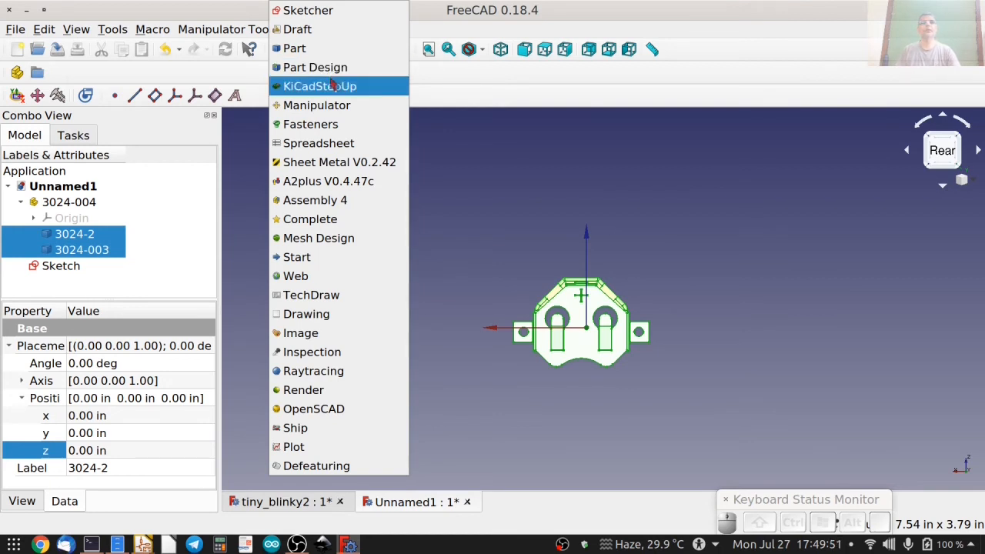
left_click(308, 49)
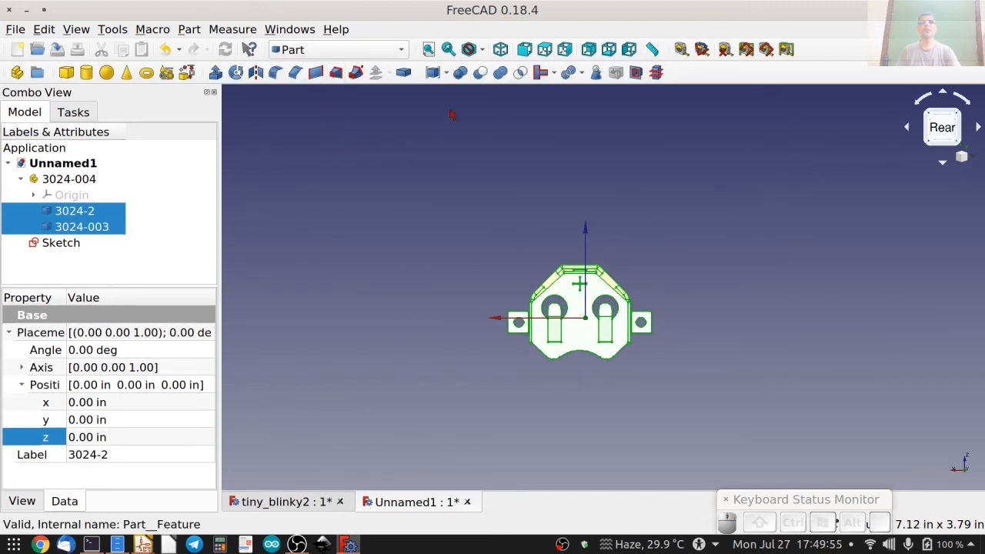
left_click(500, 77)
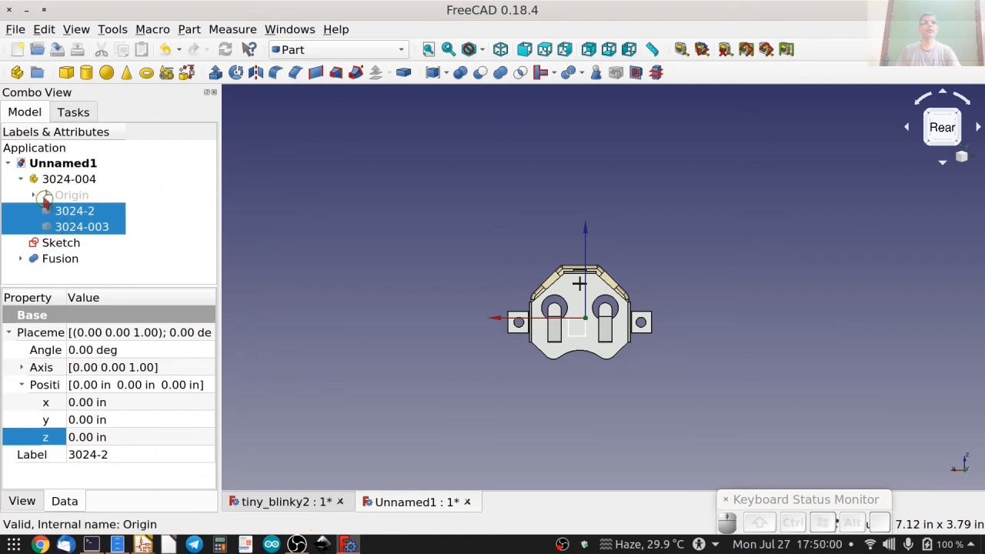
Collapse the 3024-004 group and toggle the fused holder's visibility off and on to check it.
left_click(20, 178)
left_click(62, 211)
key("space")
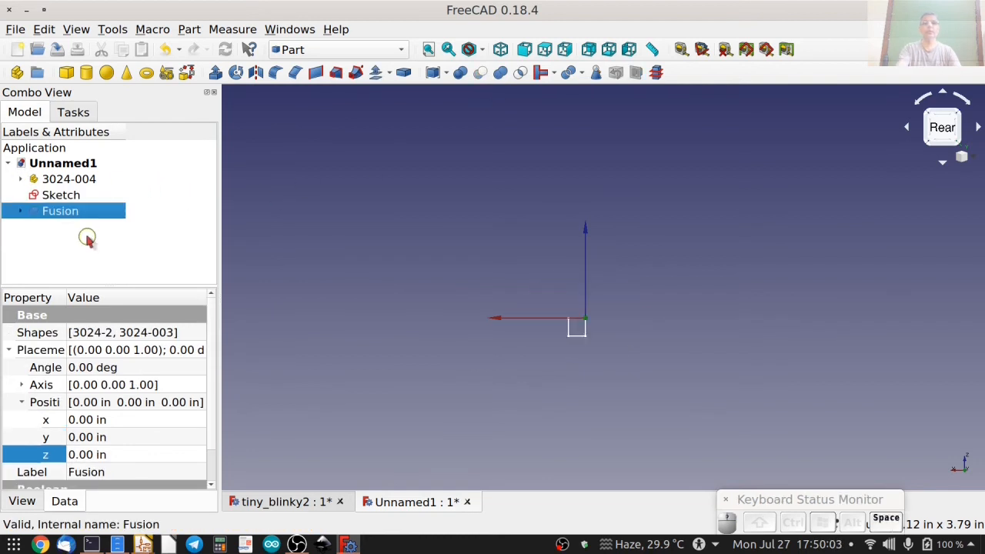
key("space")
Rotate the fused holder with Transform so it lies flat on the XY plane, with the clip plate facing up and the mounting feet down.
middle_click_drag(458, 260, 532, 213)
left_click(532, 213)
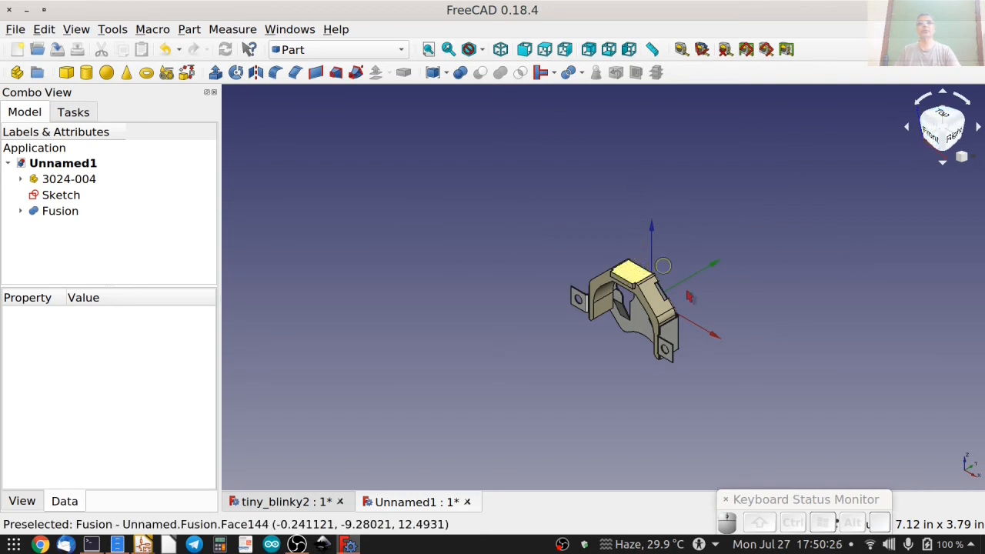
right_click(73, 214)
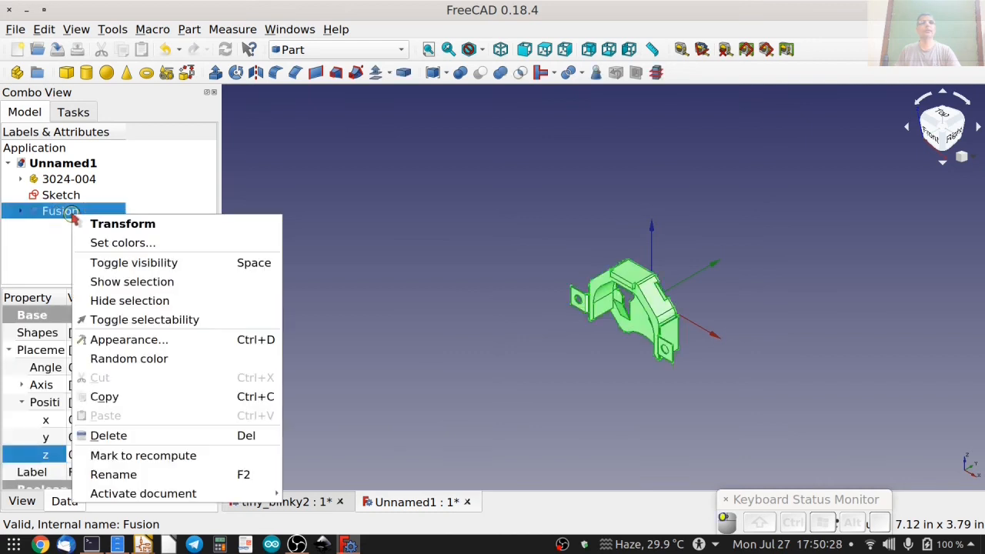
left_click(116, 224)
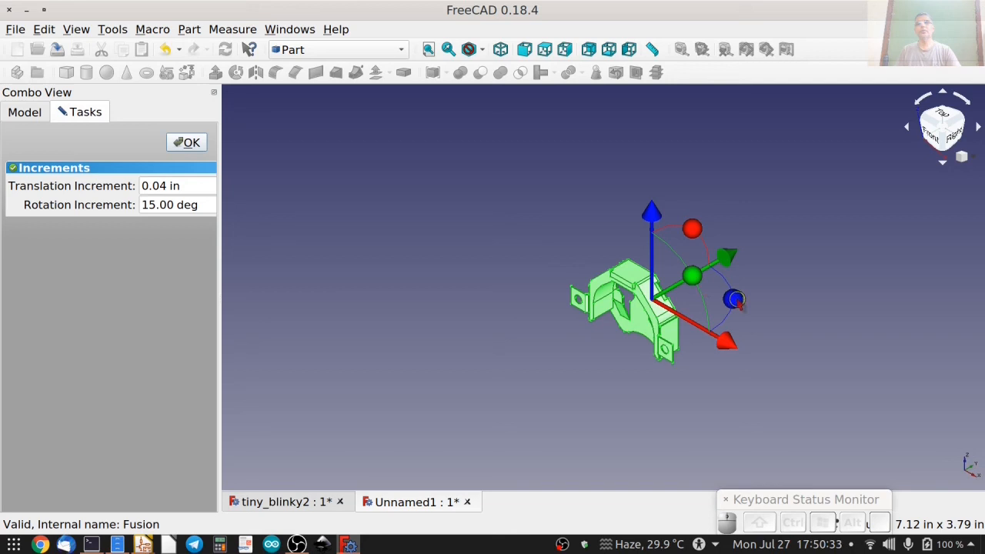
left_click_drag(735, 300, 689, 239)
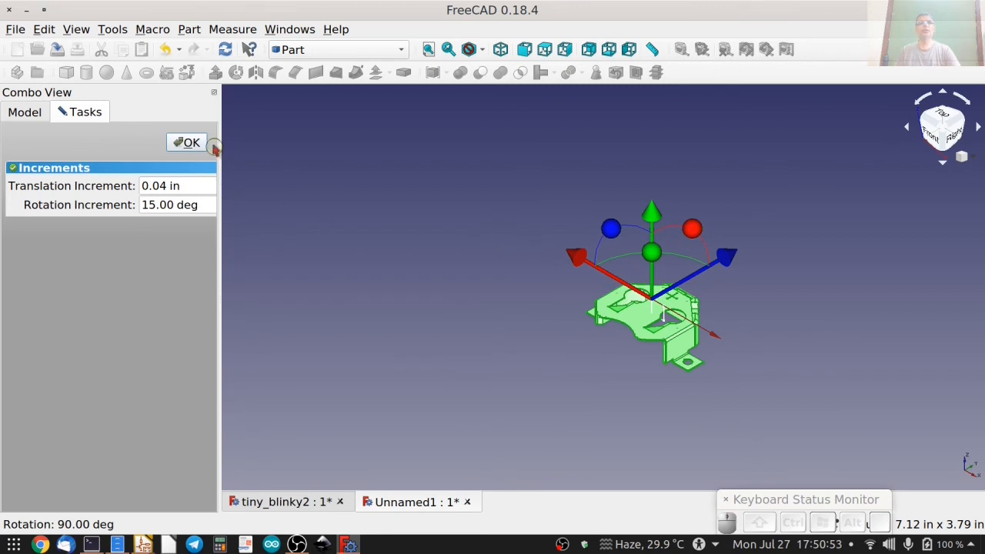
left_click(189, 143)
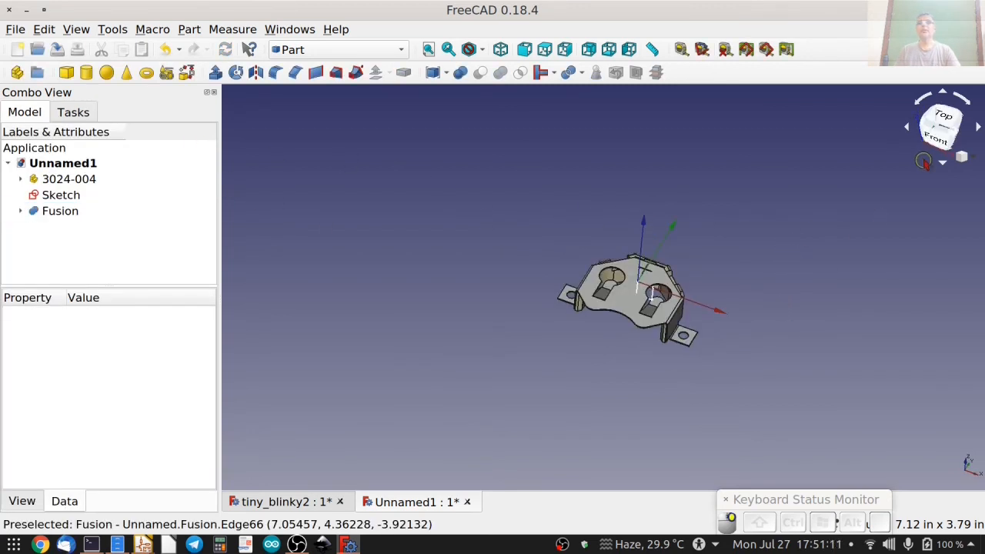
Check the rotated holder from the top and display the model in the Wireframe draw style.
left_click(942, 117)
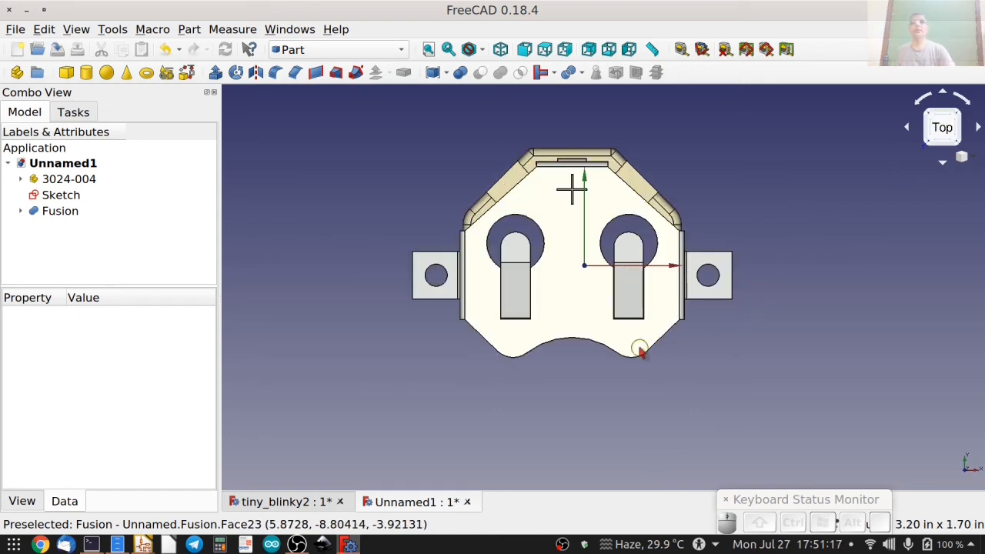
middle_click_drag(585, 266, 442, 393)
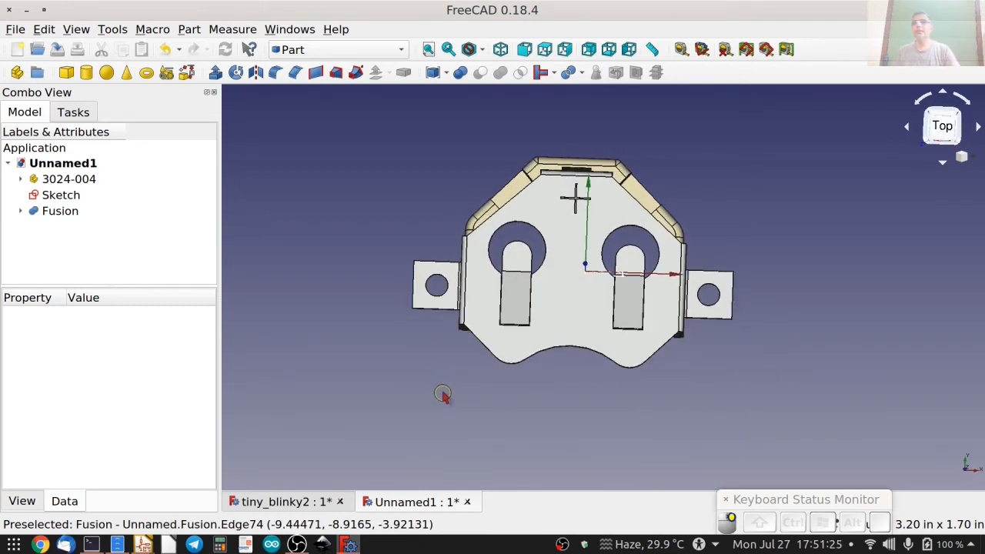
left_click(937, 128)
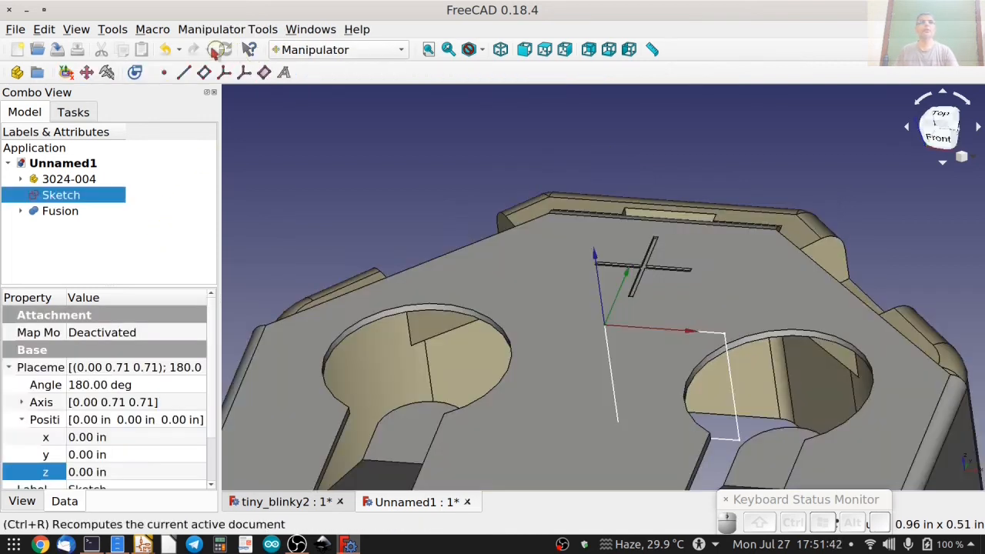
left_click(480, 49)
left_click(504, 126)
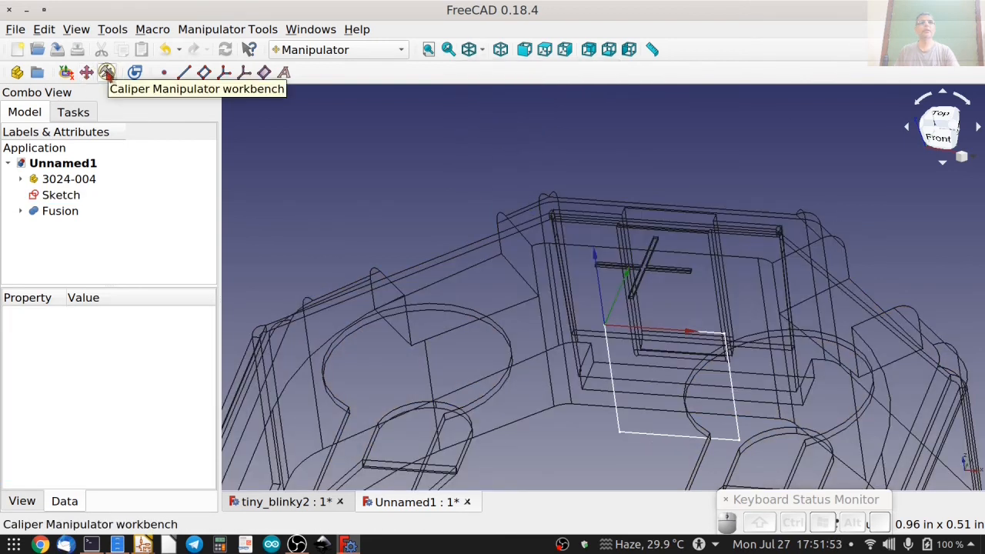
Measure the distance from the square sketch's corner at the origin to the lower rim centre of the mounting hole on the positive X side.
left_click(107, 72)
left_click(270, 206)
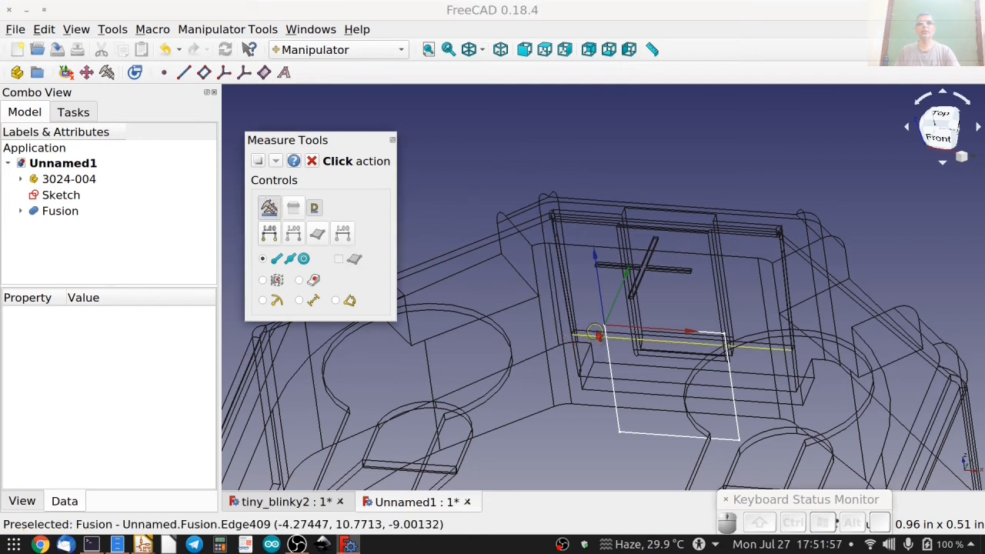
left_click(605, 325)
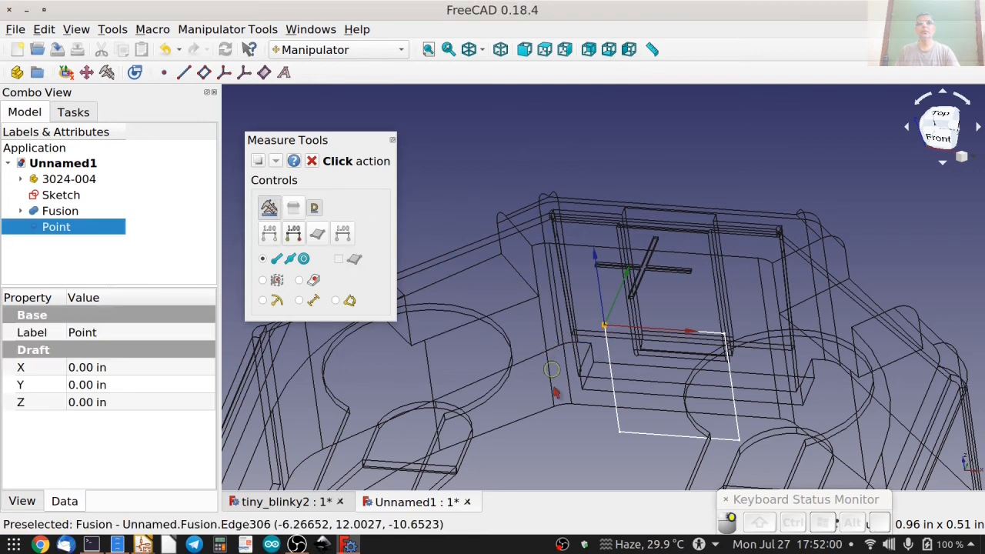
middle_click_drag(553, 384, 509, 261)
middle_click_drag(564, 340, 513, 233)
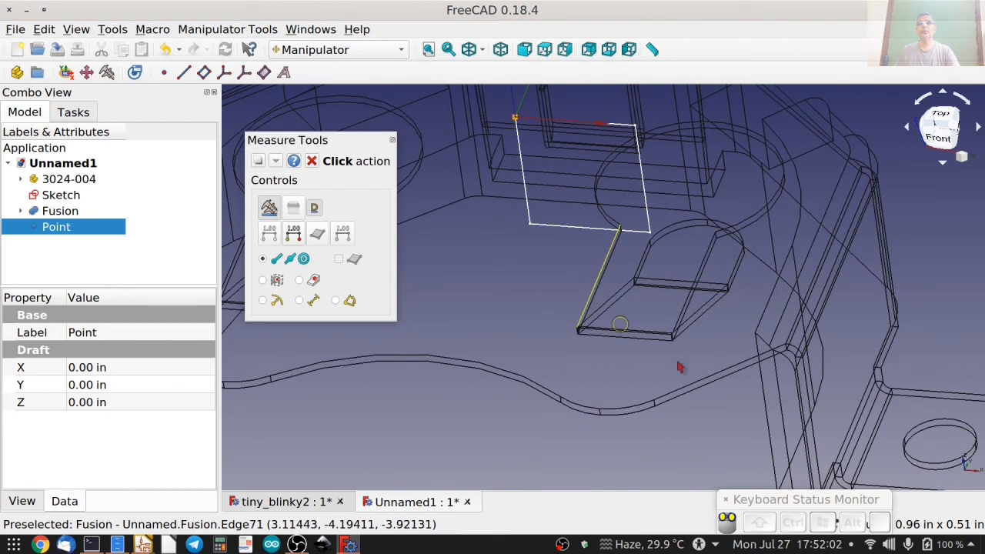
left_click(928, 462)
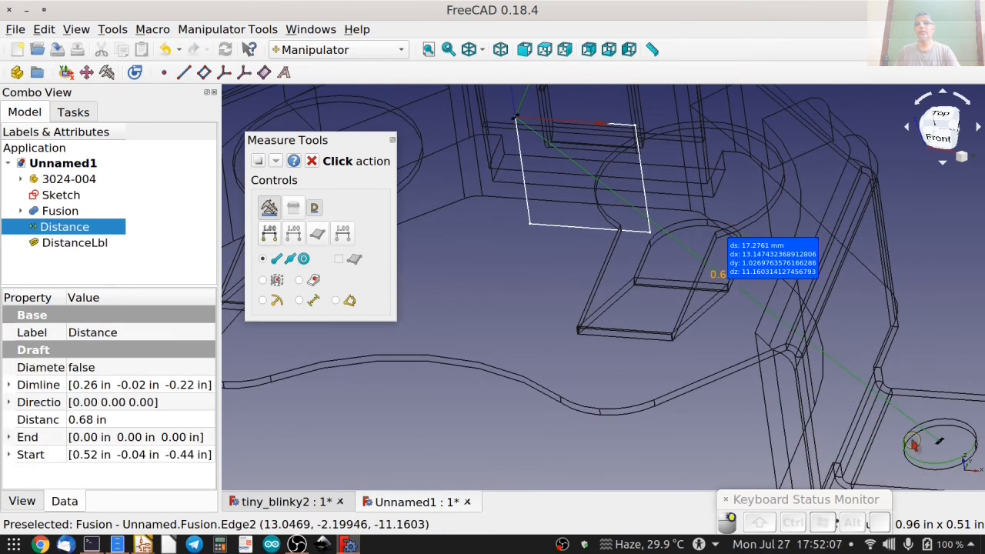
Stop measuring, view the holder from the top and set the fused holder's Y position to 1.027 mm.
key("2")
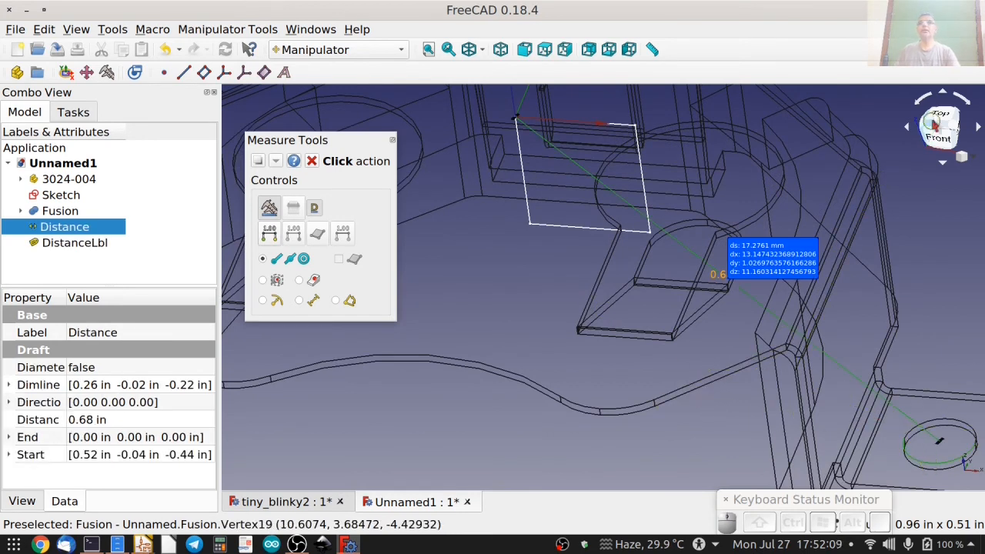
middle_click_drag(778, 257, 679, 418)
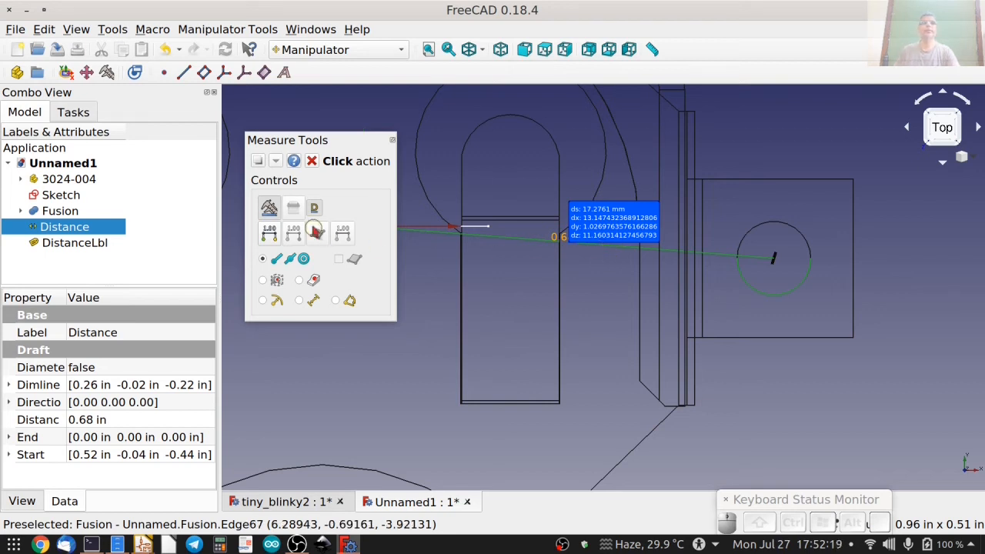
left_click(312, 161)
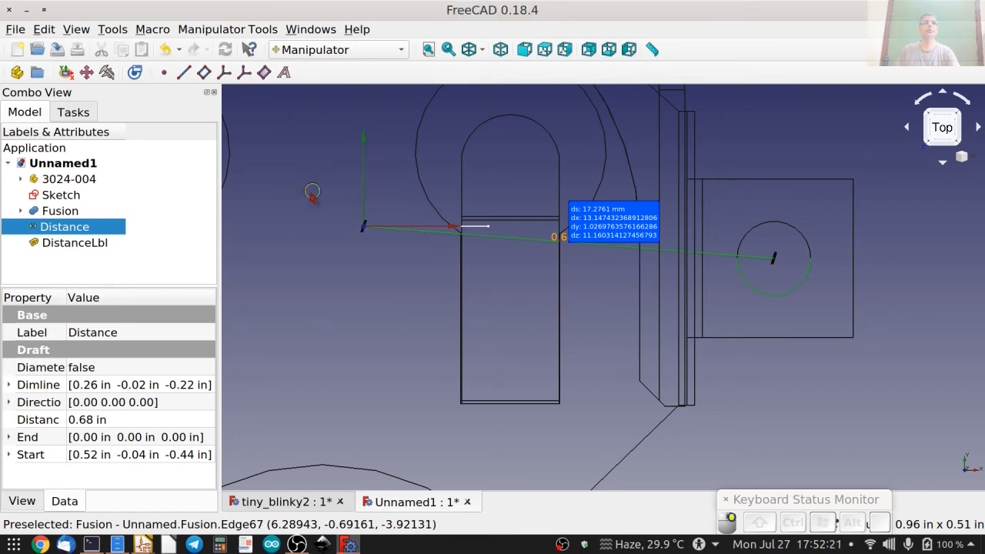
left_click(60, 211)
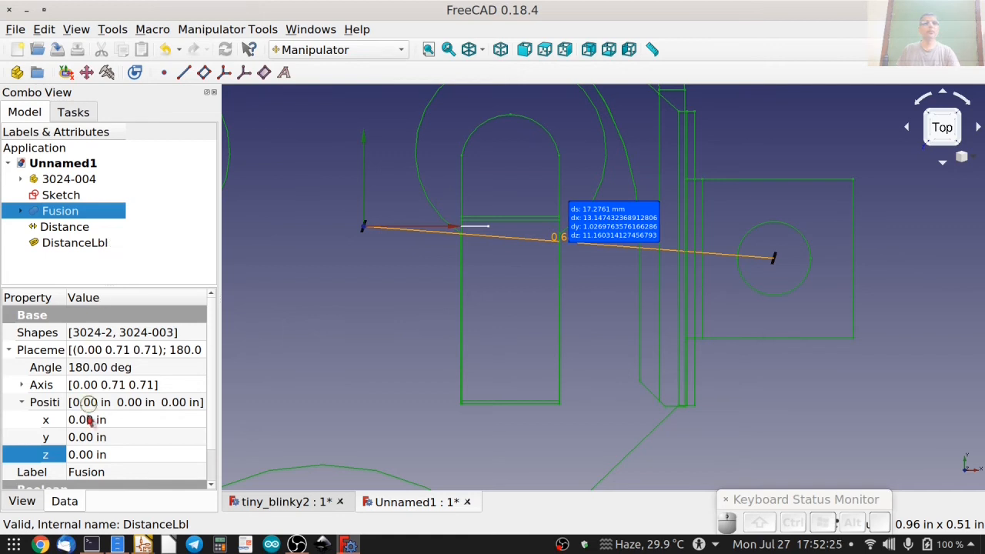
left_click(127, 439)
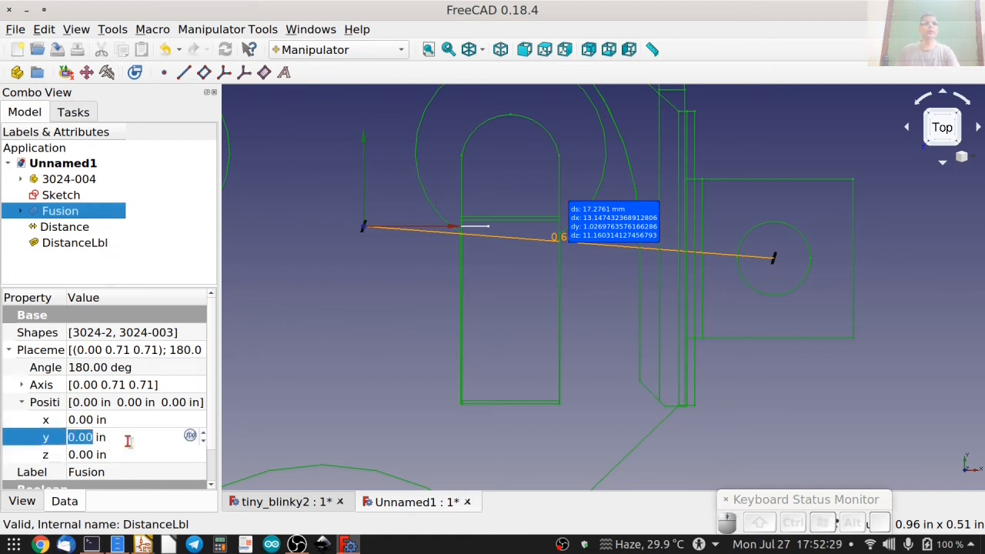
type("1.02")
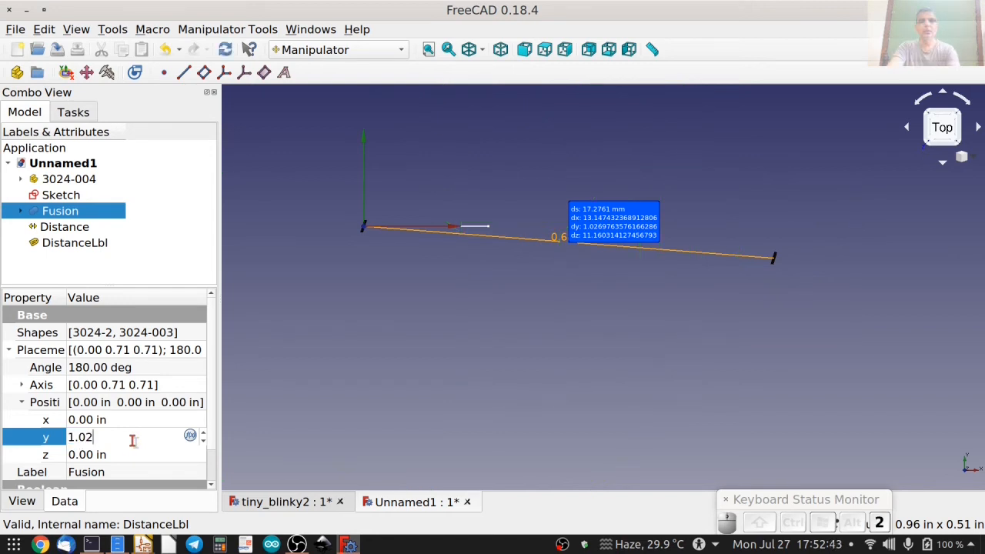
type("7mm")
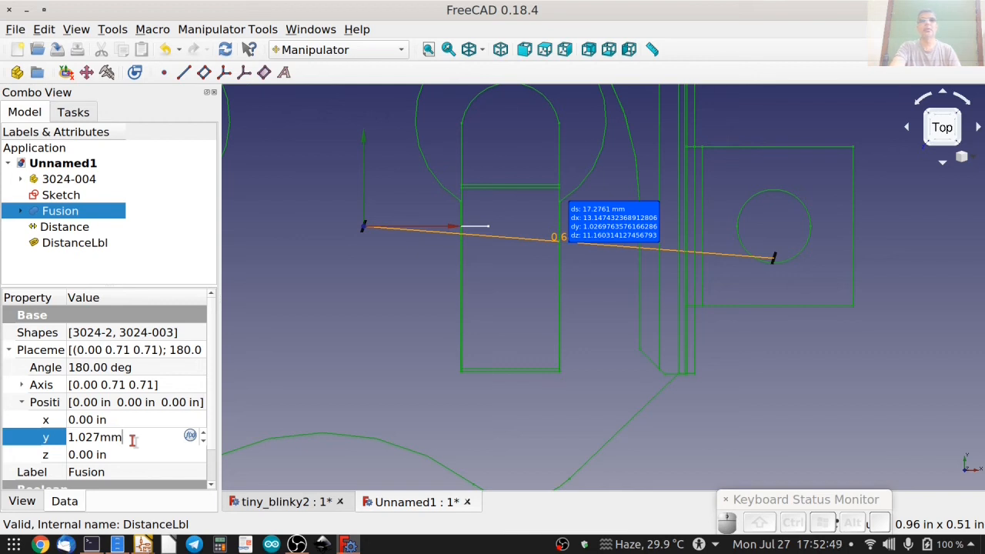
key("Return")
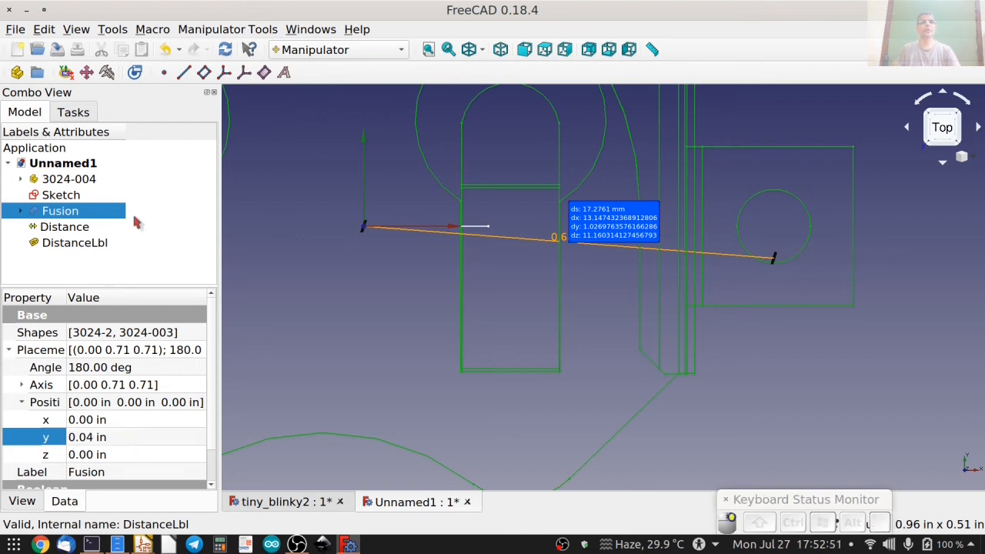
Delete the distance measurement between the origin and the mounting hole, together with its label.
left_click(68, 233)
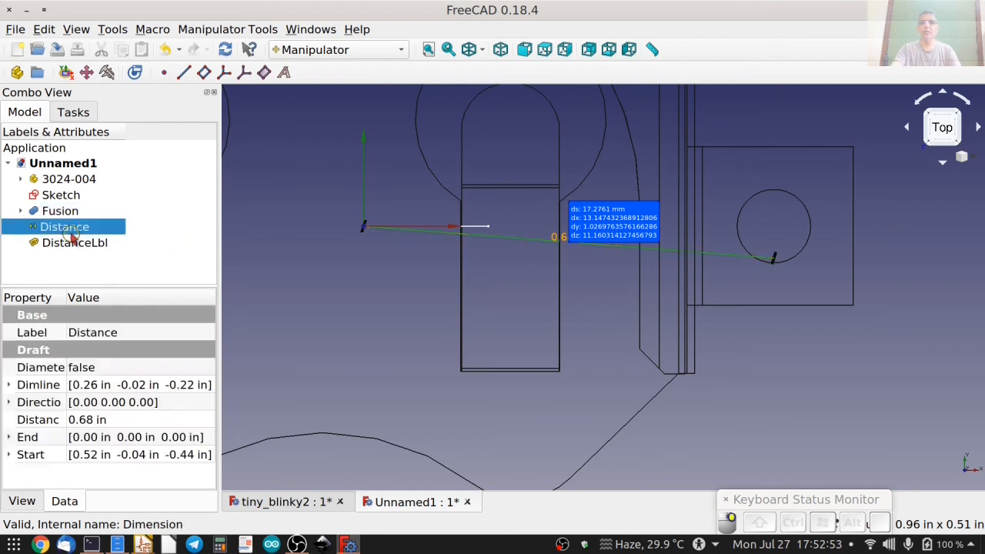
left_click(74, 245, "shift")
key("Delete")
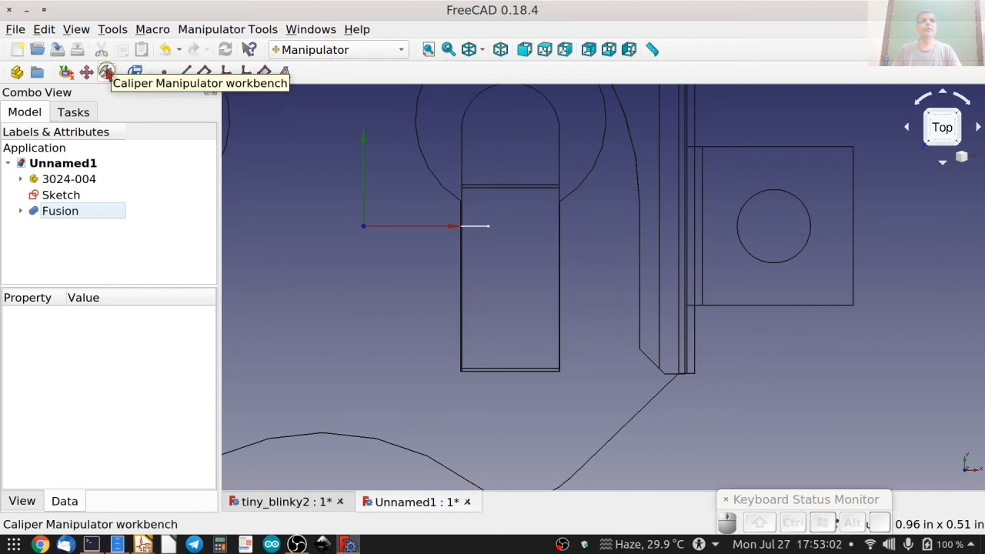
Measure the distance from the sketch's corner on the X axis to the positive-X mounting hole's centre and delete the measurement.
left_click(107, 71)
left_click(270, 207)
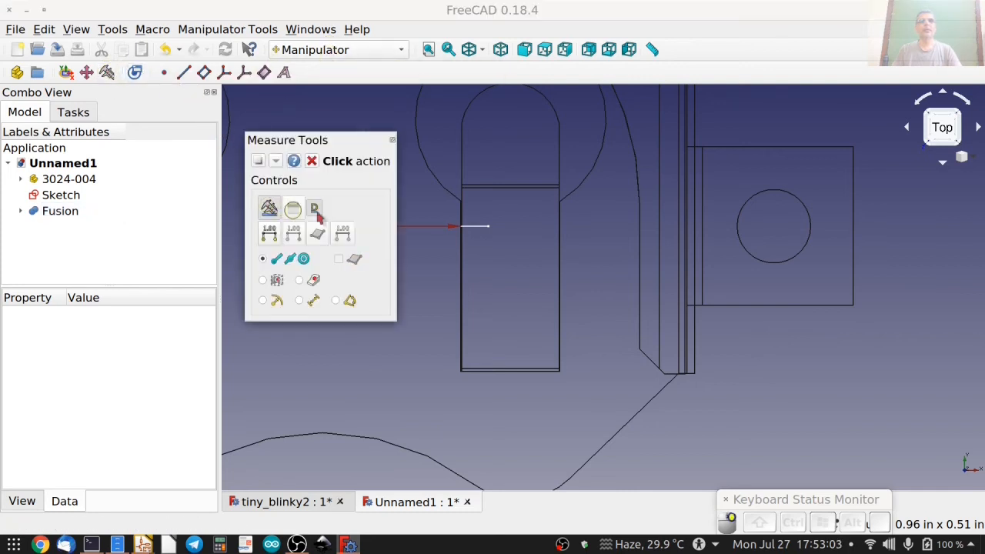
left_click(489, 228)
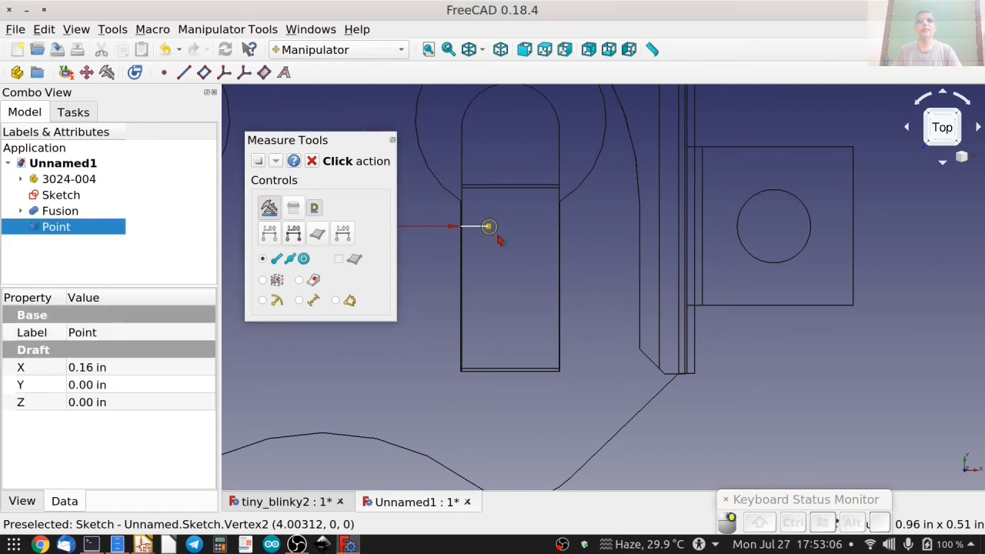
left_click(768, 262)
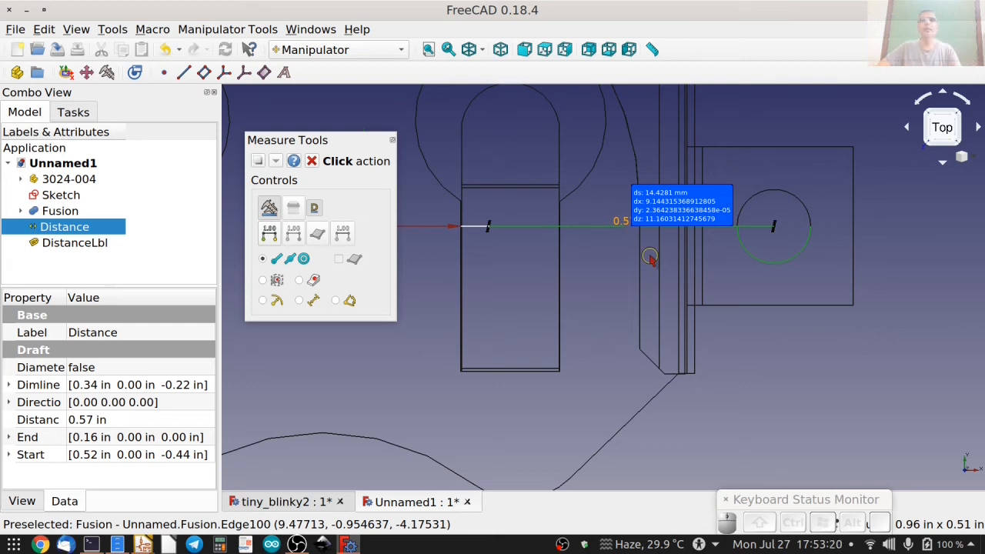
left_click(311, 159)
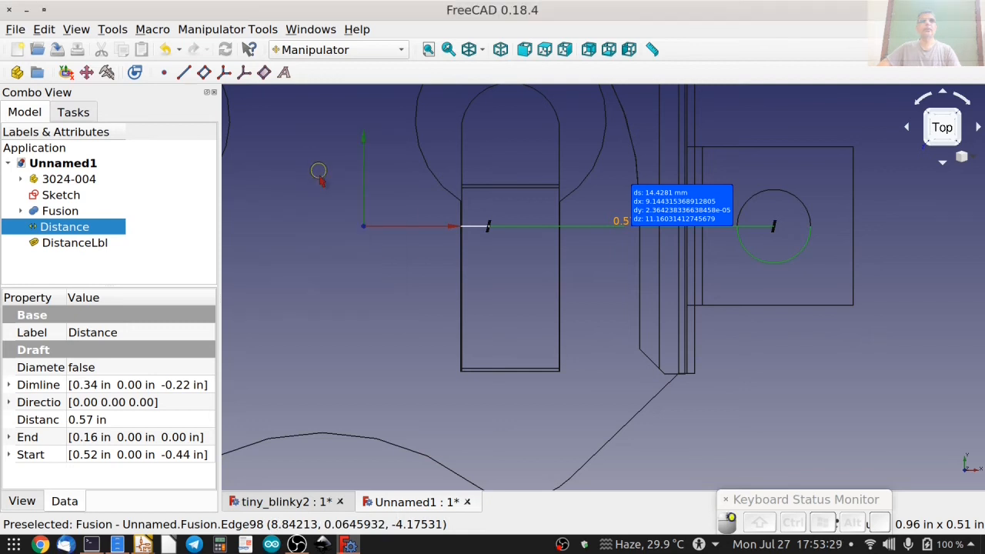
key("Delete")
left_click(70, 228)
key("Delete")
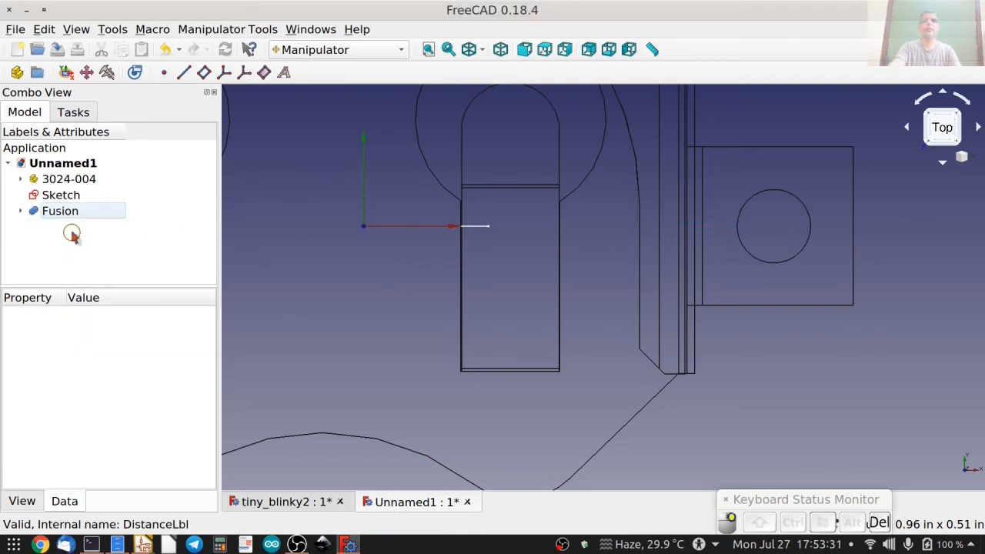
Measure the distance from the origin to the centre point of the curved edge between the clip plate's two lobes.
middle_click_drag(418, 266, 546, 278)
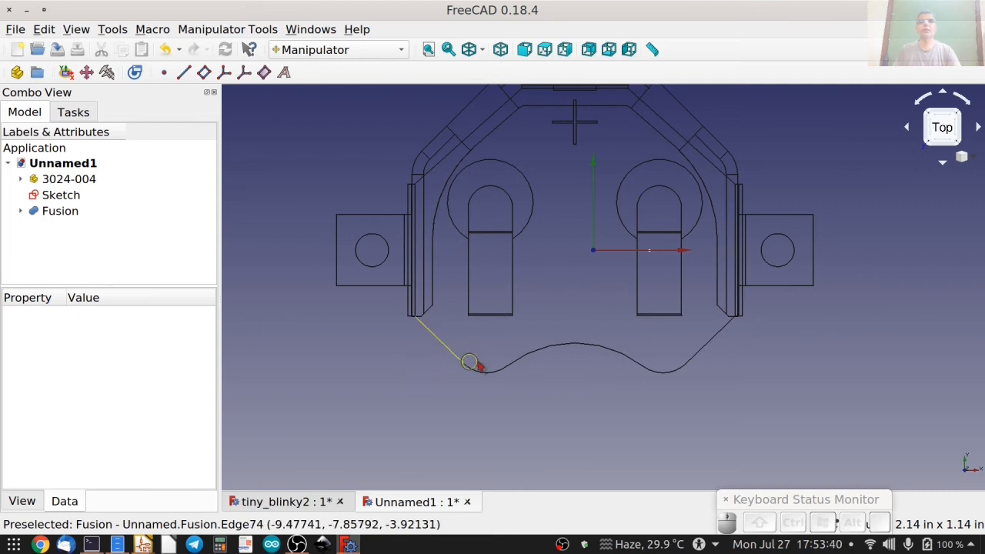
middle_click_drag(575, 378, 564, 406)
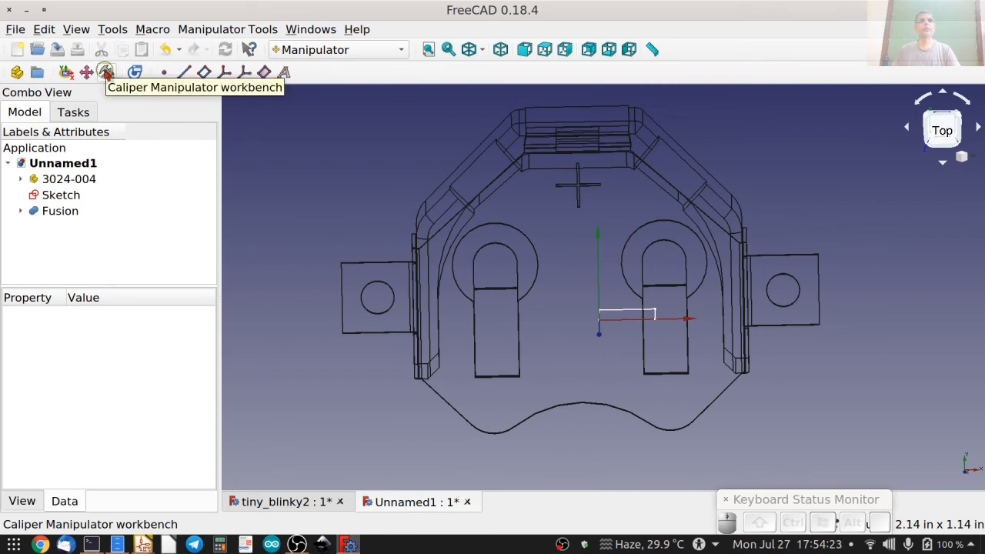
left_click(106, 72)
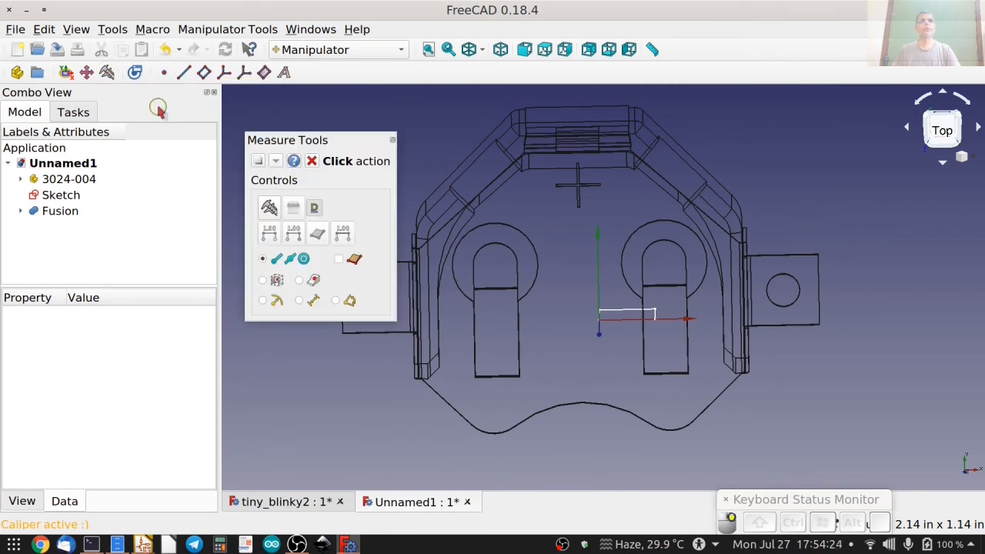
left_click(270, 210)
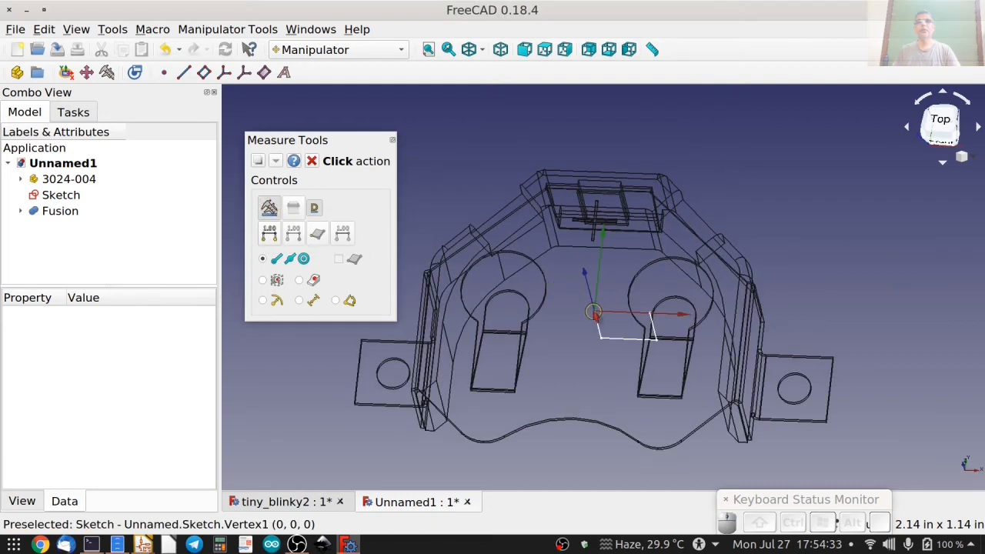
left_click(593, 312)
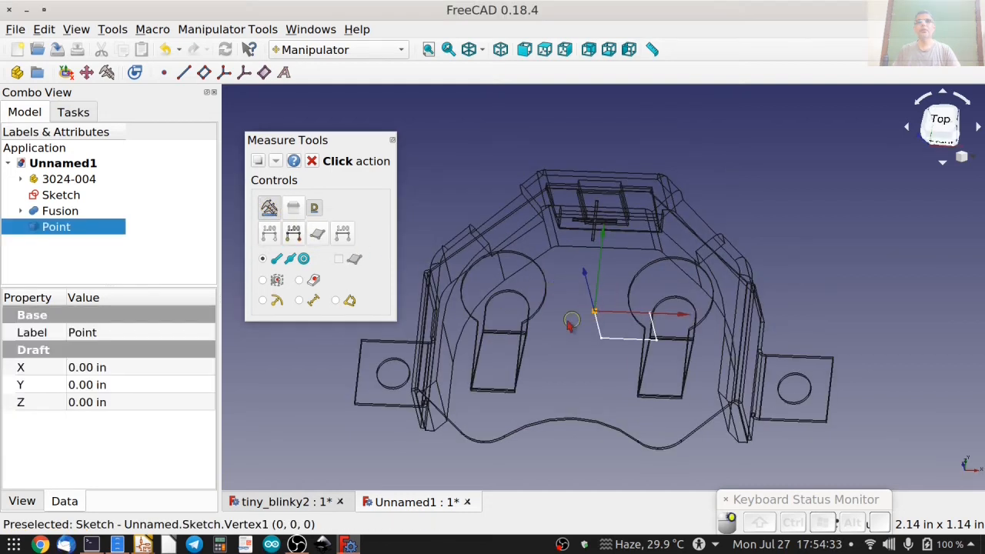
middle_click_drag(556, 312, 583, 348)
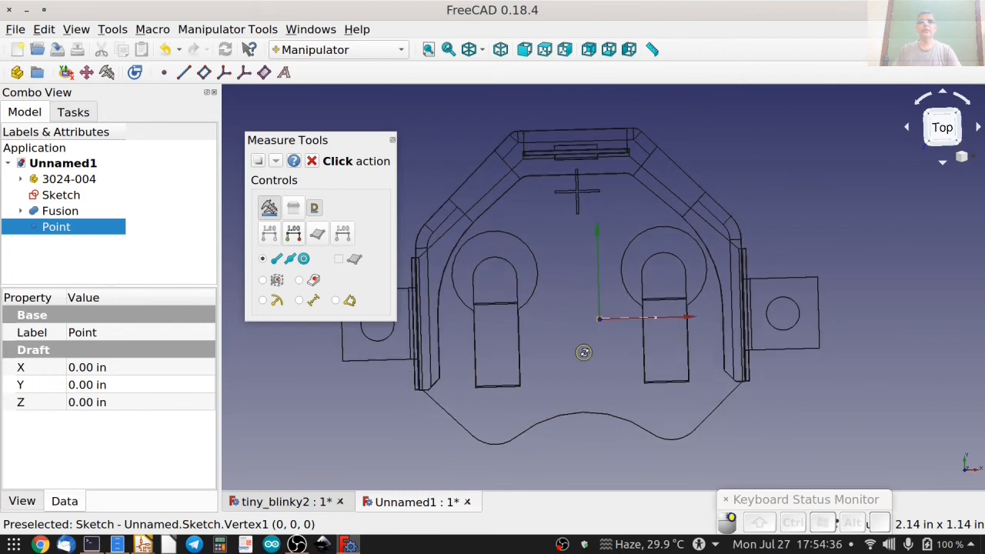
left_click(584, 414)
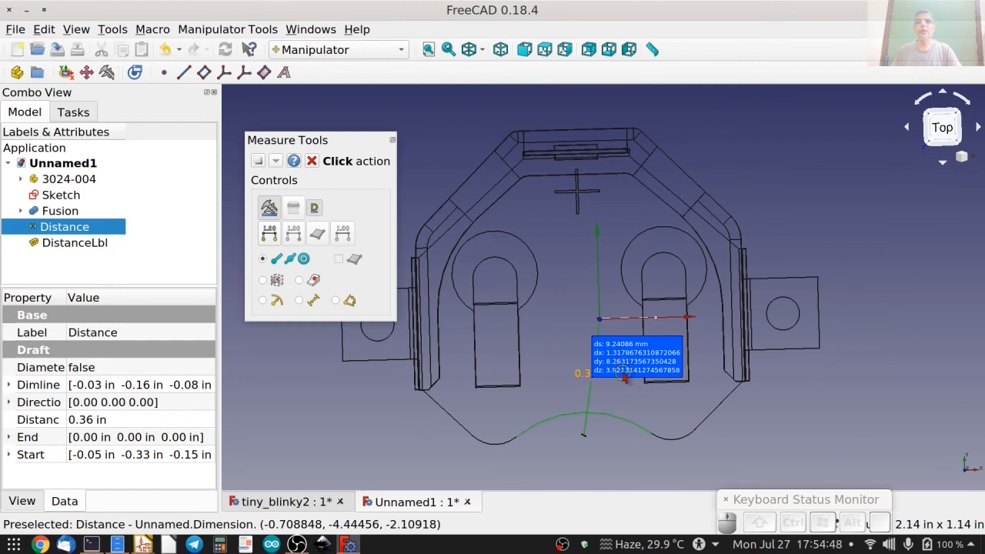
left_click(312, 160)
Set the fused holder's X position to -1.318 mm.
left_click(60, 211)
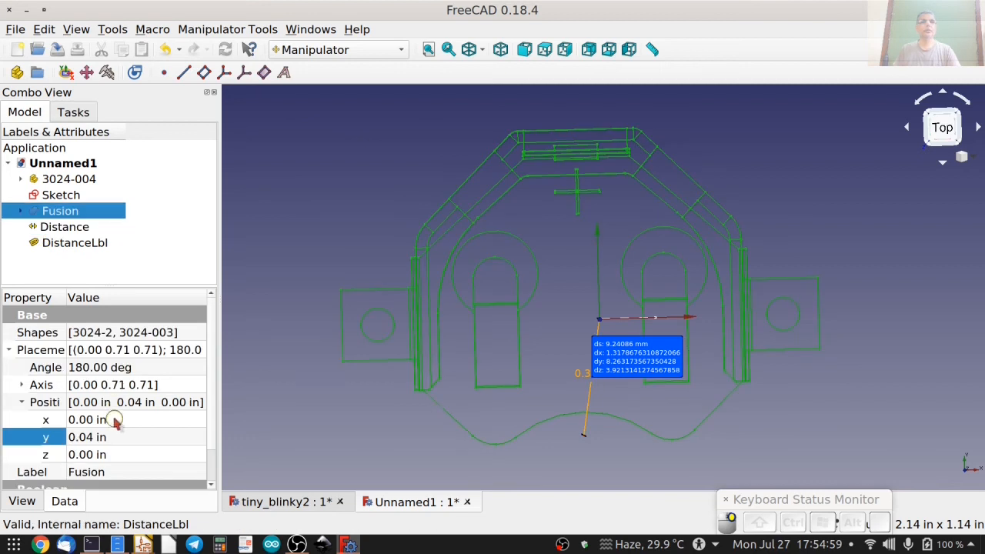
left_click(121, 421)
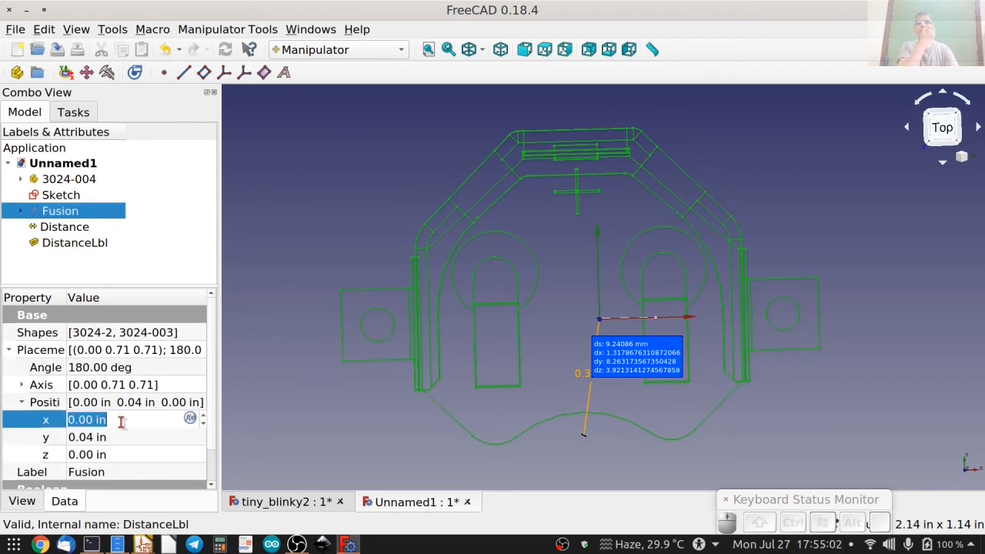
type("-1.318")
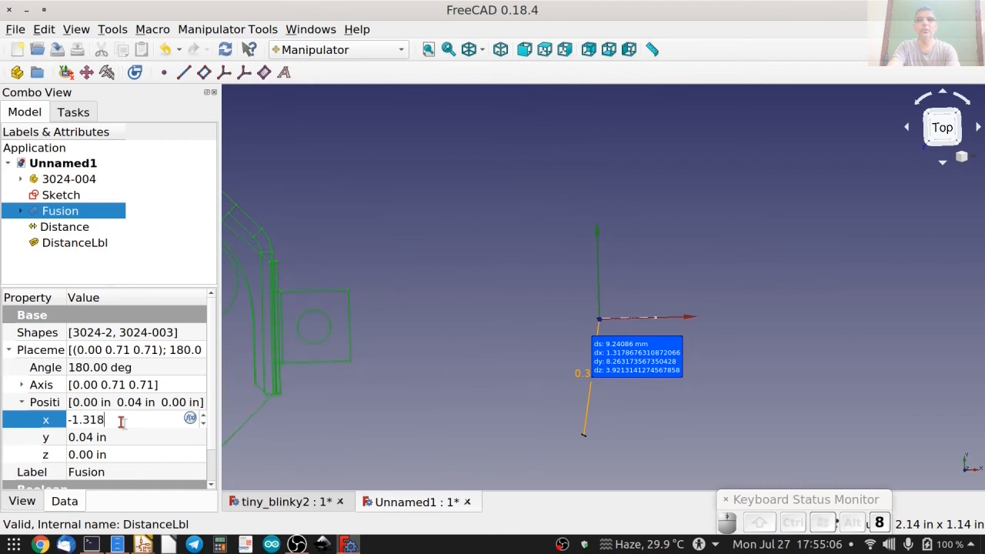
type("mm")
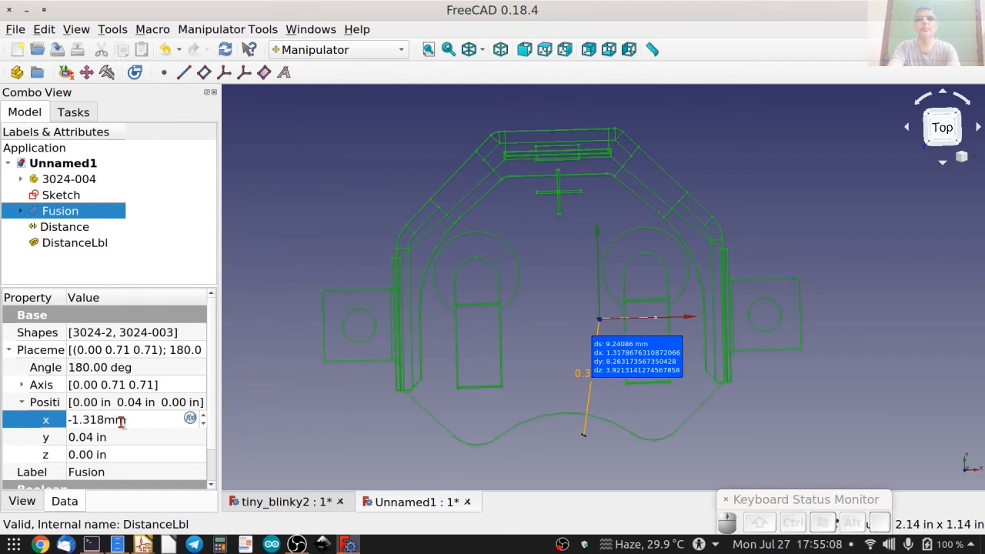
key("Return")
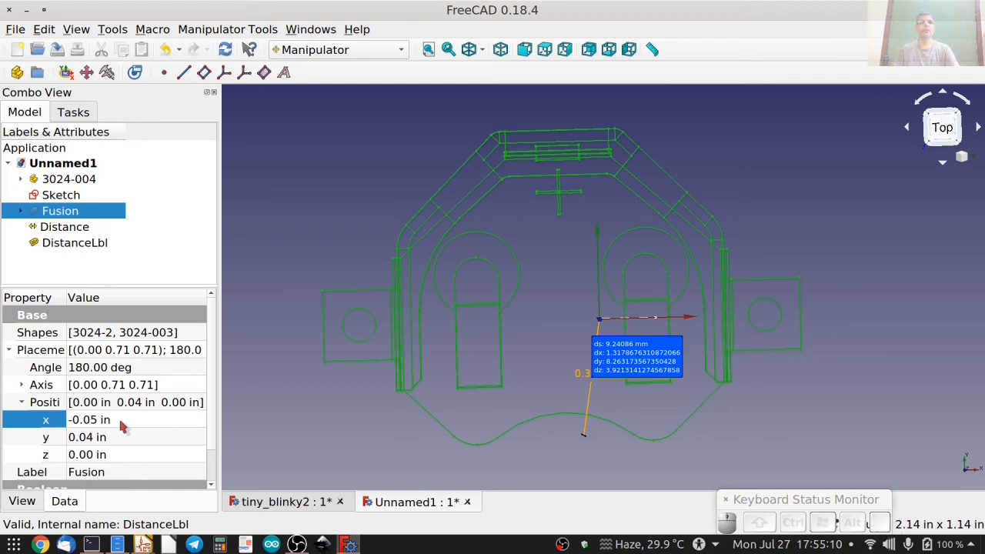
Delete the distance measurement between the origin and the curved edge, along with its label.
left_click(75, 228)
key("Delete")
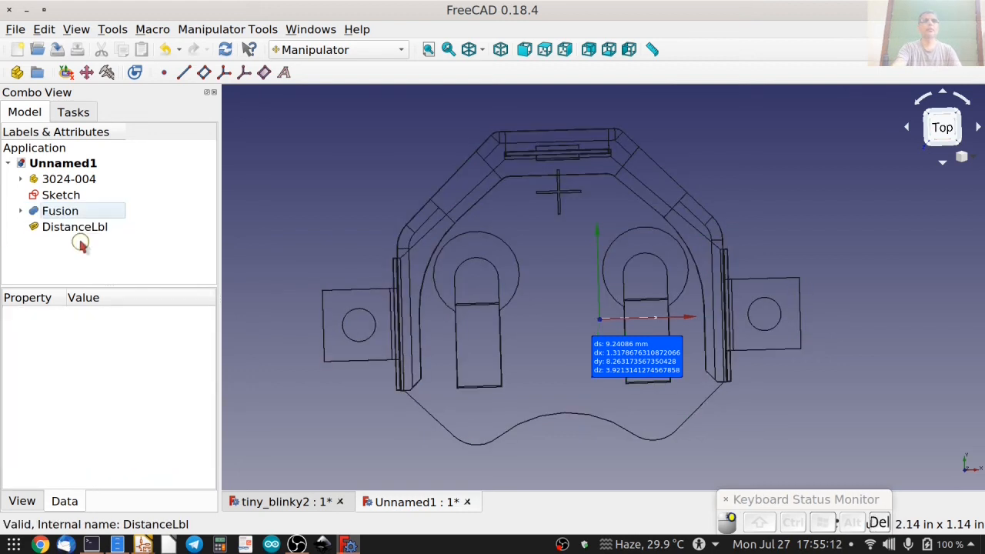
left_click(80, 231)
key("Delete")
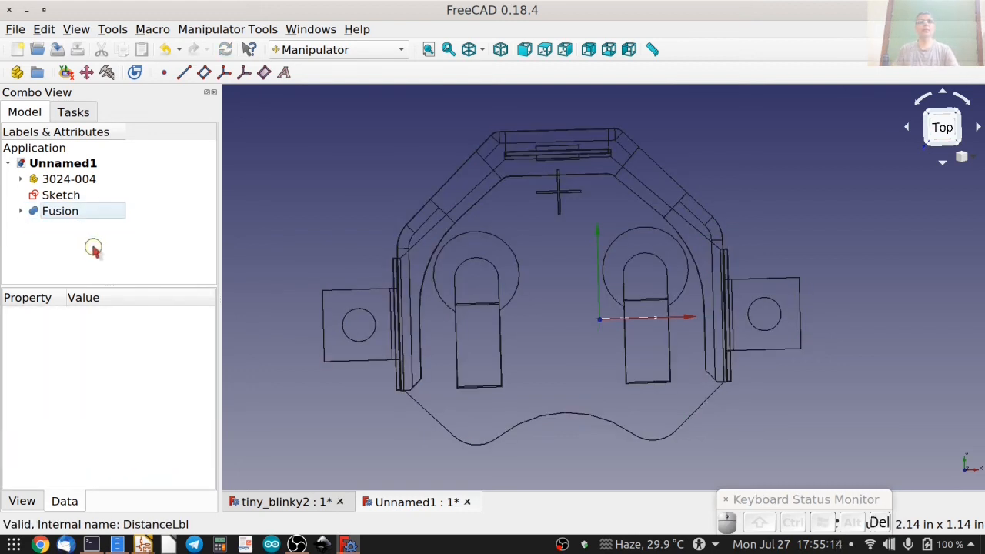
Set the fused holder's X position to 0.05 in and deselect the holder.
left_click(60, 211)
left_click(125, 418)
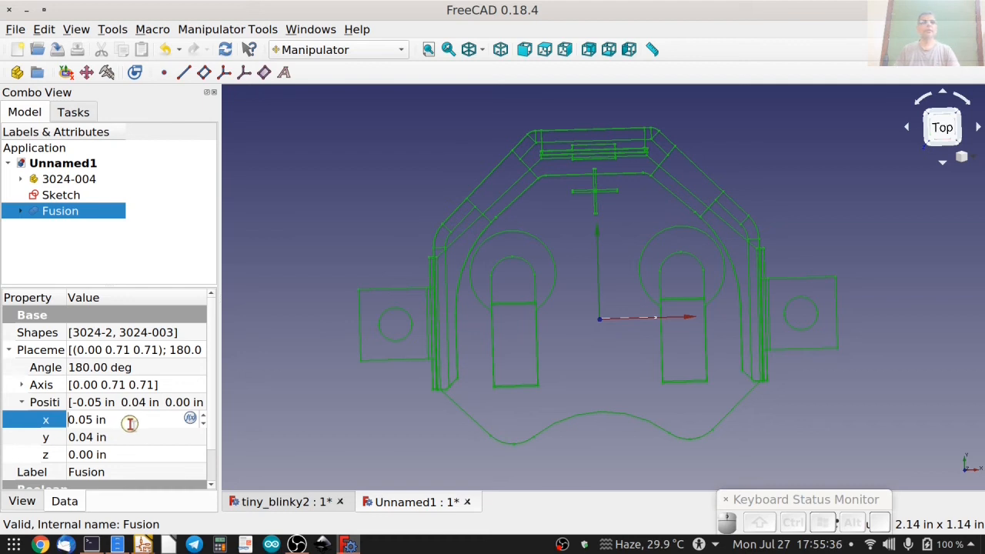
left_click(76, 235)
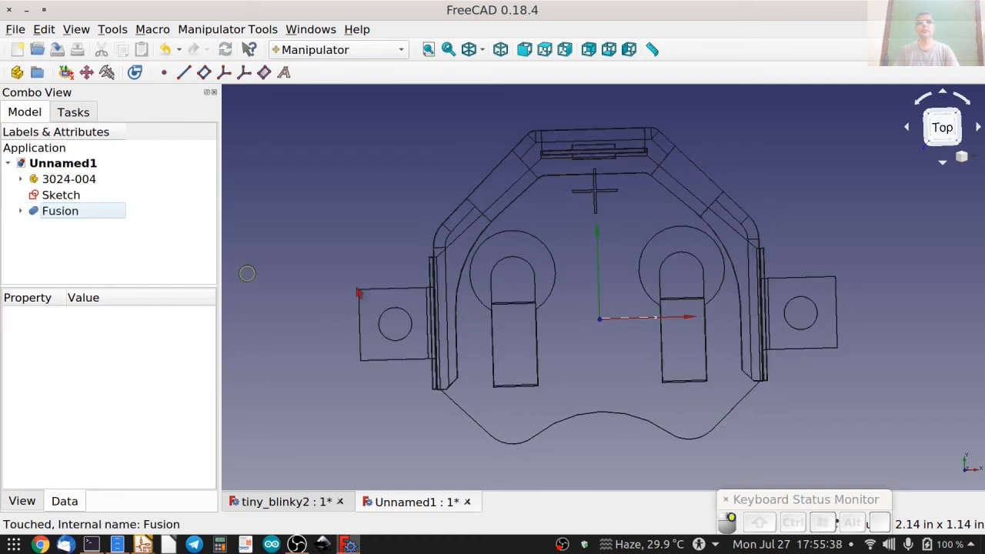
Check the repositioned holder against the origin axes in the isometric and front views.
scroll(607, 209, "up", 5)
scroll(609, 235, "down", 6)
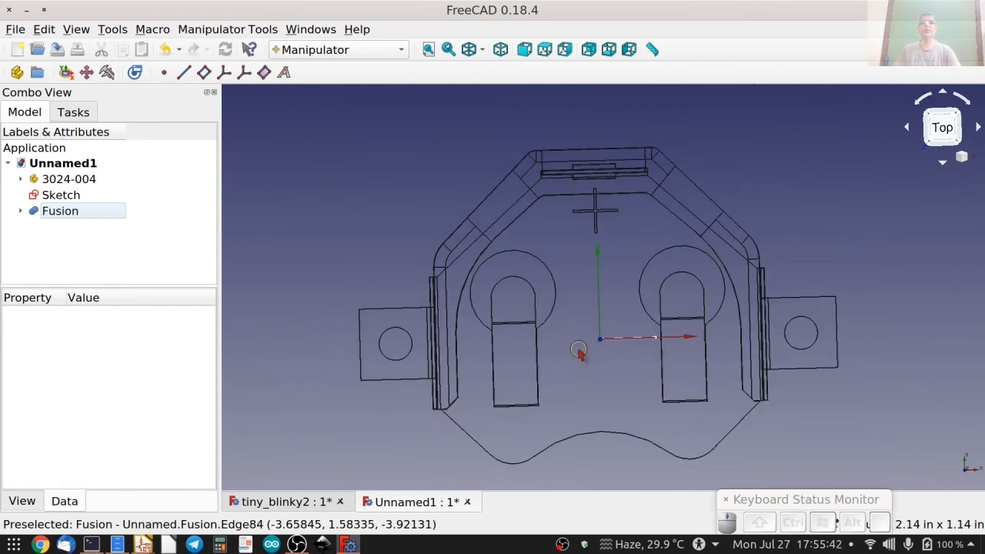
key("0")
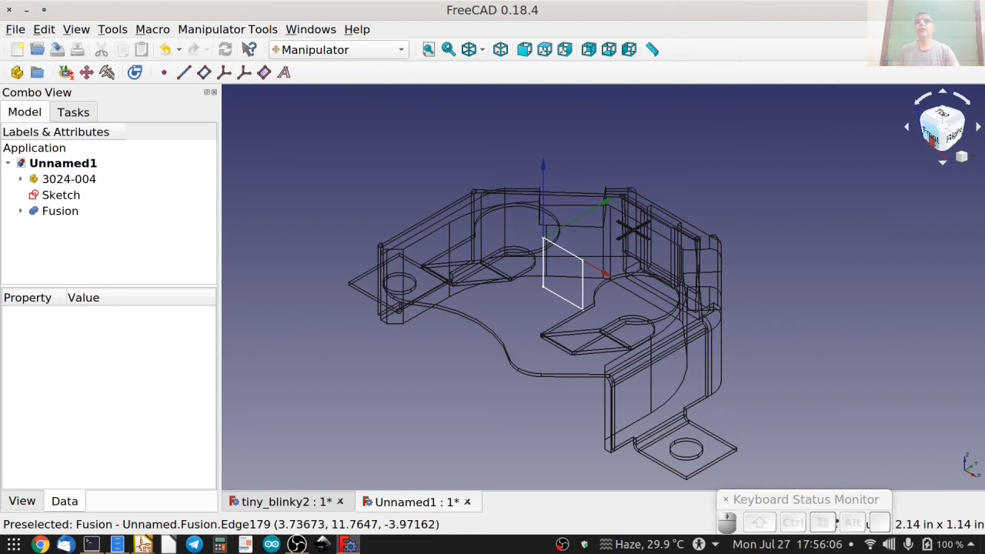
left_click(931, 137)
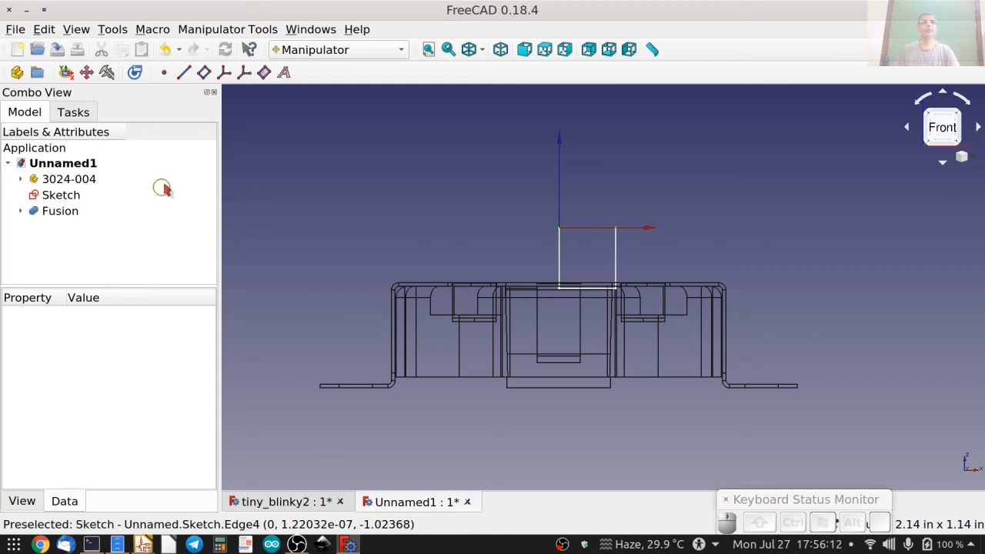
Measure the distance from the origin to the lower corner of the fused holder's bottom ledge.
left_click(324, 49)
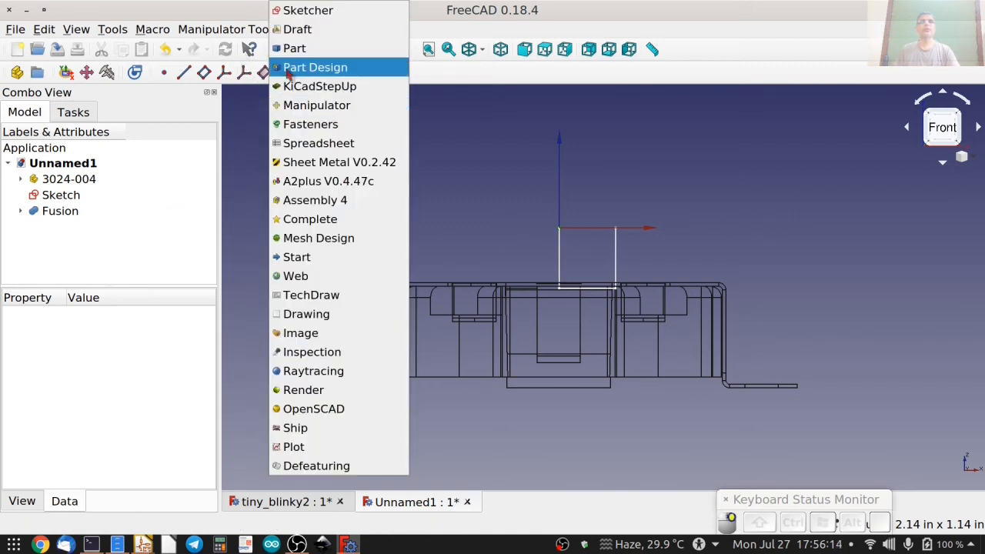
left_click(439, 65)
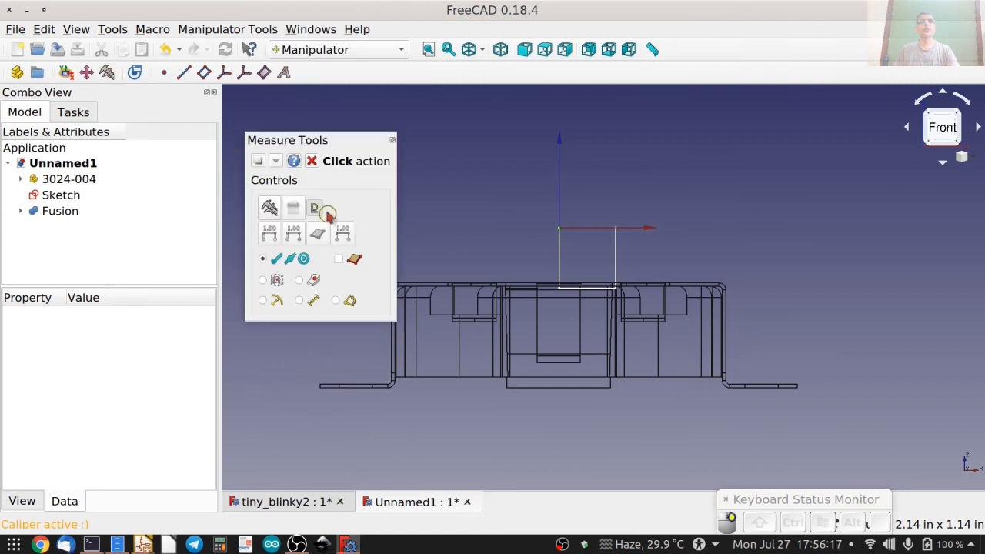
left_click(268, 208)
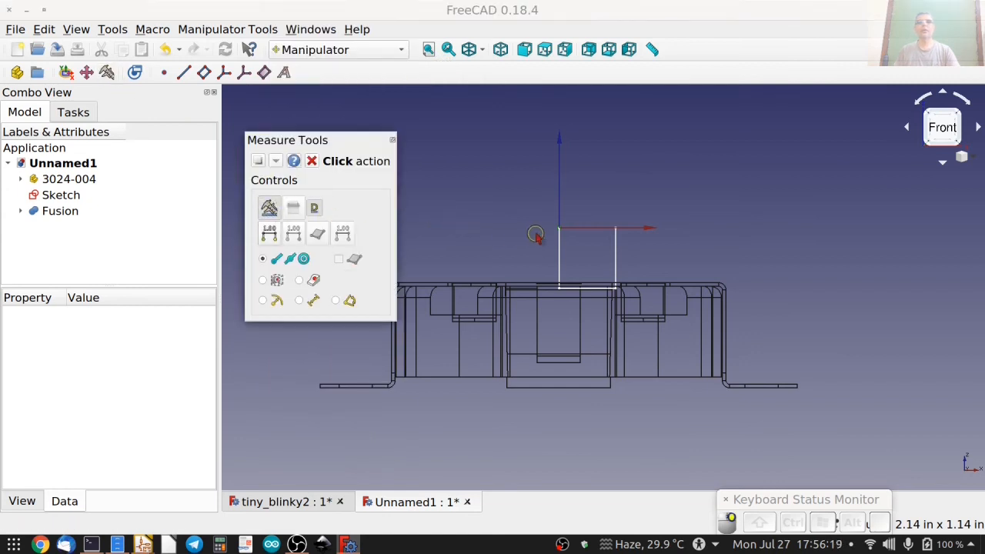
left_click(559, 228)
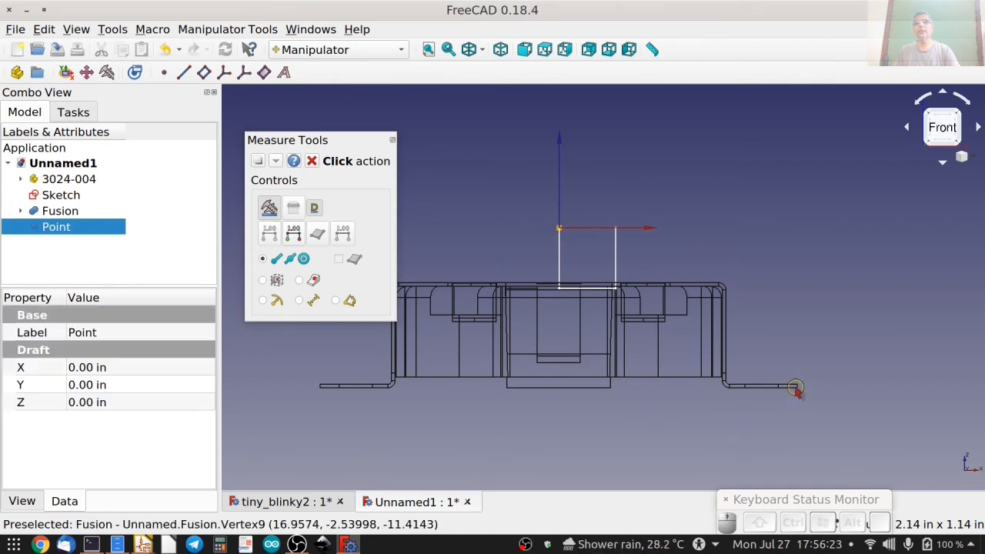
left_click(610, 388)
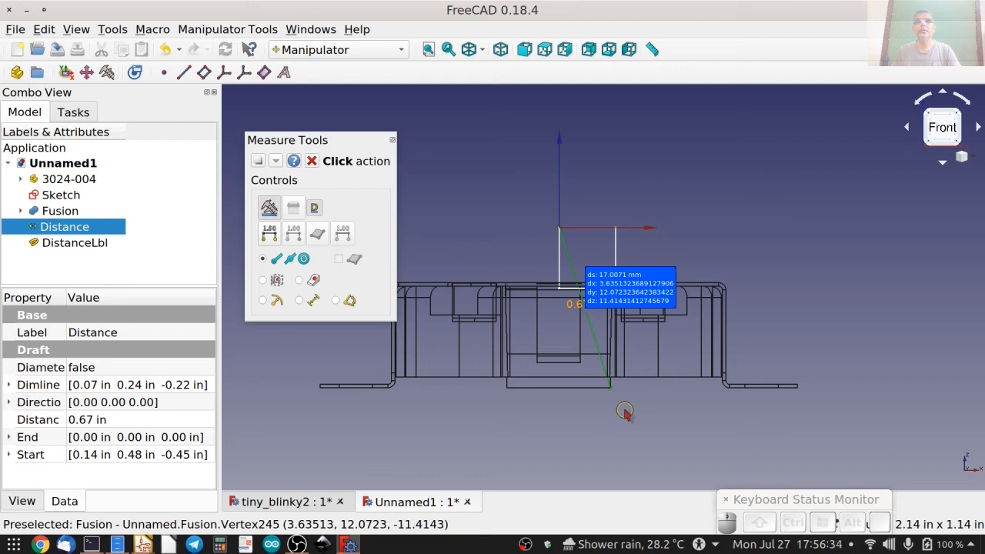
left_click(313, 161)
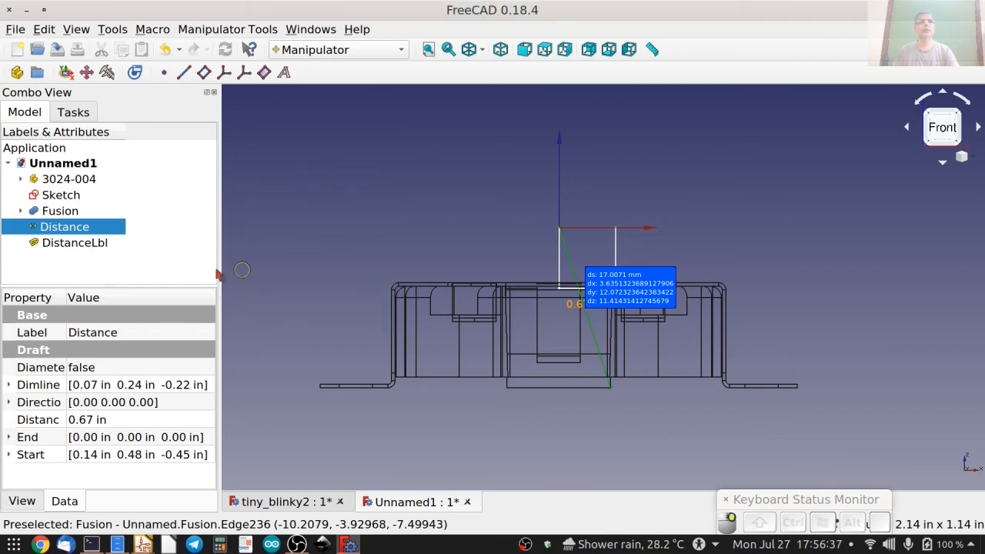
Set the fused holder's Z position to 11.414 mm and deselect the holder.
left_click(62, 212)
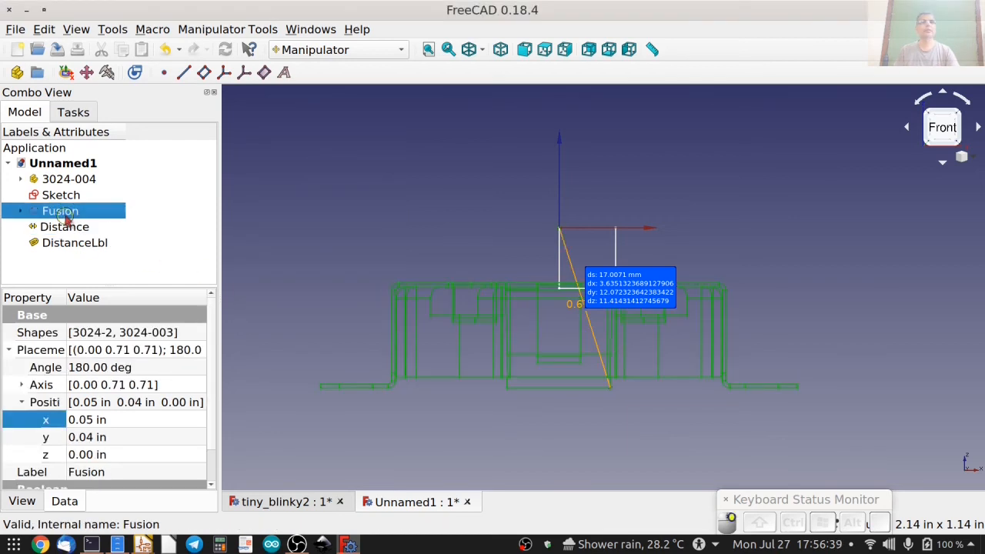
left_click(128, 454)
type("11")
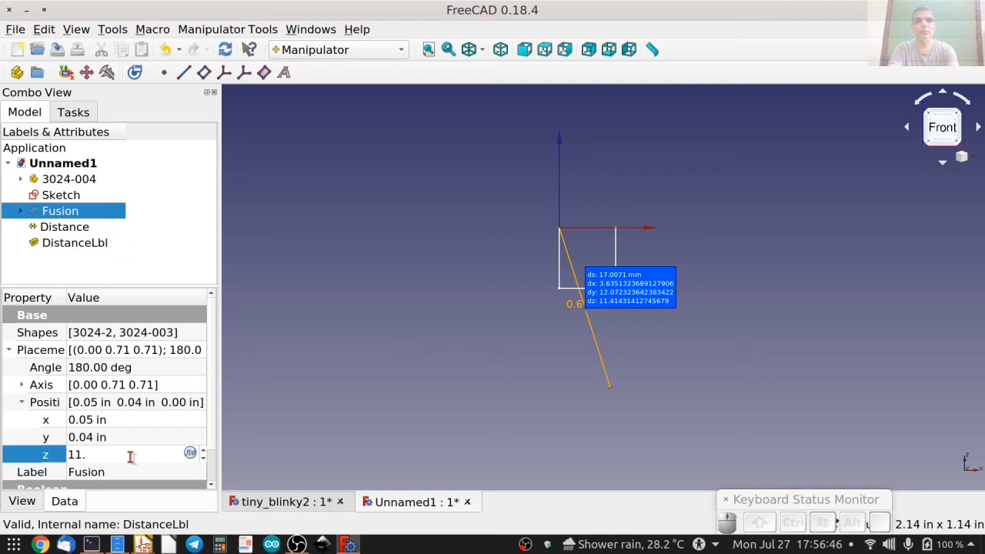
type(".414mm")
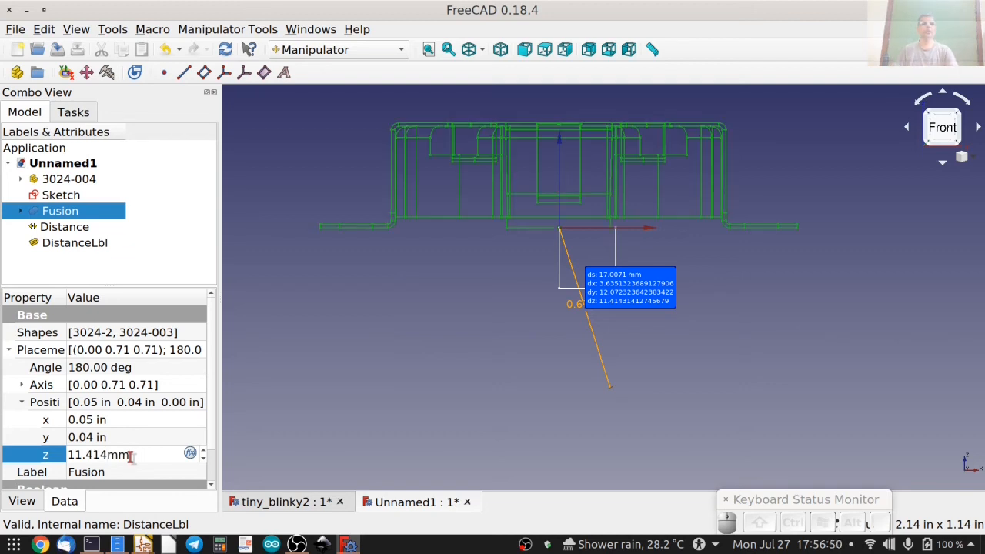
left_click(96, 266)
Delete the distance measurement from the origin to the holder's bottom corner, along with its label.
left_click(70, 227)
left_click(81, 240, "shift")
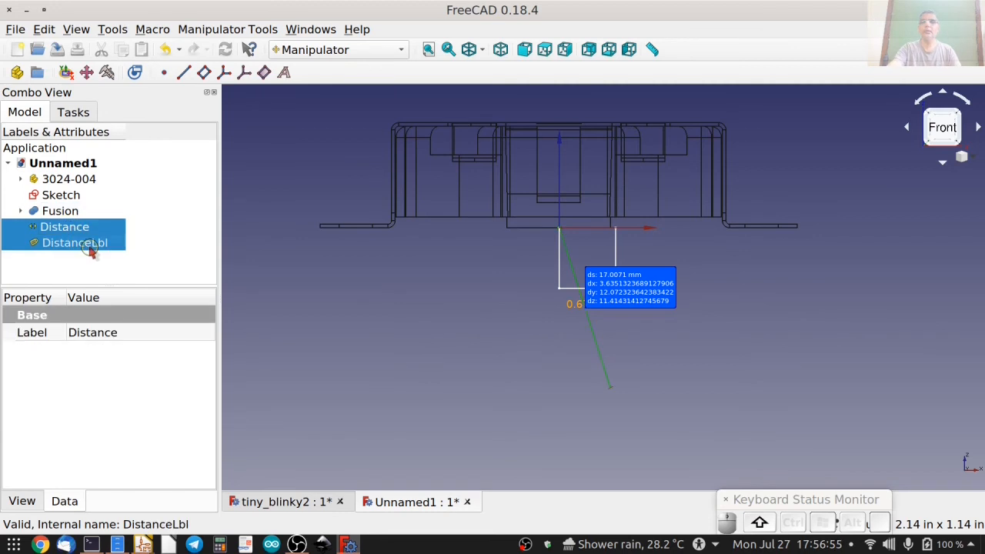
key("Delete")
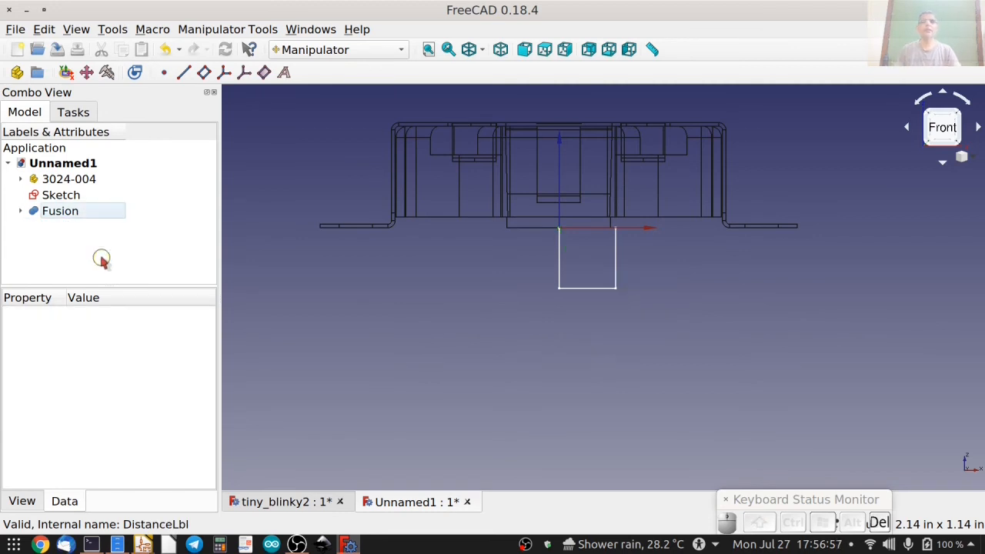
Hide the sketch and display the fused holder in the Flat lines style, viewed at an angle.
left_click(48, 197)
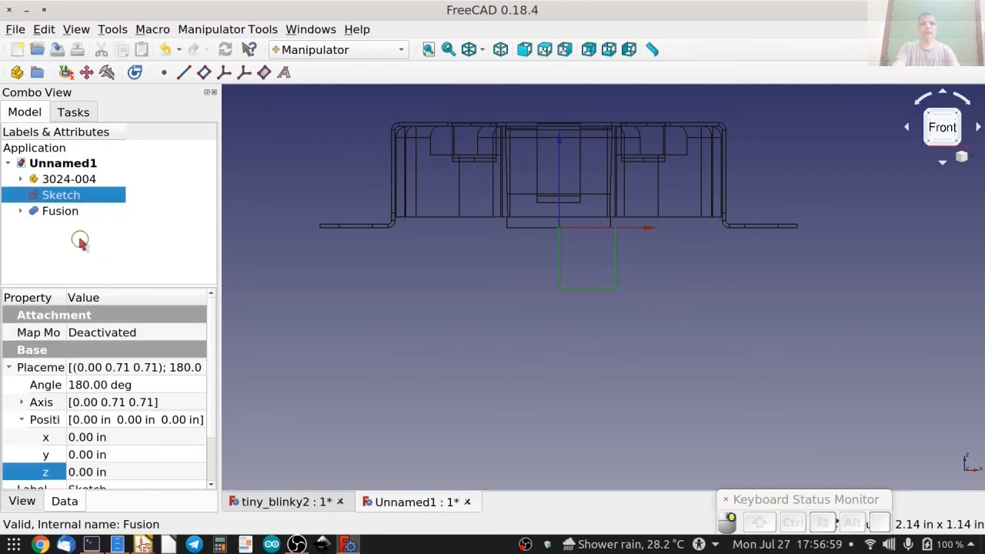
key("space")
left_click(468, 288)
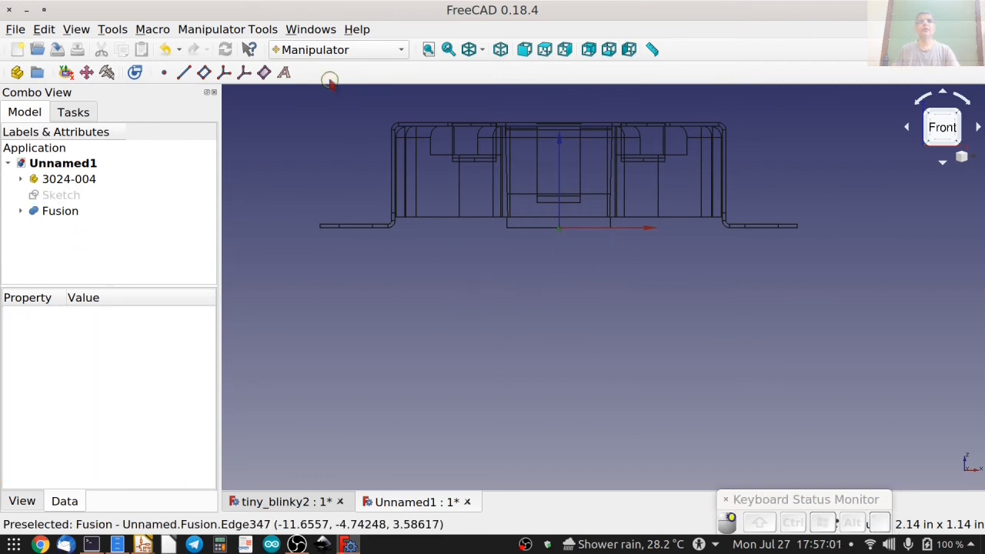
left_click(480, 49)
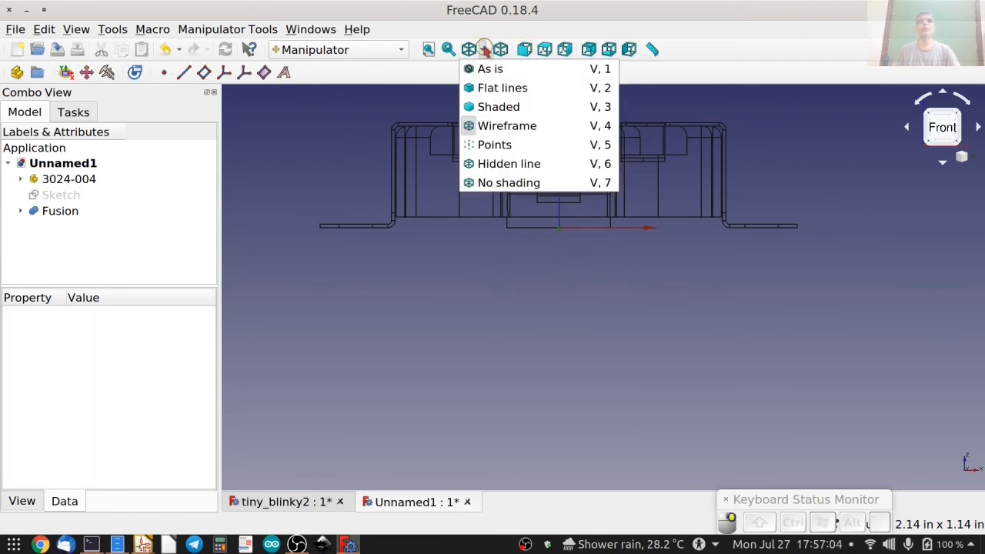
left_click(485, 88)
middle_click_drag(500, 310, 400, 365)
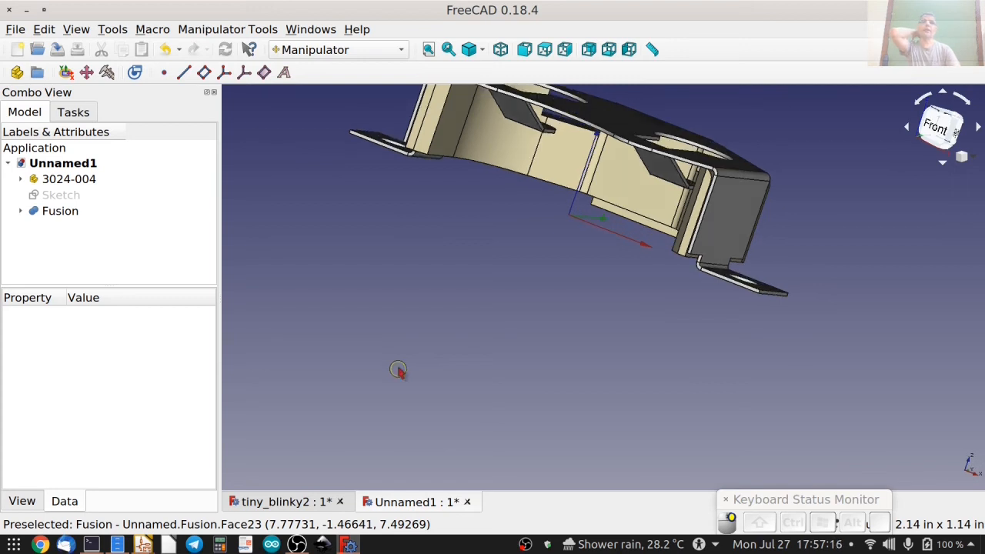
middle_click_drag(440, 268, 501, 231)
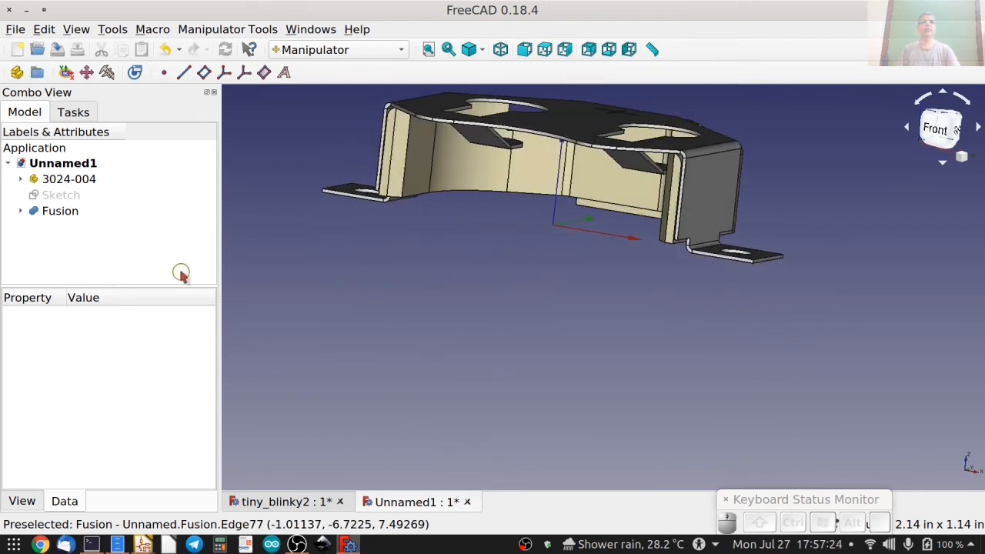
Export the fused holder as a STEP file with colors named keystone-PN3024-2_aligned.STEP, based on the existing file's name.
left_click(60, 214)
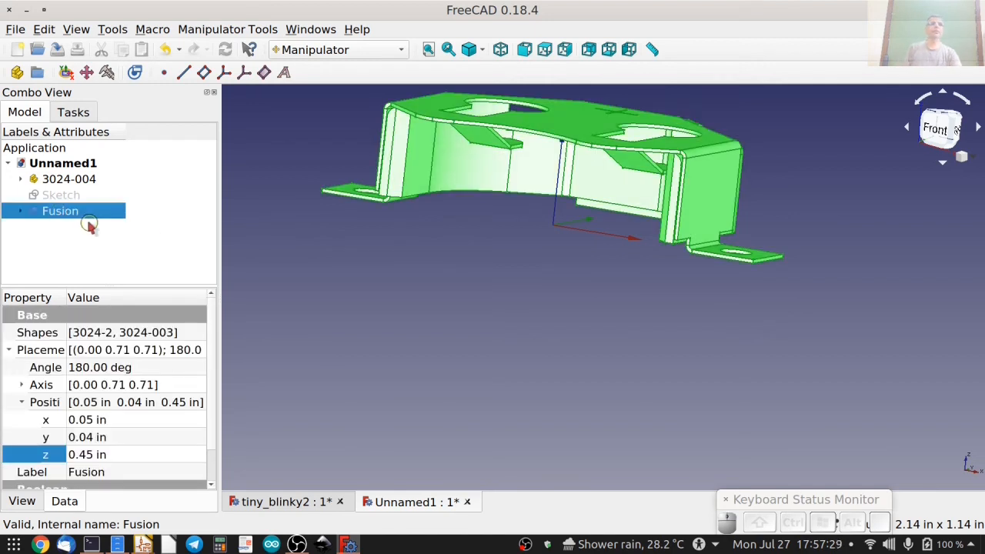
left_click(15, 29)
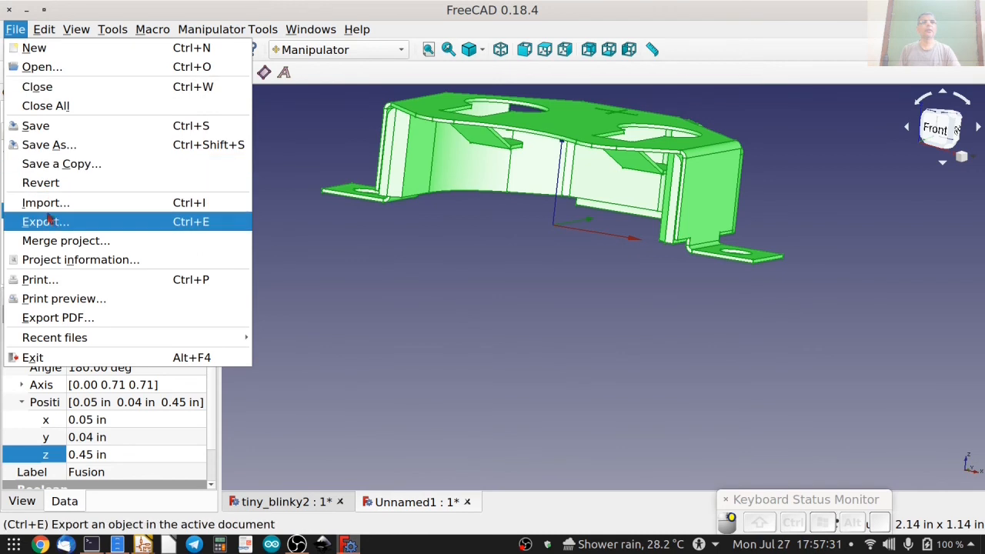
left_click(46, 222)
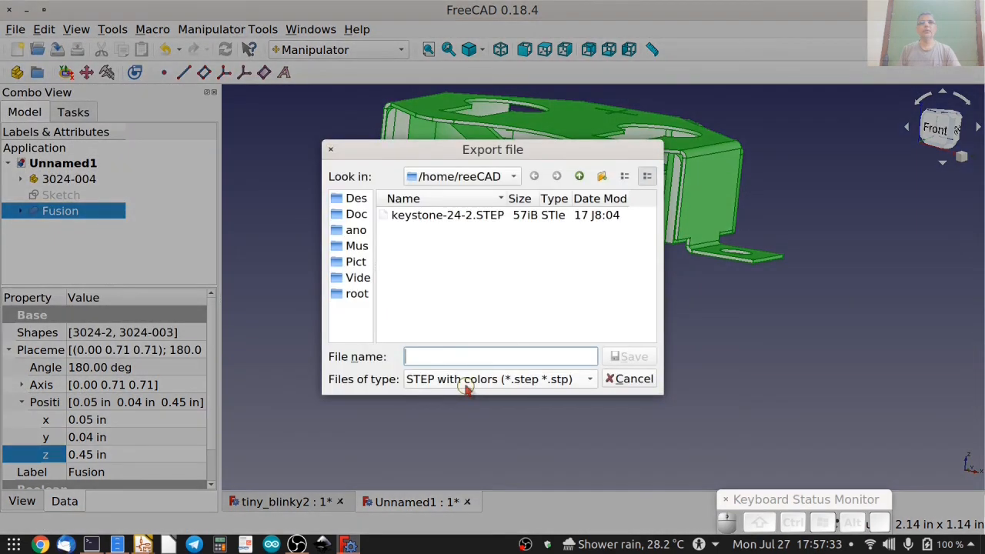
left_click_drag(507, 199, 567, 198)
left_click(431, 215)
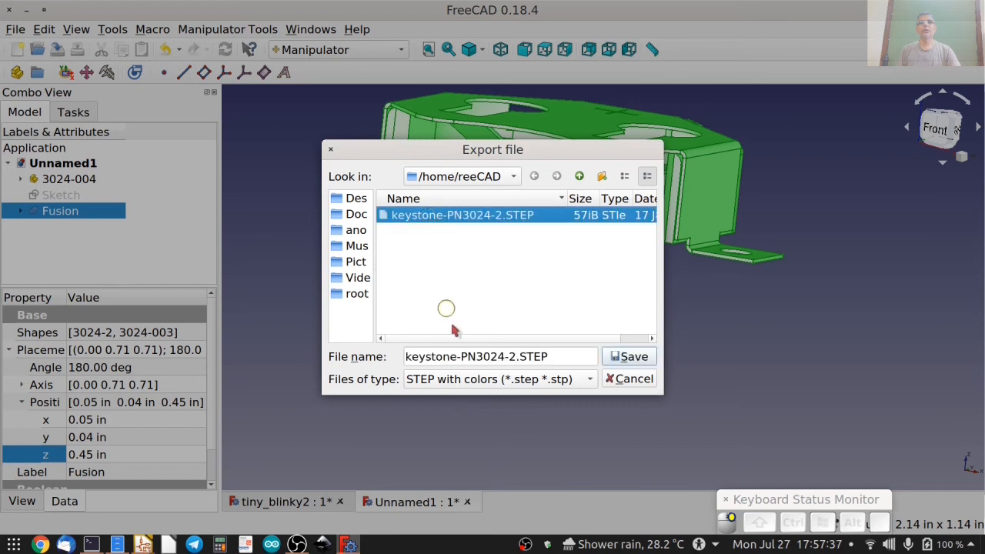
left_click(513, 357)
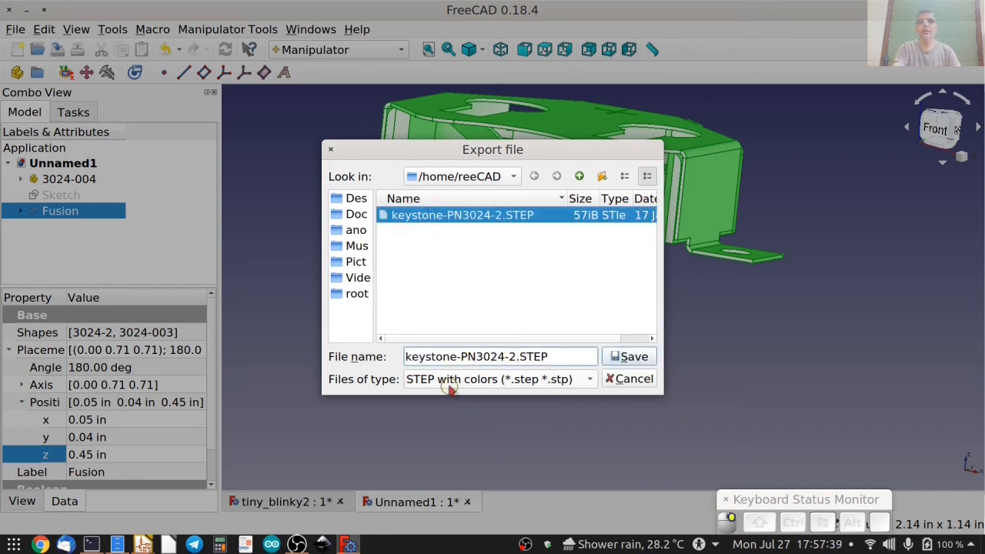
type("_align")
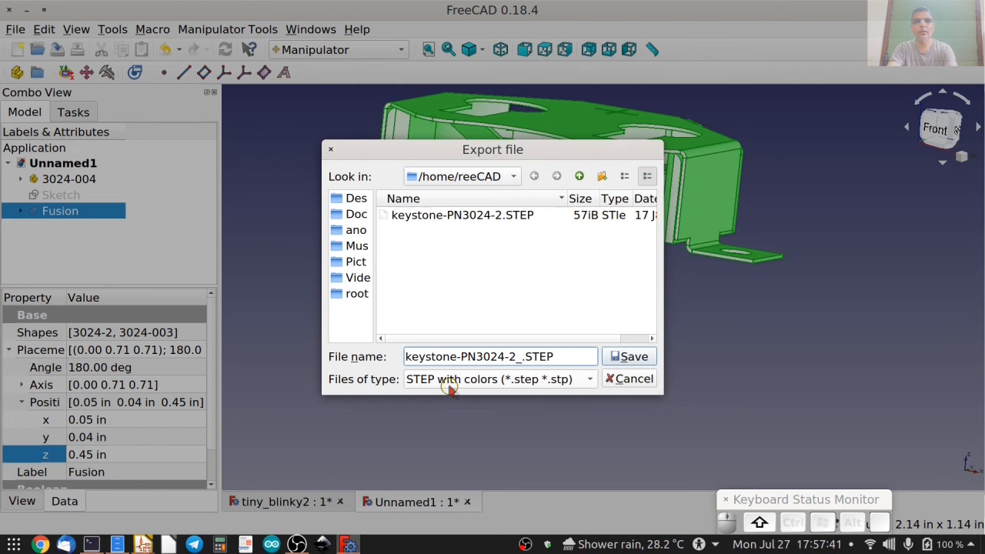
type("d")
key("BackSpace")
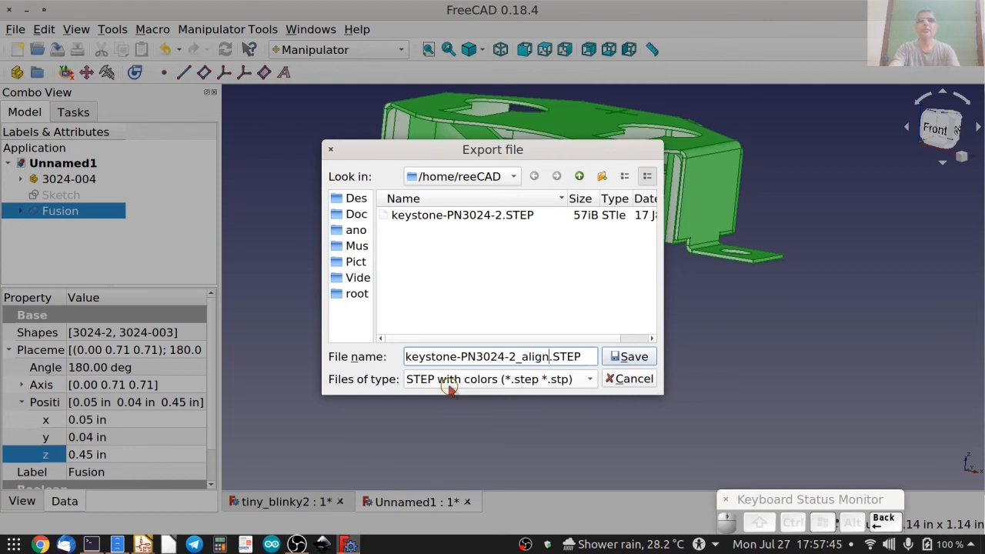
type("ed")
left_click(629, 357)
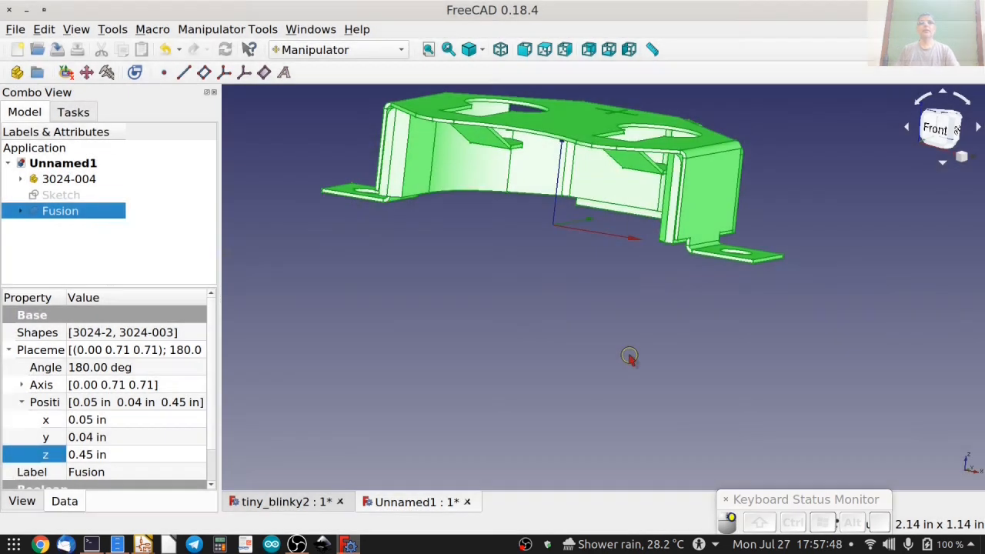
left_click(108, 246)
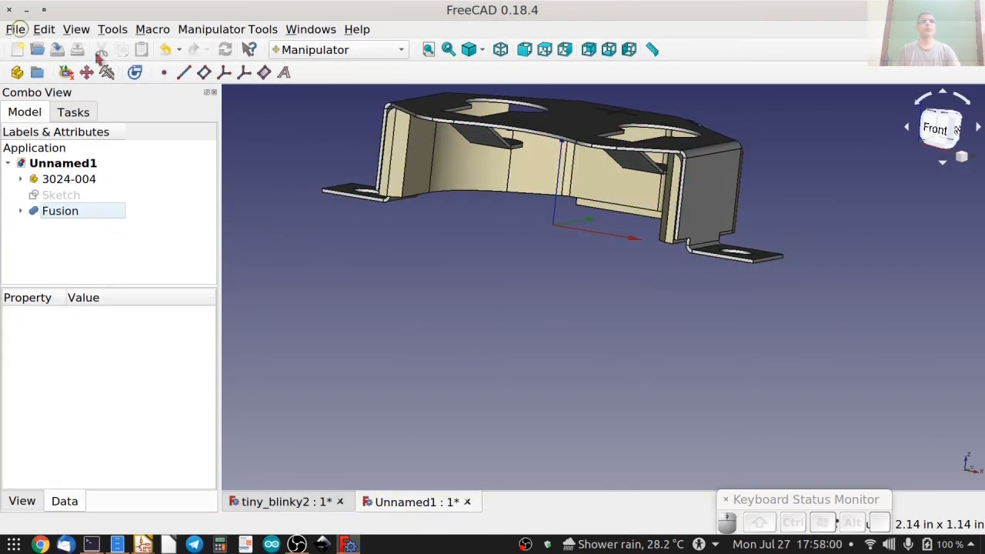
View the whole aligned holder isometrically and close its document without saving.
left_click(500, 50)
left_click(429, 49)
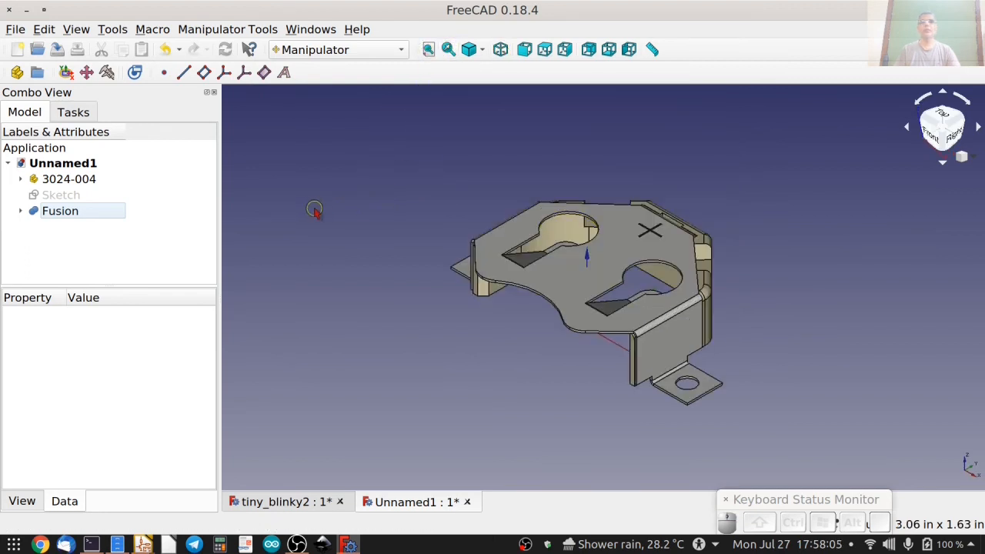
left_click(468, 502)
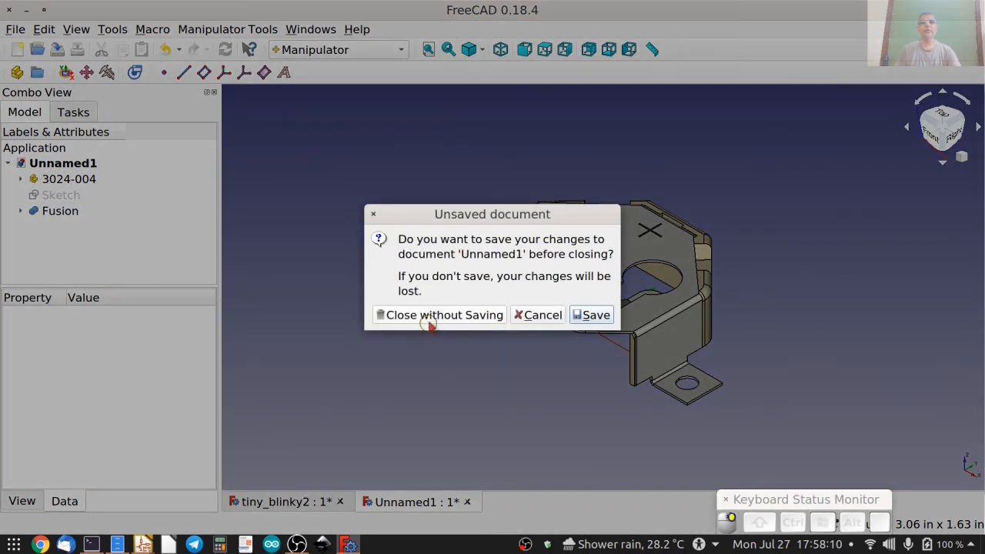
left_click(445, 315)
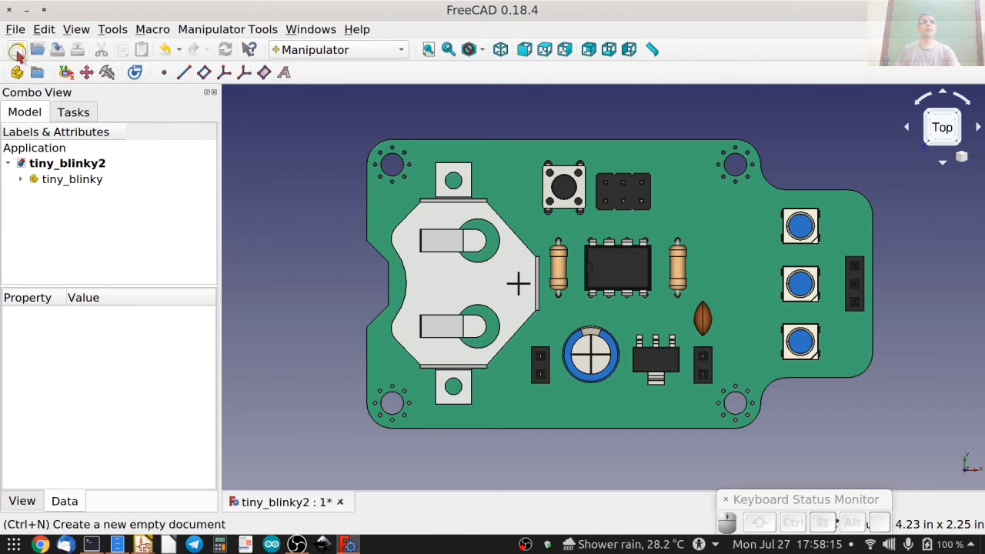
Create a new empty document and open the KiCad StepUp tools in the KiCadStepUp workbench.
left_click(17, 51)
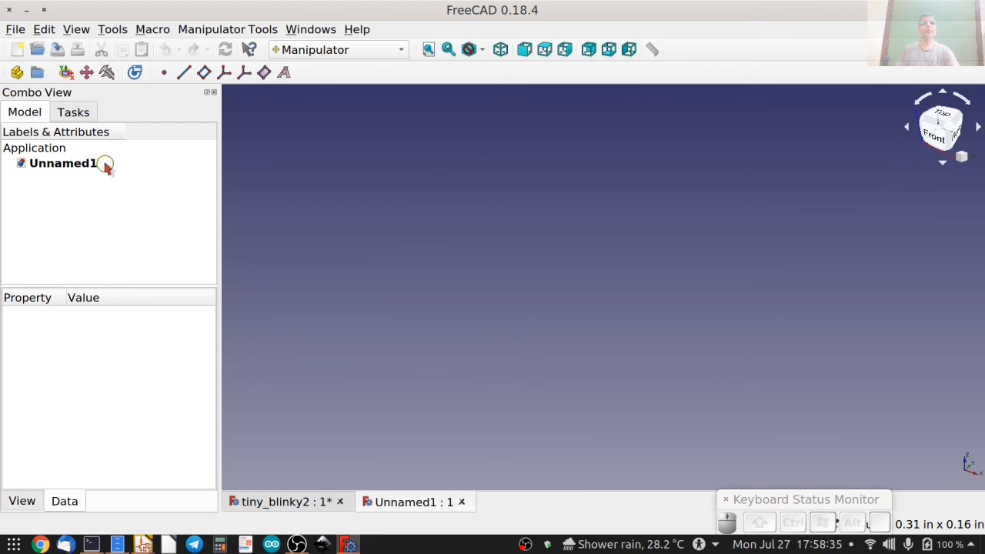
left_click(326, 57)
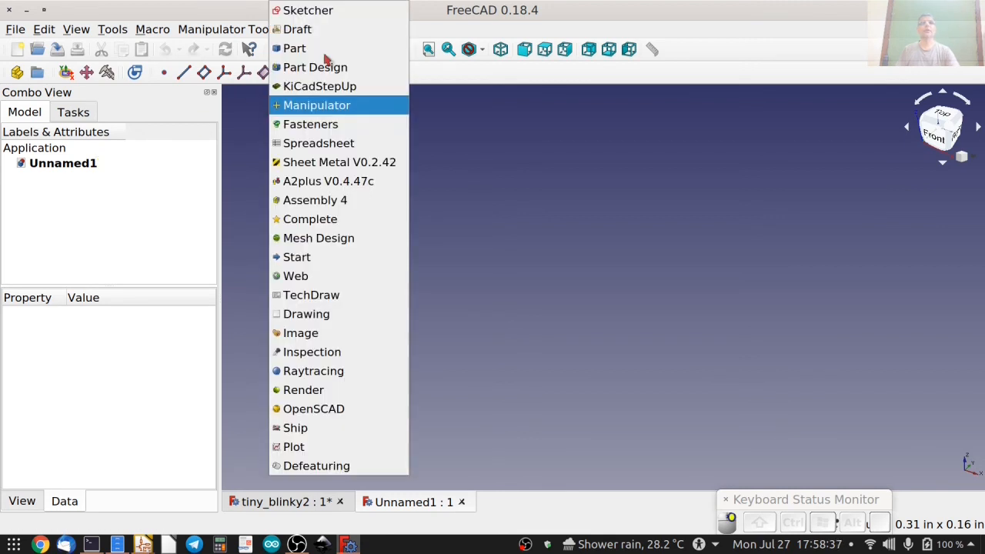
left_click(324, 88)
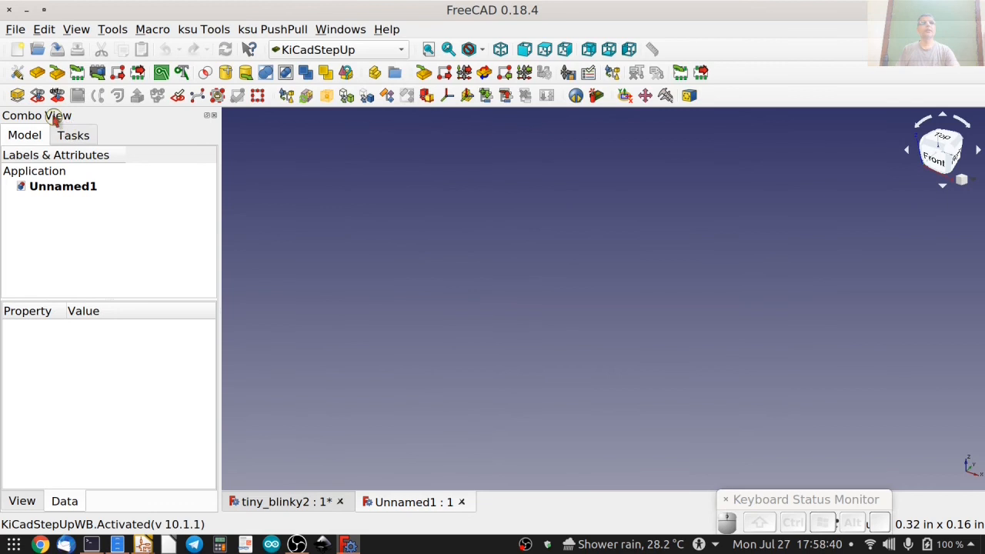
left_click(37, 74)
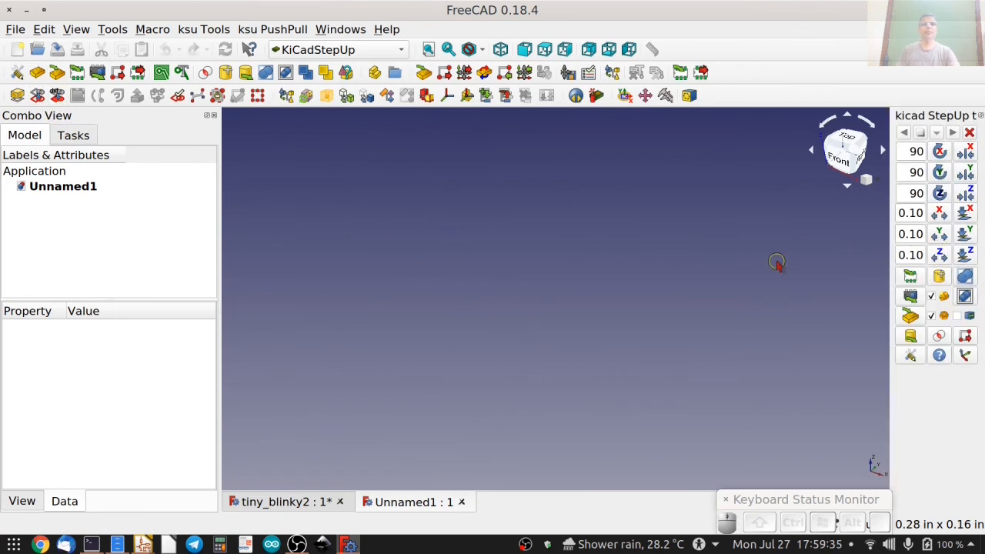
Load the KiCad footprint BatteryHolder_Keystone_3024-2x2032.kicad_mod from the tiny_blinky.pretty folder of the tiny_blinky project.
left_click(910, 275)
double_click(223, 99)
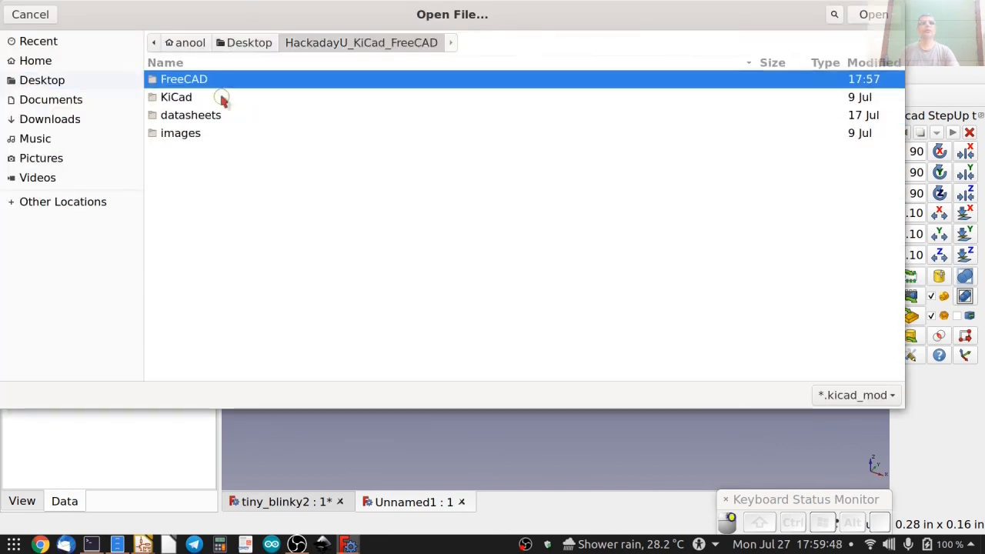
double_click(185, 98)
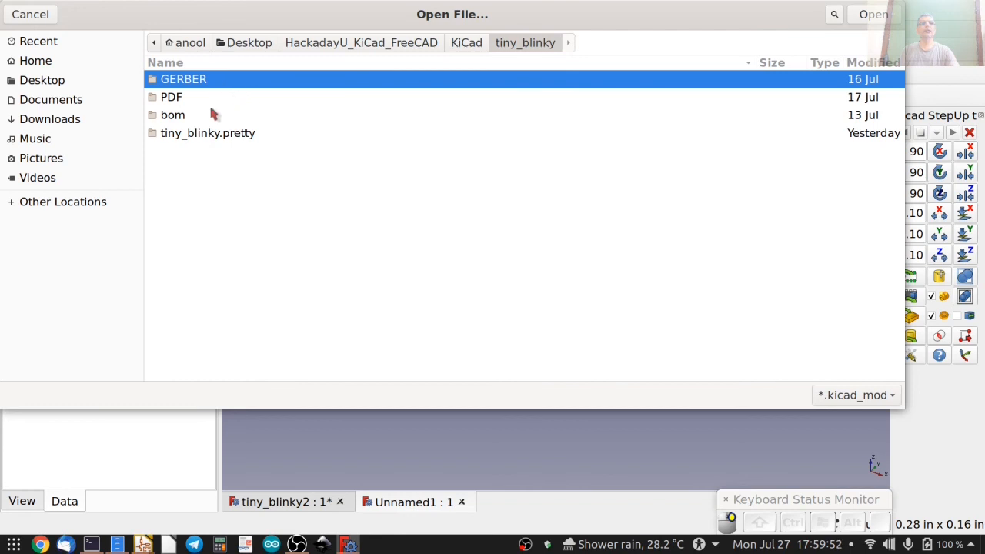
double_click(221, 135)
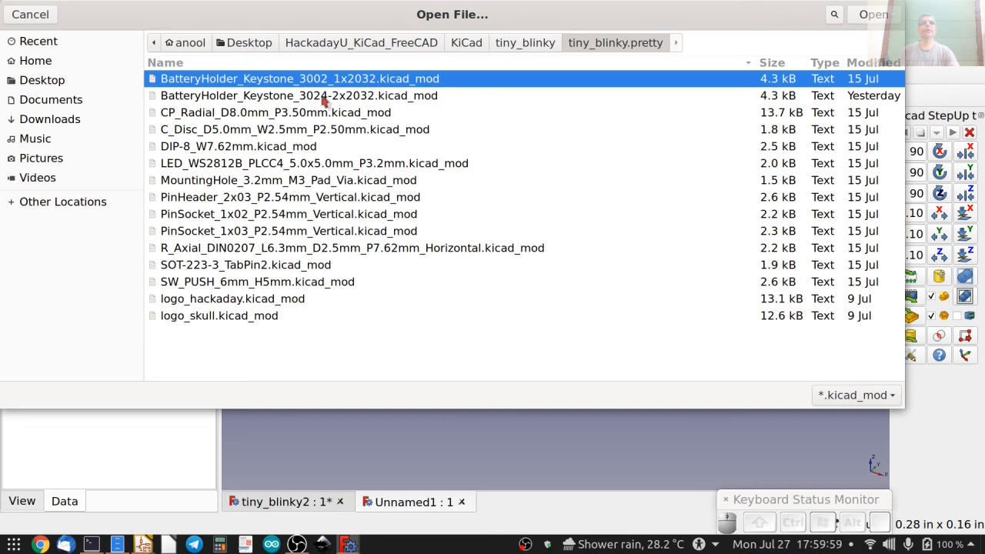
left_click(324, 98)
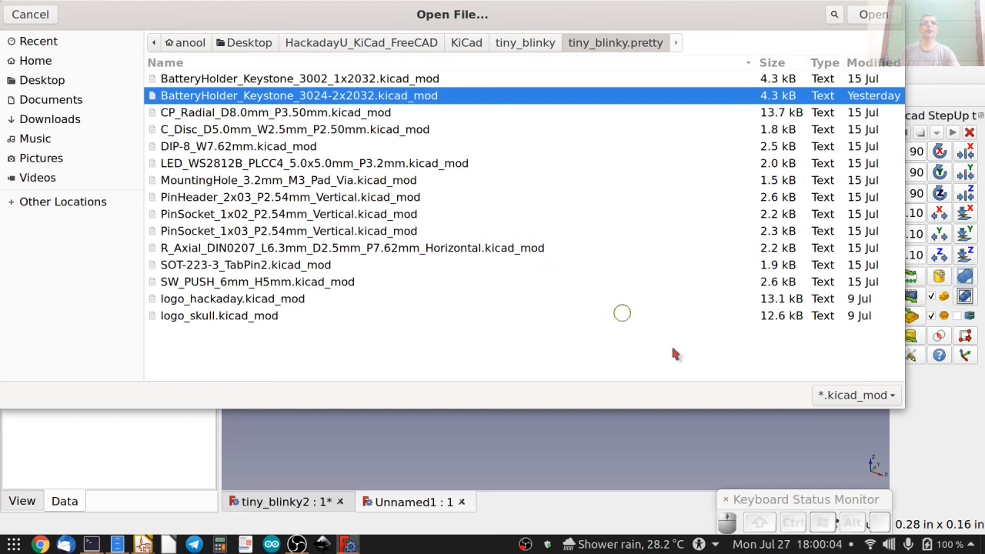
left_click(868, 15)
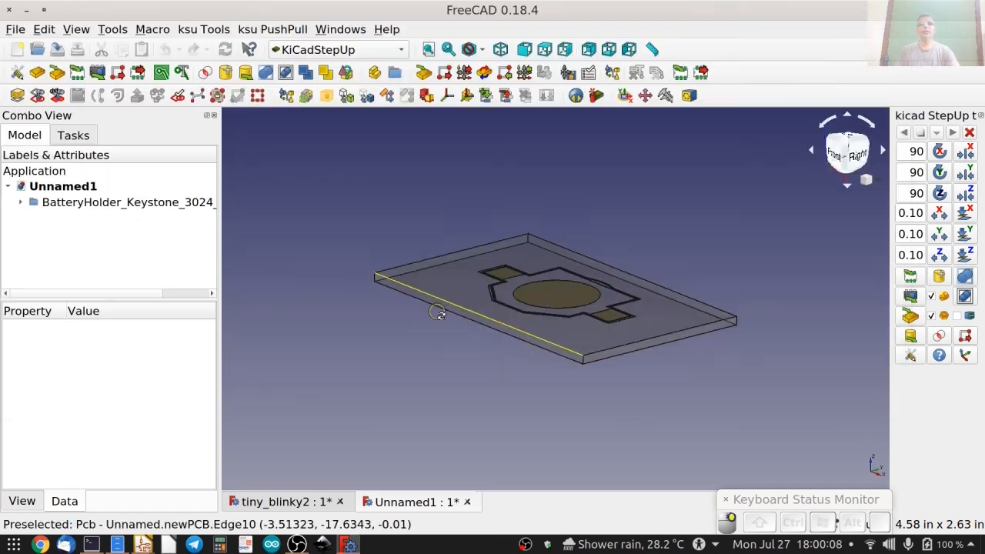
Import the 3D model keystone-PN3024-2_aligned.step from the HackadayU_KiCad_FreeCAD/FreeCAD folder on the Desktop onto the footprint.
middle_click_drag(374, 209, 822, 301)
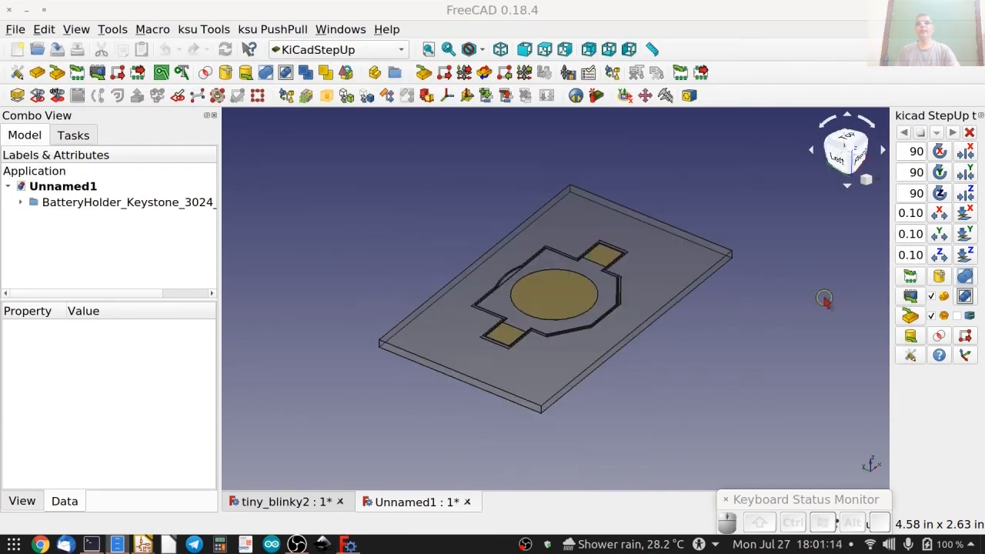
left_click(939, 277)
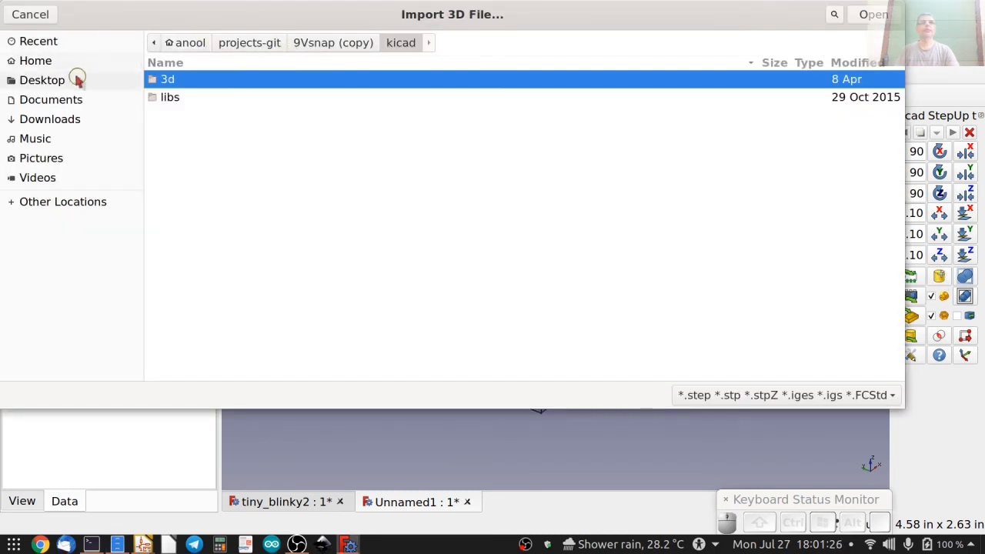
left_click(45, 81)
double_click(175, 84)
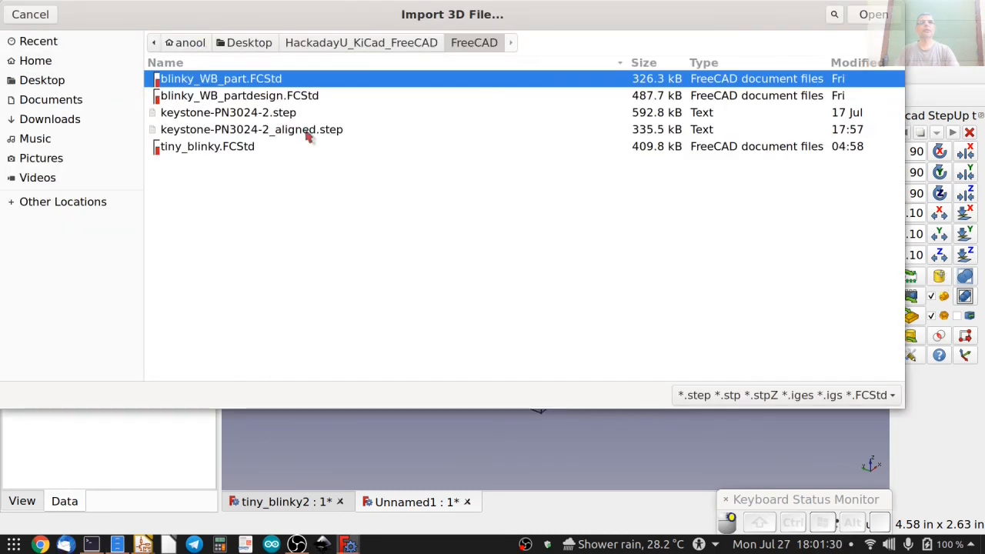
left_click(293, 131)
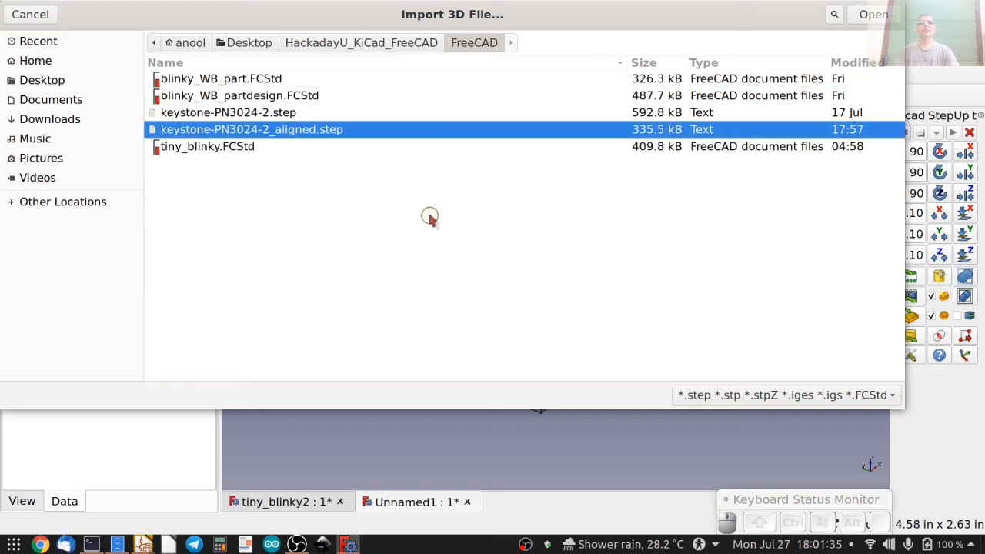
left_click(874, 14)
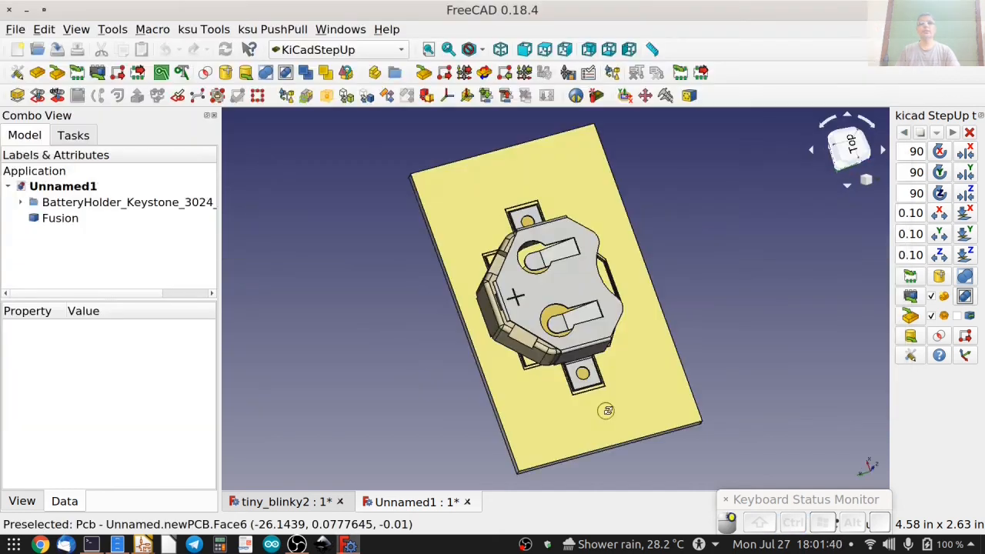
Compare the imported holder with the footprint outline and rotate the Fusion part 180° about Z in two 90° turns.
middle_click_drag(594, 416, 435, 376)
middle_click_drag(616, 343, 456, 365)
middle_click_drag(387, 362, 391, 384)
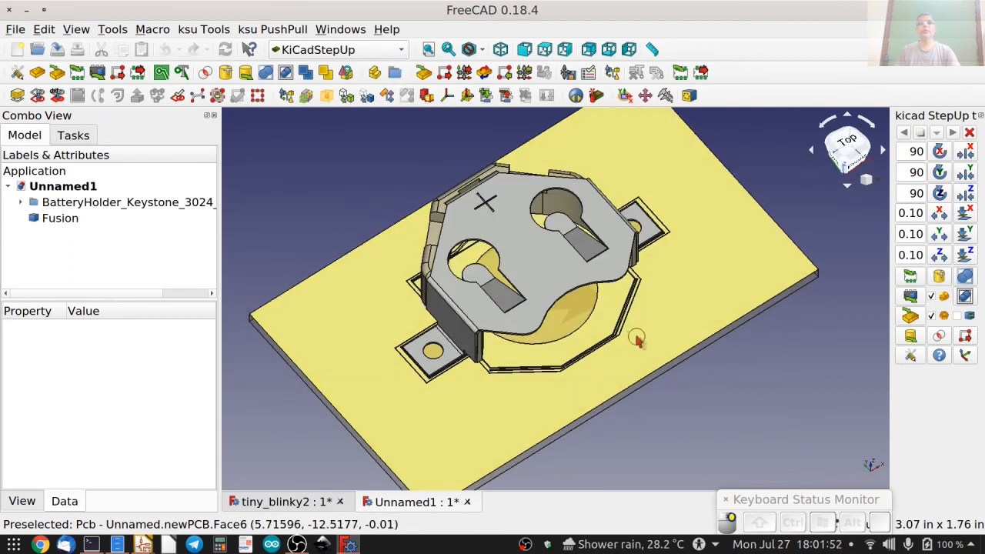
middle_click_drag(638, 340, 623, 317)
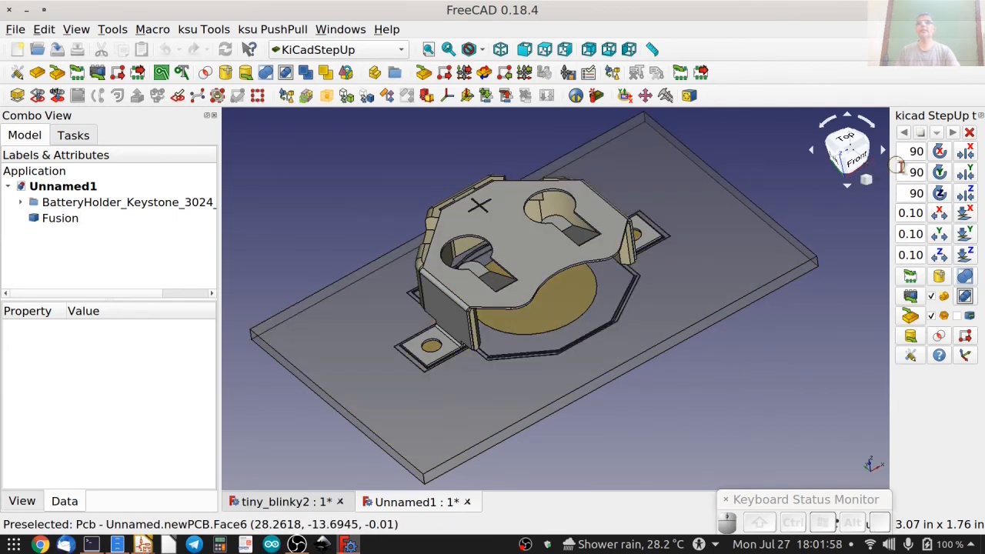
left_click(949, 199)
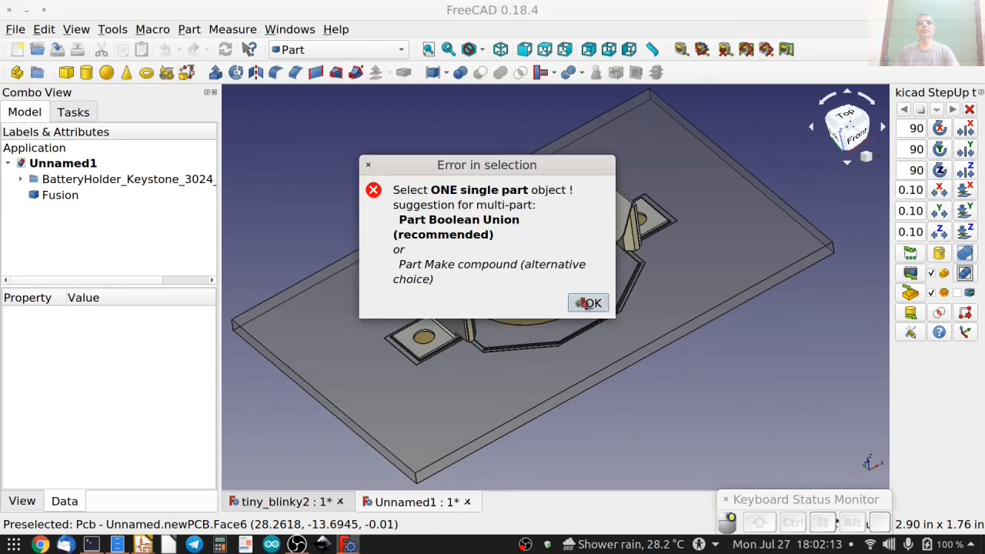
left_click(580, 301)
left_click(60, 199)
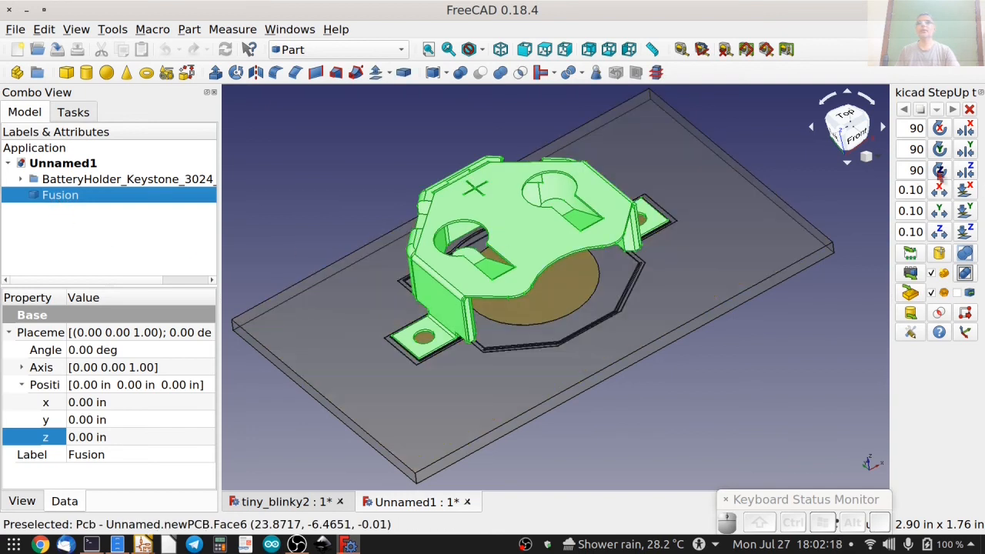
left_click(940, 172)
left_click(940, 171)
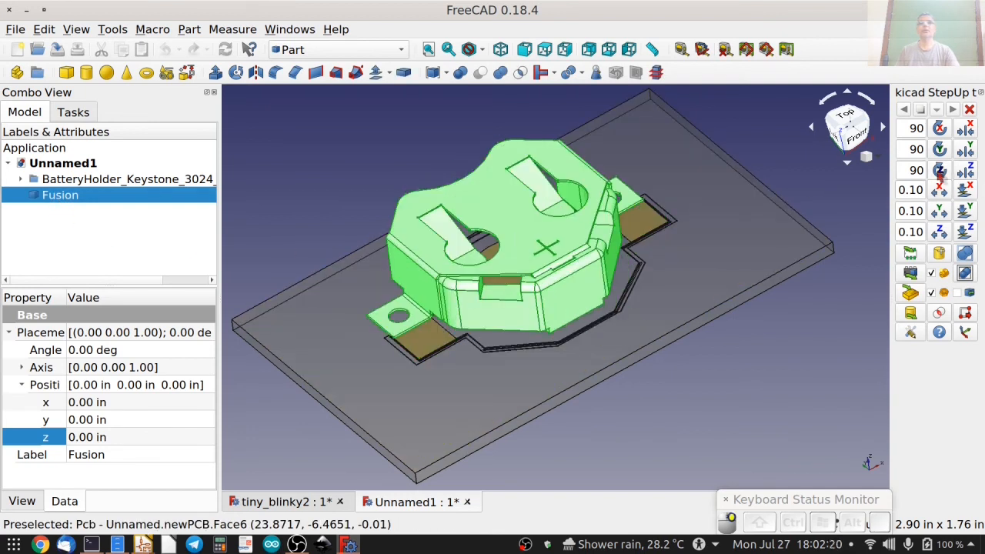
Center the Fusion part in X and Y on the footprint, viewed from the top.
key("2")
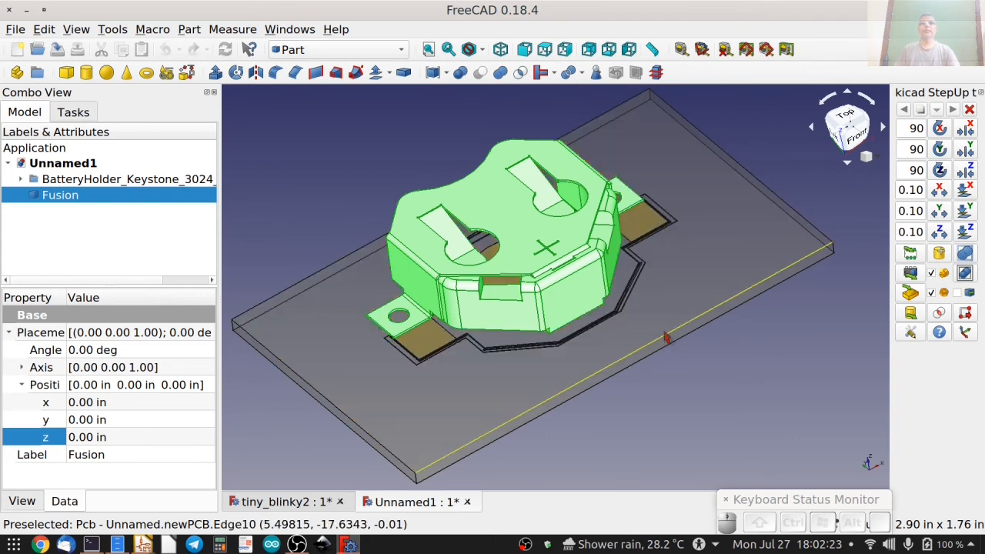
left_click(844, 129)
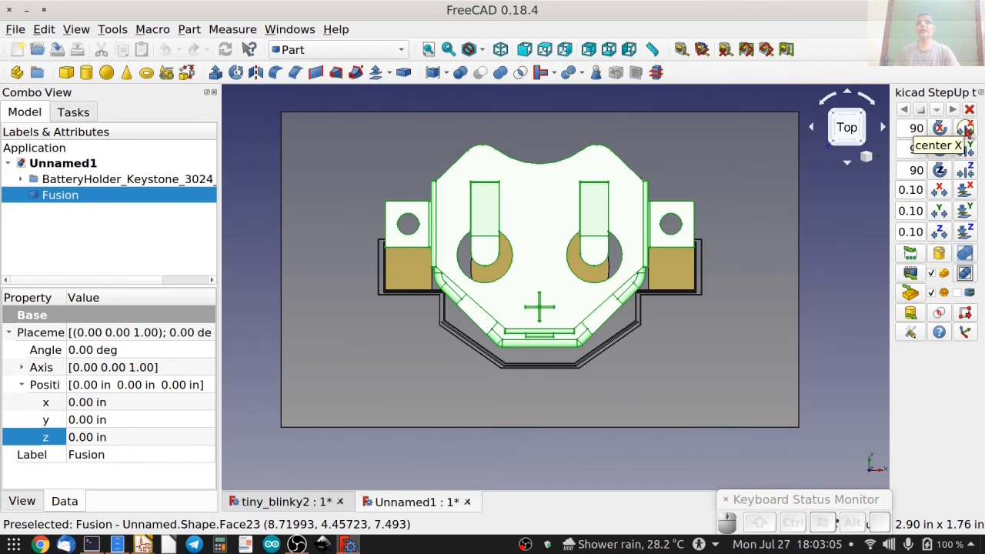
left_click(967, 130)
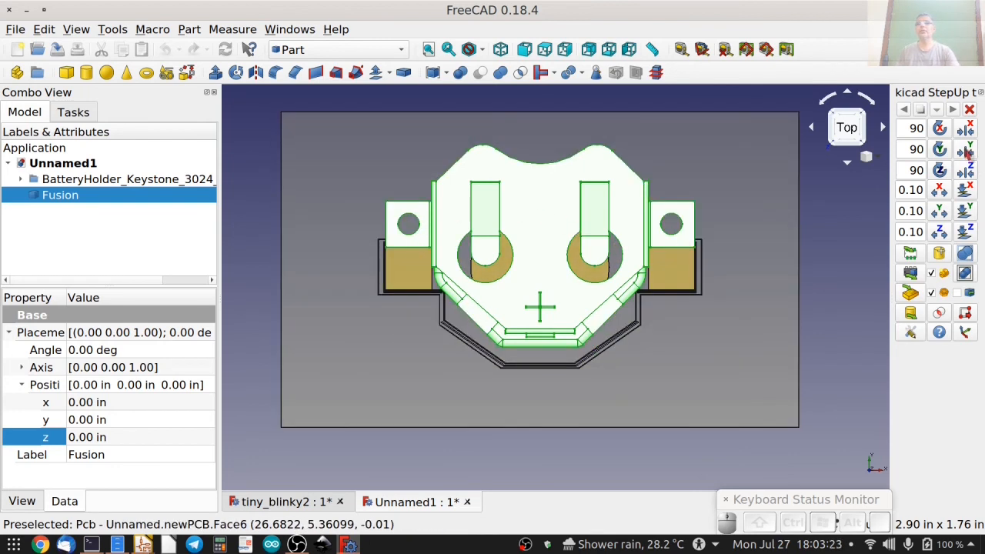
left_click(966, 151)
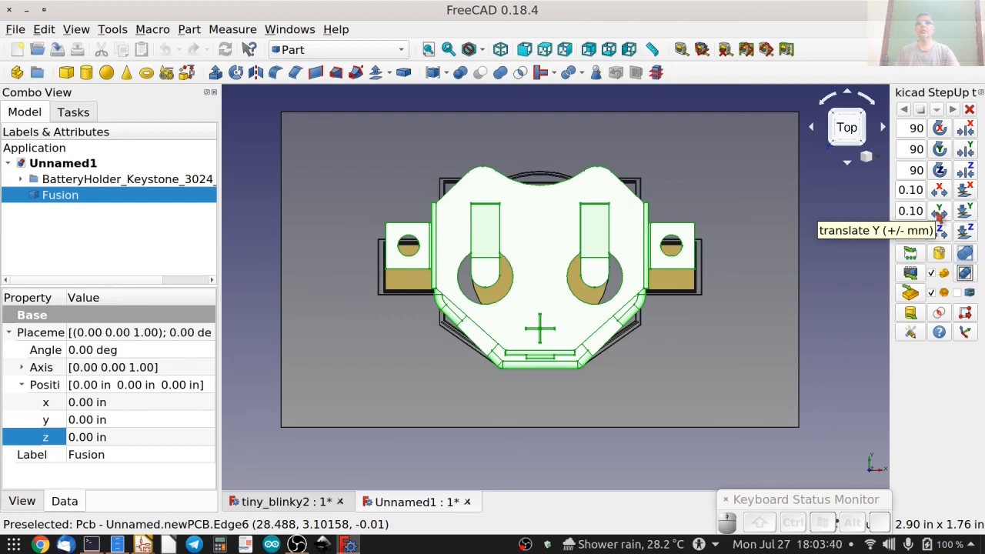
Shift the Fusion part in Y by repeated -0.10 mm translations until its tabs sit centered on the footprint pads.
left_click(923, 213)
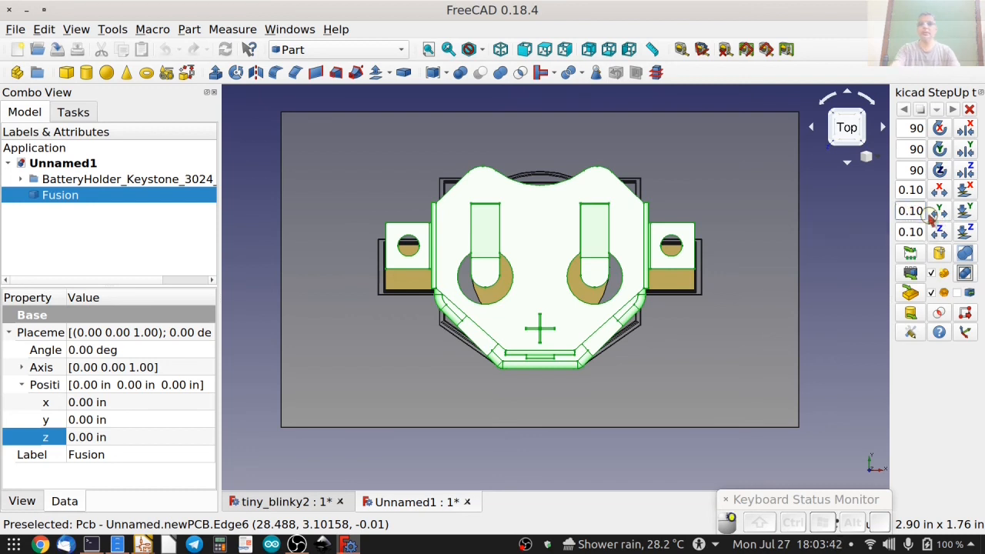
type("-")
left_click(939, 214)
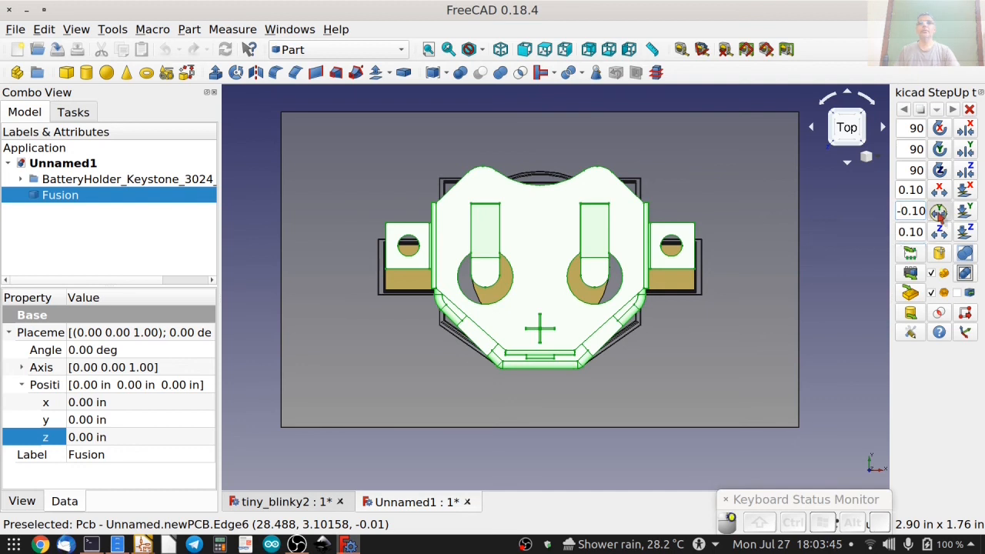
left_click(940, 215)
left_click(939, 215)
left_click(940, 216)
left_click(939, 215)
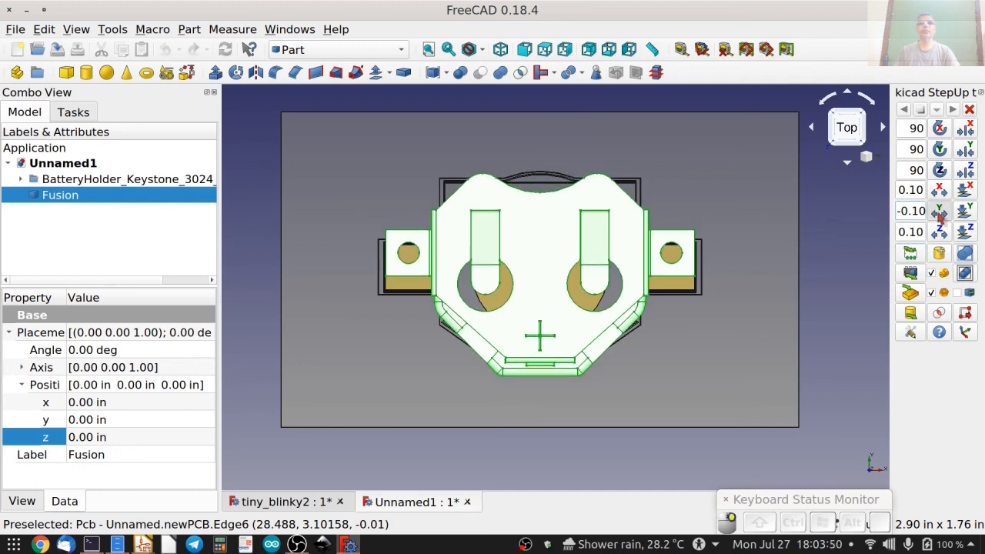
left_click(939, 215)
left_click(940, 215)
left_click(939, 215)
left_click(940, 216)
left_click(940, 216)
left_click(939, 215)
left_click(939, 215)
left_click(939, 215)
left_click(939, 216)
left_click(939, 215)
left_click(939, 215)
scroll(695, 248, "up", 5)
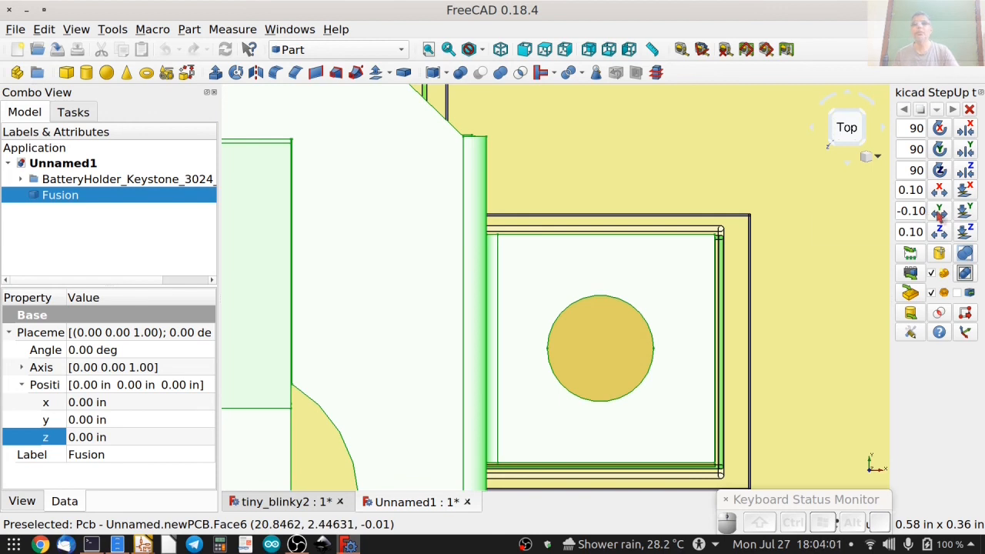
scroll(763, 307, "down", 5)
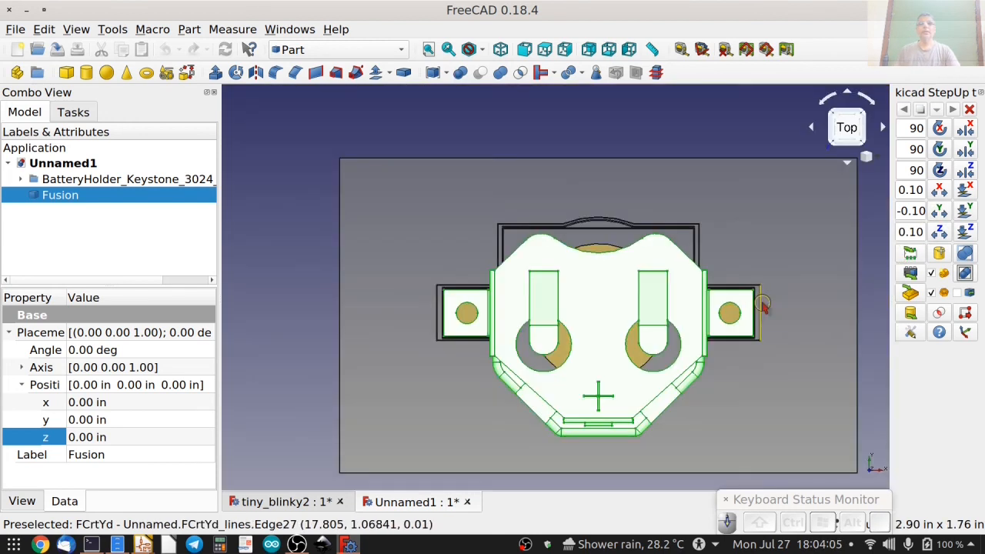
View the aligned holder isometrically and rename the Fusion part as Keystone_3024-2.
key("0")
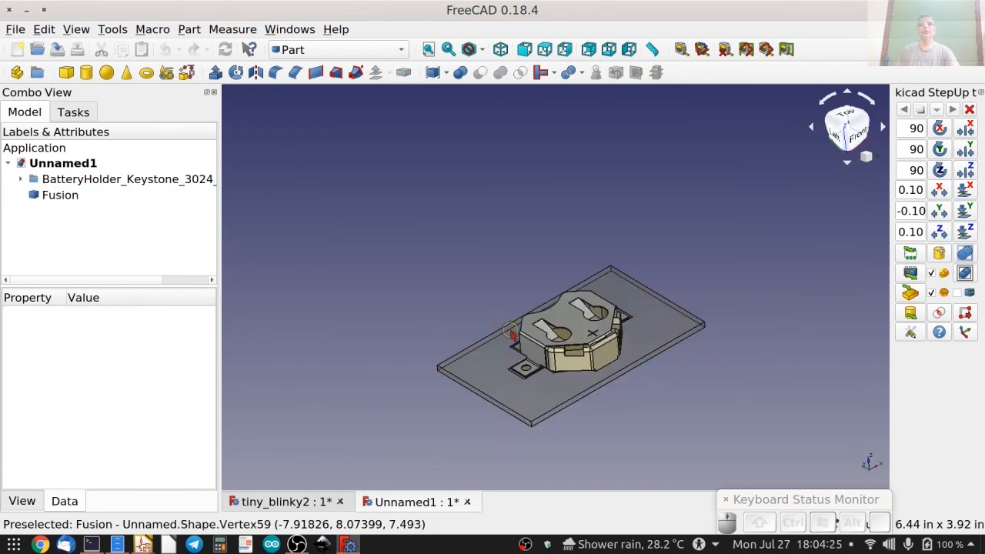
left_click(60, 195)
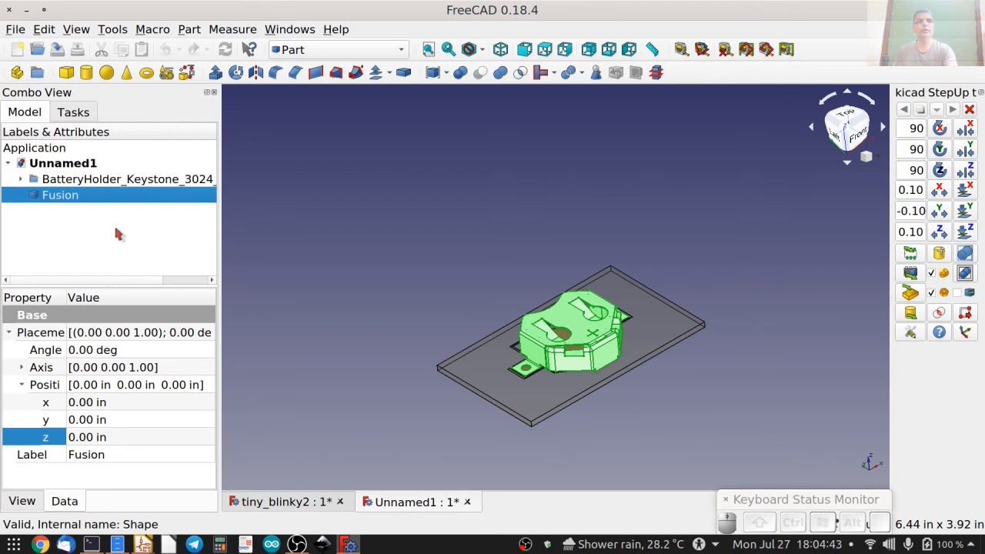
key("F2")
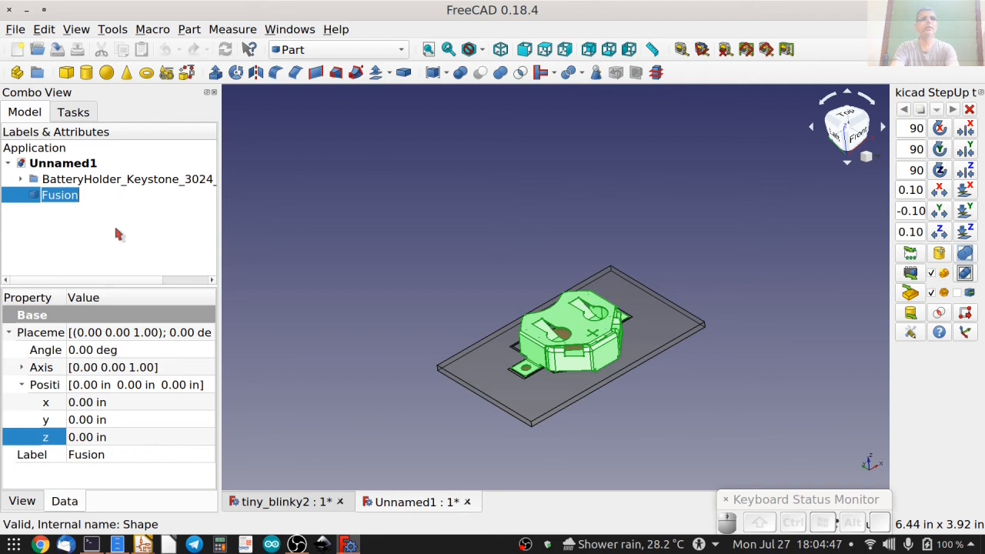
type("Key")
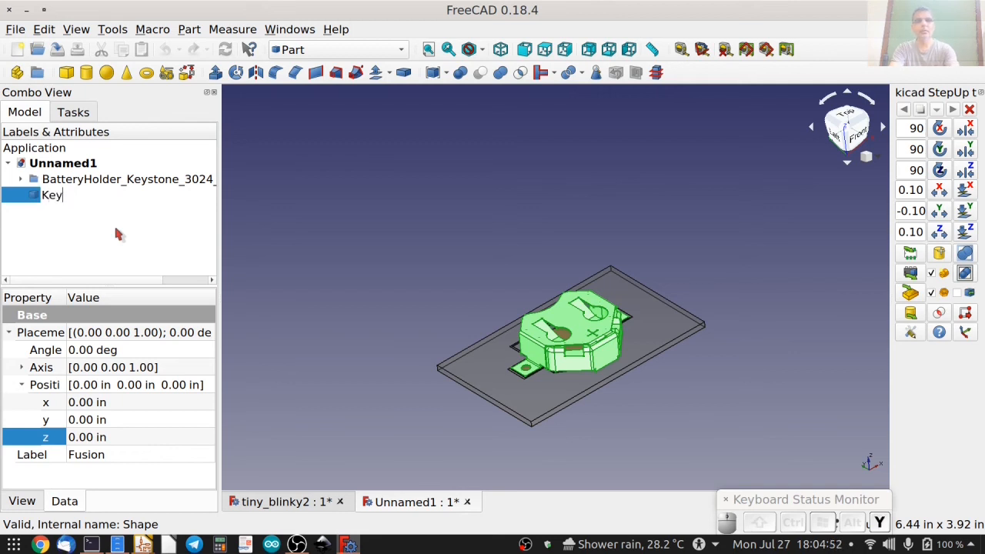
type("stone_3024-2")
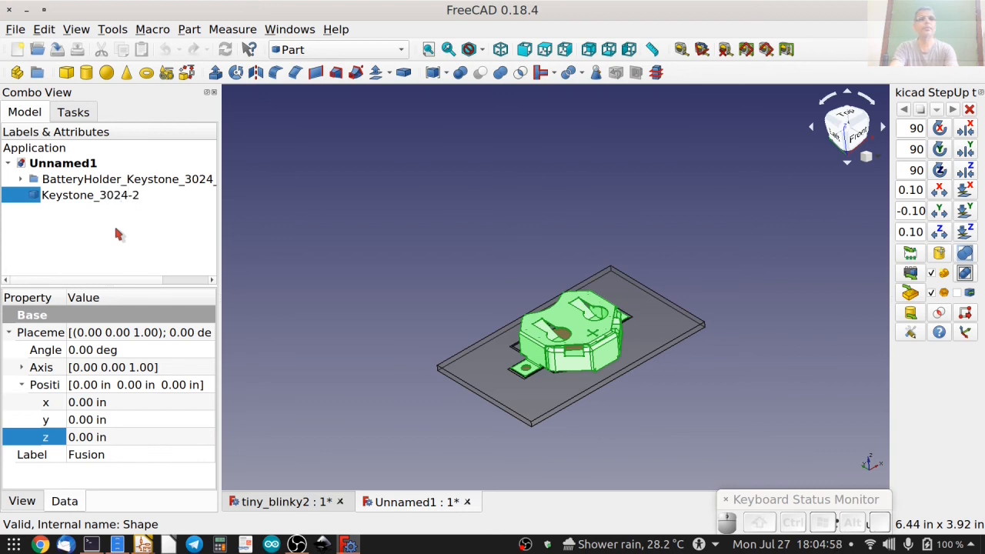
key("Return")
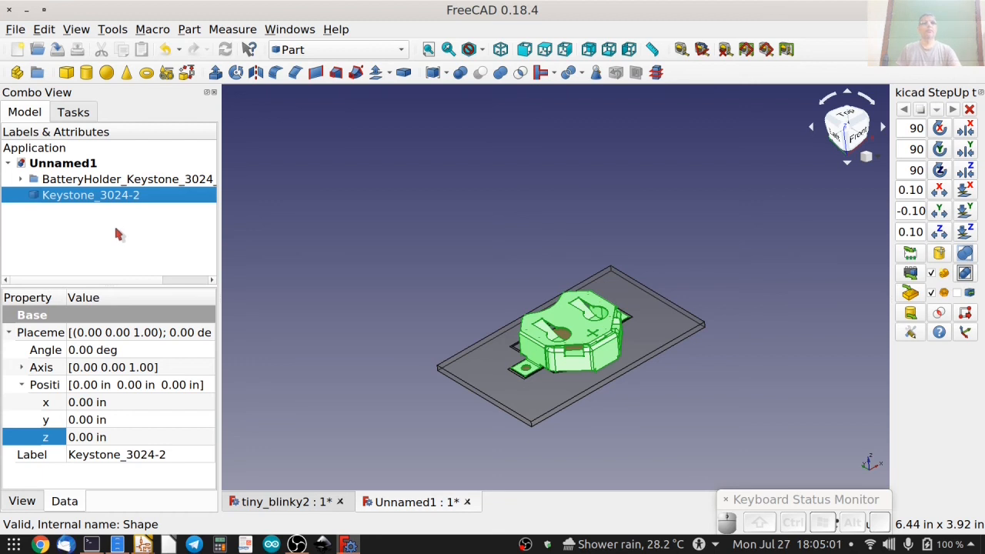
Export Keystone_3024-2 to KiCad as STEP and scaled VRML with mesh deviation 0.03 and crease angle 0.5.
left_click(914, 276)
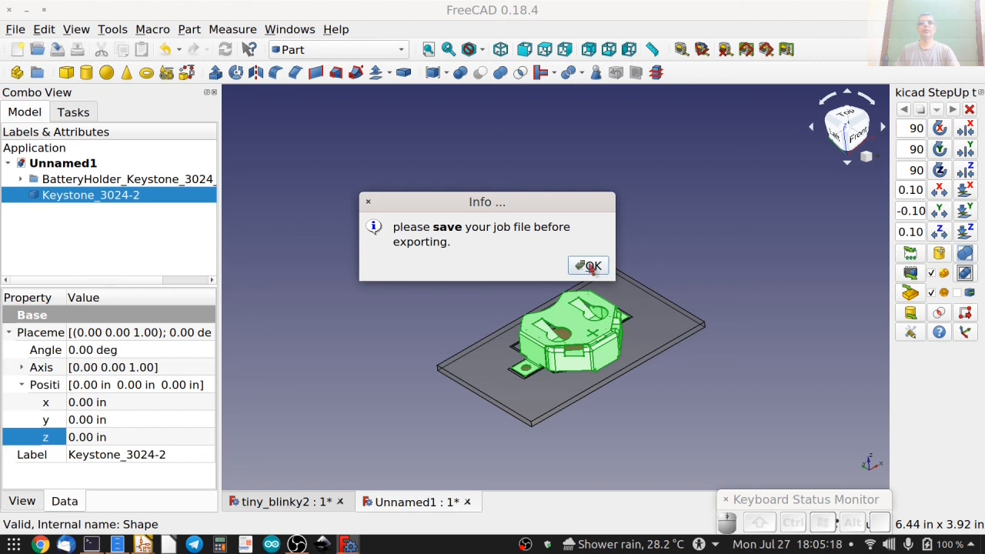
left_click(590, 266)
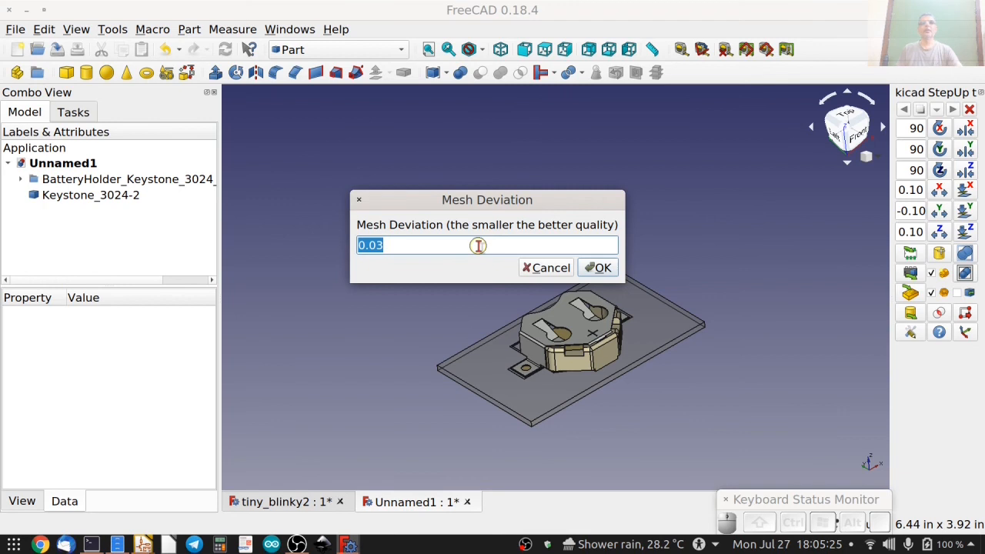
left_click(600, 267)
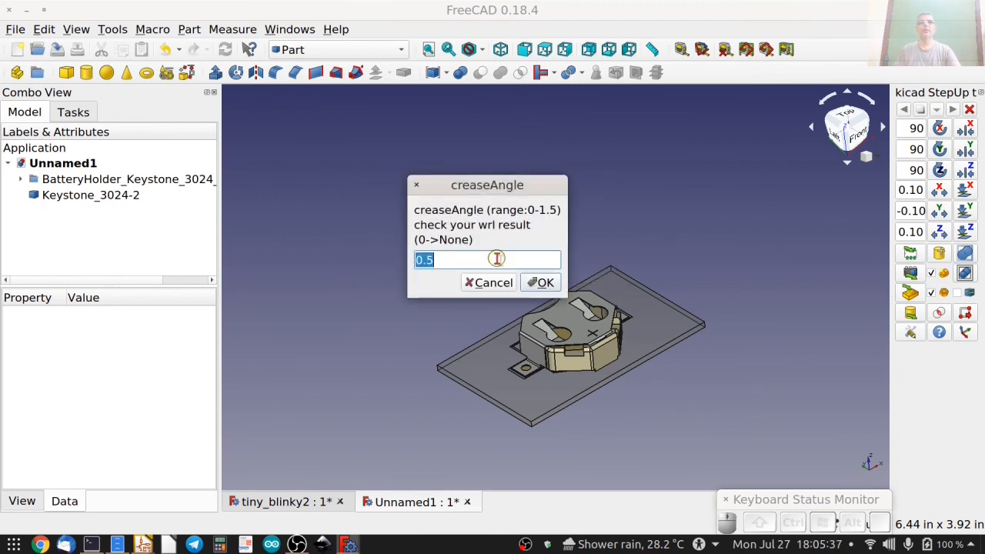
left_click(540, 283)
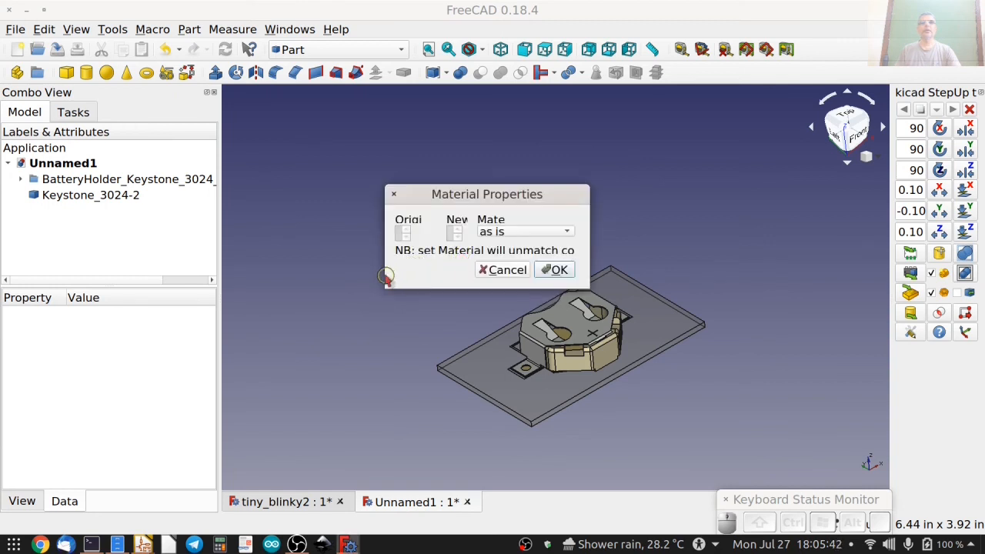
Keep both export materials set to "as is", after reviewing the available material choices, and complete the export.
left_click_drag(383, 275, 315, 274)
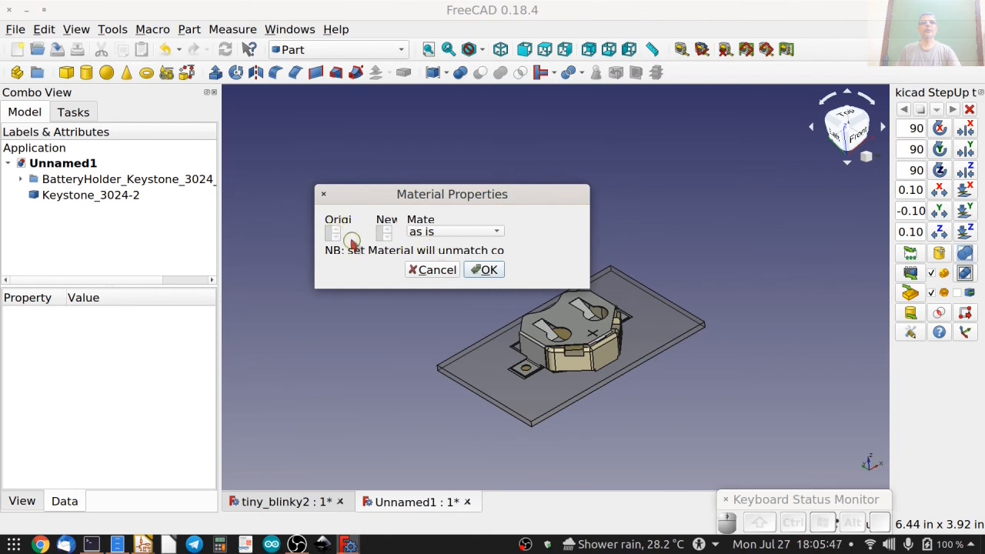
left_click(453, 232)
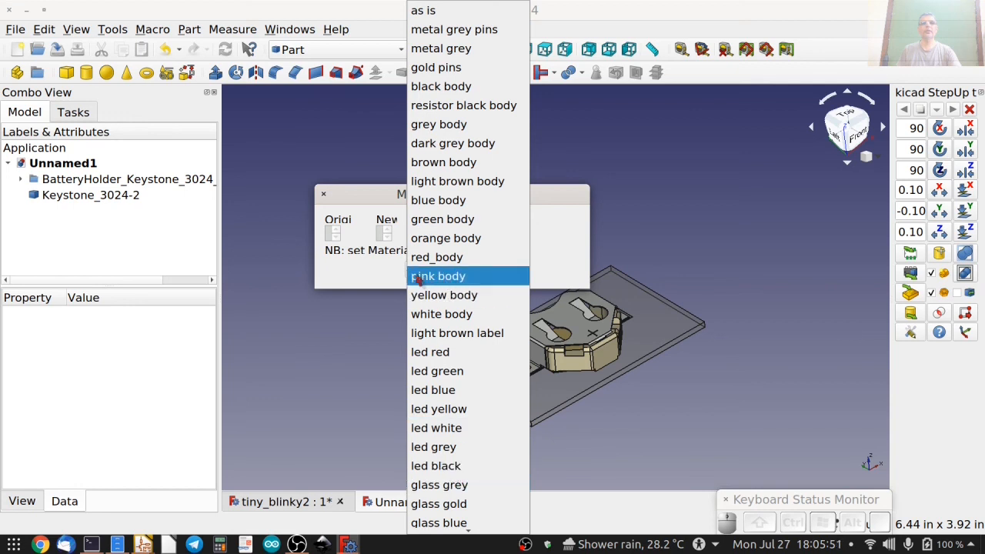
left_click(375, 279)
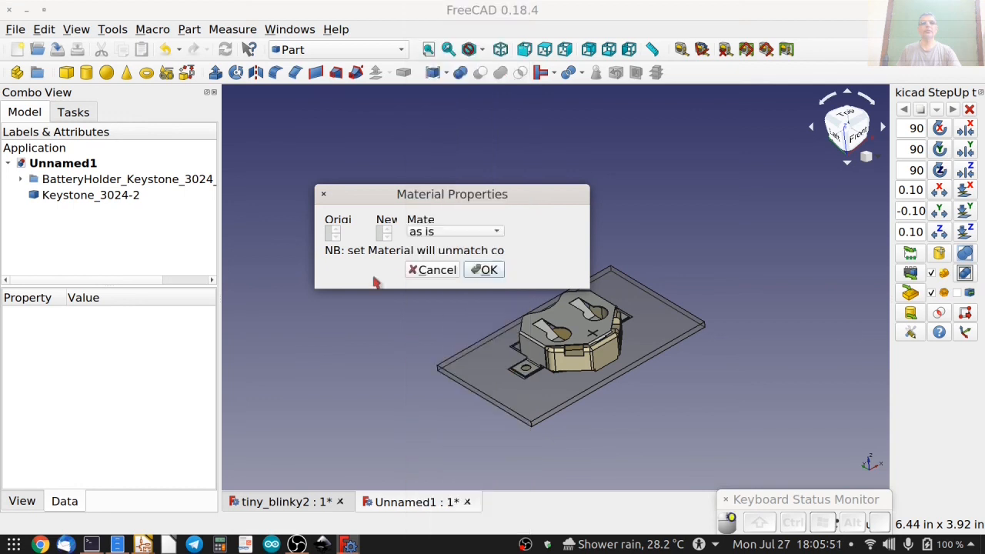
left_click(487, 271)
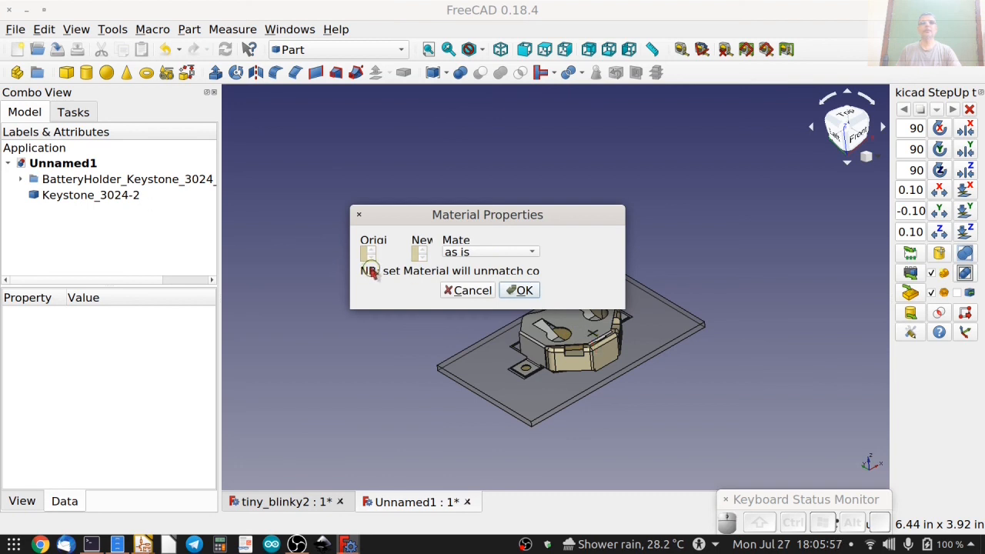
left_click(470, 255)
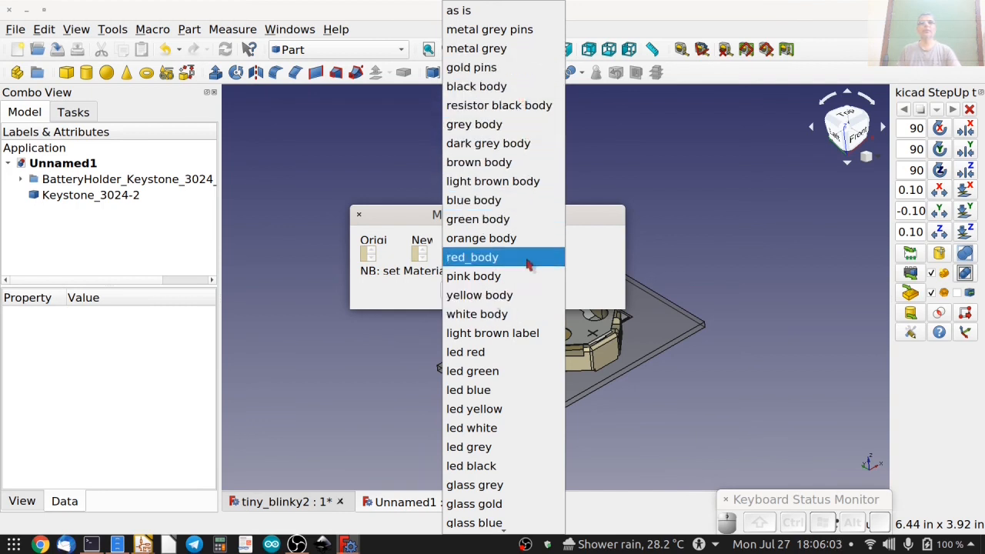
left_click(414, 294)
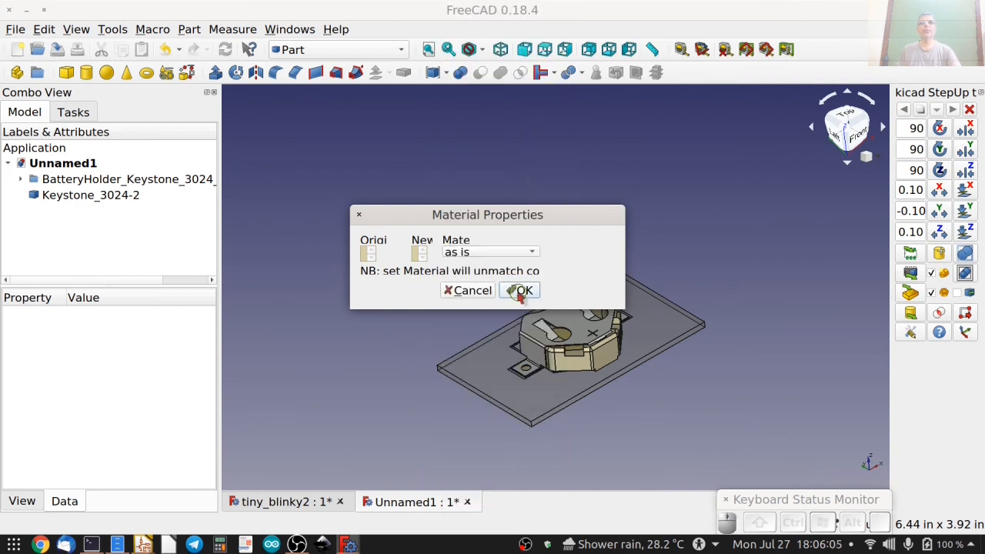
left_click(520, 290)
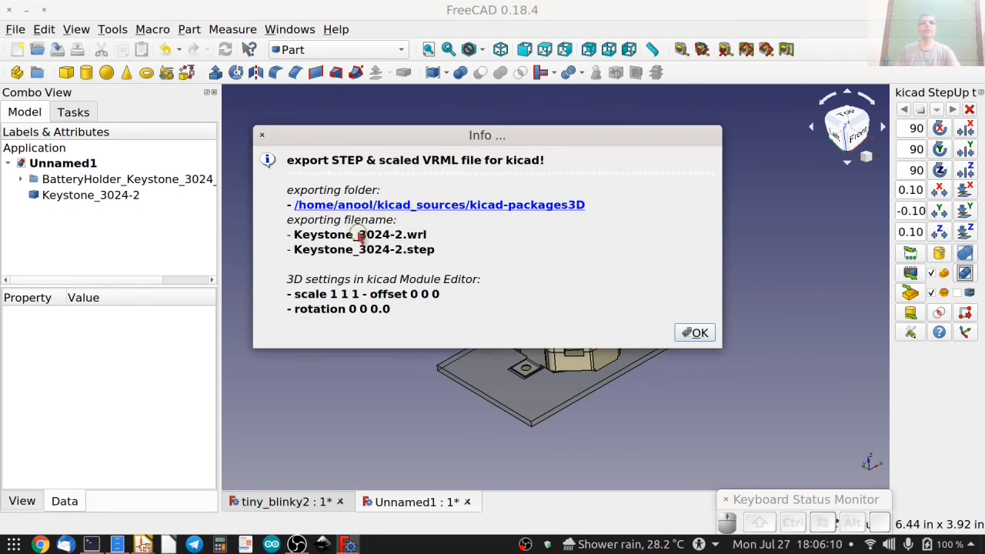
Open the kicad-packages3D export folder and cut Keystone_3024-2.step and Keystone_3024-2.wrl for moving.
left_click(552, 206)
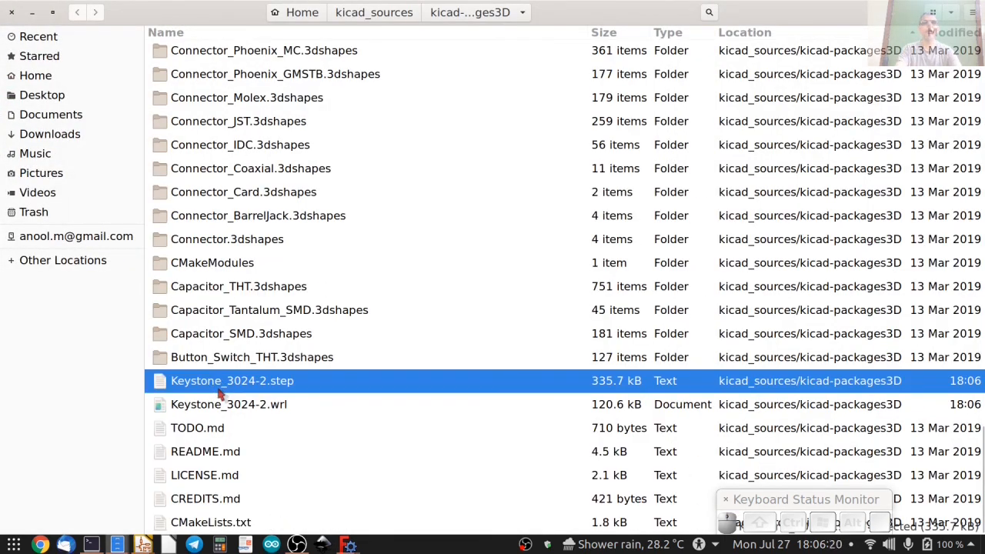
left_click(233, 405, "shift")
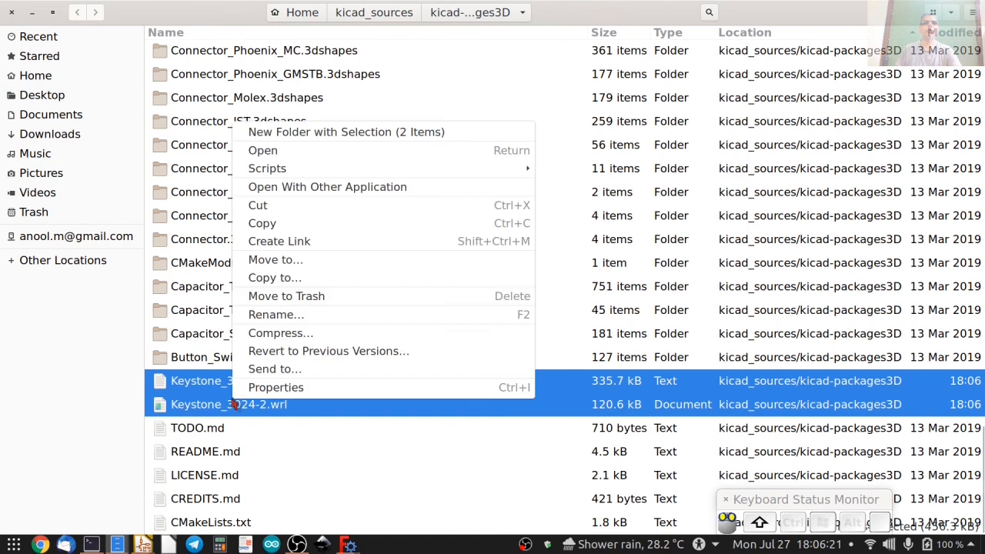
left_click(257, 205)
Create a folder named packages3D in Desktop/HackadayU_KiCad_FreeCAD/KiCad/tiny_blinky.
left_click(37, 97)
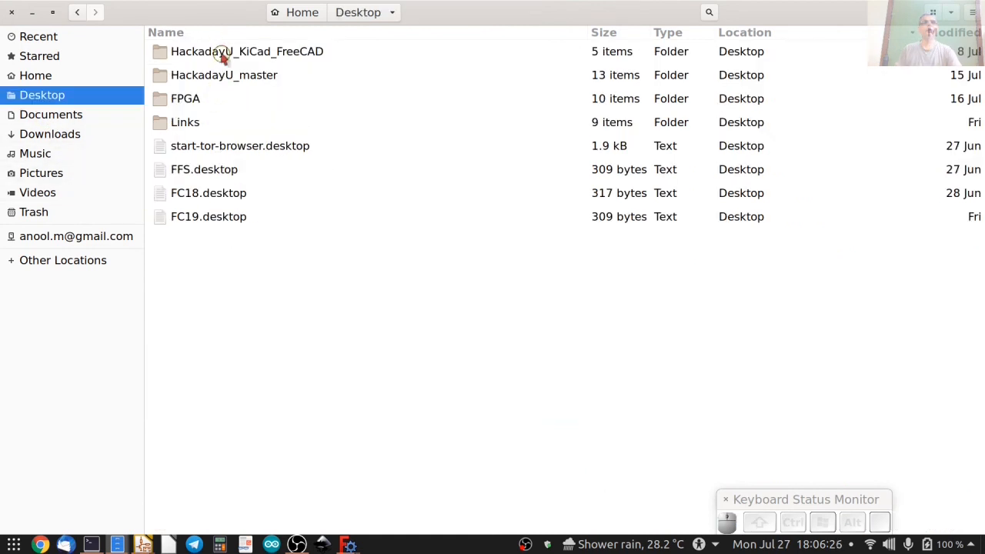
double_click(223, 52)
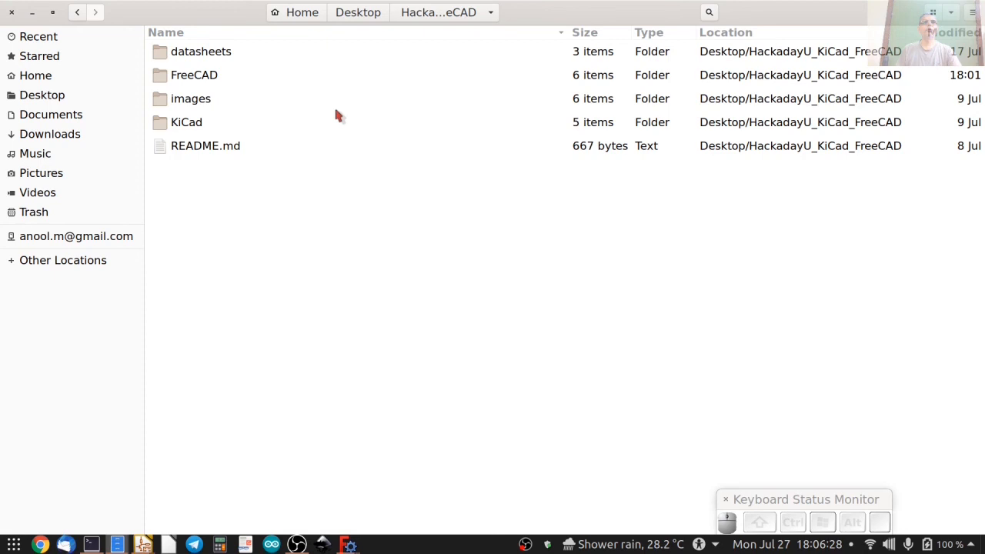
double_click(192, 124)
double_click(197, 51)
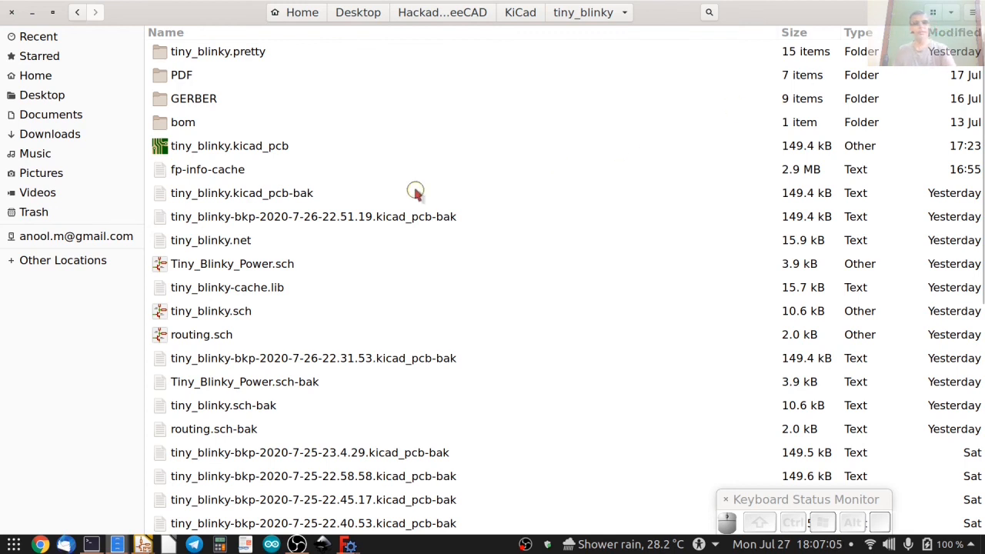
key("ctrl+shift+n")
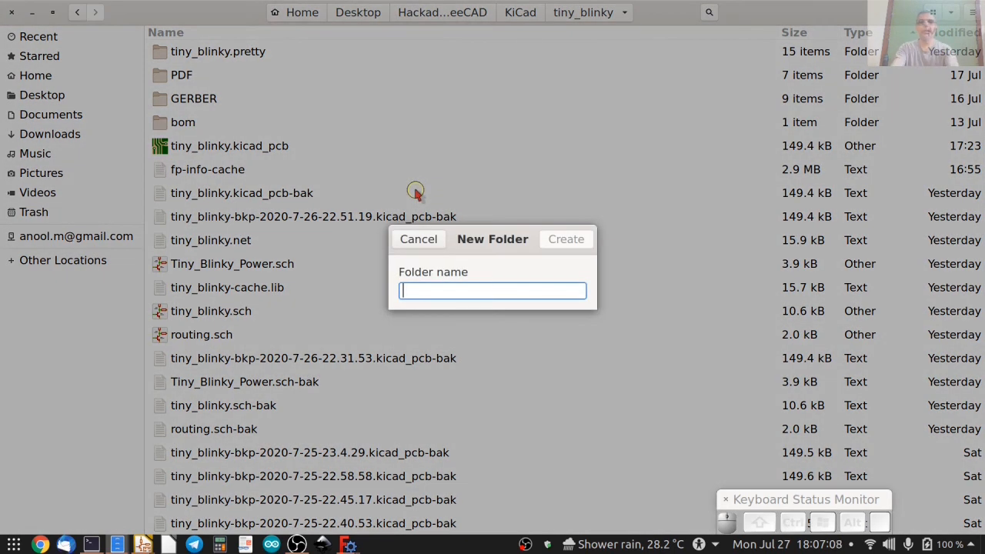
type("packages3D")
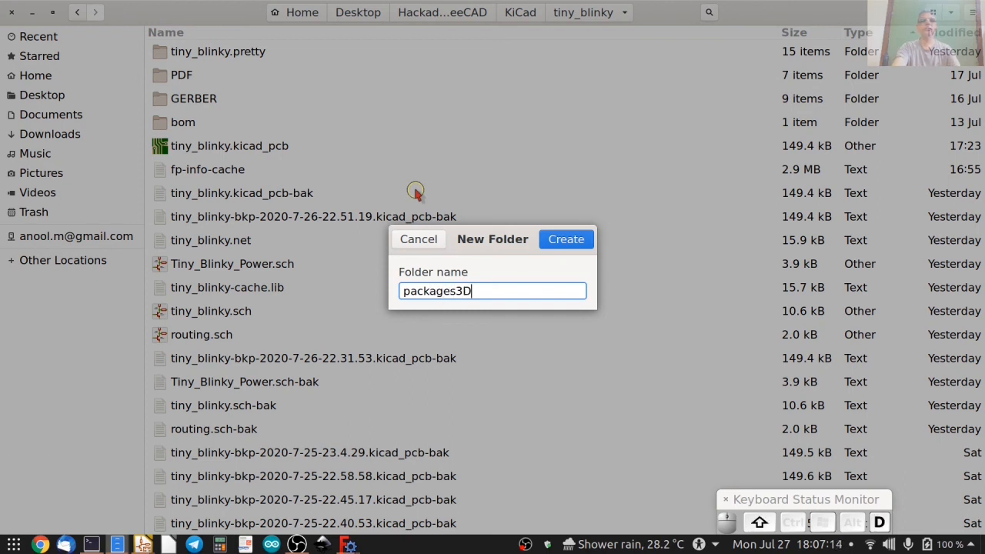
key("Return")
Paste the cut STEP and VRML files into the packages3D folder and return to the parent project folders.
double_click(219, 57)
right_click(262, 133)
left_click(288, 190)
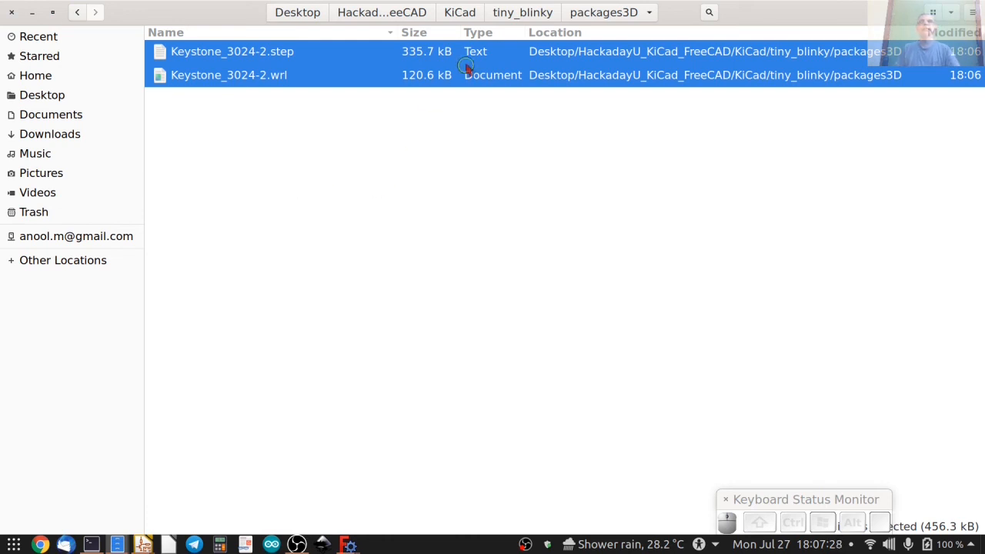
left_click(526, 13)
left_click(465, 13)
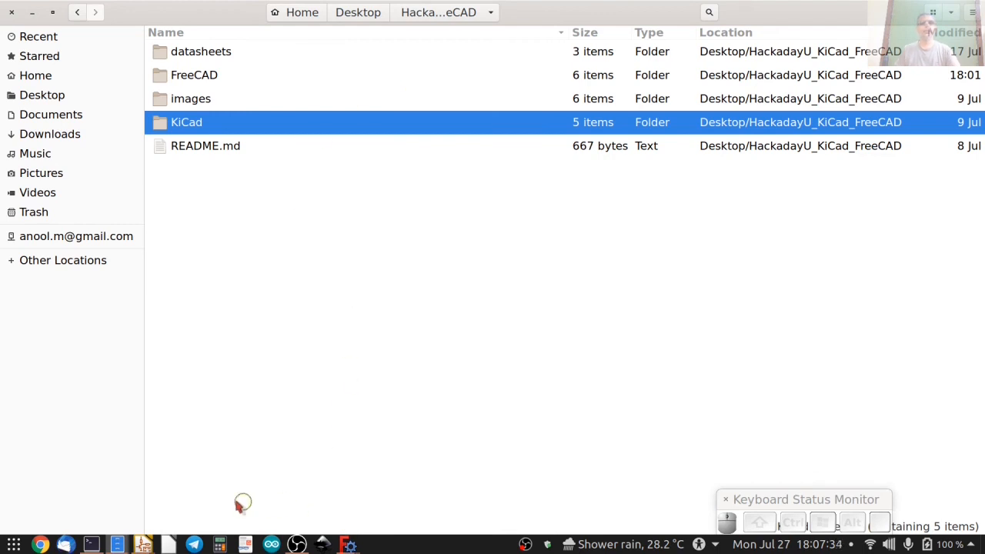
Switch to Pcbnew and examine the battery holder's placement on the tiny_blinky board in the 3D Viewer.
mouse_move(143, 541)
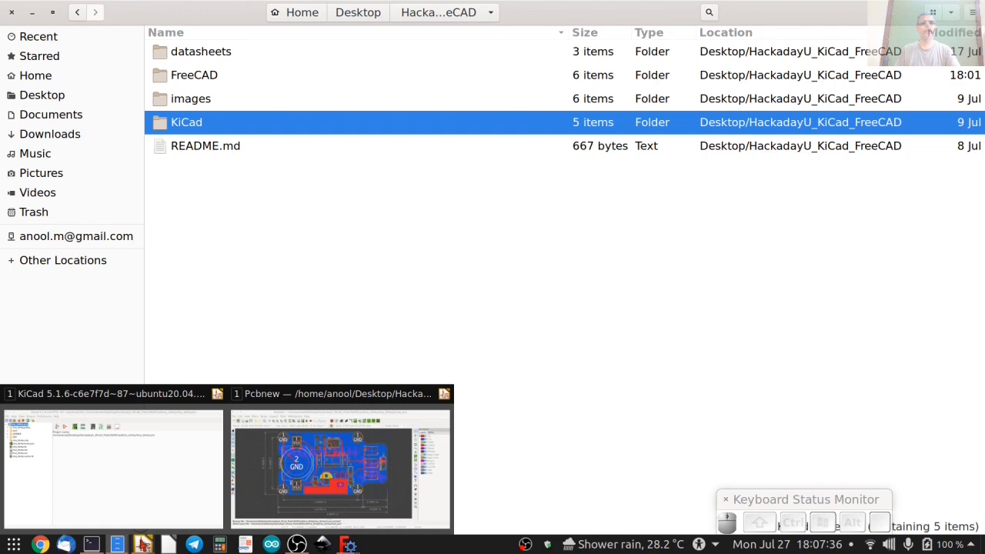
left_click(339, 466)
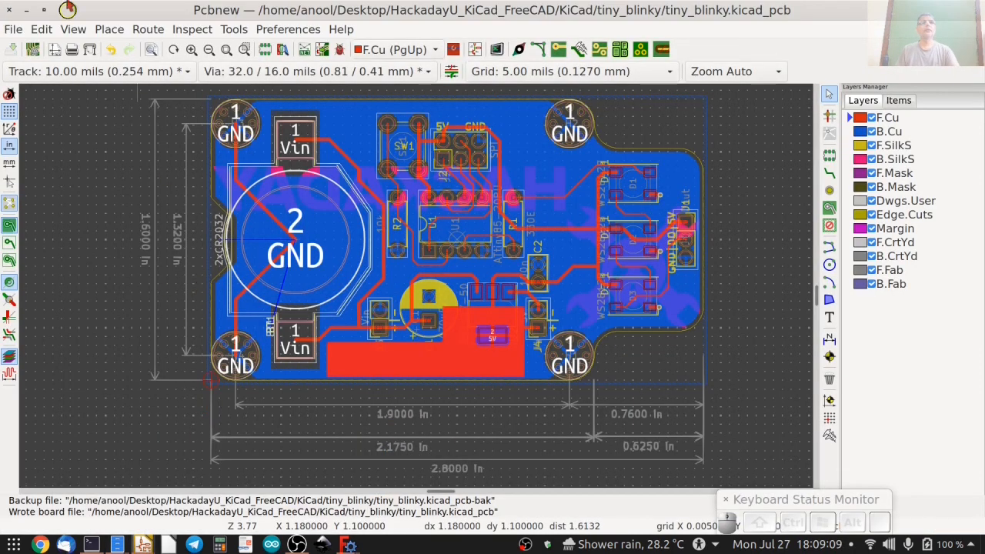
left_click(75, 27)
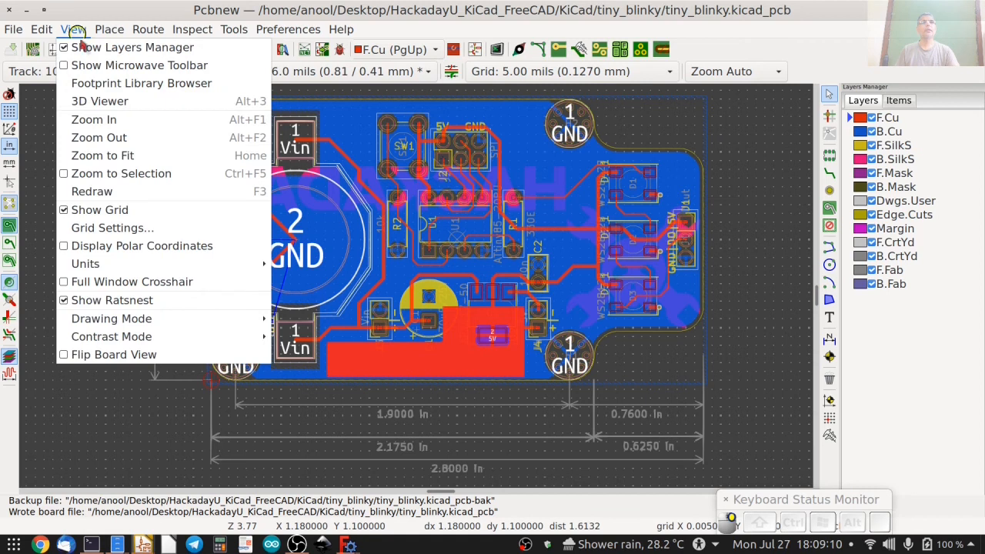
left_click(101, 95)
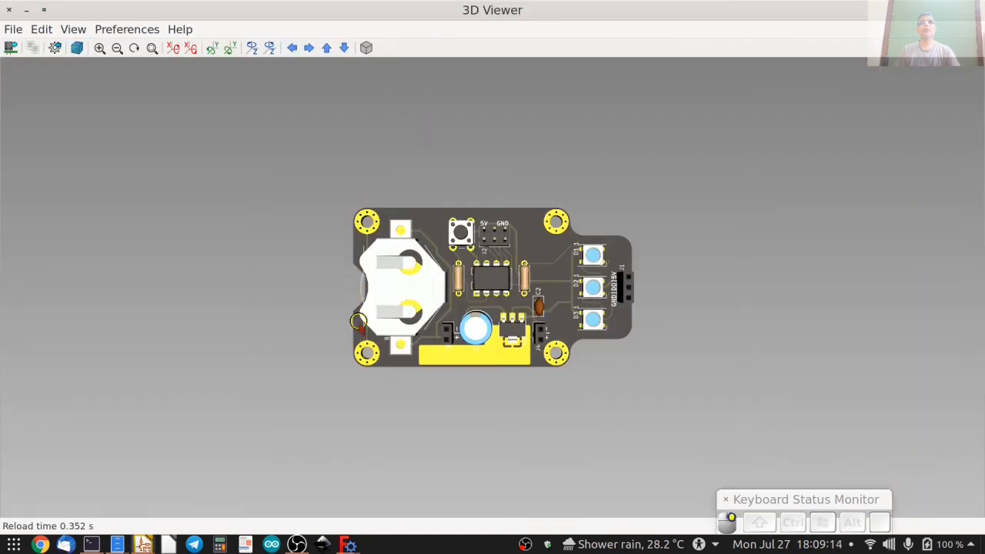
left_click_drag(359, 324, 141, 81)
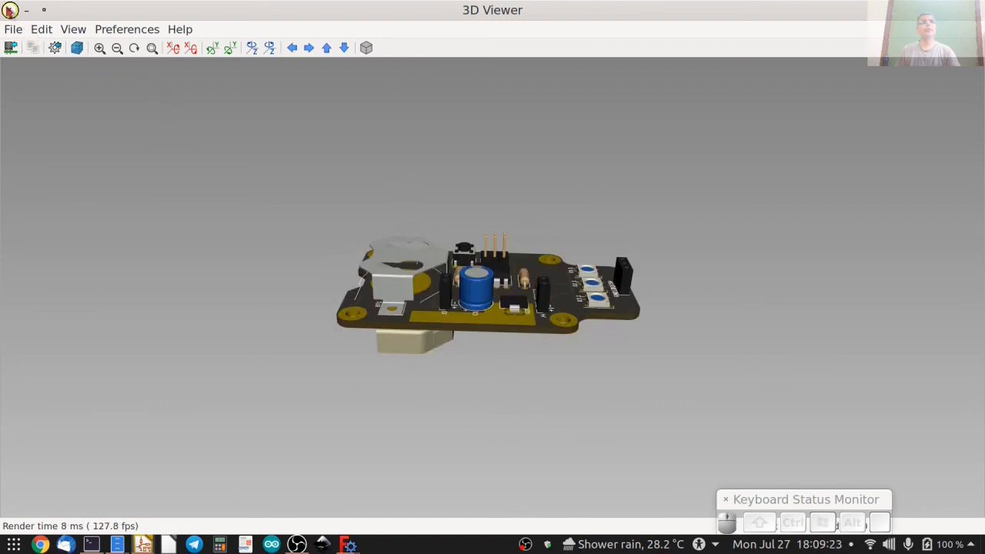
left_click(9, 10)
Inspect footprint BT1's 3D settings and preview, and remove its keystone-PN3024-2.step model.
left_click(231, 181)
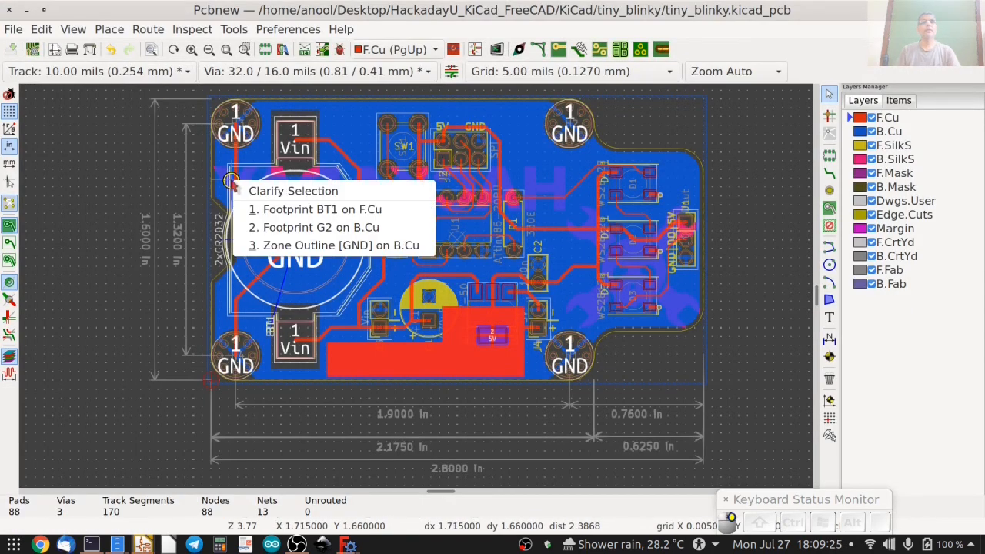
left_click(254, 210)
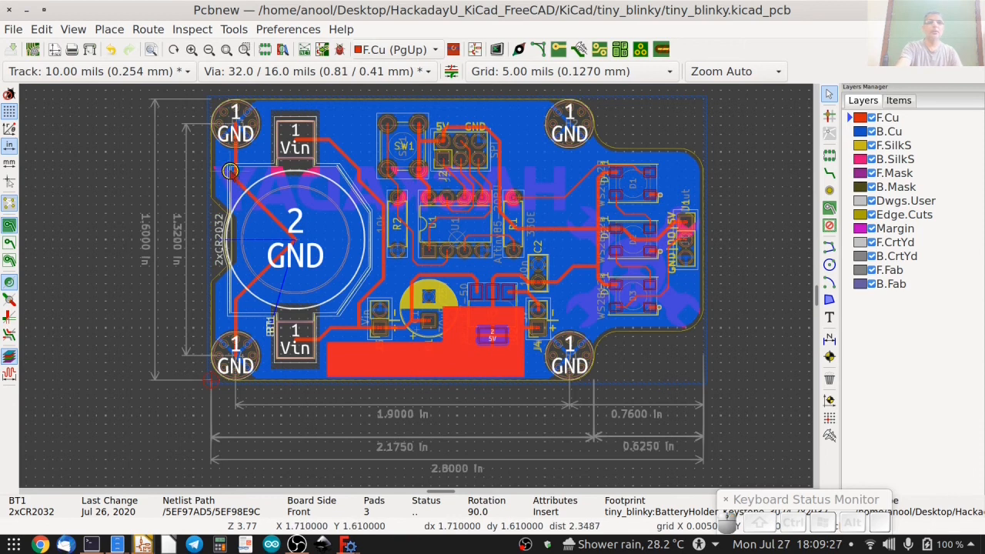
double_click(229, 171)
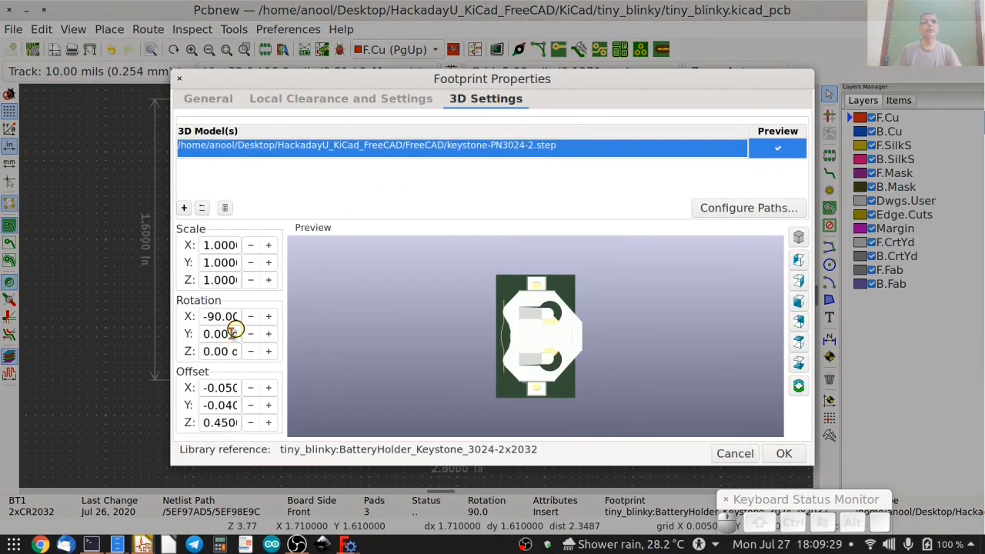
left_click_drag(171, 329, 107, 317)
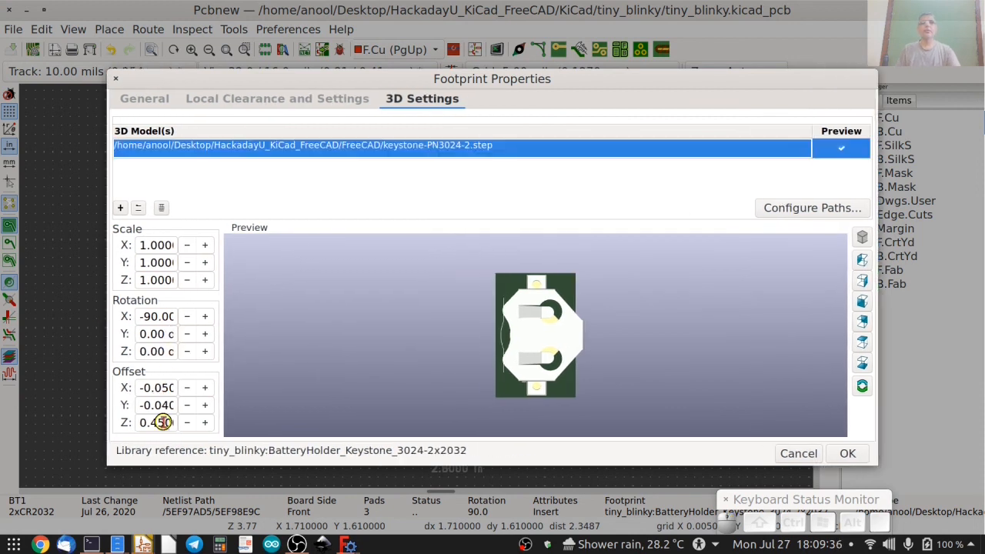
left_click_drag(528, 391, 515, 362)
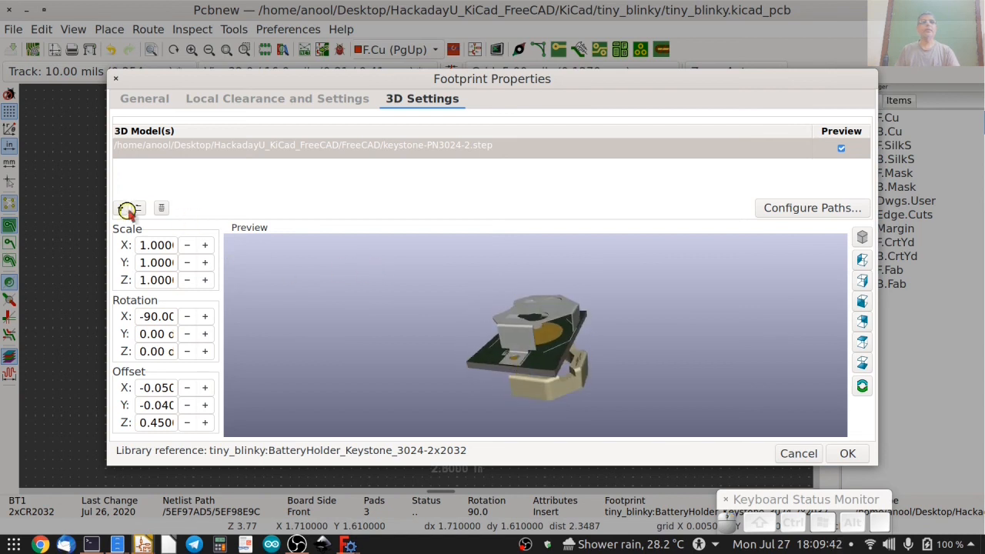
left_click(159, 209)
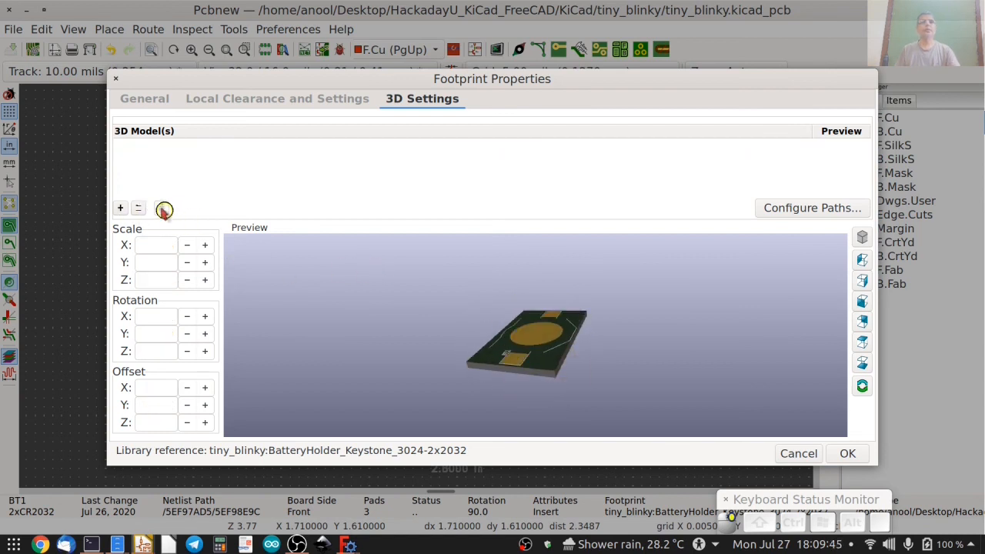
Assign Keystone_3024-2.wrl from KiCad/tiny_blinky/packages3D as the 3D model of footprint BT1.
left_click(137, 208)
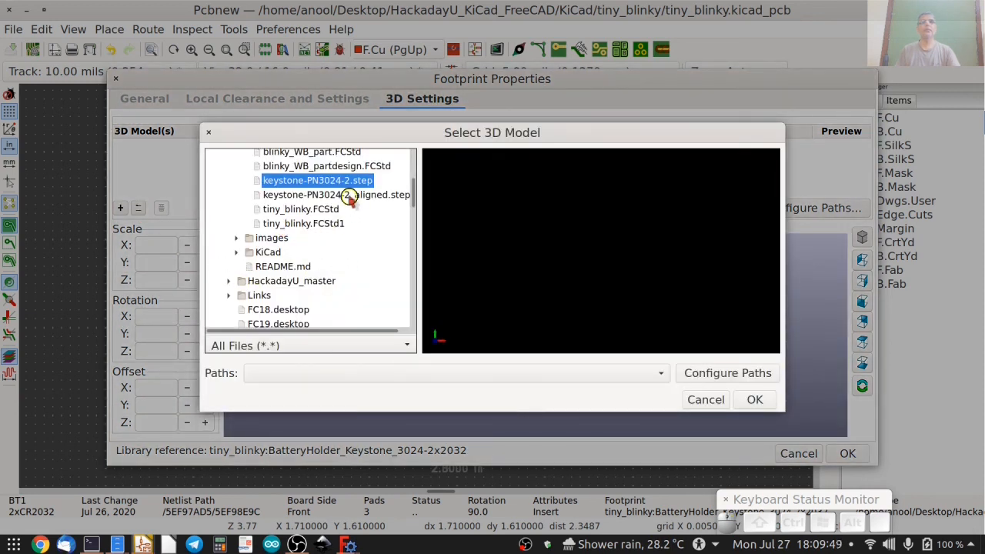
scroll(231, 220, "up", 2)
left_click(236, 219)
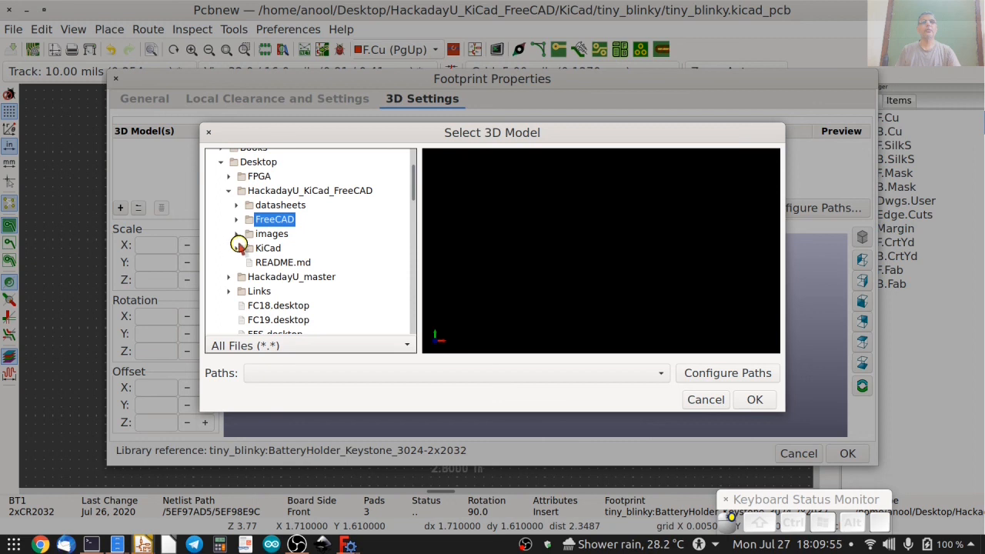
left_click(238, 248)
left_click(251, 263)
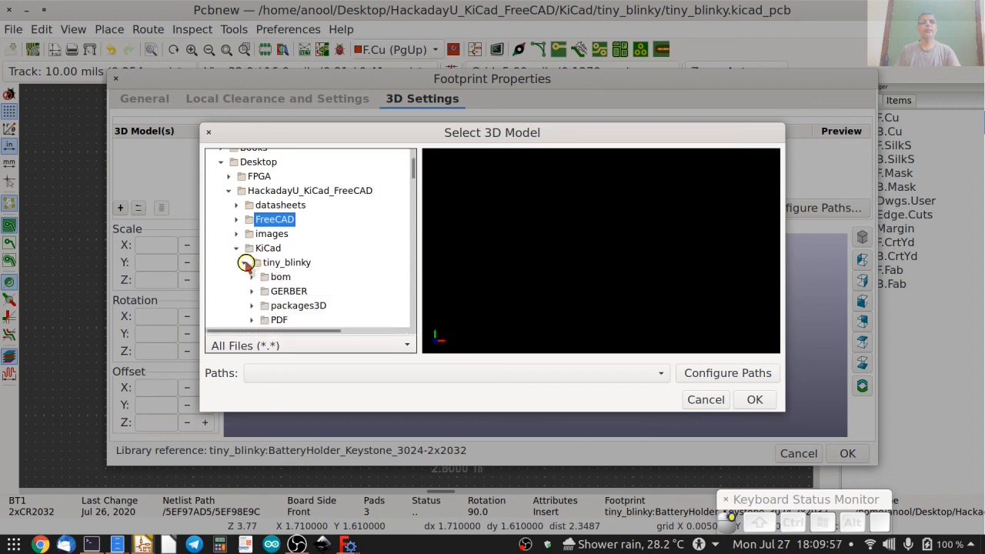
scroll(258, 269, "down", 2)
left_click(251, 276)
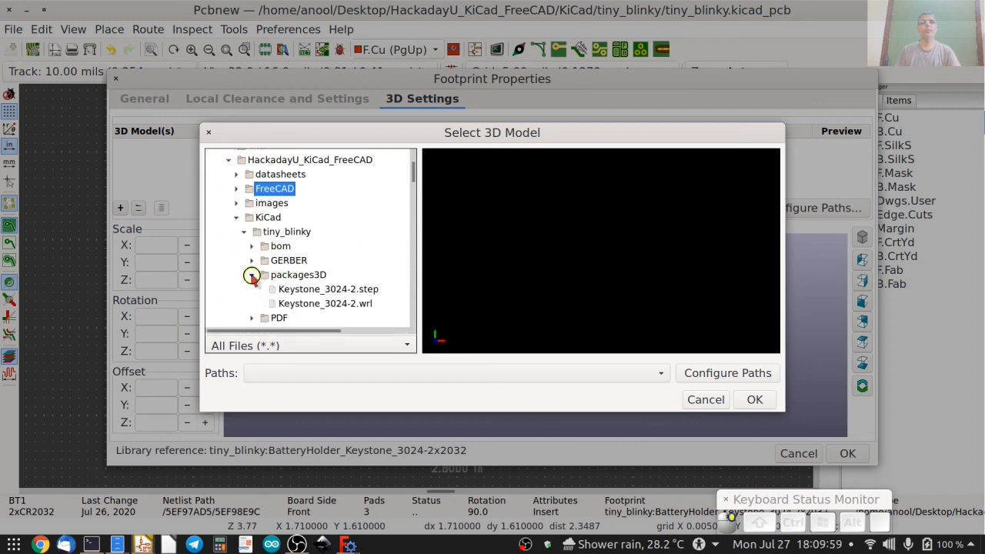
left_click(322, 305)
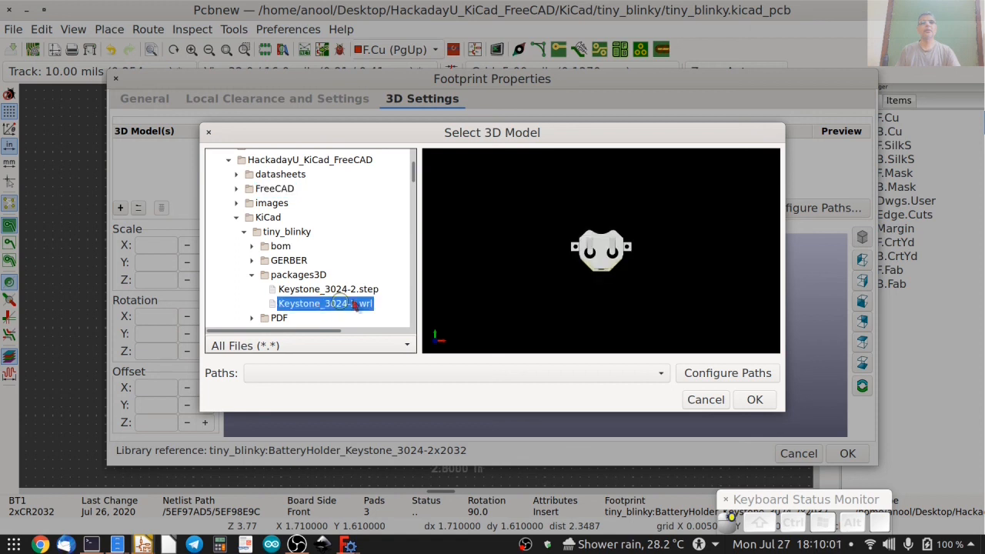
left_click_drag(616, 306, 645, 359)
left_click(755, 400)
Check the battery holder in BT1's 3D preview, accept the footprint properties and save the board.
left_click_drag(451, 391, 528, 328)
left_click(148, 422)
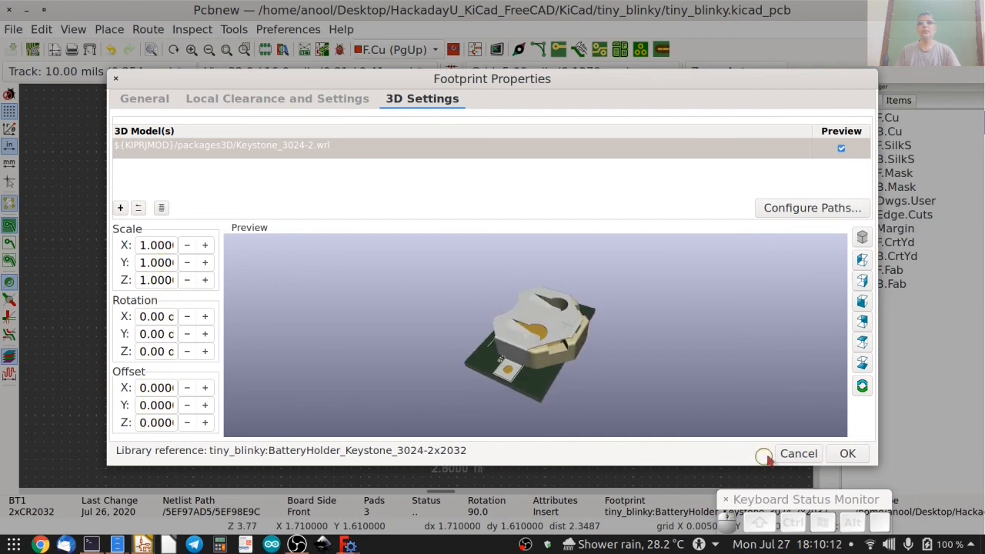
left_click(846, 453)
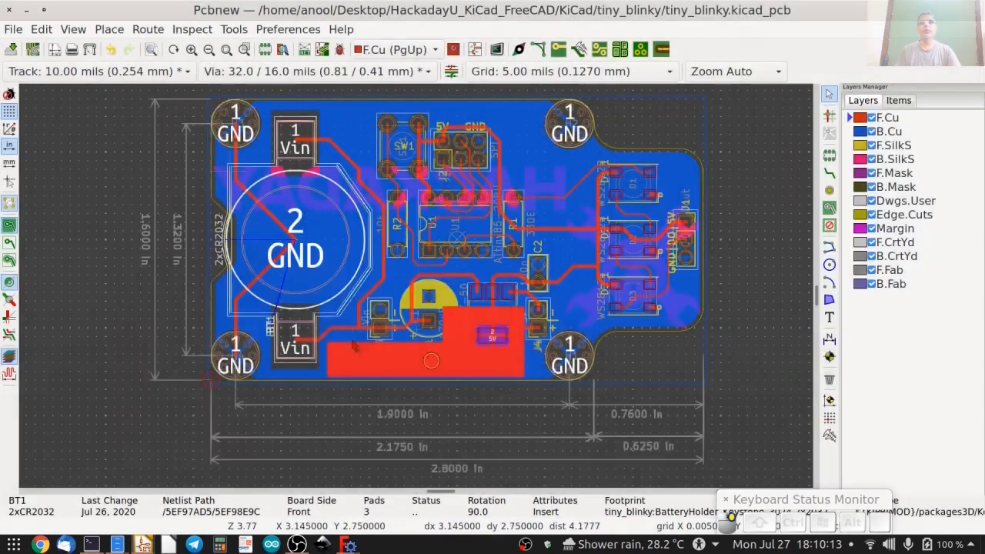
left_click(10, 50)
Examine the new battery holder's placement on the tiny_blinky board in the 3D Viewer, and close the viewer.
left_click(74, 31)
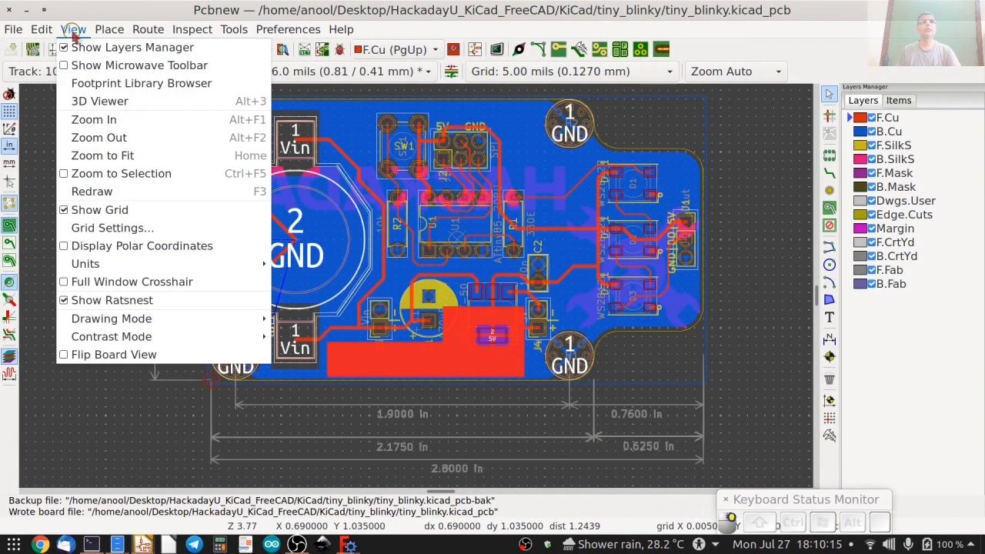
left_click(100, 101)
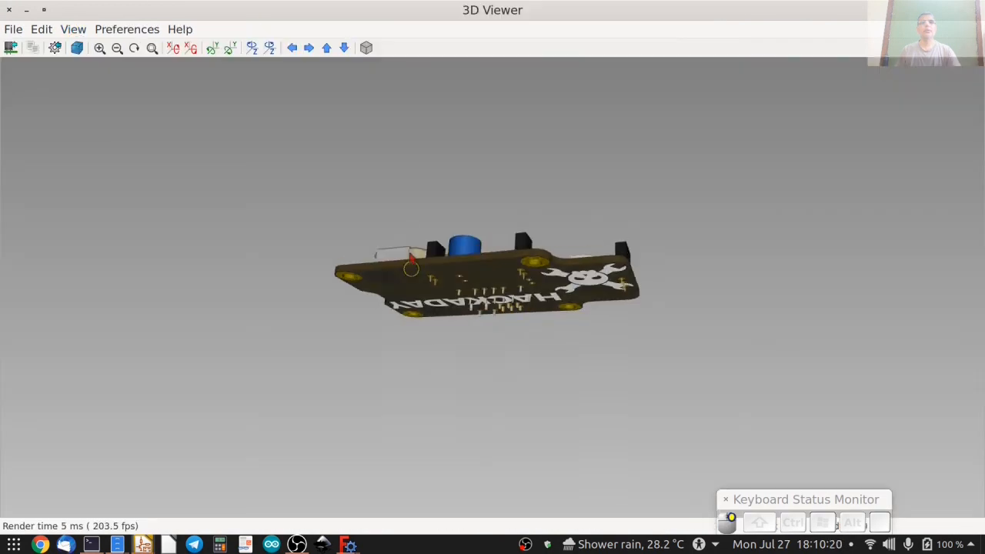
left_click_drag(481, 333, 516, 412)
scroll(515, 412, "up", 8)
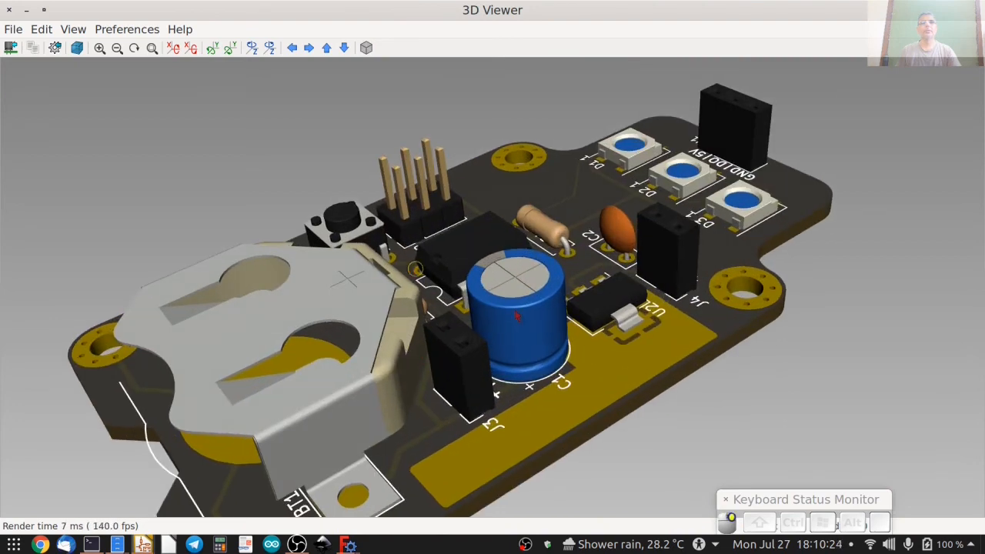
left_click_drag(516, 315, 583, 326)
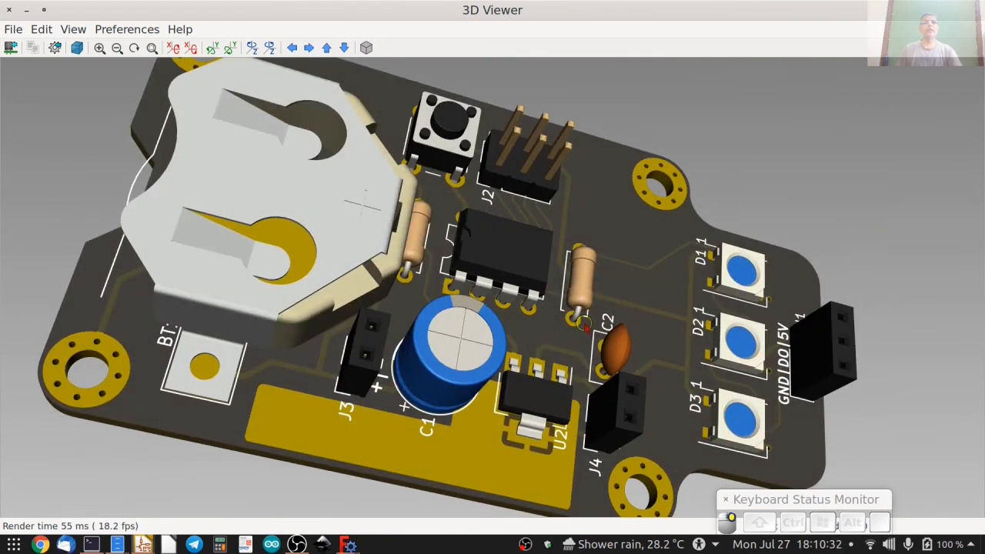
left_click_drag(366, 277, 305, 370)
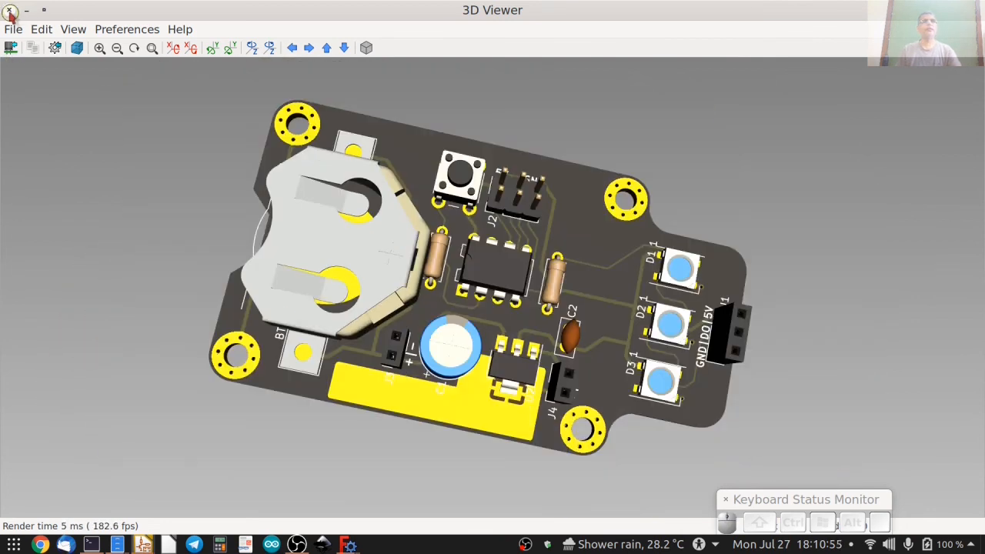
left_click(10, 10)
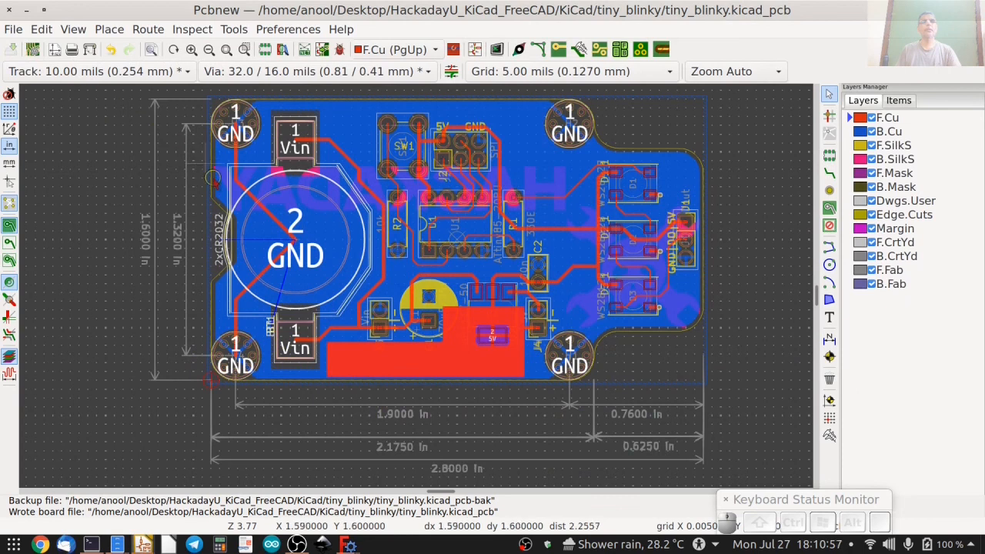
Switch to FreeCAD, dismiss the export summary, close the Unnamed1 document without saving and inspect the tiny_blinky2 board.
mouse_move(348, 544)
left_click(451, 478)
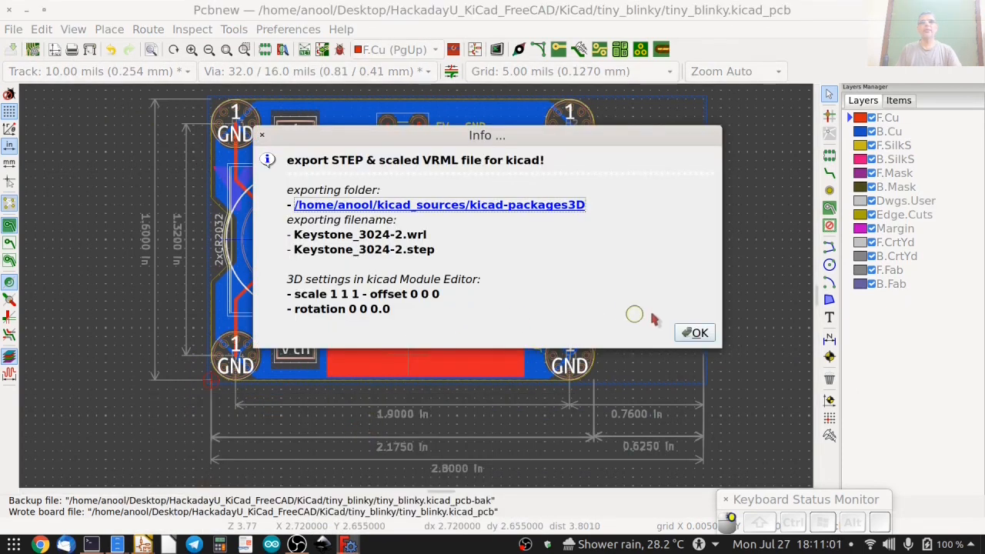
left_click(694, 333)
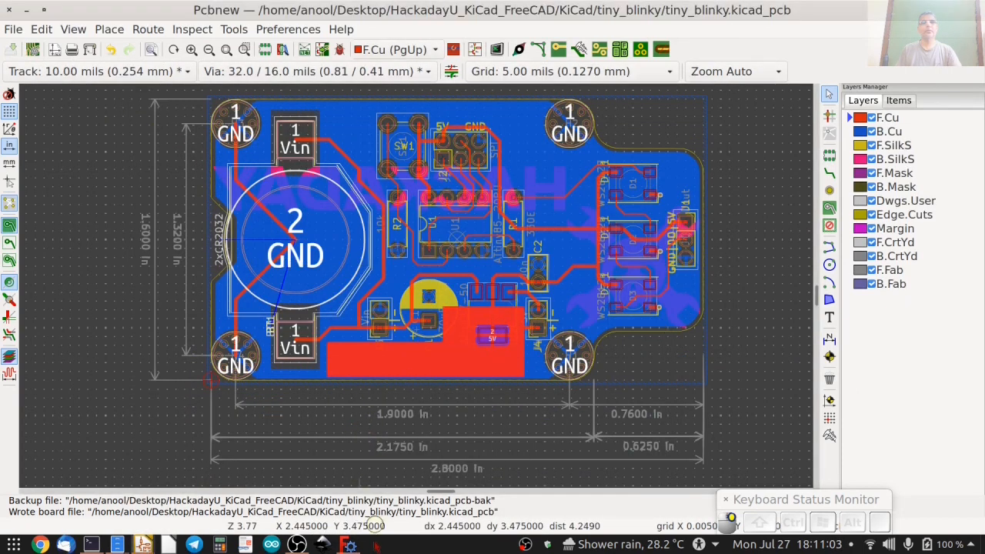
left_click(348, 544)
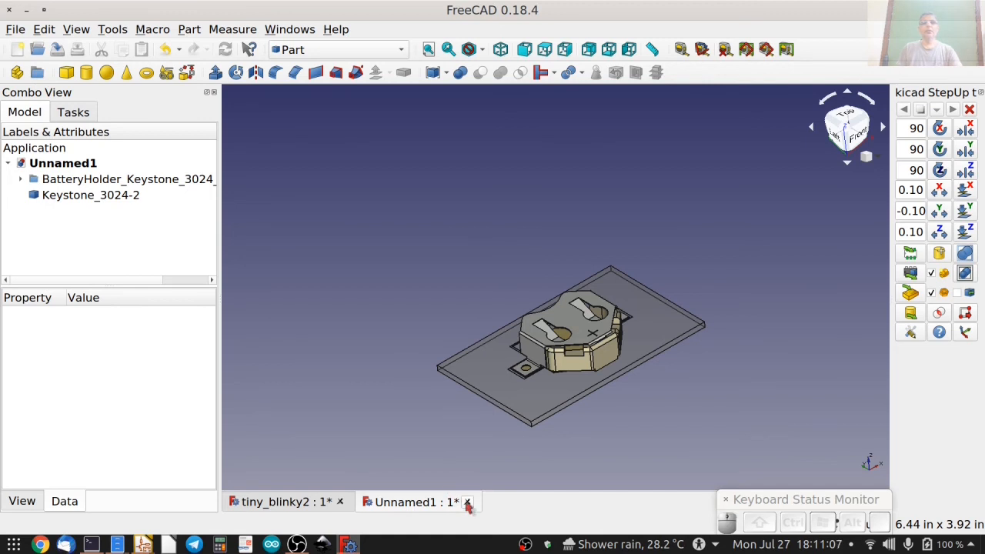
left_click(467, 503)
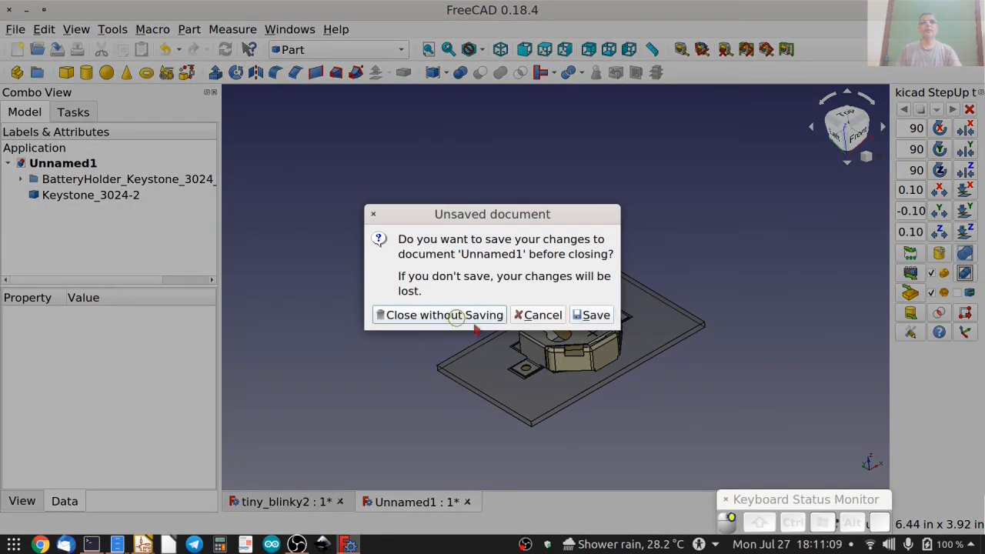
left_click(456, 316)
left_click_drag(500, 441, 512, 349)
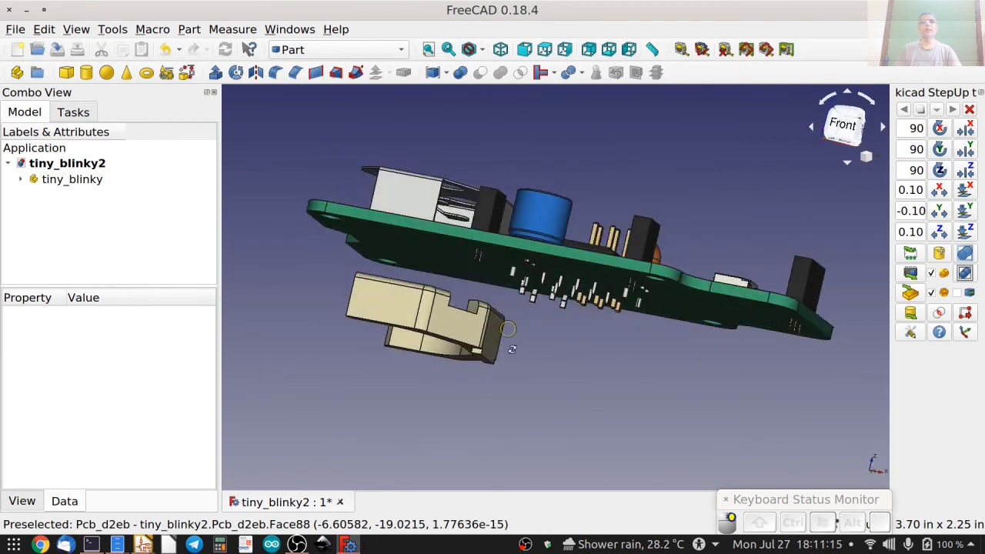
key("2")
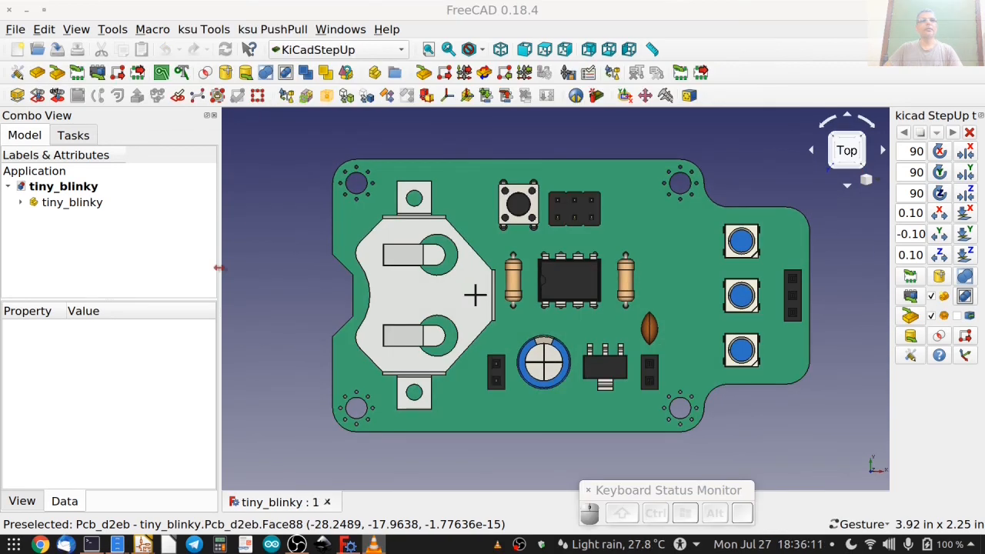
Delete the tiny_blinky board assembly from the open tiny_blinky document.
left_click_drag(195, 267, 193, 268)
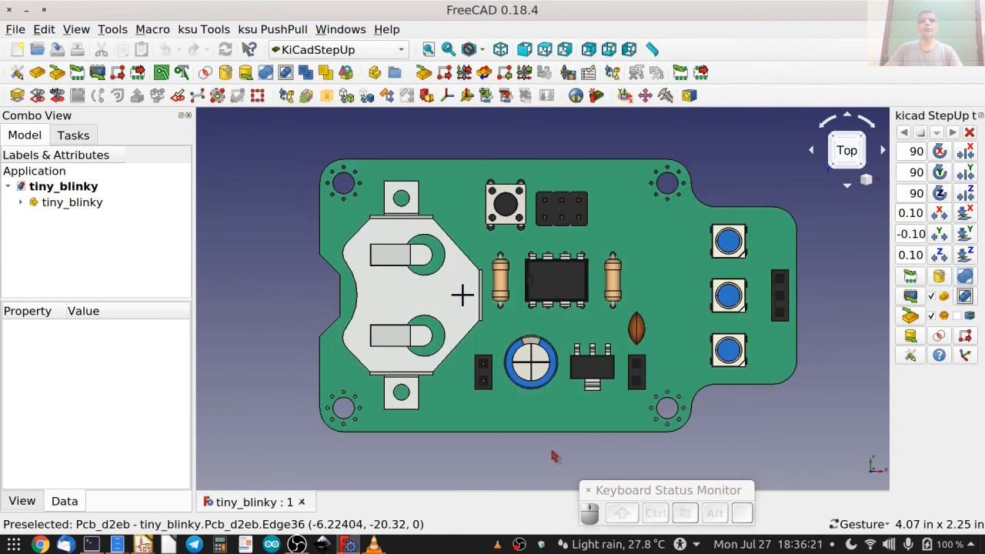
left_click(73, 205)
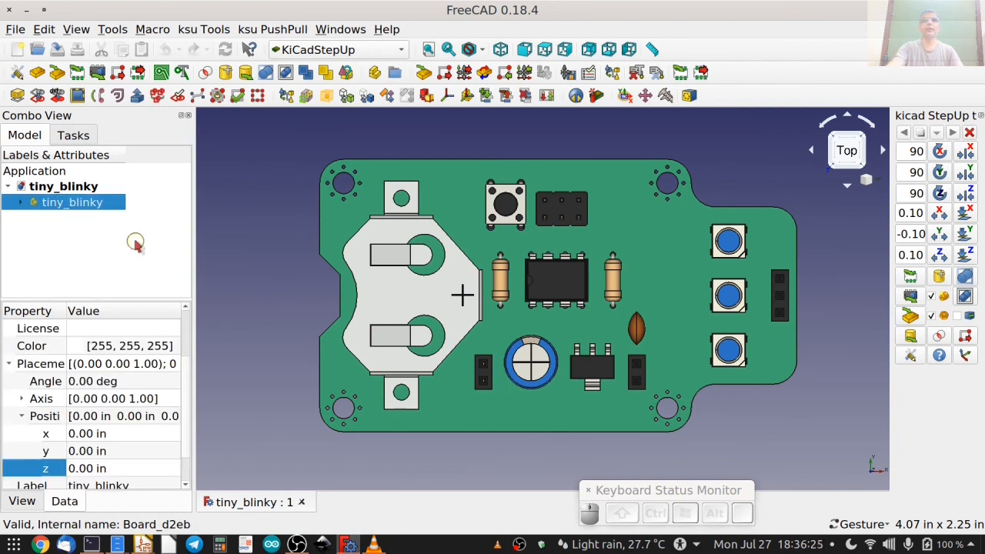
key("Delete")
key("Return")
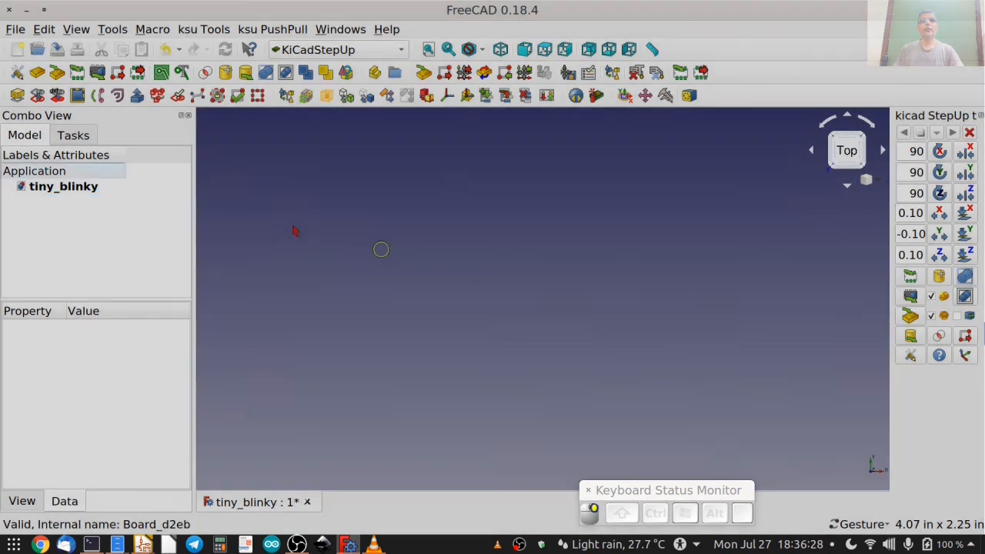
Load the updated tiny_blinky KiCad board with KiCad StepUp and close the old tiny_blinky document without saving.
left_click(57, 72)
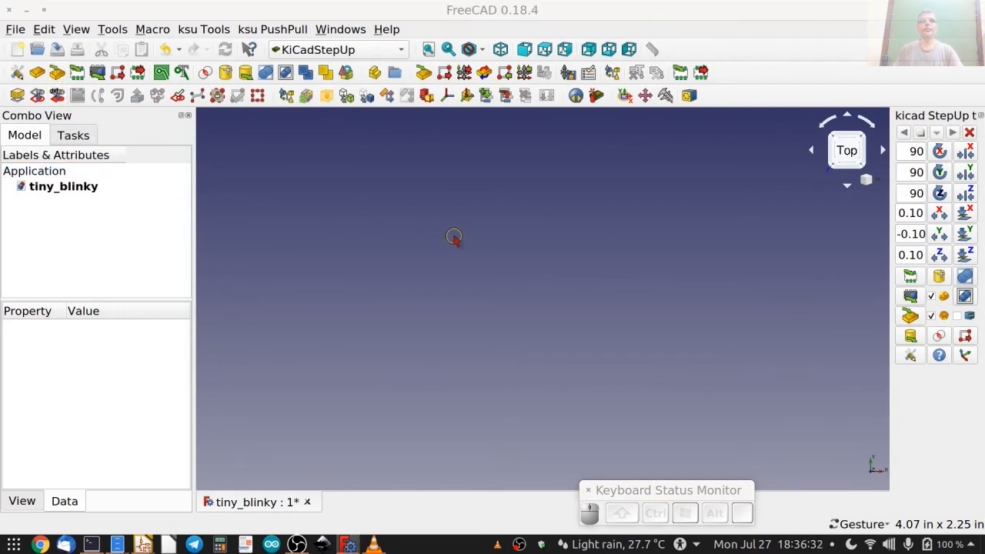
key("Return")
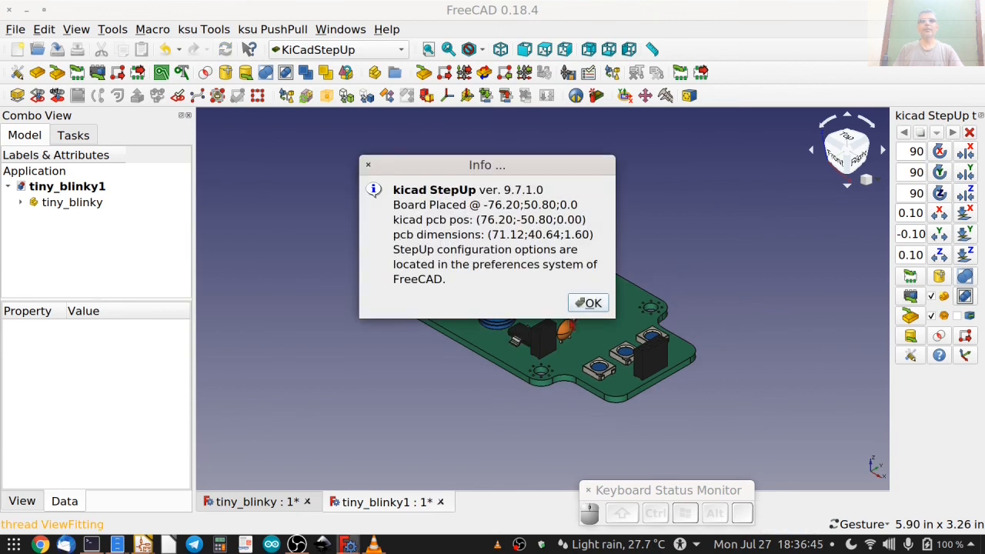
left_click(588, 302)
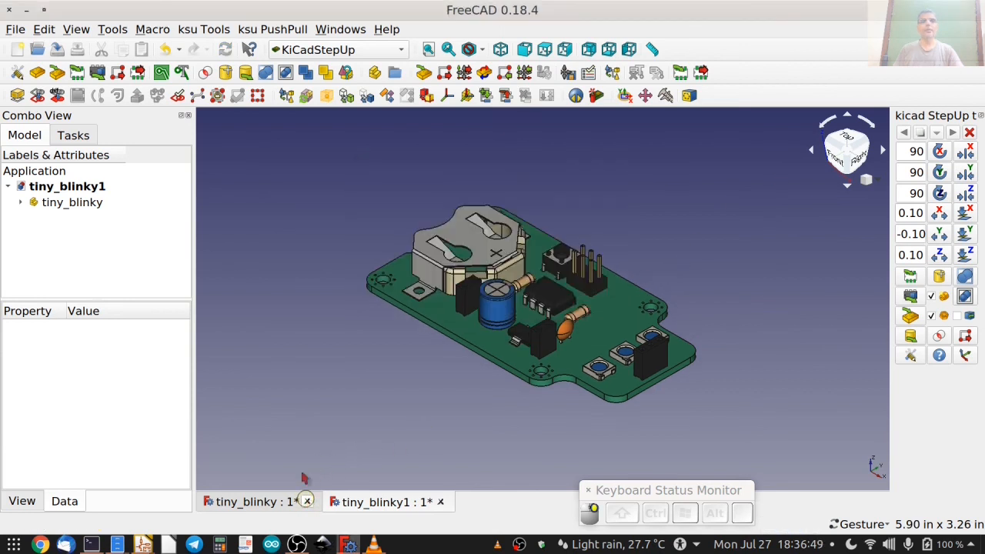
left_click(307, 501)
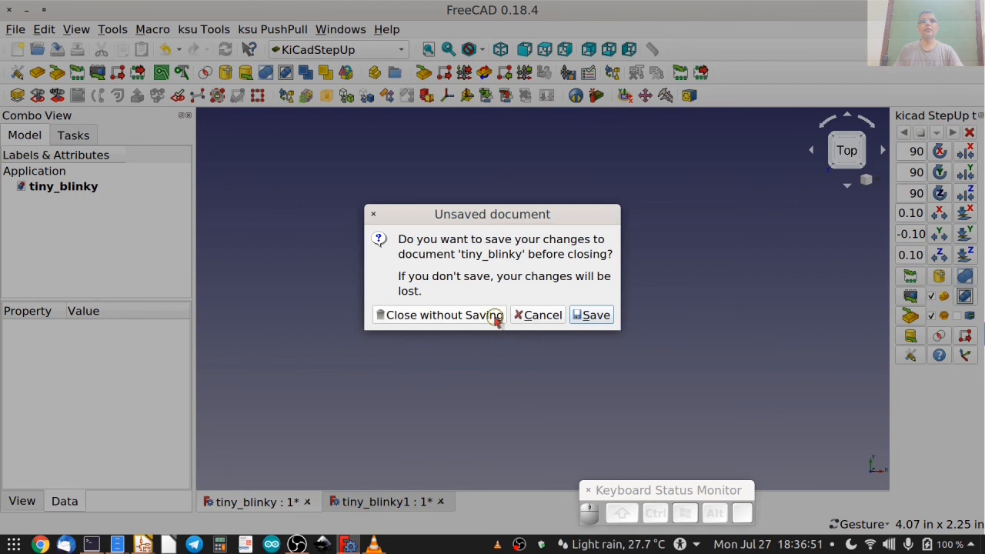
left_click(438, 315)
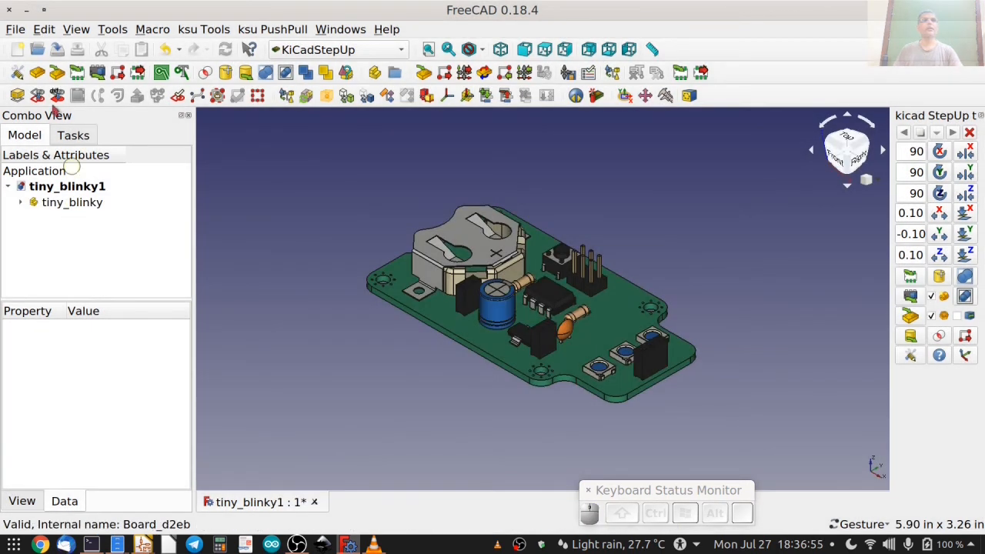
Save the newly loaded board document as tiny_blinky.FCStd, replacing the existing file.
left_click(16, 29)
left_click(58, 144)
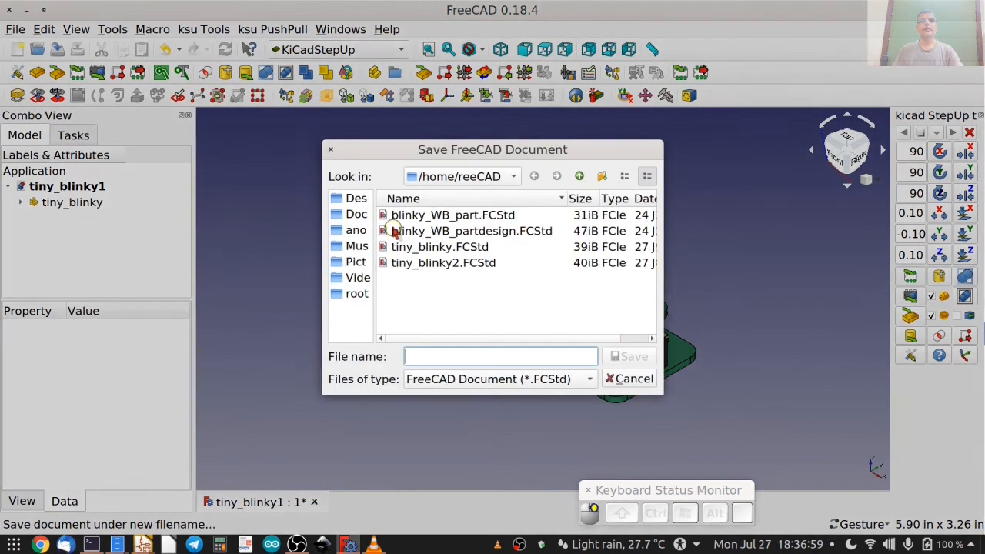
double_click(439, 248)
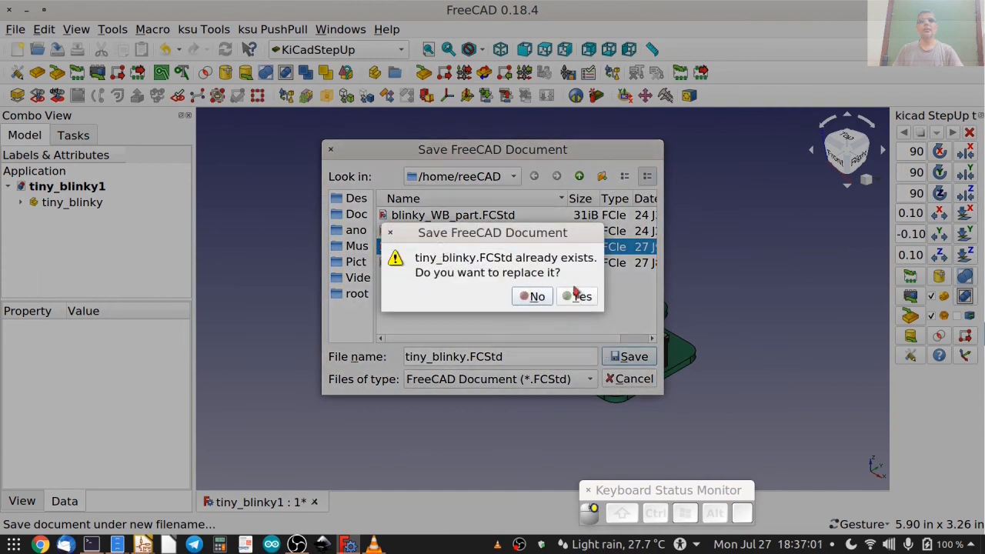
left_click(578, 296)
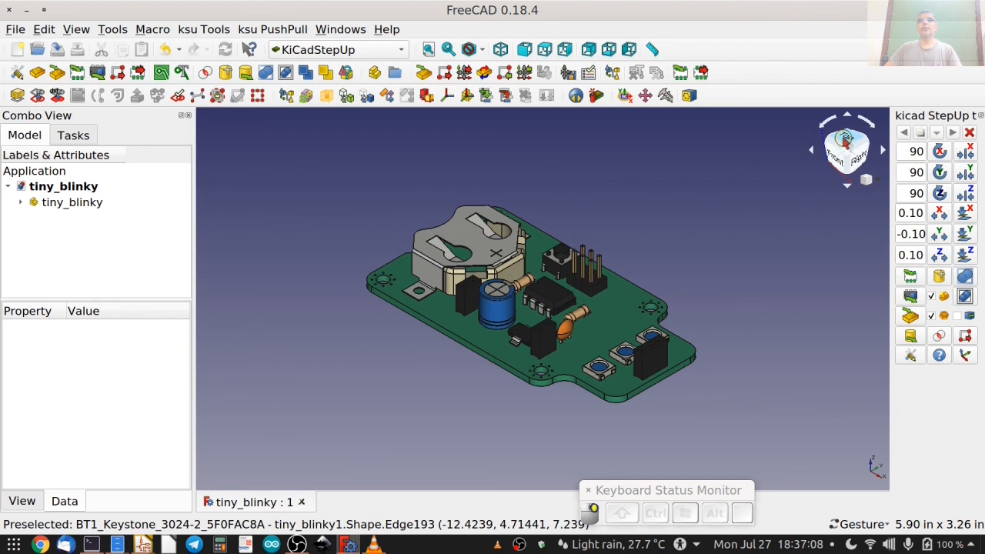
Examine the updated board from the top, and the red enclosure's TOP part in the Tiny_Blinky document.
left_click(846, 138)
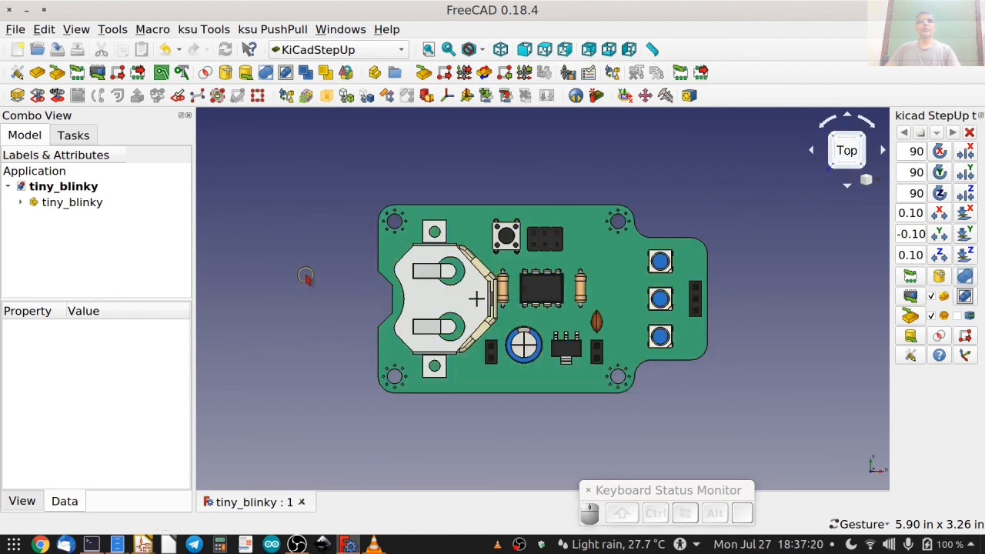
scroll(305, 277, "up", 2)
right_click_drag(375, 289, 258, 293)
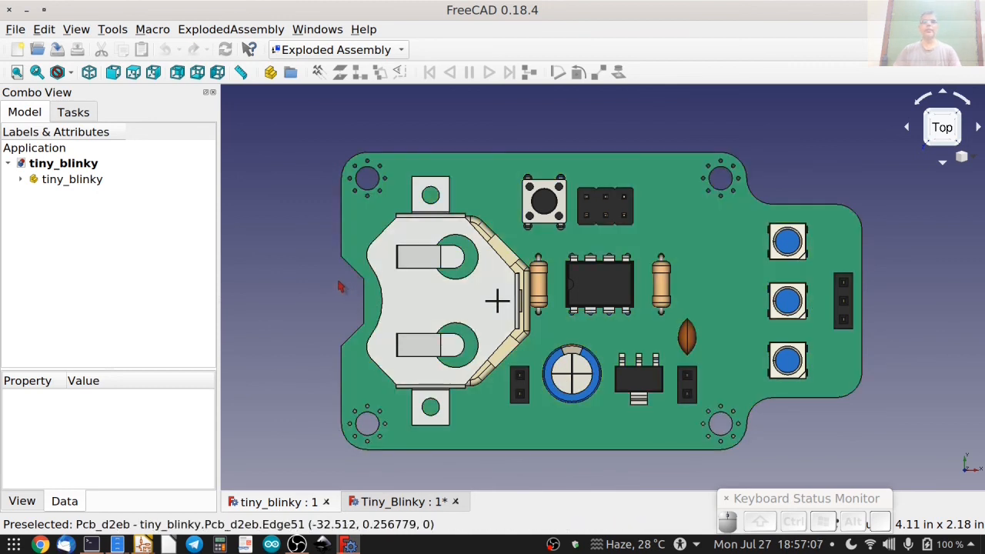
left_click(410, 502)
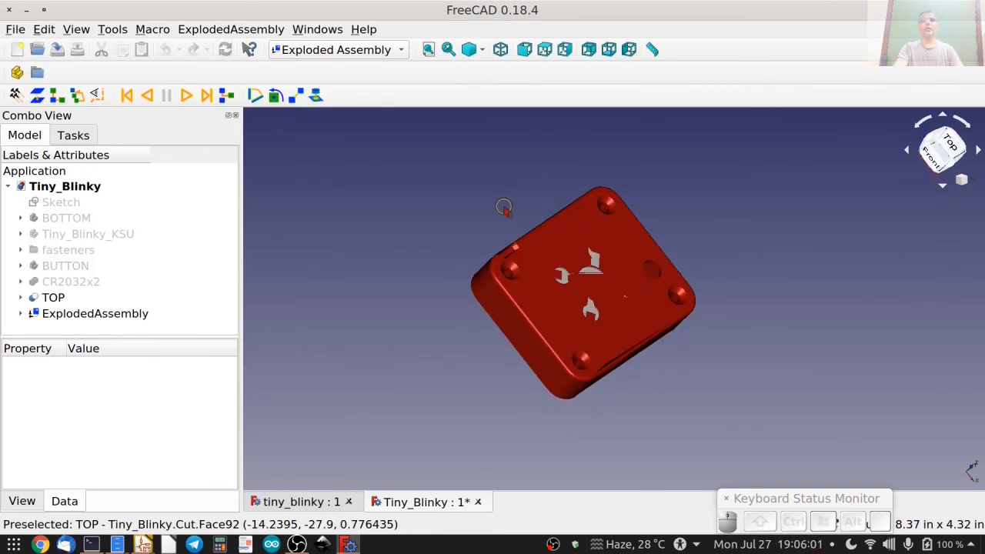
middle_click_drag(504, 206, 615, 208)
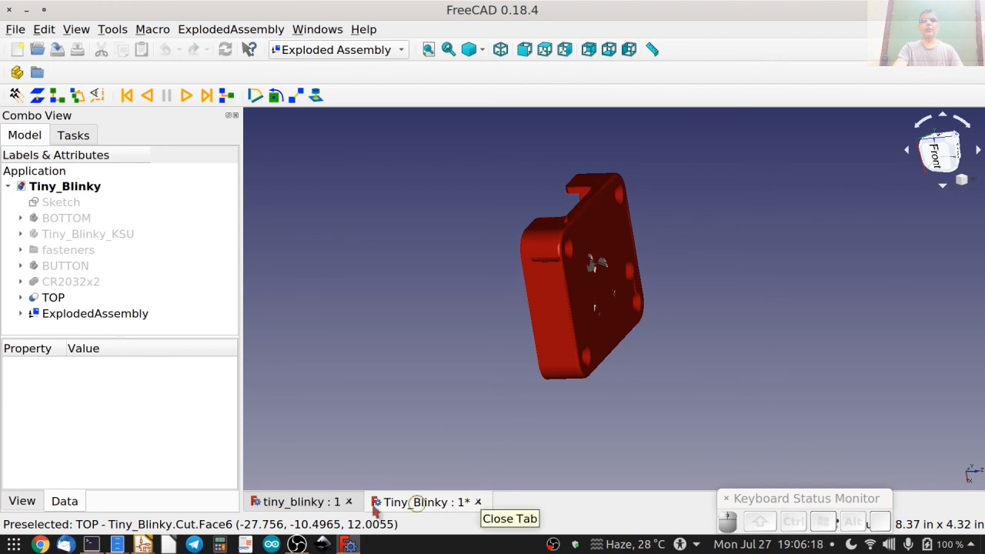
Return to the tiny_blinky board document and switch to the Part Design workbench.
left_click(308, 501)
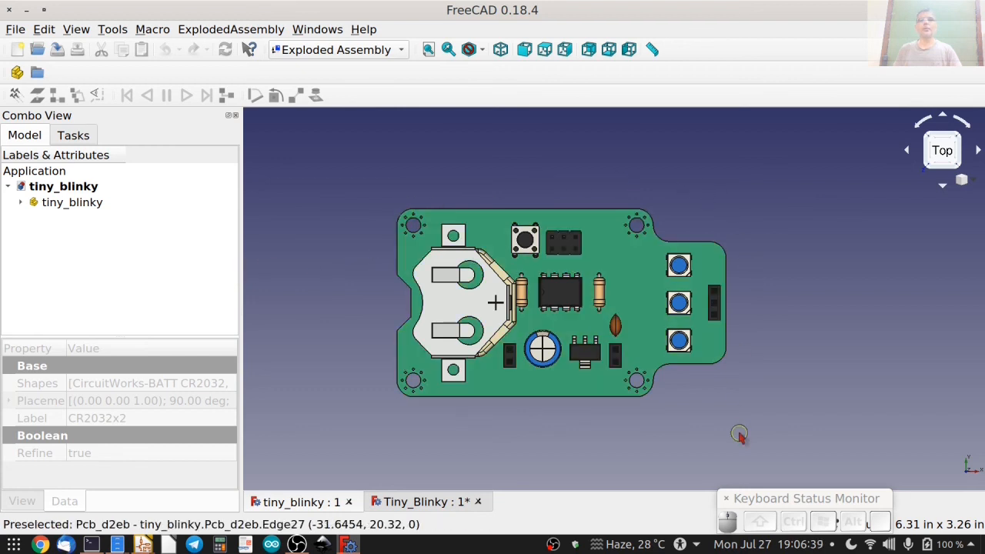
left_click(331, 49)
left_click(335, 67)
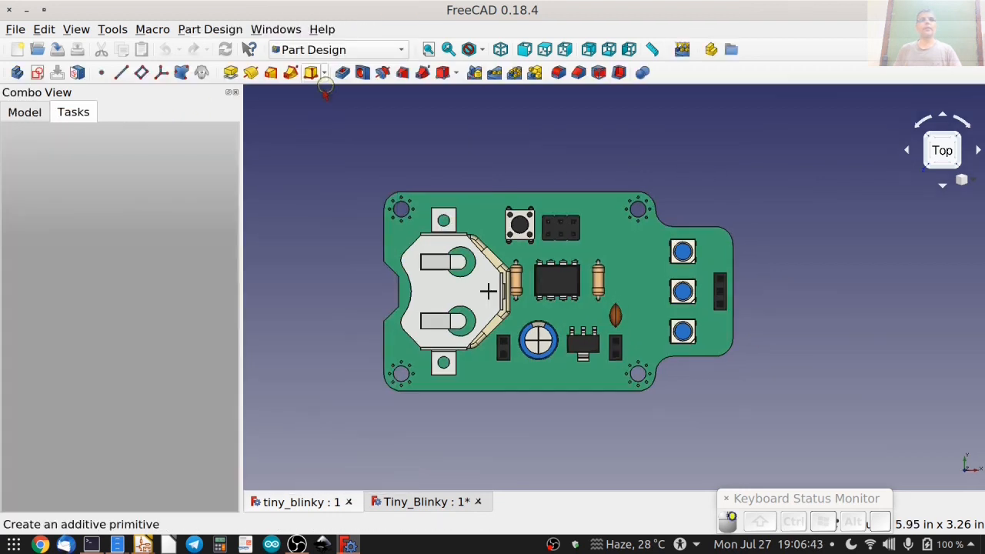
Create a new body in the tiny_blinky document for the enclosure design.
left_click(25, 111)
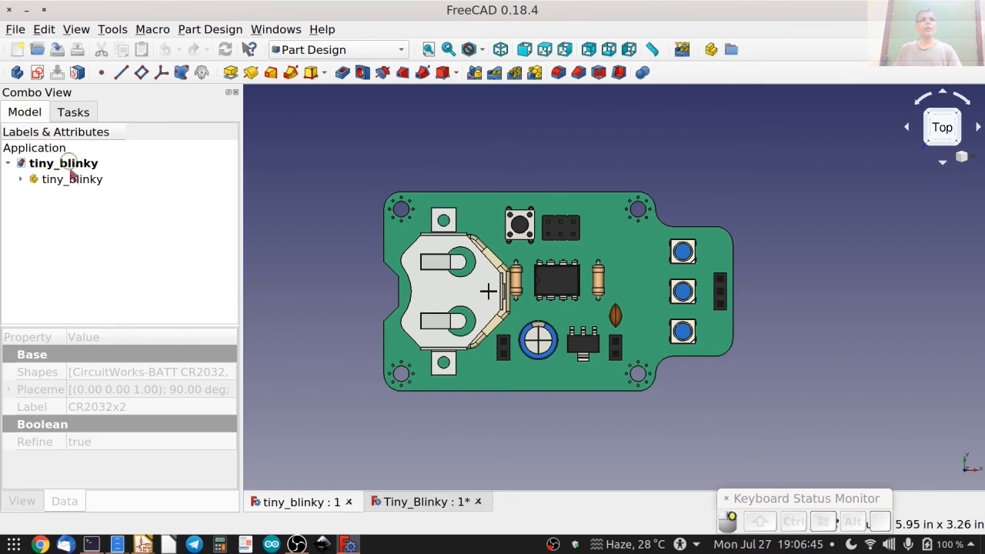
left_click(73, 112)
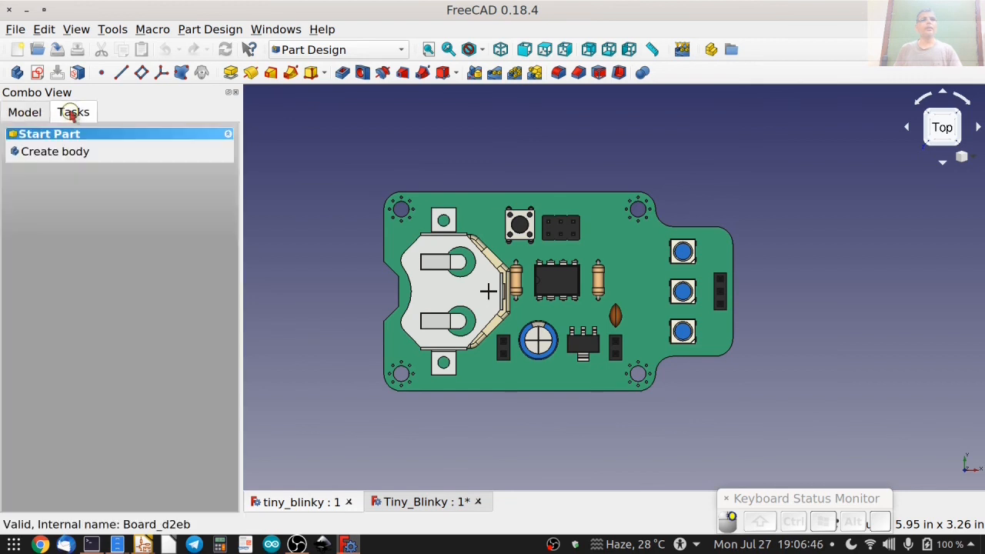
left_click(49, 153)
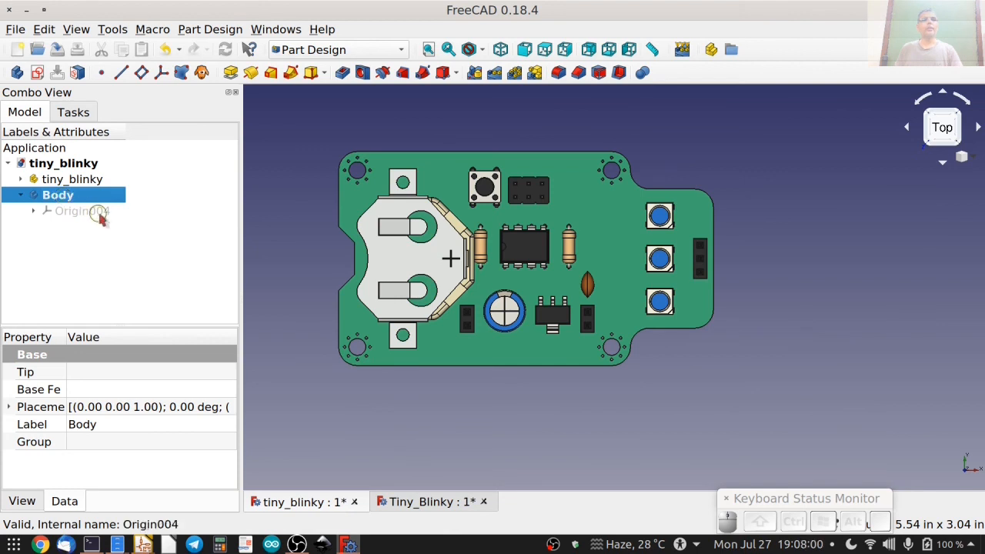
Create a shape binder in the new body that references the whole circuit board object Pcb_d2eb.
left_click(182, 73)
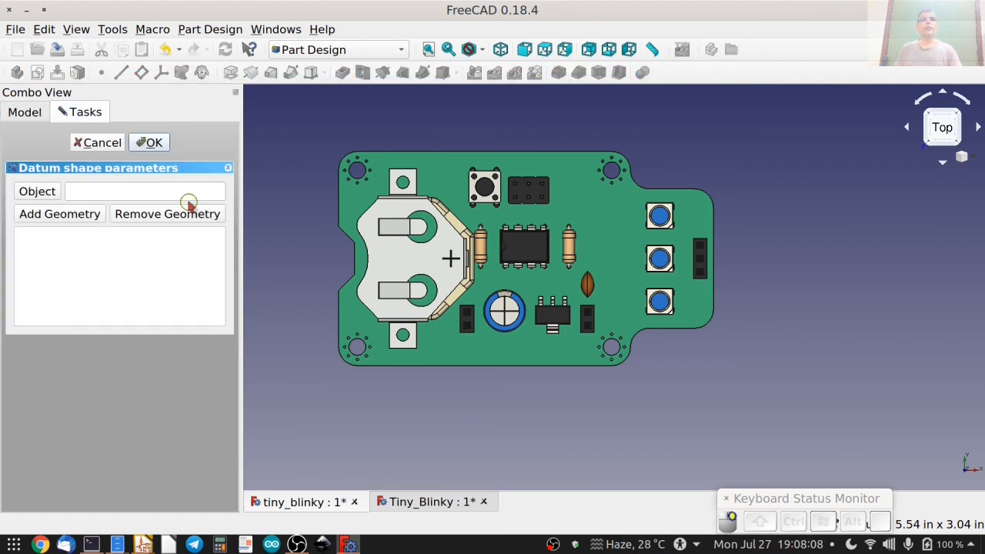
left_click(49, 194)
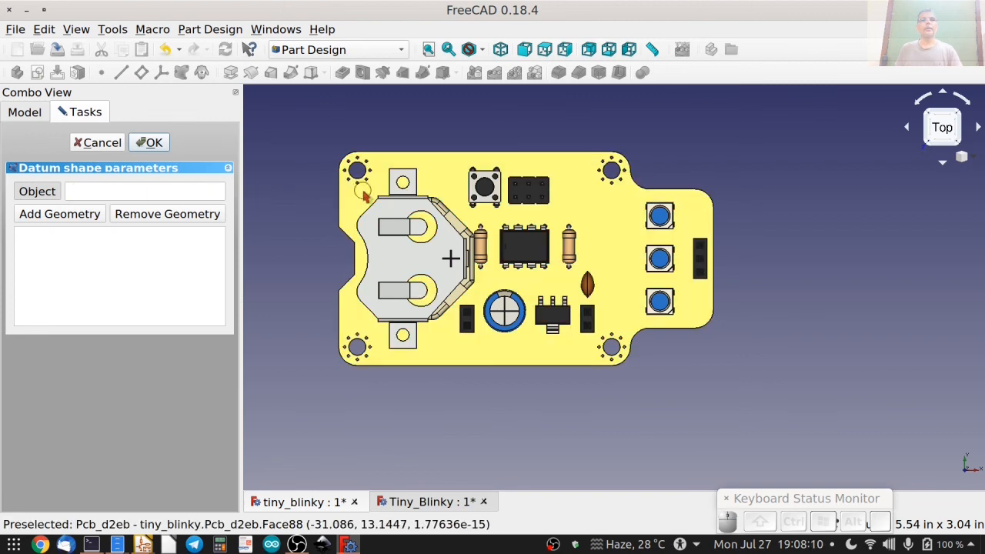
left_click(358, 195)
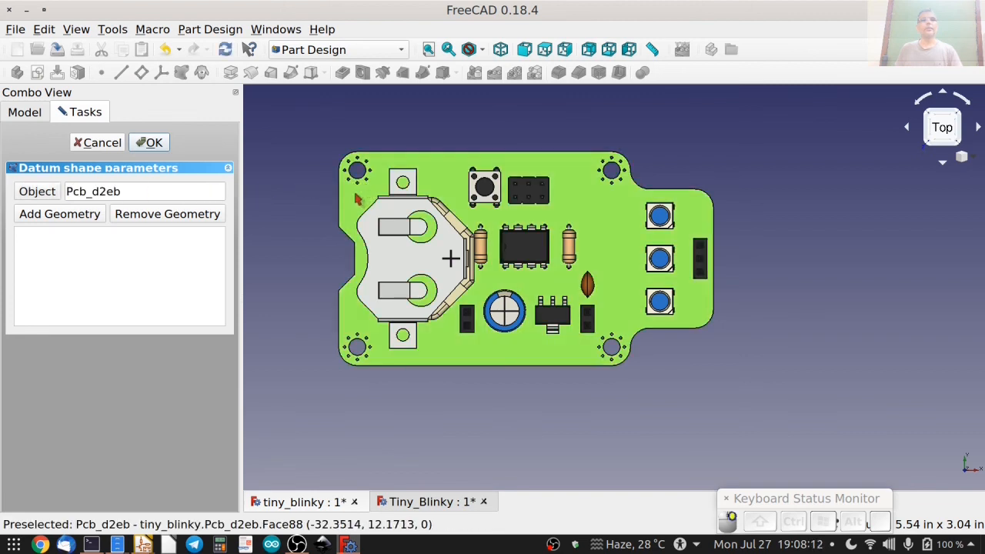
left_click(152, 142)
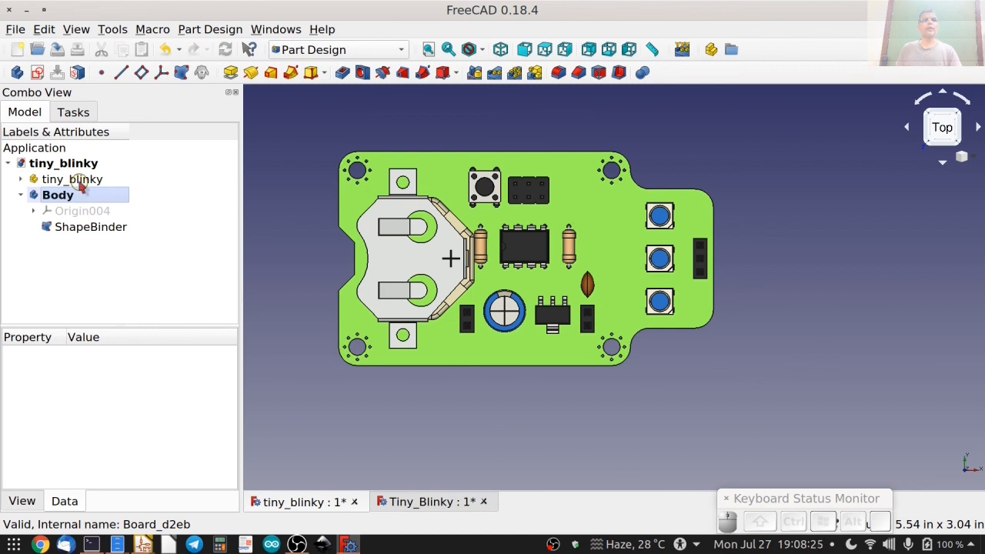
Hide the tiny_blinky board part and toggle the shape binder's visibility off and back on to check the copied board outline.
left_click(80, 180)
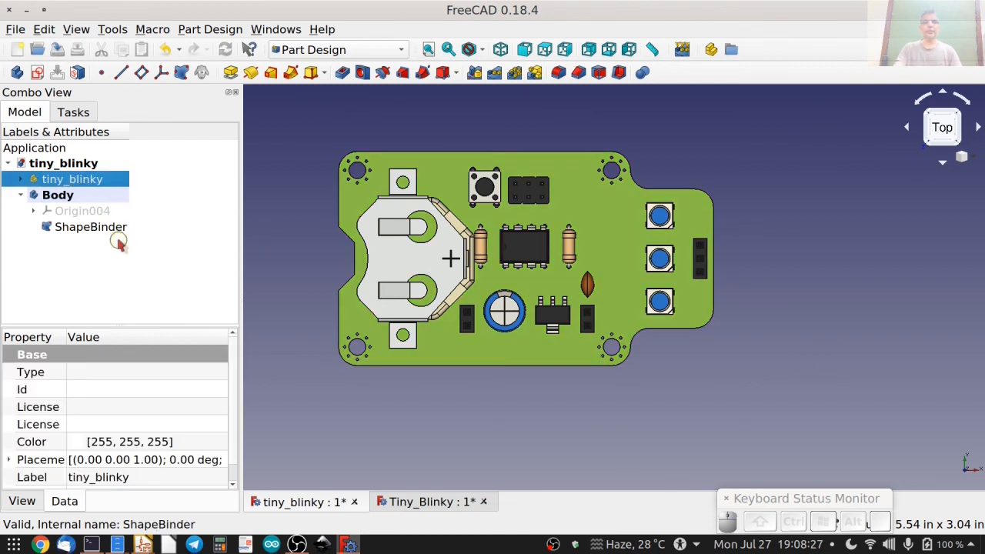
key("space")
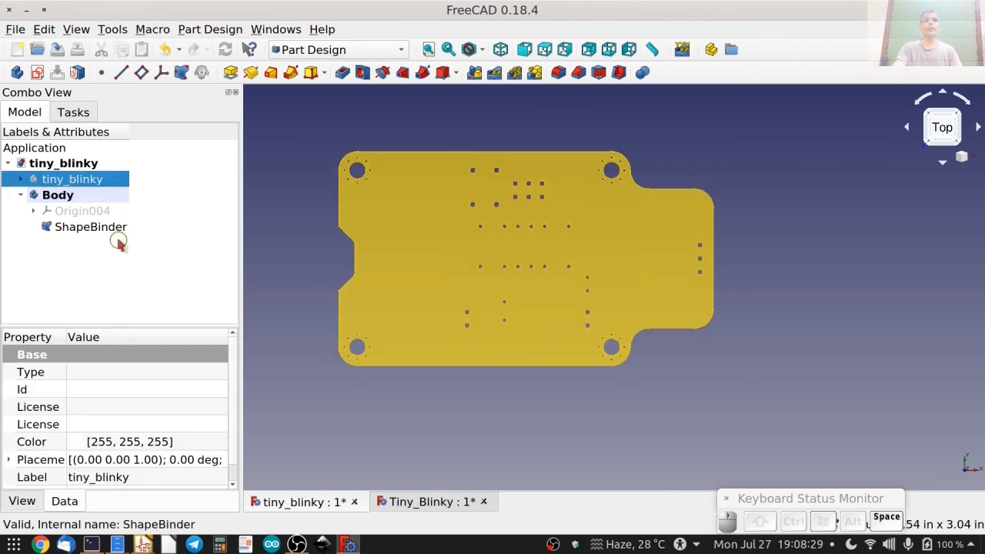
left_click(108, 230)
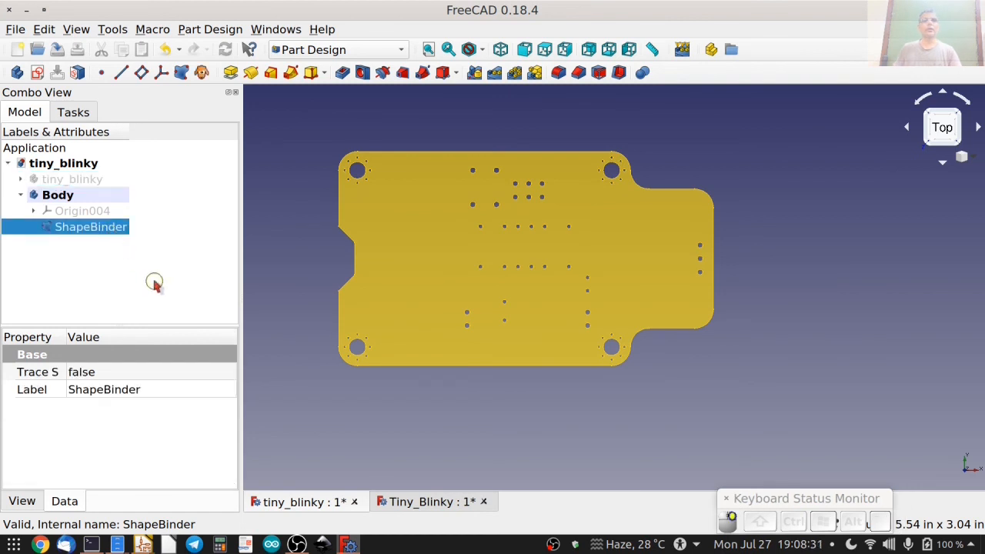
key("space")
key("space")
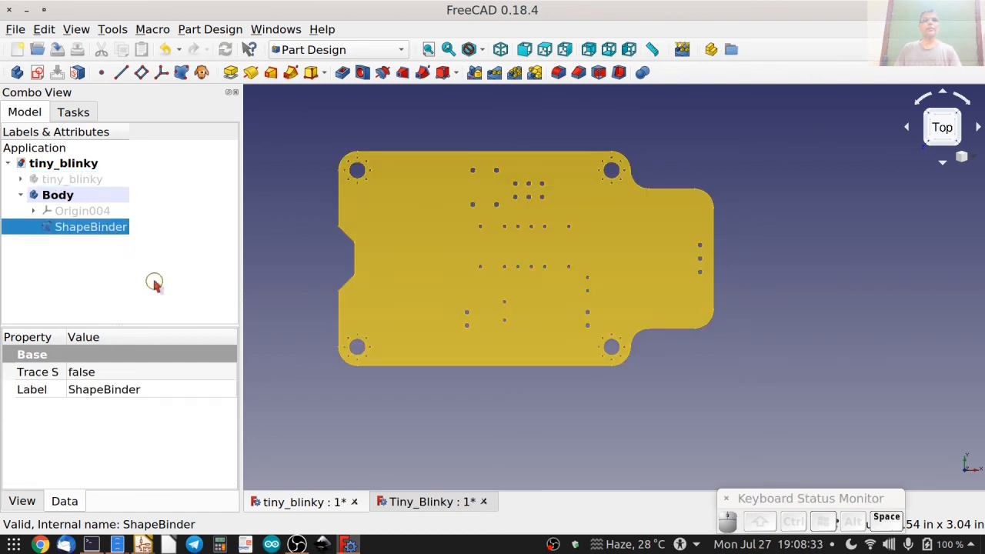